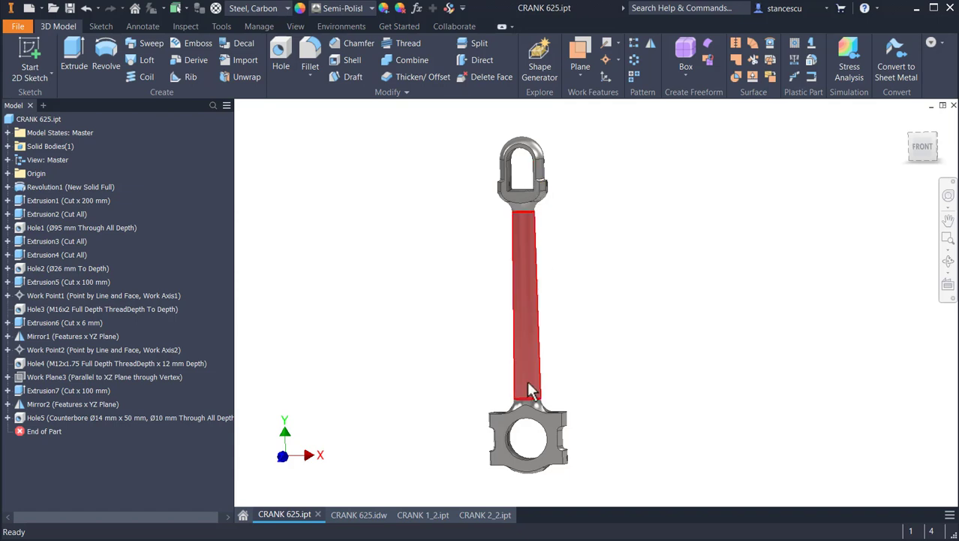
Review the finished crank model, its CRANK 625.idw drawing and the scanned sheet in CRANK 1_2.ipt.
{"action": "middle_click_drag", "start_coordinate": [598, 365], "coordinate": [630, 302], "text": "shift"}
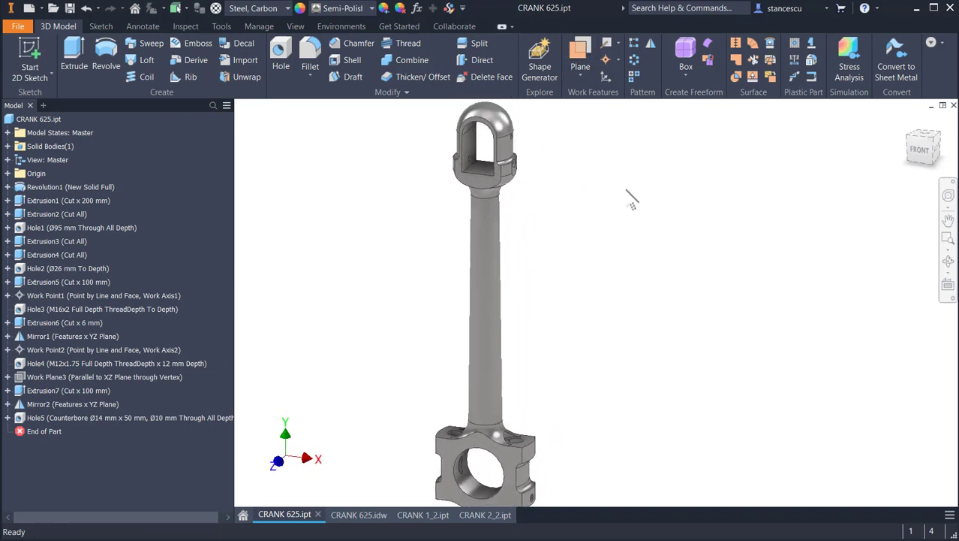
{"action": "key", "text": "F6"}
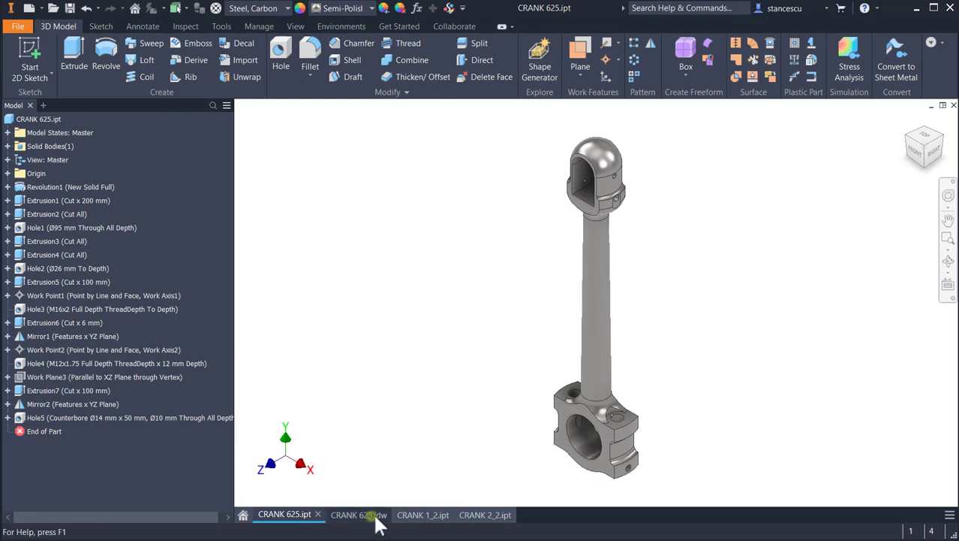
{"action": "left_click", "coordinate": [370, 515]}
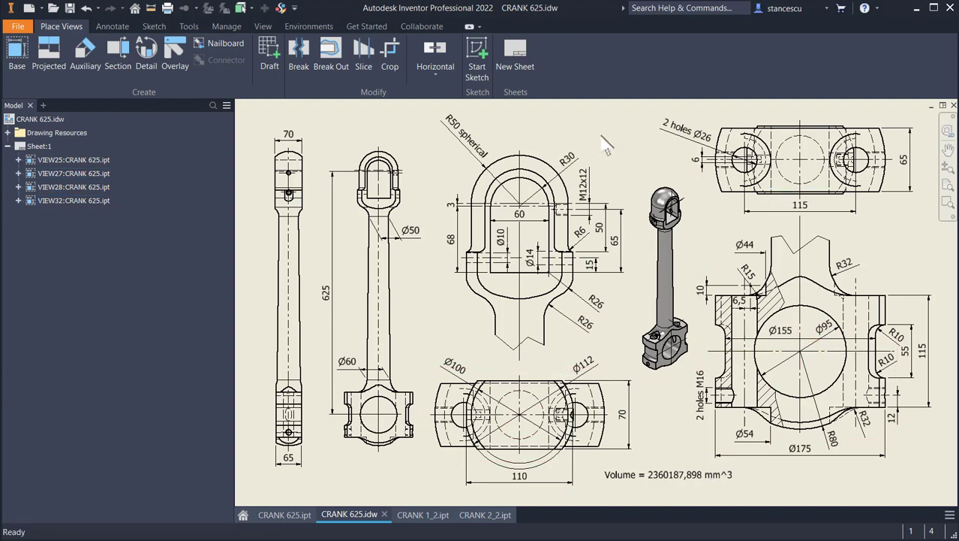
{"action": "left_click", "coordinate": [433, 517]}
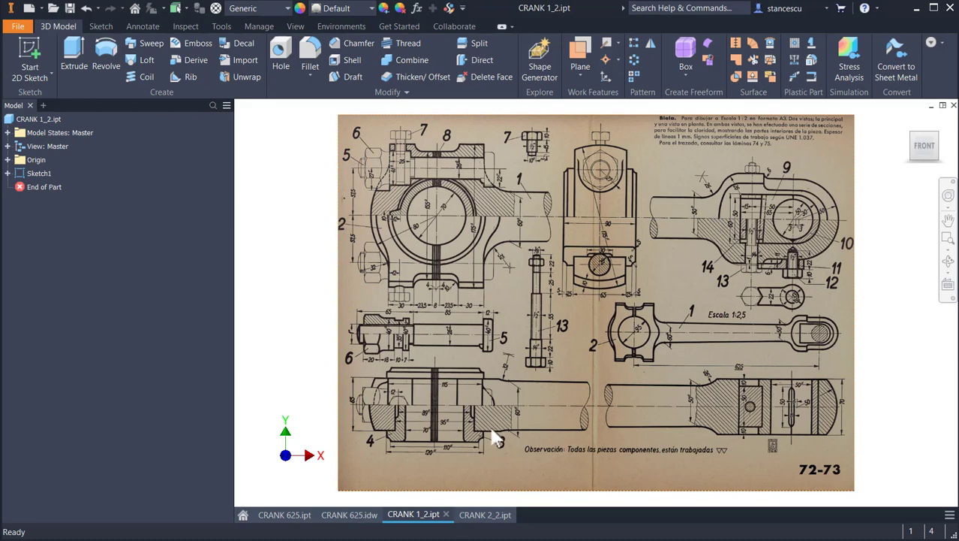
Examine the views, sections and dimensions of the crank head and crank end on scanned plates 74 and 75 in CRANK 2_2.ipt.
{"action": "left_click", "coordinate": [489, 513]}
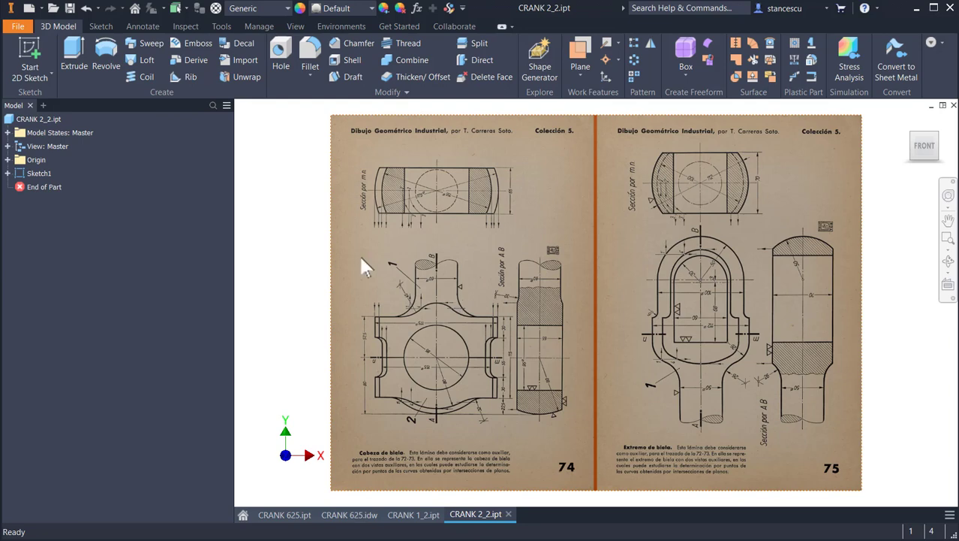
{"action": "scroll", "coordinate": [428, 332], "scroll_direction": "down", "scroll_amount": 7}
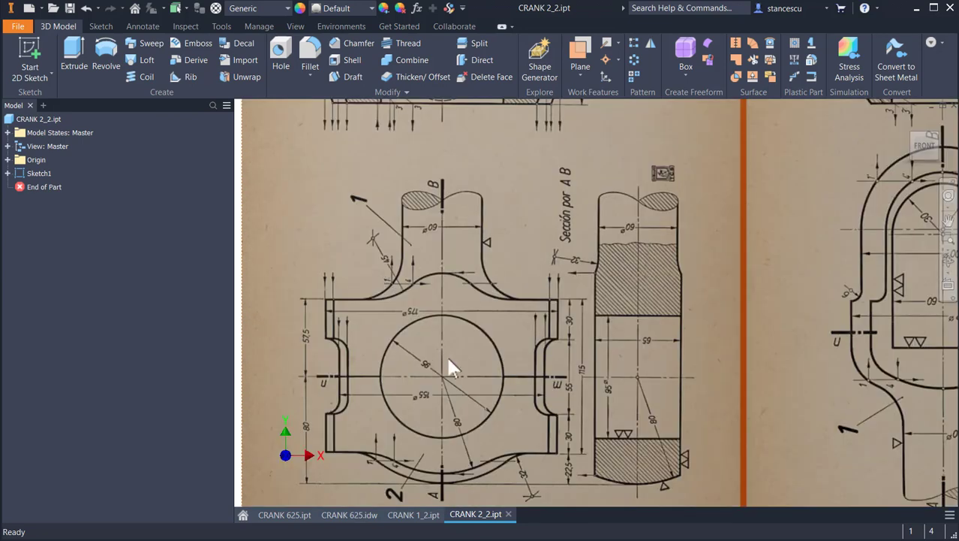
{"action": "mouse_move", "coordinate": [463, 354]}
{"action": "middle_mouse_down"}
{"action": "mouse_move", "coordinate": [517, 247]}
{"action": "mouse_move", "coordinate": [566, 203]}
{"action": "middle_mouse_up"}
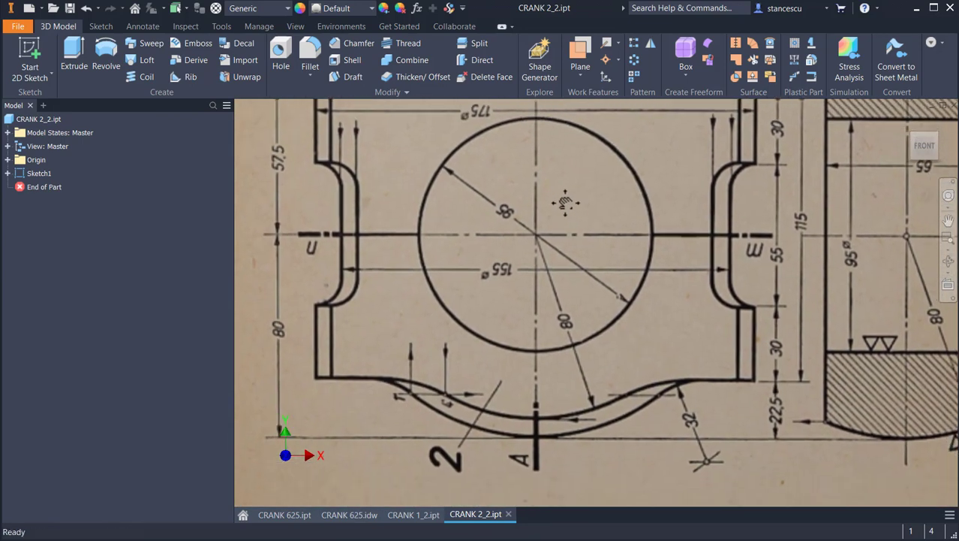
{"action": "scroll", "coordinate": [508, 343], "scroll_direction": "up", "scroll_amount": 3}
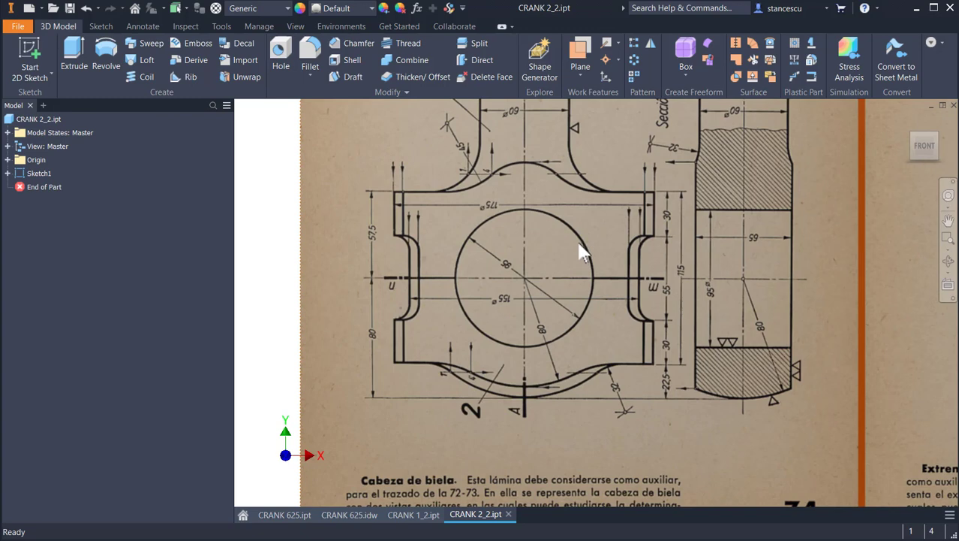
{"action": "middle_click_drag", "start_coordinate": [582, 251], "coordinate": [567, 443]}
{"action": "mouse_move", "coordinate": [597, 321]}
{"action": "middle_mouse_down"}
{"action": "mouse_move", "coordinate": [601, 424]}
{"action": "mouse_move", "coordinate": [404, 405]}
{"action": "mouse_move", "coordinate": [337, 229]}
{"action": "mouse_move", "coordinate": [591, 250]}
{"action": "mouse_move", "coordinate": [588, 351]}
{"action": "middle_mouse_up"}
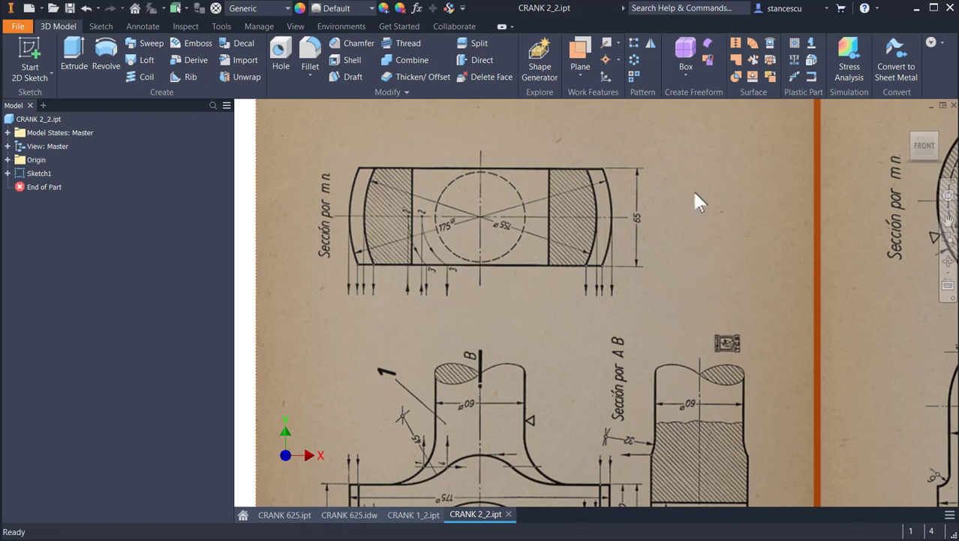
{"action": "mouse_move", "coordinate": [529, 304]}
{"action": "middle_mouse_down"}
{"action": "mouse_move", "coordinate": [561, 274]}
{"action": "mouse_move", "coordinate": [556, 261]}
{"action": "mouse_move", "coordinate": [551, 270]}
{"action": "middle_mouse_up"}
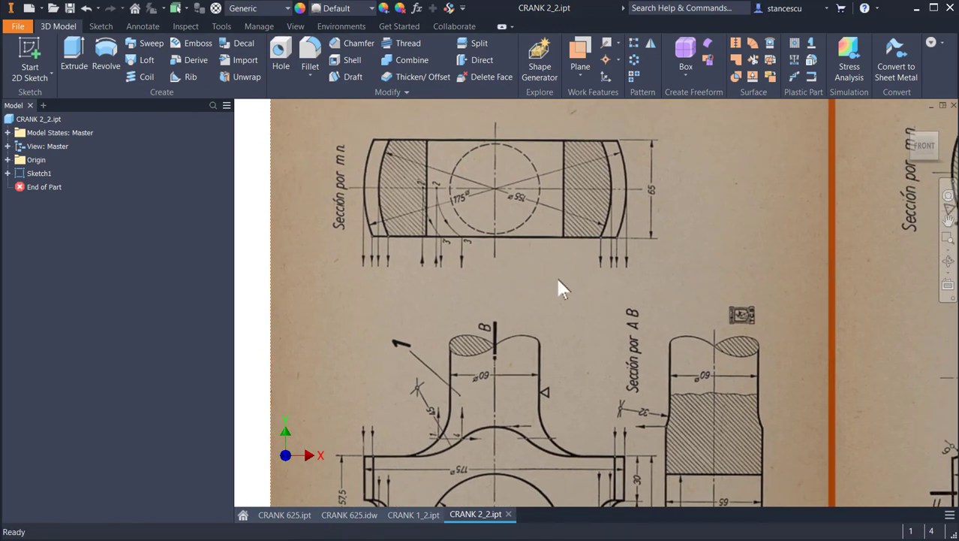
{"action": "mouse_move", "coordinate": [622, 363]}
{"action": "middle_mouse_down"}
{"action": "mouse_move", "coordinate": [610, 300]}
{"action": "mouse_move", "coordinate": [556, 181]}
{"action": "mouse_move", "coordinate": [551, 239]}
{"action": "mouse_move", "coordinate": [589, 203]}
{"action": "middle_mouse_up"}
{"action": "middle_click_drag", "start_coordinate": [657, 231], "coordinate": [407, 267]}
{"action": "mouse_move", "coordinate": [626, 227]}
{"action": "middle_mouse_down"}
{"action": "mouse_move", "coordinate": [488, 240]}
{"action": "mouse_move", "coordinate": [507, 249]}
{"action": "mouse_move", "coordinate": [649, 187]}
{"action": "middle_mouse_up"}
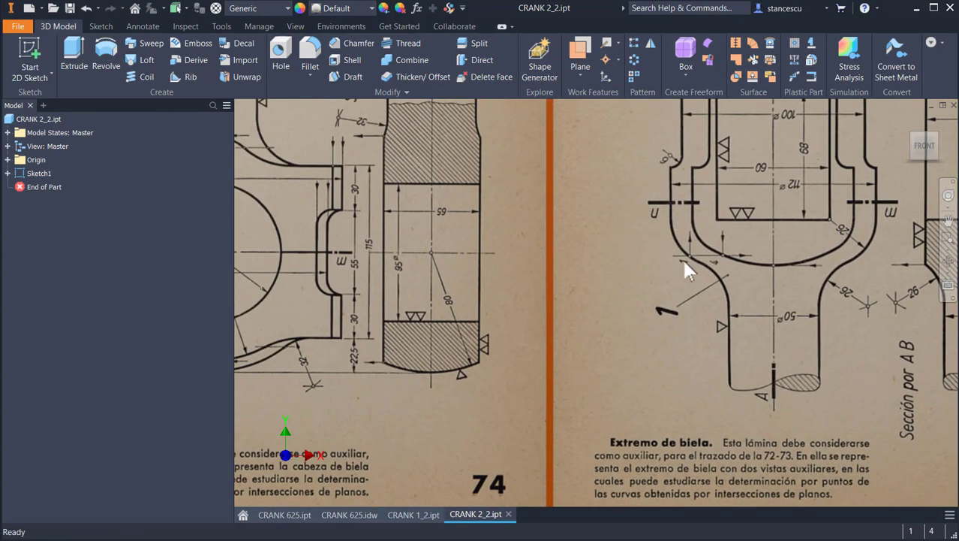
{"action": "mouse_move", "coordinate": [652, 293]}
{"action": "middle_mouse_down"}
{"action": "mouse_move", "coordinate": [666, 257]}
{"action": "mouse_move", "coordinate": [845, 252]}
{"action": "middle_mouse_up"}
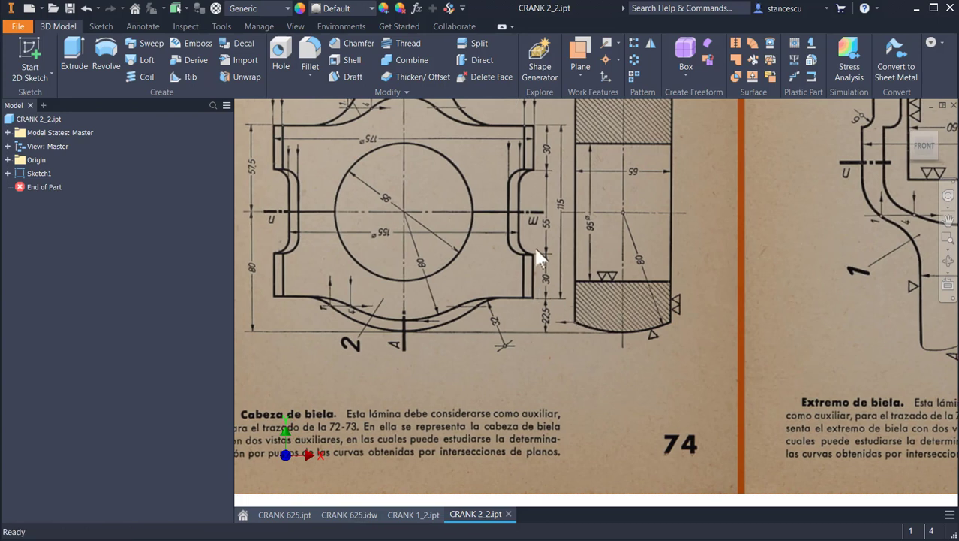
{"action": "middle_click_drag", "start_coordinate": [536, 252], "coordinate": [572, 261]}
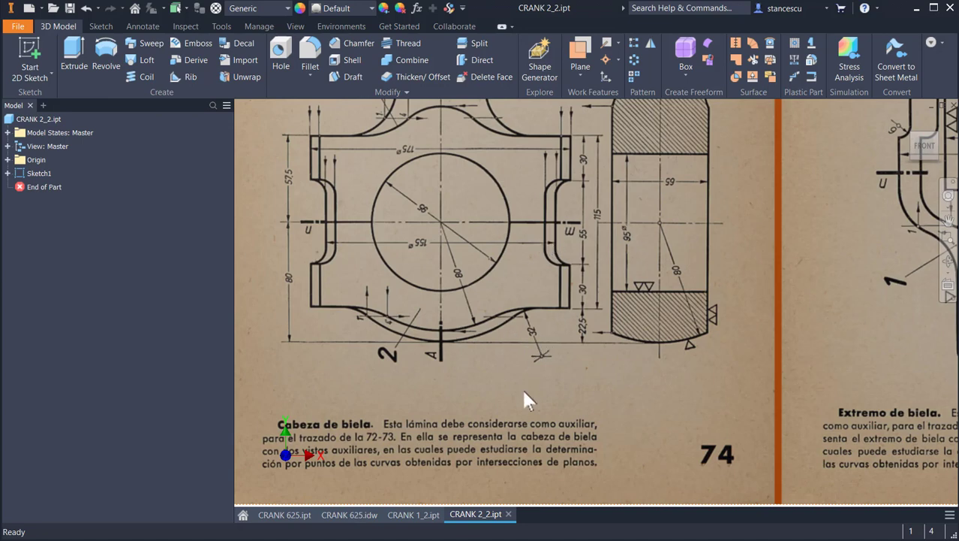
Examine the rounded lower edge of the crank head and its radius dimension in the CRANK 625.idw drawing.
{"action": "left_click", "coordinate": [335, 515]}
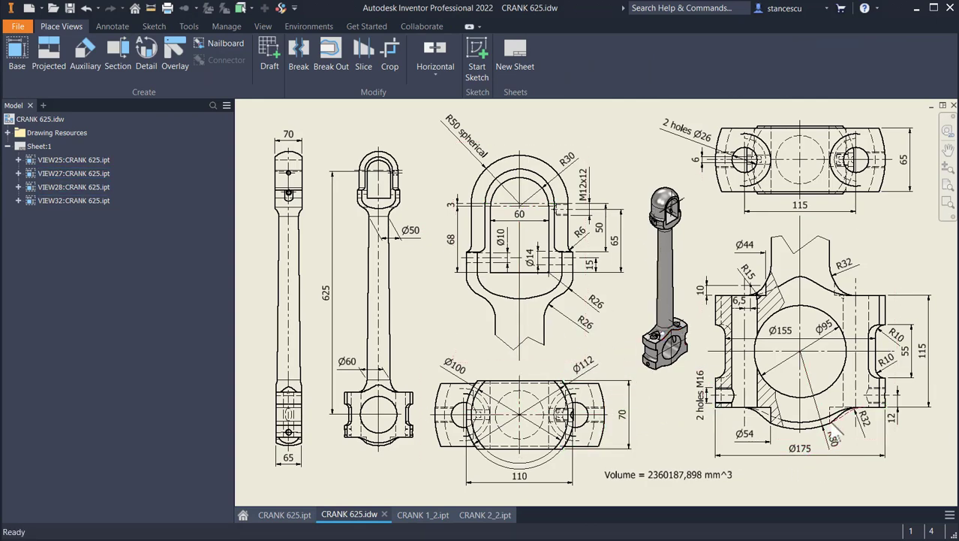
{"action": "scroll", "coordinate": [835, 433], "scroll_direction": "up", "scroll_amount": 4}
{"action": "mouse_move", "coordinate": [835, 433]}
{"action": "middle_mouse_down"}
{"action": "mouse_move", "coordinate": [800, 396]}
{"action": "mouse_move", "coordinate": [678, 384]}
{"action": "middle_mouse_up"}
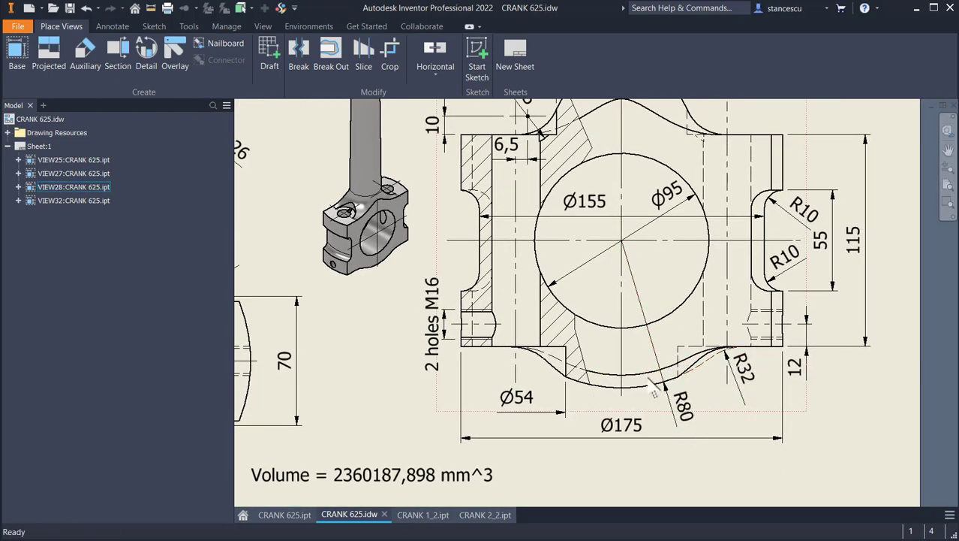
{"action": "scroll", "coordinate": [665, 368], "scroll_direction": "down", "scroll_amount": 3}
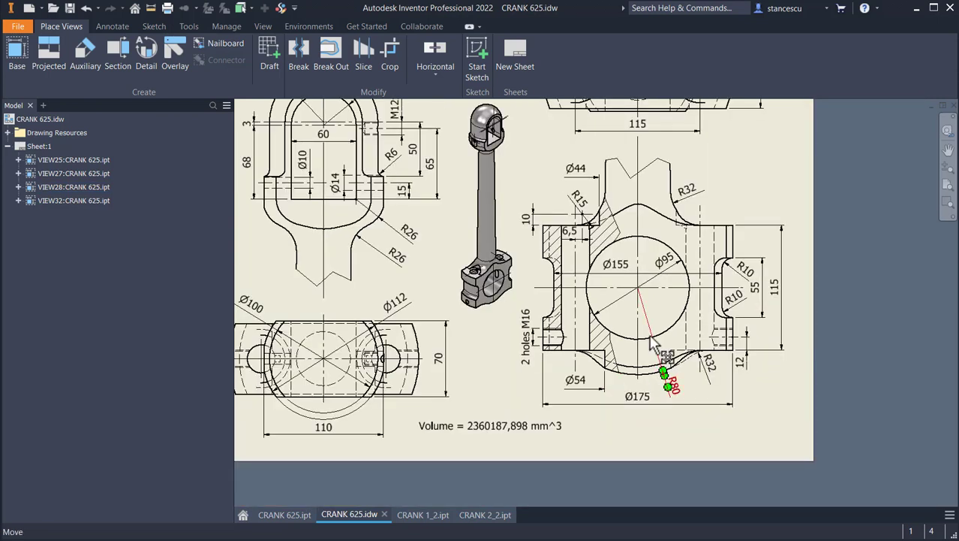
{"action": "key", "text": "Home"}
Switch to the web browser, search for fastgrup.ro and open the Grupul FAST home page.
{"action": "key", "text": "alt+Tab"}
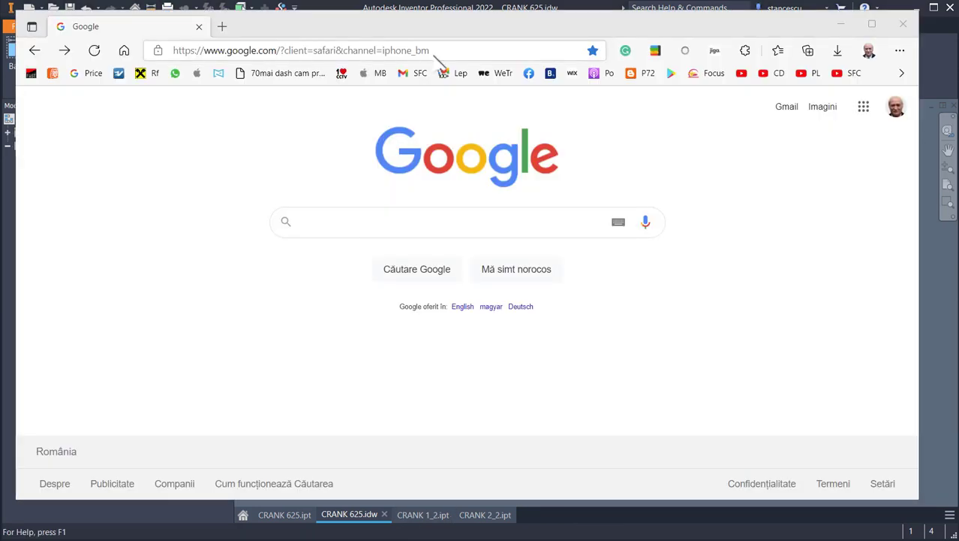
{"action": "left_click", "coordinate": [432, 53]}
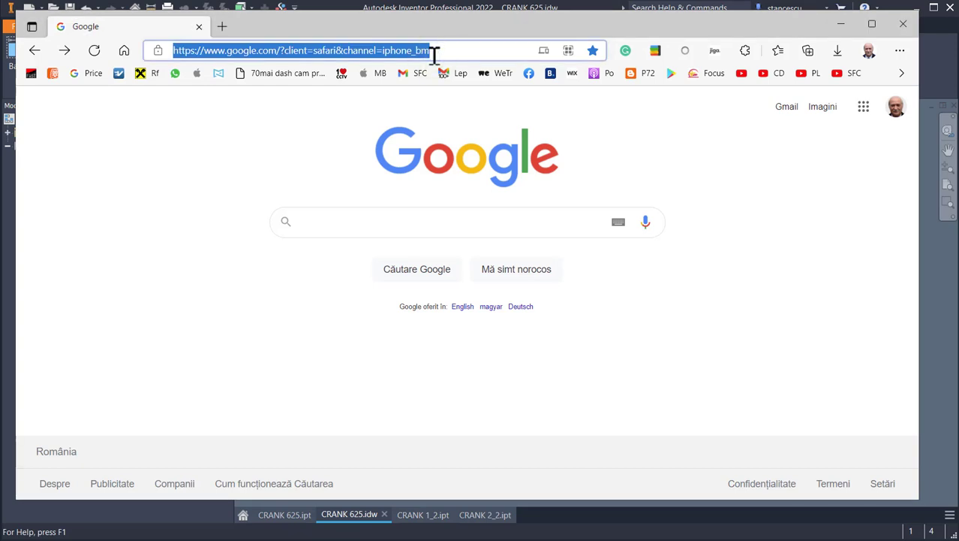
{"action": "type", "text": "fast"}
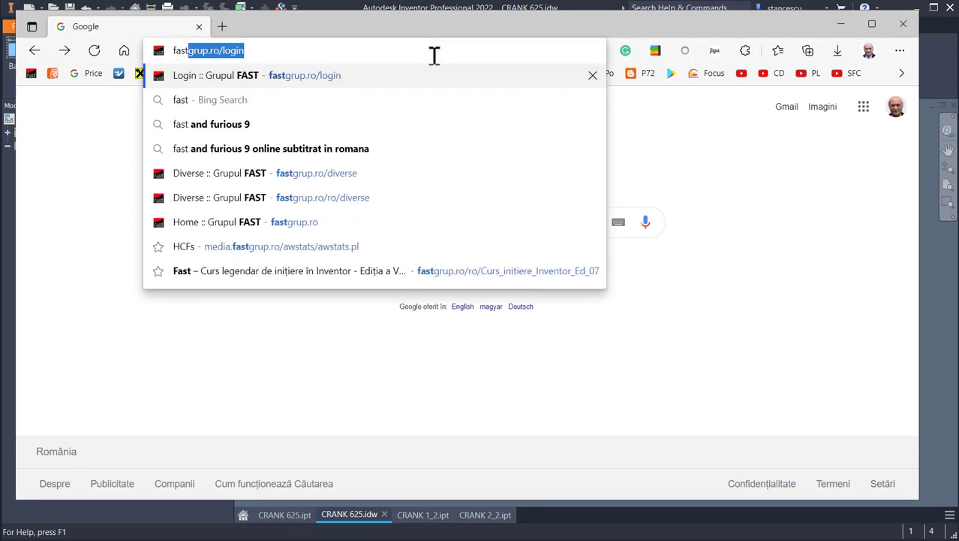
{"action": "type", "text": "grup"}
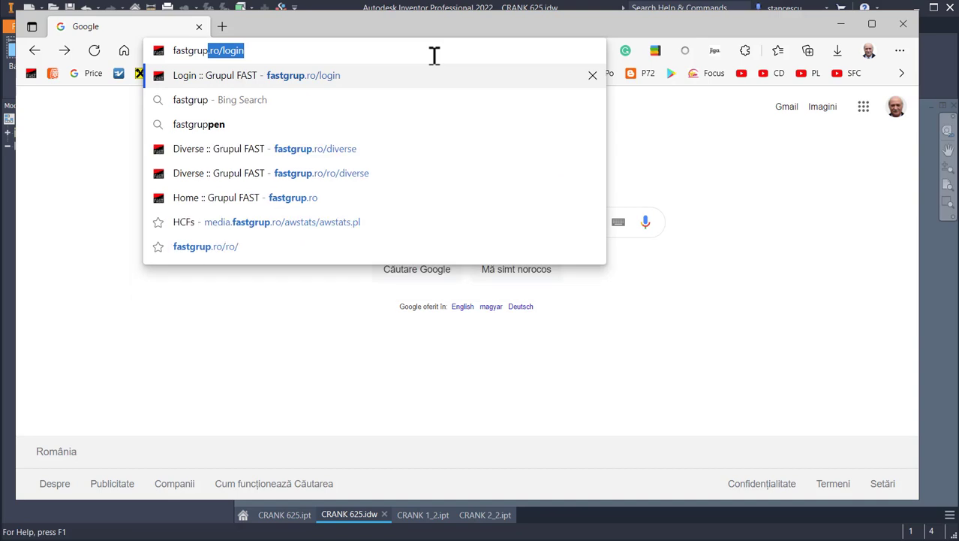
{"action": "type", "text": ".ro"}
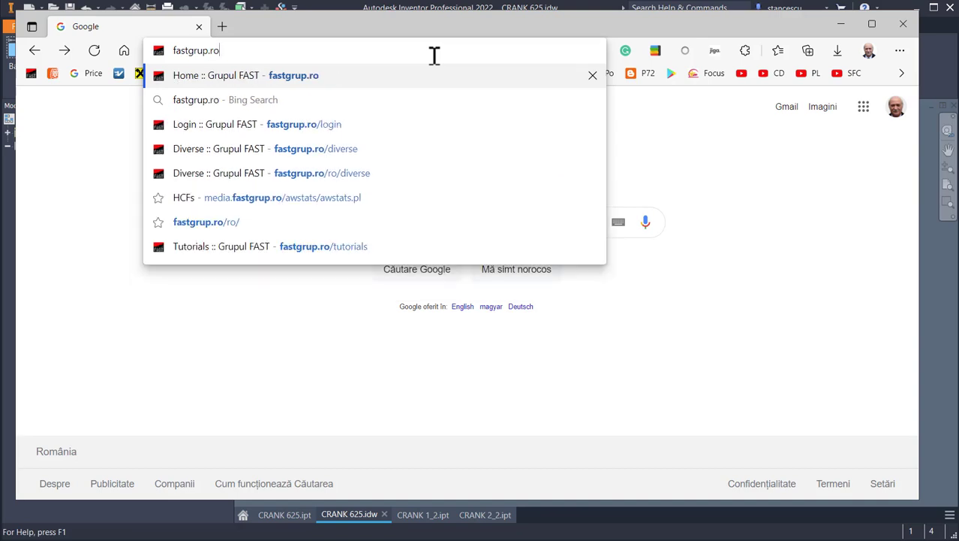
{"action": "left_click", "coordinate": [221, 99]}
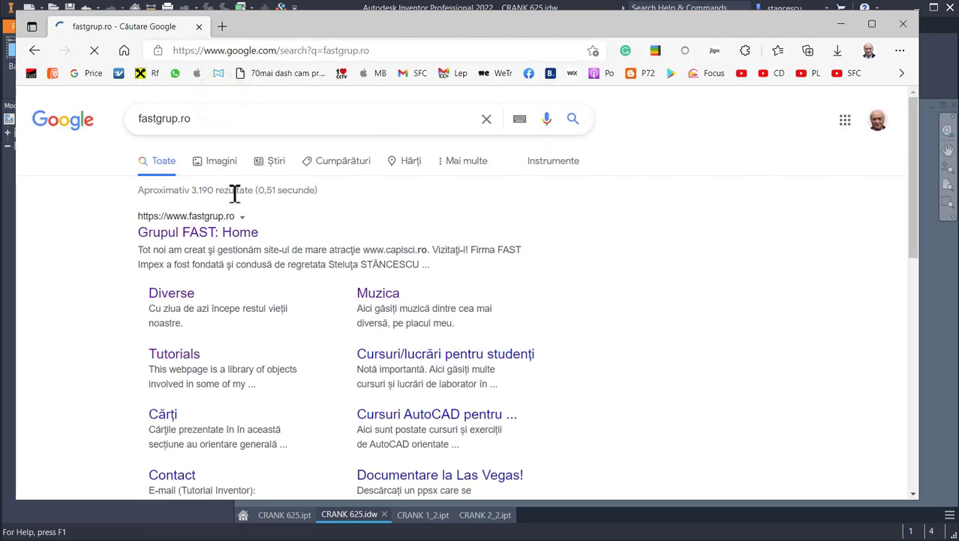
{"action": "left_click", "coordinate": [222, 239]}
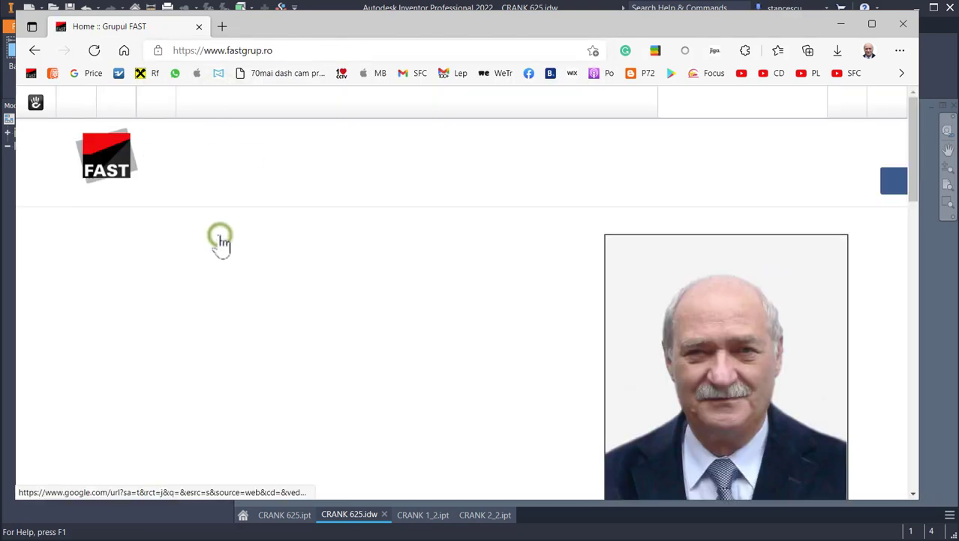
Open the Timoteo Carreras Soto (ENGLISH) page from the site's Diverse section and look through its downloadable PDF albums.
{"action": "scroll", "coordinate": [505, 244], "scroll_direction": "down", "scroll_amount": 1}
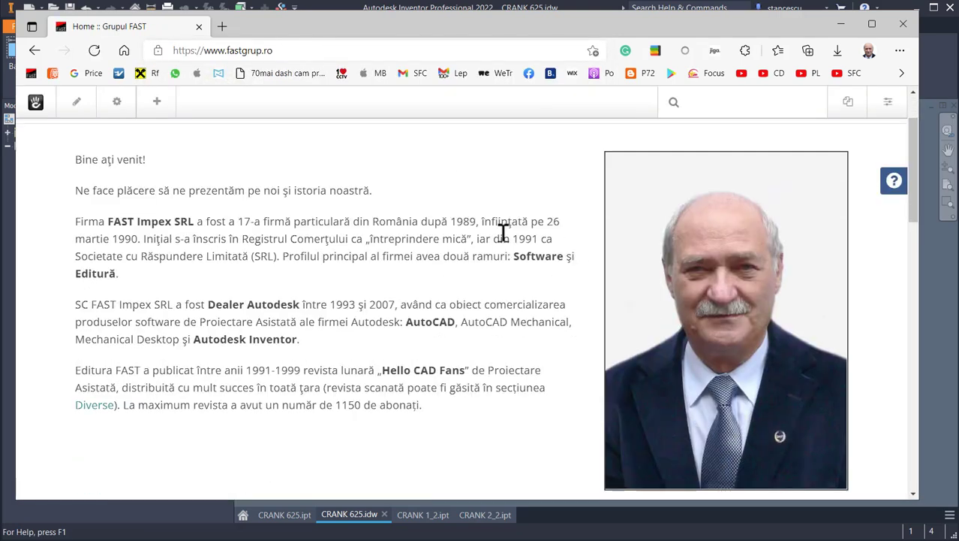
{"action": "scroll", "coordinate": [506, 240], "scroll_direction": "up", "scroll_amount": 1}
{"action": "mouse_move", "coordinate": [754, 182]}
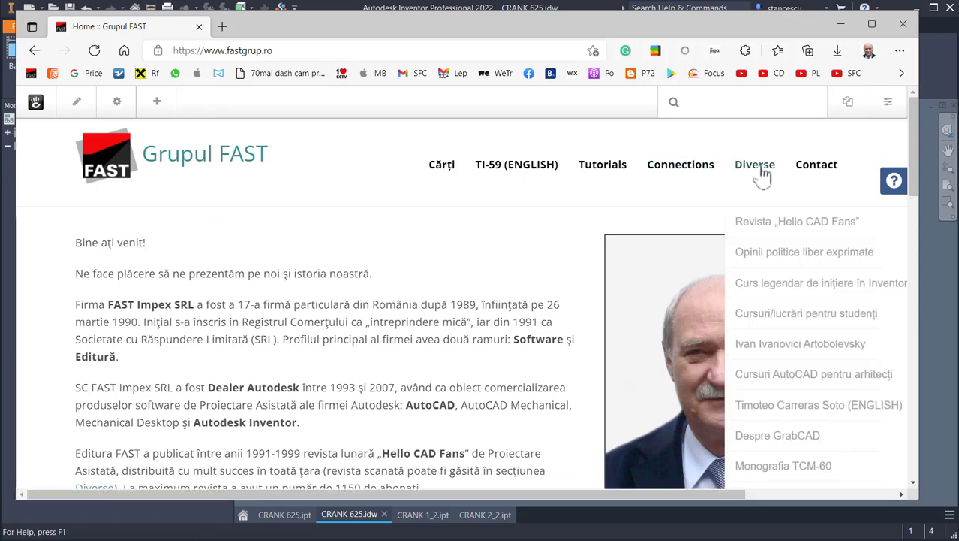
{"action": "left_click", "coordinate": [757, 409]}
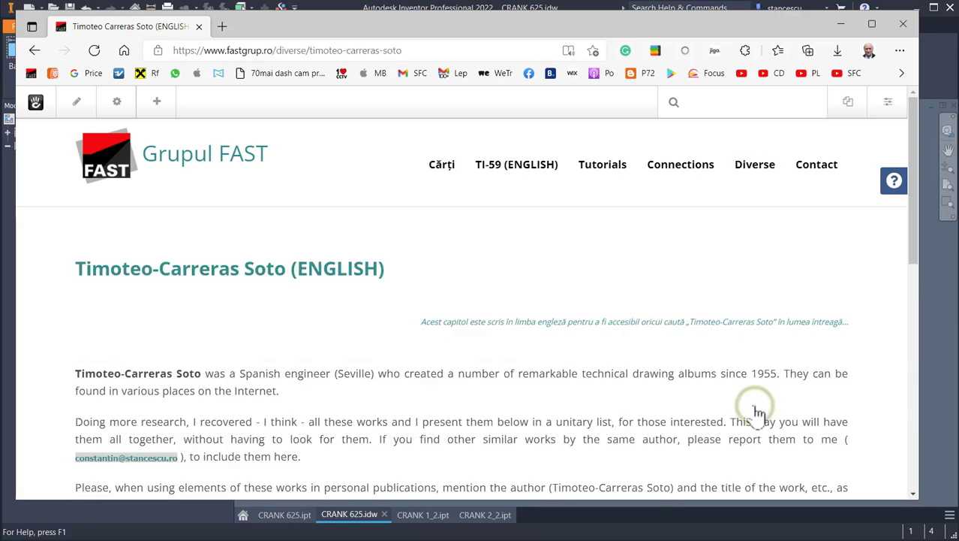
{"action": "scroll", "coordinate": [416, 266], "scroll_direction": "down", "scroll_amount": 15}
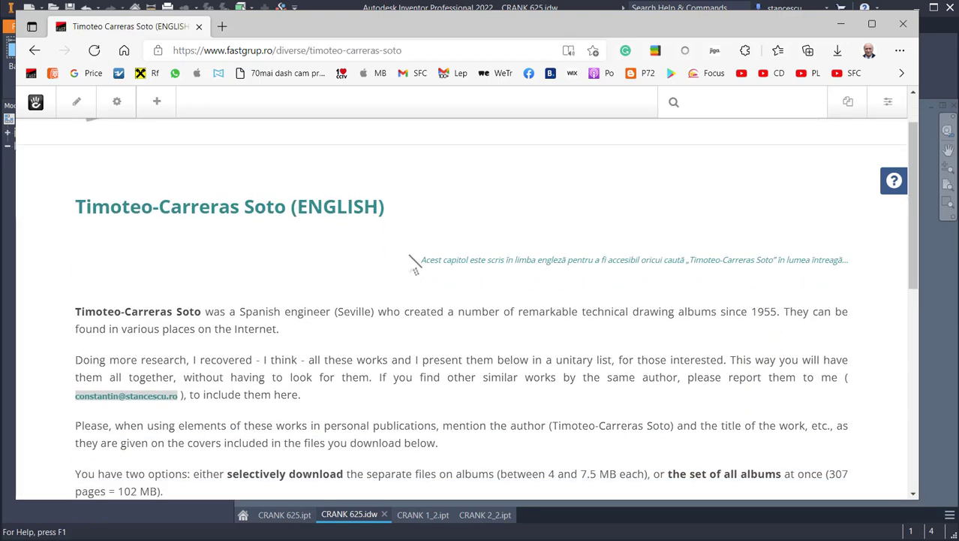
{"action": "scroll", "coordinate": [420, 255], "scroll_direction": "up", "scroll_amount": 1}
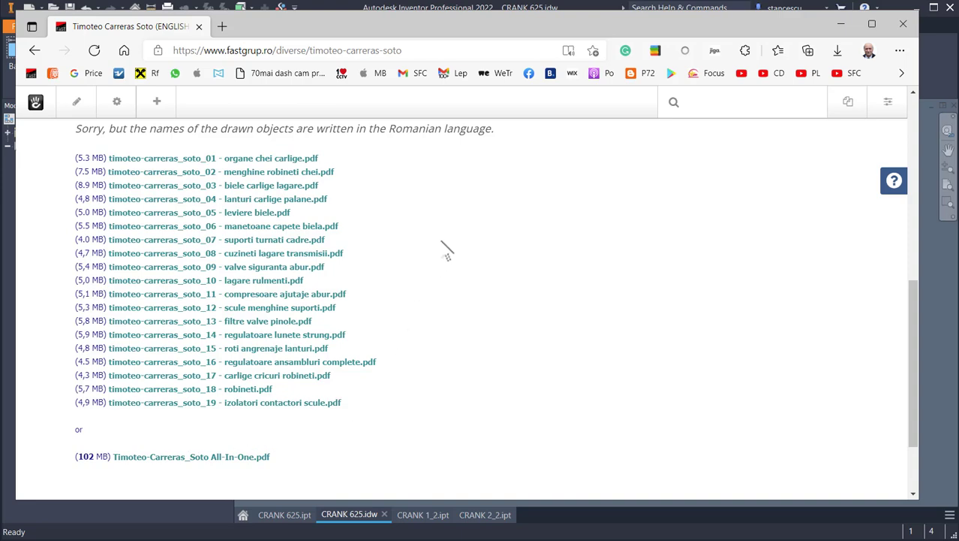
Switch back to Inventor, create a part from the metric Standard (mm).ipt template and start a 2D sketch on the XY plane.
{"action": "key", "text": "alt+Tab"}
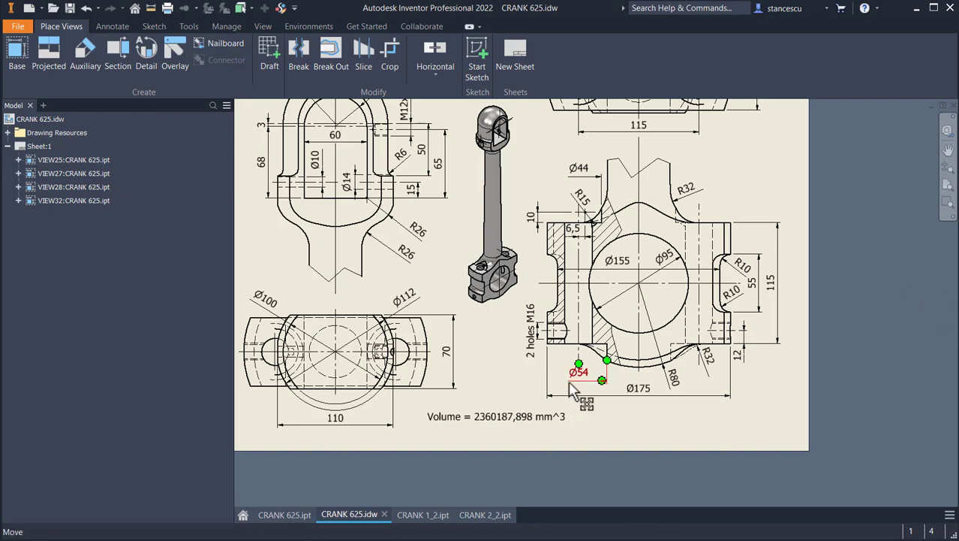
{"action": "key", "text": "F6"}
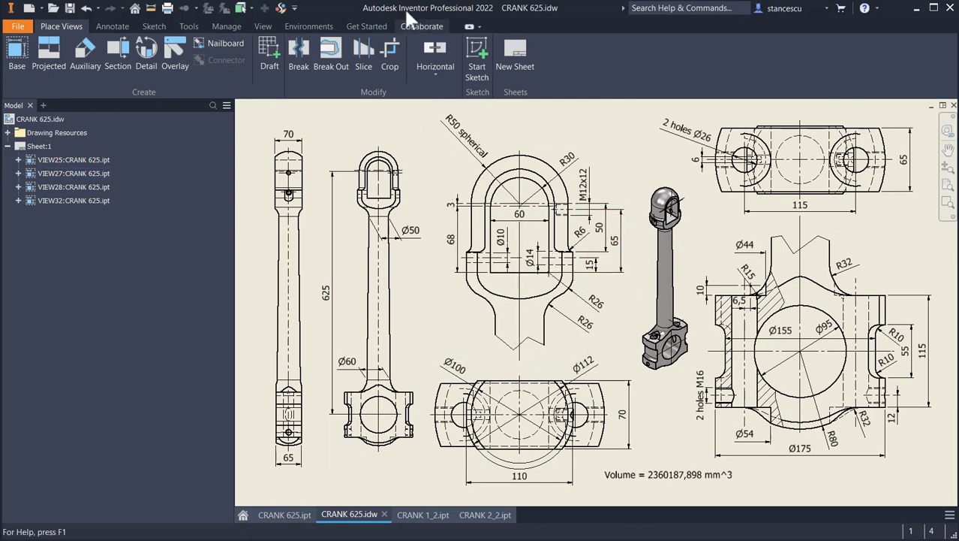
{"action": "left_click", "coordinate": [28, 9]}
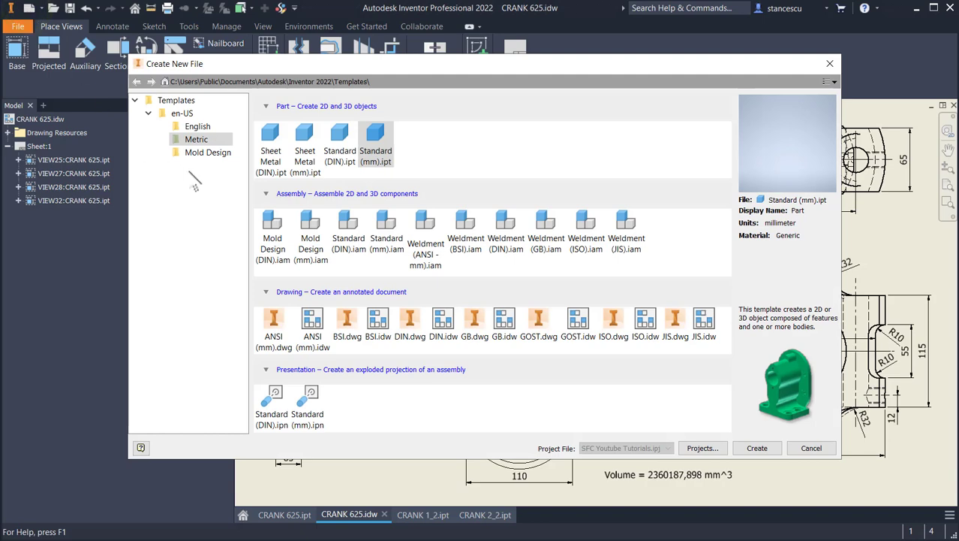
{"action": "double_click", "coordinate": [384, 133]}
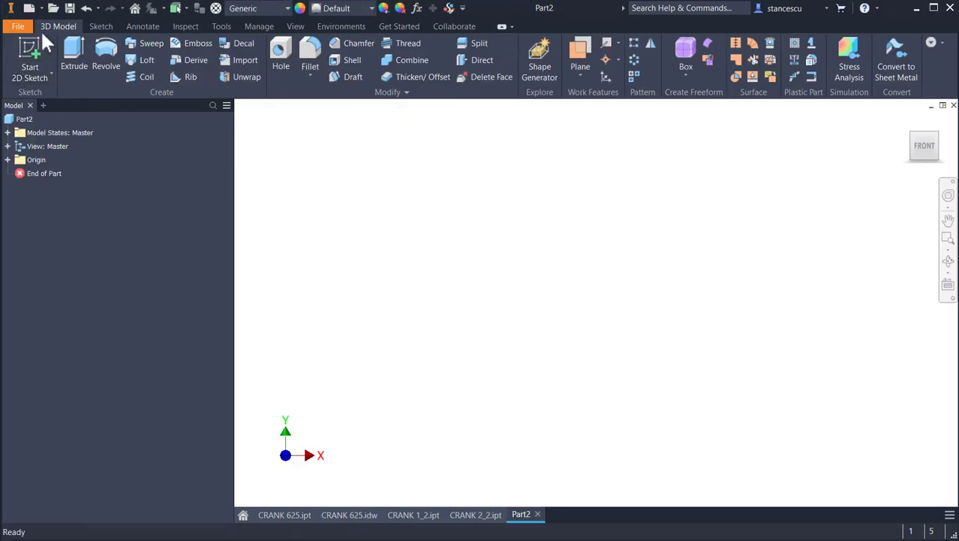
{"action": "left_click", "coordinate": [27, 63]}
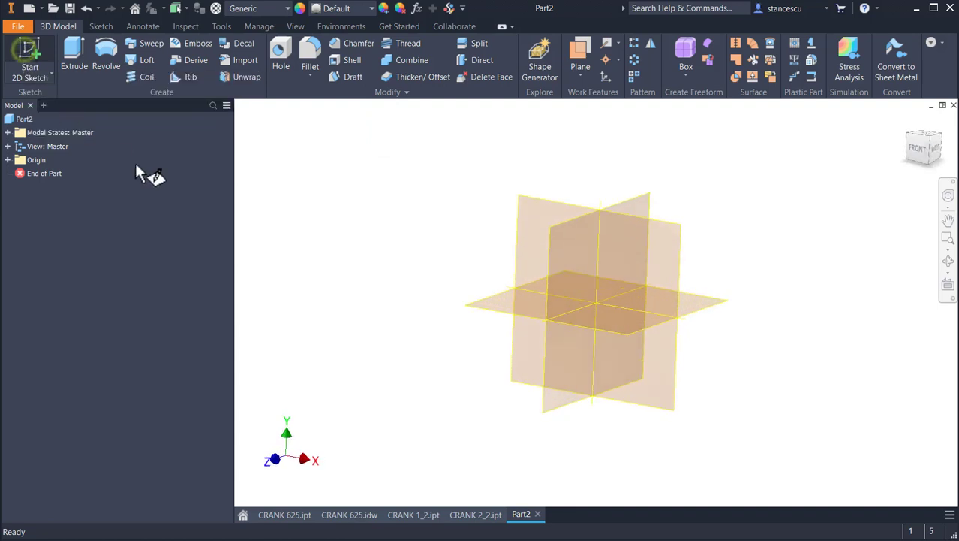
{"action": "left_click", "coordinate": [537, 176]}
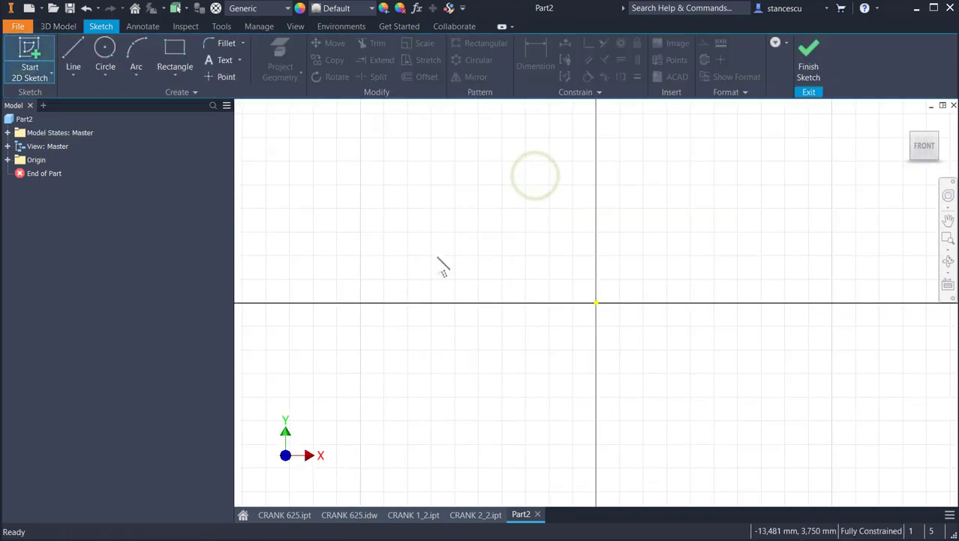
Draw a 625 mm vertical centerline downward from the sketch origin.
{"action": "left_click", "coordinate": [74, 64]}
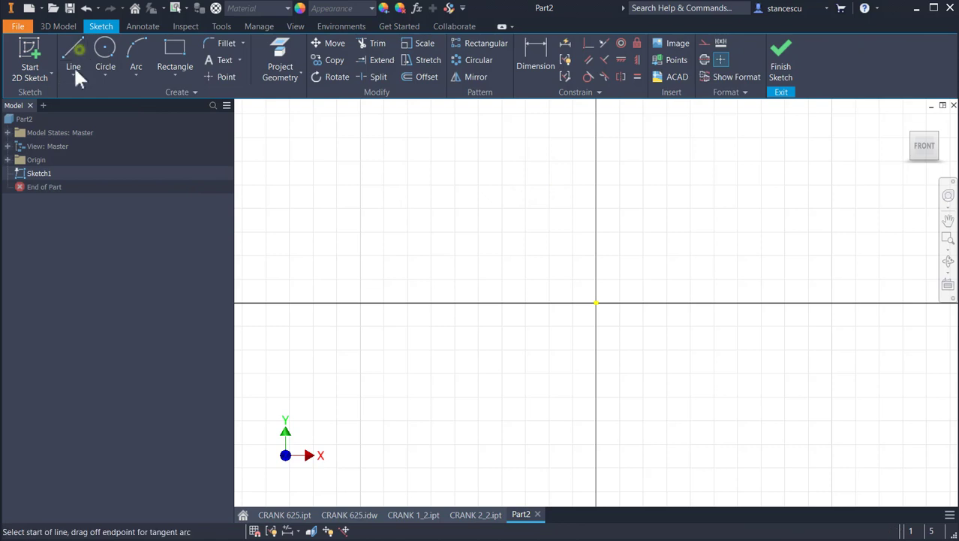
{"action": "left_click", "coordinate": [706, 60]}
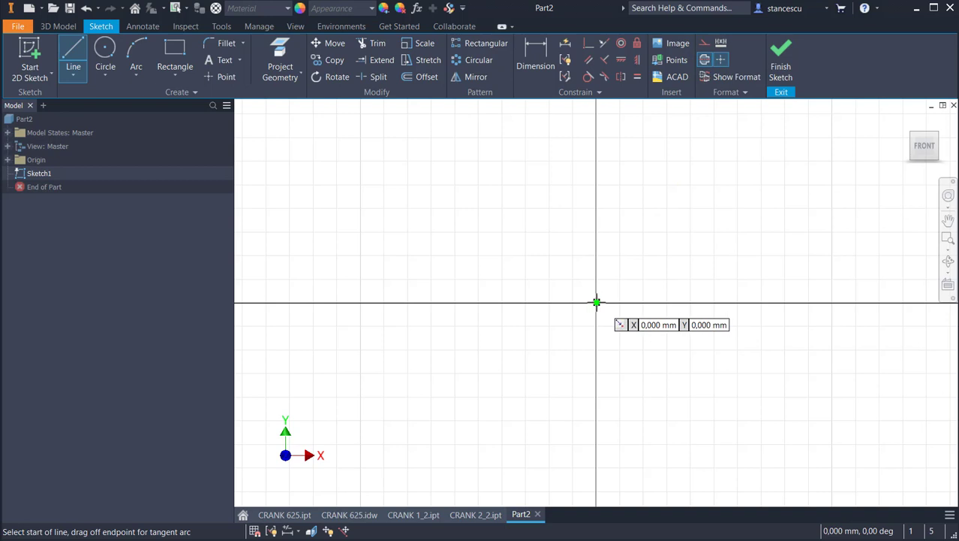
{"action": "left_click", "coordinate": [596, 302]}
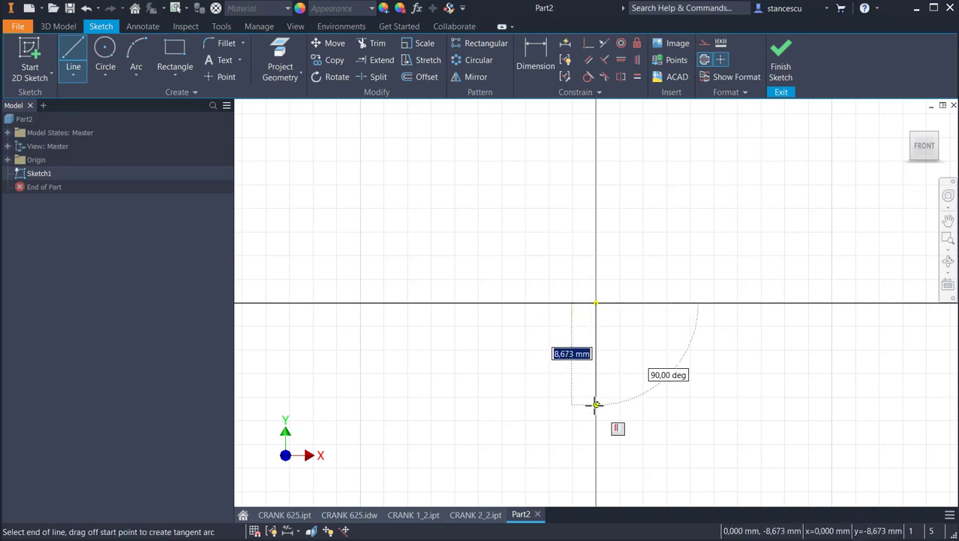
{"action": "type", "text": "6"}
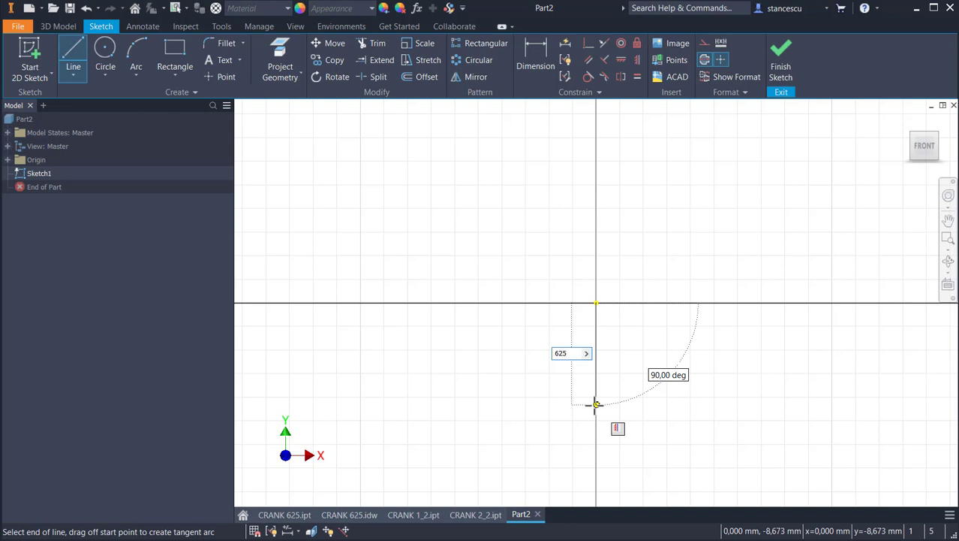
{"action": "type", "text": "25"}
{"action": "key", "text": "Return"}
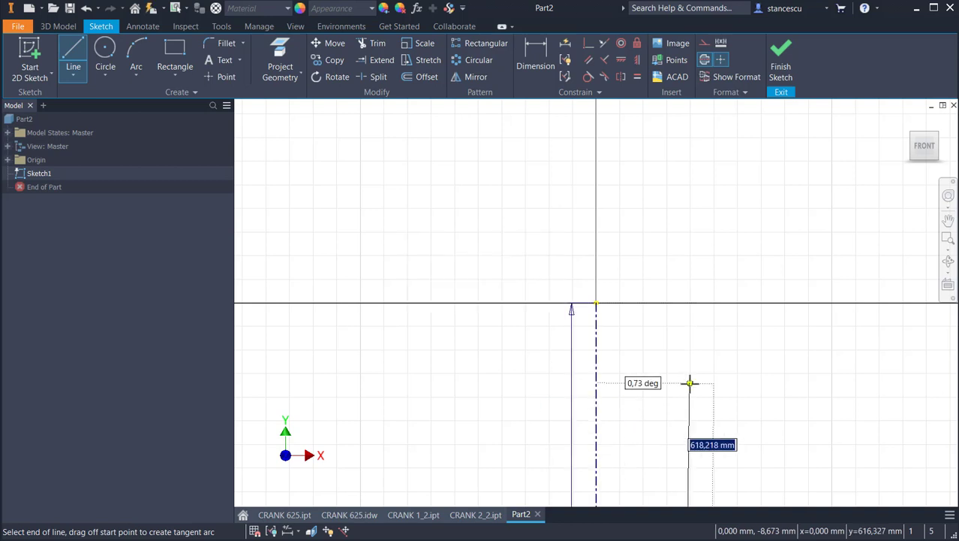
{"action": "key", "text": "Escape"}
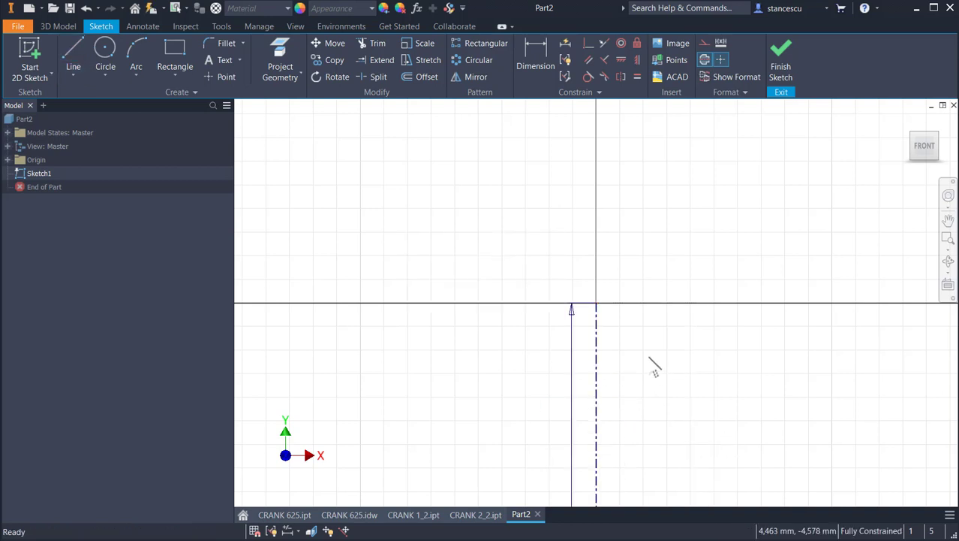
{"action": "scroll", "coordinate": [653, 365], "scroll_direction": "up", "scroll_amount": 6}
{"action": "scroll", "coordinate": [656, 364], "scroll_direction": "down", "scroll_amount": 5}
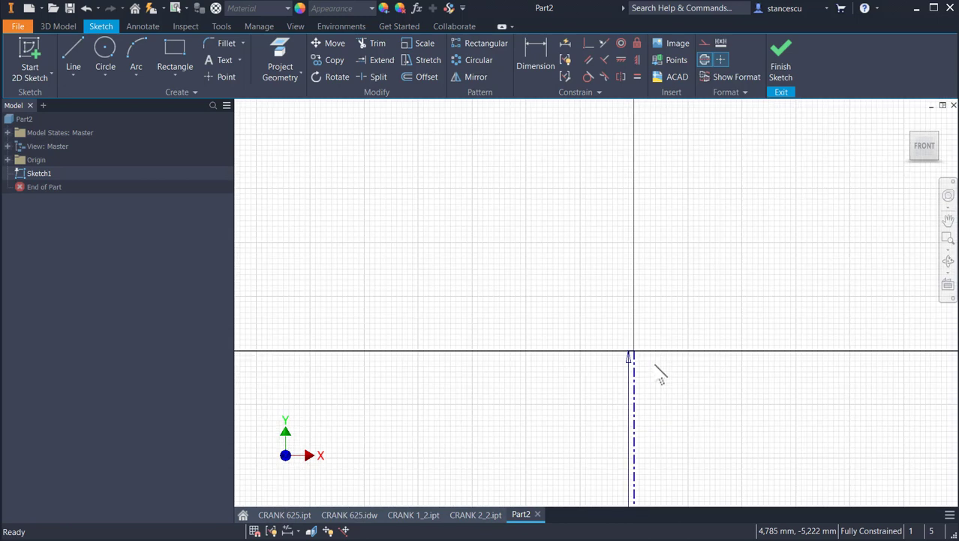
{"action": "scroll", "coordinate": [655, 366], "scroll_direction": "down", "scroll_amount": 4}
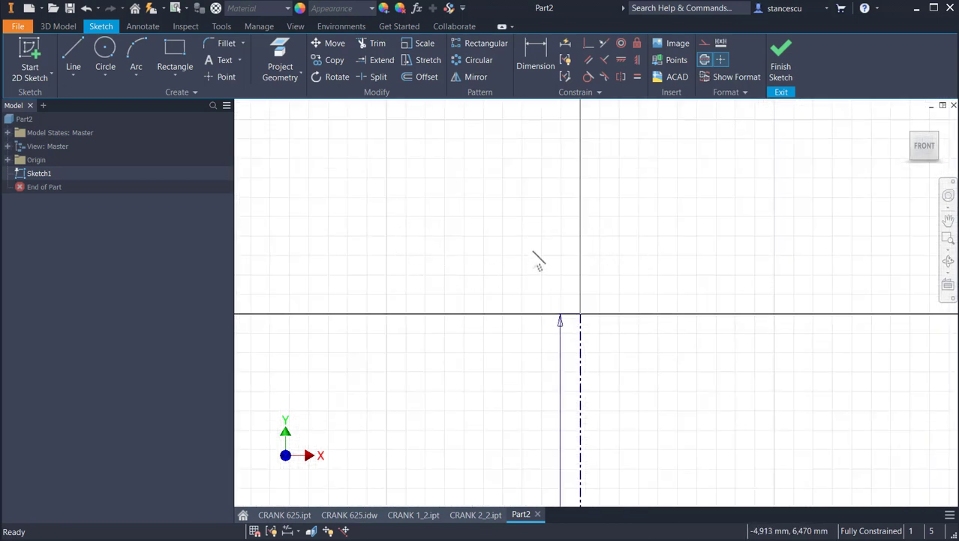
Examine the dimensions of the crank head and the lower bearing end in the CRANK 625.idw drawing.
{"action": "left_click", "coordinate": [354, 520]}
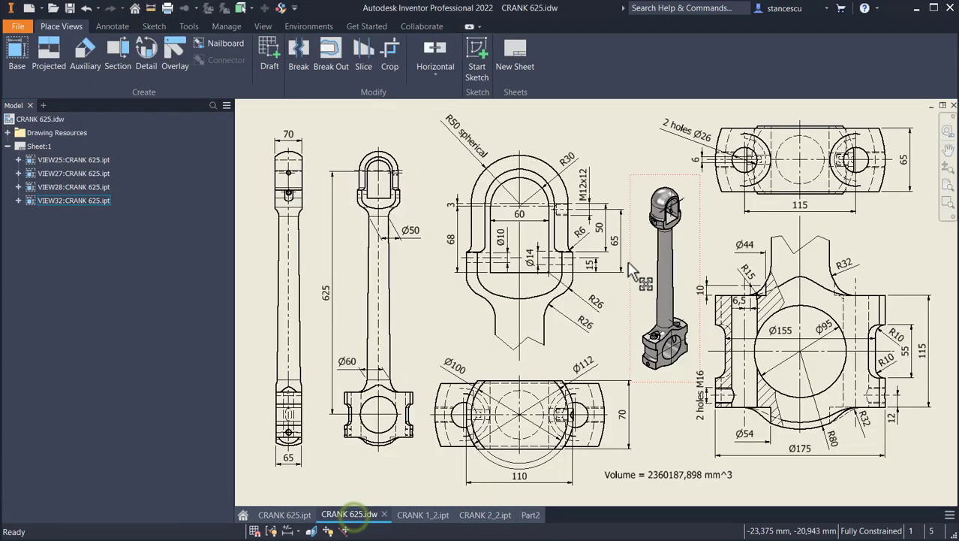
{"action": "scroll", "coordinate": [555, 162], "scroll_direction": "down", "scroll_amount": 5}
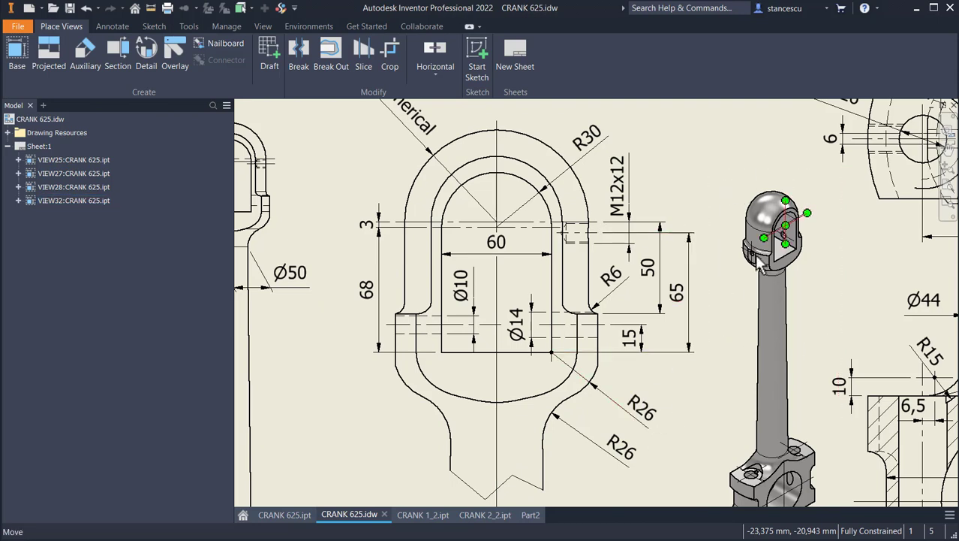
{"action": "mouse_move", "coordinate": [716, 307]}
{"action": "middle_mouse_down"}
{"action": "mouse_move", "coordinate": [655, 259]}
{"action": "mouse_move", "coordinate": [523, 236]}
{"action": "mouse_move", "coordinate": [401, 234]}
{"action": "mouse_move", "coordinate": [391, 412]}
{"action": "mouse_move", "coordinate": [394, 248]}
{"action": "middle_mouse_up"}
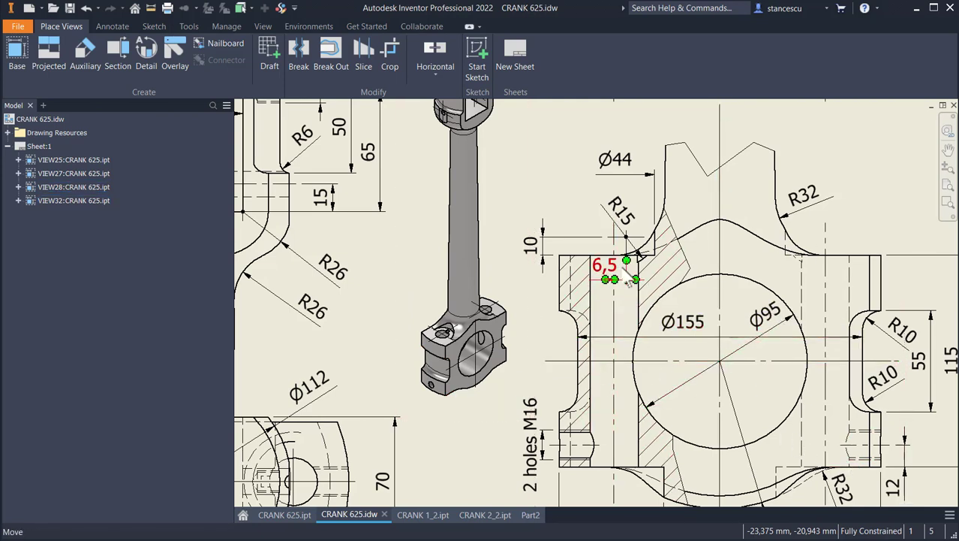
{"action": "key", "text": "F6"}
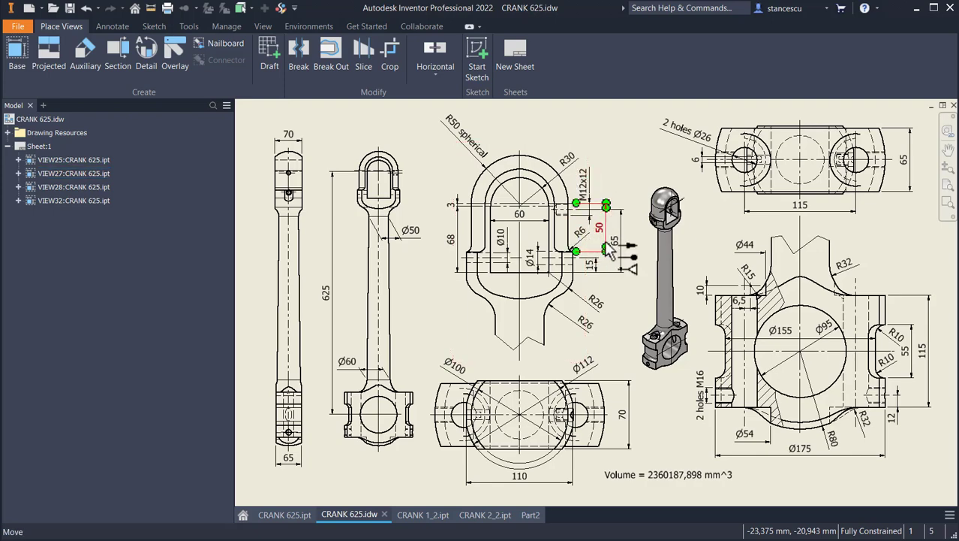
{"action": "scroll", "coordinate": [604, 239], "scroll_direction": "up", "scroll_amount": 5}
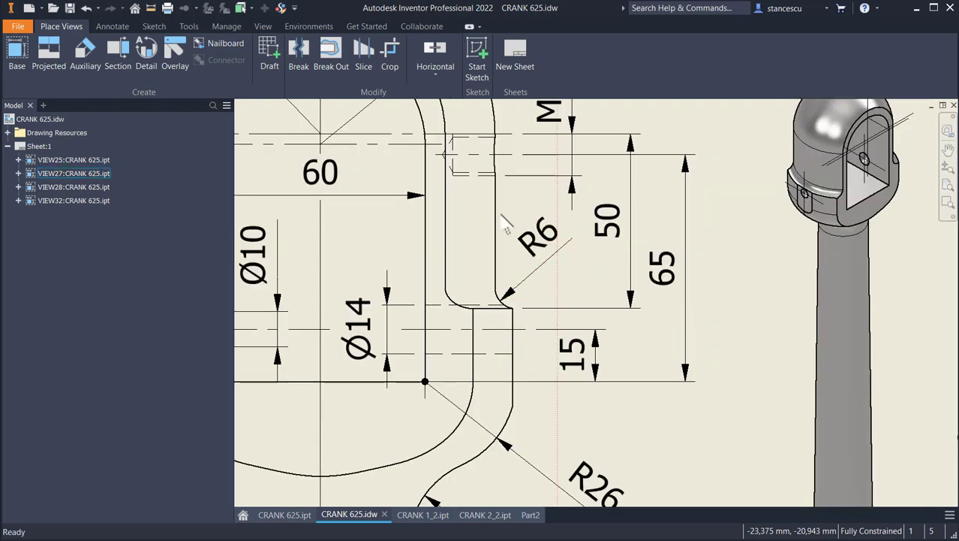
{"action": "mouse_move", "coordinate": [522, 223]}
{"action": "middle_mouse_down"}
{"action": "mouse_move", "coordinate": [649, 304]}
{"action": "mouse_move", "coordinate": [756, 325]}
{"action": "middle_mouse_up"}
{"action": "scroll", "coordinate": [754, 326], "scroll_direction": "down", "scroll_amount": 3}
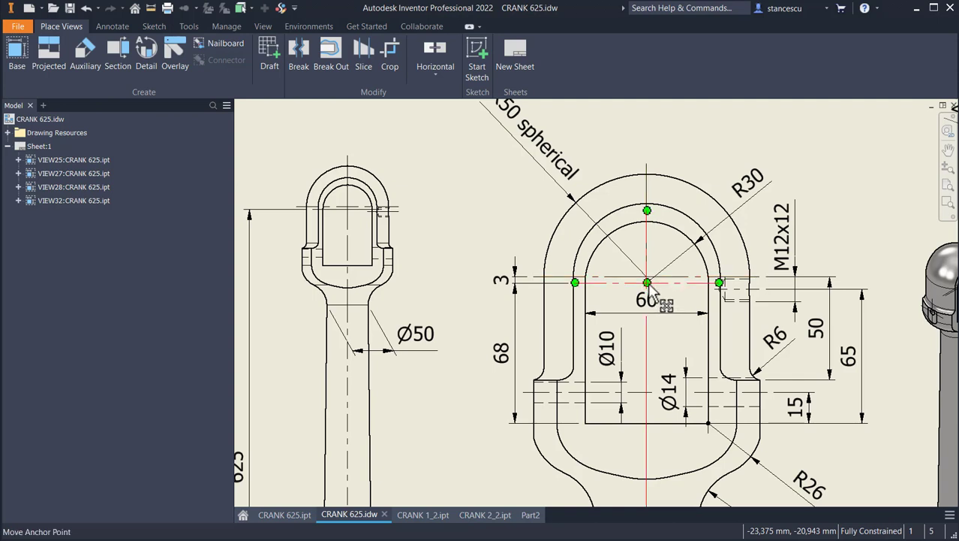
{"action": "middle_click_drag", "start_coordinate": [650, 289], "coordinate": [731, 255]}
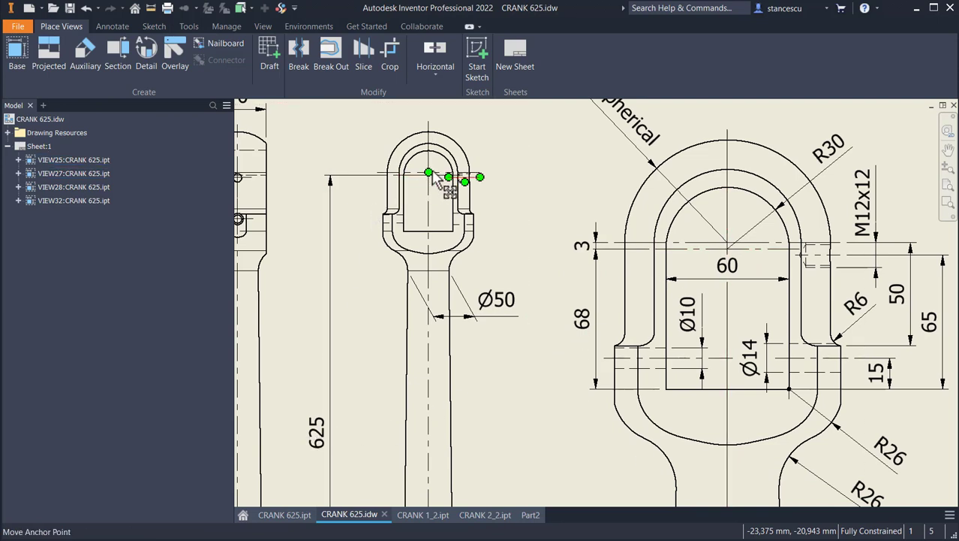
{"action": "middle_click_drag", "start_coordinate": [700, 192], "coordinate": [692, 243]}
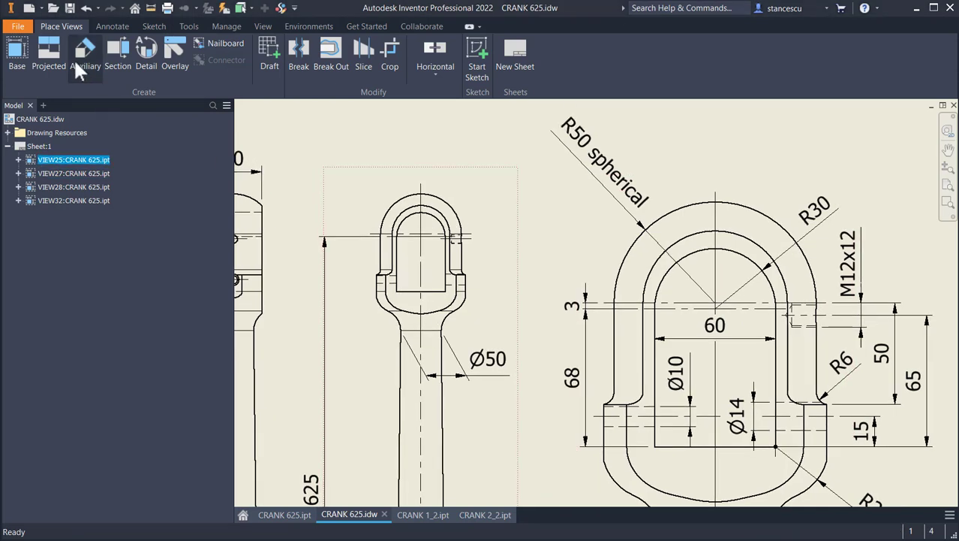
Create a new part from the metric Standard (mm).ipt template and start a 2D sketch on the XY plane.
{"action": "left_click", "coordinate": [29, 8]}
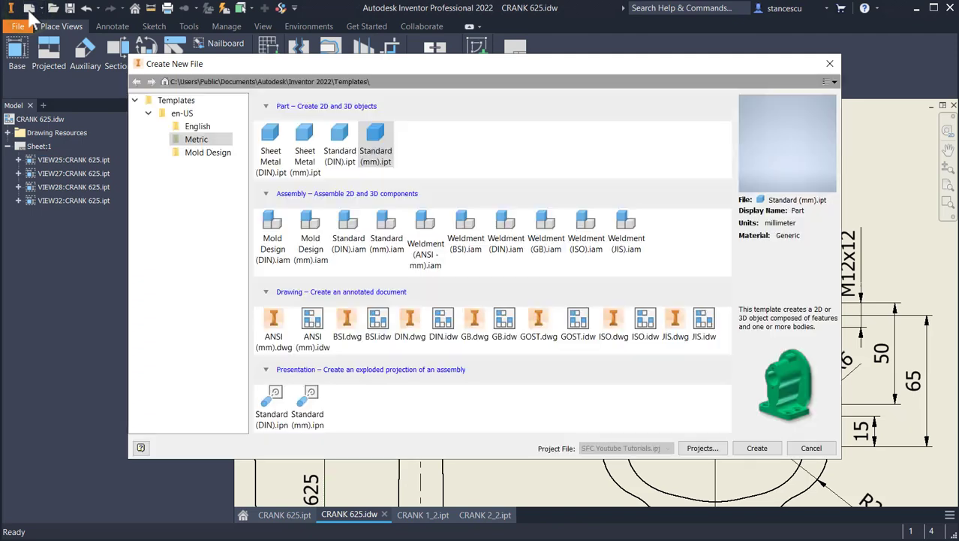
{"action": "double_click", "coordinate": [385, 149]}
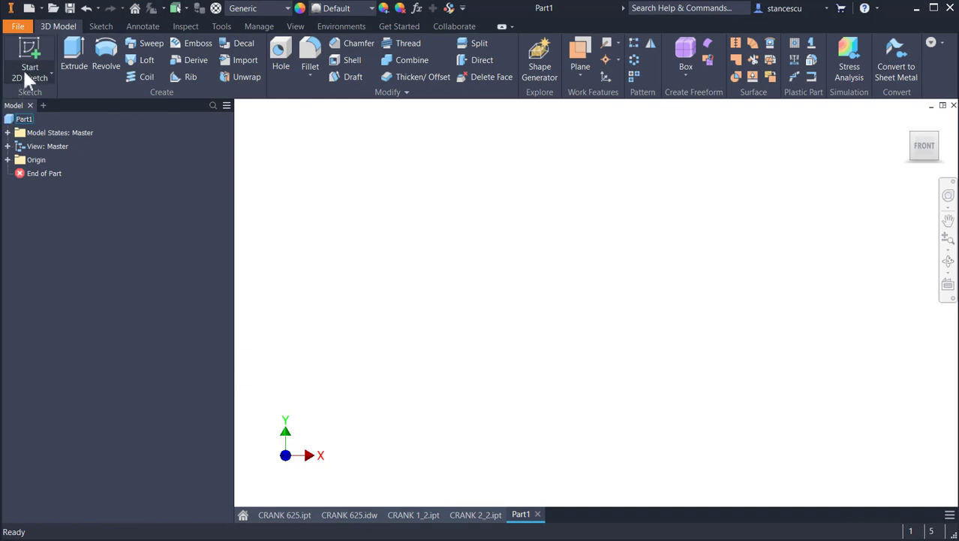
{"action": "left_click", "coordinate": [31, 46]}
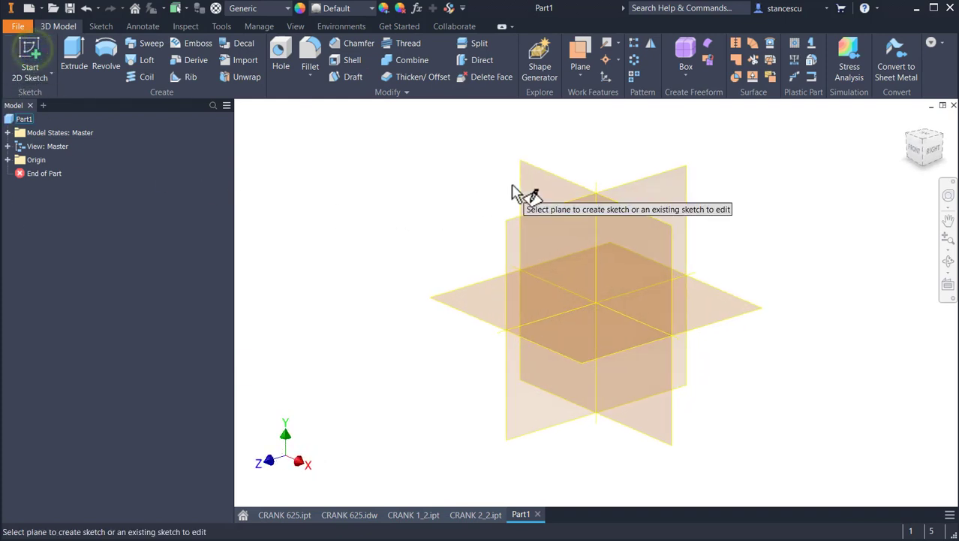
{"action": "left_click", "coordinate": [544, 187]}
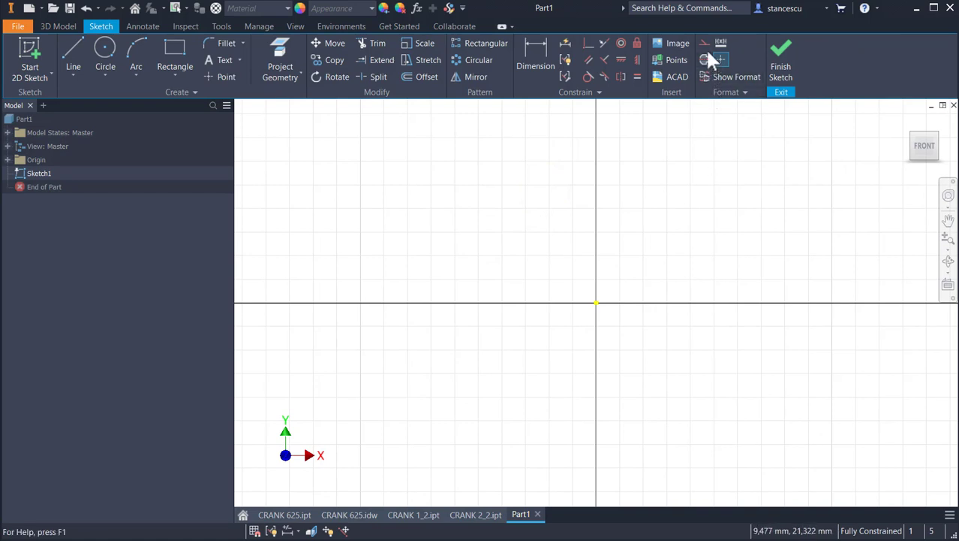
Draw a vertical centerline 625 mm down from the origin and move its length dimension clear of the line.
{"action": "left_click", "coordinate": [704, 59]}
{"action": "left_click", "coordinate": [72, 57]}
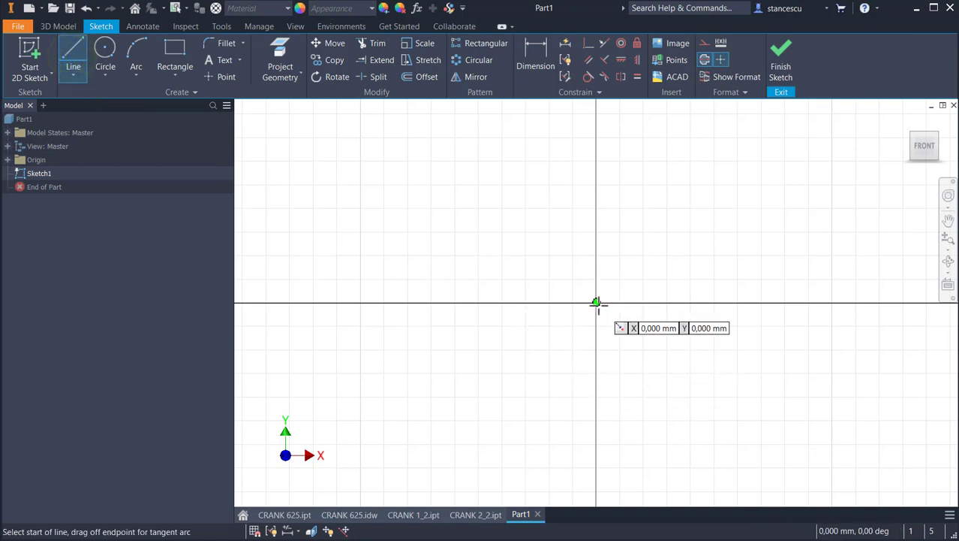
{"action": "left_click", "coordinate": [596, 304]}
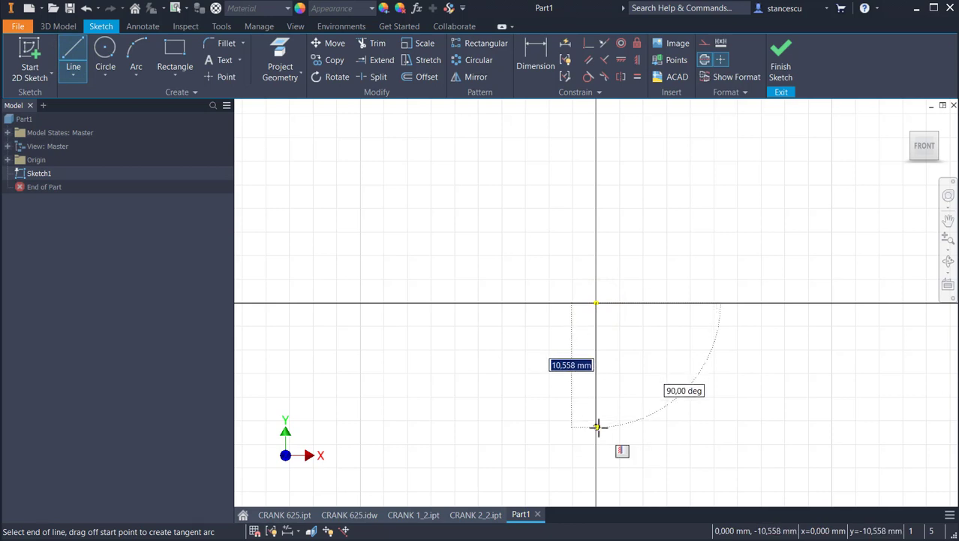
{"action": "type", "text": "6"}
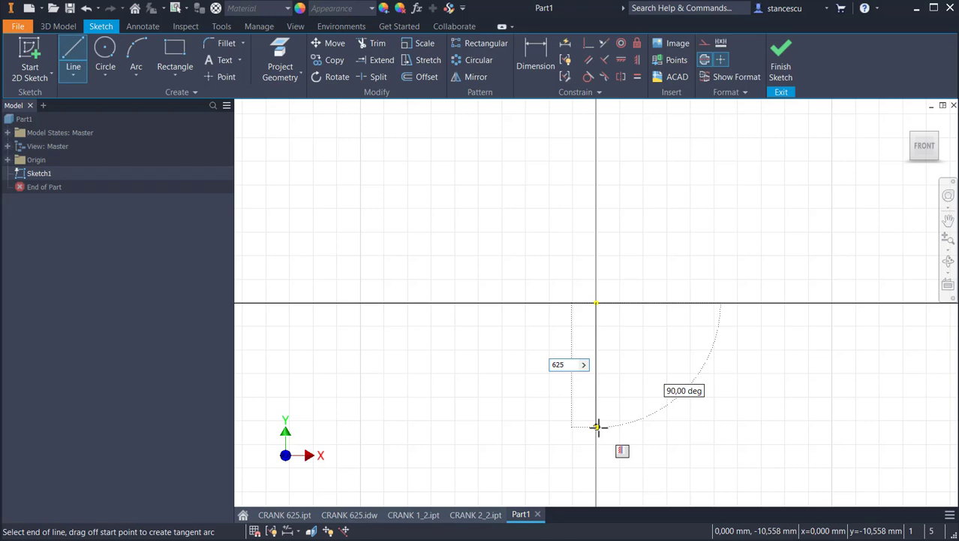
{"action": "type", "text": "25"}
{"action": "key", "text": "Return"}
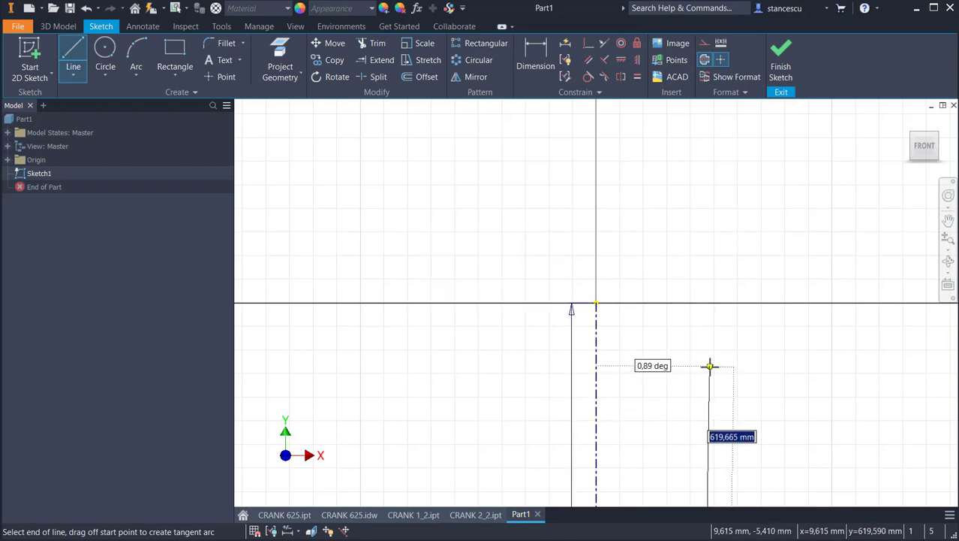
{"action": "key", "text": "Escape"}
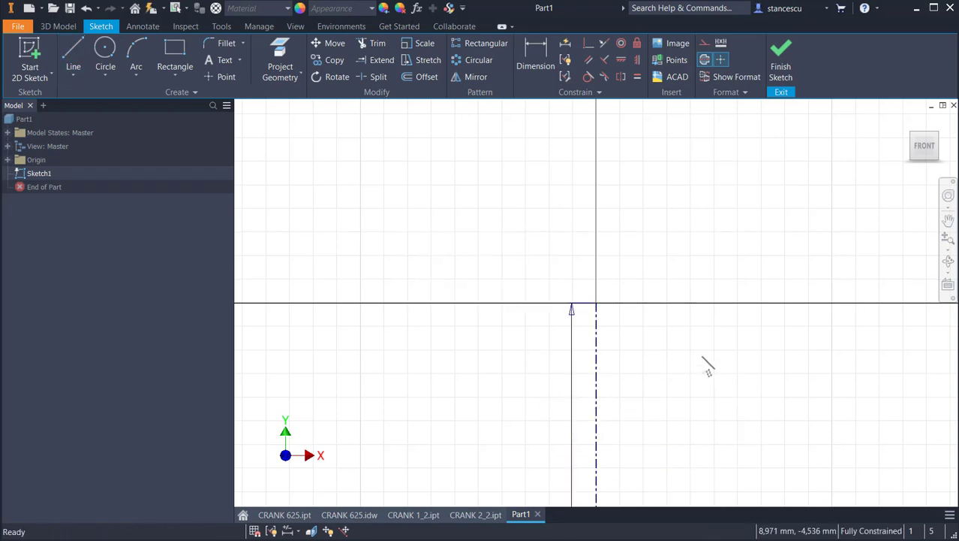
{"action": "key", "text": "Home"}
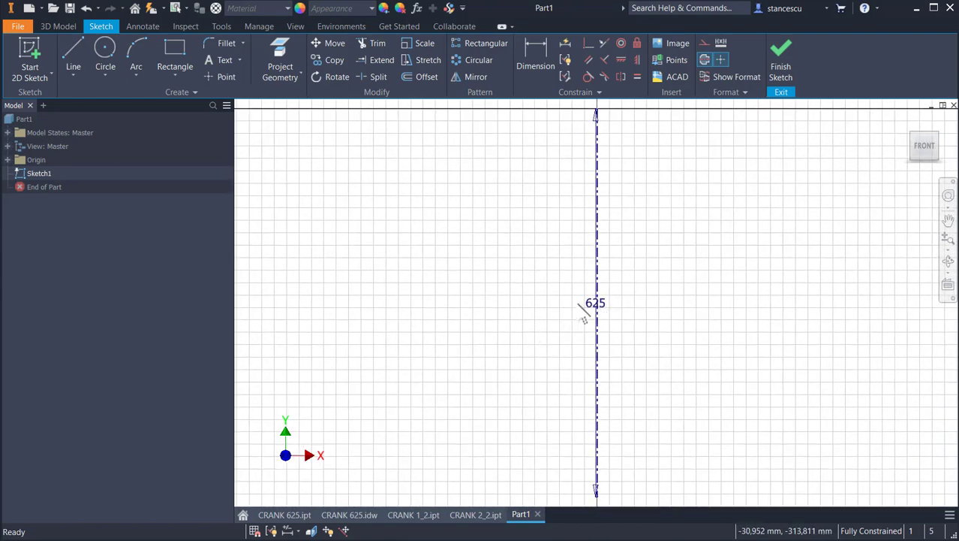
{"action": "left_click_drag", "start_coordinate": [597, 306], "coordinate": [569, 308]}
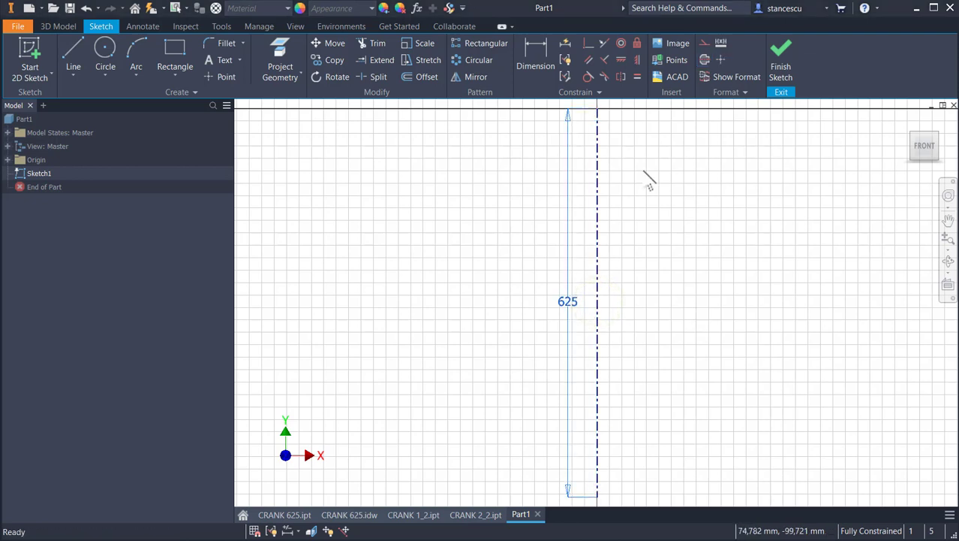
Sketch a solid vertical line beside the centerline's upper end, continued by a tangent arc curving up to the vertical axis.
{"action": "middle_click_drag", "start_coordinate": [617, 167], "coordinate": [566, 306]}
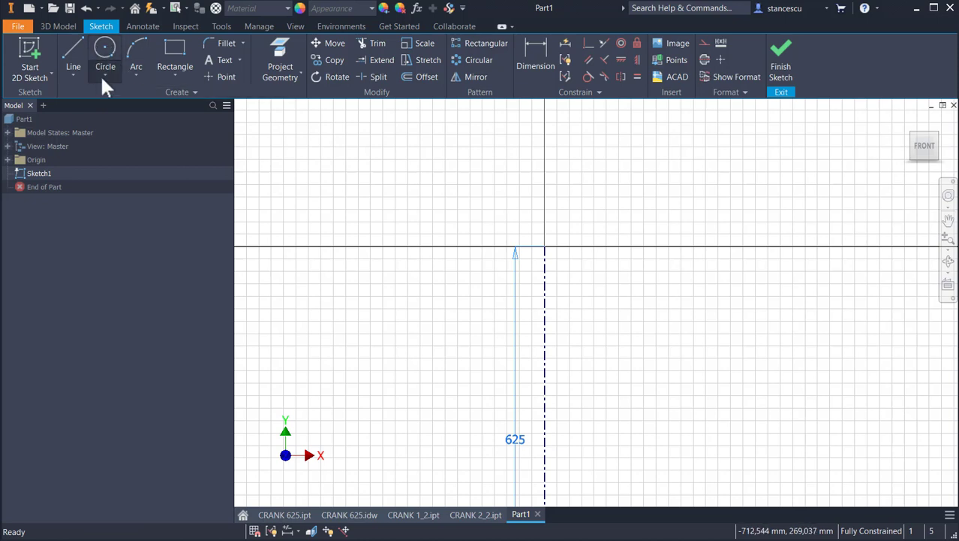
{"action": "left_click", "coordinate": [69, 49]}
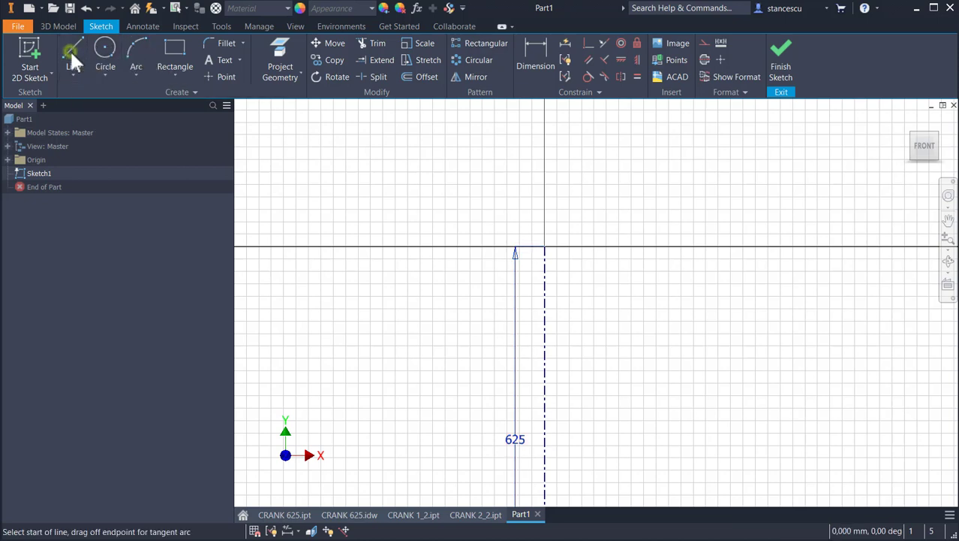
{"action": "left_click", "coordinate": [619, 325]}
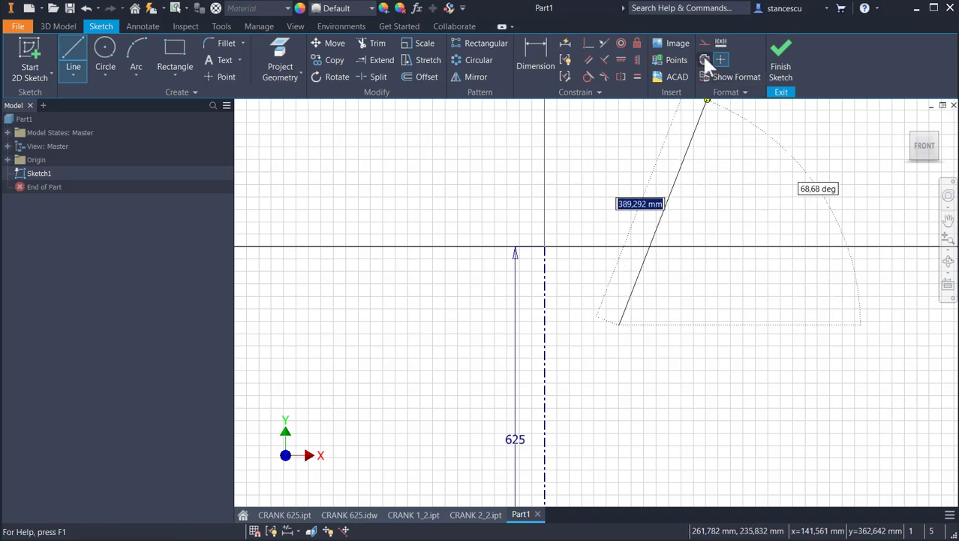
{"action": "left_click", "coordinate": [619, 240]}
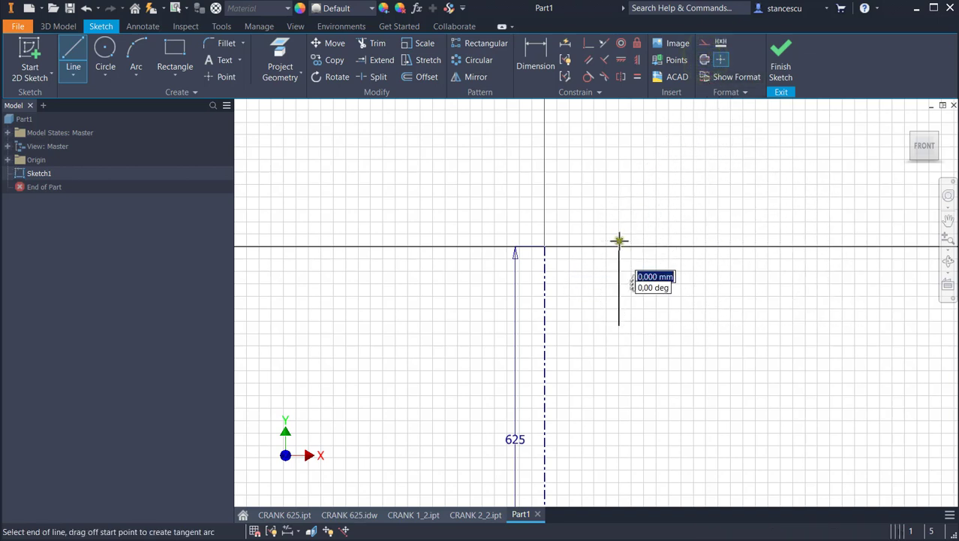
{"action": "left_click_drag", "start_coordinate": [619, 240], "coordinate": [546, 178]}
{"action": "left_click_drag", "start_coordinate": [549, 179], "coordinate": [545, 179]}
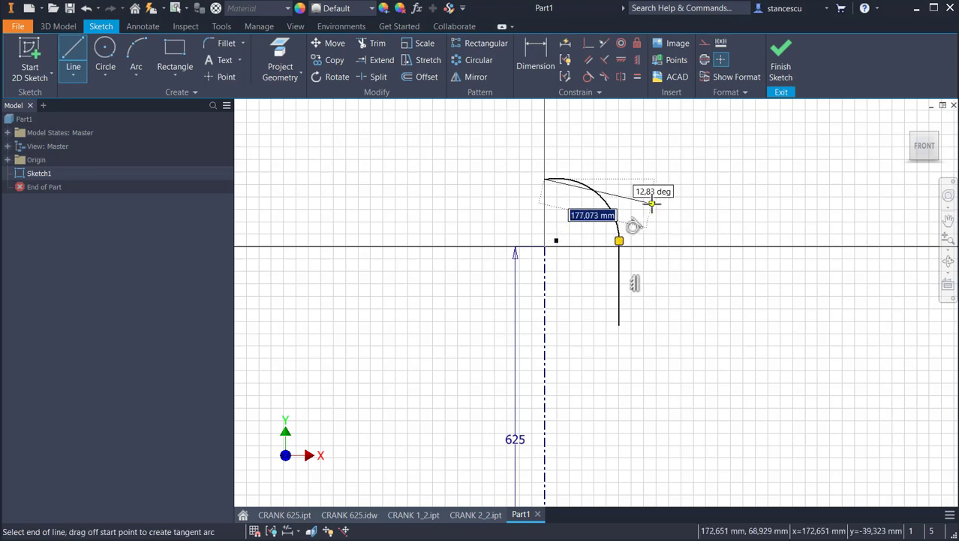
{"action": "key", "text": "Escape"}
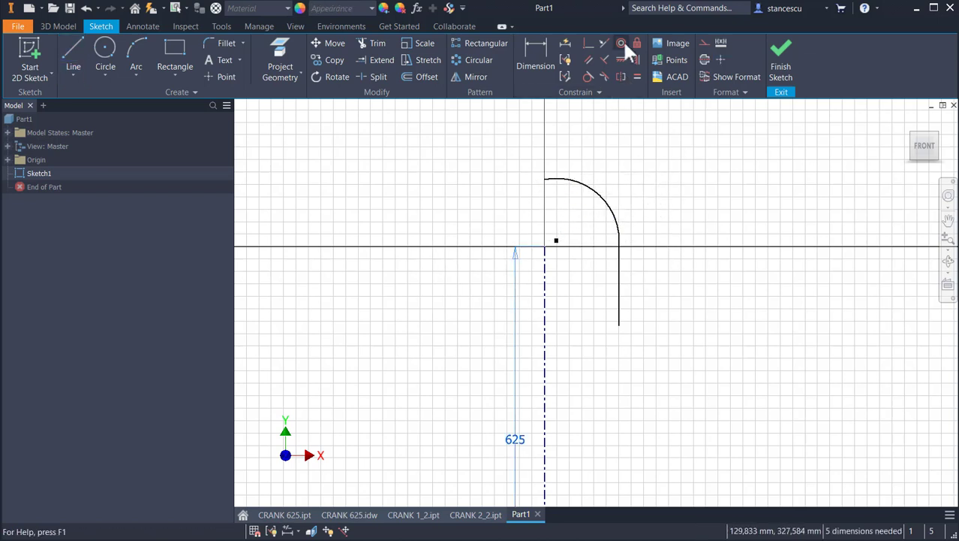
Align the head arc's center vertically with the arc's upper endpoint and with the sketch origin.
{"action": "left_click", "coordinate": [636, 62]}
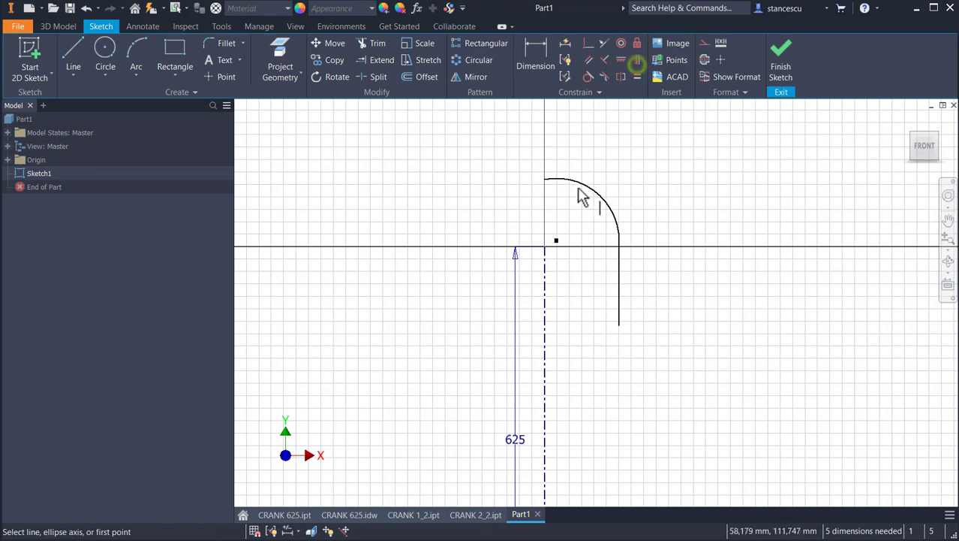
{"action": "left_click", "coordinate": [555, 242]}
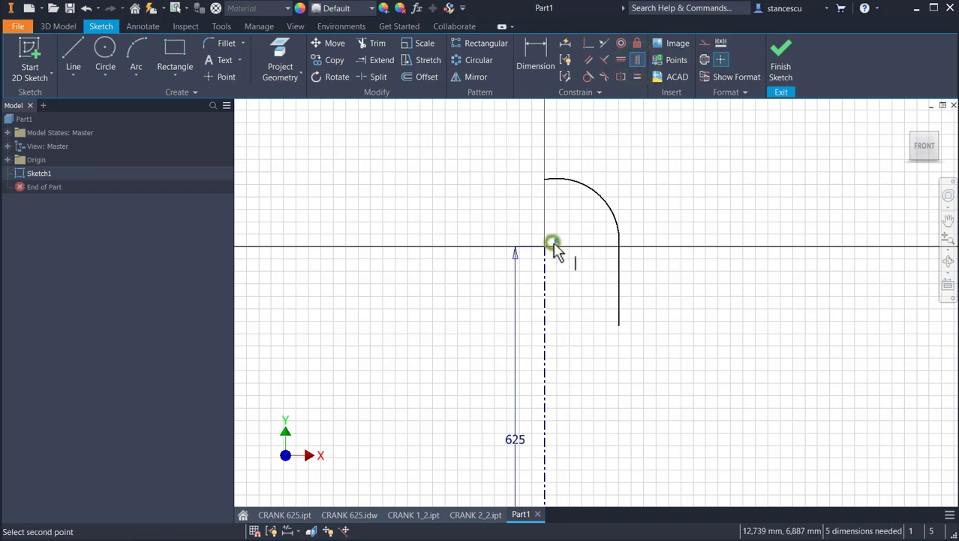
{"action": "left_click", "coordinate": [546, 180]}
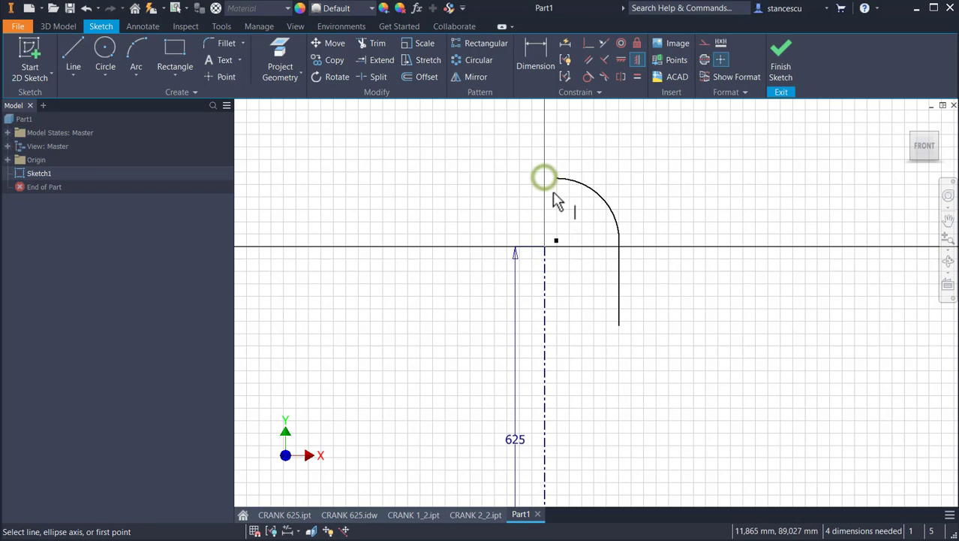
{"action": "left_click", "coordinate": [556, 243]}
{"action": "left_click", "coordinate": [547, 253]}
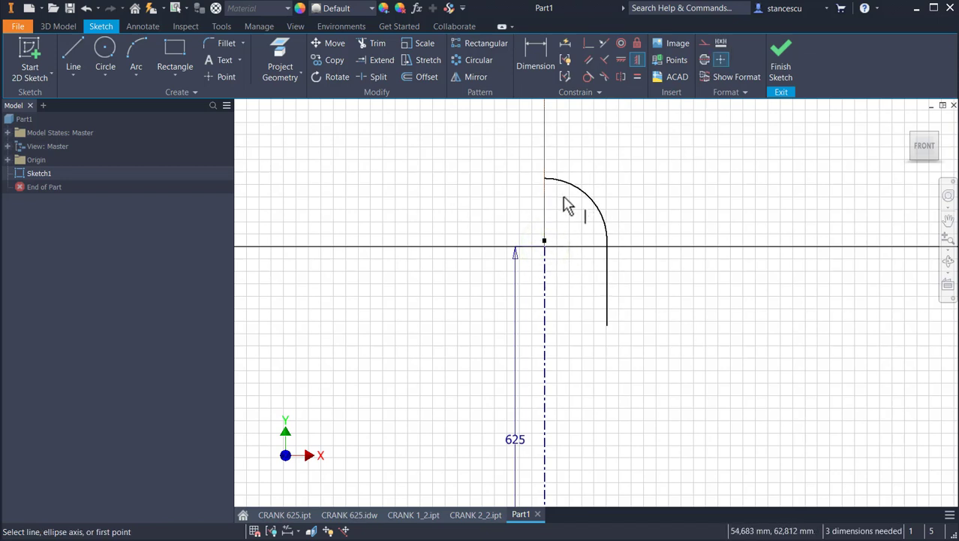
Dimension the head arc's center 3 mm vertically above the origin.
{"action": "left_click", "coordinate": [535, 44]}
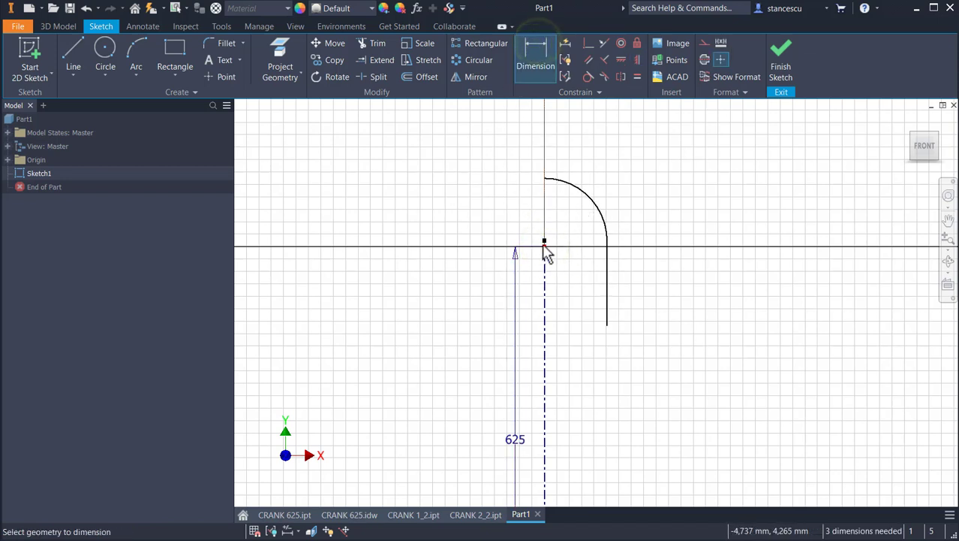
{"action": "left_click", "coordinate": [544, 242]}
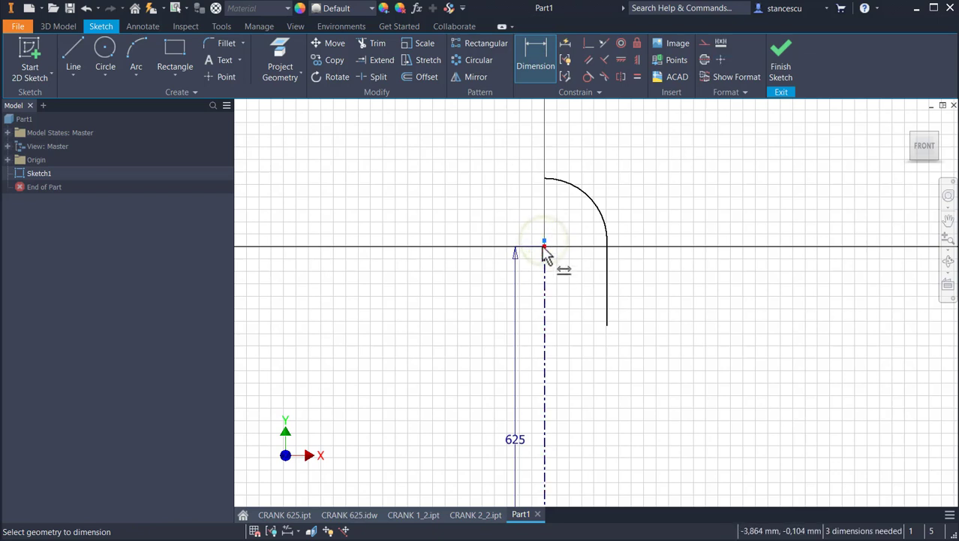
{"action": "left_click", "coordinate": [456, 248]}
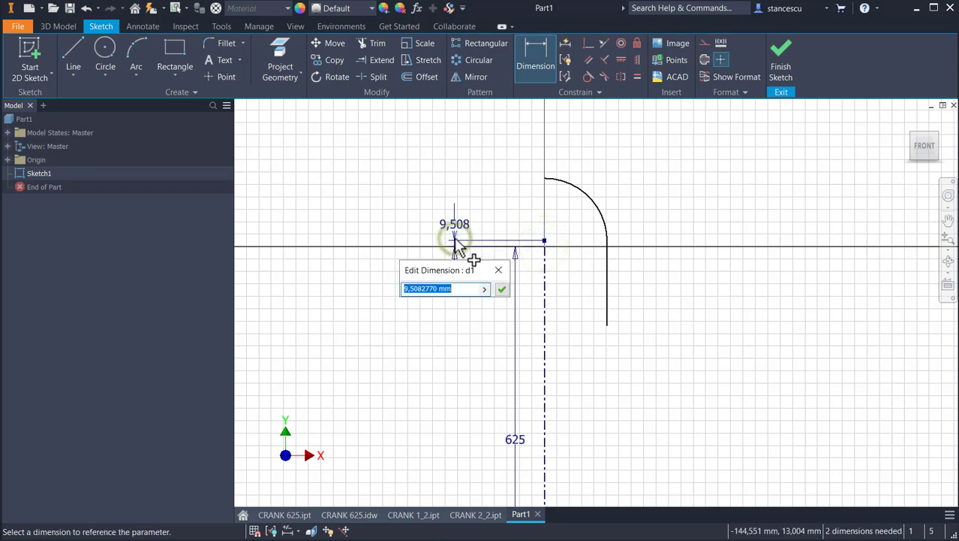
{"action": "type", "text": "3"}
{"action": "key", "text": "Return"}
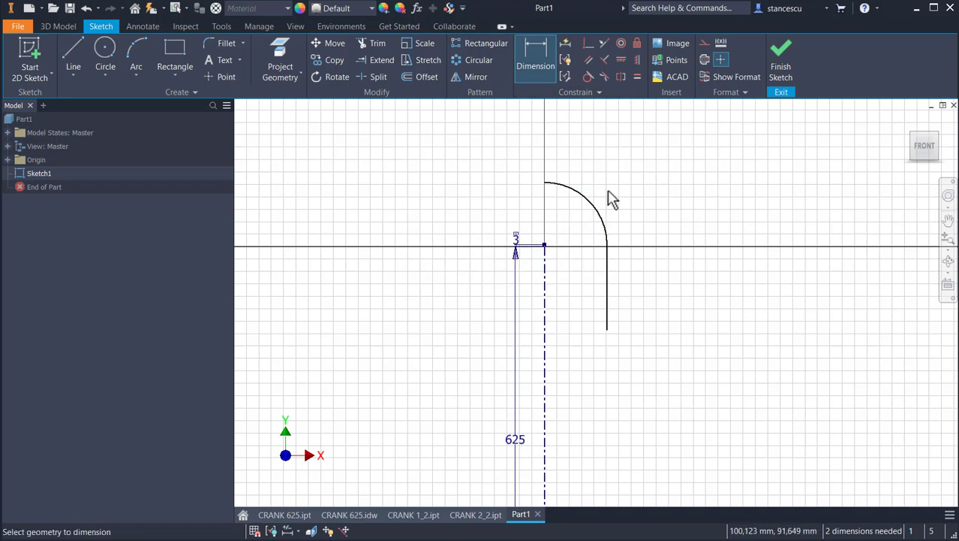
Dimension the head arc's radius as 50 mm.
{"action": "left_click", "coordinate": [593, 207]}
{"action": "left_click", "coordinate": [622, 182]}
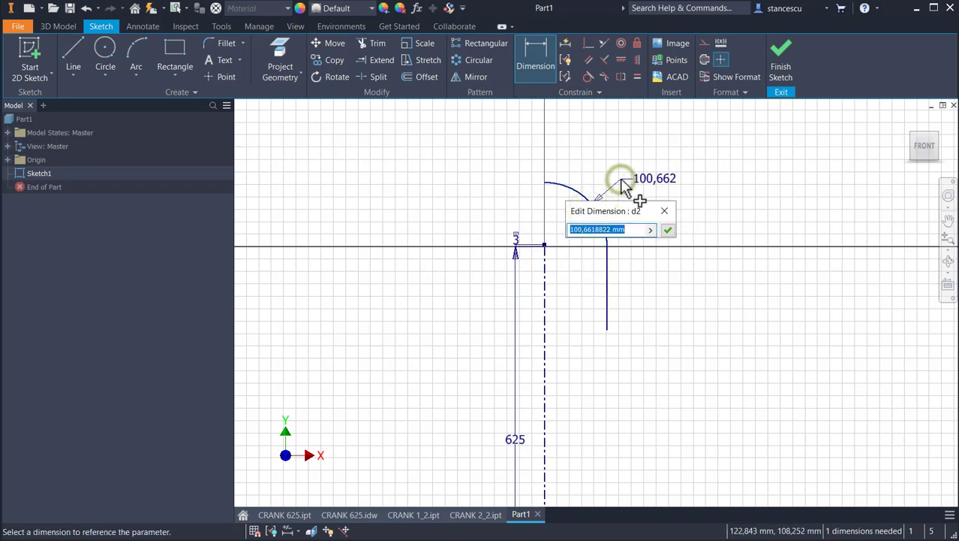
{"action": "type", "text": "50"}
{"action": "key", "text": "Return"}
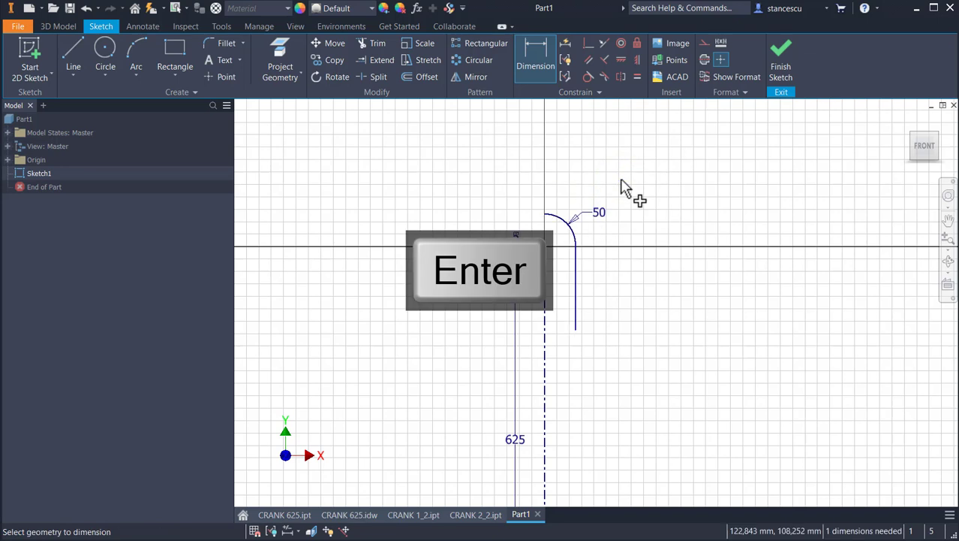
Shorten the vertical line under the head arc so its lower end lies about 54 mm below the origin.
{"action": "scroll", "coordinate": [611, 285], "scroll_direction": "up", "scroll_amount": 2}
{"action": "middle_click_drag", "start_coordinate": [612, 286], "coordinate": [644, 247]}
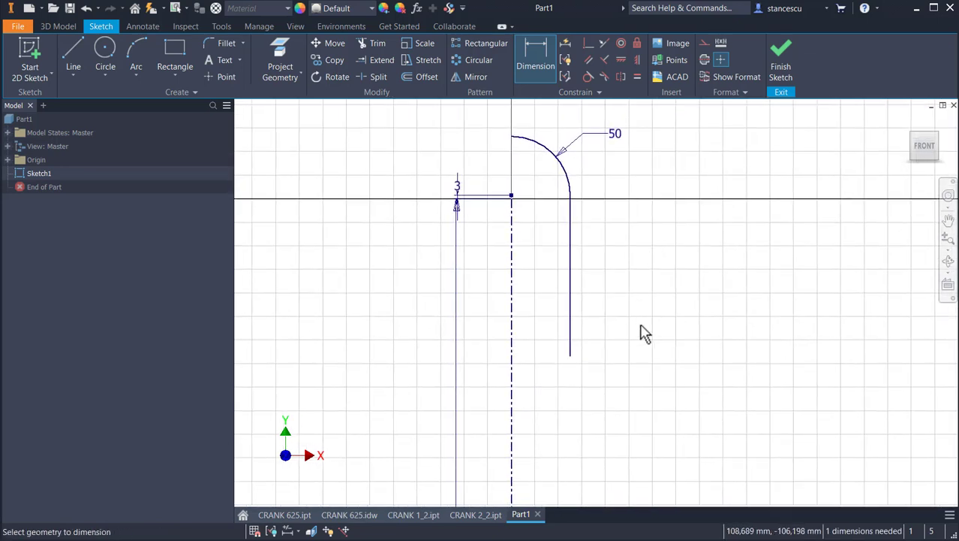
{"action": "key", "text": "Escape"}
{"action": "left_click_drag", "start_coordinate": [570, 356], "coordinate": [571, 247]}
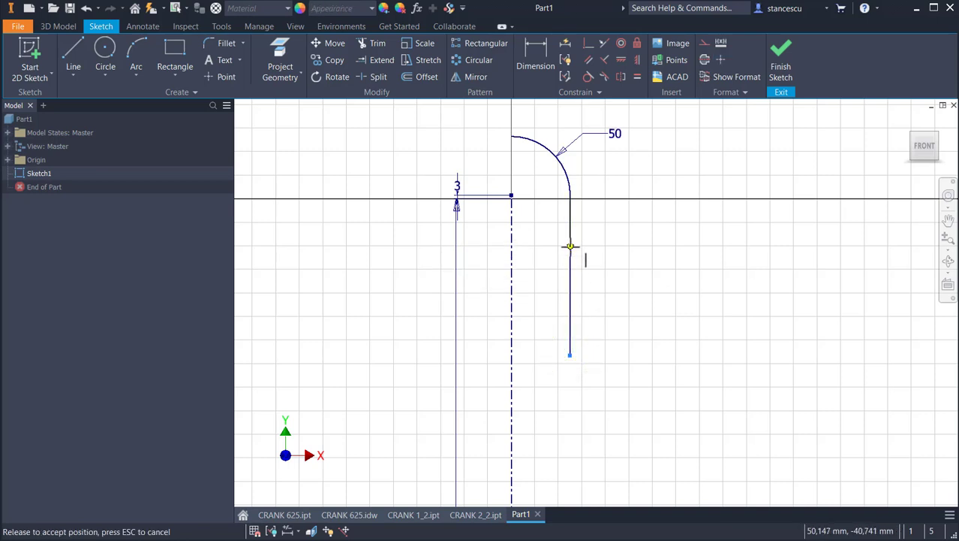
{"action": "left_click_drag", "start_coordinate": [570, 262], "coordinate": [570, 262]}
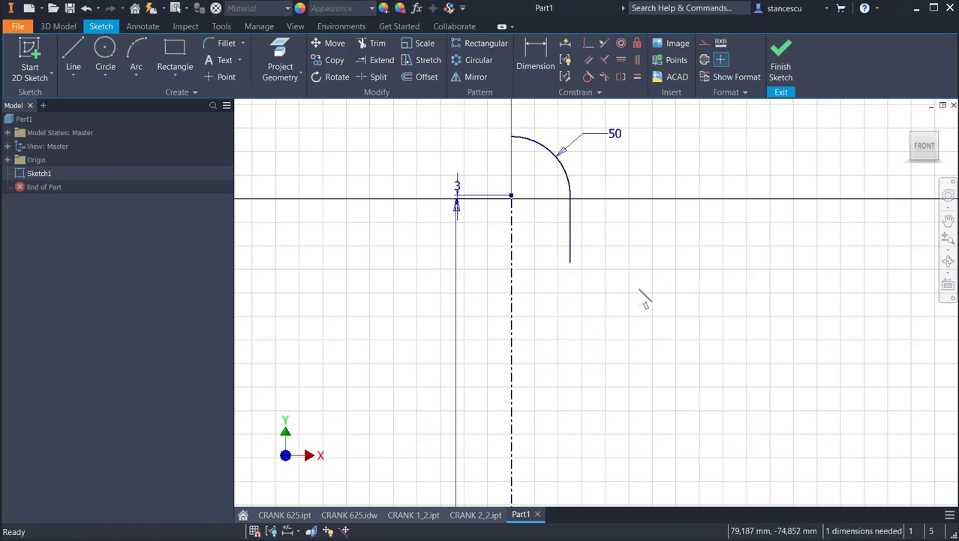
Continue the profile downward with an outward tangent arc of about 16 mm radius, a vertical line about 67 mm long and two opposed tangent arcs.
{"action": "left_click", "coordinate": [81, 48]}
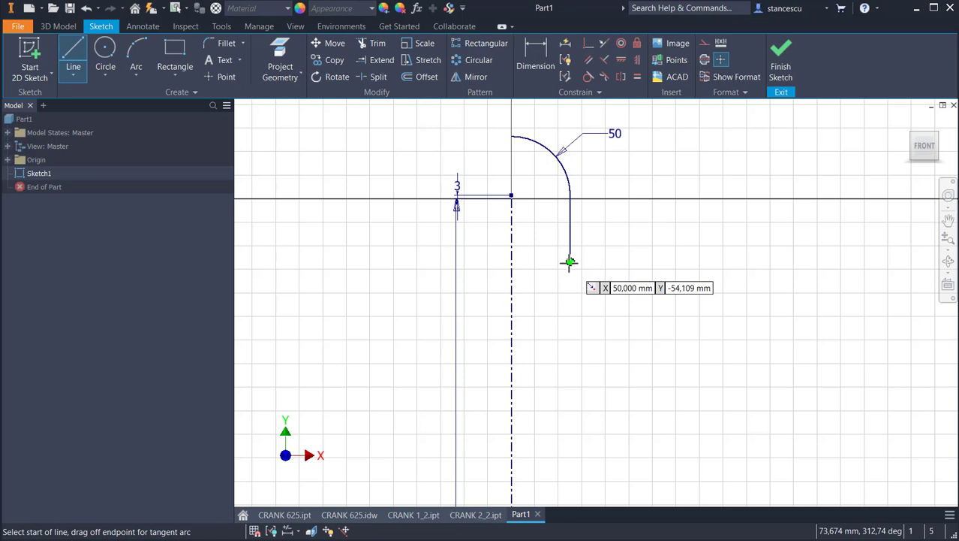
{"action": "left_click_drag", "start_coordinate": [570, 262], "coordinate": [588, 281]}
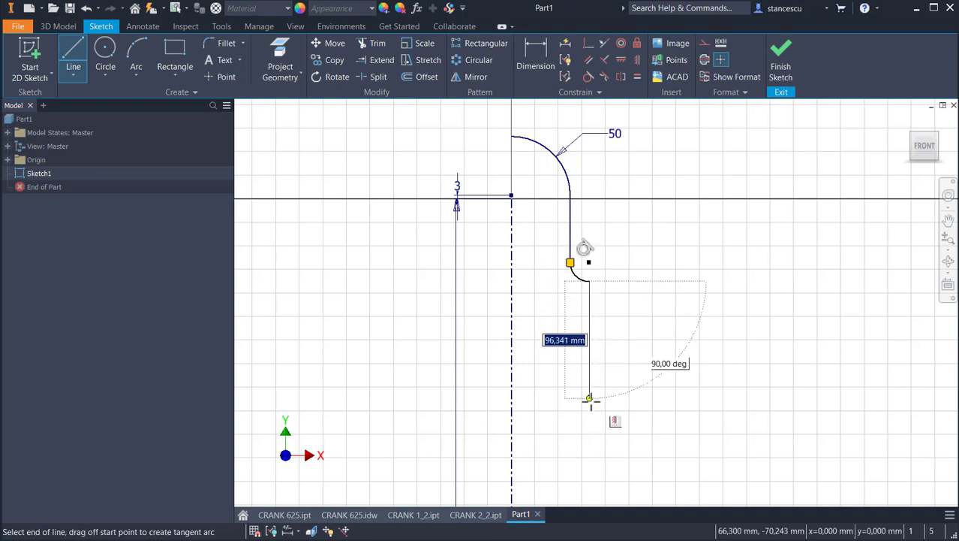
{"action": "left_click", "coordinate": [589, 359]}
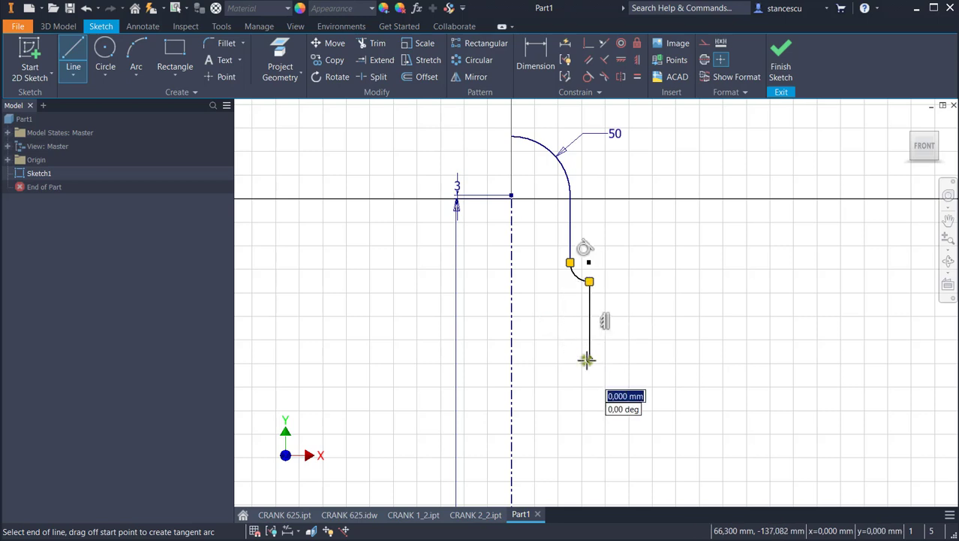
{"action": "left_click_drag", "start_coordinate": [589, 360], "coordinate": [545, 413]}
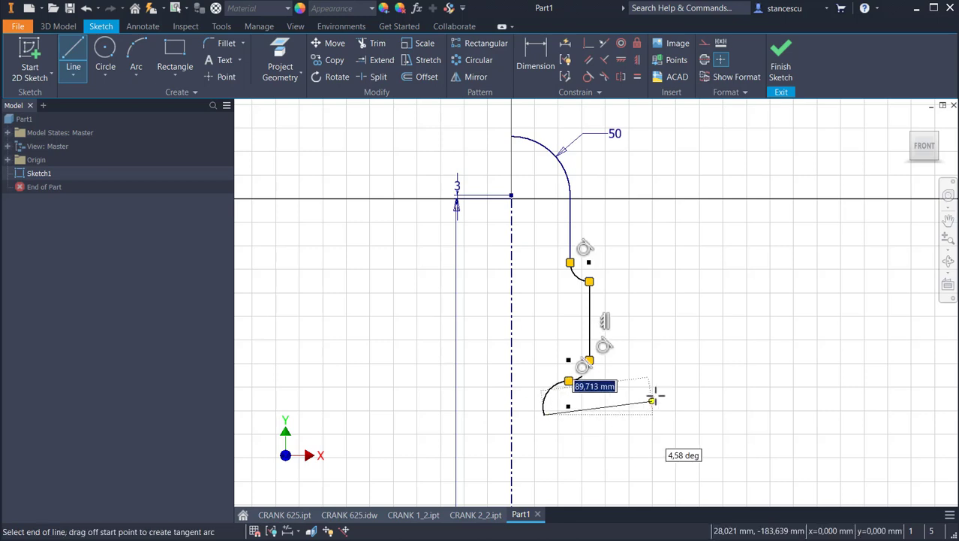
{"action": "key", "text": "Escape"}
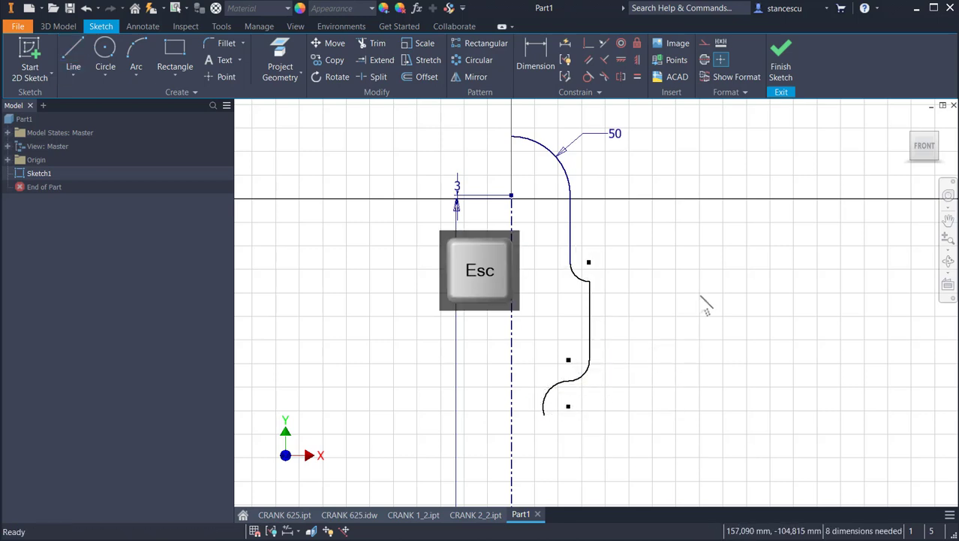
Dimension the vertical distance from the head arc's center to the lower end of the small outward arc as 50 mm.
{"action": "left_click", "coordinate": [538, 54]}
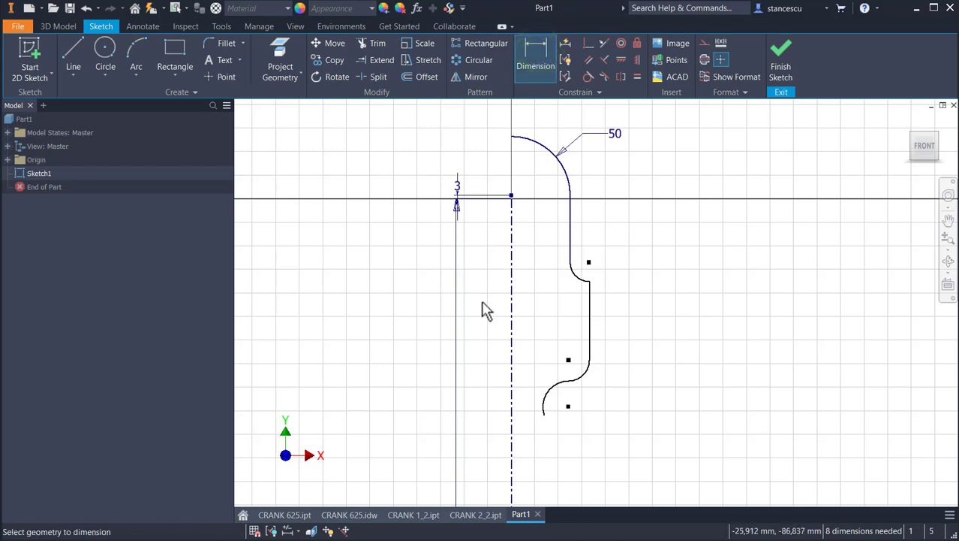
{"action": "left_click", "coordinate": [590, 282]}
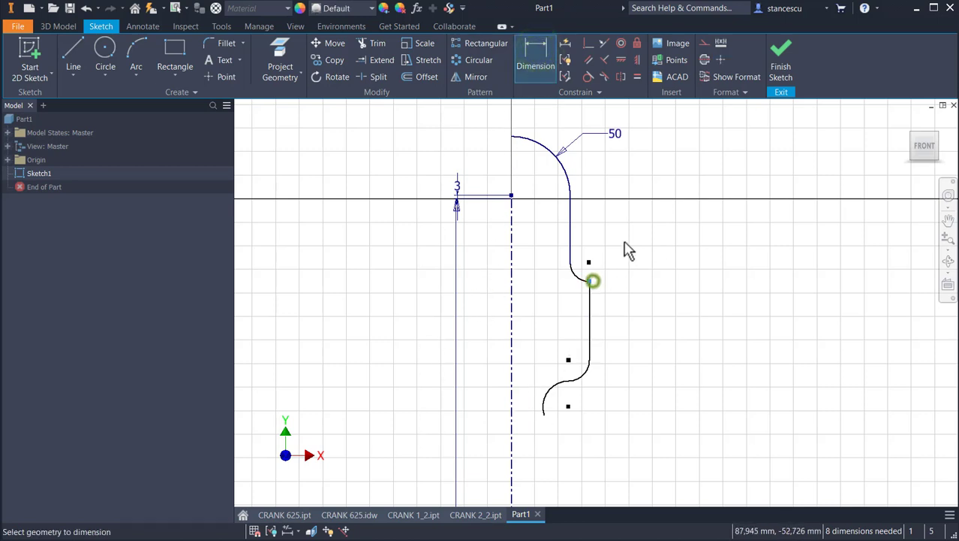
{"action": "left_click", "coordinate": [511, 195]}
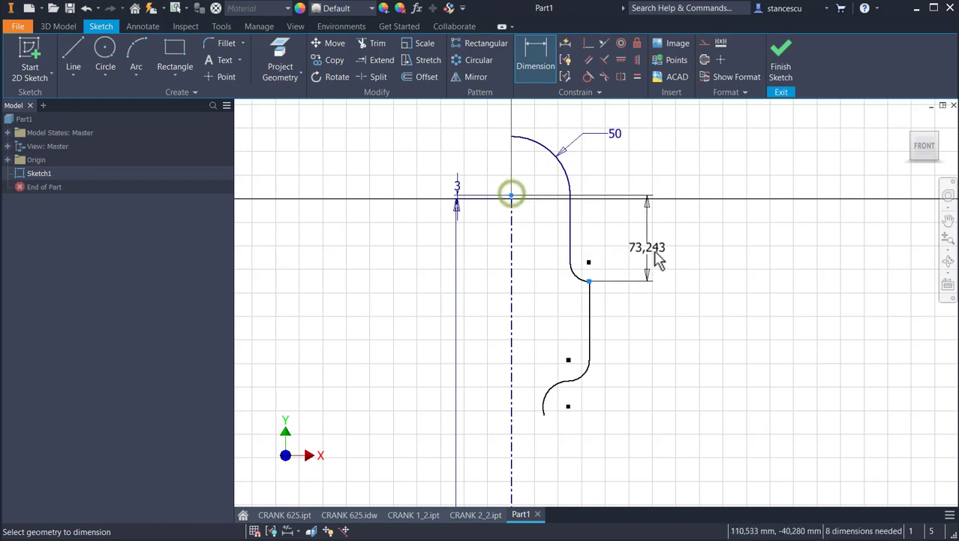
{"action": "left_click", "coordinate": [658, 229]}
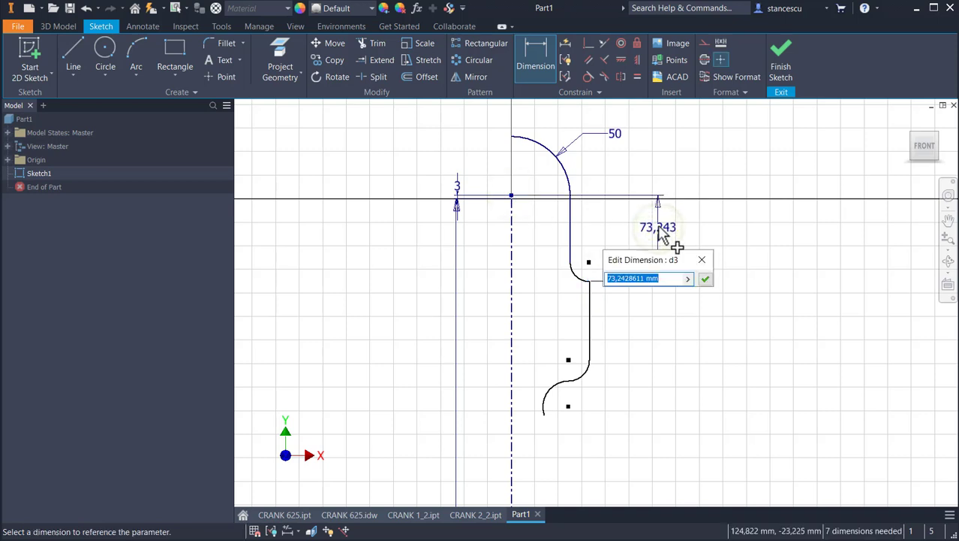
{"action": "key", "text": "Return"}
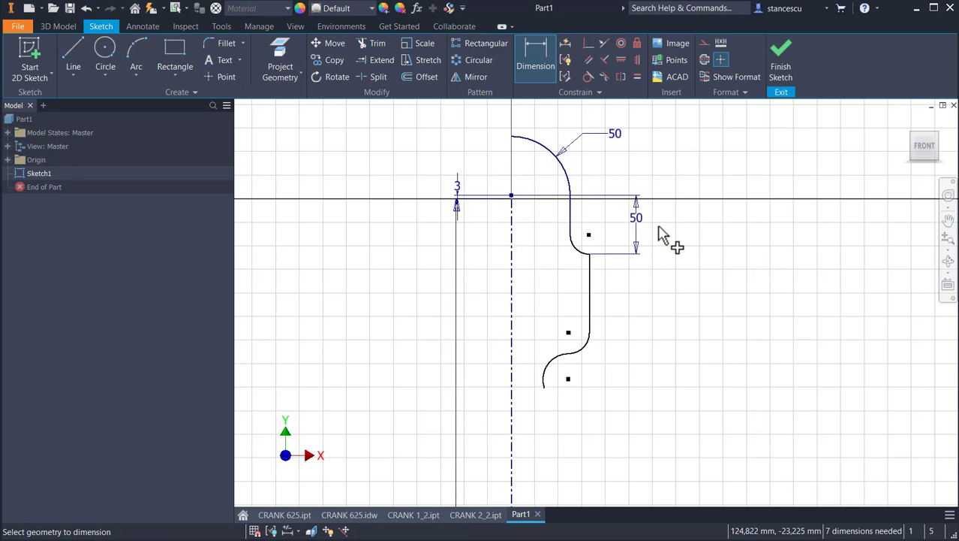
Dimension the small outward arc between the two vertical lines with a 6 mm radius.
{"action": "left_click", "coordinate": [575, 252]}
{"action": "left_click", "coordinate": [574, 267]}
{"action": "type", "text": "6"}
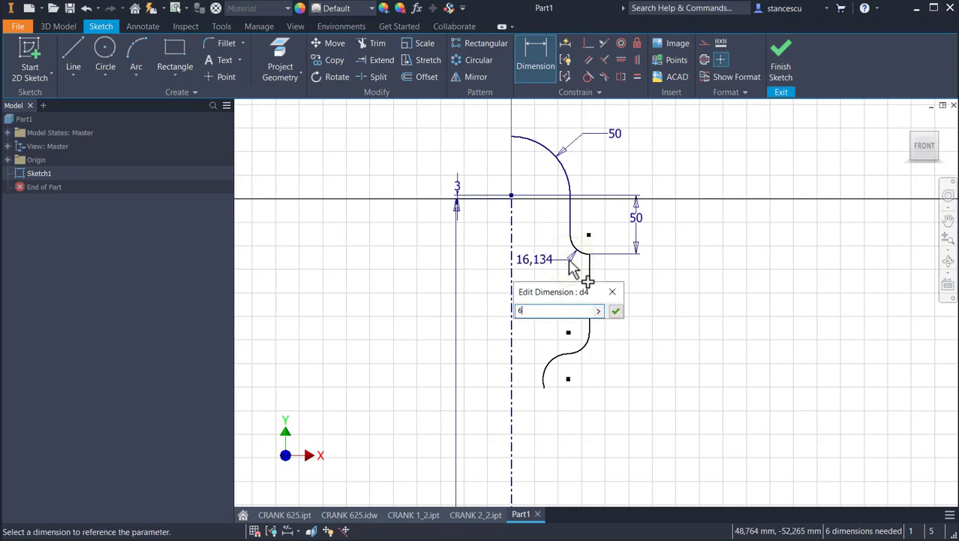
{"action": "key", "text": "Return"}
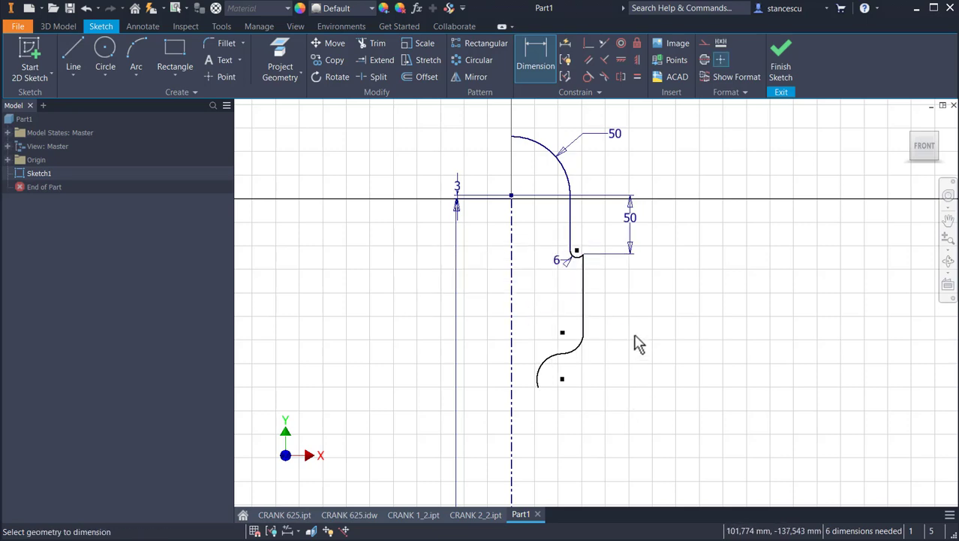
Dimension the lower vertical line about the centerline as a 112 mm diameter.
{"action": "scroll", "coordinate": [636, 331], "scroll_direction": "up", "scroll_amount": 3}
{"action": "mouse_move", "coordinate": [640, 318]}
{"action": "middle_mouse_down"}
{"action": "mouse_move", "coordinate": [739, 402]}
{"action": "mouse_move", "coordinate": [739, 450]}
{"action": "middle_mouse_up"}
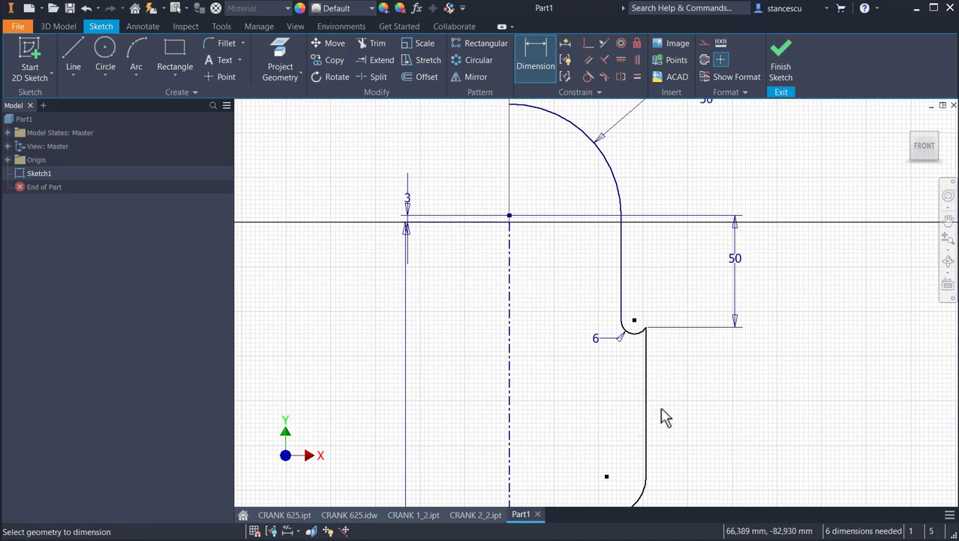
{"action": "left_click", "coordinate": [510, 407]}
{"action": "left_click", "coordinate": [523, 400]}
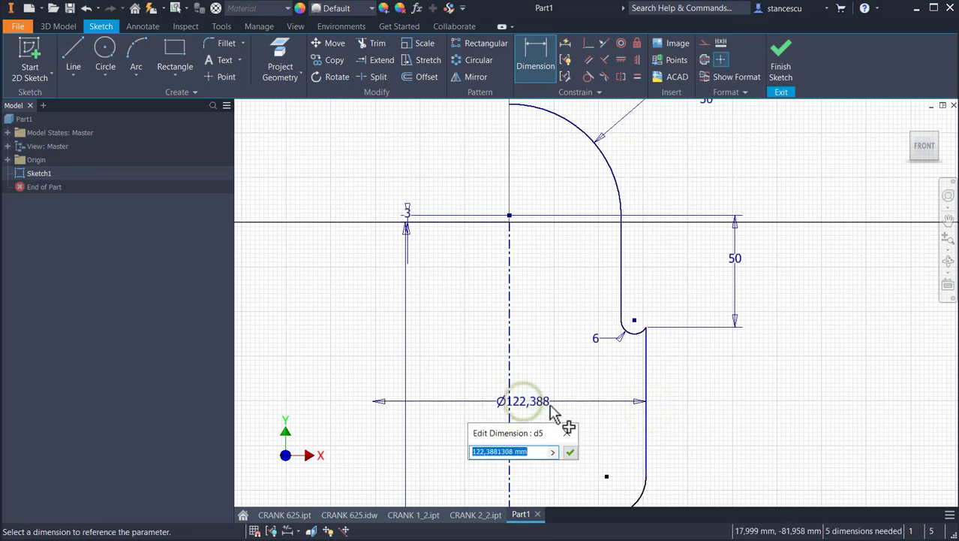
{"action": "type", "text": "112"}
{"action": "key", "text": "Return"}
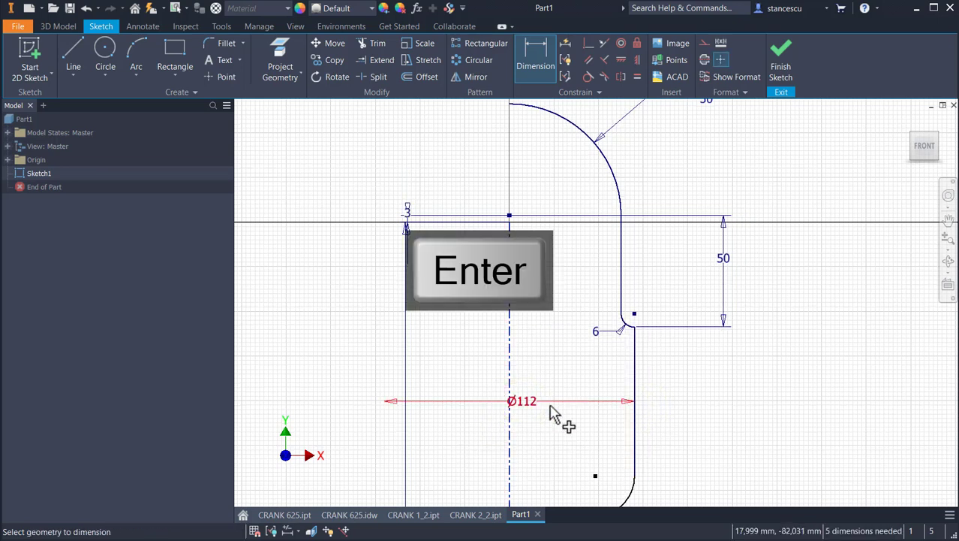
Dimension both tangent arcs below the lower vertical line with a 26 mm radius each.
{"action": "mouse_move", "coordinate": [747, 377]}
{"action": "middle_mouse_down"}
{"action": "mouse_move", "coordinate": [801, 96]}
{"action": "mouse_move", "coordinate": [748, 242]}
{"action": "middle_mouse_up"}
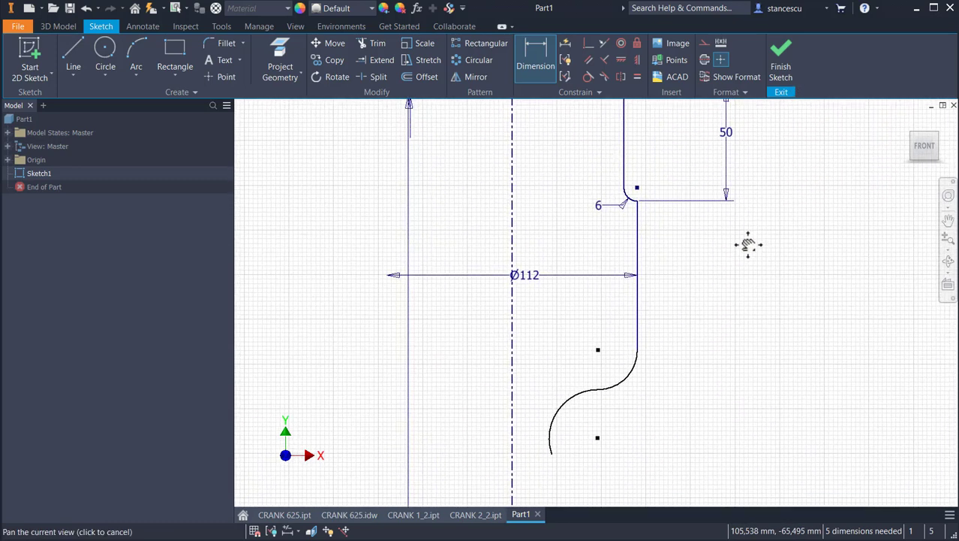
{"action": "left_click", "coordinate": [625, 375]}
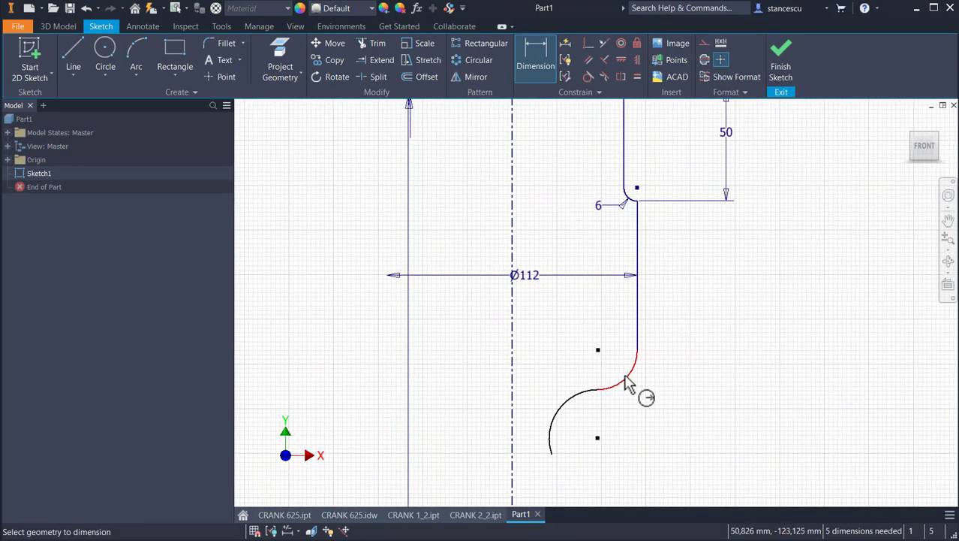
{"action": "left_click", "coordinate": [658, 402]}
{"action": "type", "text": "26"}
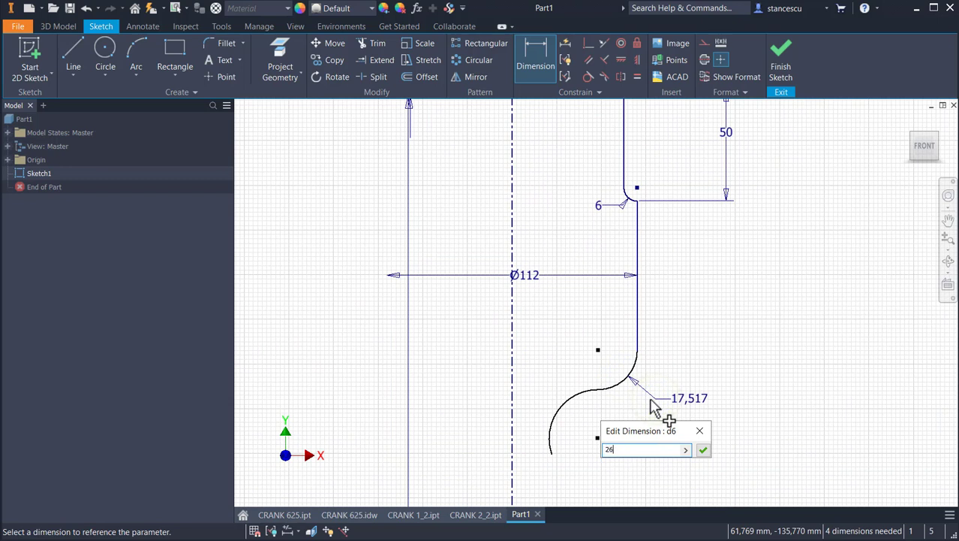
{"action": "key", "text": "Return"}
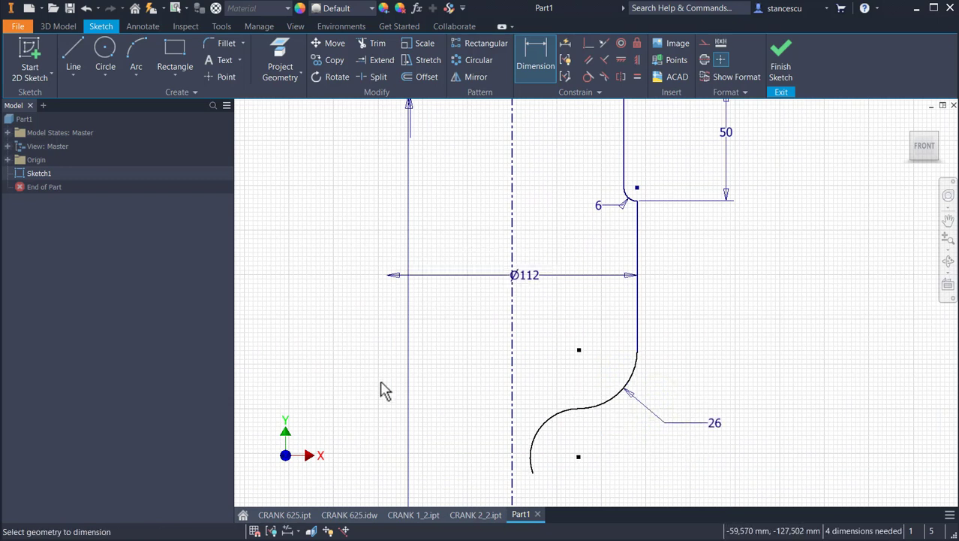
{"action": "left_click", "coordinate": [546, 422]}
{"action": "left_click", "coordinate": [546, 403]}
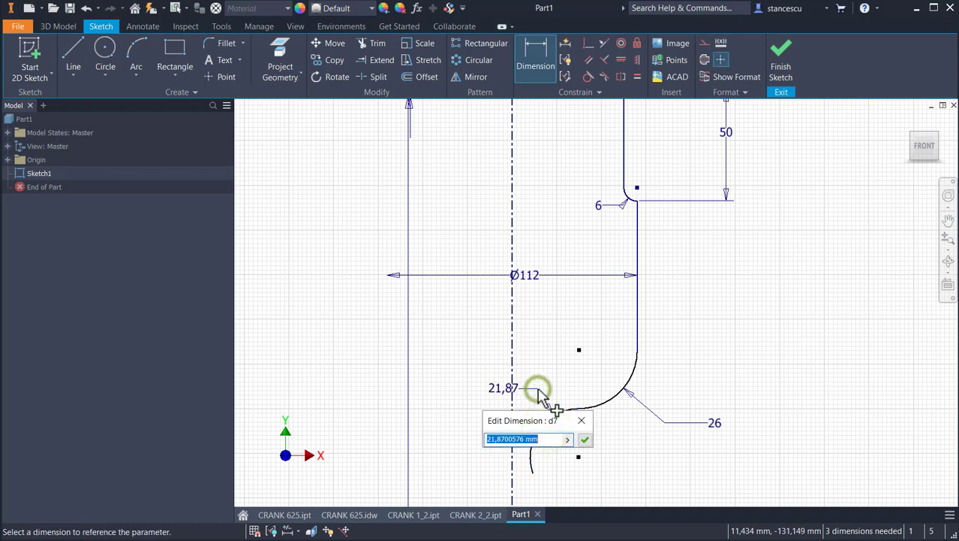
{"action": "key", "text": "Return"}
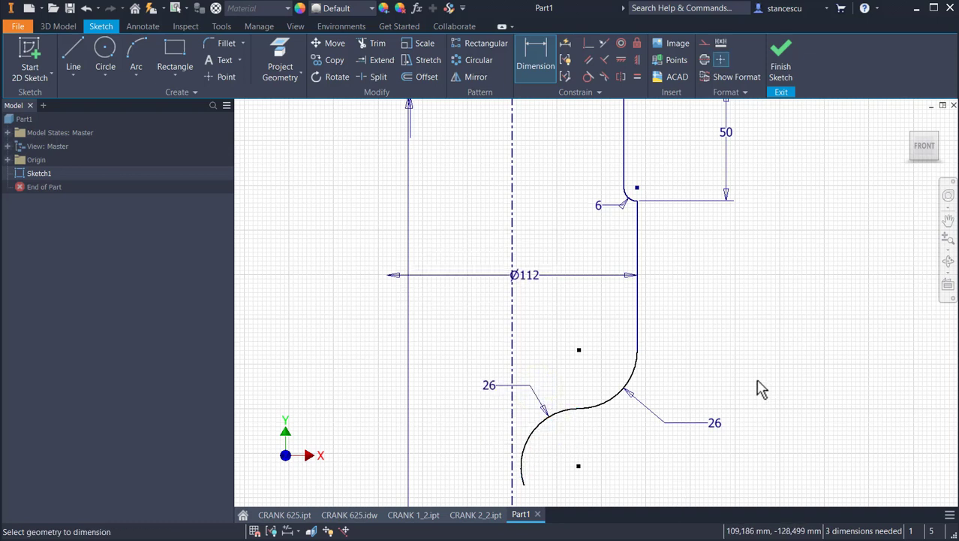
{"action": "mouse_move", "coordinate": [763, 339]}
{"action": "middle_mouse_down"}
{"action": "mouse_move", "coordinate": [784, 325]}
{"action": "mouse_move", "coordinate": [800, 383]}
{"action": "mouse_move", "coordinate": [788, 403]}
{"action": "middle_mouse_up"}
{"action": "scroll", "coordinate": [761, 401], "scroll_direction": "up", "scroll_amount": 2}
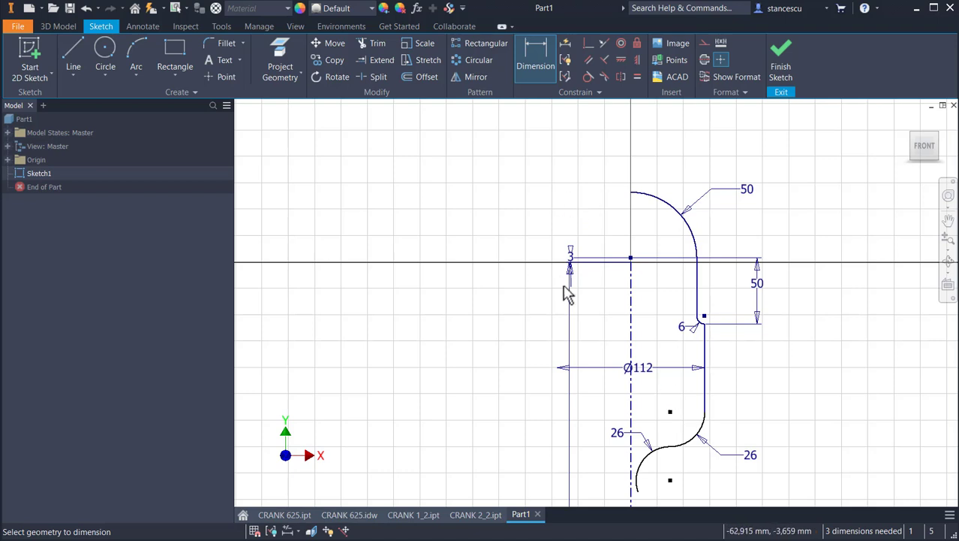
Dimension the vertical distance from the centerline's upper end to the center of the upper 26 mm arc as 68 mm.
{"action": "left_click", "coordinate": [631, 260]}
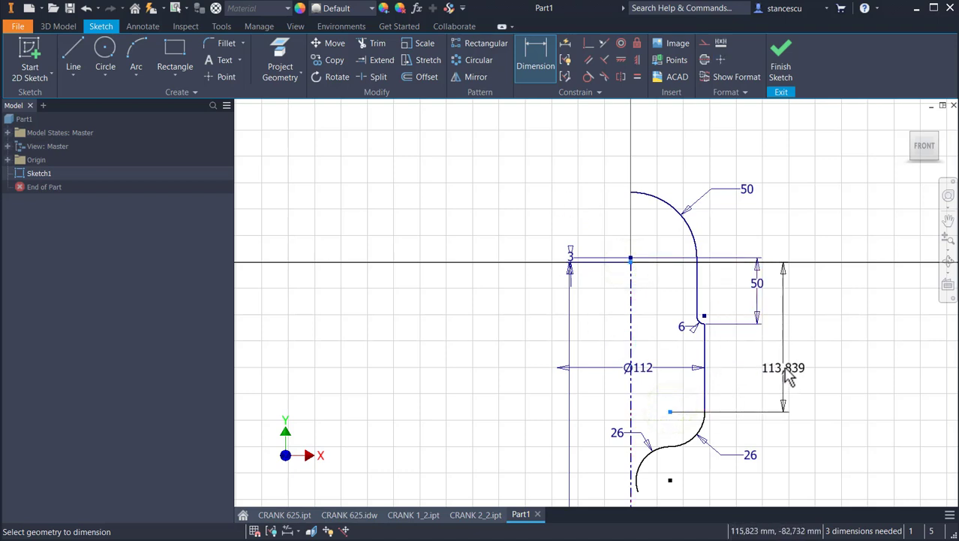
{"action": "left_click", "coordinate": [787, 363]}
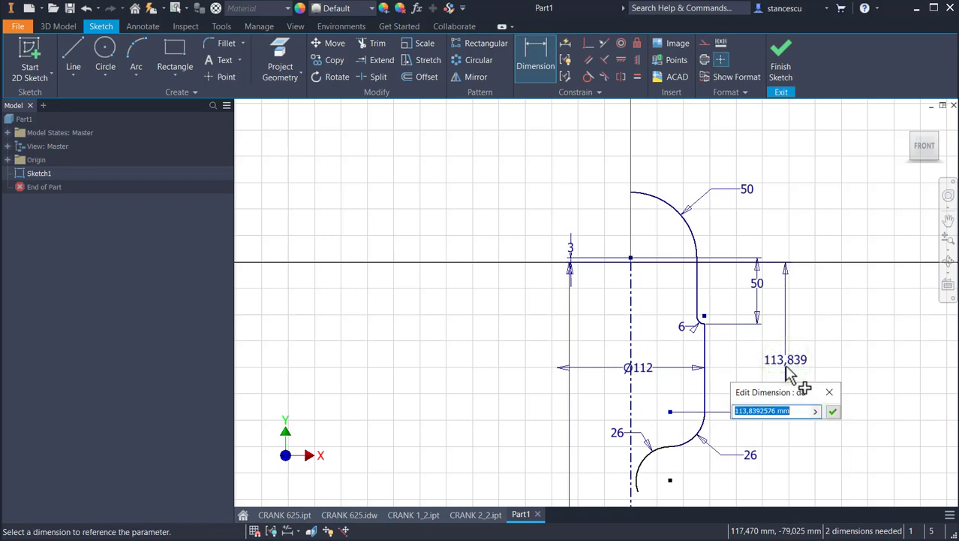
{"action": "type", "text": "68"}
{"action": "key", "text": "Return"}
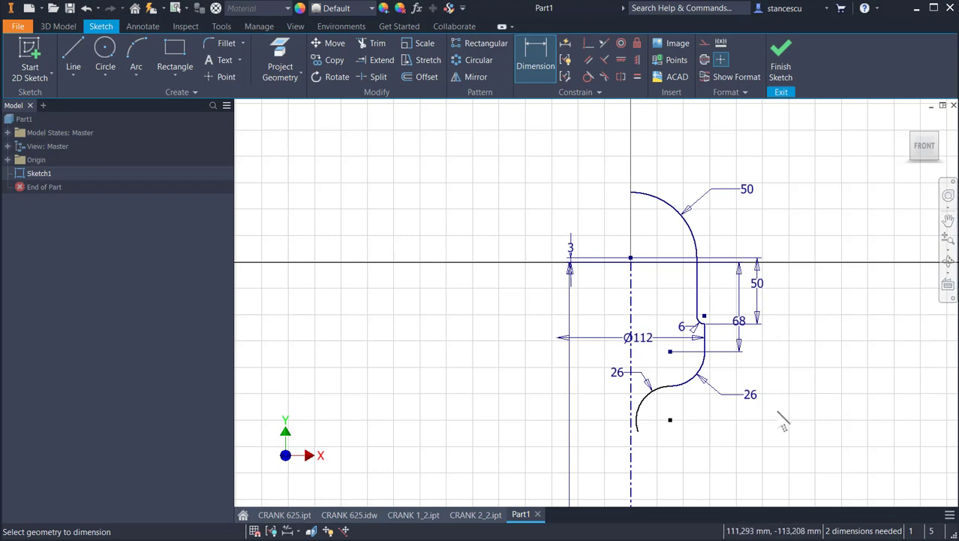
Examine the big-end view in the CRANK 625.idw drawing for its outline dimensions and return to Part1.
{"action": "middle_click_drag", "start_coordinate": [780, 414], "coordinate": [751, 150]}
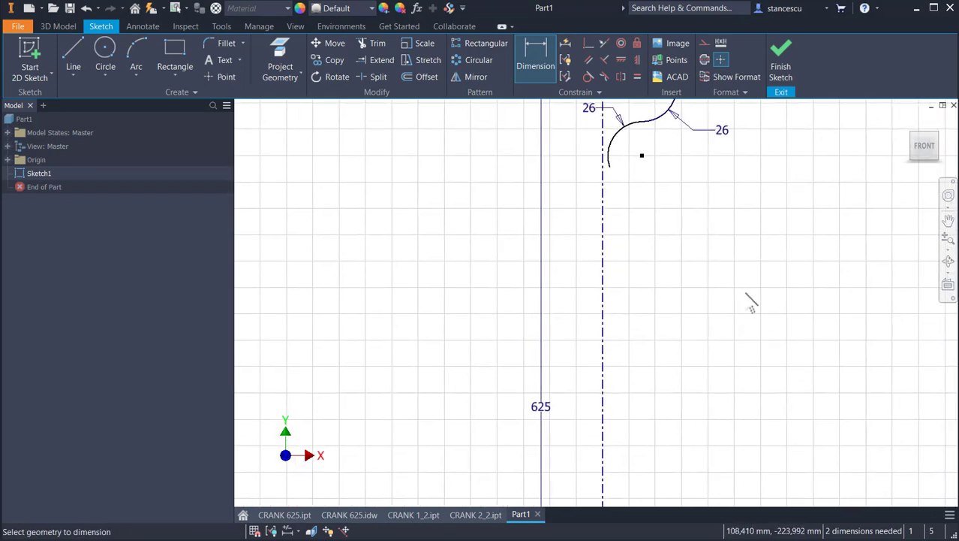
{"action": "middle_click_drag", "start_coordinate": [746, 417], "coordinate": [765, 216]}
{"action": "middle_click_drag", "start_coordinate": [729, 362], "coordinate": [728, 125]}
{"action": "middle_click_drag", "start_coordinate": [724, 317], "coordinate": [723, 295]}
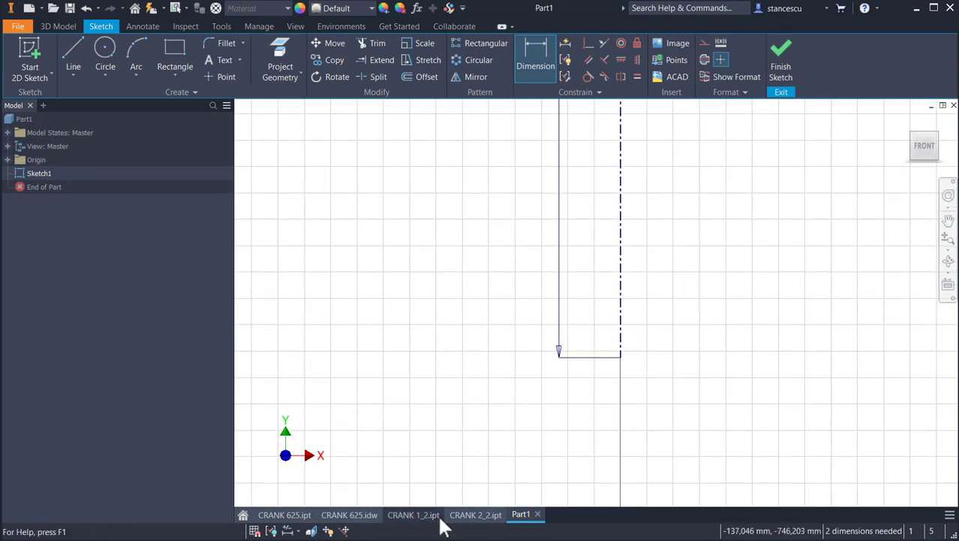
{"action": "left_click", "coordinate": [329, 516]}
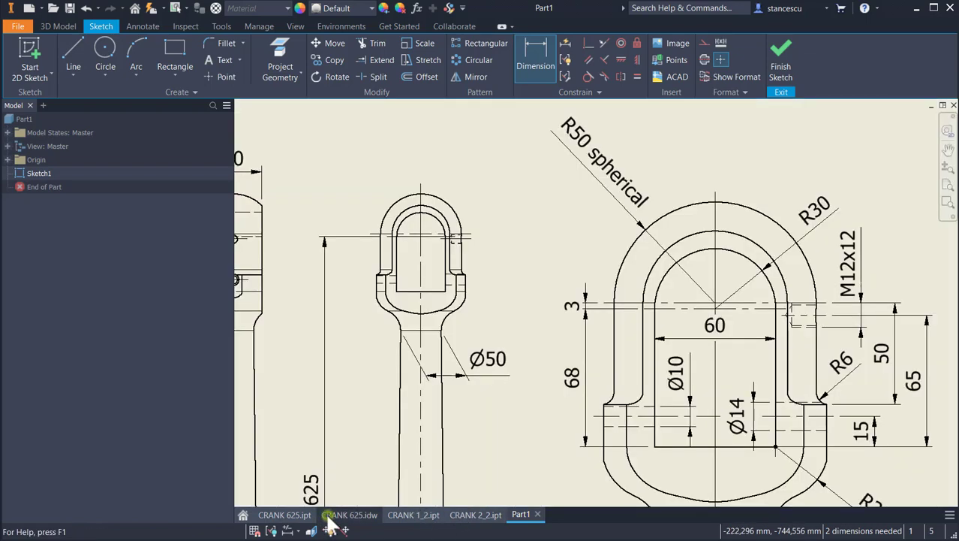
{"action": "mouse_move", "coordinate": [801, 405]}
{"action": "middle_mouse_down"}
{"action": "mouse_move", "coordinate": [640, 163]}
{"action": "mouse_move", "coordinate": [645, 154]}
{"action": "middle_mouse_up"}
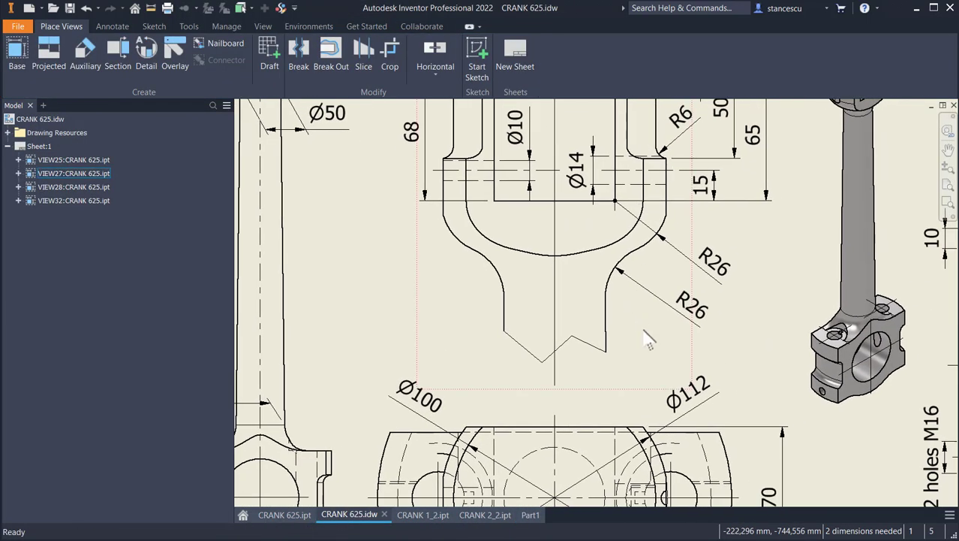
{"action": "middle_click_drag", "start_coordinate": [649, 330], "coordinate": [711, 146]}
{"action": "mouse_move", "coordinate": [696, 229]}
{"action": "middle_mouse_down"}
{"action": "mouse_move", "coordinate": [691, 347]}
{"action": "mouse_move", "coordinate": [612, 340]}
{"action": "mouse_move", "coordinate": [696, 270]}
{"action": "mouse_move", "coordinate": [341, 287]}
{"action": "middle_mouse_up"}
{"action": "mouse_move", "coordinate": [617, 305]}
{"action": "middle_mouse_down"}
{"action": "mouse_move", "coordinate": [540, 343]}
{"action": "mouse_move", "coordinate": [476, 325]}
{"action": "middle_mouse_up"}
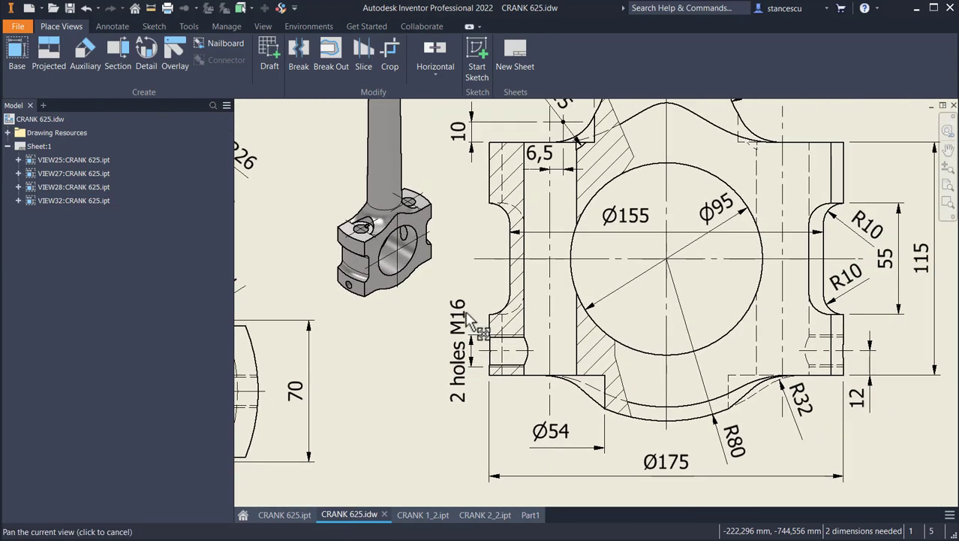
{"action": "scroll", "coordinate": [476, 323], "scroll_direction": "down", "scroll_amount": 2}
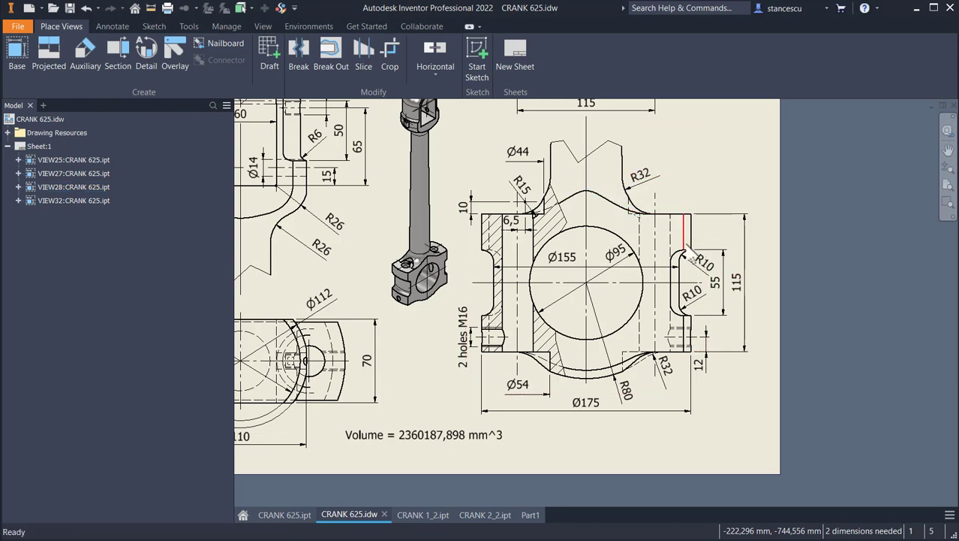
{"action": "left_click", "coordinate": [657, 368]}
{"action": "left_click_drag", "start_coordinate": [663, 366], "coordinate": [664, 369]}
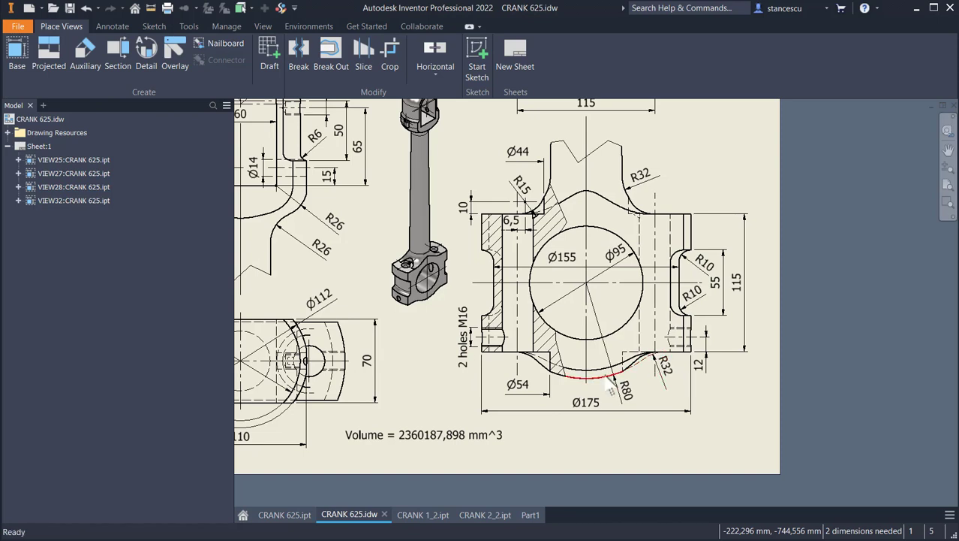
{"action": "left_click", "coordinate": [584, 289]}
{"action": "left_click", "coordinate": [531, 515]}
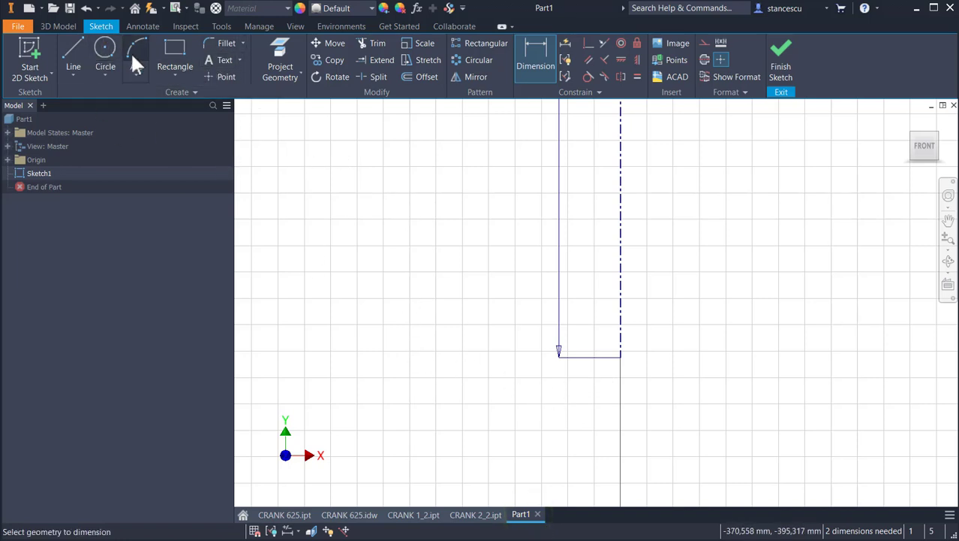
Draw a center-point arc with an 80 mm radius around the centerline's lower end, spanning part of the lower right quadrant.
{"action": "left_click", "coordinate": [135, 73]}
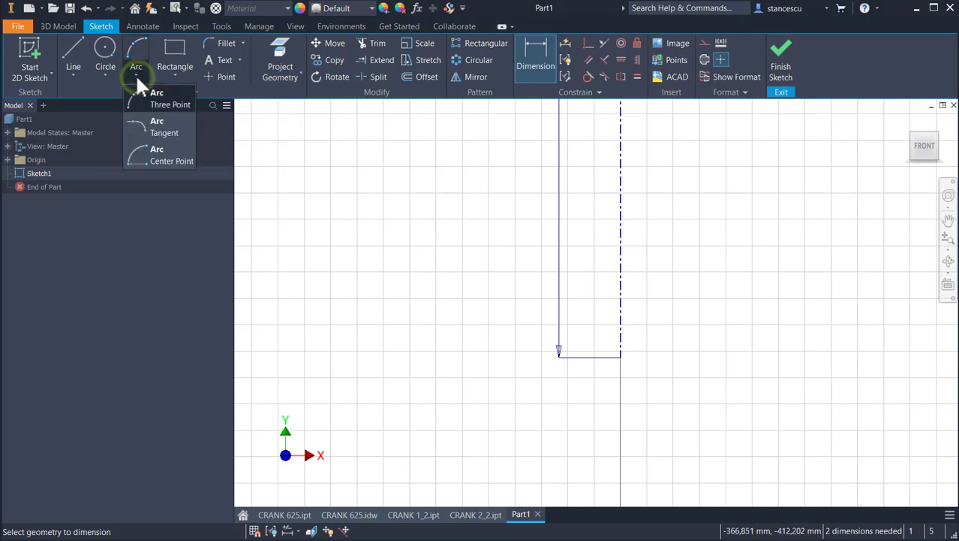
{"action": "left_click", "coordinate": [150, 149]}
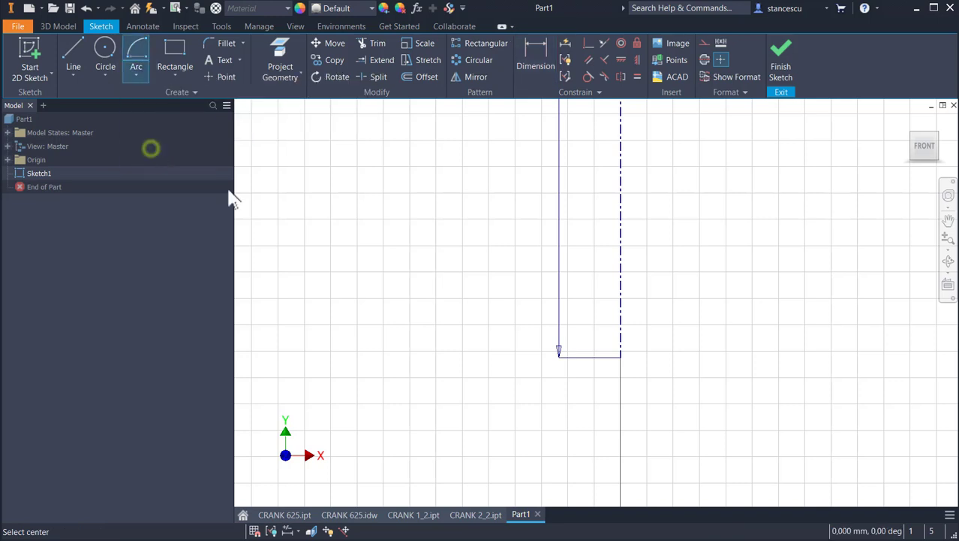
{"action": "left_click", "coordinate": [620, 356]}
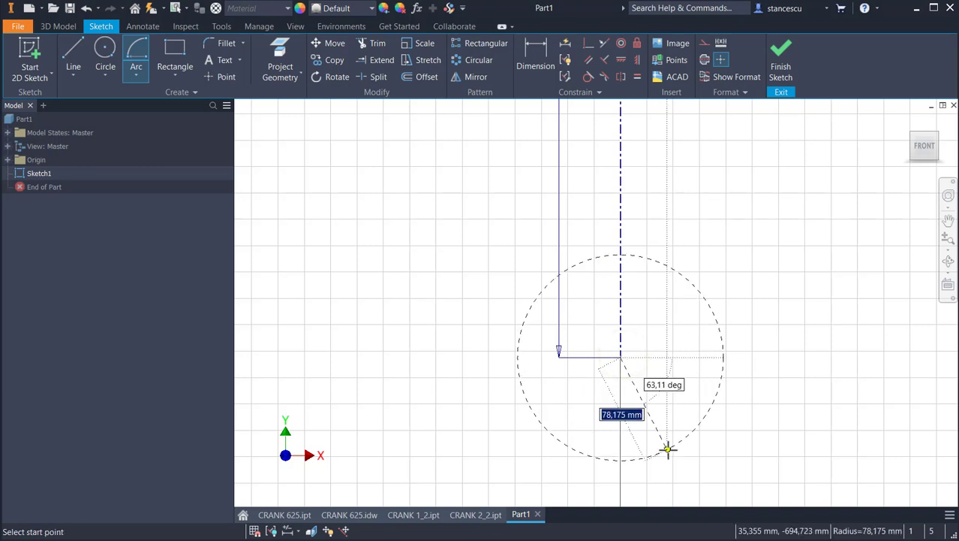
{"action": "type", "text": "80"}
{"action": "key", "text": "Return"}
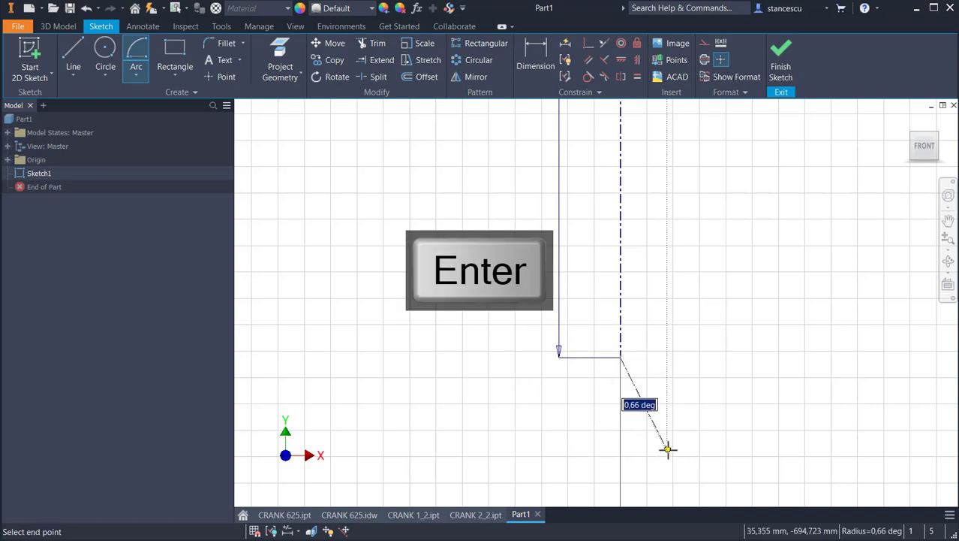
{"action": "left_click", "coordinate": [735, 369]}
{"action": "key", "text": "Escape"}
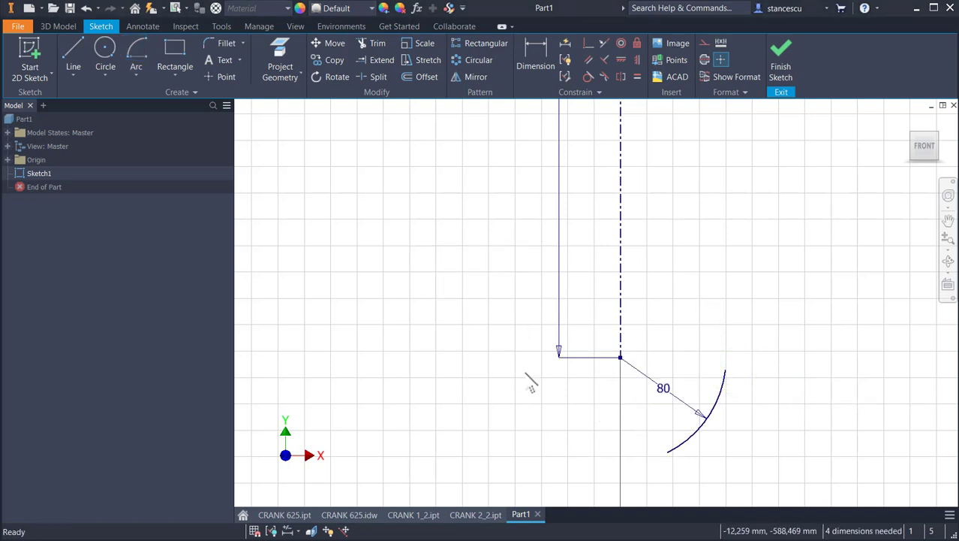
Constrain the lower endpoint of the 80 mm arc coincident with the centerline.
{"action": "left_click", "coordinate": [588, 42]}
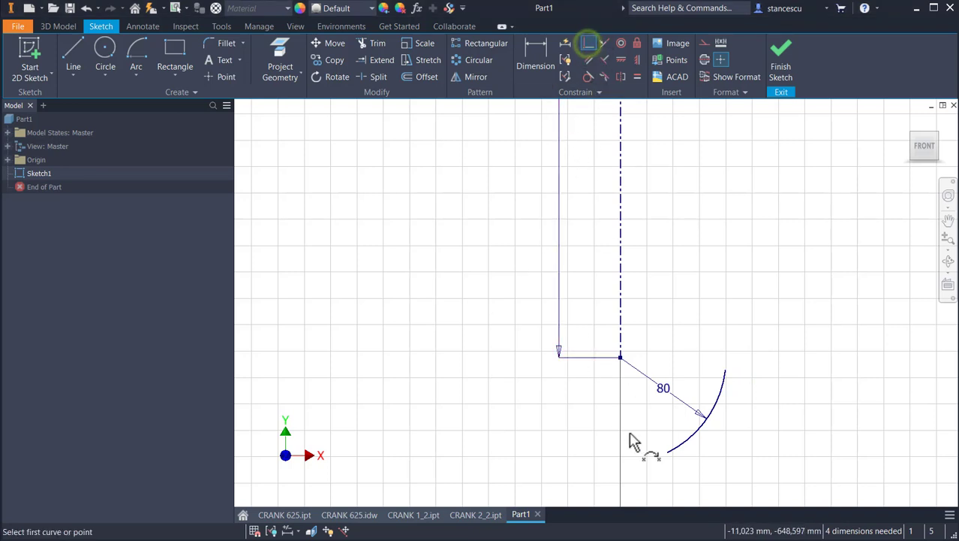
{"action": "left_click", "coordinate": [667, 453]}
{"action": "left_click", "coordinate": [620, 318]}
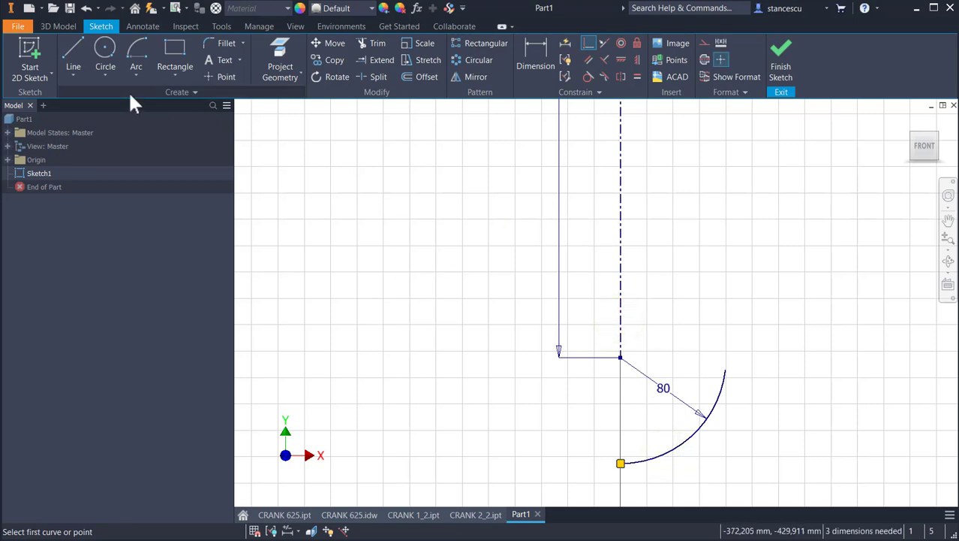
From the 80 mm arc's upper end, sketch a tangent arc, a horizontal line about 20 mm, a vertical about 45 mm, an inward arc and another vertical.
{"action": "left_click", "coordinate": [75, 48]}
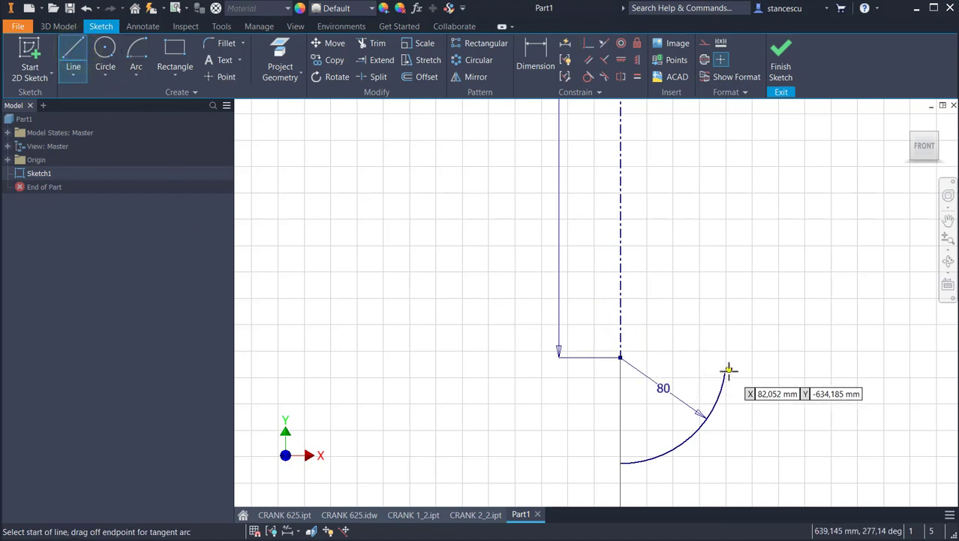
{"action": "left_click_drag", "start_coordinate": [728, 369], "coordinate": [767, 335]}
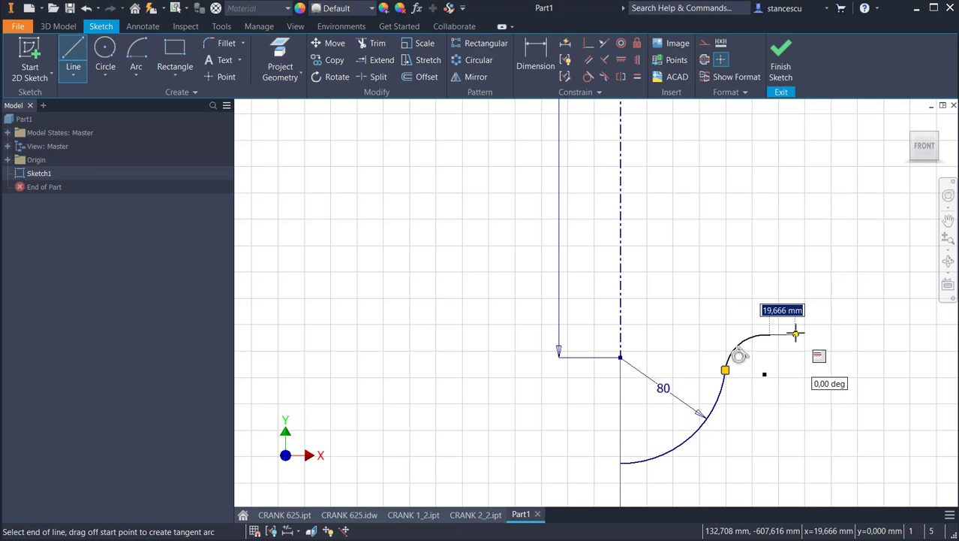
{"action": "left_click", "coordinate": [796, 334]}
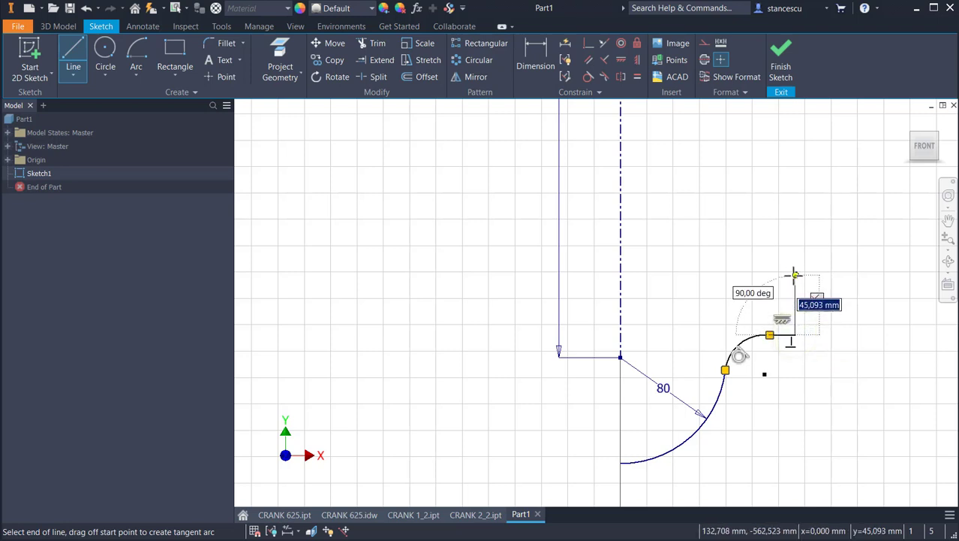
{"action": "mouse_move", "coordinate": [796, 275]}
{"action": "left_mouse_down"}
{"action": "mouse_move", "coordinate": [783, 275]}
{"action": "mouse_move", "coordinate": [782, 262]}
{"action": "left_mouse_up"}
{"action": "left_click", "coordinate": [781, 198]}
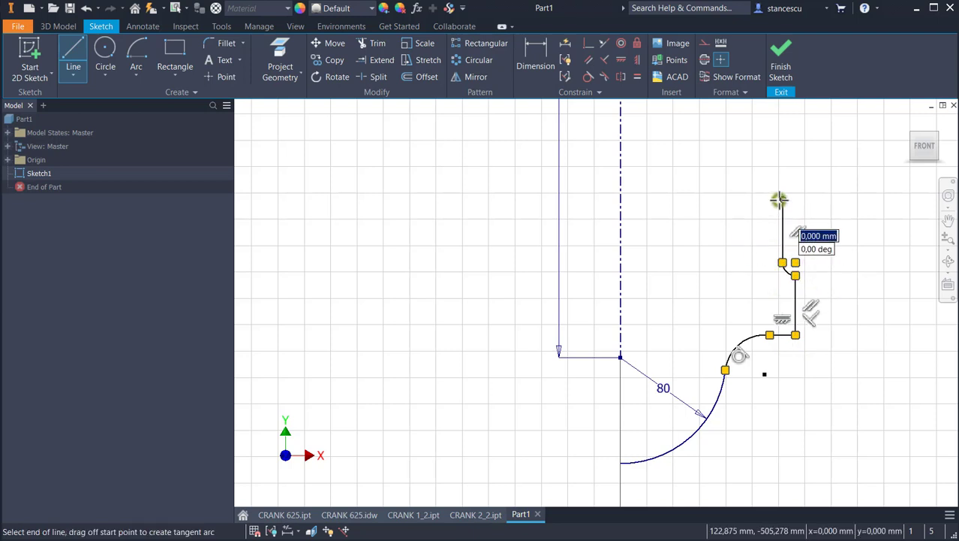
Continue the outline with an outward arc, a vertical line about 31 mm long, an inward horizontal line and a tangent arc rising toward the centerline.
{"action": "left_click_drag", "start_coordinate": [781, 199], "coordinate": [803, 178]}
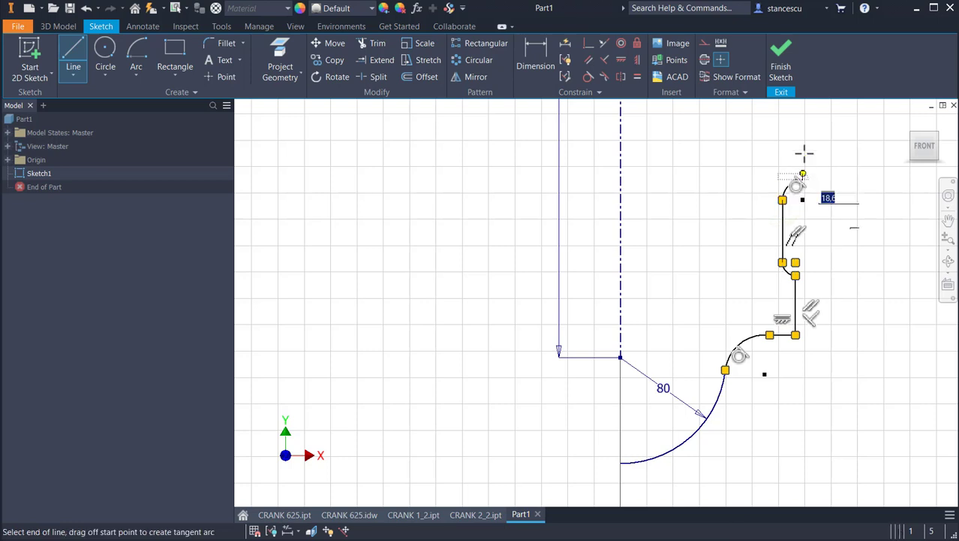
{"action": "left_click", "coordinate": [803, 139]}
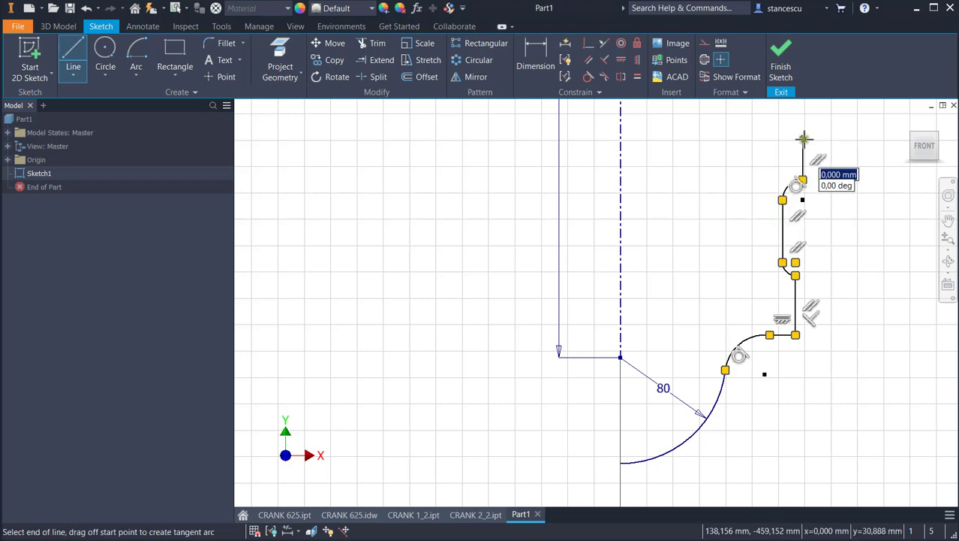
{"action": "left_click", "coordinate": [735, 139]}
{"action": "left_click_drag", "start_coordinate": [736, 139], "coordinate": [671, 114]}
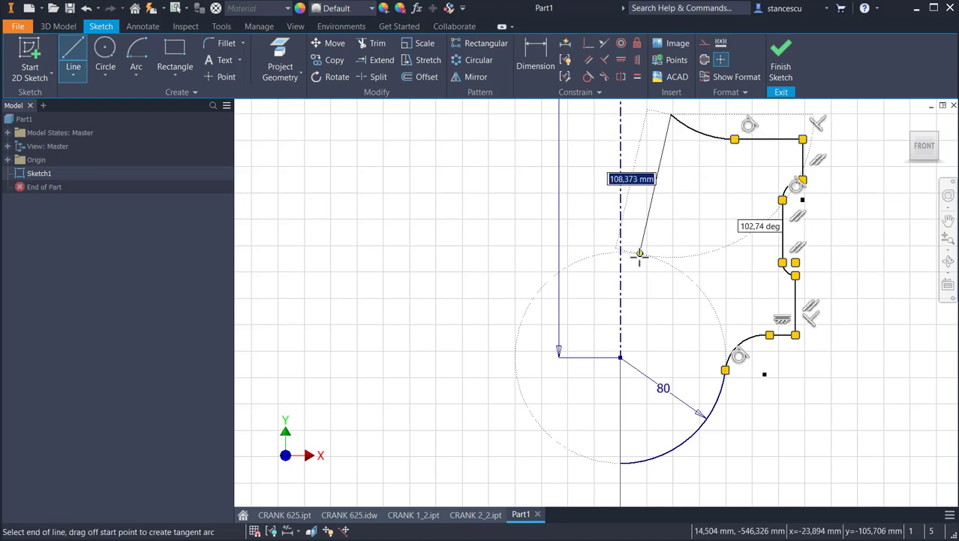
{"action": "key", "text": "Escape"}
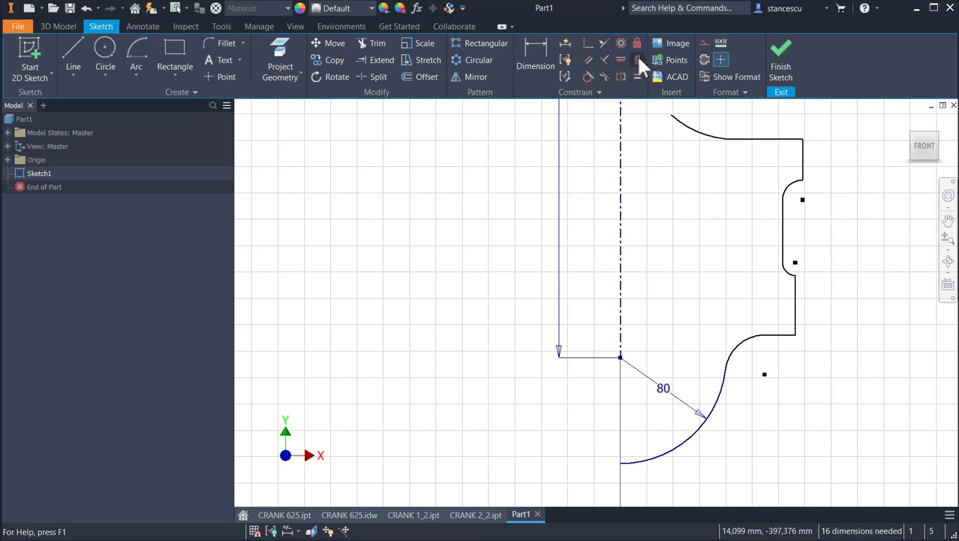
Make the two outer vertical lines above and below the side notch collinear.
{"action": "left_click", "coordinate": [605, 43]}
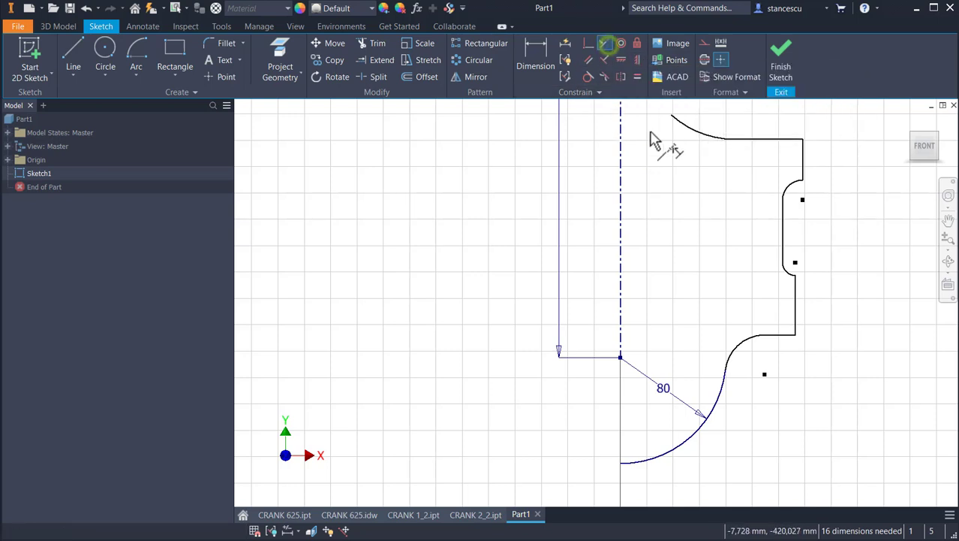
{"action": "left_click", "coordinate": [803, 148]}
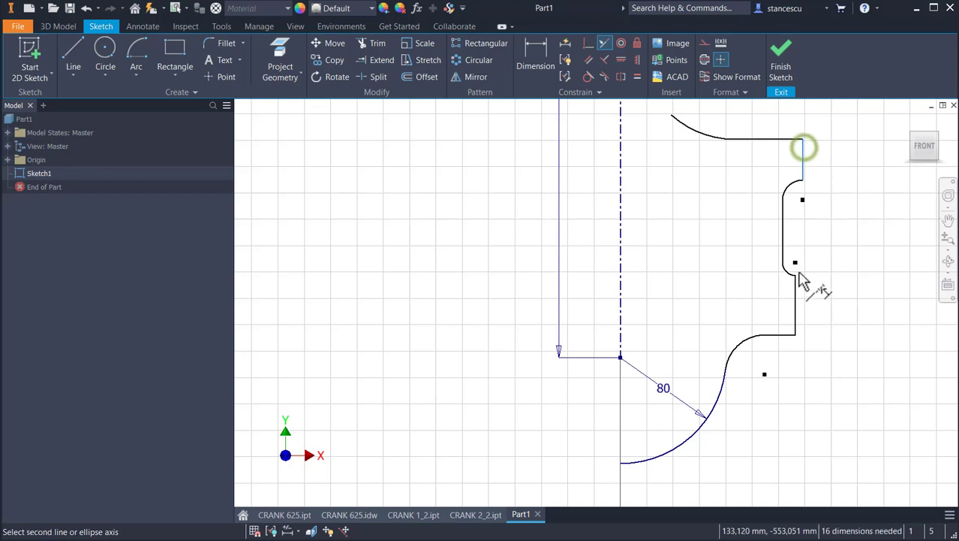
{"action": "left_click", "coordinate": [796, 308]}
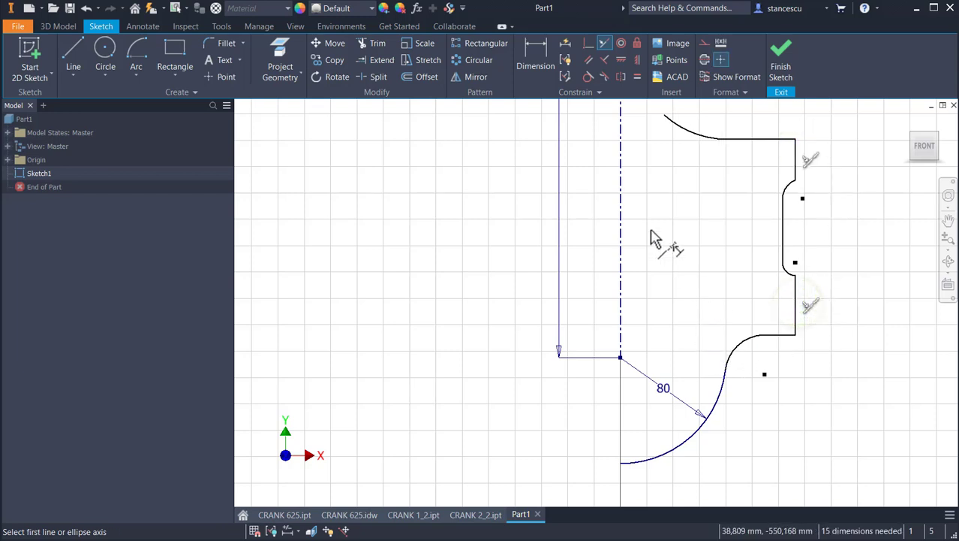
Make the two outer vertical lines equal in length and the two notch arcs equal in radius.
{"action": "left_click", "coordinate": [637, 77]}
{"action": "left_click", "coordinate": [794, 159]}
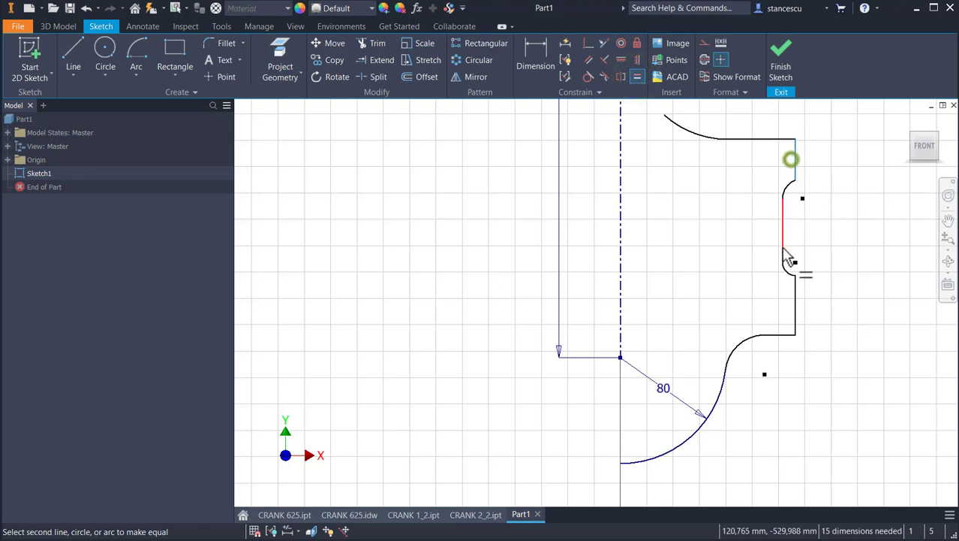
{"action": "left_click", "coordinate": [798, 315]}
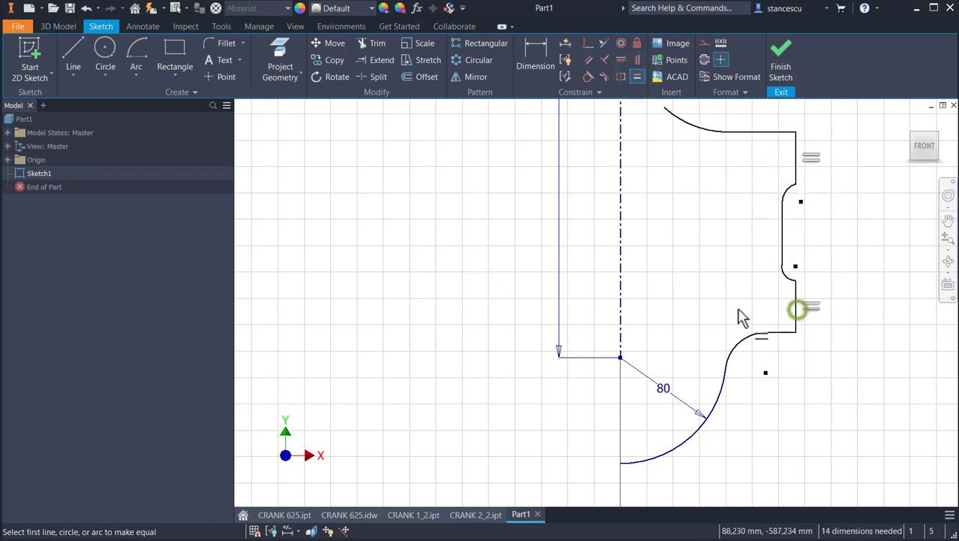
{"action": "left_click", "coordinate": [786, 272]}
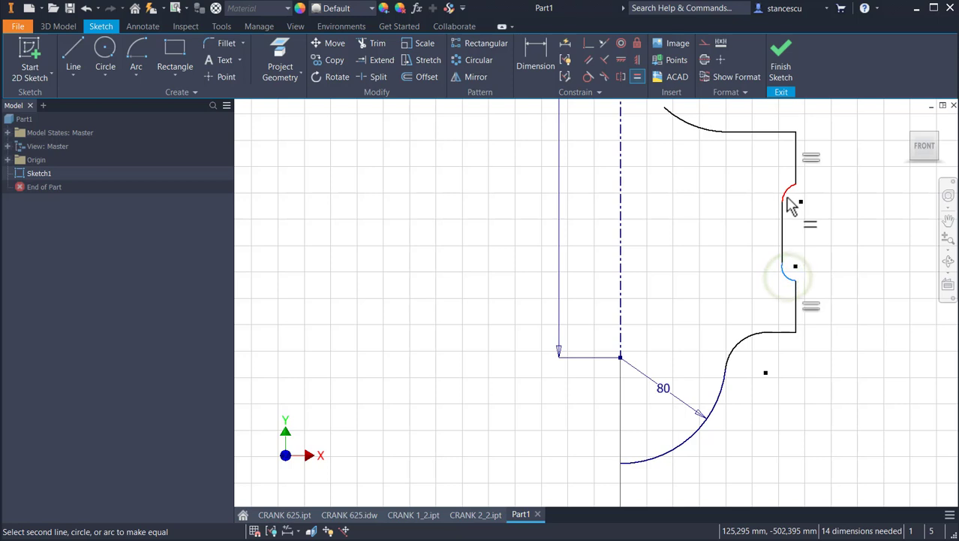
{"action": "left_click", "coordinate": [787, 198]}
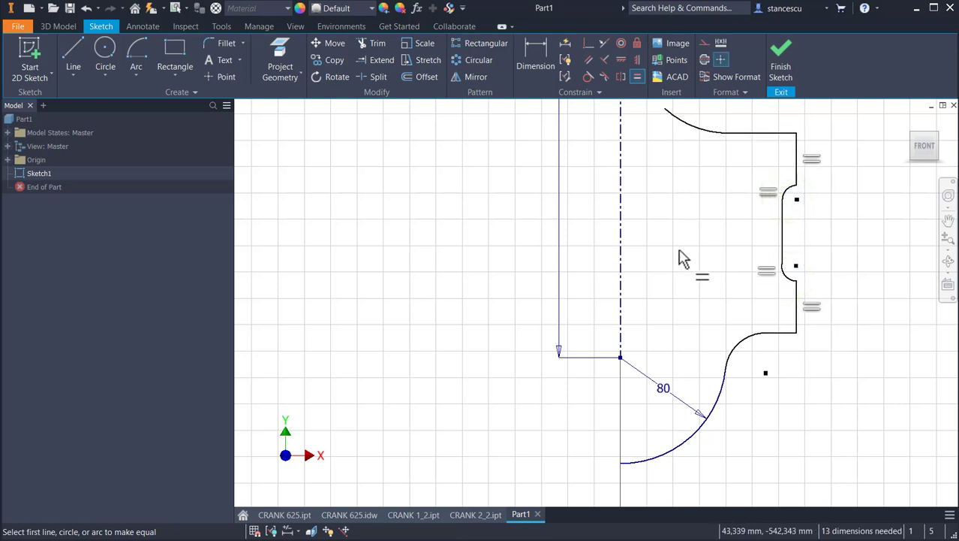
Constrain the lower notch arc tangent to the notch's inner vertical line.
{"action": "left_click", "coordinate": [589, 78]}
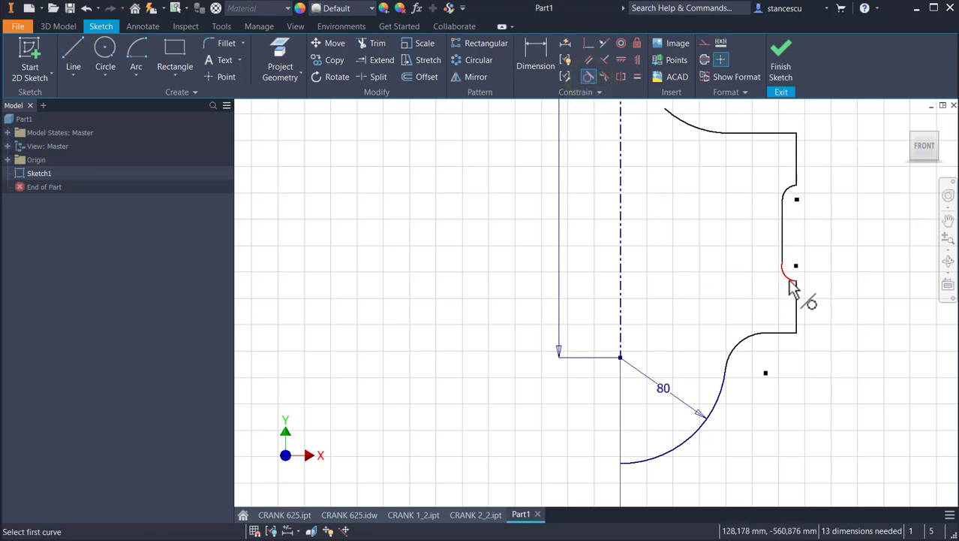
{"action": "left_click", "coordinate": [788, 280]}
{"action": "left_click", "coordinate": [783, 242]}
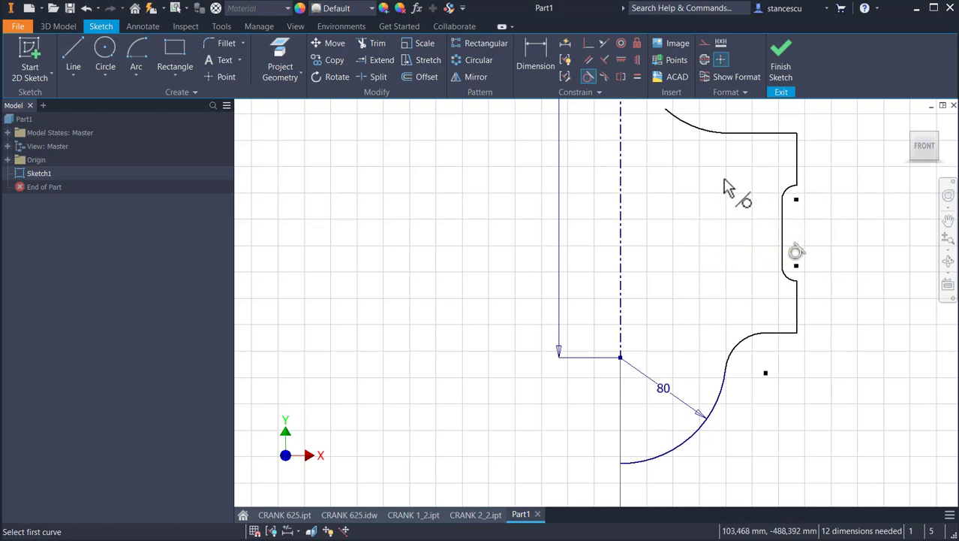
Dimension the vertical distance between the two outer ends of the side notch as 55 mm.
{"action": "left_click", "coordinate": [537, 54]}
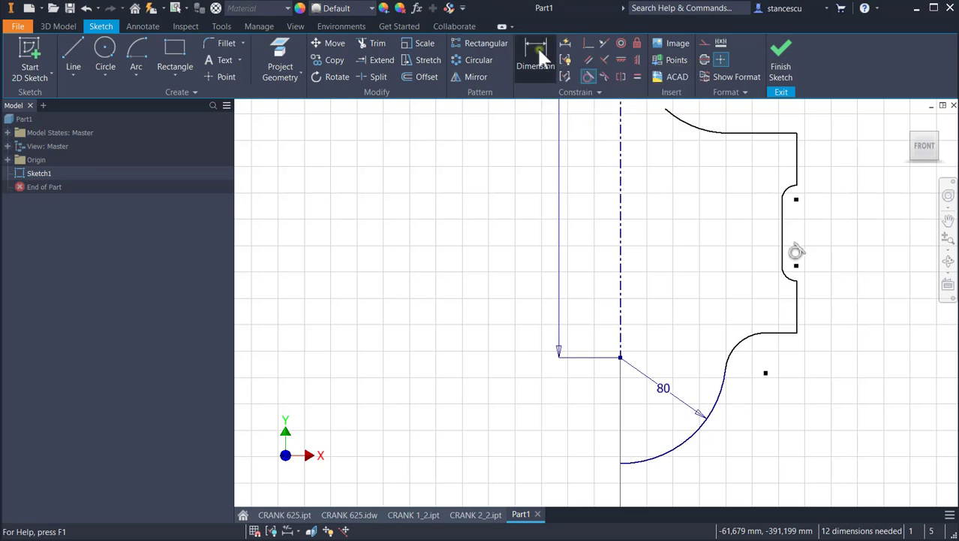
{"action": "left_click", "coordinate": [797, 188]}
{"action": "left_click", "coordinate": [797, 279]}
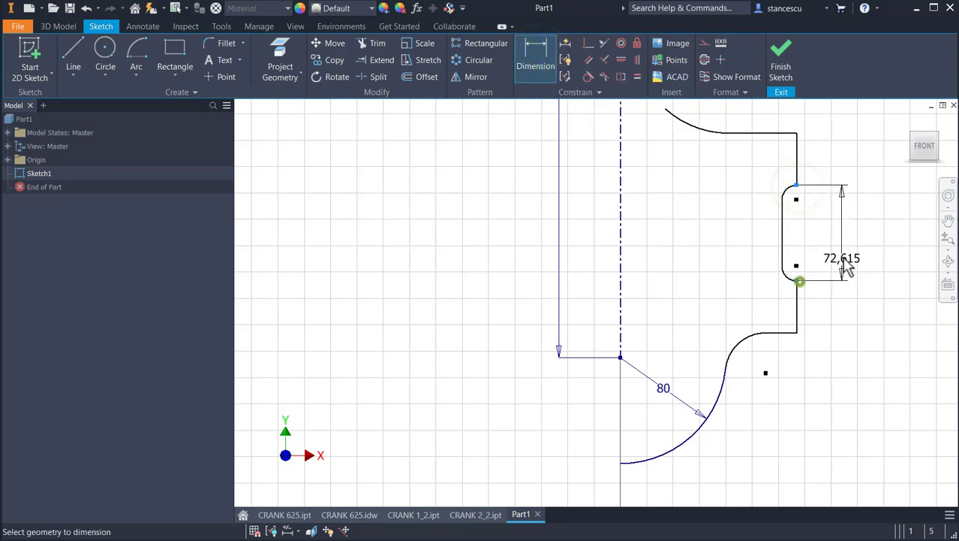
{"action": "left_click", "coordinate": [841, 250]}
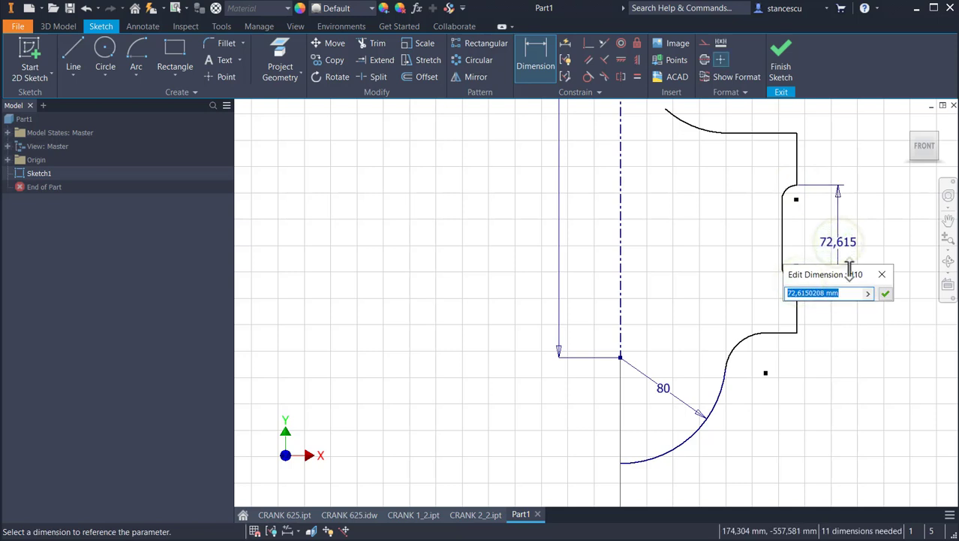
{"action": "key", "text": "Return"}
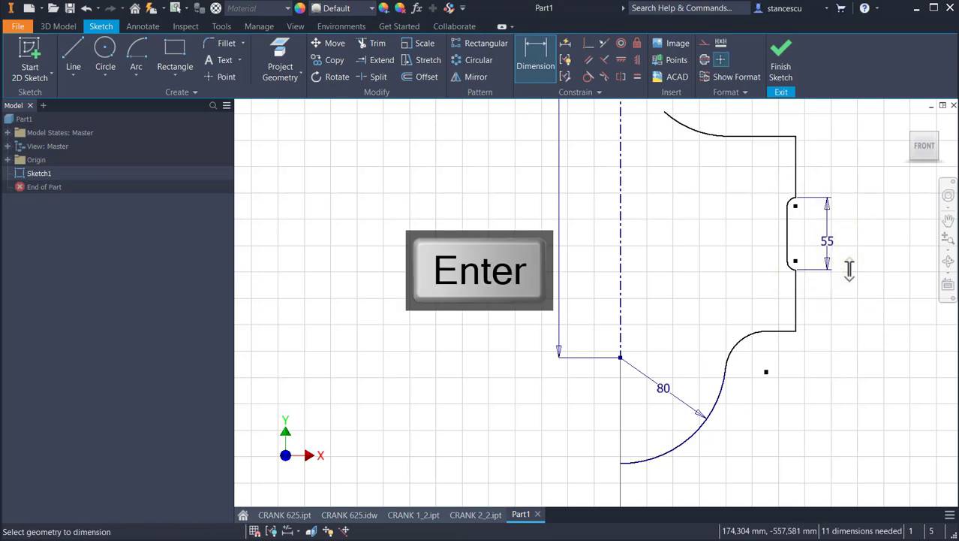
Dimension the distance between the upper and lower horizontal lines of the big-end outline as 115 mm.
{"action": "left_click", "coordinate": [790, 138]}
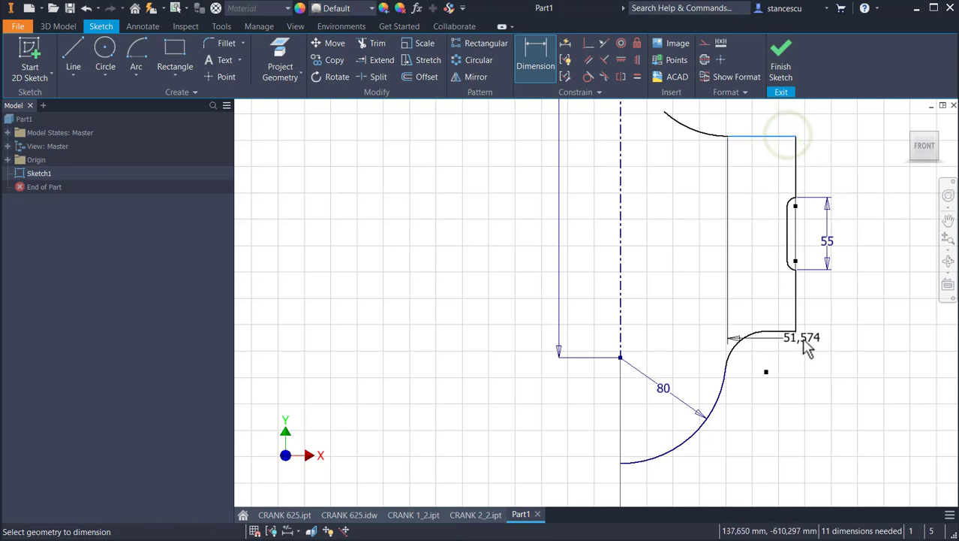
{"action": "left_click", "coordinate": [782, 329]}
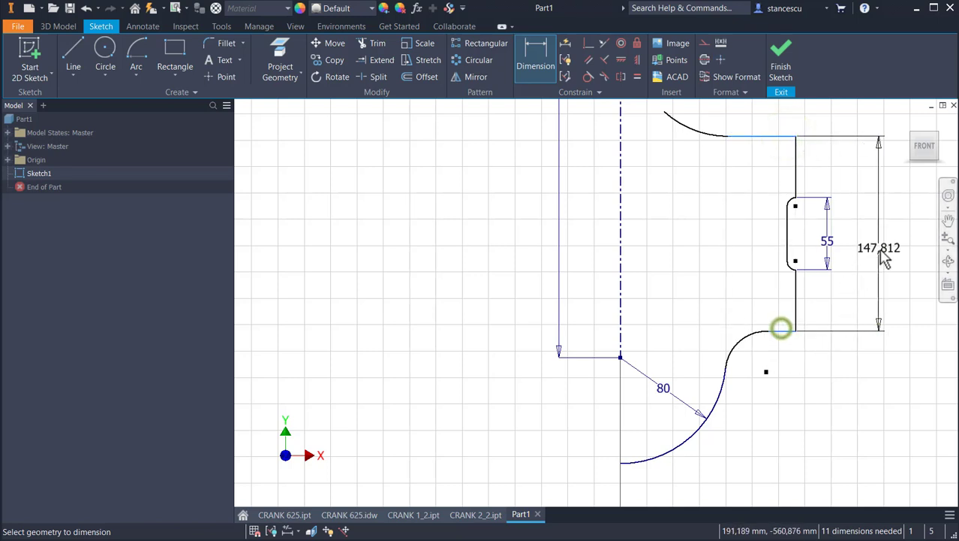
{"action": "left_click", "coordinate": [862, 237]}
{"action": "type", "text": "115"}
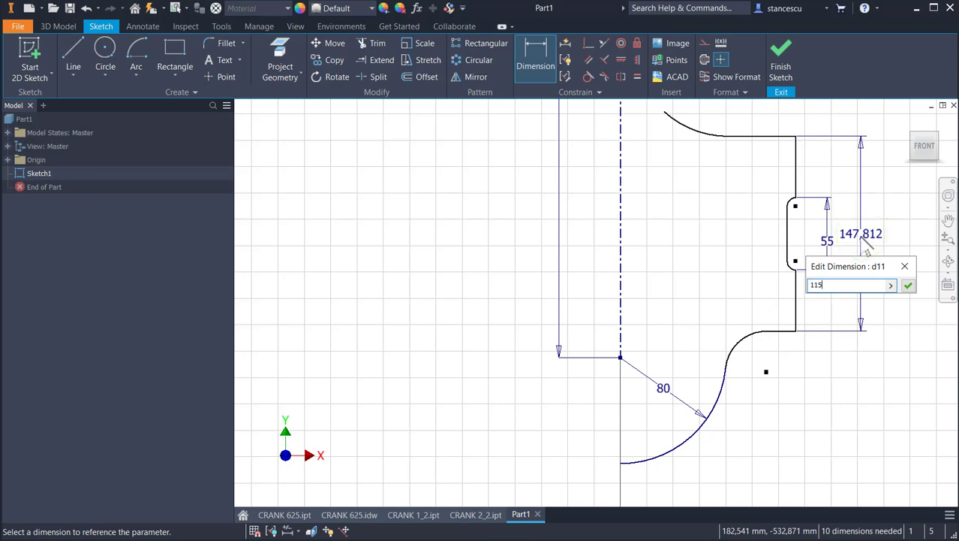
{"action": "key", "text": "Return"}
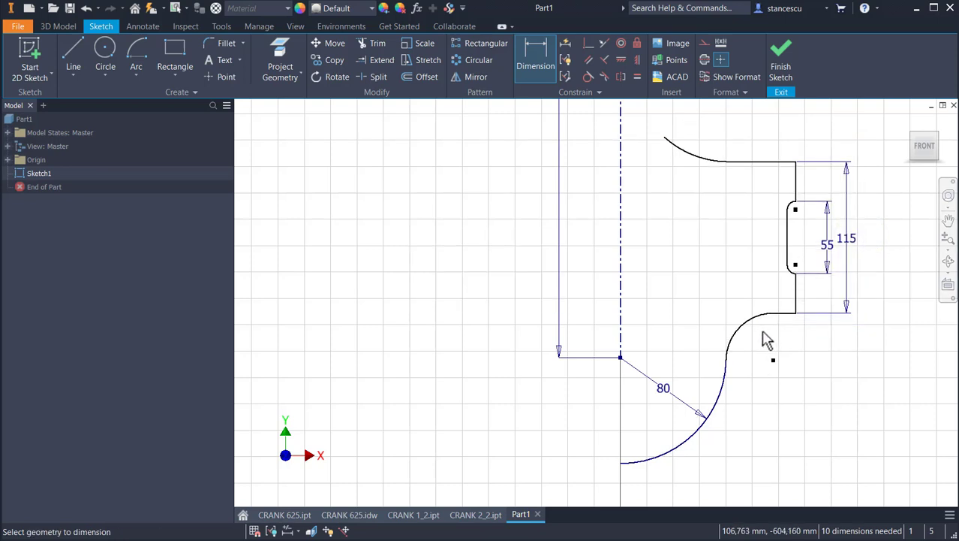
Set the radii of the lower and upper transition arcs of the big-end outline to 32 mm each.
{"action": "left_click", "coordinate": [741, 323]}
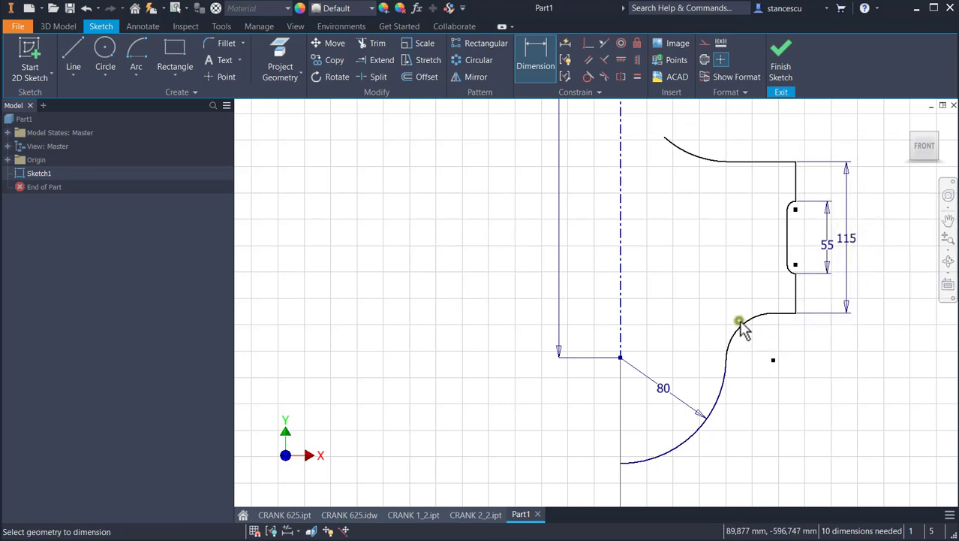
{"action": "left_click", "coordinate": [743, 336]}
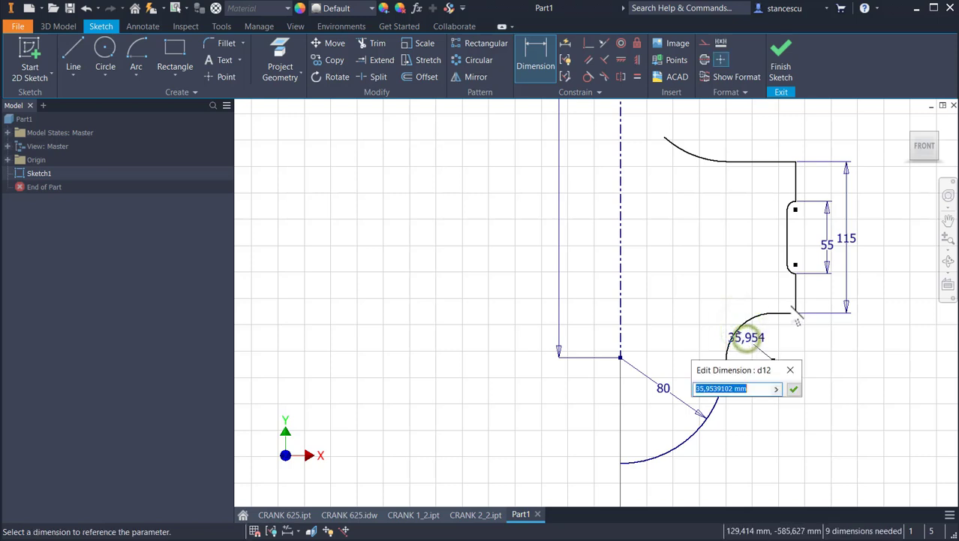
{"action": "type", "text": "32"}
{"action": "key", "text": "Return"}
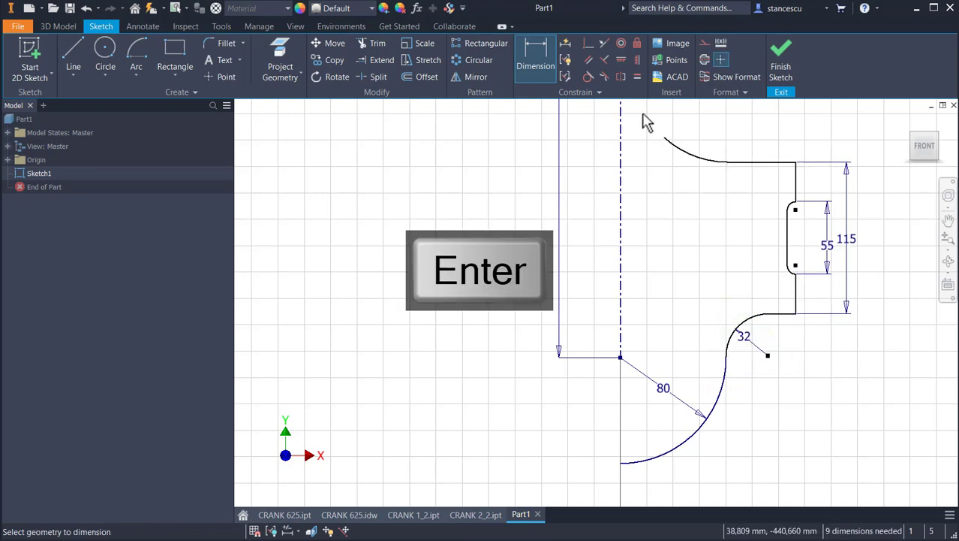
{"action": "left_click", "coordinate": [695, 148]}
{"action": "type", "text": "32"}
{"action": "key", "text": "Return"}
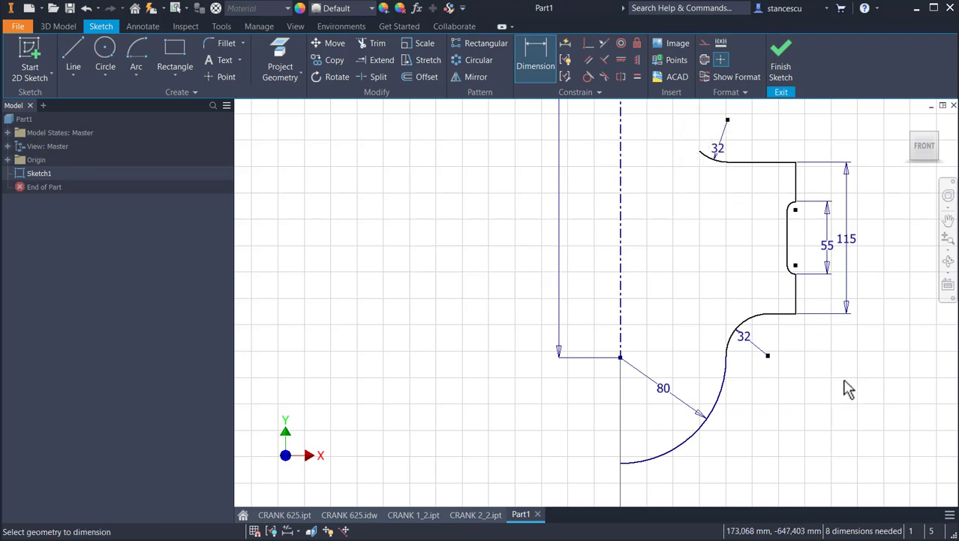
{"action": "key", "text": "Escape"}
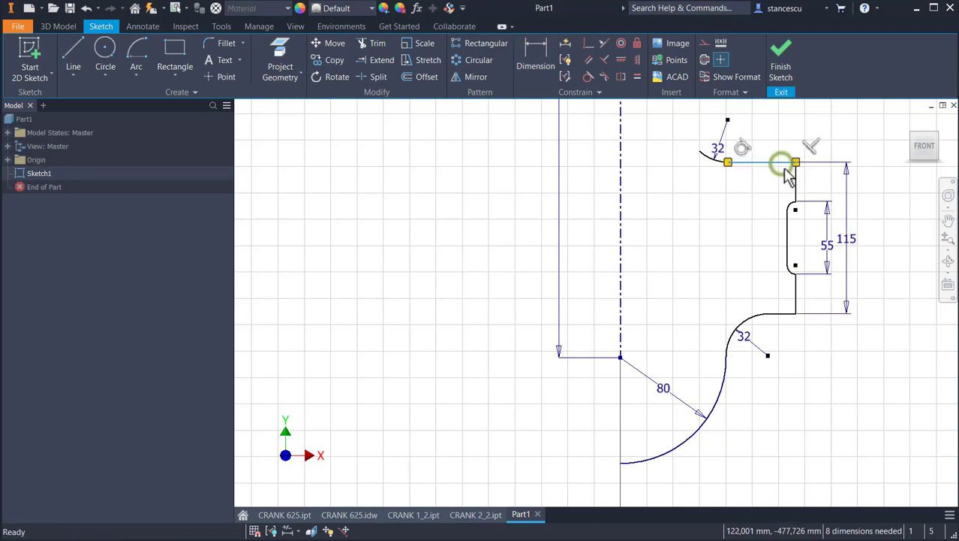
Shift the upper horizontal line slightly down and set the lower notch arc's radius to 10 mm.
{"action": "mouse_move", "coordinate": [785, 162]}
{"action": "left_mouse_down"}
{"action": "mouse_move", "coordinate": [786, 189]}
{"action": "mouse_move", "coordinate": [781, 164]}
{"action": "mouse_move", "coordinate": [788, 180]}
{"action": "left_mouse_up"}
{"action": "left_click", "coordinate": [533, 56]}
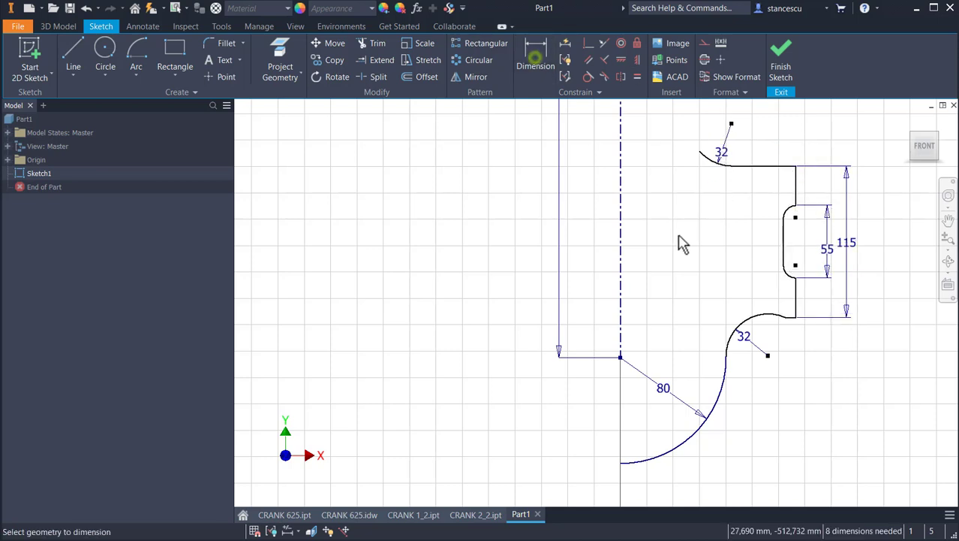
{"action": "left_click", "coordinate": [786, 274]}
{"action": "left_click", "coordinate": [753, 285]}
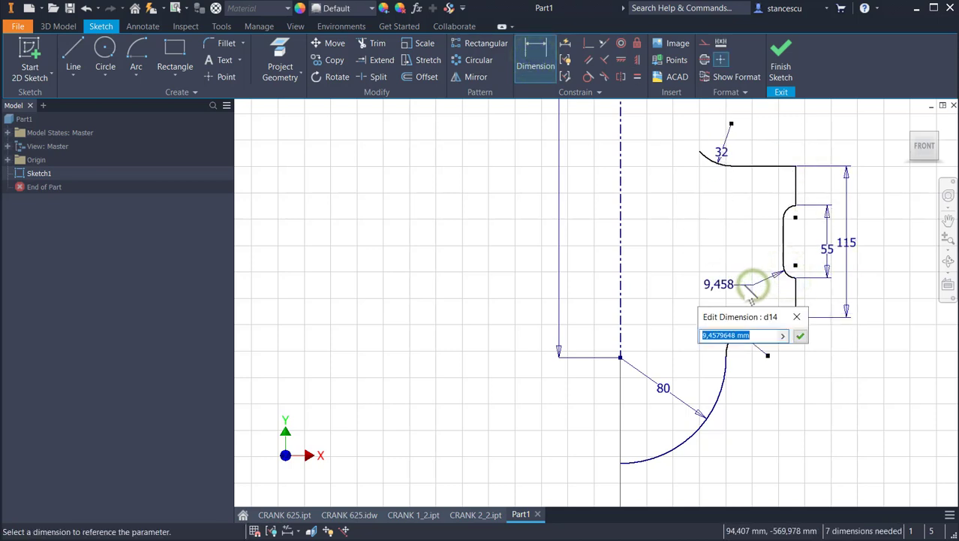
{"action": "type", "text": "10"}
{"action": "key", "text": "Return"}
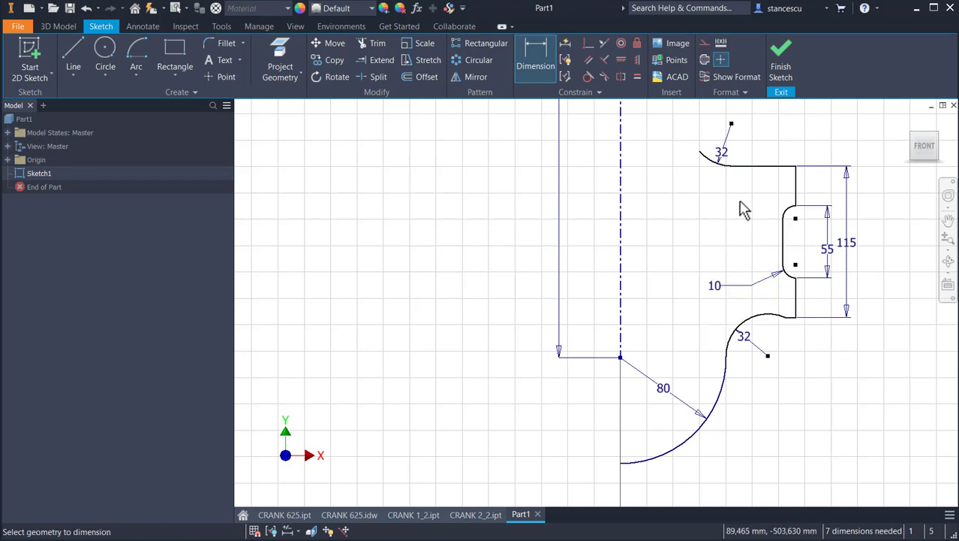
{"action": "key", "text": "Escape"}
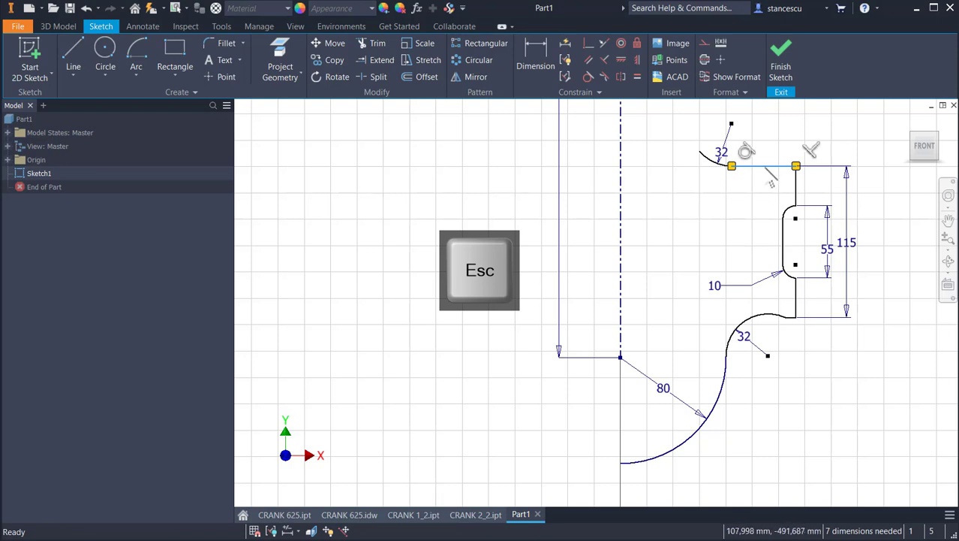
Move the big-end outline's upper horizontal line and the center of its lower 32 mm arc downward to untangle the profile.
{"action": "mouse_move", "coordinate": [776, 175]}
{"action": "left_mouse_down"}
{"action": "mouse_move", "coordinate": [785, 215]}
{"action": "mouse_move", "coordinate": [775, 227]}
{"action": "mouse_move", "coordinate": [779, 208]}
{"action": "left_mouse_up"}
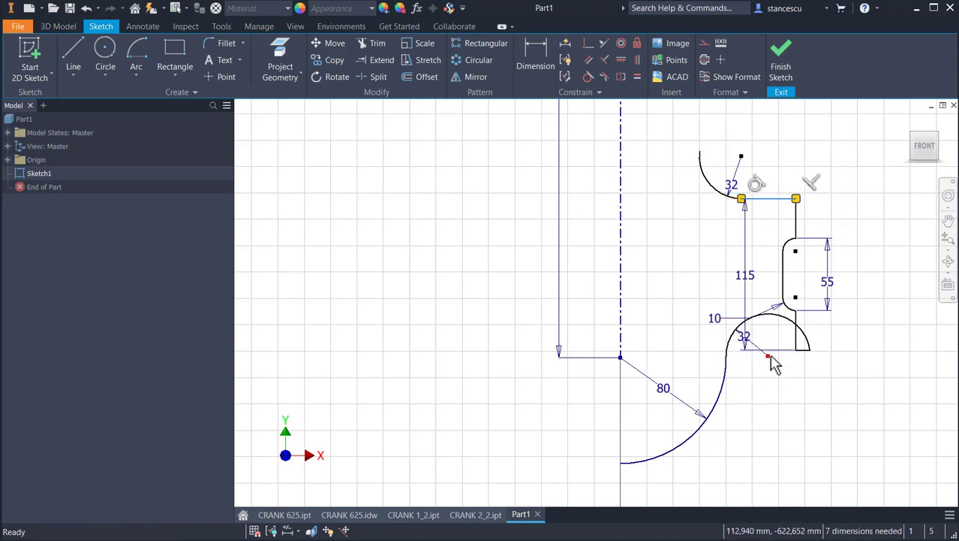
{"action": "mouse_move", "coordinate": [768, 355]}
{"action": "left_mouse_down"}
{"action": "mouse_move", "coordinate": [771, 398]}
{"action": "mouse_move", "coordinate": [736, 492]}
{"action": "left_mouse_up"}
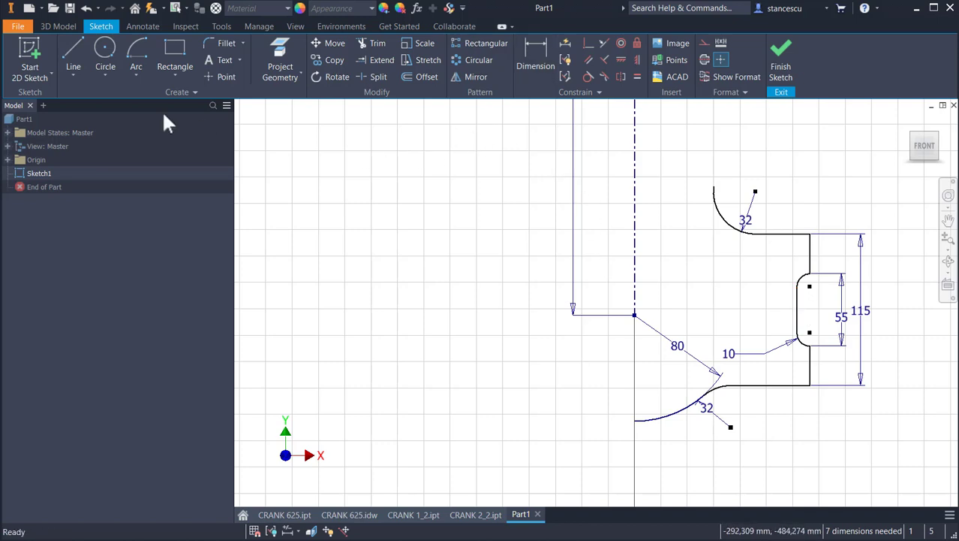
Draw a construction line from the midpoint of the notch's inner vertical line to the centerline's lower endpoint and make it horizontal.
{"action": "left_click", "coordinate": [75, 47]}
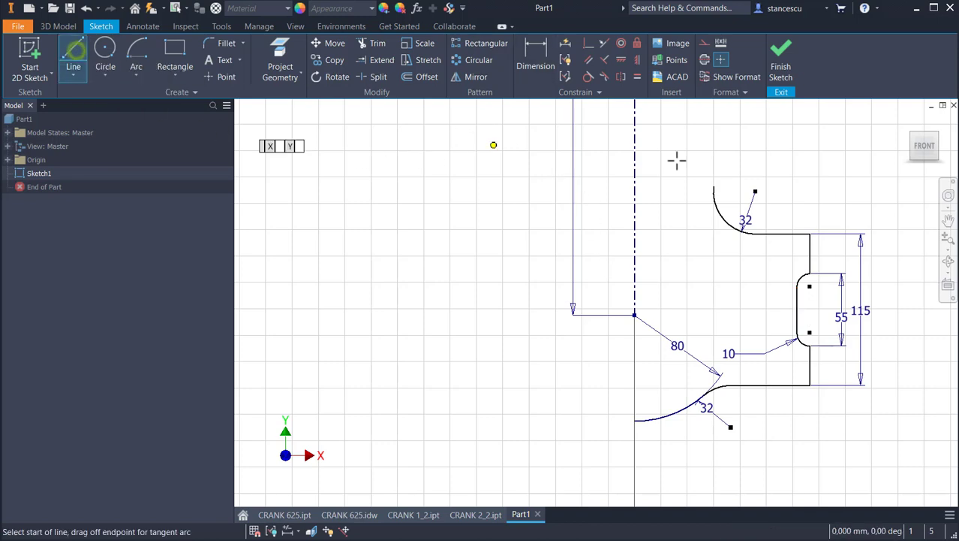
{"action": "left_click", "coordinate": [704, 45]}
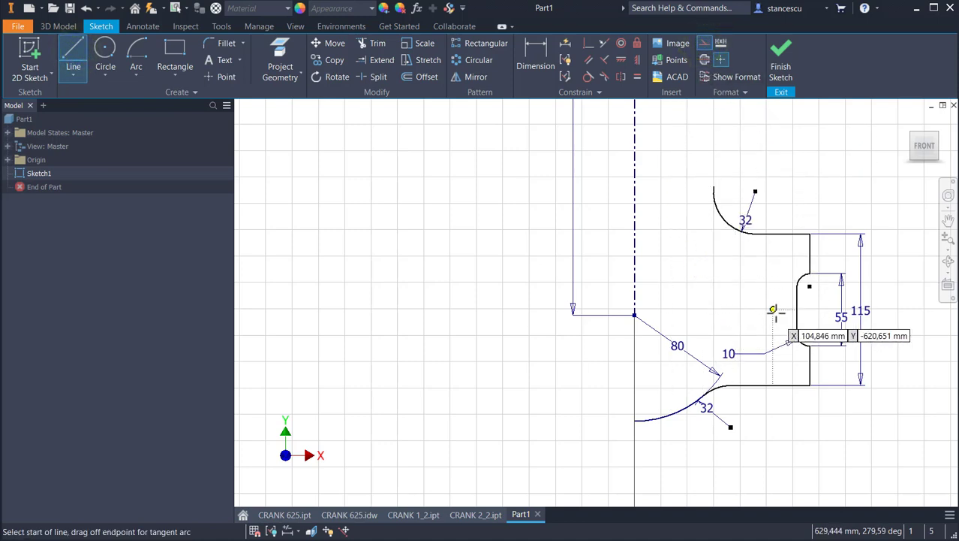
{"action": "left_click", "coordinate": [798, 308]}
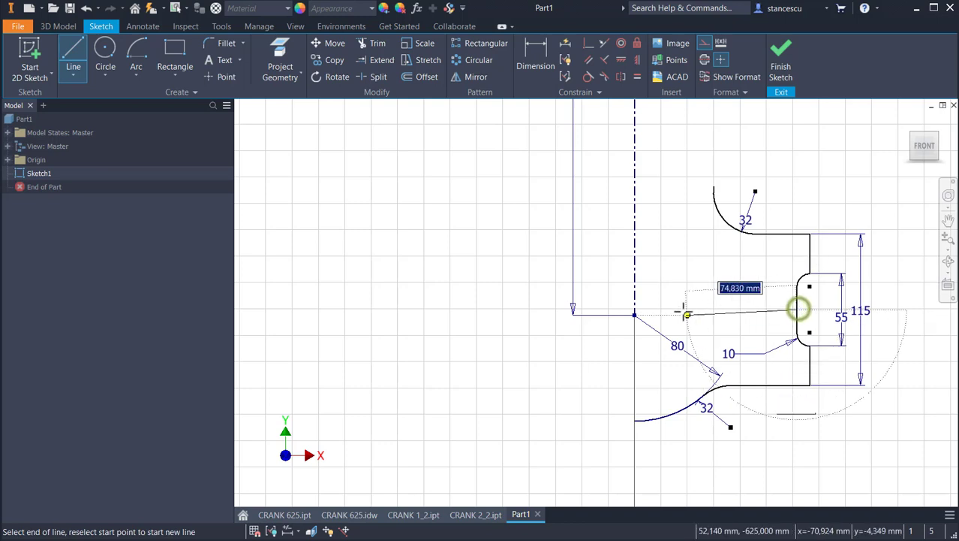
{"action": "left_click", "coordinate": [635, 316]}
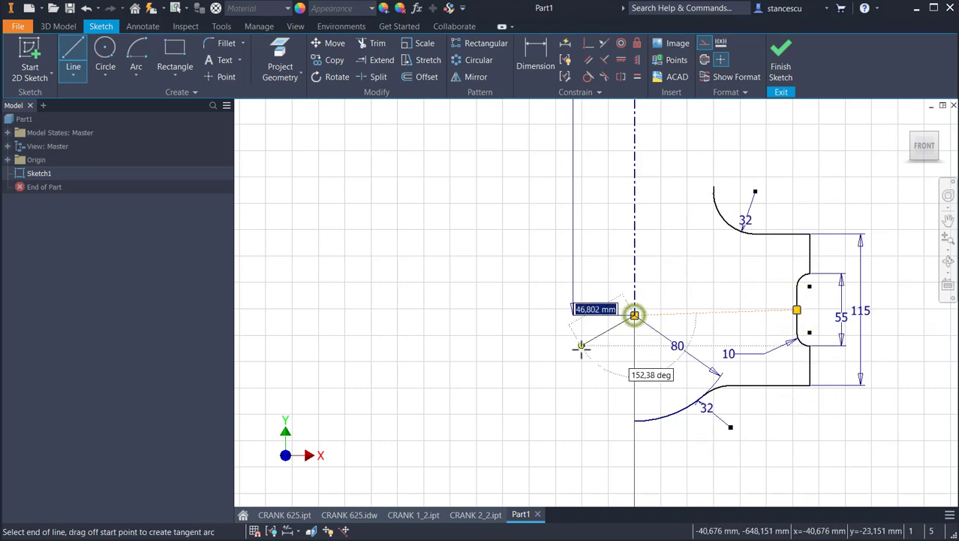
{"action": "key", "text": "Escape"}
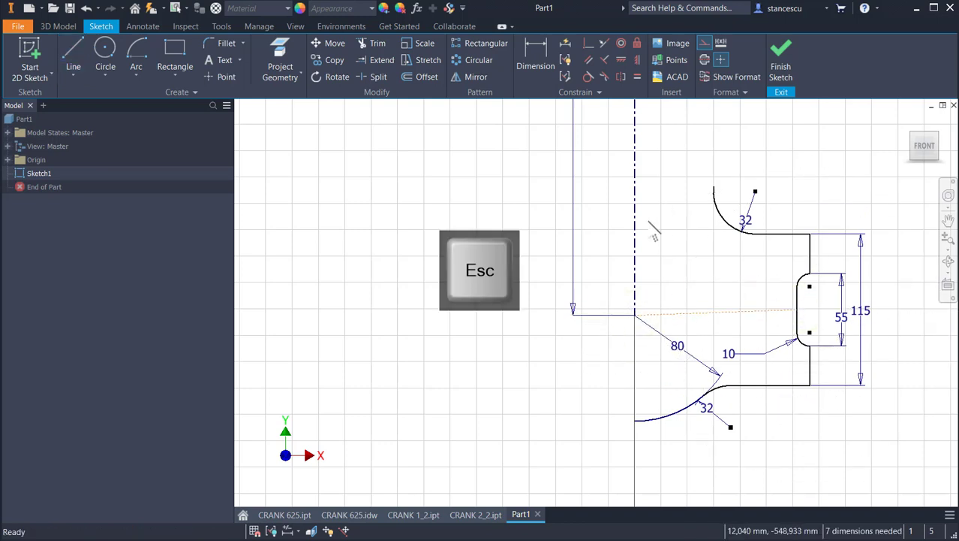
{"action": "left_click", "coordinate": [730, 312]}
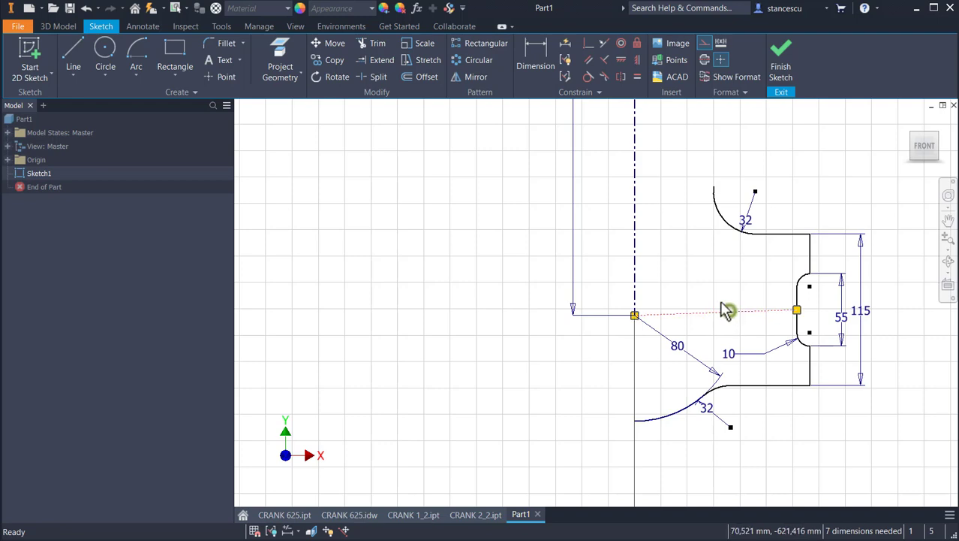
{"action": "left_click", "coordinate": [621, 61]}
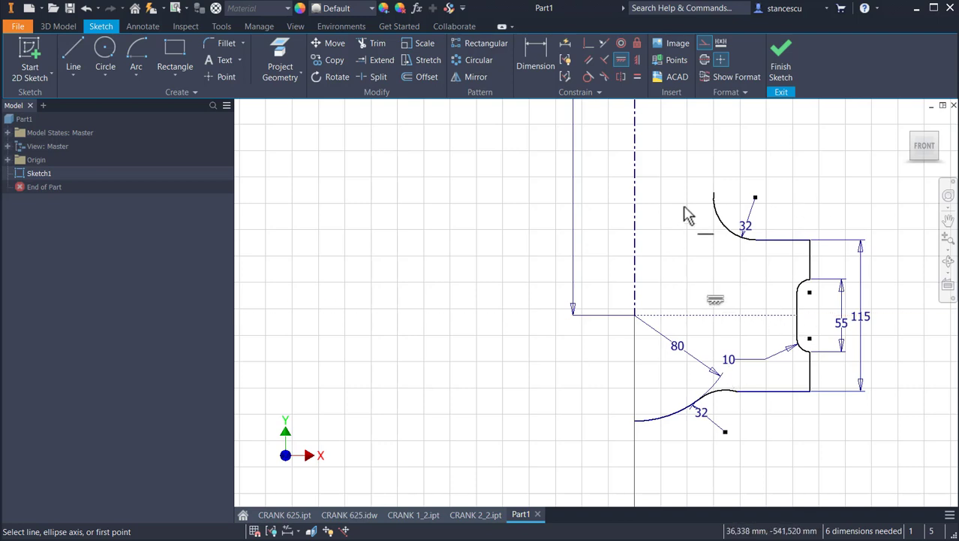
Dimension the free end of the big end's upper 32 mm arc as a 60 mm diameter about the centerline.
{"action": "left_click", "coordinate": [523, 49]}
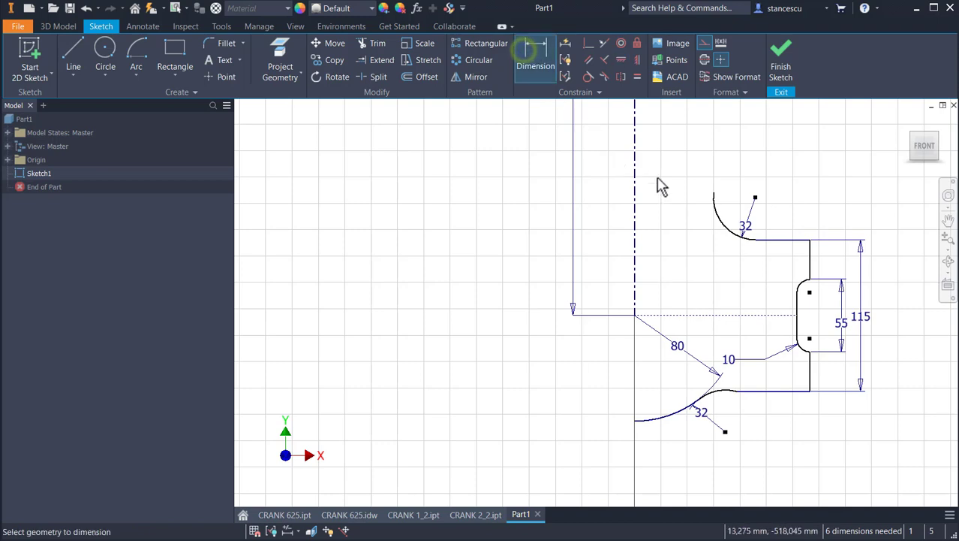
{"action": "left_click", "coordinate": [715, 196]}
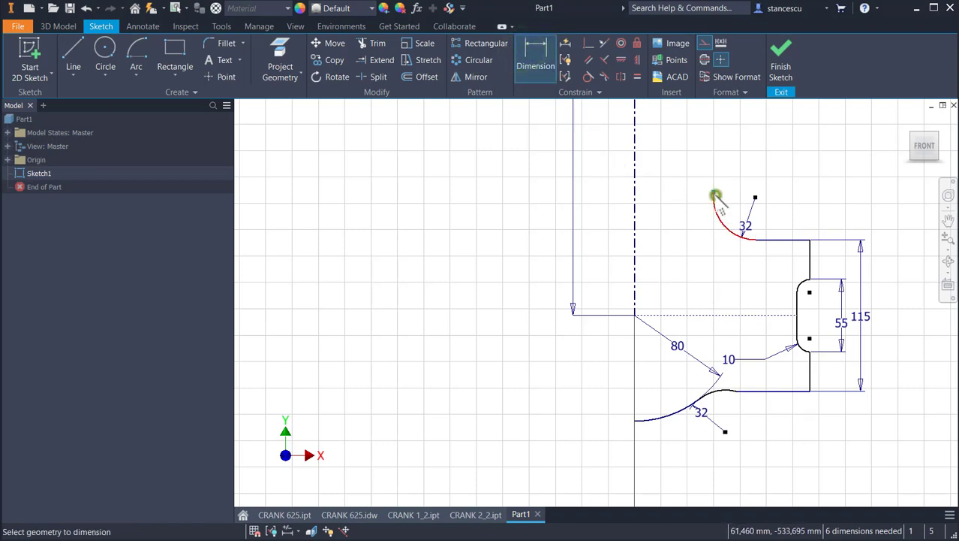
{"action": "left_click", "coordinate": [632, 200]}
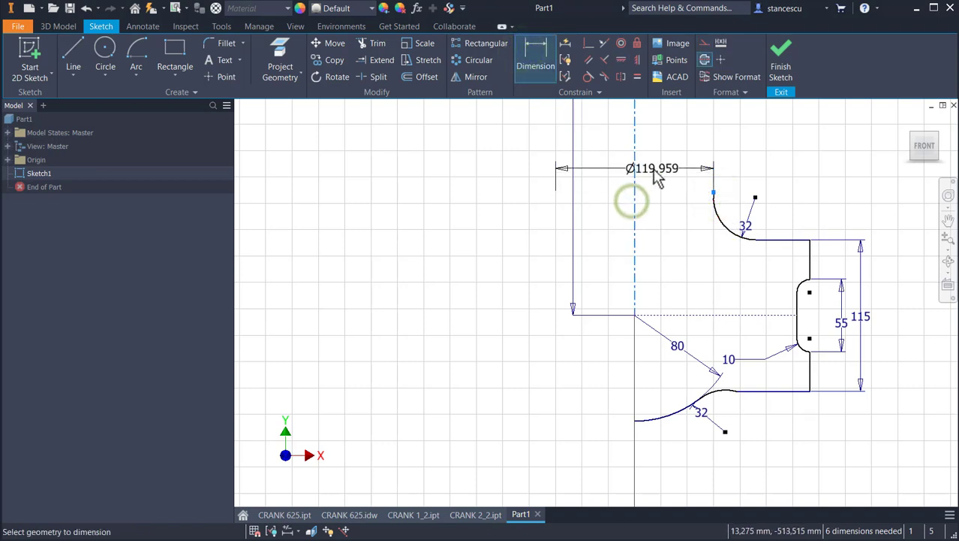
{"action": "left_click", "coordinate": [655, 175]}
{"action": "type", "text": "6"}
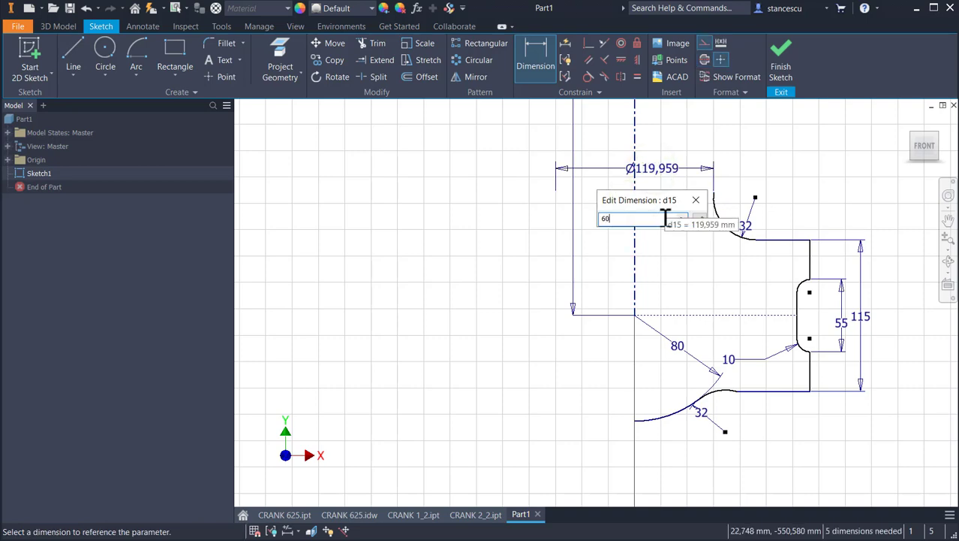
{"action": "type", "text": "0"}
{"action": "key", "text": "Return"}
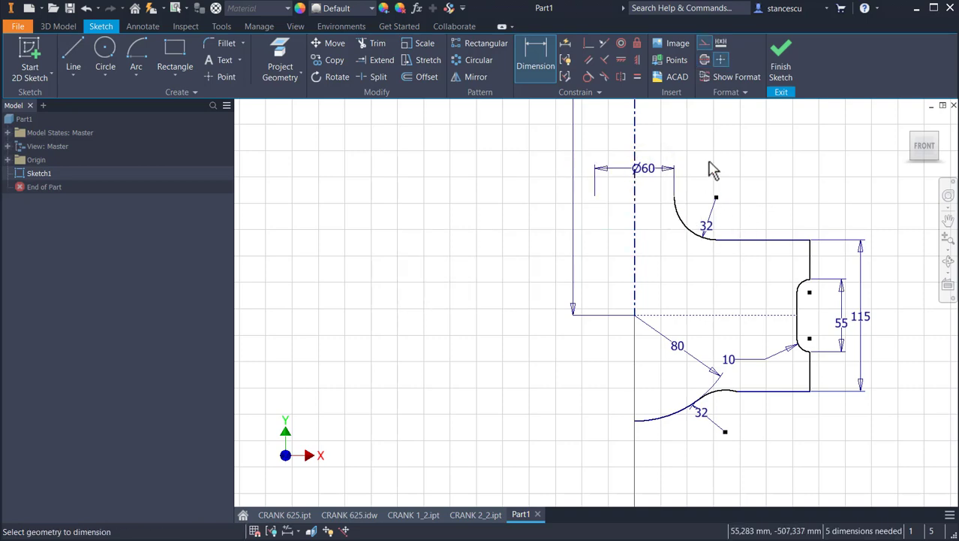
Draw a construction line joining the lower end of the head's 26 mm arc to the upper end of the big end's 32 mm arc.
{"action": "scroll", "coordinate": [714, 171], "scroll_direction": "down", "scroll_amount": 6}
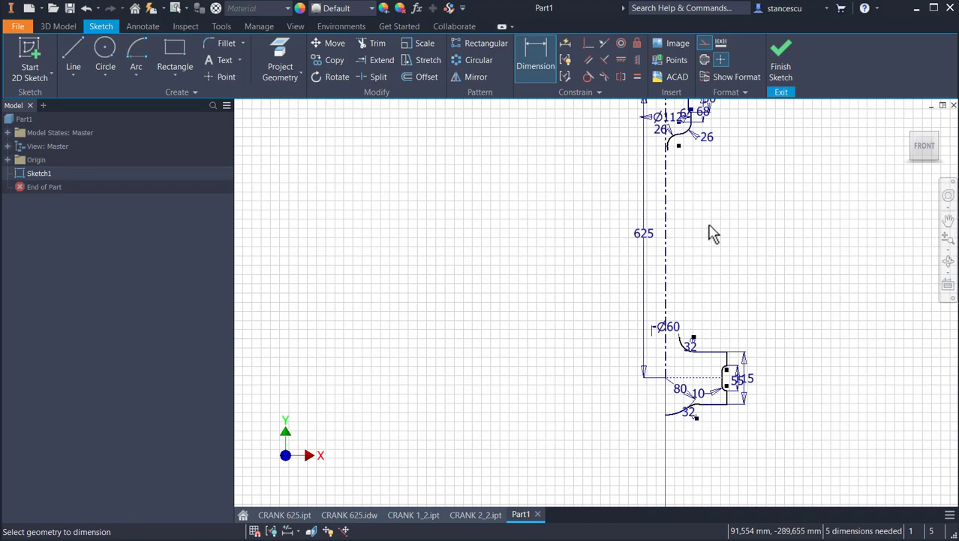
{"action": "left_click", "coordinate": [84, 53]}
{"action": "scroll", "coordinate": [713, 168], "scroll_direction": "up", "scroll_amount": 3}
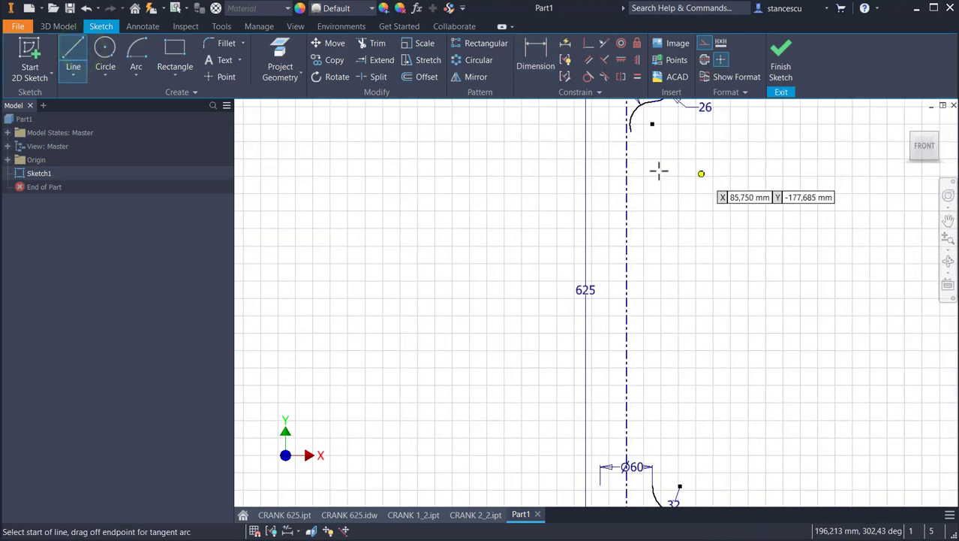
{"action": "left_click", "coordinate": [631, 131]}
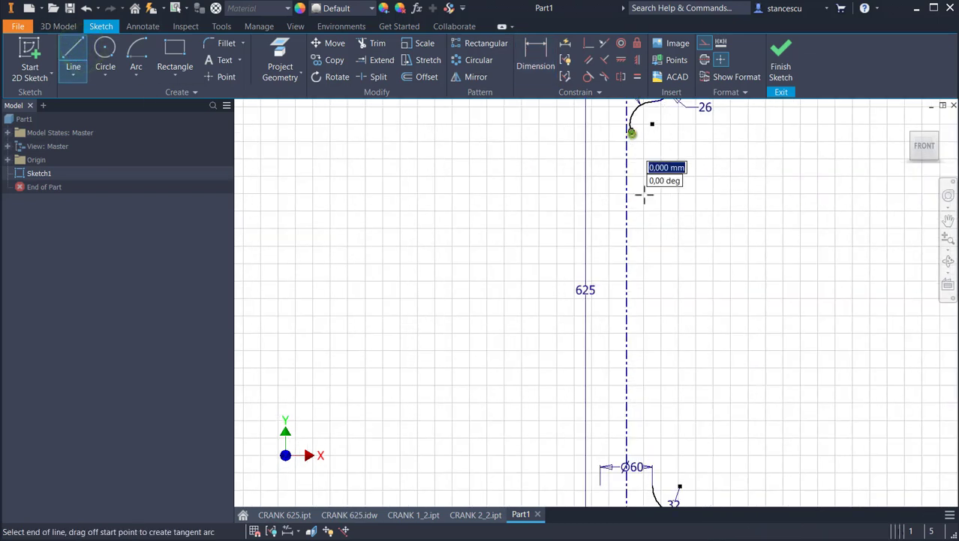
{"action": "left_click", "coordinate": [653, 487]}
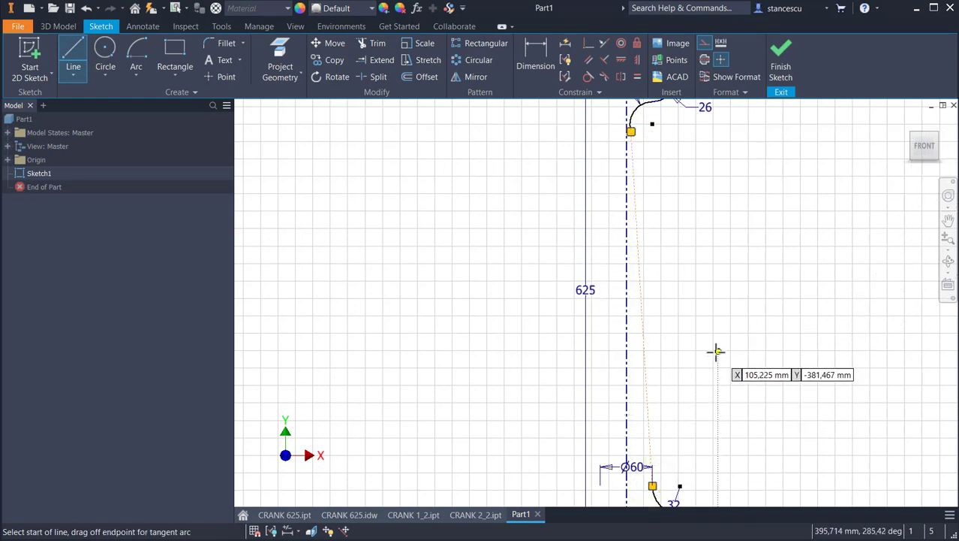
Convert the construction line connecting the head's lower 26 mm arc to the big end's upper 32 mm arc into a regular line.
{"action": "key", "text": "Escape"}
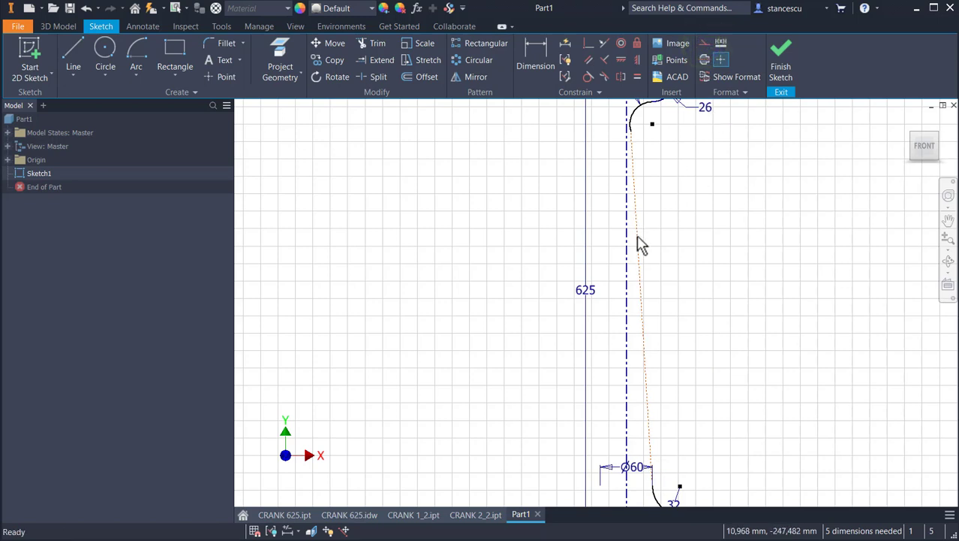
{"action": "left_click", "coordinate": [636, 235]}
{"action": "left_click", "coordinate": [704, 42]}
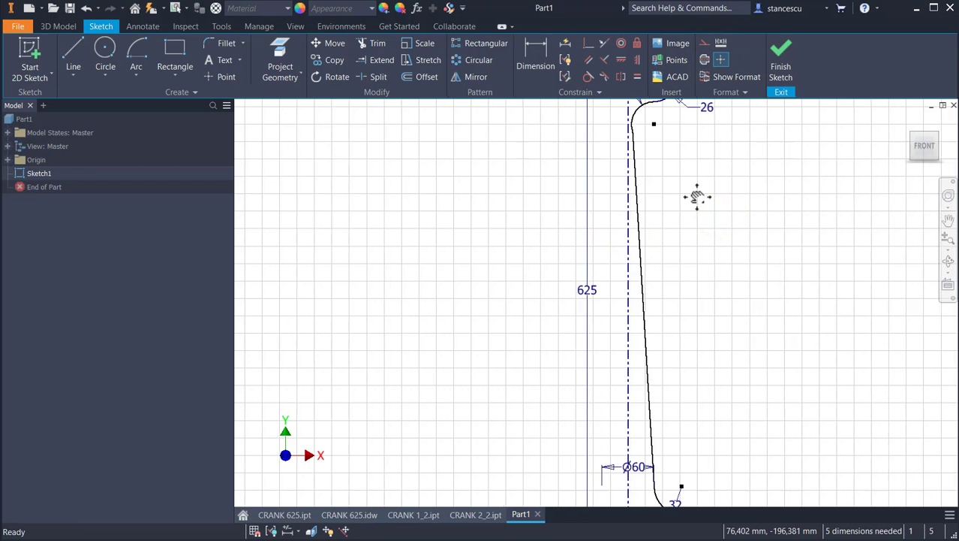
Make the connecting line tangent to the head's lower 26 mm arc and to the big end's upper 32 mm arc.
{"action": "middle_click_drag", "start_coordinate": [696, 197], "coordinate": [723, 273]}
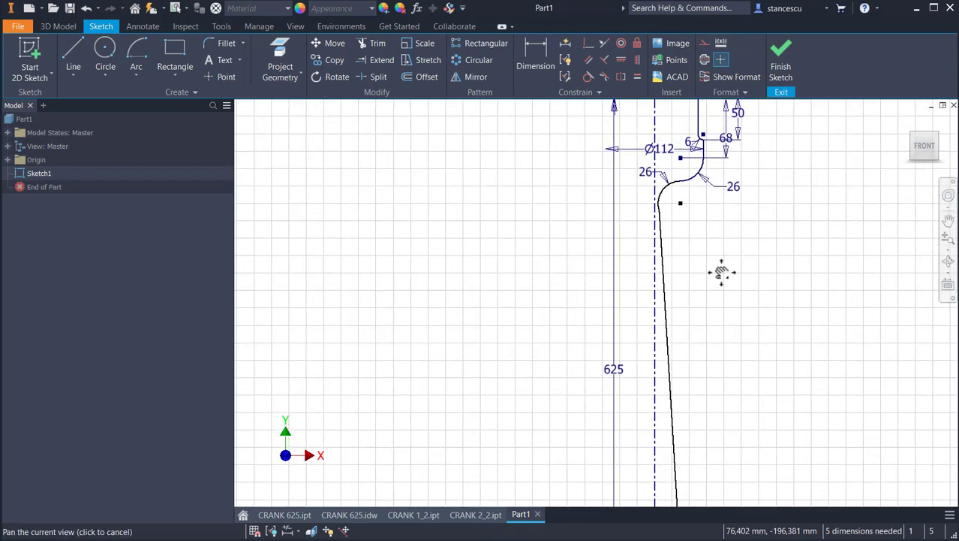
{"action": "left_click", "coordinate": [588, 78]}
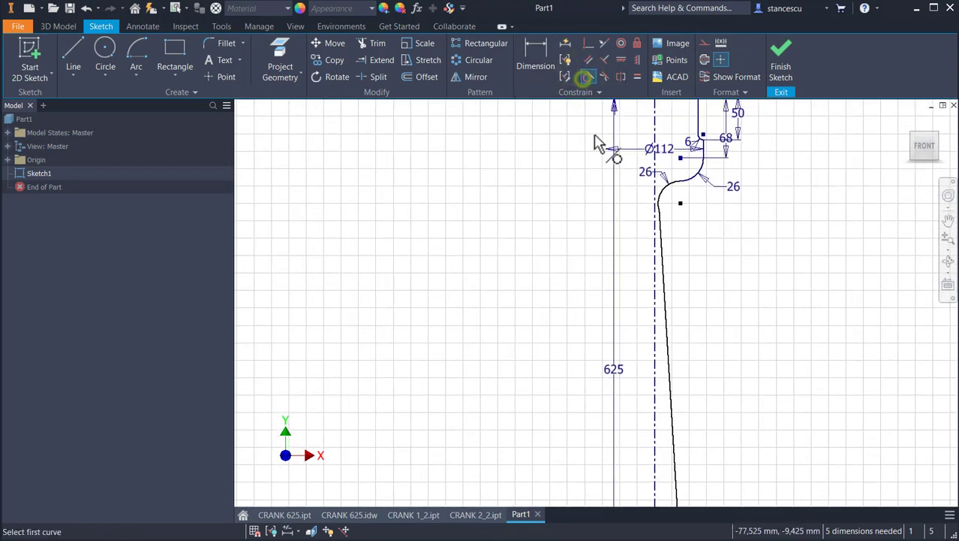
{"action": "left_click", "coordinate": [662, 240]}
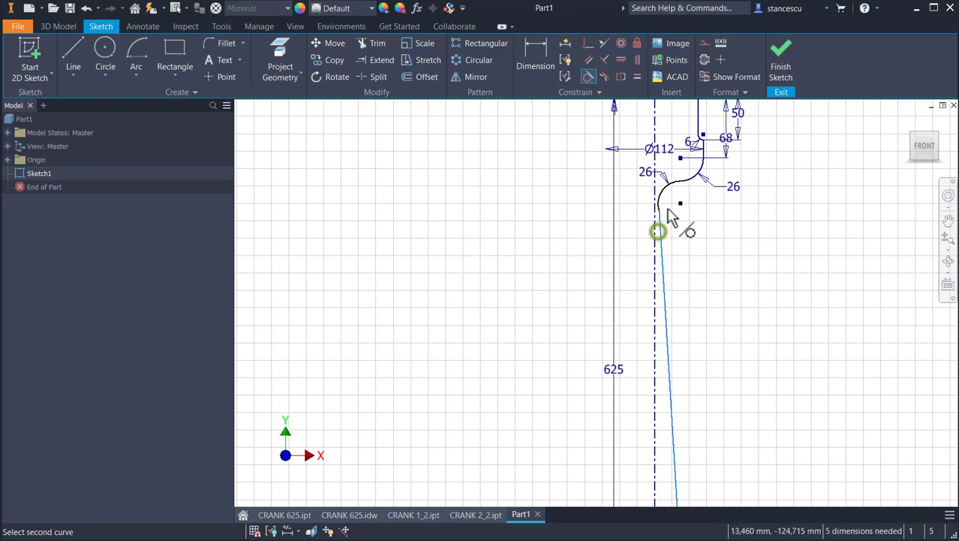
{"action": "left_click", "coordinate": [662, 201]}
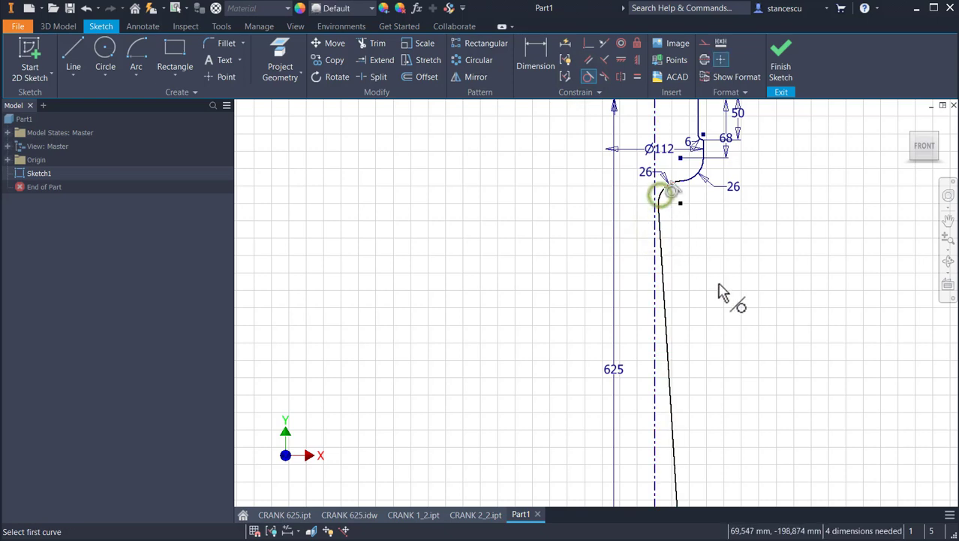
{"action": "middle_click_drag", "start_coordinate": [718, 291], "coordinate": [764, 121]}
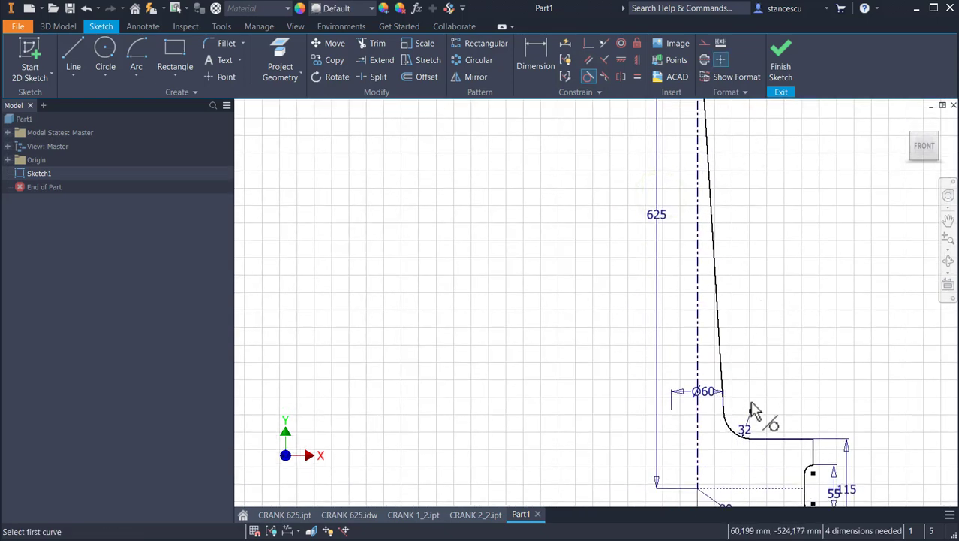
{"action": "left_click", "coordinate": [729, 433]}
{"action": "left_click", "coordinate": [722, 392]}
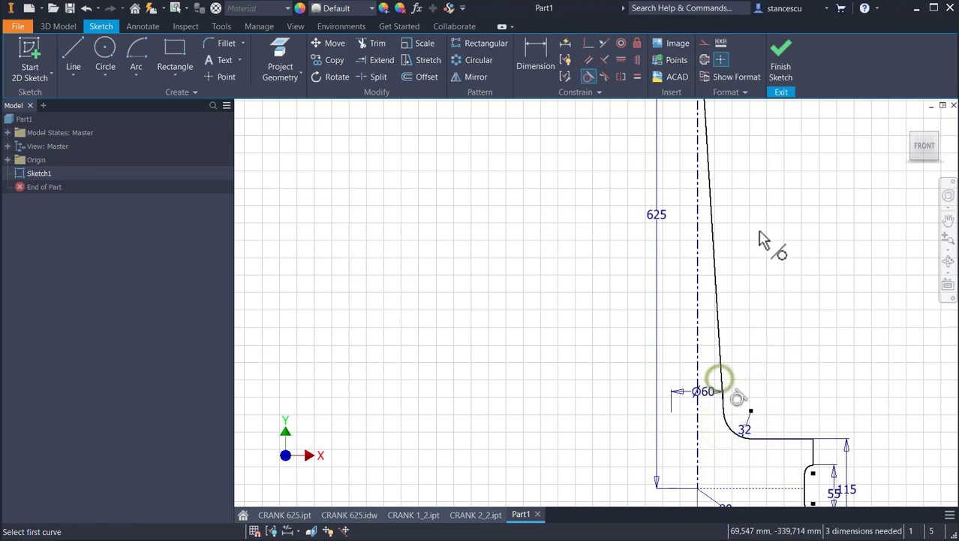
Dimension the junction of the head's lower 26 mm arc and the connecting line as a 50 mm diameter about the centerline.
{"action": "middle_click_drag", "start_coordinate": [764, 239], "coordinate": [771, 442]}
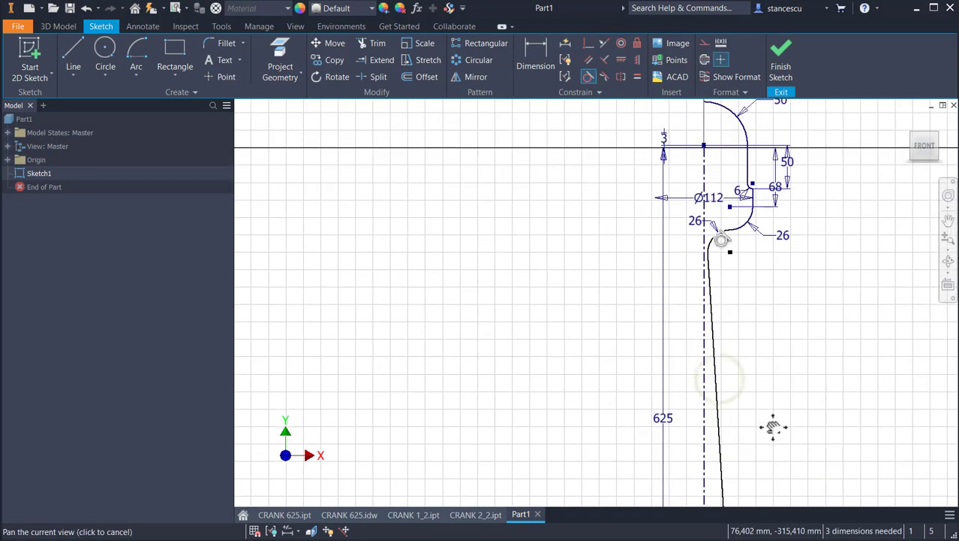
{"action": "left_click", "coordinate": [546, 66]}
{"action": "scroll", "coordinate": [671, 272], "scroll_direction": "up", "scroll_amount": 3}
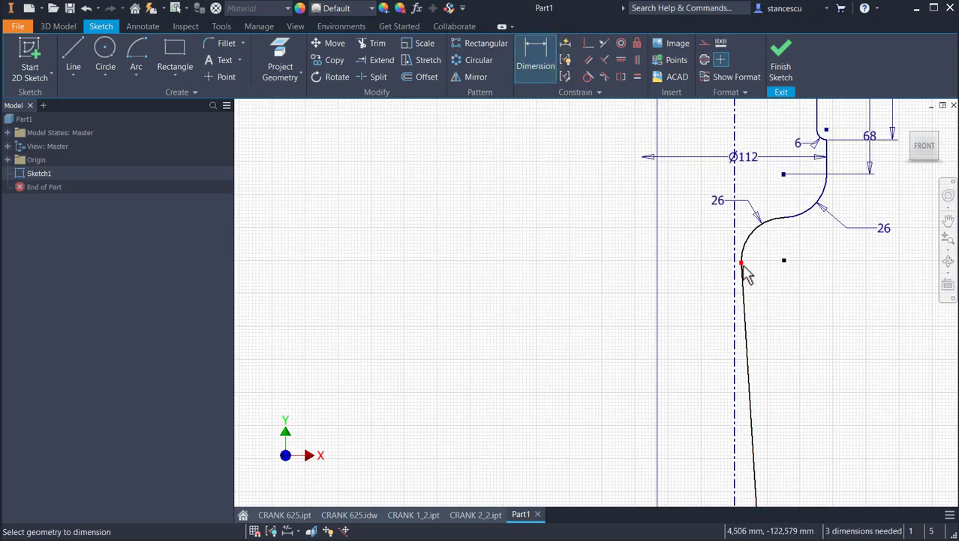
{"action": "left_click", "coordinate": [743, 262]}
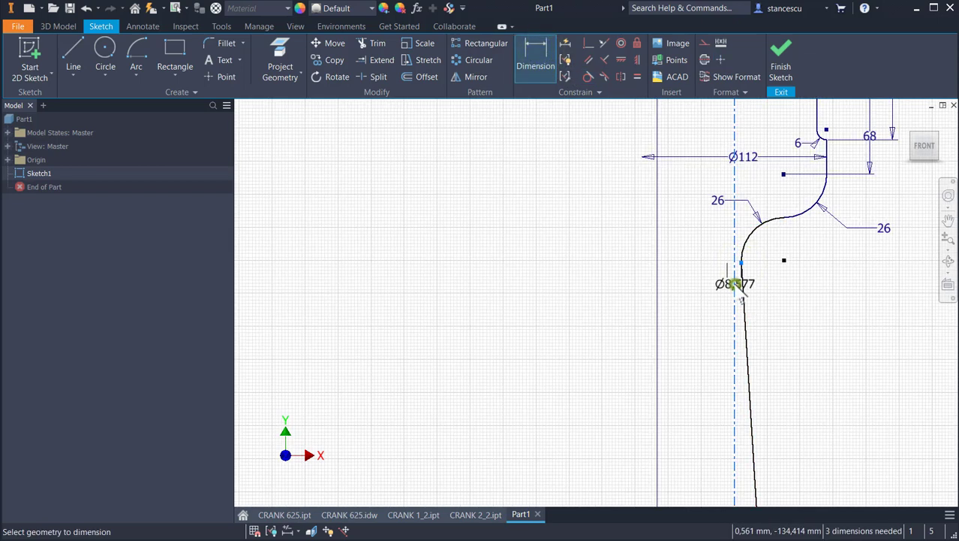
{"action": "left_click", "coordinate": [733, 286]}
{"action": "left_click", "coordinate": [706, 272]}
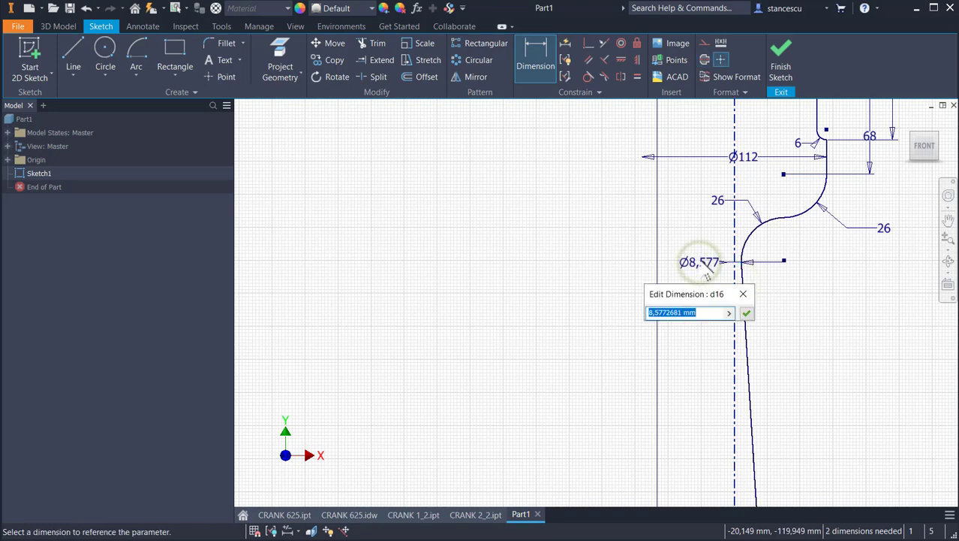
{"action": "type", "text": "50"}
{"action": "key", "text": "Return"}
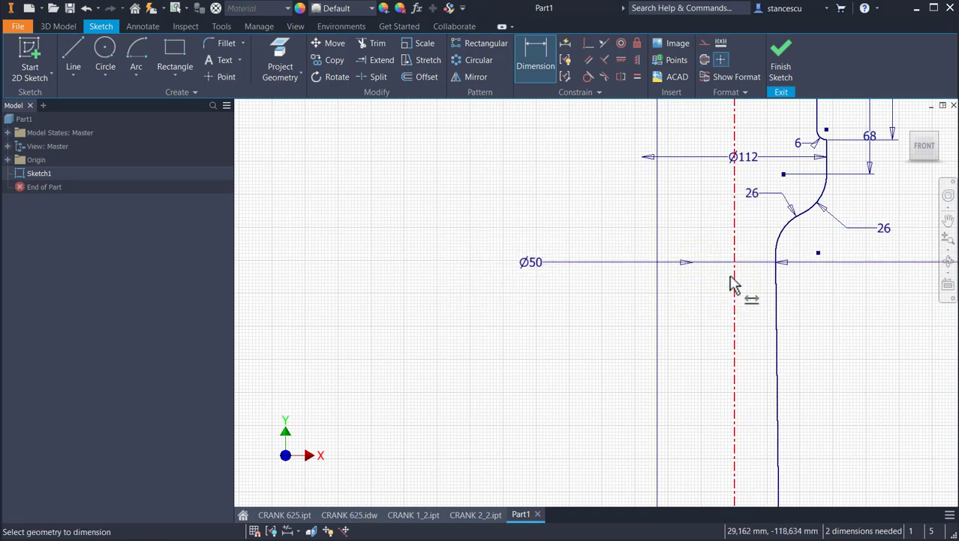
Try Auto Dimension on the whole sketch with dimensions and constraints enabled, removing and reapplying its result once.
{"action": "scroll", "coordinate": [525, 371], "scroll_direction": "down", "scroll_amount": 5}
{"action": "mouse_move", "coordinate": [550, 364]}
{"action": "middle_mouse_down"}
{"action": "mouse_move", "coordinate": [623, 332]}
{"action": "mouse_move", "coordinate": [636, 279]}
{"action": "middle_mouse_up"}
{"action": "middle_click_drag", "start_coordinate": [683, 360], "coordinate": [691, 265]}
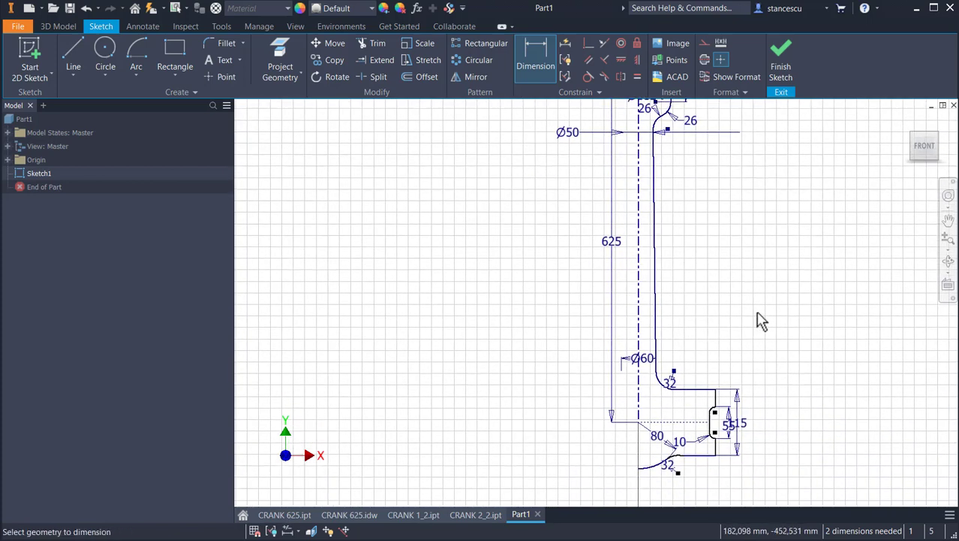
{"action": "middle_click_drag", "start_coordinate": [759, 321], "coordinate": [758, 345]}
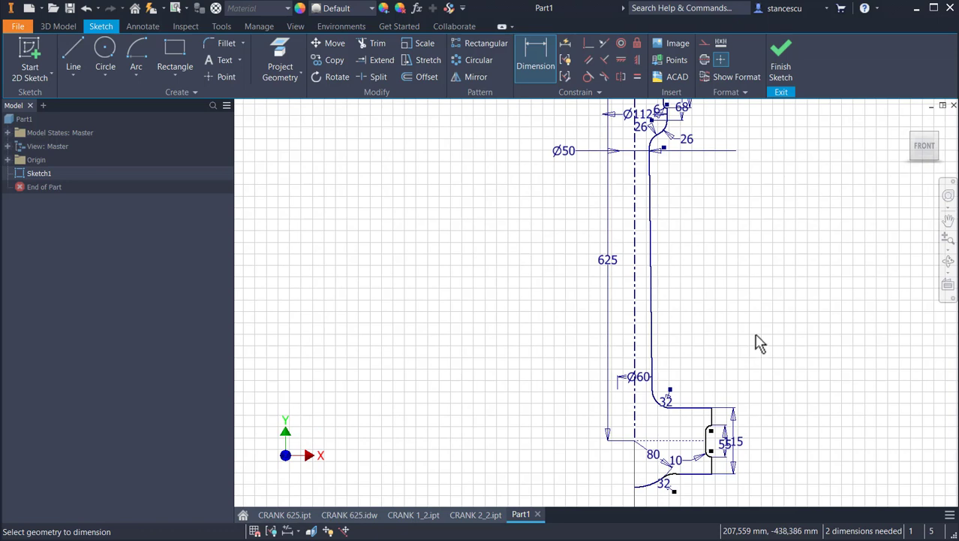
{"action": "scroll", "coordinate": [758, 343], "scroll_direction": "down", "scroll_amount": 2}
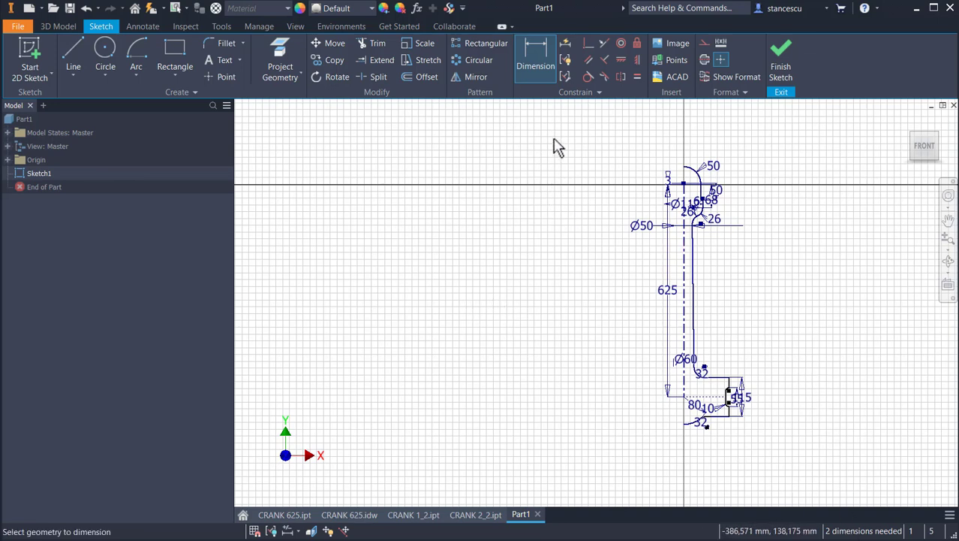
{"action": "left_click", "coordinate": [564, 42]}
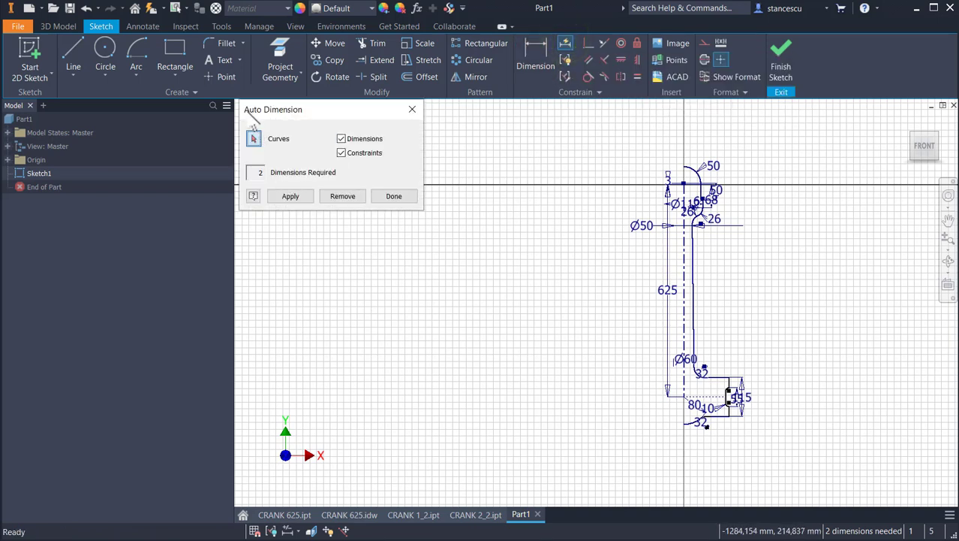
{"action": "left_click", "coordinate": [290, 196]}
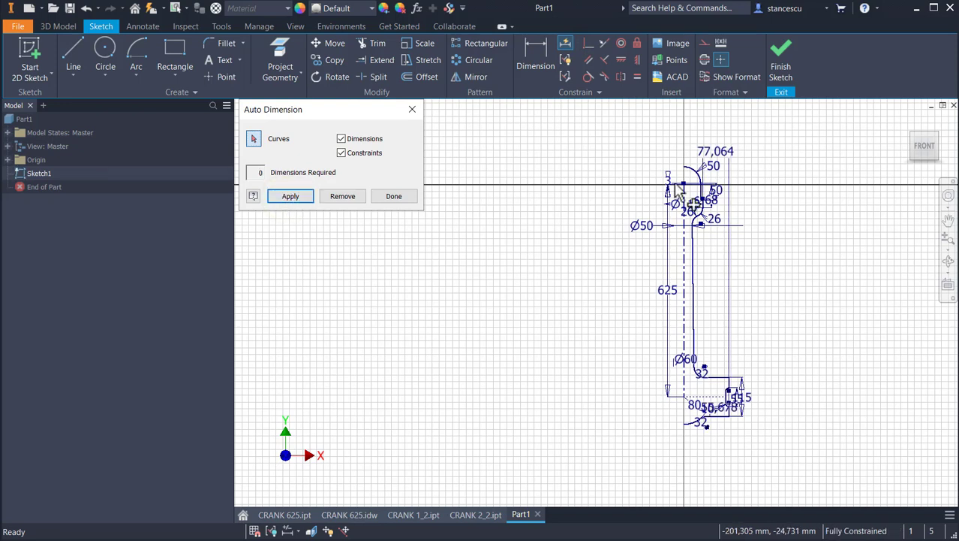
{"action": "scroll", "coordinate": [717, 176], "scroll_direction": "up", "scroll_amount": 2}
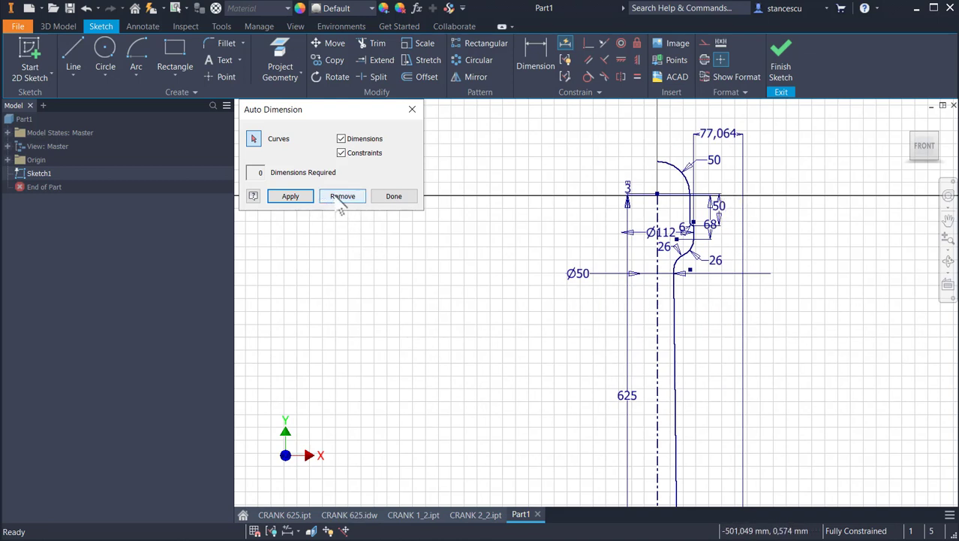
{"action": "left_click", "coordinate": [340, 197]}
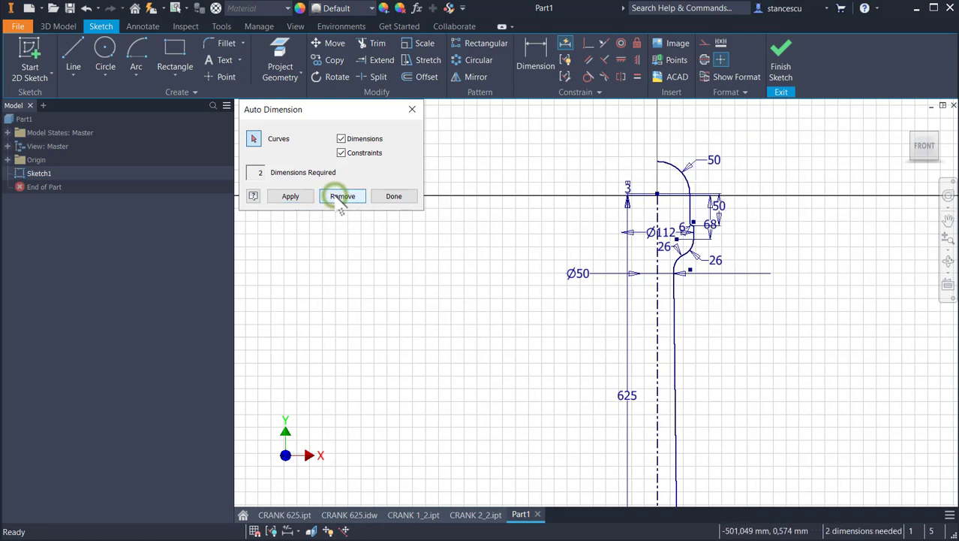
{"action": "left_click", "coordinate": [289, 197]}
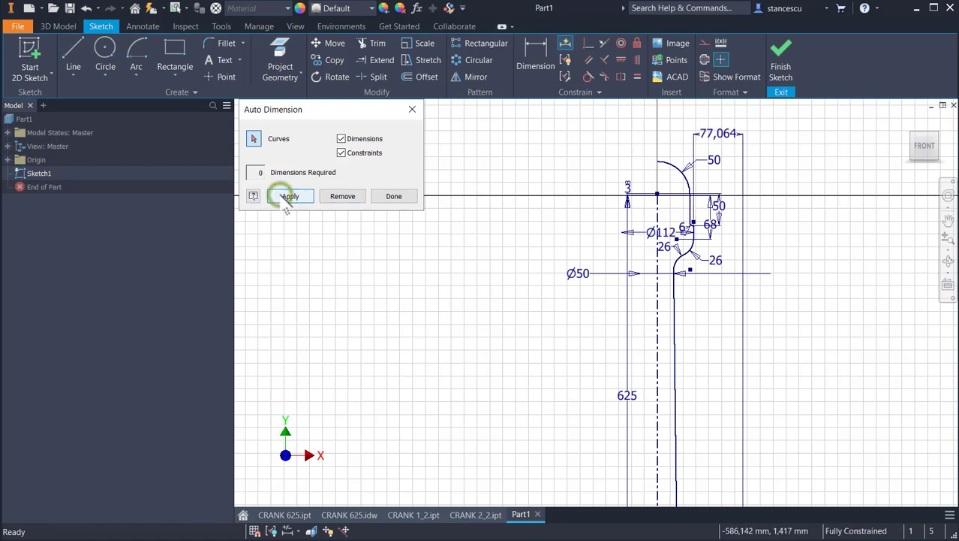
Examine where the automatic dimensions were placed on the head and big end, remove them and close Auto Dimension.
{"action": "scroll", "coordinate": [680, 226], "scroll_direction": "up", "scroll_amount": 3}
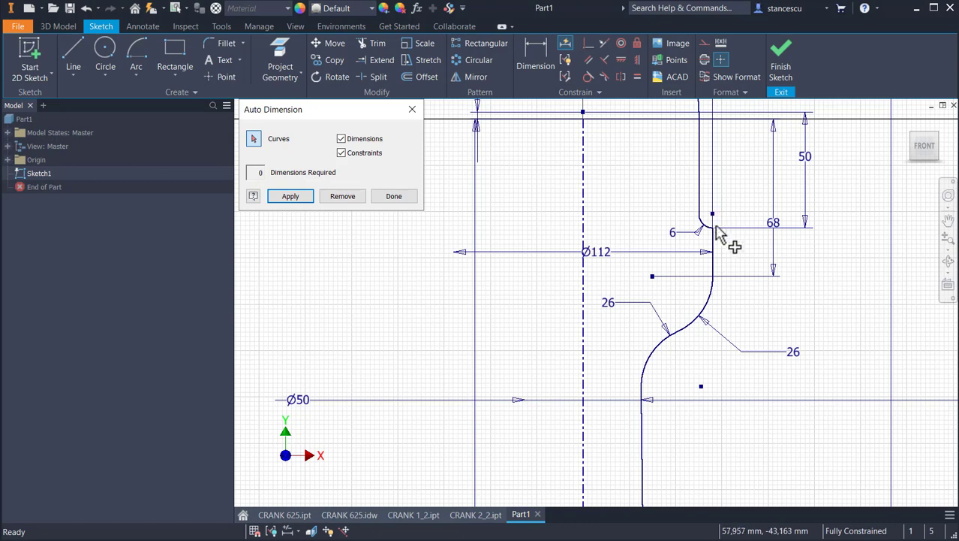
{"action": "scroll", "coordinate": [713, 245], "scroll_direction": "down", "scroll_amount": 3}
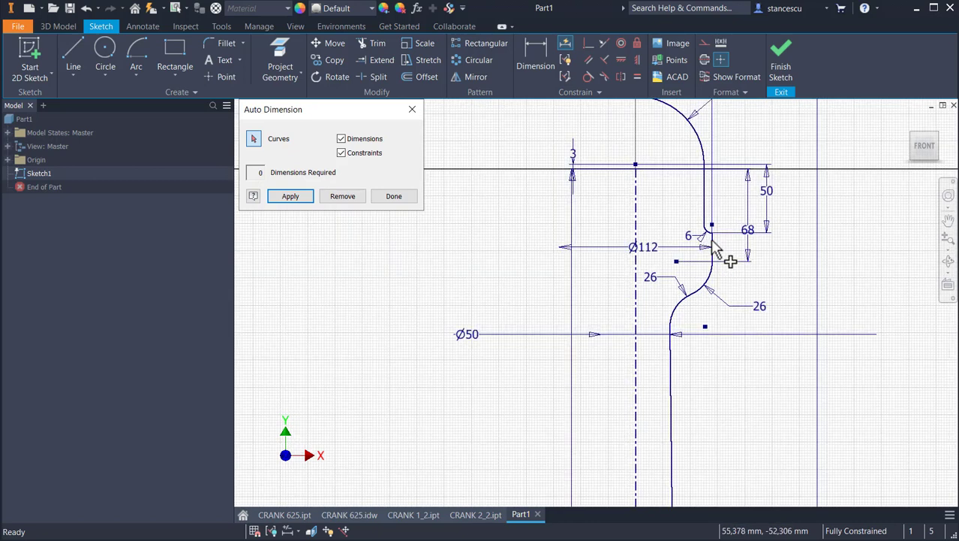
{"action": "middle_click_drag", "start_coordinate": [703, 324], "coordinate": [698, 130]}
{"action": "scroll", "coordinate": [733, 346], "scroll_direction": "down", "scroll_amount": 1}
{"action": "middle_click_drag", "start_coordinate": [734, 347], "coordinate": [730, 203]}
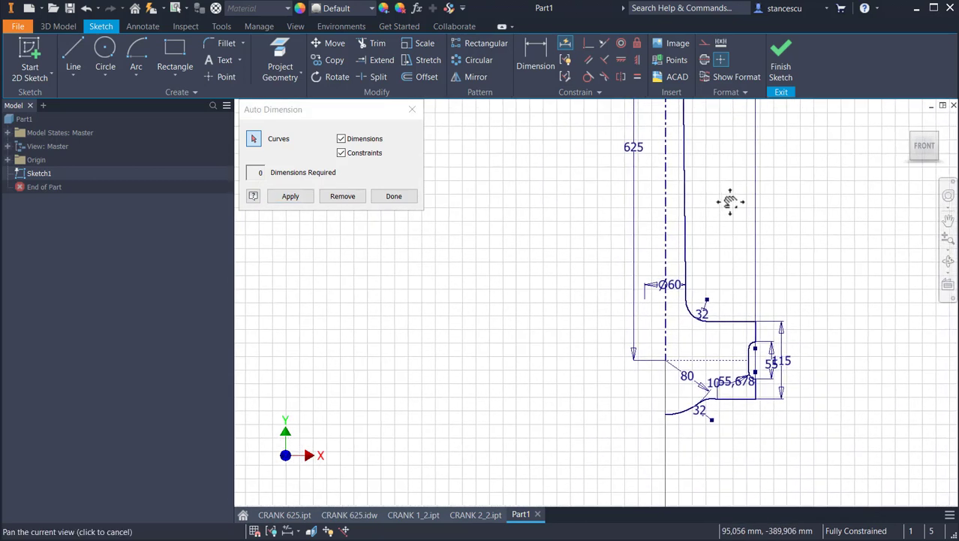
{"action": "scroll", "coordinate": [740, 330], "scroll_direction": "up", "scroll_amount": 3}
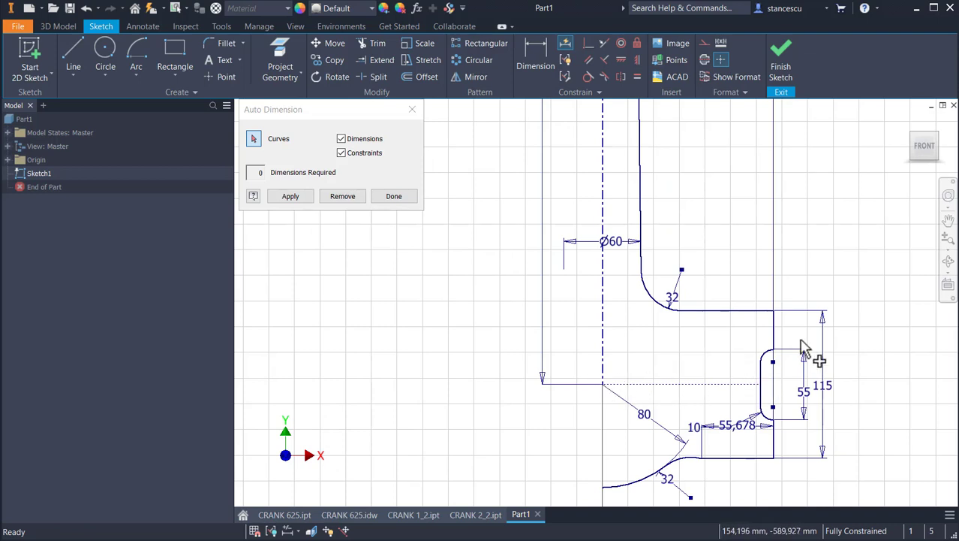
{"action": "left_click", "coordinate": [347, 197]}
{"action": "left_click", "coordinate": [394, 196]}
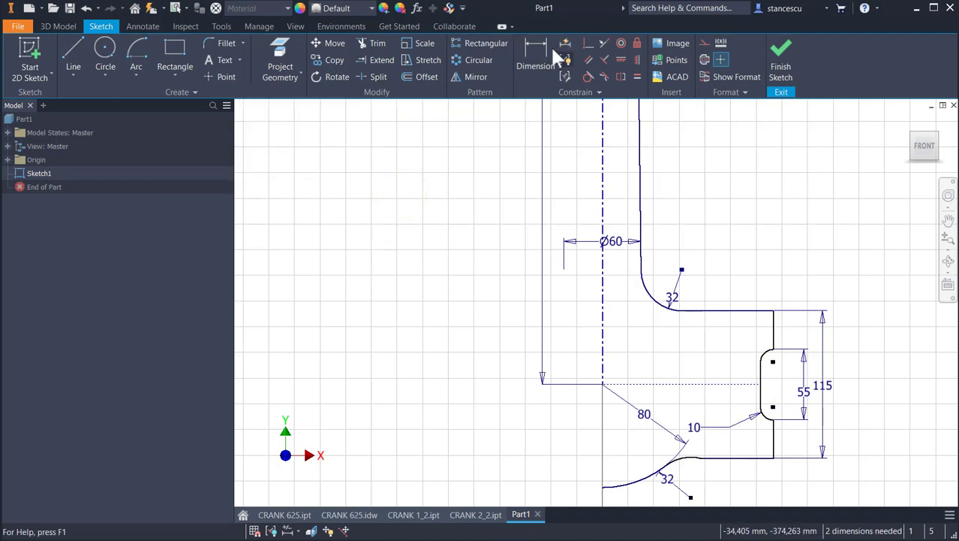
Dimension the big end's outer vertical line above the notch as a 175 mm diameter about the centerline.
{"action": "left_click", "coordinate": [535, 56]}
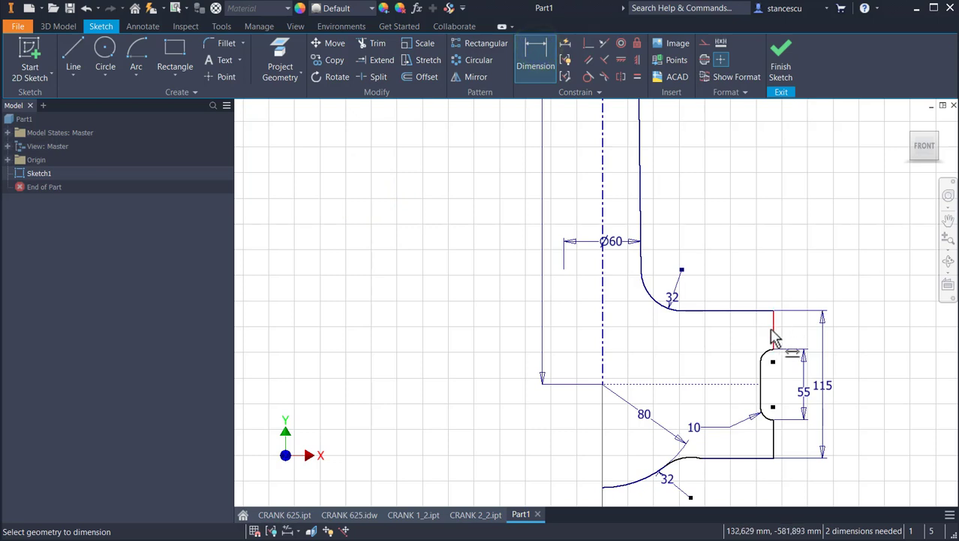
{"action": "left_click", "coordinate": [774, 334]}
{"action": "left_click", "coordinate": [602, 331]}
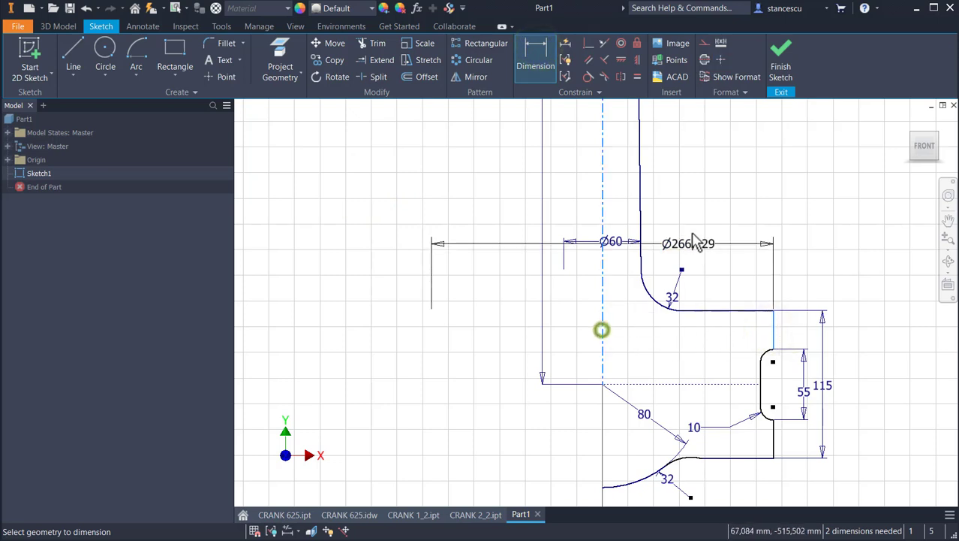
{"action": "left_click", "coordinate": [696, 186]}
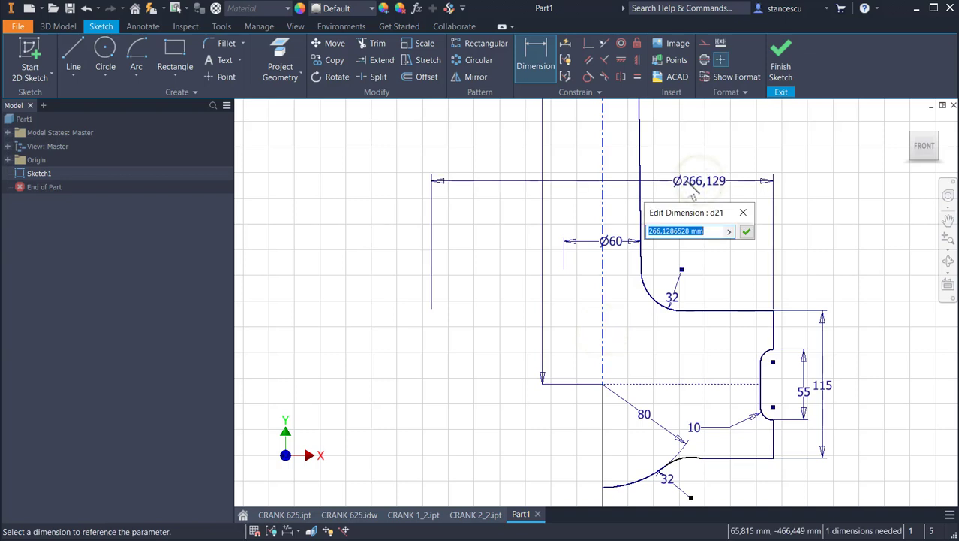
{"action": "type", "text": "175"}
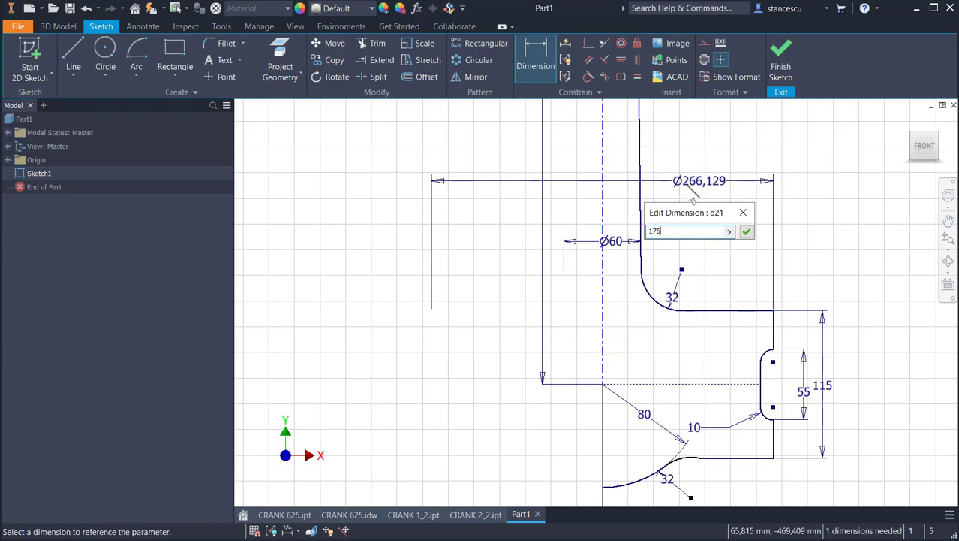
{"action": "key", "text": "Return"}
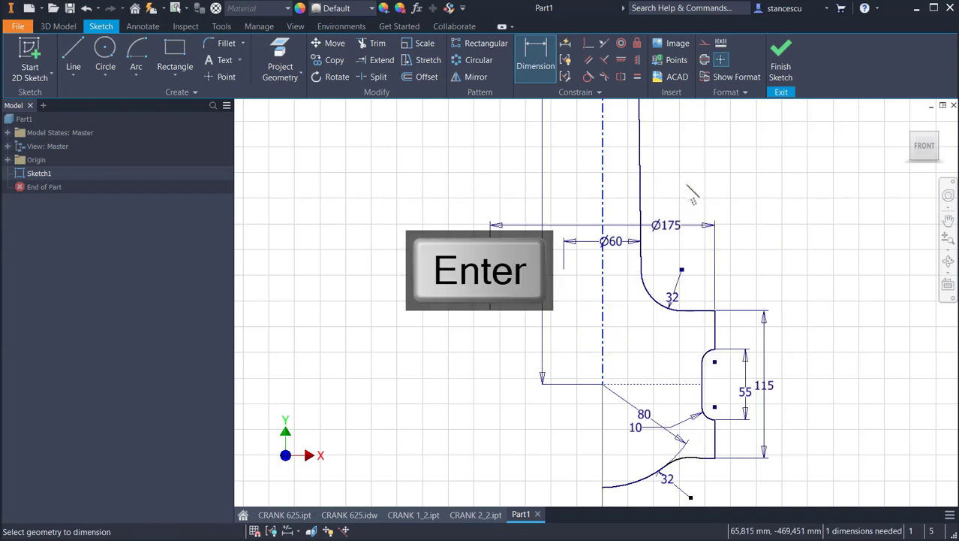
Add a driven diameter dimension from the notch's inner vertical line about the centerline.
{"action": "left_click", "coordinate": [702, 379]}
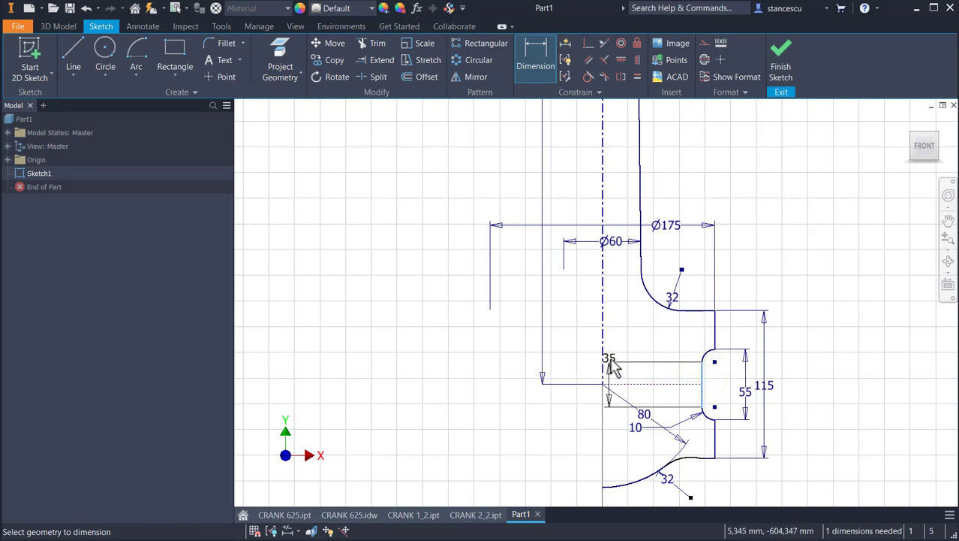
{"action": "left_click", "coordinate": [602, 371]}
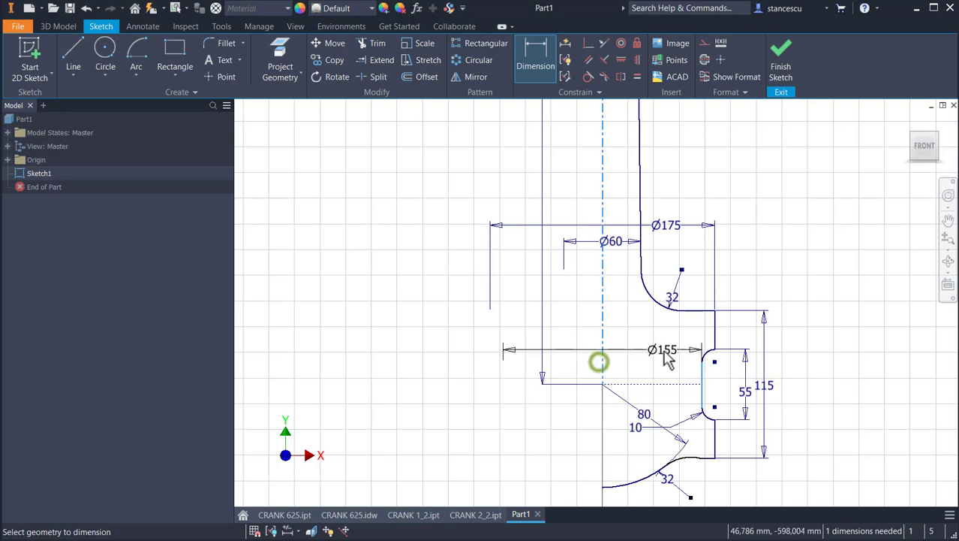
{"action": "left_click", "coordinate": [626, 368]}
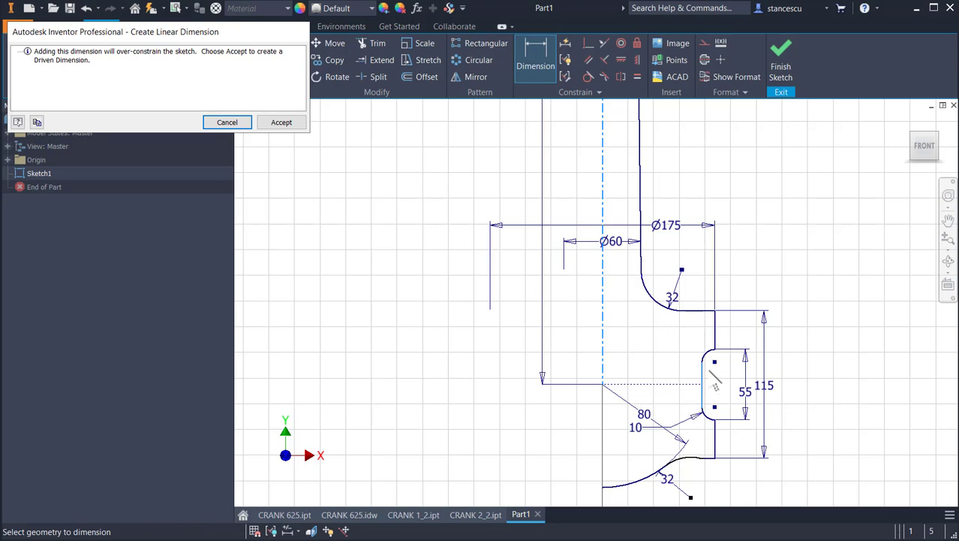
{"action": "left_click", "coordinate": [293, 123]}
{"action": "scroll", "coordinate": [634, 373], "scroll_direction": "down", "scroll_amount": 3}
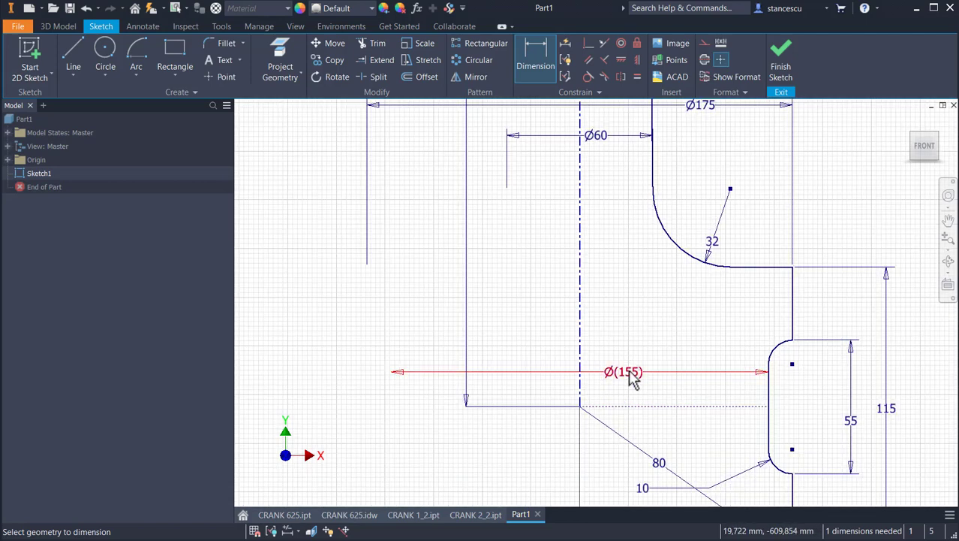
Delete the coincident constraint tying the notch's lower arc centre to the big end's outer vertical line.
{"action": "middle_click_drag", "start_coordinate": [635, 379], "coordinate": [622, 293]}
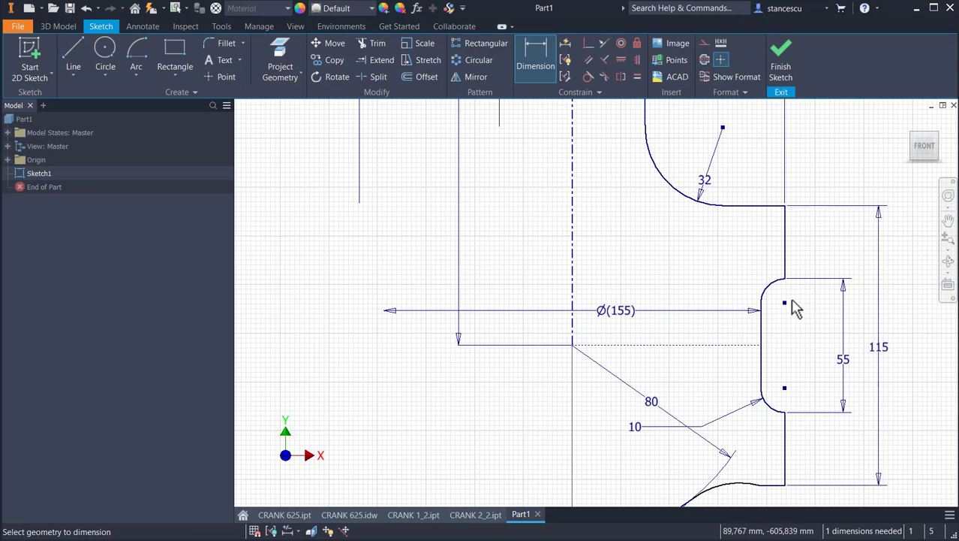
{"action": "key", "text": "Escape"}
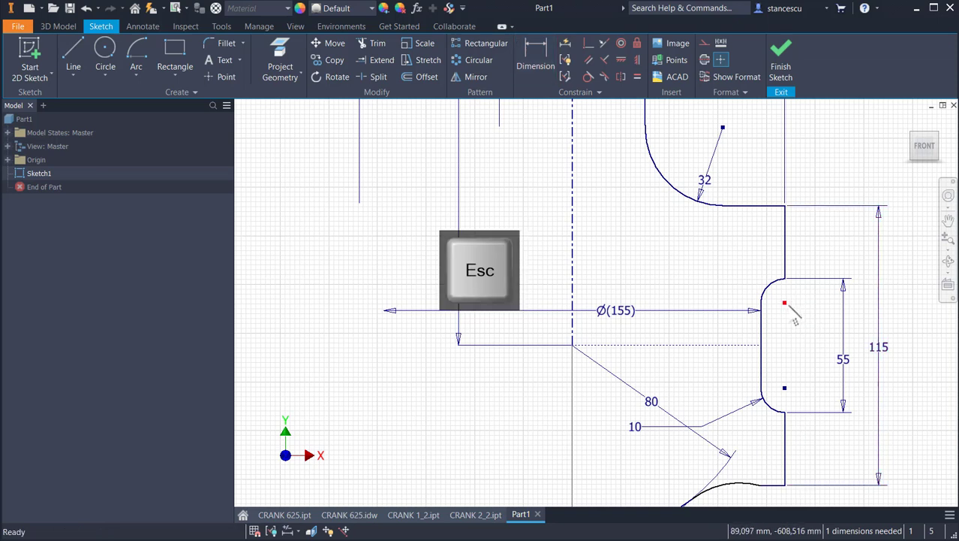
{"action": "left_click", "coordinate": [784, 303]}
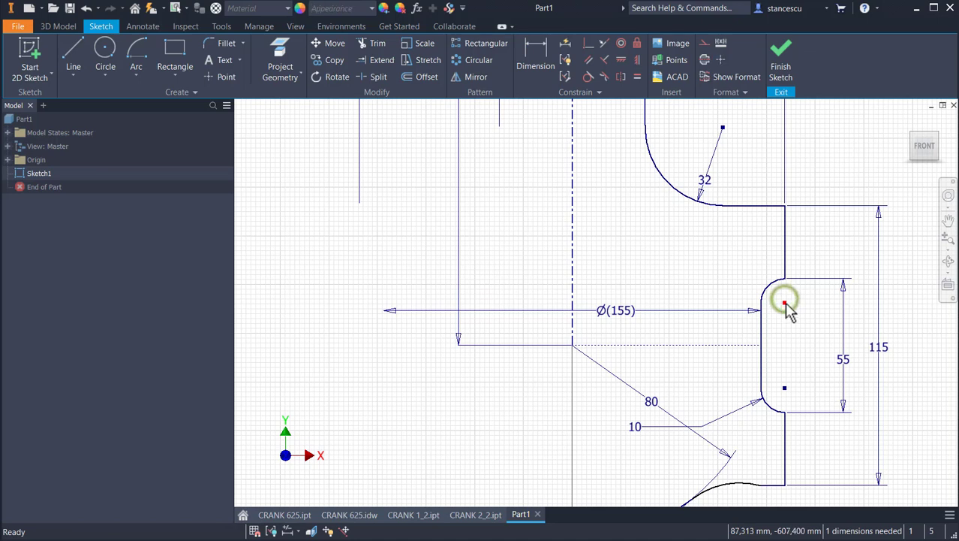
{"action": "left_click", "coordinate": [788, 399]}
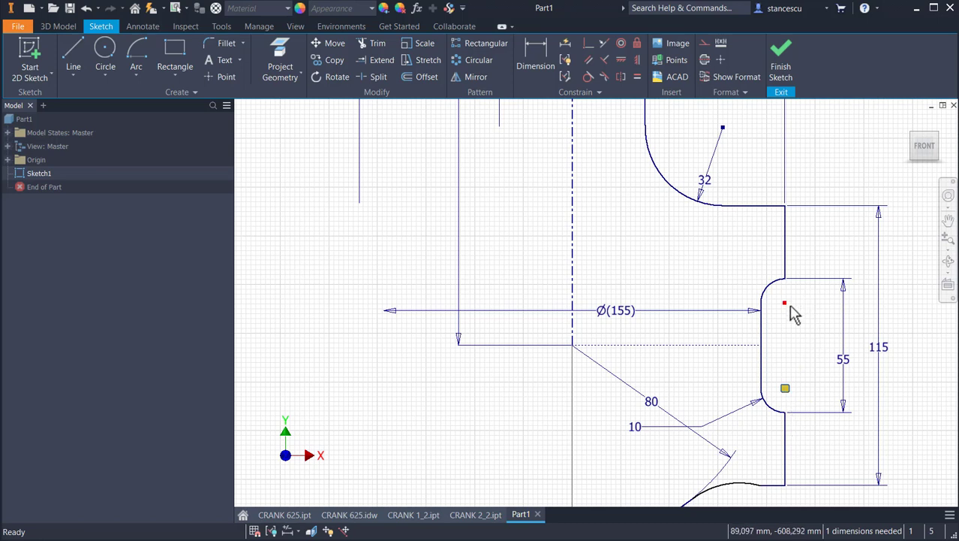
{"action": "left_click", "coordinate": [786, 304]}
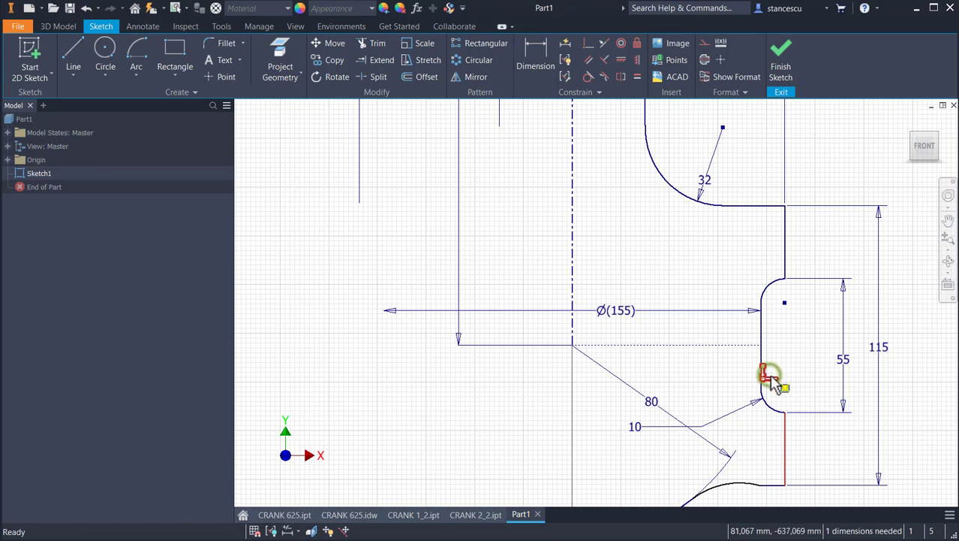
{"action": "key", "text": "Delete"}
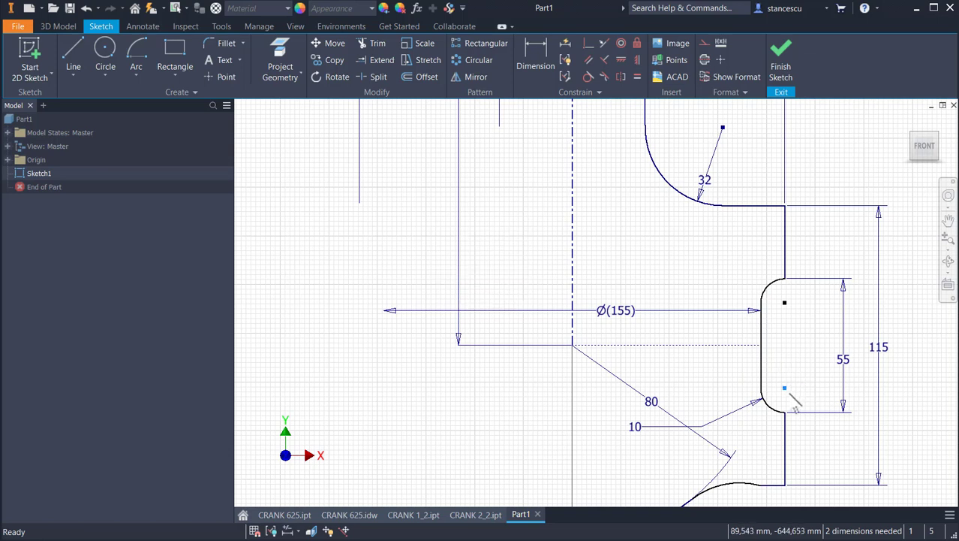
{"action": "left_click", "coordinate": [784, 389]}
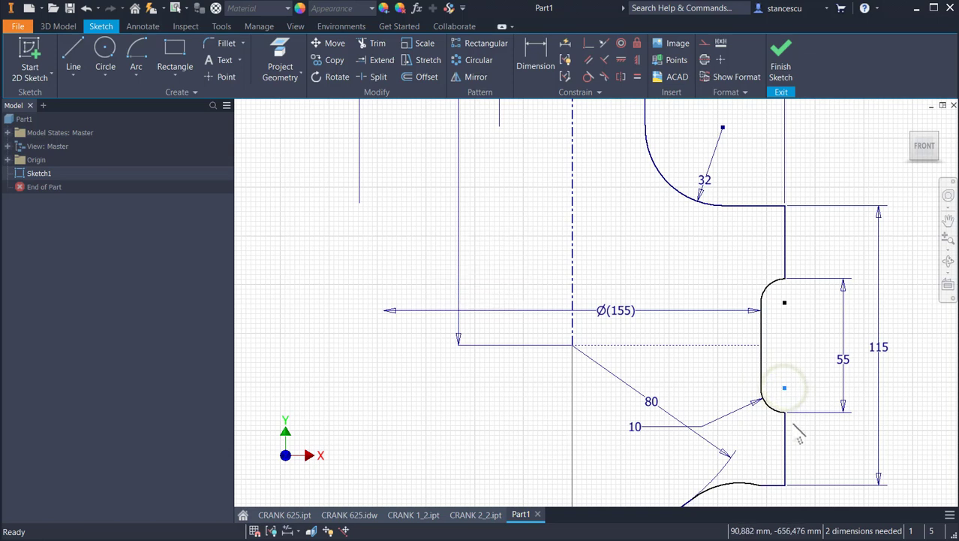
{"action": "left_click", "coordinate": [784, 302]}
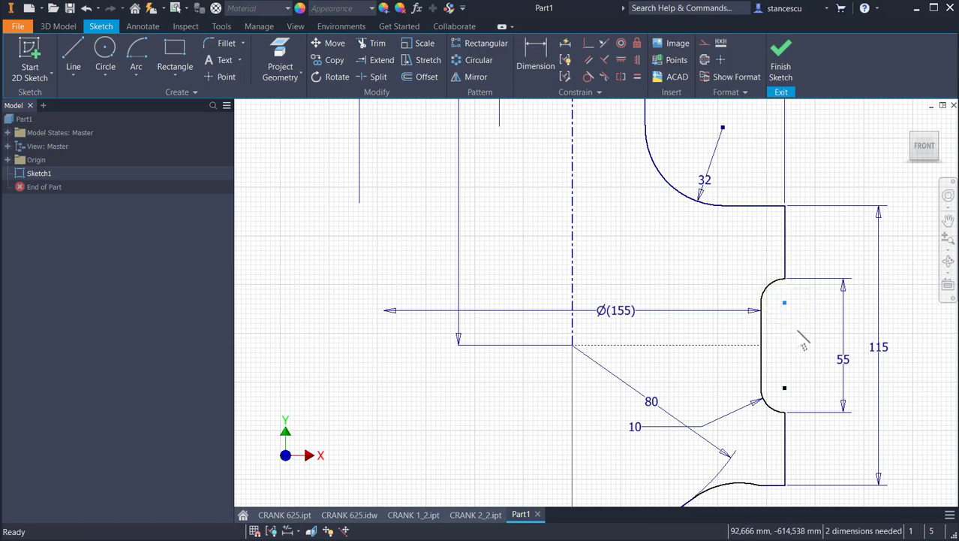
Convert the notch's driven 155 mm diameter dimension into a driving dimension.
{"action": "left_click", "coordinate": [620, 318]}
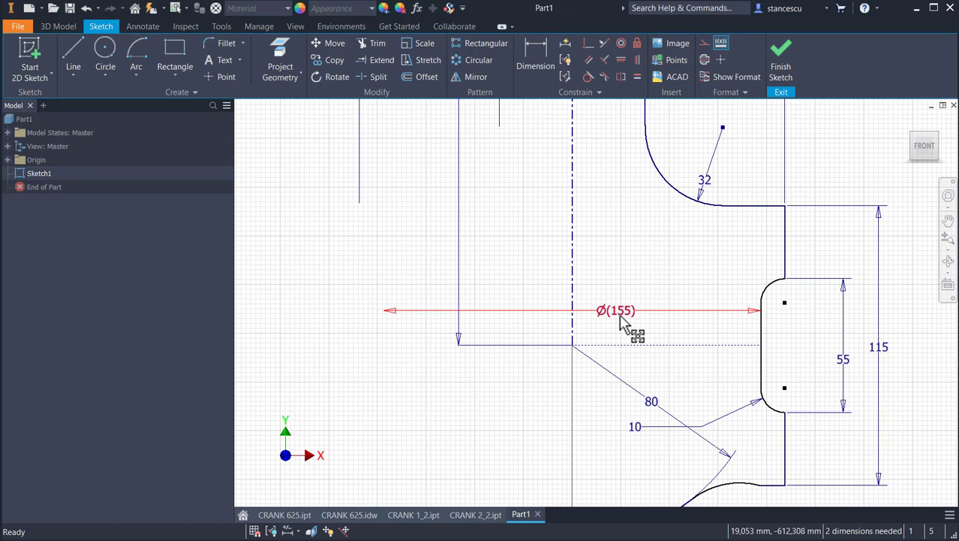
{"action": "left_click", "coordinate": [621, 318]}
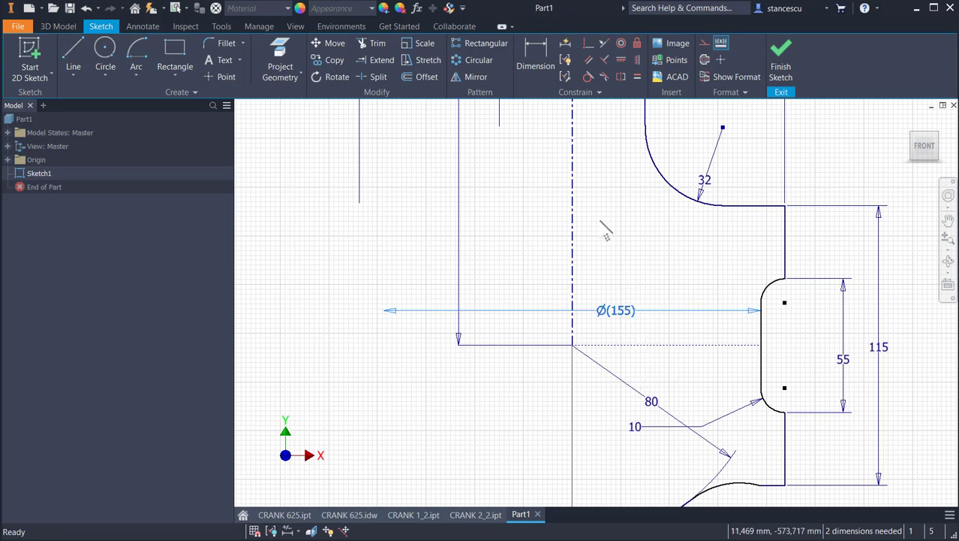
{"action": "left_click", "coordinate": [720, 45]}
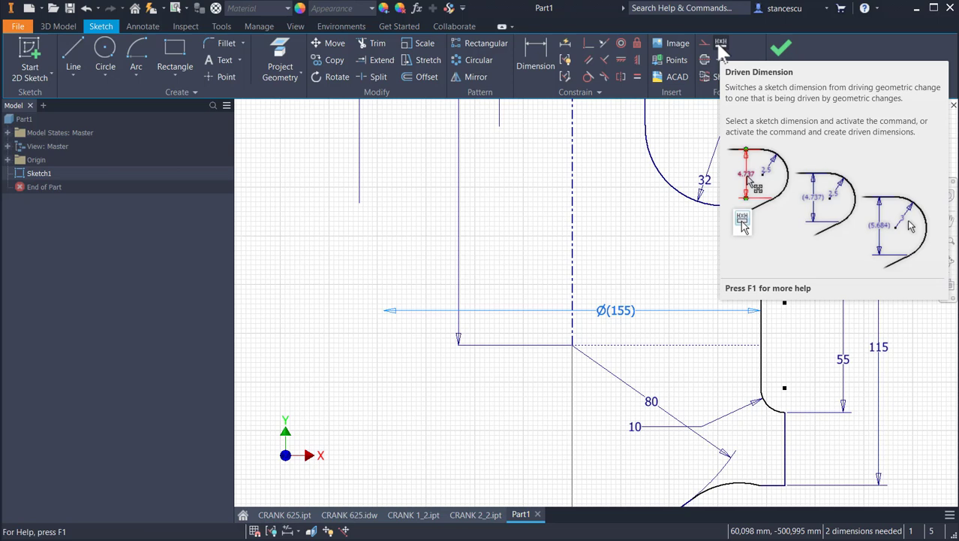
{"action": "left_click", "coordinate": [717, 42]}
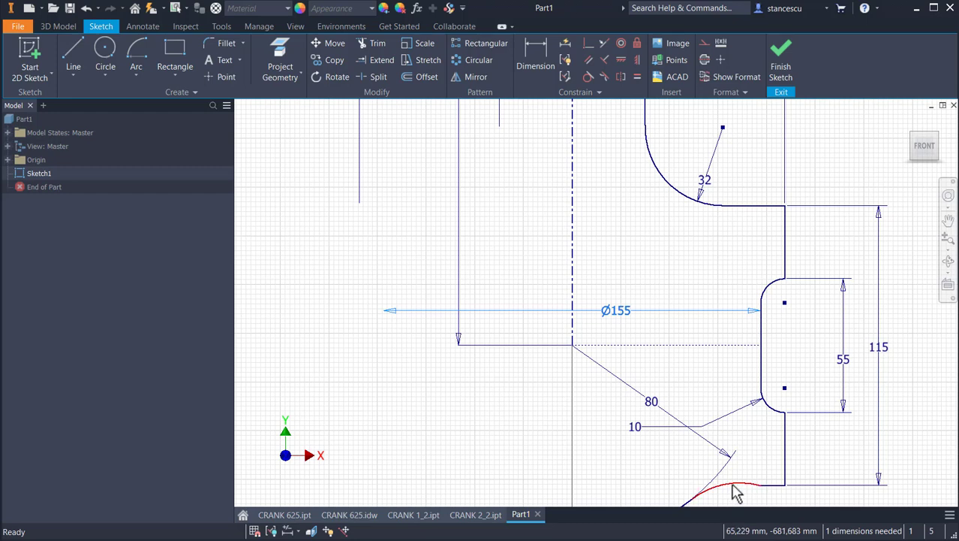
Make the 32 mm arc at the big end's bottom tangent to the adjoining horizontal line.
{"action": "middle_click_drag", "start_coordinate": [773, 459], "coordinate": [781, 343]}
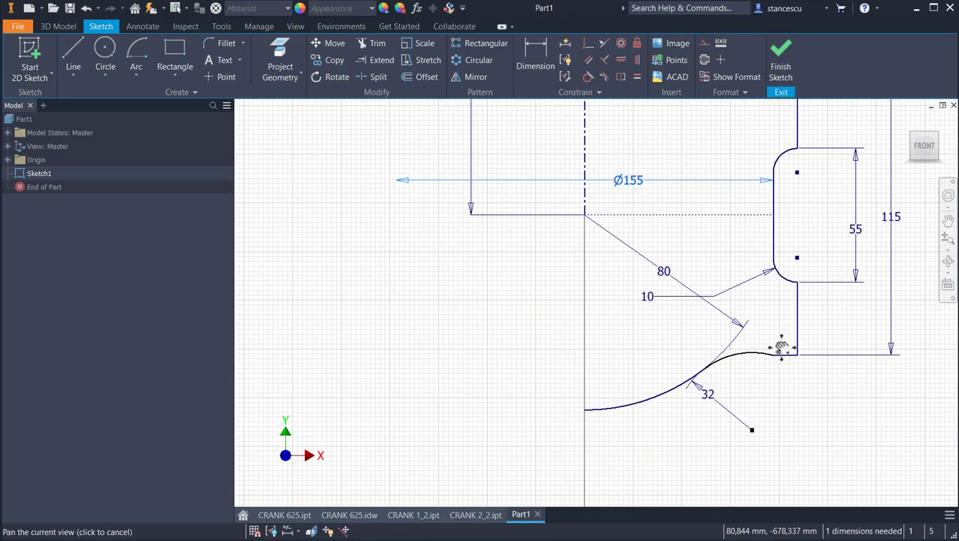
{"action": "left_click", "coordinate": [589, 76]}
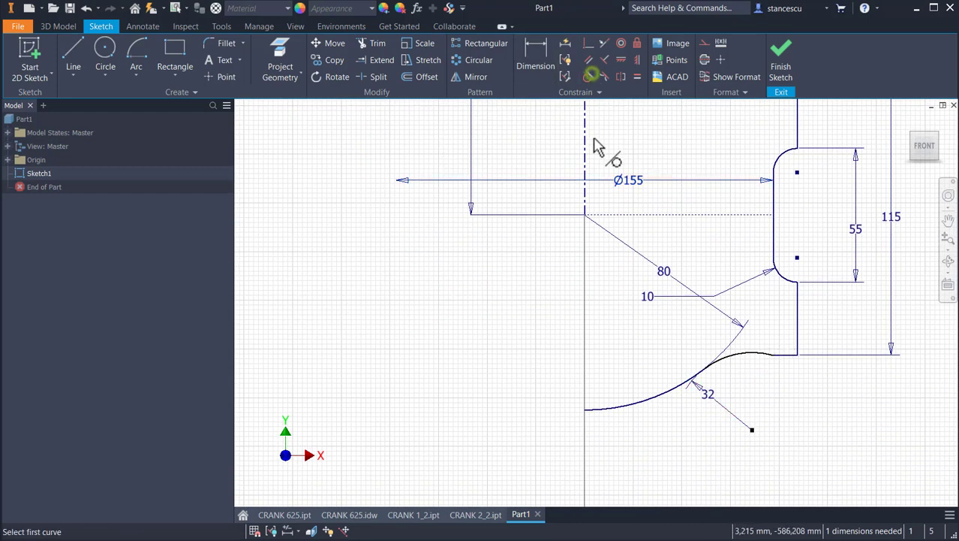
{"action": "left_click", "coordinate": [736, 353]}
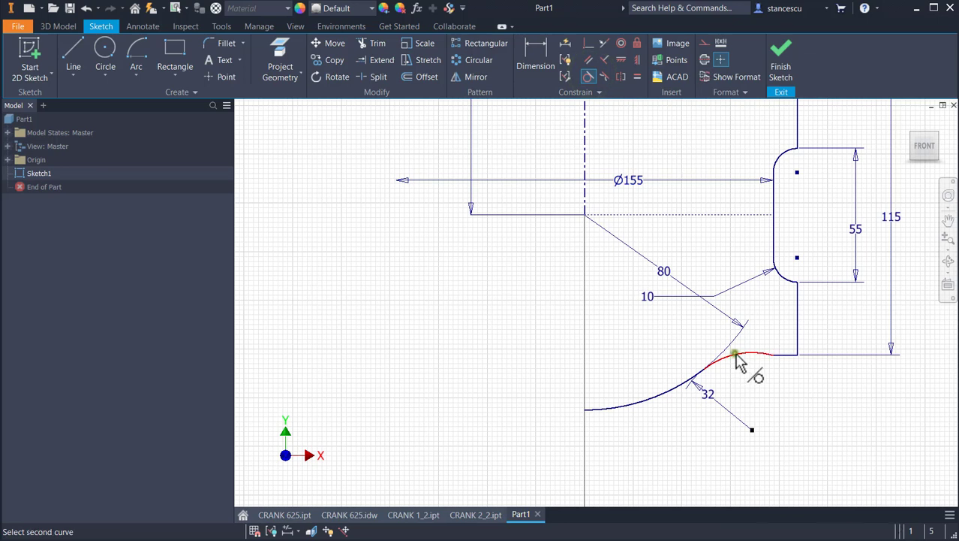
{"action": "left_click", "coordinate": [794, 355]}
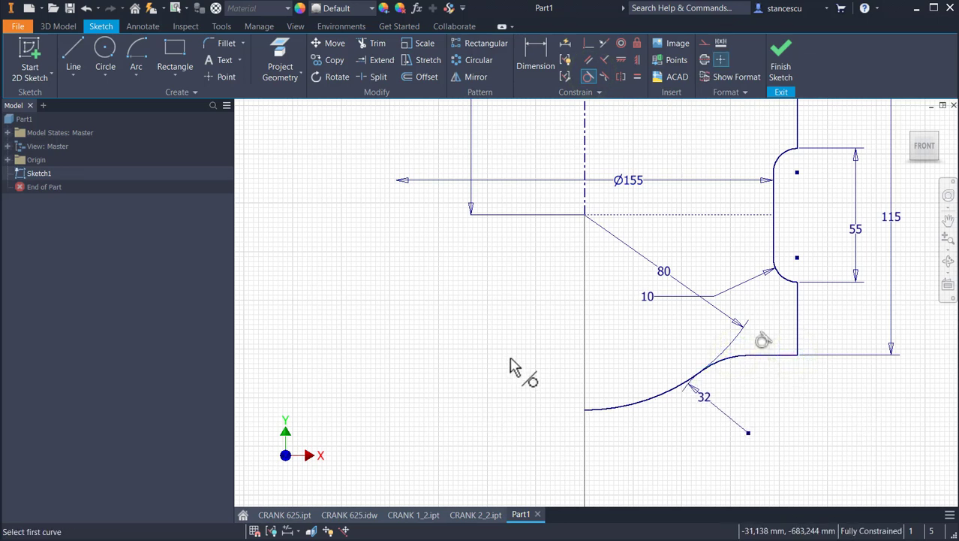
Try to extend the 625 mm centerline down to the end of the big end's 80 mm arc.
{"action": "left_click", "coordinate": [375, 59]}
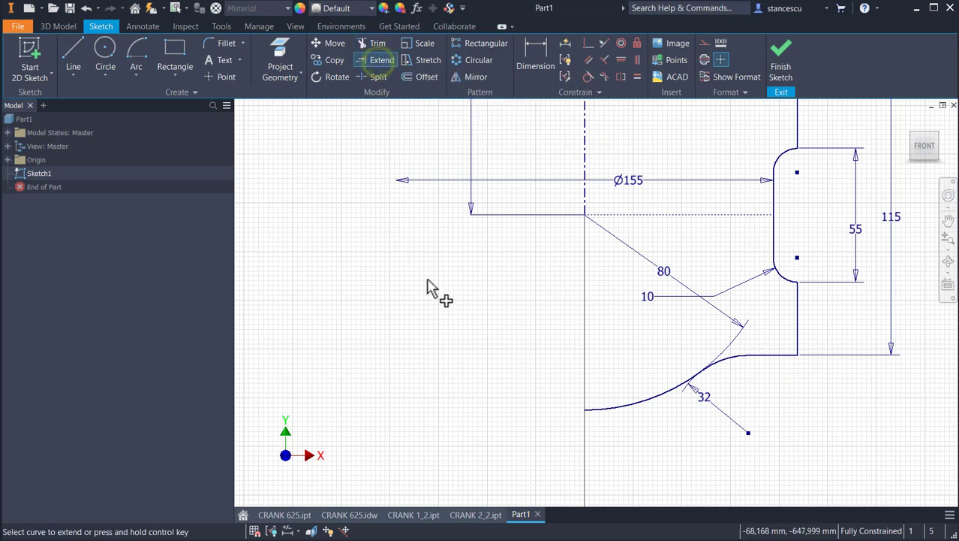
{"action": "left_click", "coordinate": [583, 210]}
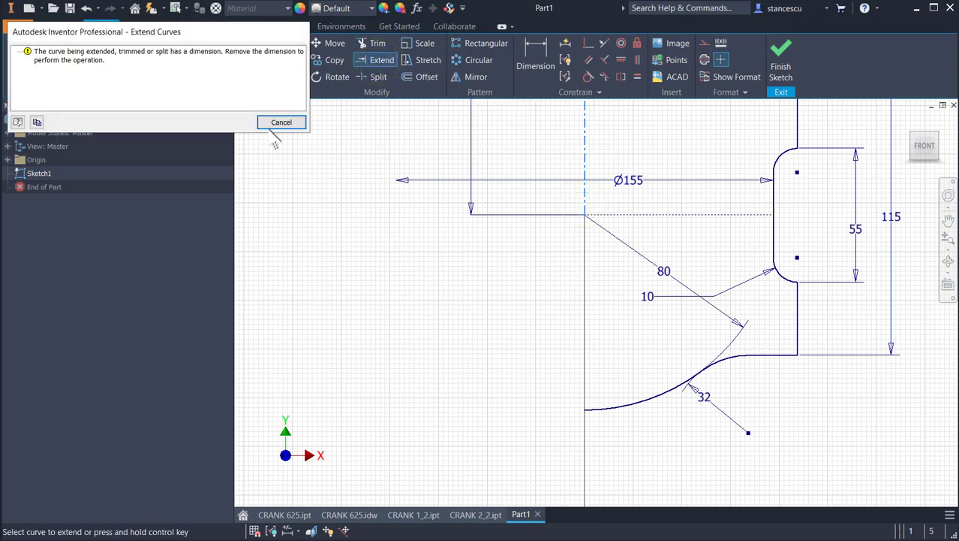
{"action": "left_click", "coordinate": [287, 122]}
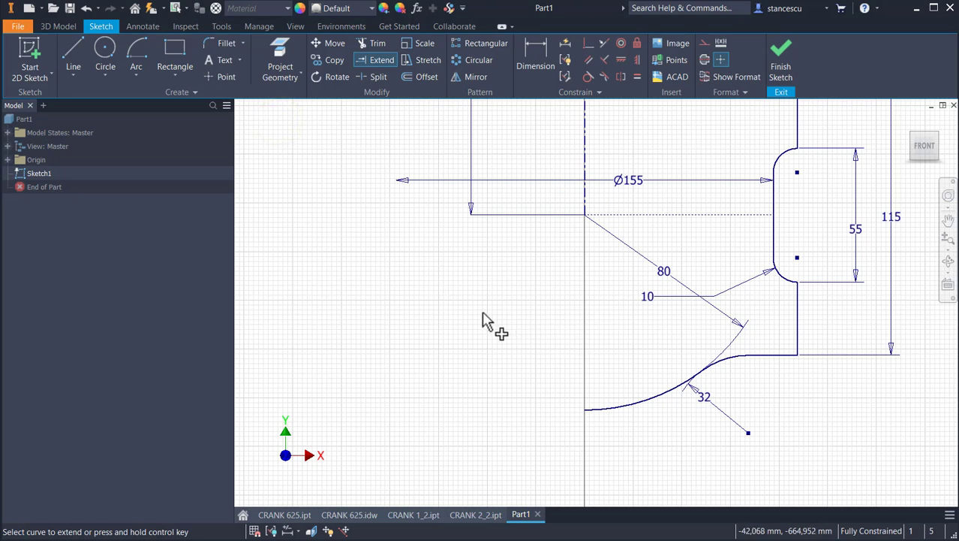
Draw a centerline segment from the lower end of the 80 mm arc up to the arc's centre.
{"action": "left_click", "coordinate": [76, 48]}
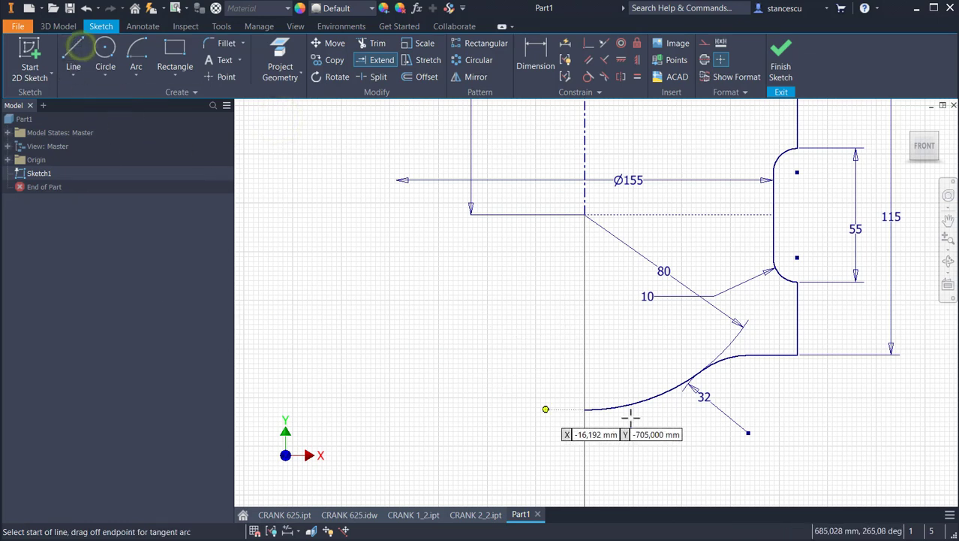
{"action": "left_click", "coordinate": [585, 409]}
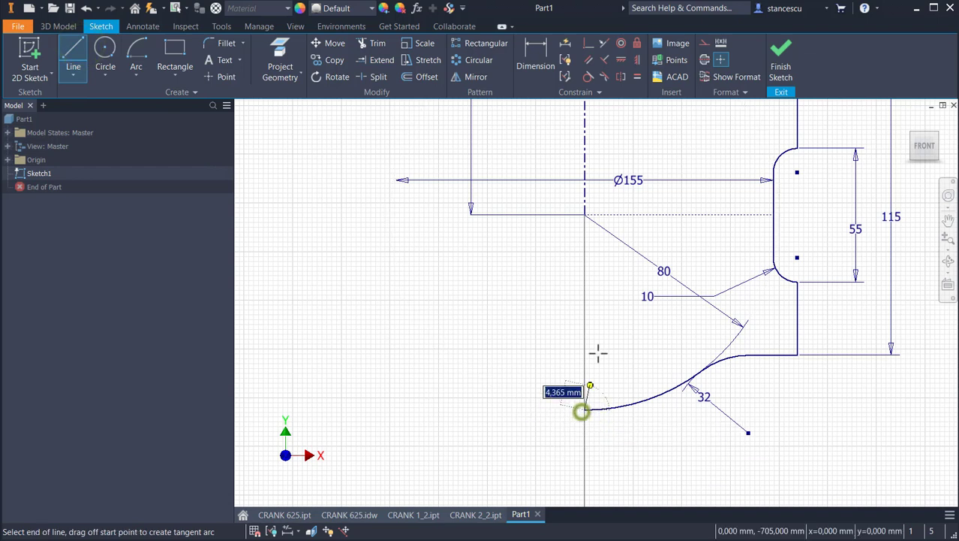
{"action": "left_click", "coordinate": [704, 59]}
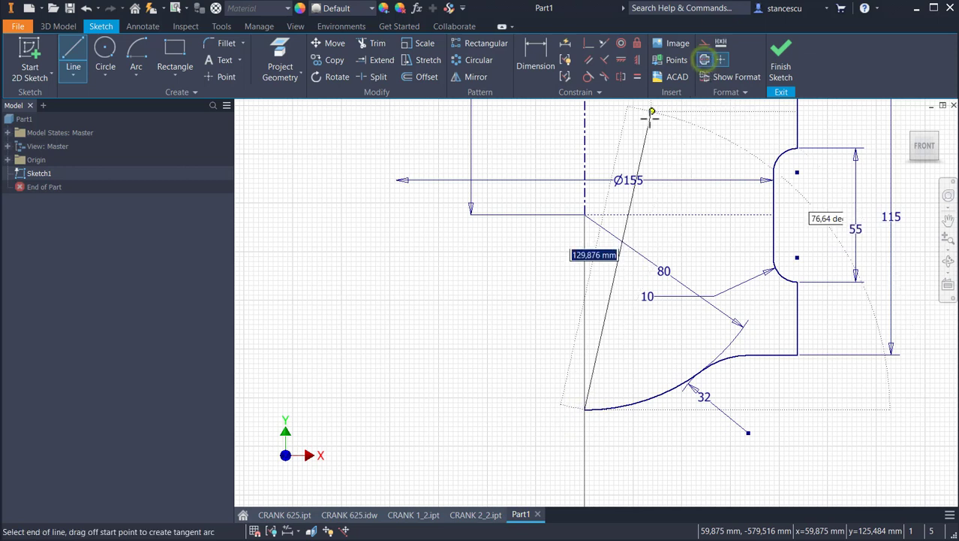
{"action": "double_click", "coordinate": [584, 216]}
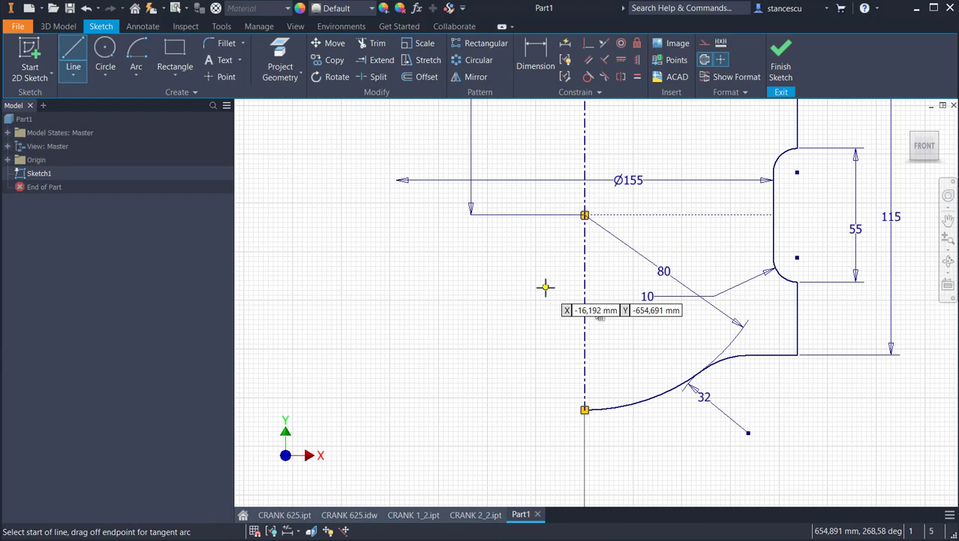
Draw a centerline segment from the top of the head's 50 mm arc down to the arc's centre.
{"action": "key", "text": "Home"}
{"action": "scroll", "coordinate": [598, 153], "scroll_direction": "up", "scroll_amount": 5}
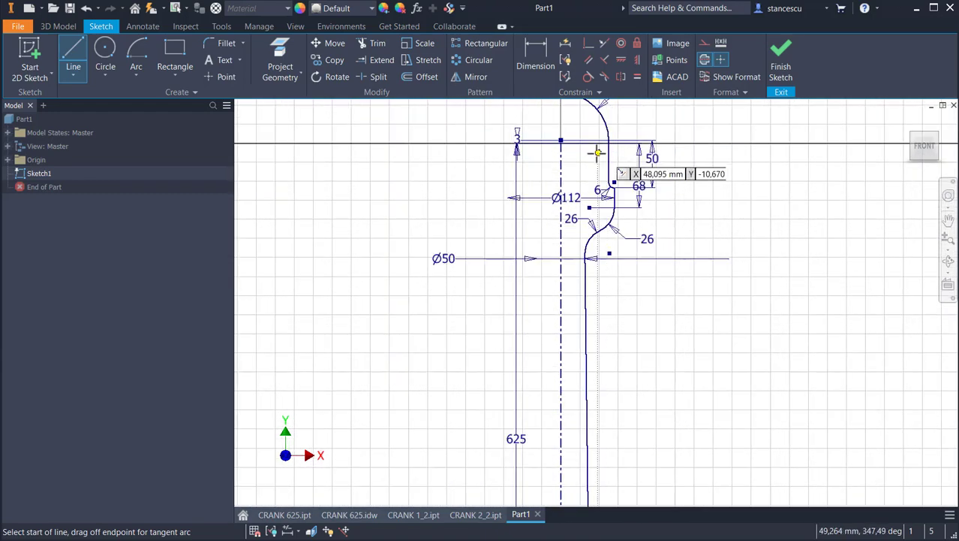
{"action": "middle_click_drag", "start_coordinate": [597, 153], "coordinate": [632, 278]}
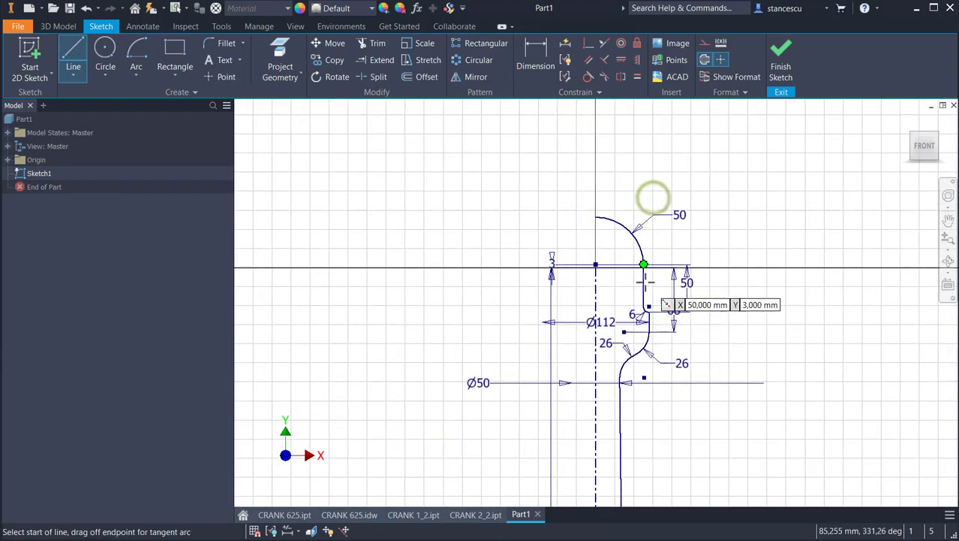
{"action": "left_click", "coordinate": [595, 217]}
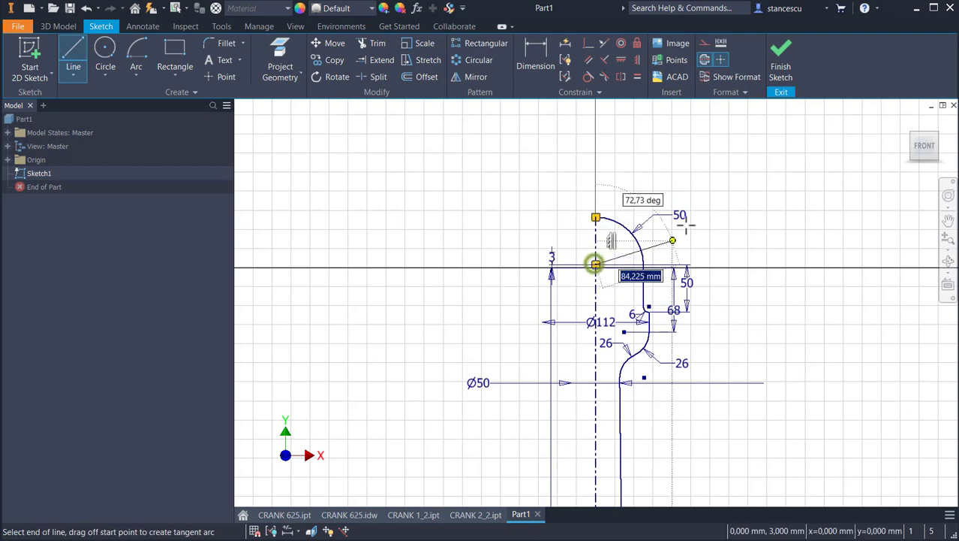
{"action": "key", "text": "Escape"}
{"action": "scroll", "coordinate": [635, 204], "scroll_direction": "down", "scroll_amount": 5}
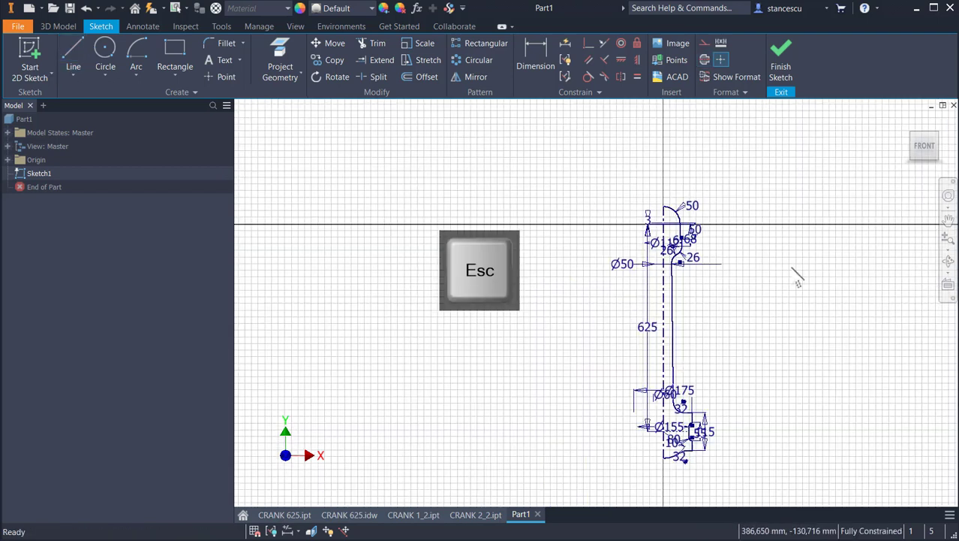
{"action": "key", "text": "Home"}
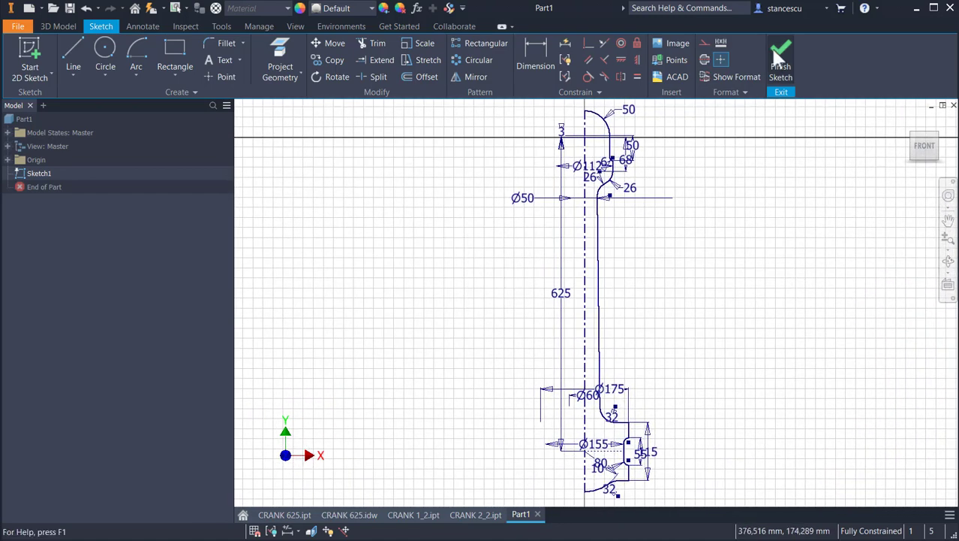
{"action": "left_click", "coordinate": [779, 59]}
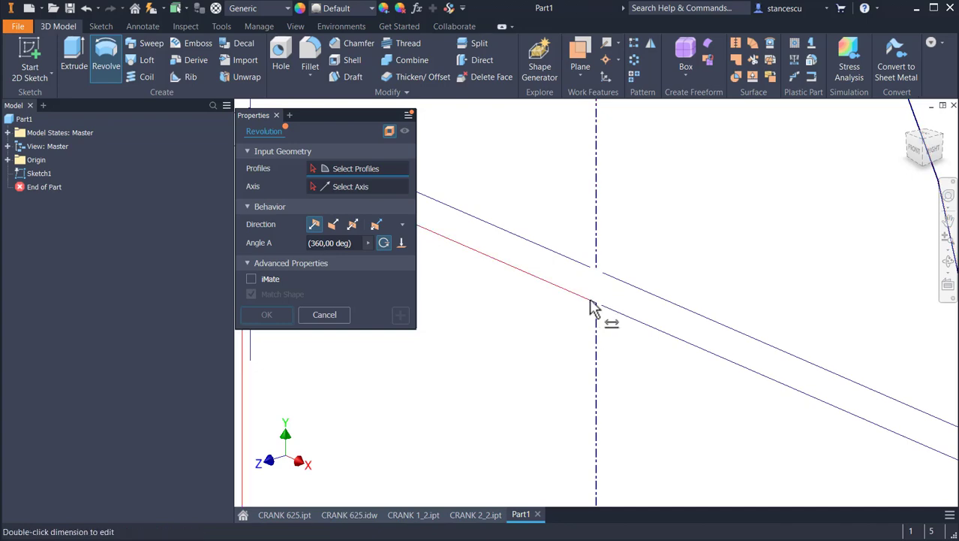
{"action": "left_click", "coordinate": [324, 315]}
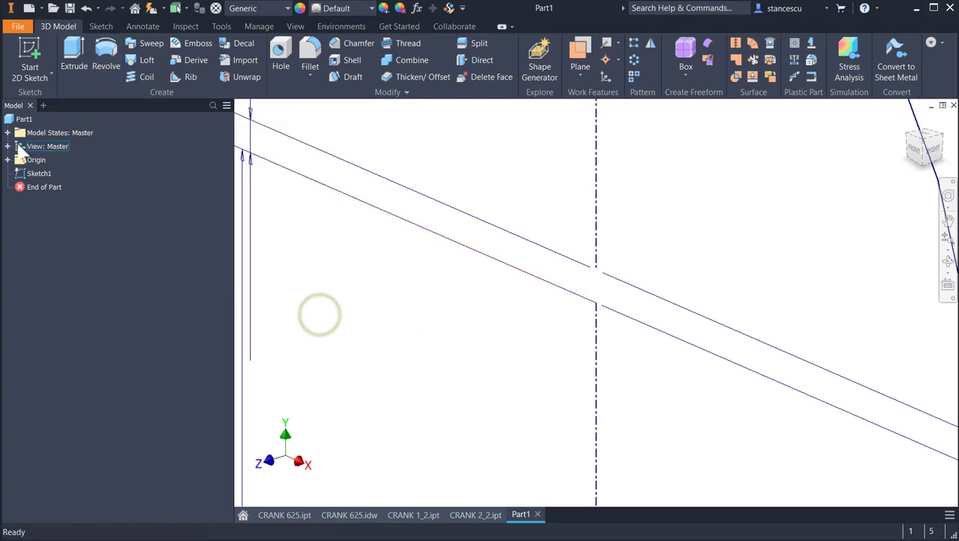
{"action": "double_click", "coordinate": [36, 177]}
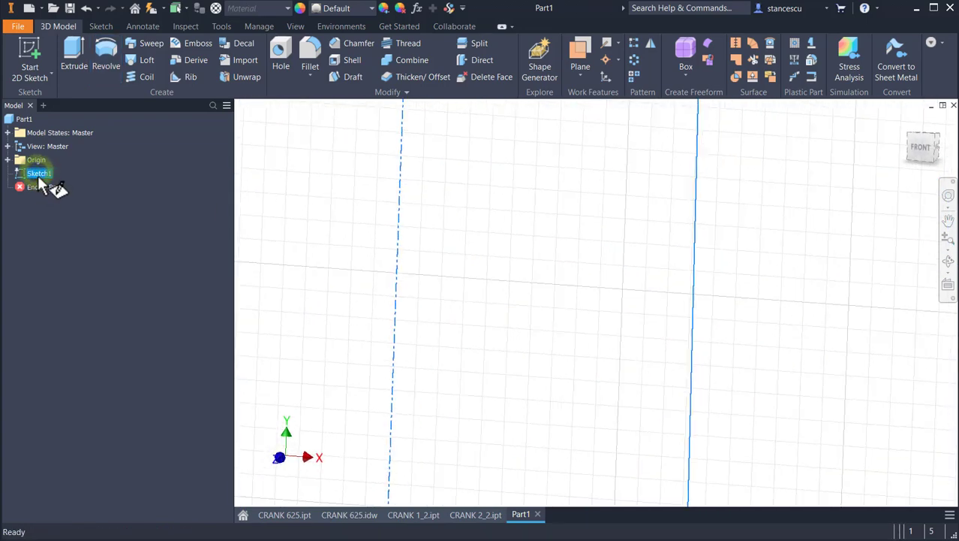
Draw a 3 mm centerline segment from the centre of the head's 50 mm arc down to the origin and finish the sketch.
{"action": "scroll", "coordinate": [431, 163], "scroll_direction": "up", "scroll_amount": 2}
{"action": "middle_click_drag", "start_coordinate": [445, 150], "coordinate": [577, 399]}
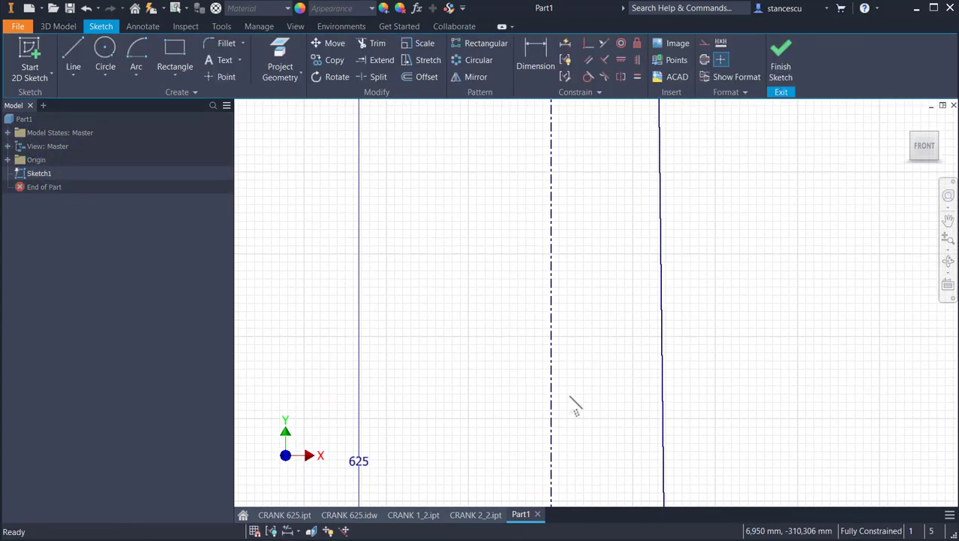
{"action": "middle_click_drag", "start_coordinate": [582, 177], "coordinate": [643, 503]}
{"action": "middle_click_drag", "start_coordinate": [652, 214], "coordinate": [640, 417]}
{"action": "middle_click_drag", "start_coordinate": [656, 293], "coordinate": [651, 487]}
{"action": "mouse_move", "coordinate": [630, 233]}
{"action": "middle_mouse_down"}
{"action": "mouse_move", "coordinate": [646, 295]}
{"action": "mouse_move", "coordinate": [631, 480]}
{"action": "middle_mouse_up"}
{"action": "scroll", "coordinate": [580, 229], "scroll_direction": "down", "scroll_amount": 3}
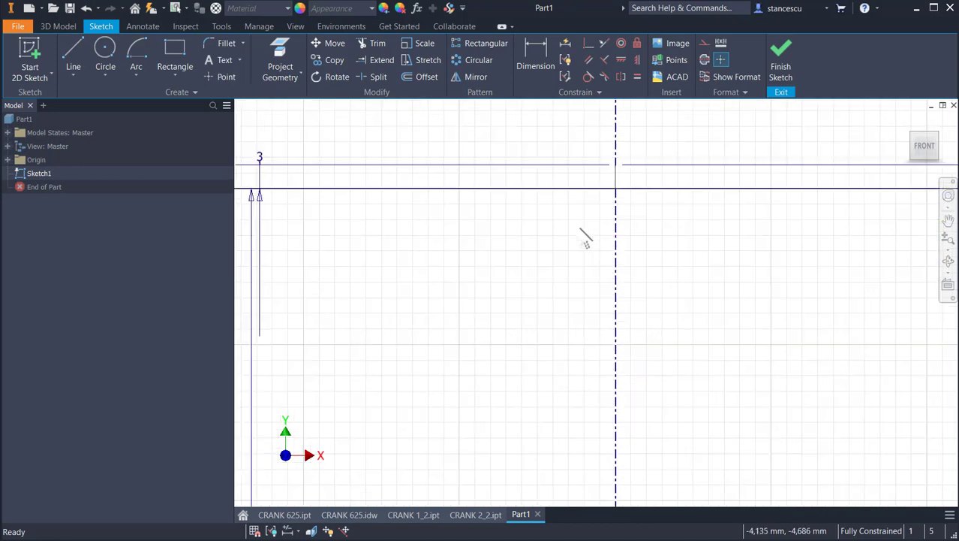
{"action": "middle_click_drag", "start_coordinate": [600, 250], "coordinate": [593, 331]}
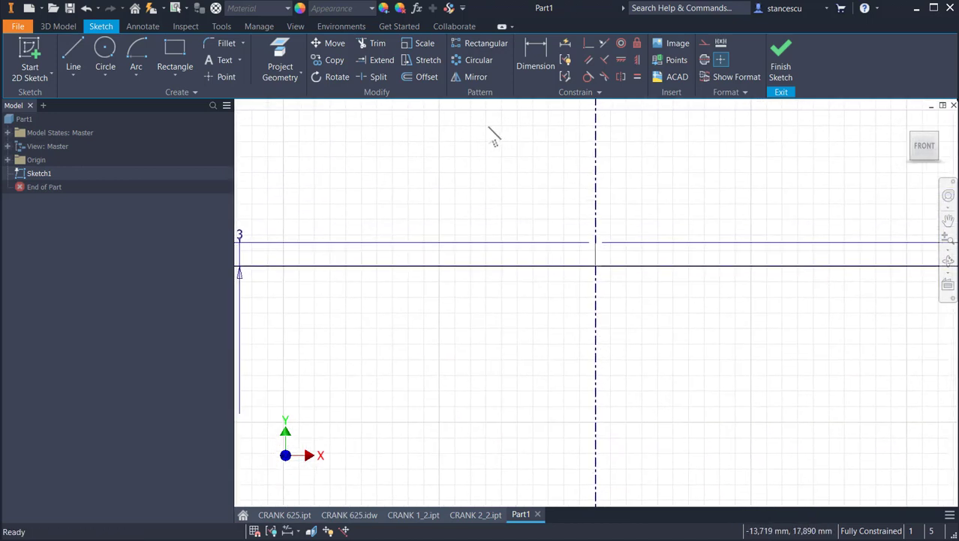
{"action": "left_click", "coordinate": [704, 60]}
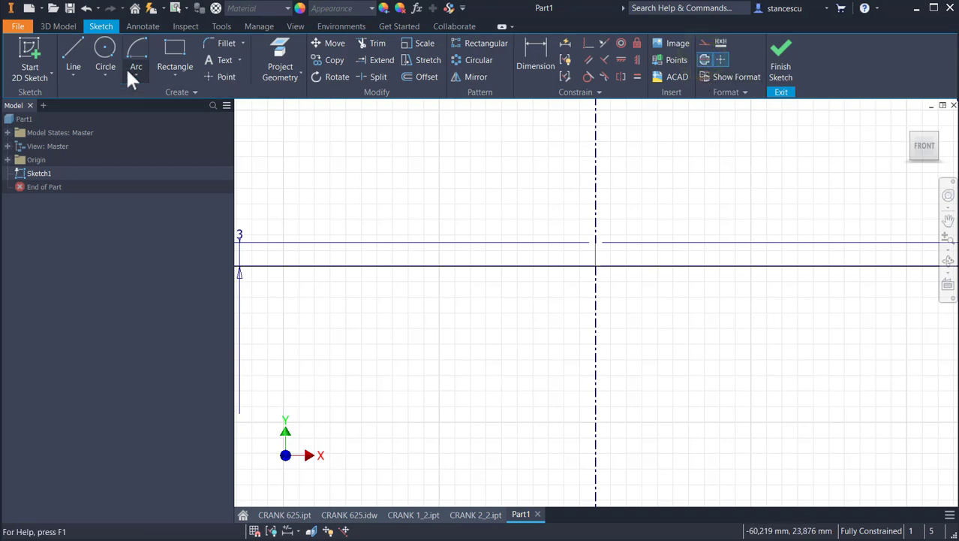
{"action": "left_click", "coordinate": [76, 56]}
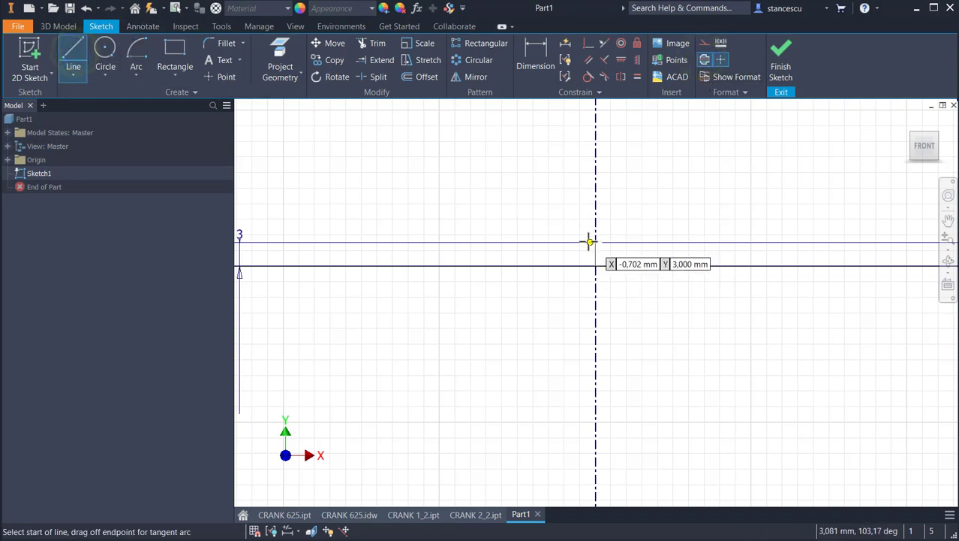
{"action": "left_click", "coordinate": [595, 242]}
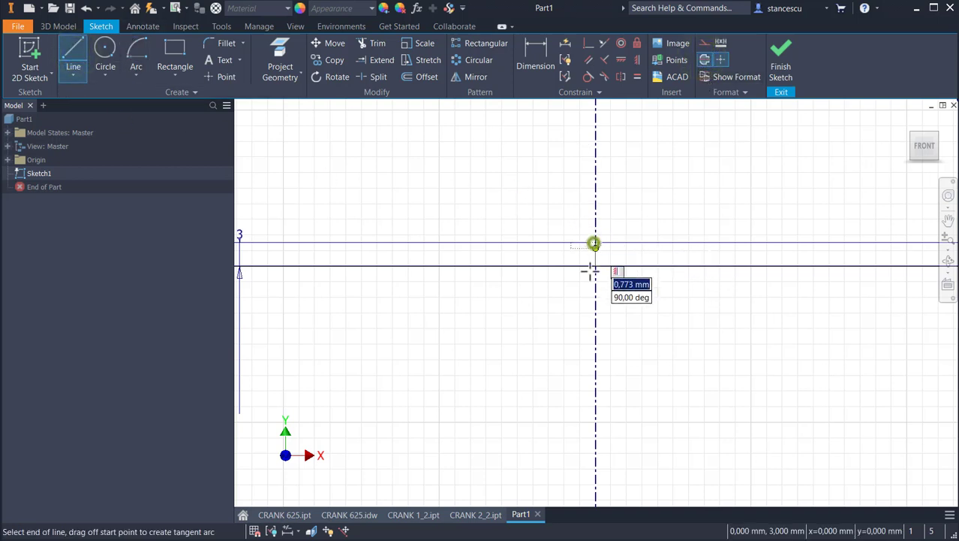
{"action": "left_click", "coordinate": [597, 265]}
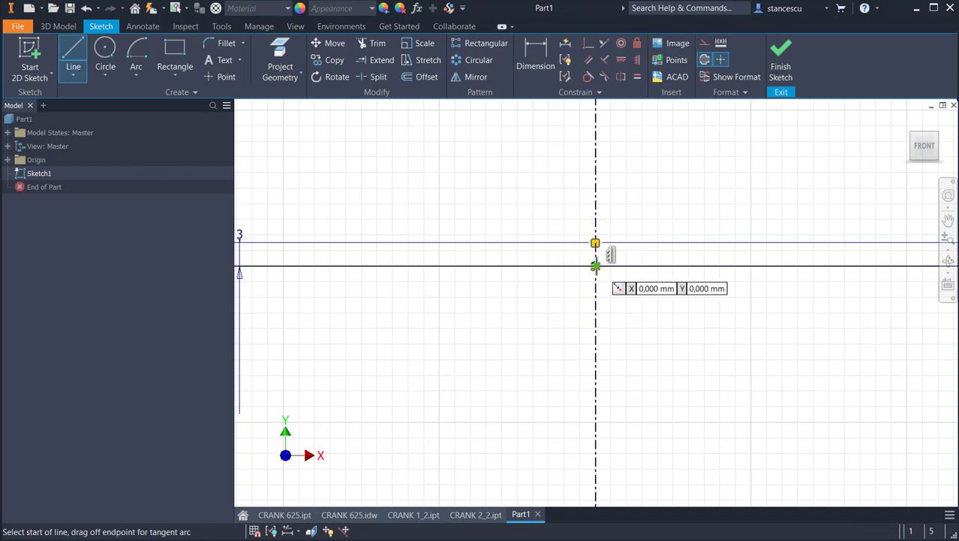
{"action": "key", "text": "Escape"}
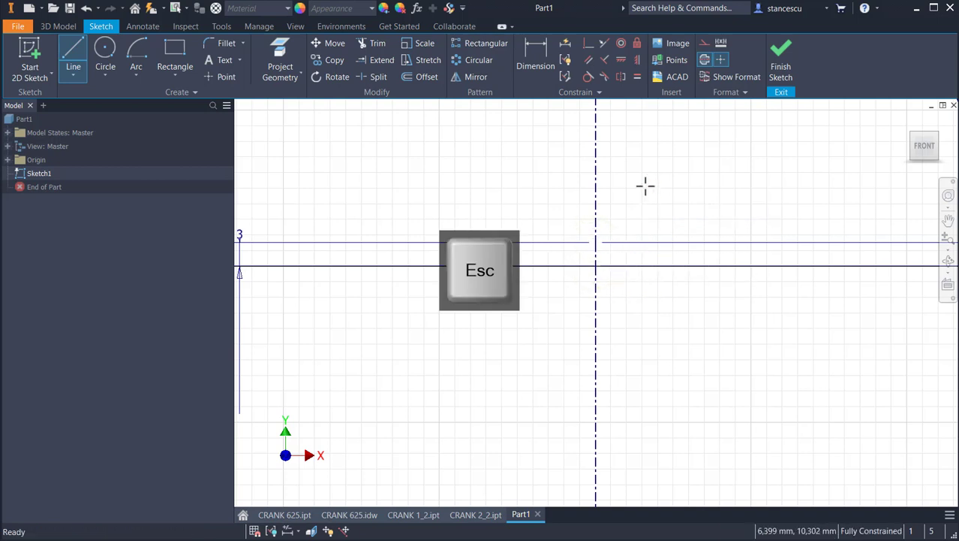
{"action": "left_click", "coordinate": [704, 60]}
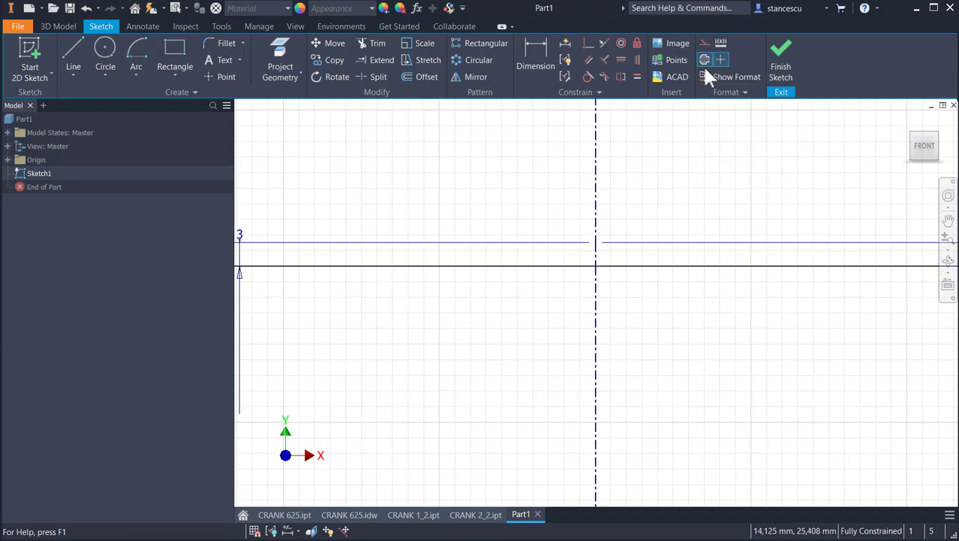
{"action": "left_click", "coordinate": [782, 54]}
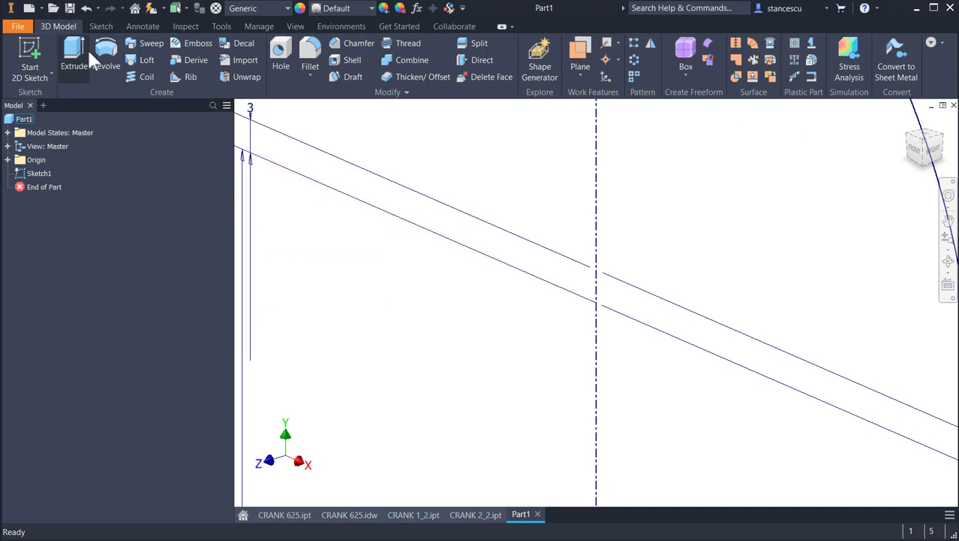
Revolve the closed half-profile a full 360 degrees about the 625 mm centerline to create the rod's solid body.
{"action": "left_click", "coordinate": [102, 59]}
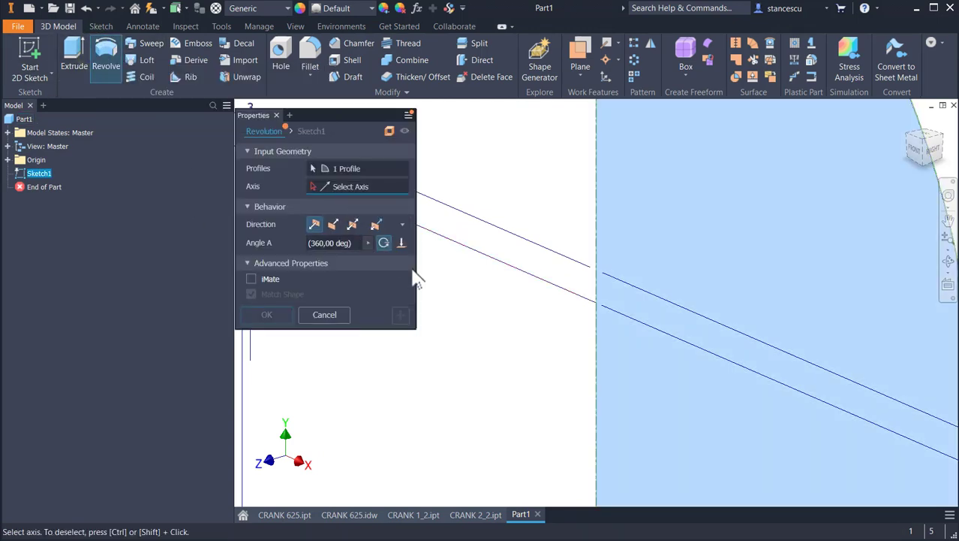
{"action": "scroll", "coordinate": [481, 330], "scroll_direction": "up", "scroll_amount": 2}
{"action": "scroll", "coordinate": [480, 331], "scroll_direction": "up", "scroll_amount": 3}
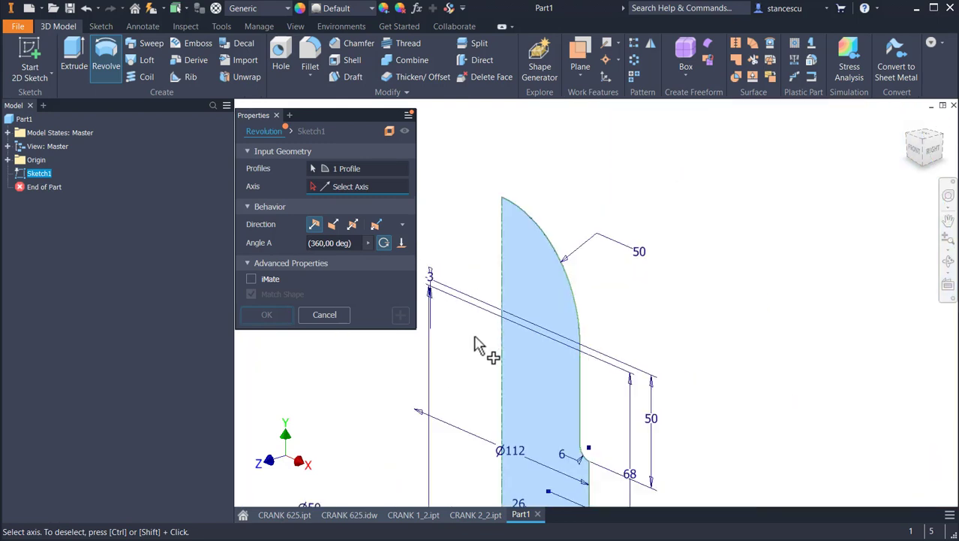
{"action": "scroll", "coordinate": [681, 242], "scroll_direction": "down", "scroll_amount": 3}
{"action": "scroll", "coordinate": [648, 300], "scroll_direction": "up", "scroll_amount": 2}
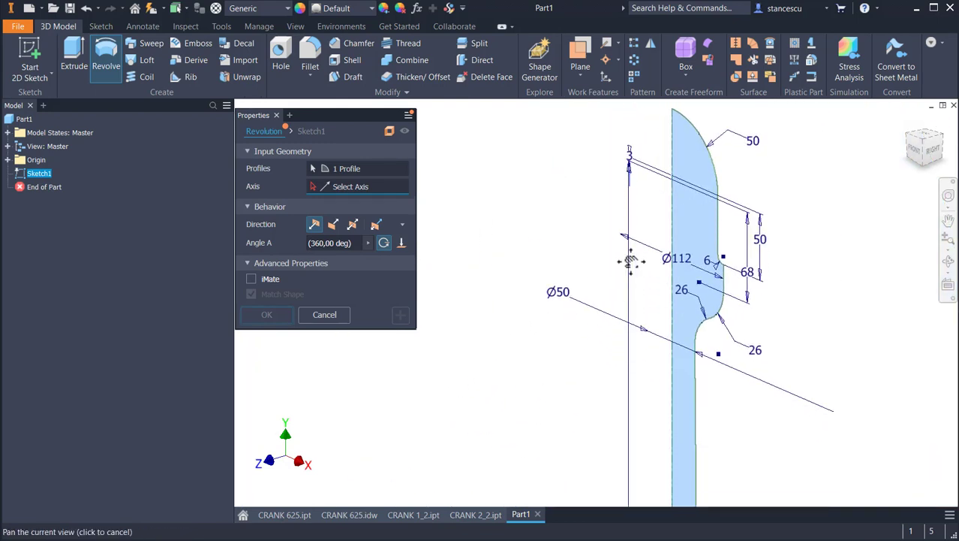
{"action": "scroll", "coordinate": [580, 329], "scroll_direction": "up", "scroll_amount": 2}
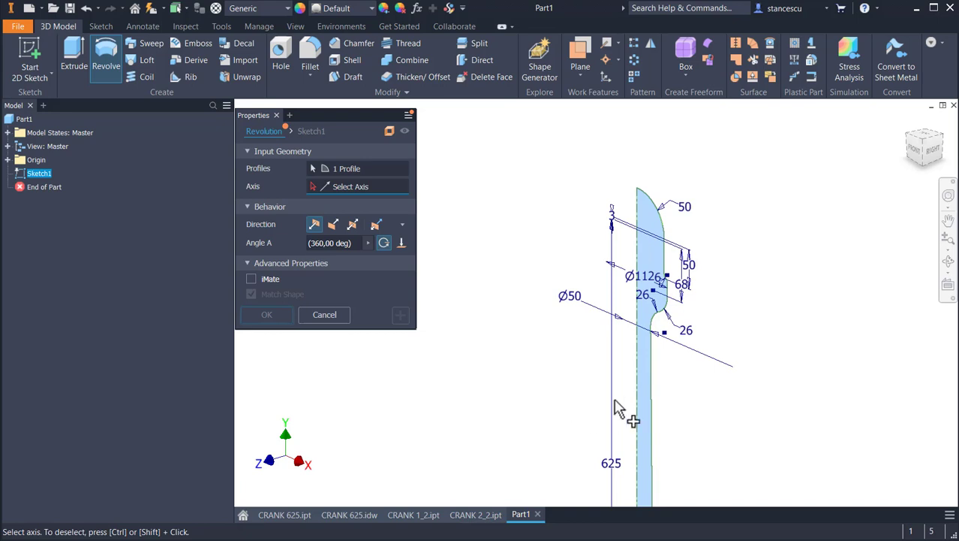
{"action": "left_click", "coordinate": [639, 418]}
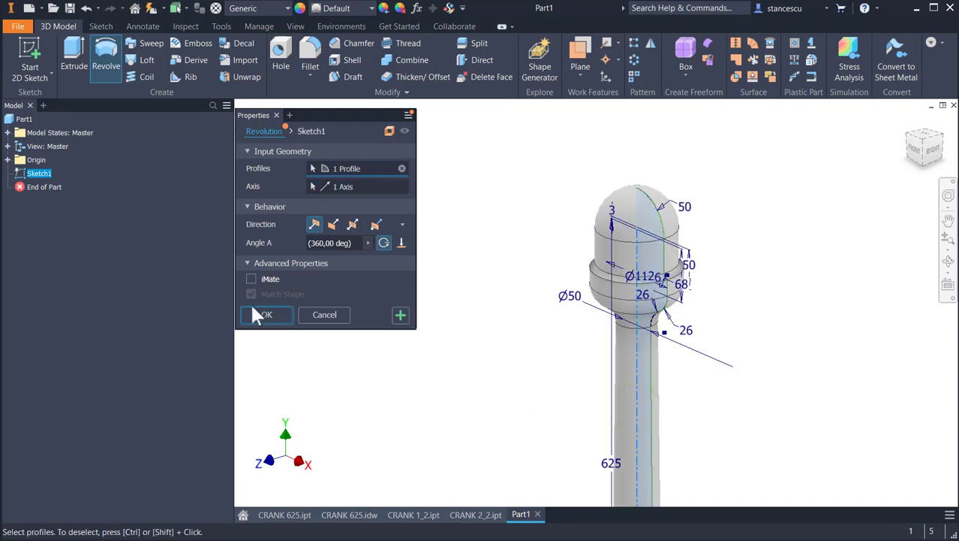
{"action": "left_click", "coordinate": [267, 315]}
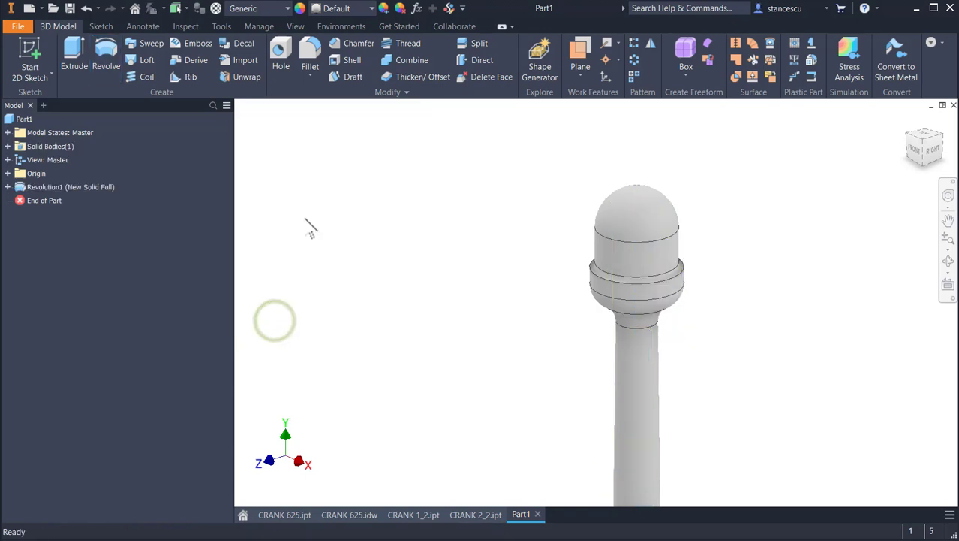
Set the part's material to Steel, Carbon and show the whole rod in the isometric view.
{"action": "left_click", "coordinate": [256, 8]}
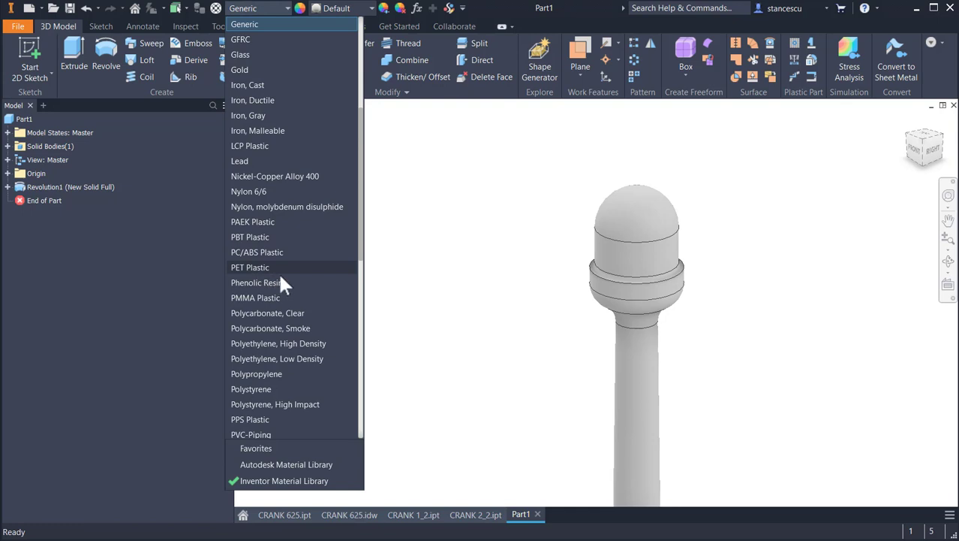
{"action": "scroll", "coordinate": [280, 277], "scroll_direction": "down", "scroll_amount": 7}
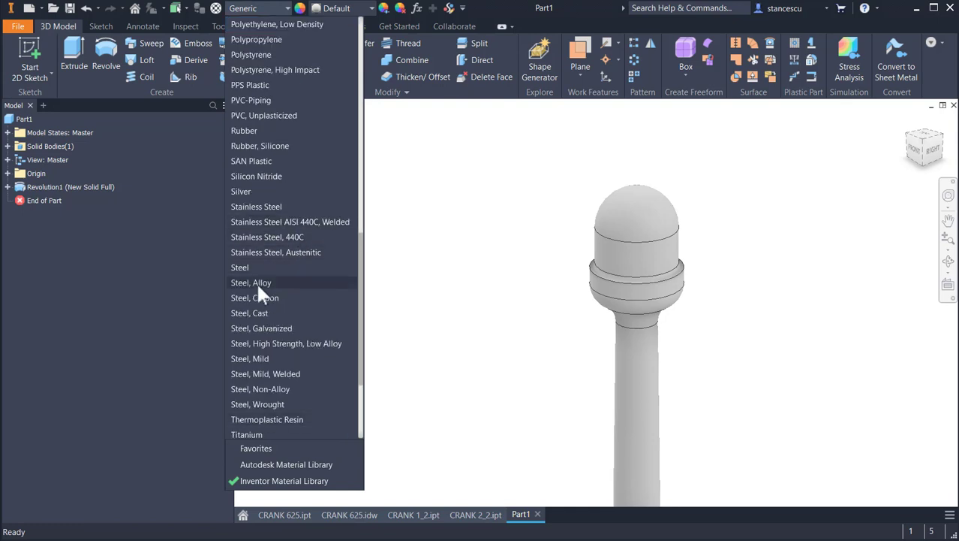
{"action": "left_click", "coordinate": [254, 298]}
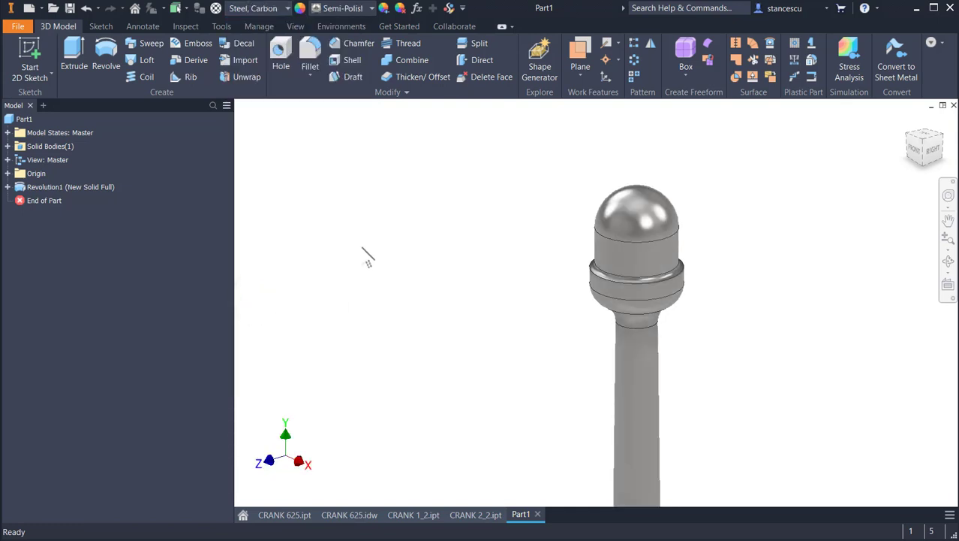
{"action": "key", "text": "F6"}
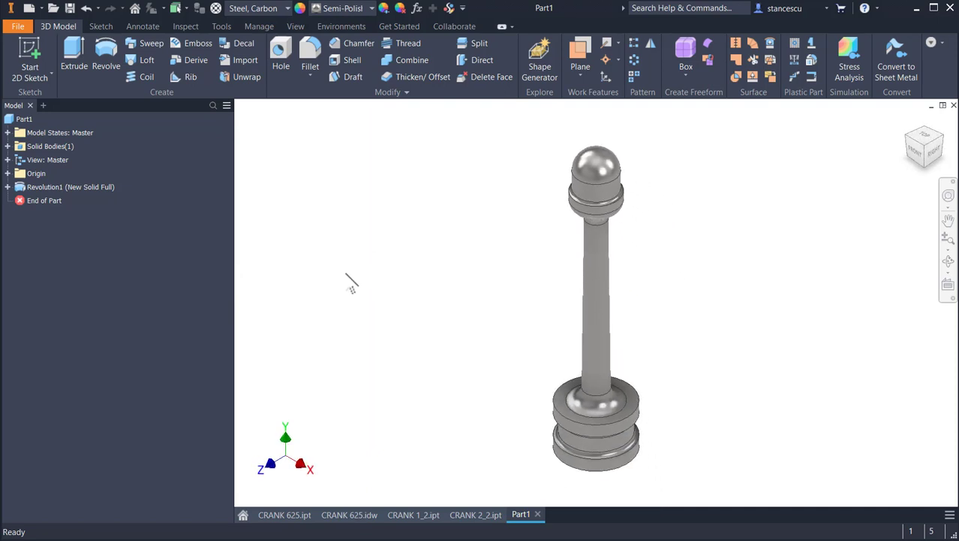
{"action": "middle_click_drag", "start_coordinate": [345, 273], "coordinate": [371, 284], "text": "shift"}
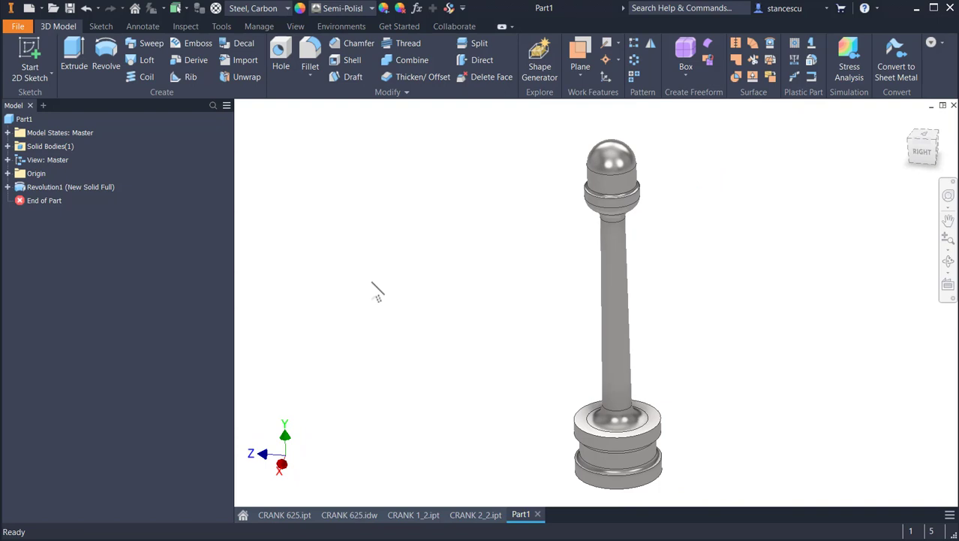
{"action": "key", "text": "F6"}
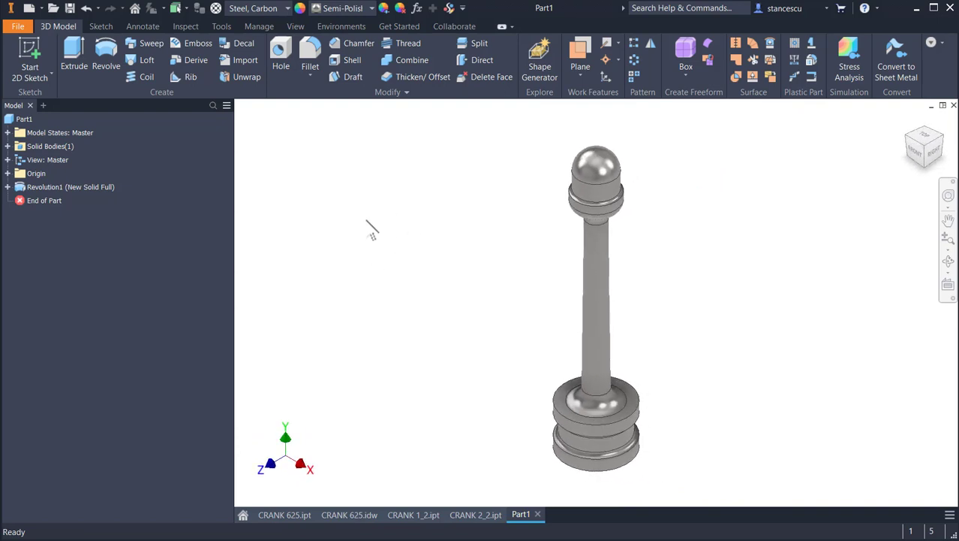
Examine the whole CRANK 625.idw drawing for the widths of the head and big end, and return to Part1.
{"action": "left_click", "coordinate": [350, 518]}
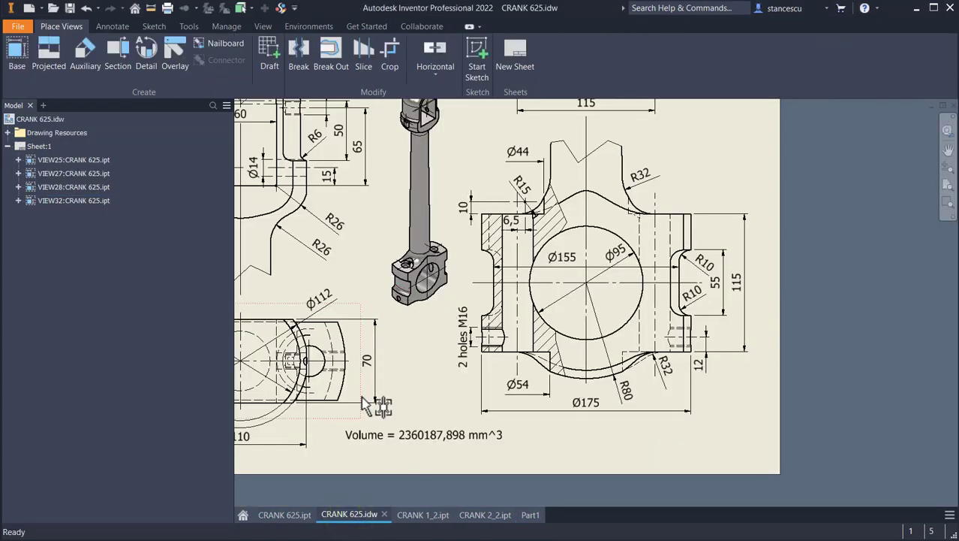
{"action": "key", "text": "Home"}
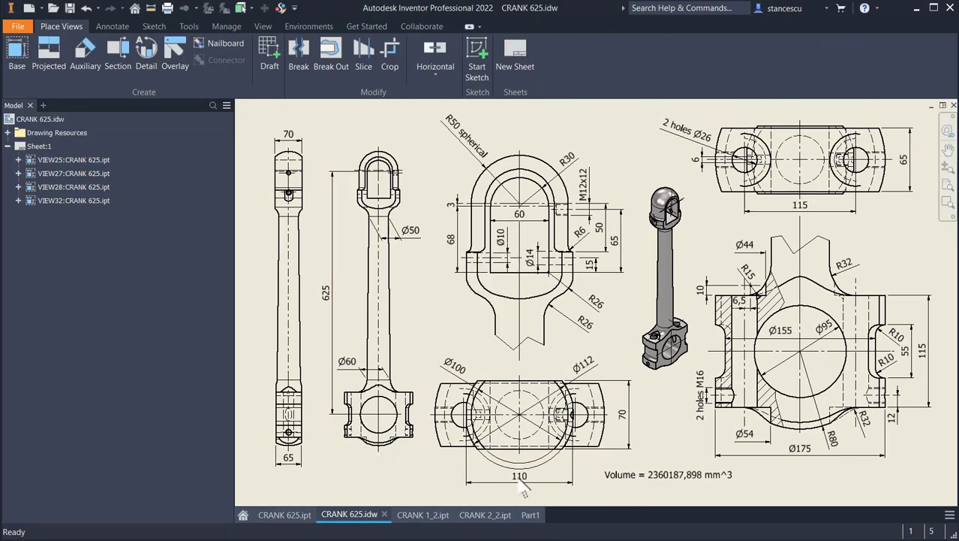
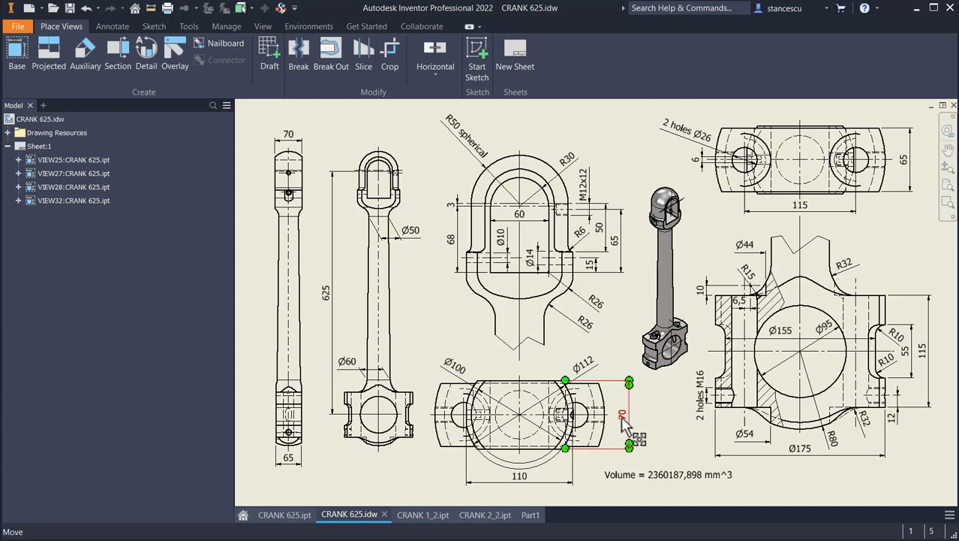
{"action": "left_click", "coordinate": [603, 385]}
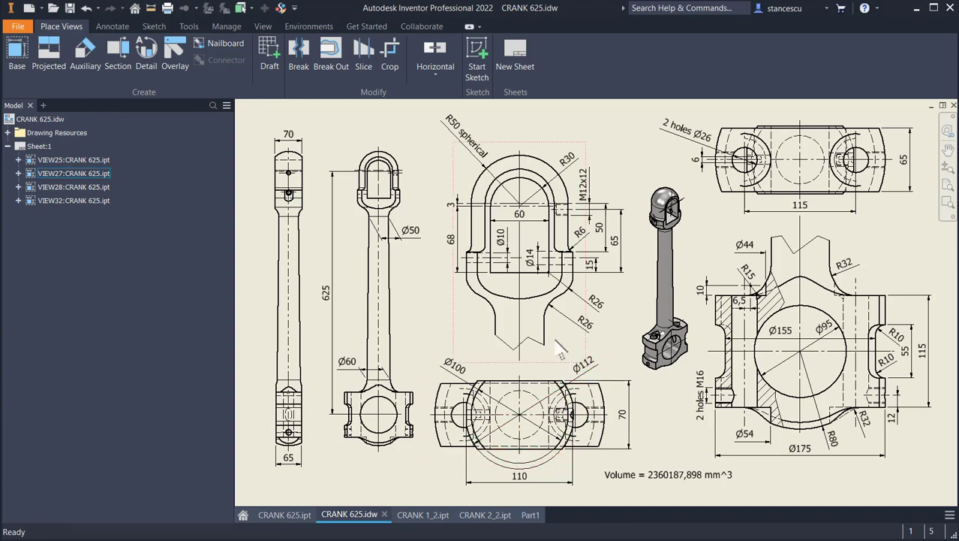
{"action": "left_click", "coordinate": [530, 515]}
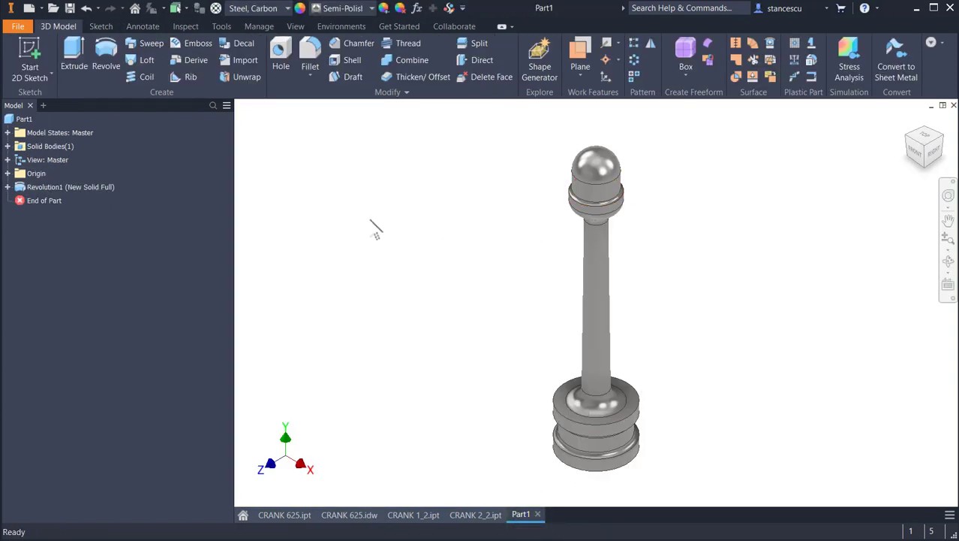
Examine where the XZ origin plane lies relative to the rod's head and big end.
{"action": "left_click", "coordinate": [8, 174]}
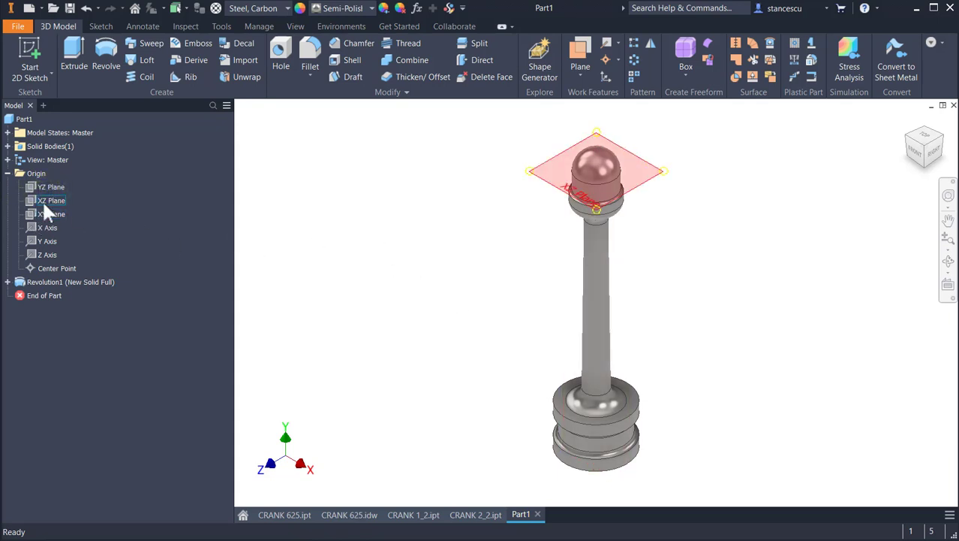
{"action": "left_click", "coordinate": [42, 200]}
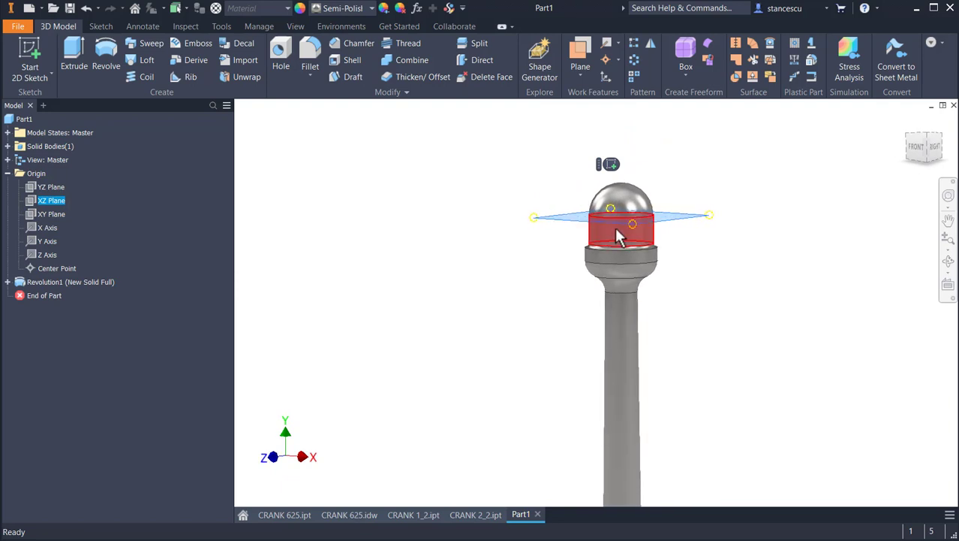
{"action": "scroll", "coordinate": [623, 242], "scroll_direction": "up", "scroll_amount": 5}
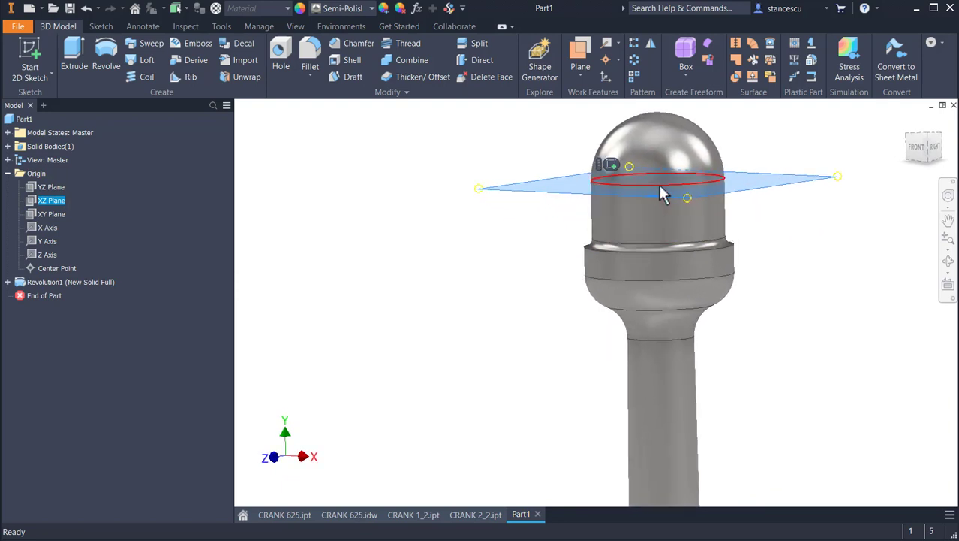
{"action": "middle_click_drag", "start_coordinate": [545, 225], "coordinate": [467, 296], "text": "shift"}
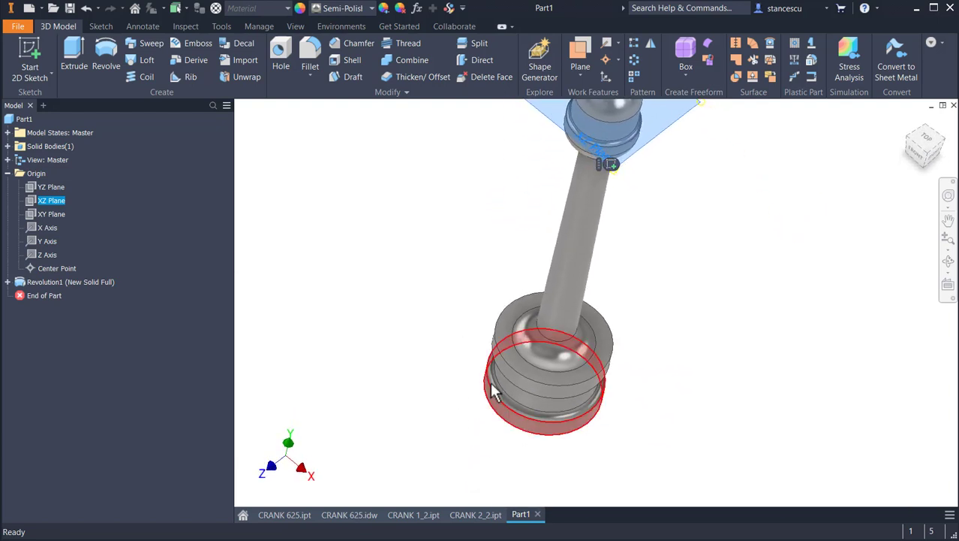
{"action": "left_click", "coordinate": [679, 332]}
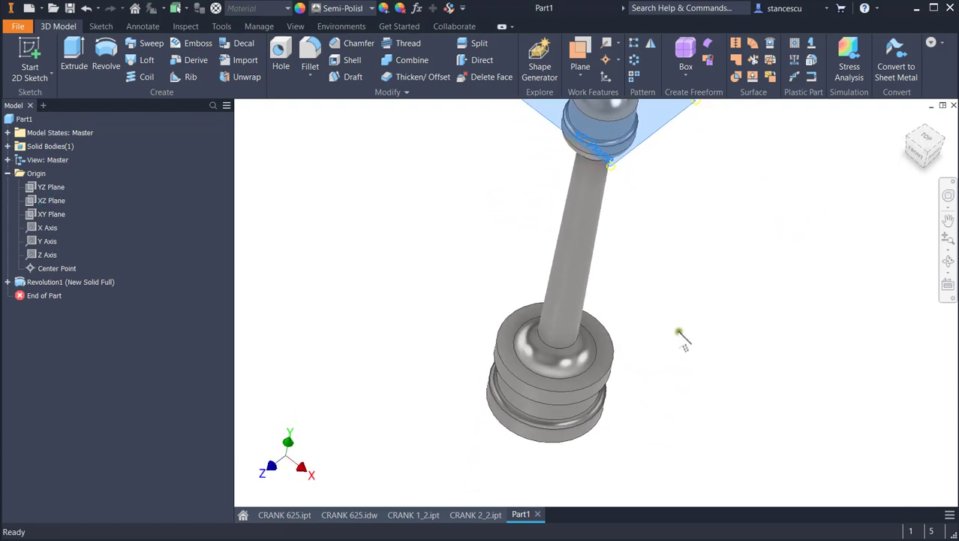
Start a sketch on the big end's upper ring-shaped face and turn its projected circular edges into construction geometry.
{"action": "left_click", "coordinate": [597, 367]}
{"action": "middle_click_drag", "start_coordinate": [597, 367], "coordinate": [684, 300], "text": "shift"}
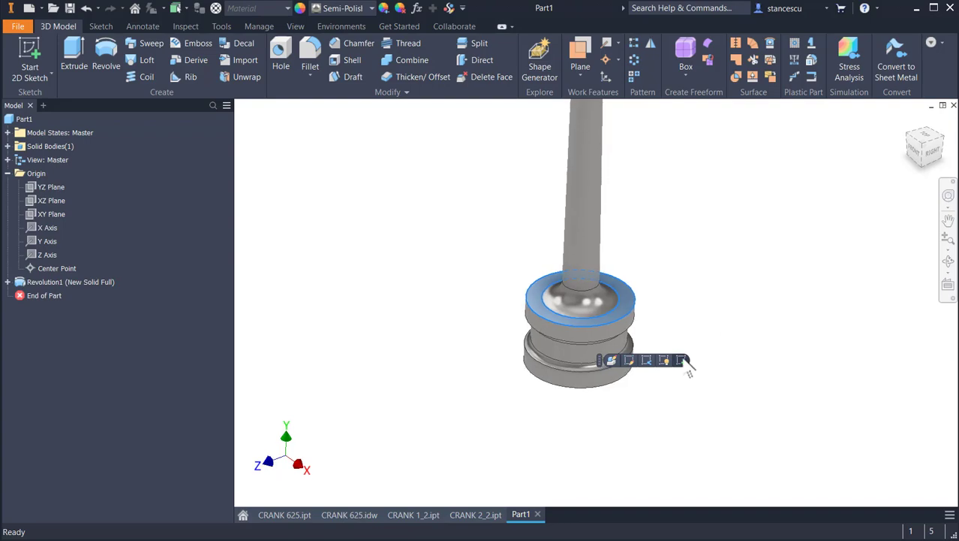
{"action": "left_click", "coordinate": [682, 360]}
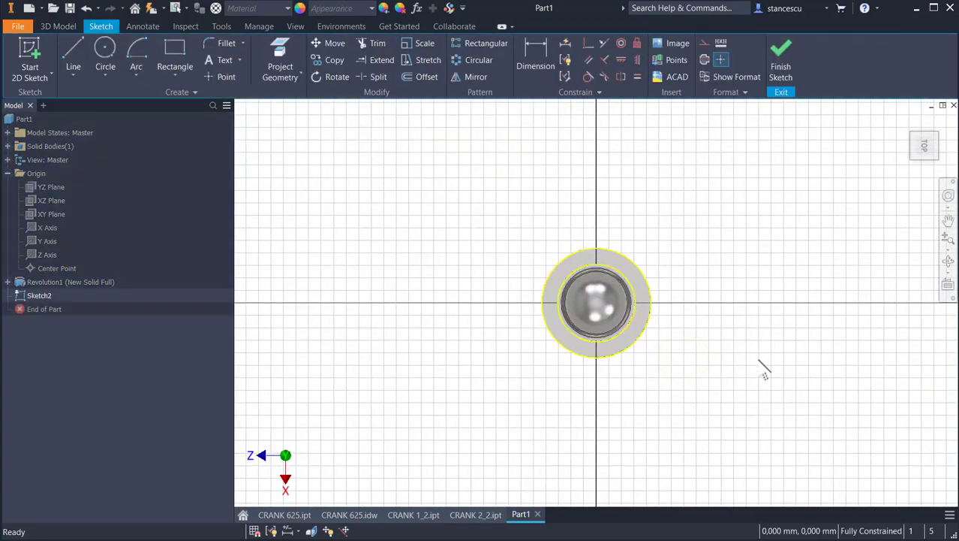
{"action": "left_click", "coordinate": [437, 174]}
{"action": "mouse_move", "coordinate": [460, 191]}
{"action": "left_mouse_down"}
{"action": "mouse_move", "coordinate": [713, 364]}
{"action": "mouse_move", "coordinate": [713, 397]}
{"action": "left_mouse_up"}
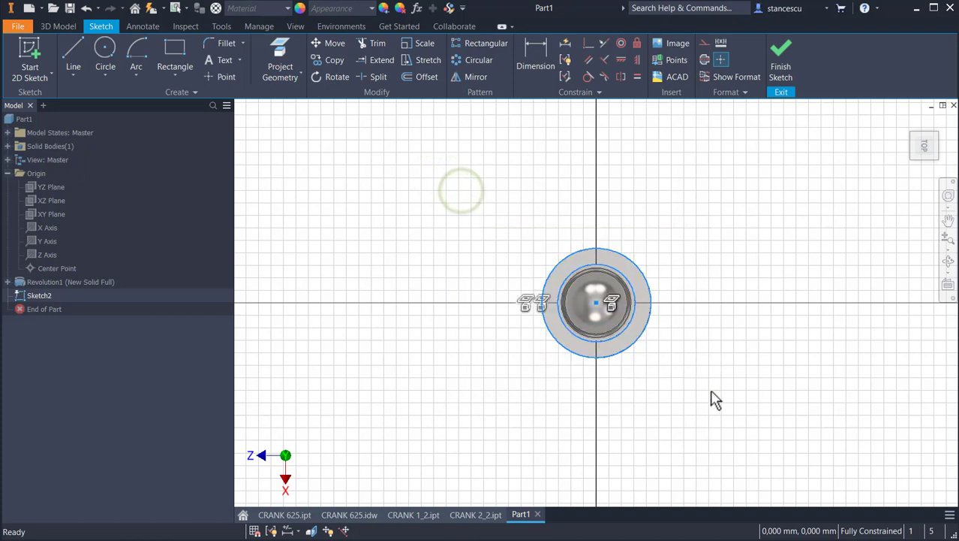
{"action": "left_click", "coordinate": [708, 45]}
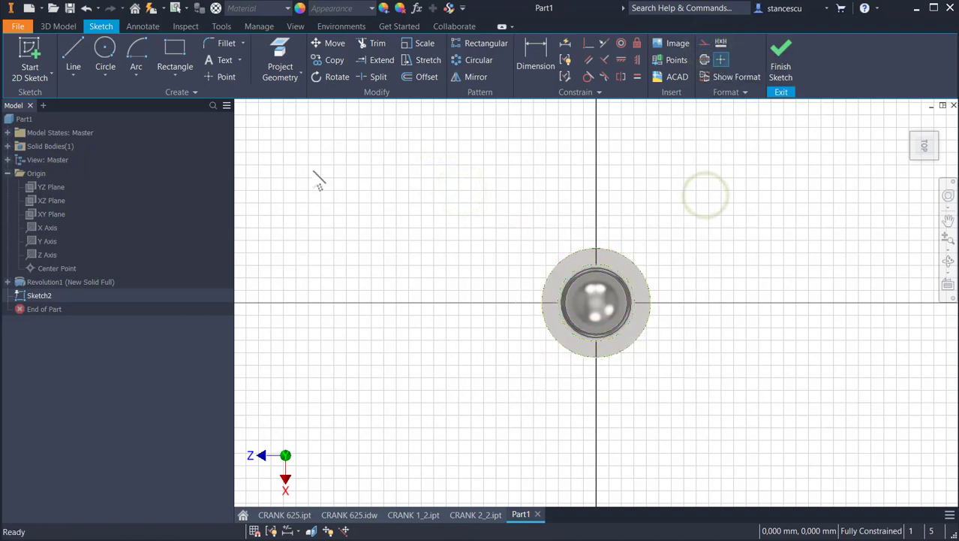
Draw a two-point rectangle across one side of the big end's circle, wider than the outer circle.
{"action": "left_click", "coordinate": [167, 48]}
{"action": "left_click", "coordinate": [528, 231]}
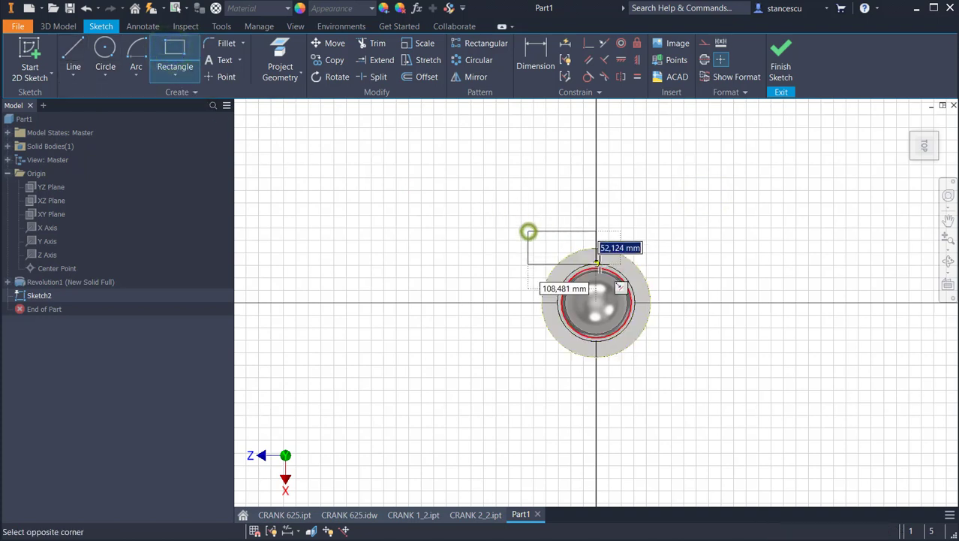
{"action": "left_click", "coordinate": [671, 268]}
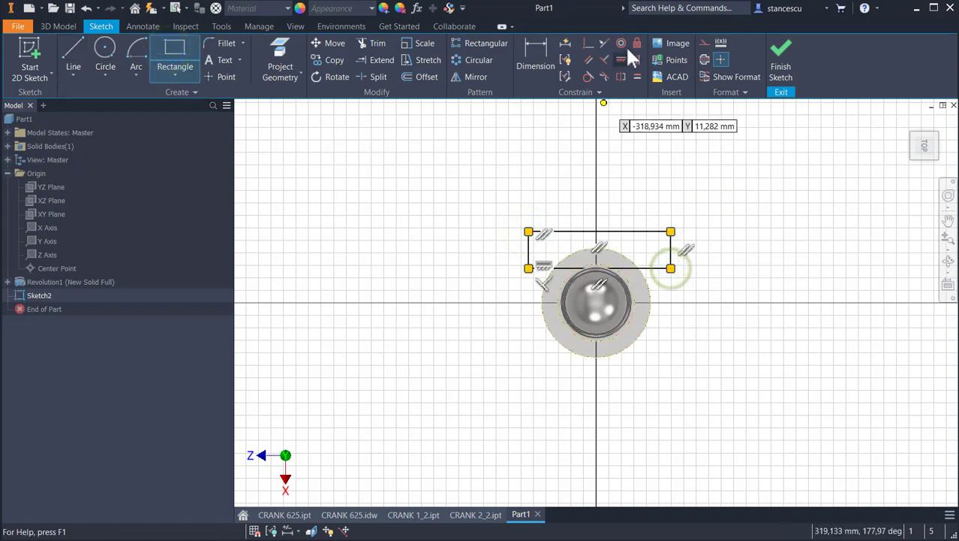
Constrain the rectangle's two short sides and its outer long side tangent to the big end's outer circle.
{"action": "left_click", "coordinate": [589, 76]}
{"action": "scroll", "coordinate": [552, 214], "scroll_direction": "up", "scroll_amount": 3}
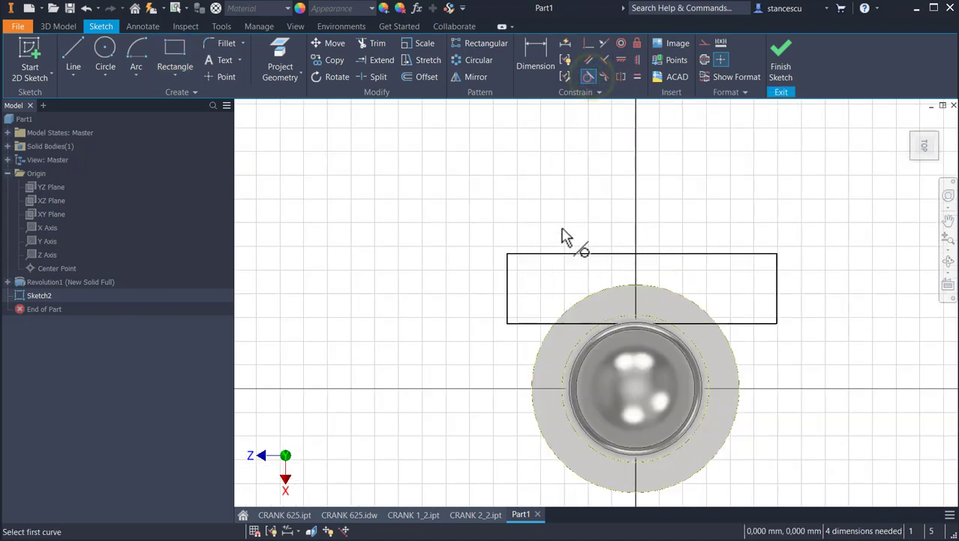
{"action": "left_click", "coordinate": [533, 362]}
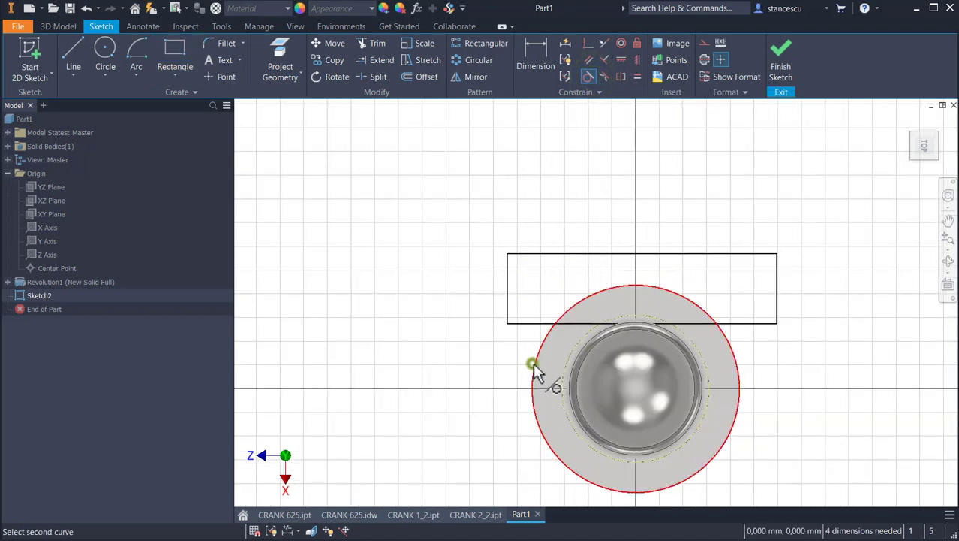
{"action": "left_click", "coordinate": [507, 283]}
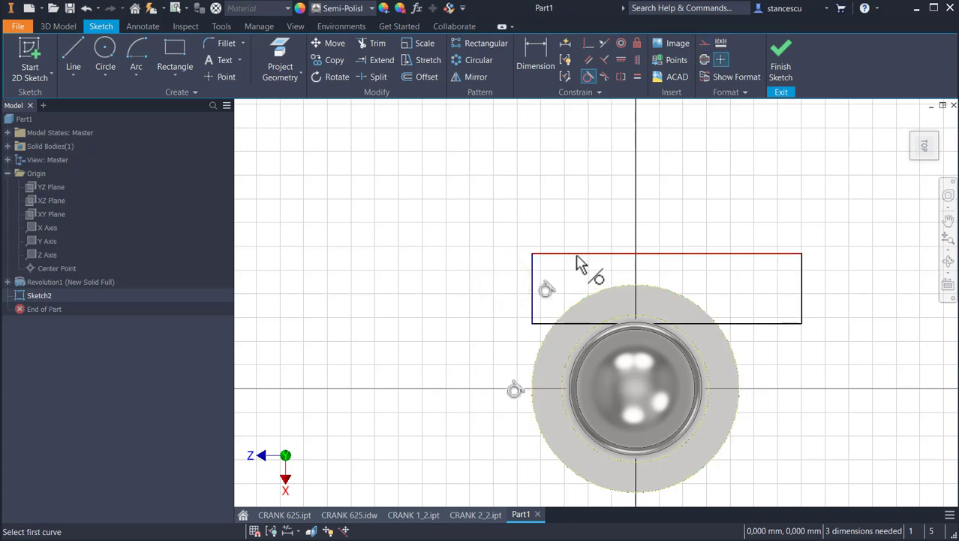
{"action": "left_click", "coordinate": [575, 255]}
{"action": "left_click", "coordinate": [592, 297]}
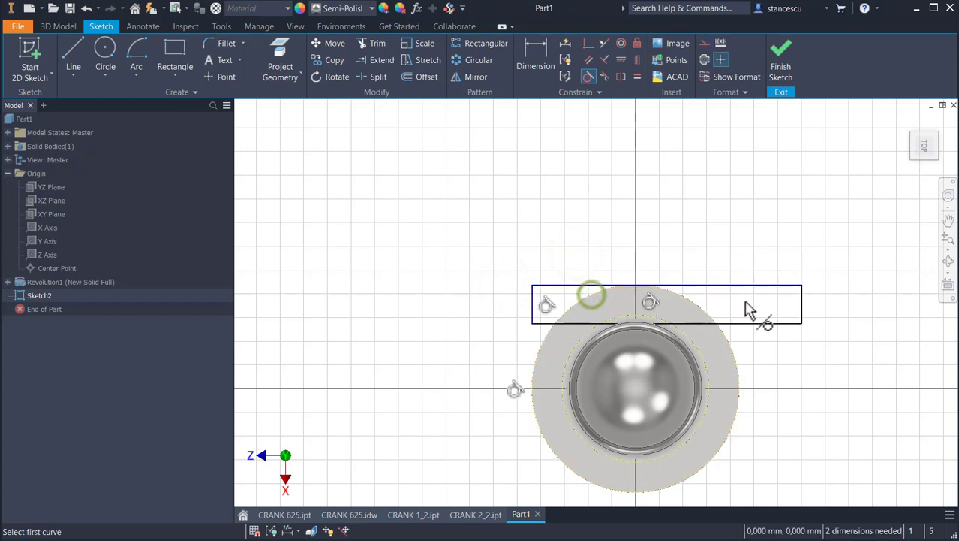
{"action": "left_click", "coordinate": [801, 306]}
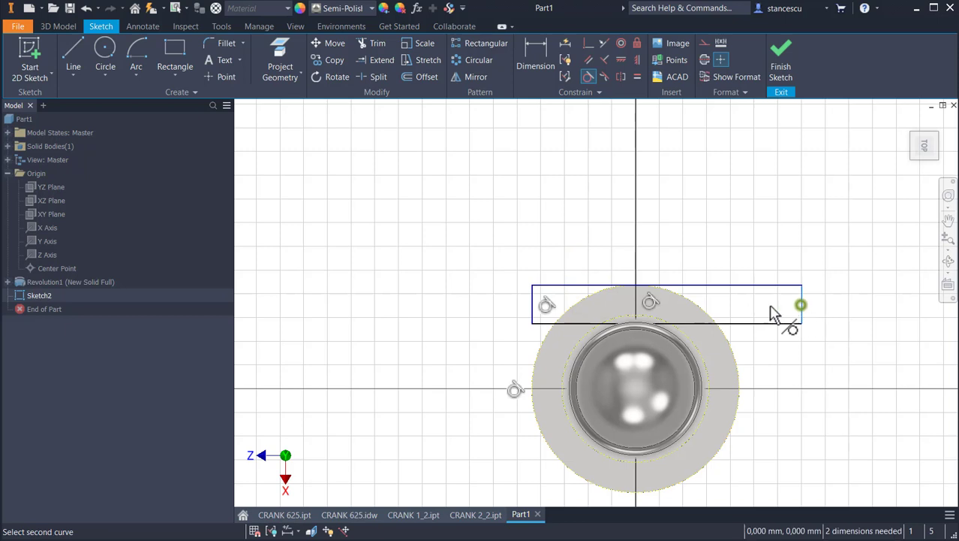
{"action": "left_click", "coordinate": [740, 372]}
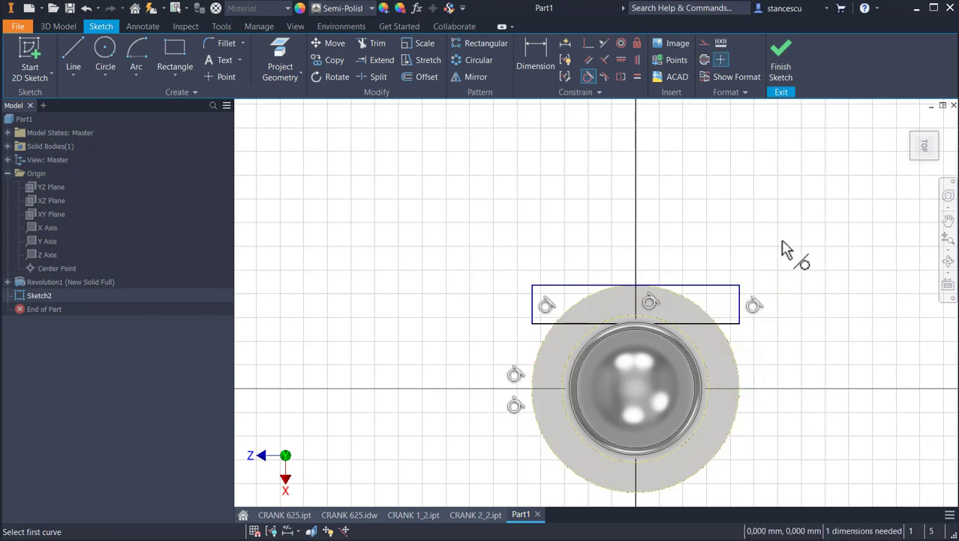
{"action": "key", "text": "Escape"}
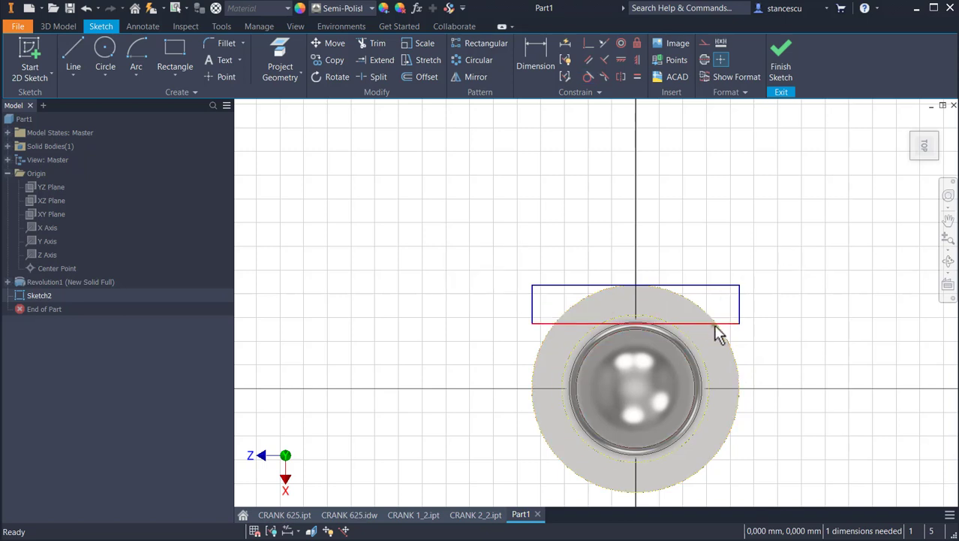
Test the rectangle's remaining freedom by moving its free long side outside the circle and back just inside it.
{"action": "left_click_drag", "start_coordinate": [715, 326], "coordinate": [705, 237]}
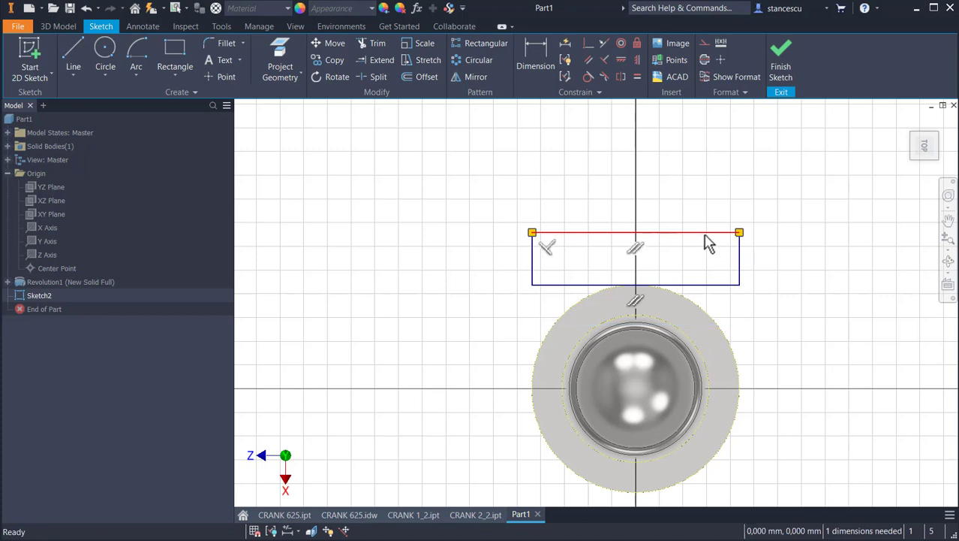
{"action": "left_click_drag", "start_coordinate": [709, 283], "coordinate": [711, 310]}
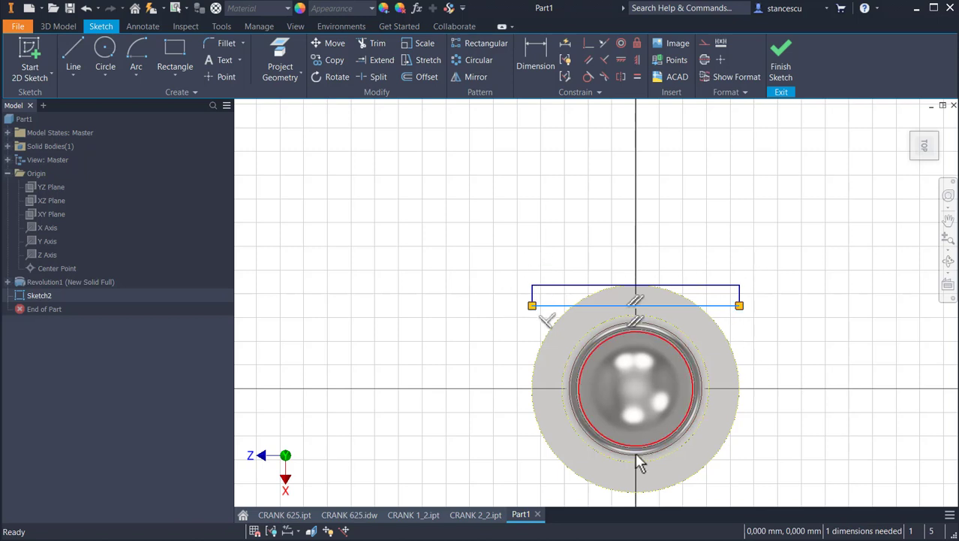
{"action": "middle_click_drag", "start_coordinate": [643, 446], "coordinate": [639, 402]}
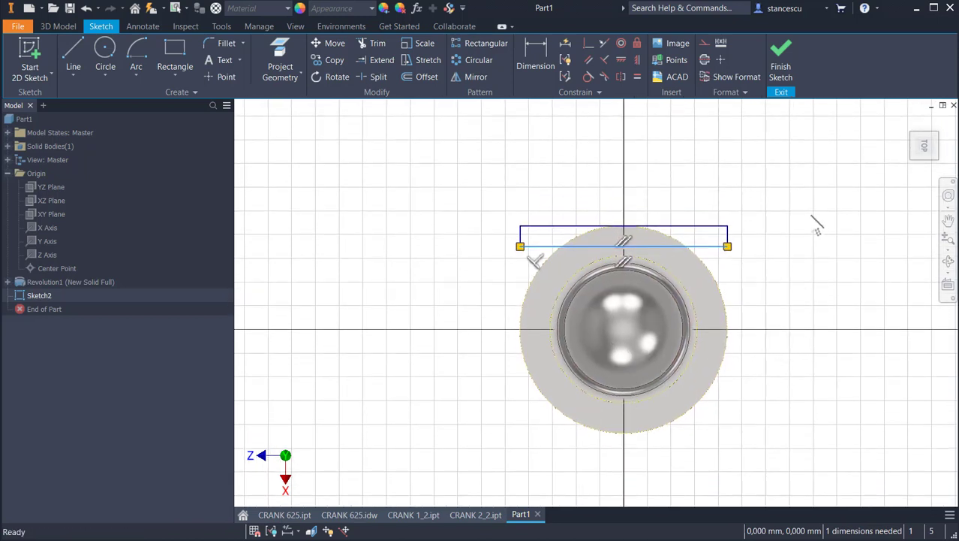
{"action": "left_click", "coordinate": [440, 192]}
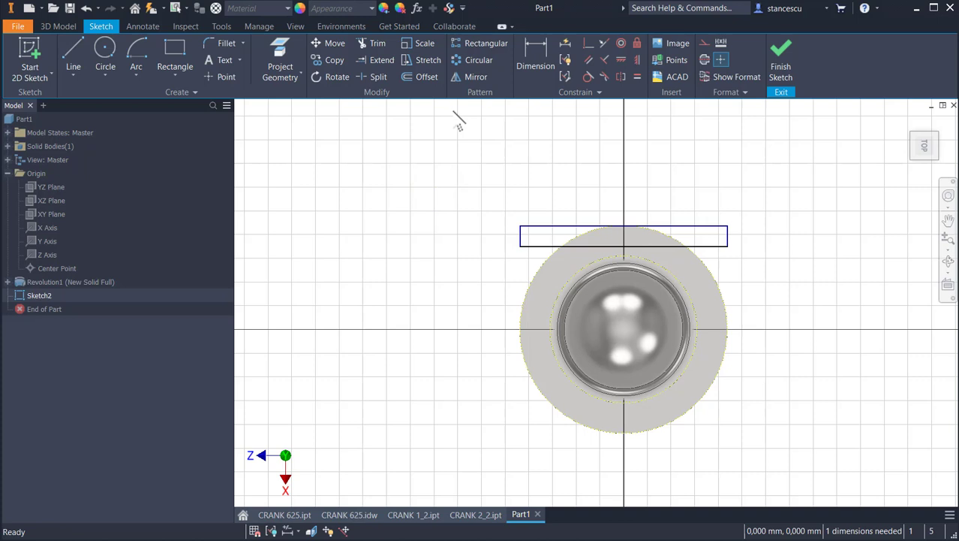
Slice the graphics at the sketch plane, dimension the rectangle's inner long side 70/2 mm from the center point, and finish the sketch.
{"action": "key", "text": "F7"}
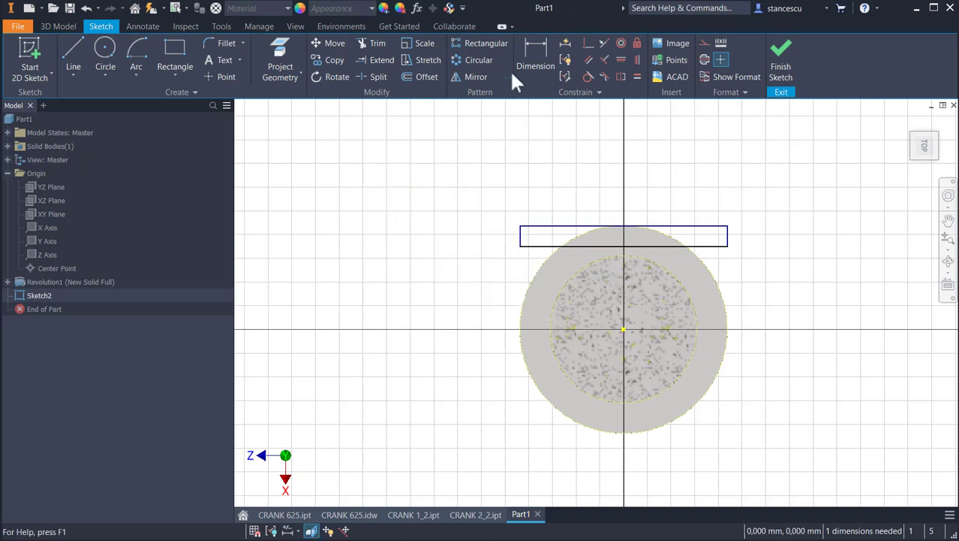
{"action": "left_click", "coordinate": [543, 54]}
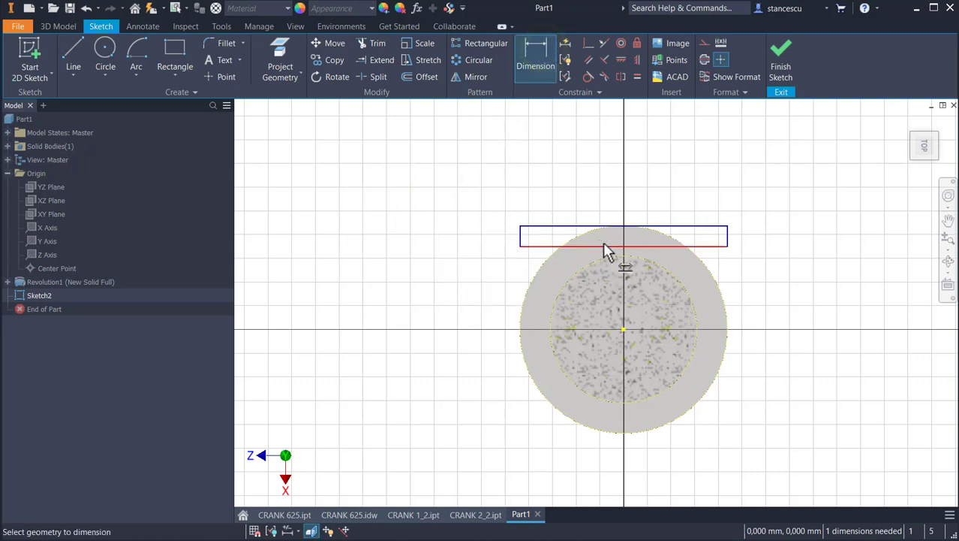
{"action": "left_click", "coordinate": [603, 242]}
{"action": "left_click", "coordinate": [623, 329]}
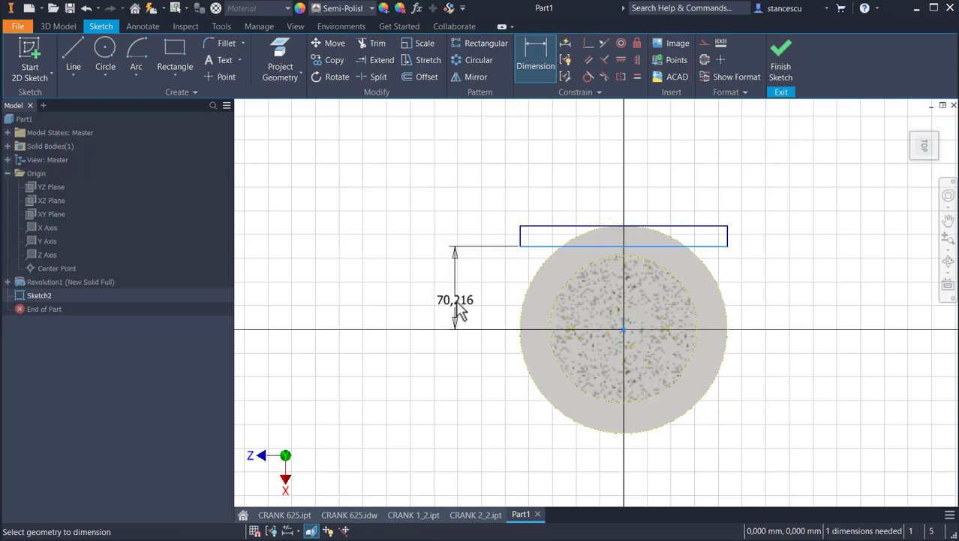
{"action": "left_click", "coordinate": [461, 306]}
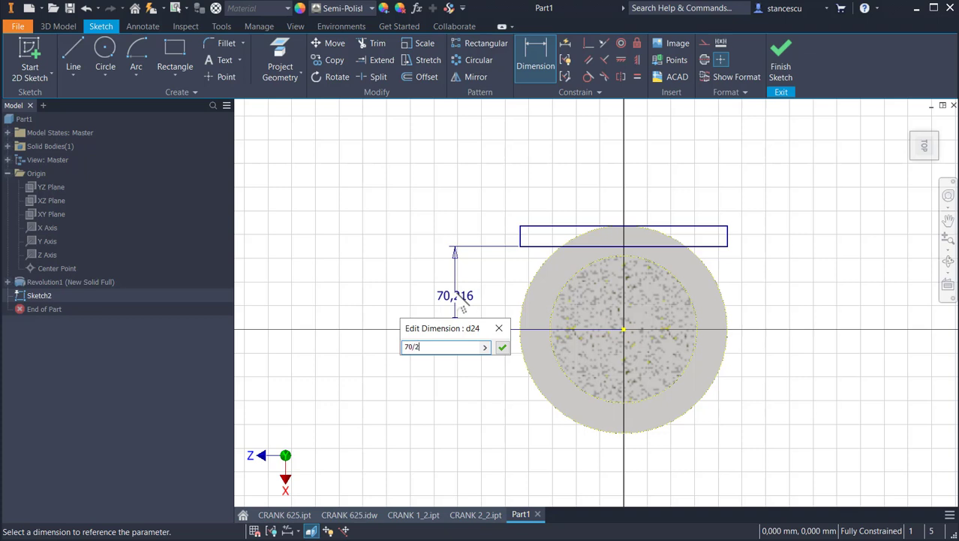
{"action": "left_click", "coordinate": [503, 347]}
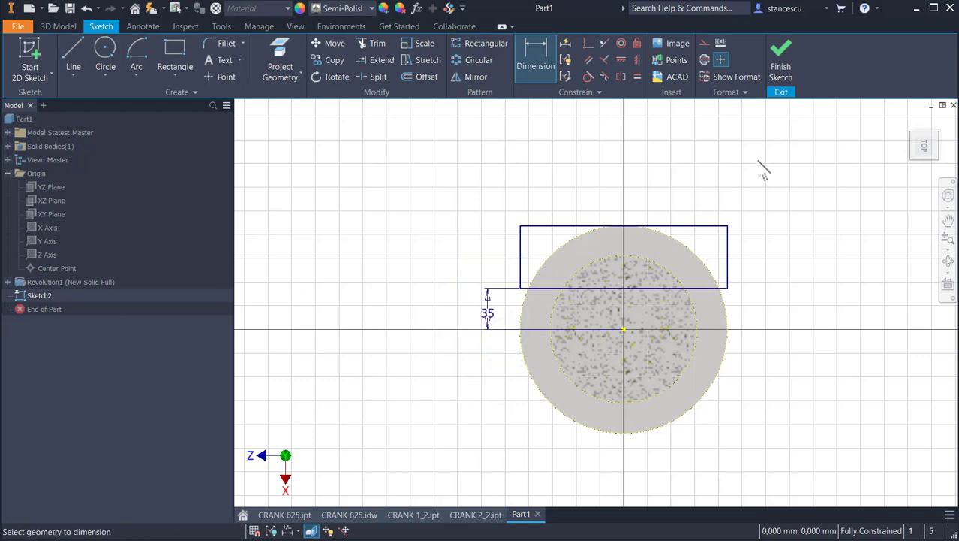
{"action": "left_click", "coordinate": [783, 47]}
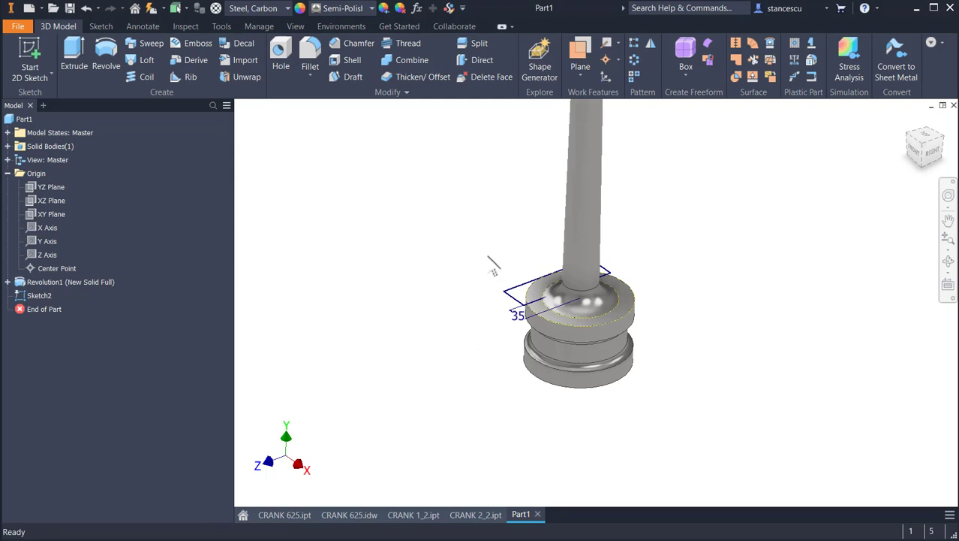
Extrude the rectangle as a symmetric cut through all to flatten one side of the head and big end.
{"action": "middle_click_drag", "start_coordinate": [493, 267], "coordinate": [520, 350]}
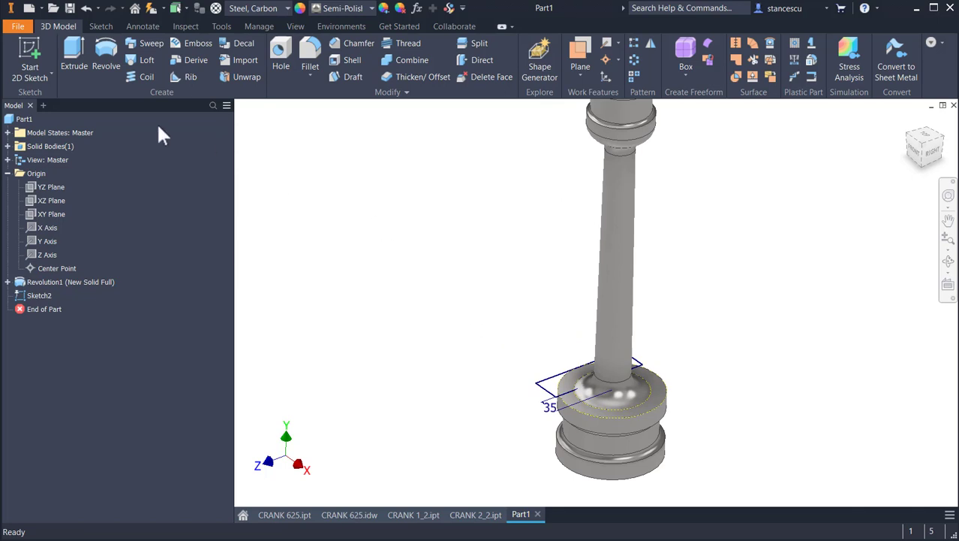
{"action": "left_click", "coordinate": [71, 52]}
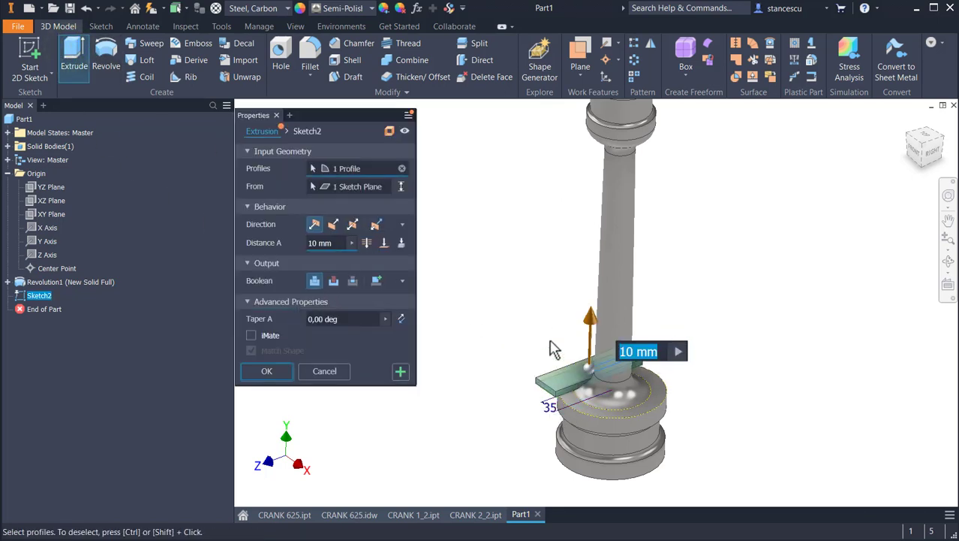
{"action": "left_click", "coordinate": [353, 224]}
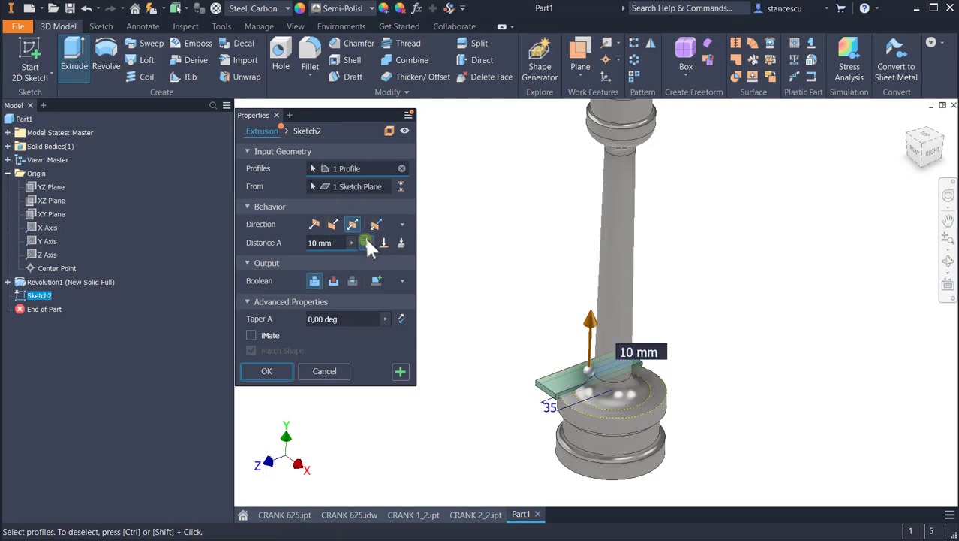
{"action": "left_click", "coordinate": [367, 243]}
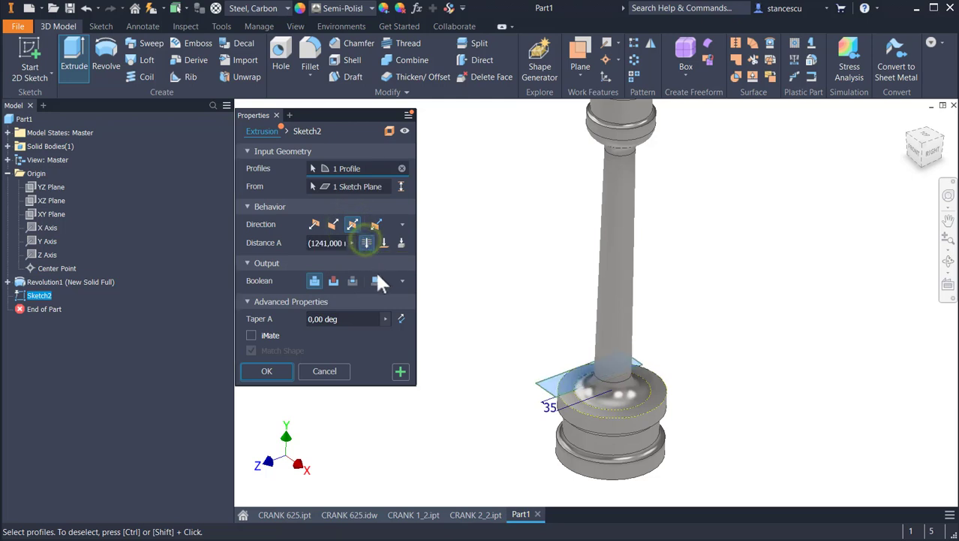
{"action": "left_click", "coordinate": [333, 280]}
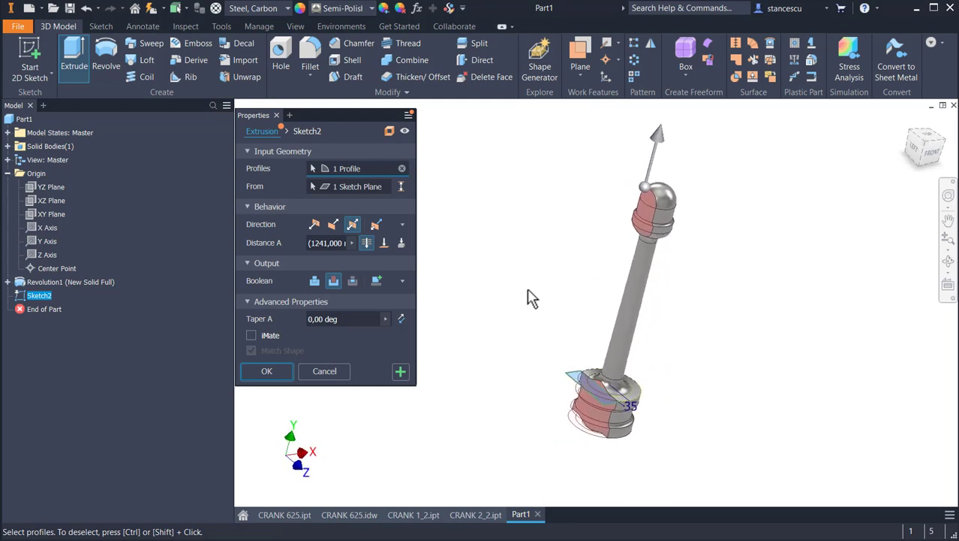
{"action": "left_click", "coordinate": [269, 371]}
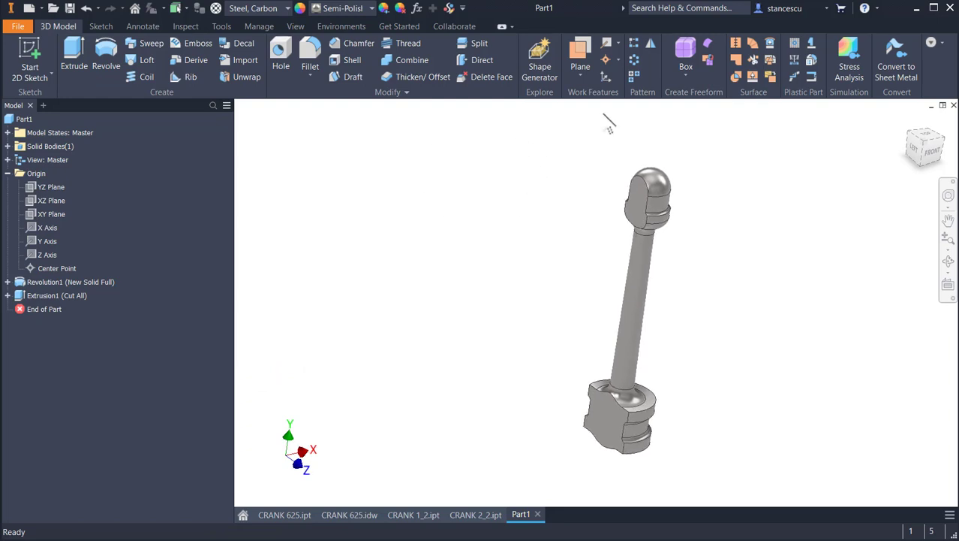
Mirror the extruded cut about the YZ origin plane to flatten the opposite side of the rod.
{"action": "left_click", "coordinate": [650, 43]}
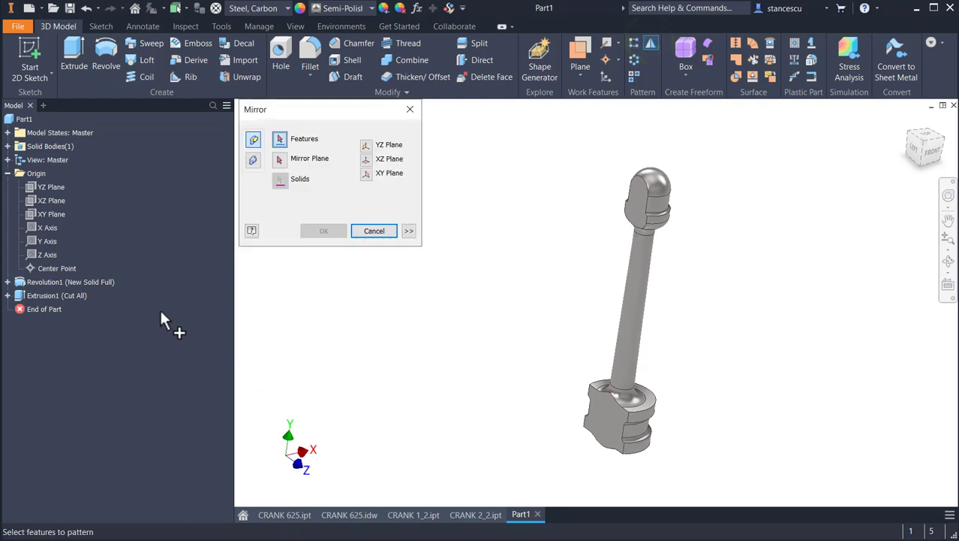
{"action": "left_click", "coordinate": [50, 295]}
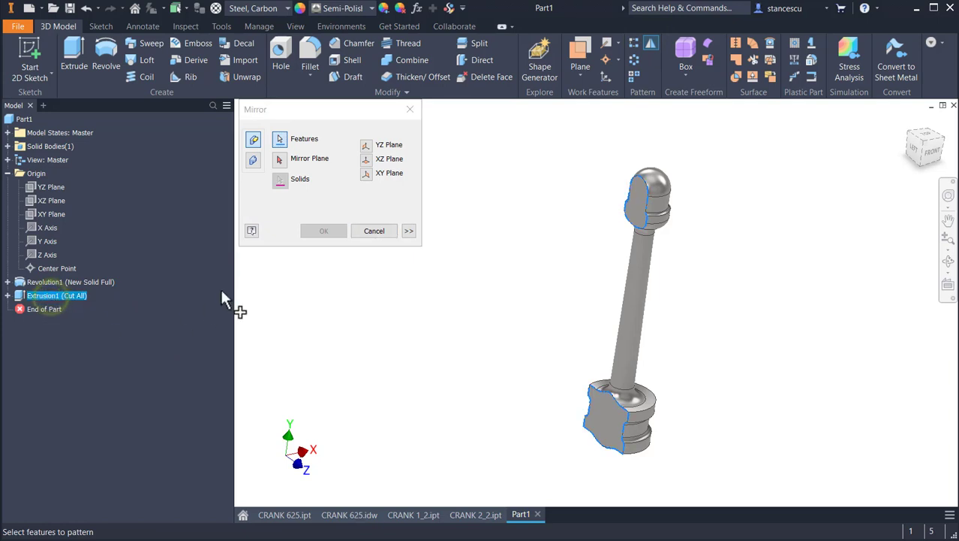
{"action": "left_click", "coordinate": [279, 159]}
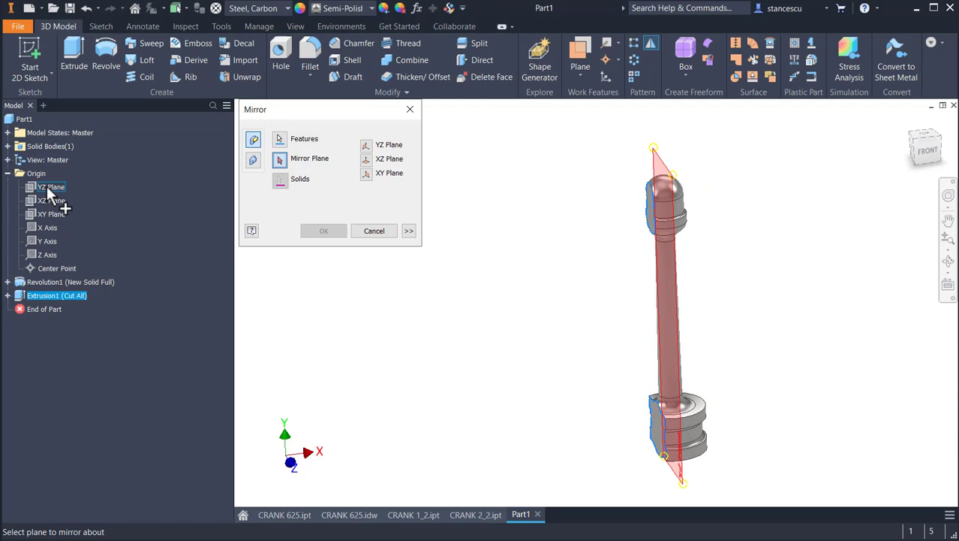
{"action": "left_click", "coordinate": [47, 186]}
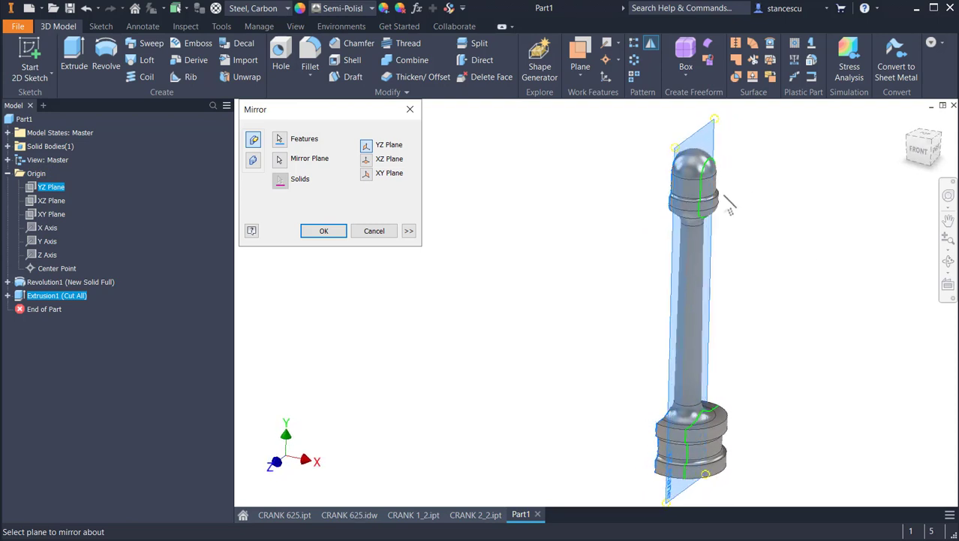
{"action": "left_click", "coordinate": [336, 232]}
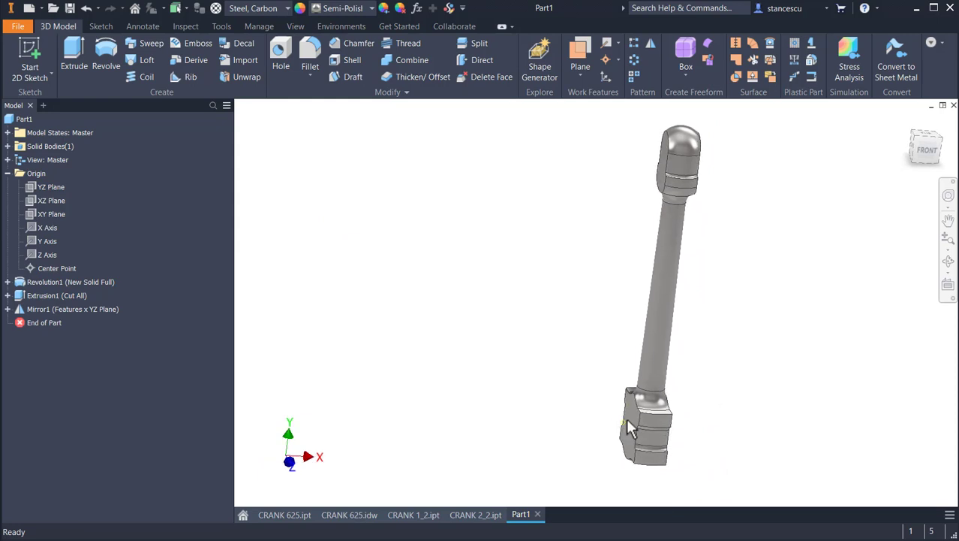
{"action": "scroll", "coordinate": [629, 429], "scroll_direction": "up", "scroll_amount": 5}
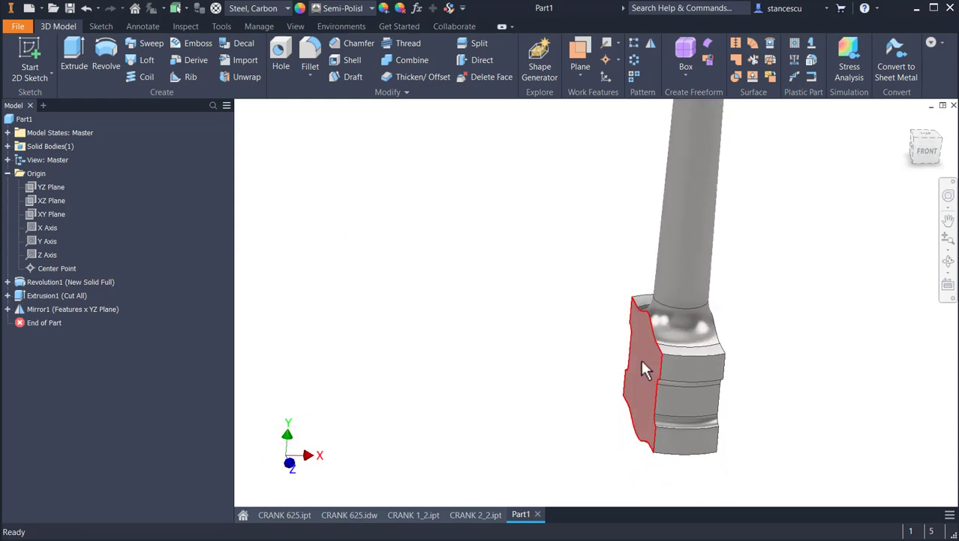
Create a work plane parallel to the XZ origin plane and tangent to the rounded underside of the rod's lower end.
{"action": "middle_click_drag", "start_coordinate": [642, 362], "coordinate": [498, 309], "text": "shift"}
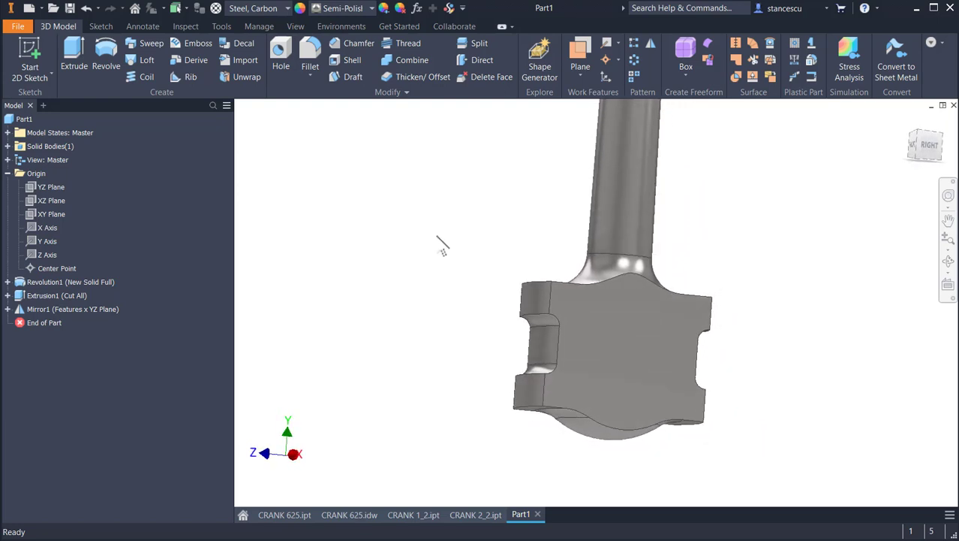
{"action": "left_click", "coordinate": [578, 52]}
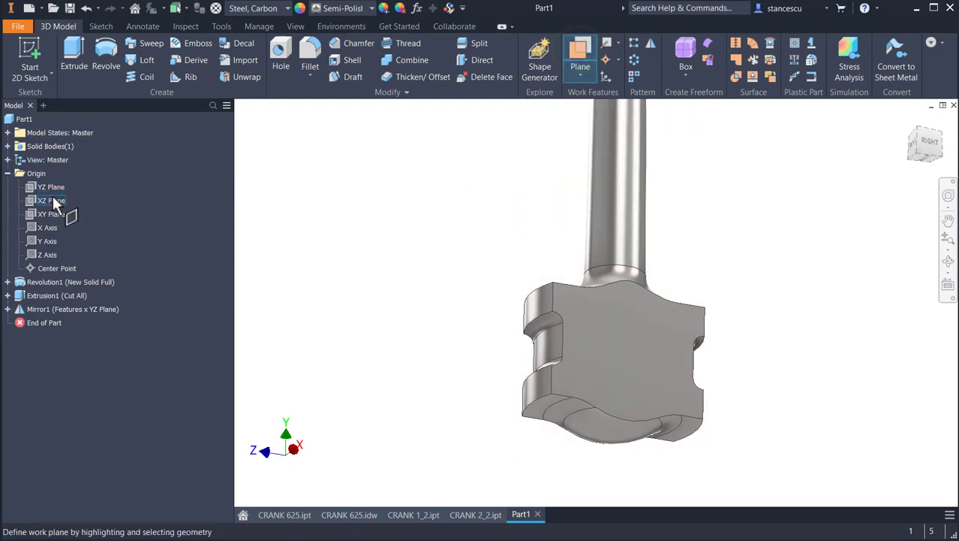
{"action": "left_click", "coordinate": [51, 200]}
{"action": "left_click", "coordinate": [614, 444]}
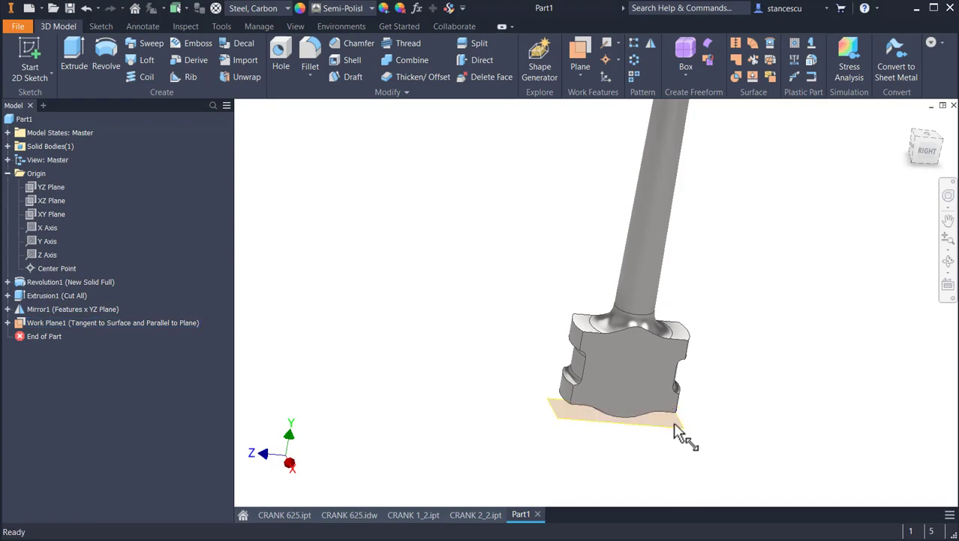
Start a sketch on the new tangent work plane and view it squarely from below.
{"action": "left_click", "coordinate": [675, 426]}
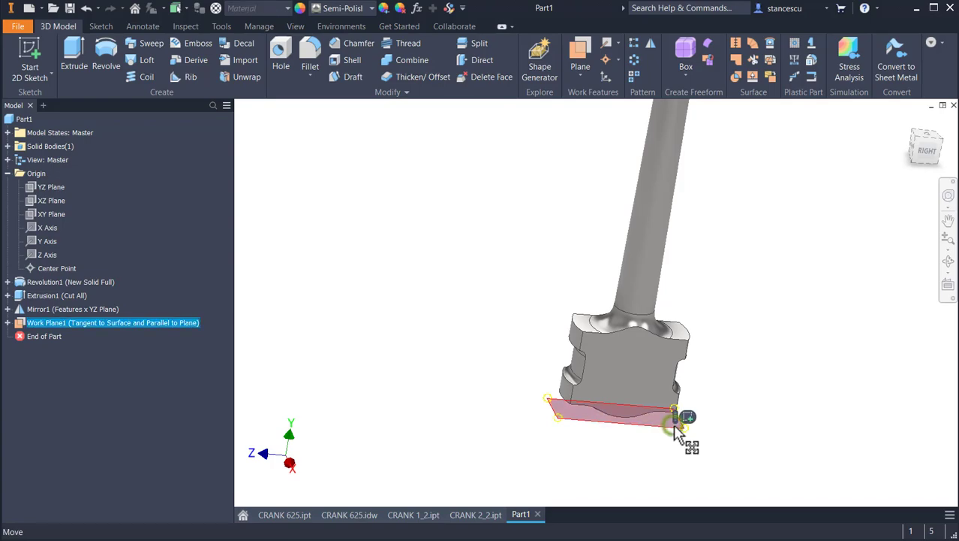
{"action": "left_click", "coordinate": [689, 417]}
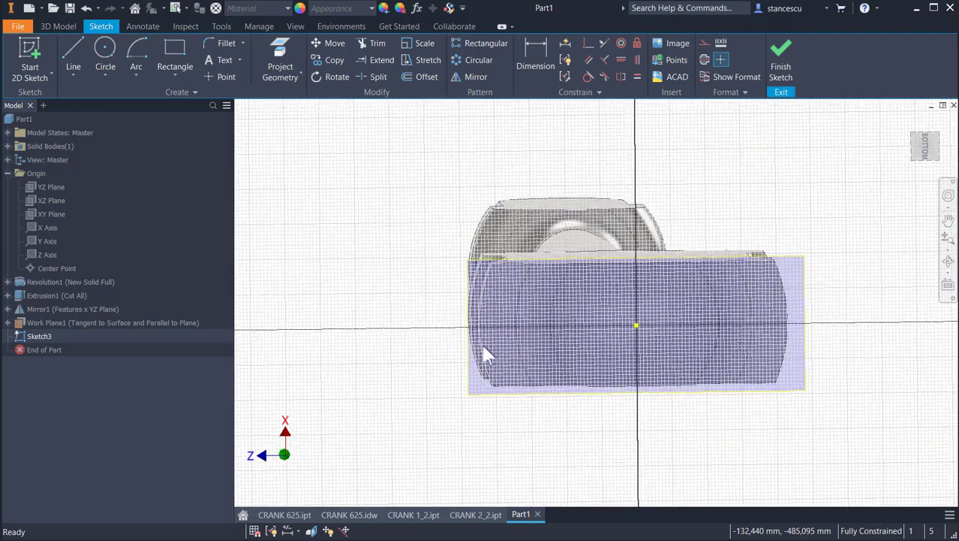
{"action": "left_click", "coordinate": [926, 150]}
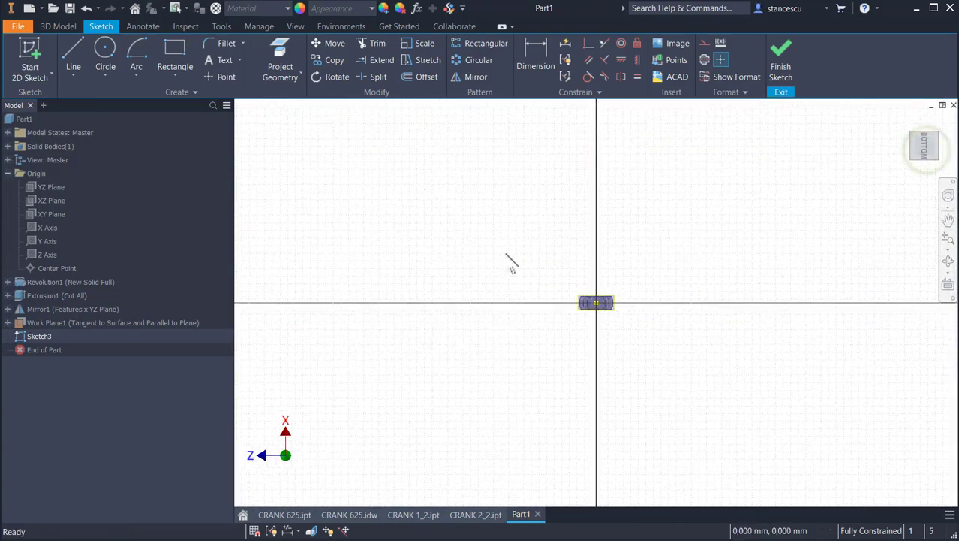
{"action": "scroll", "coordinate": [612, 274], "scroll_direction": "up", "scroll_amount": 3}
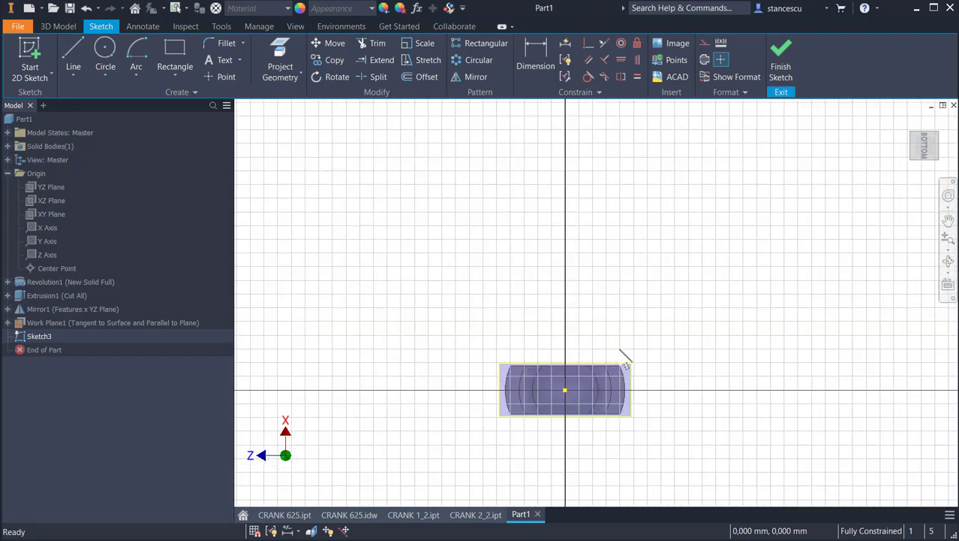
{"action": "mouse_move", "coordinate": [625, 359]}
{"action": "middle_mouse_down"}
{"action": "mouse_move", "coordinate": [638, 293]}
{"action": "mouse_move", "coordinate": [635, 306]}
{"action": "middle_mouse_up"}
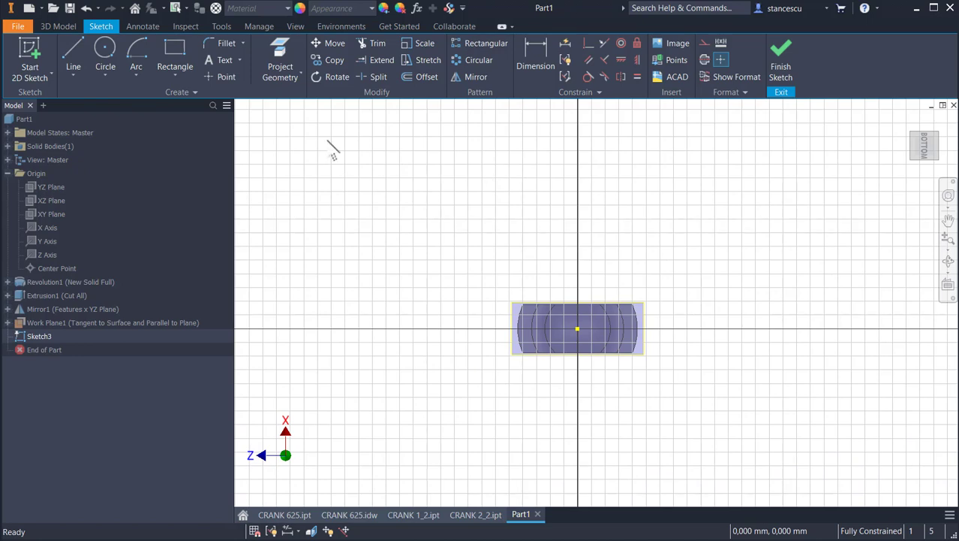
Project the two outer arcs of the rod's lower end into the sketch and convert them to construction geometry.
{"action": "left_click", "coordinate": [280, 58]}
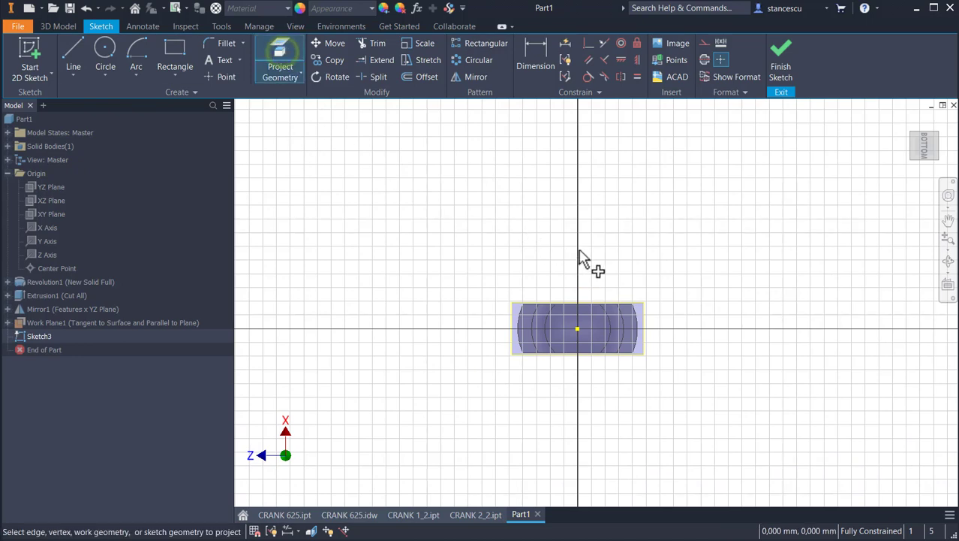
{"action": "scroll", "coordinate": [584, 265], "scroll_direction": "up", "scroll_amount": 2}
{"action": "scroll", "coordinate": [586, 278], "scroll_direction": "up", "scroll_amount": 3}
{"action": "mouse_move", "coordinate": [585, 289]}
{"action": "middle_mouse_down"}
{"action": "mouse_move", "coordinate": [617, 184]}
{"action": "mouse_move", "coordinate": [636, 177]}
{"action": "middle_mouse_up"}
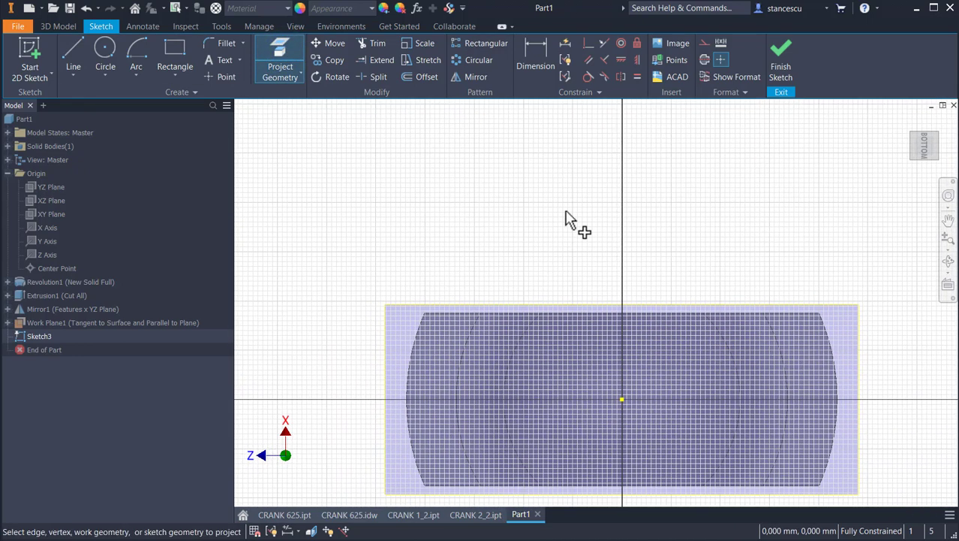
{"action": "left_click", "coordinate": [412, 353]}
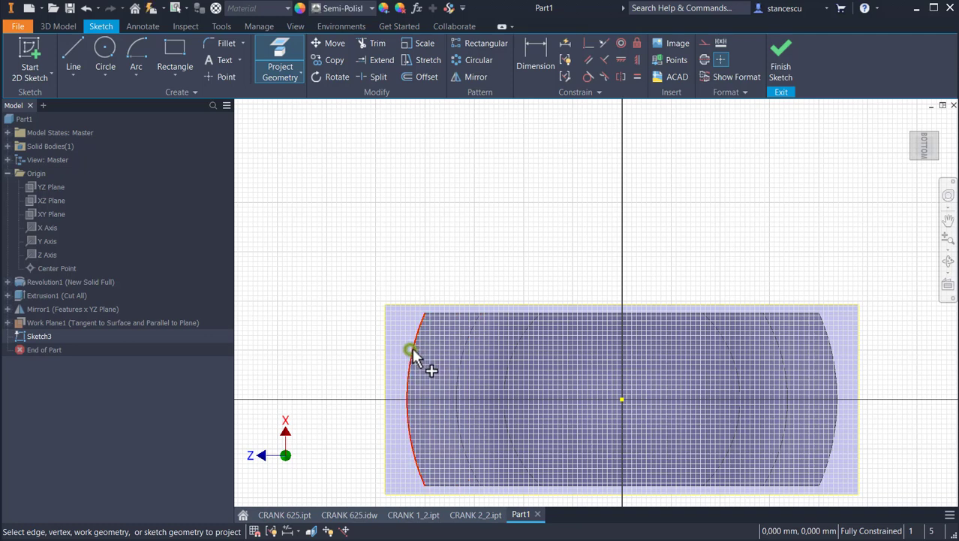
{"action": "left_click", "coordinate": [836, 354]}
{"action": "key", "text": "Escape"}
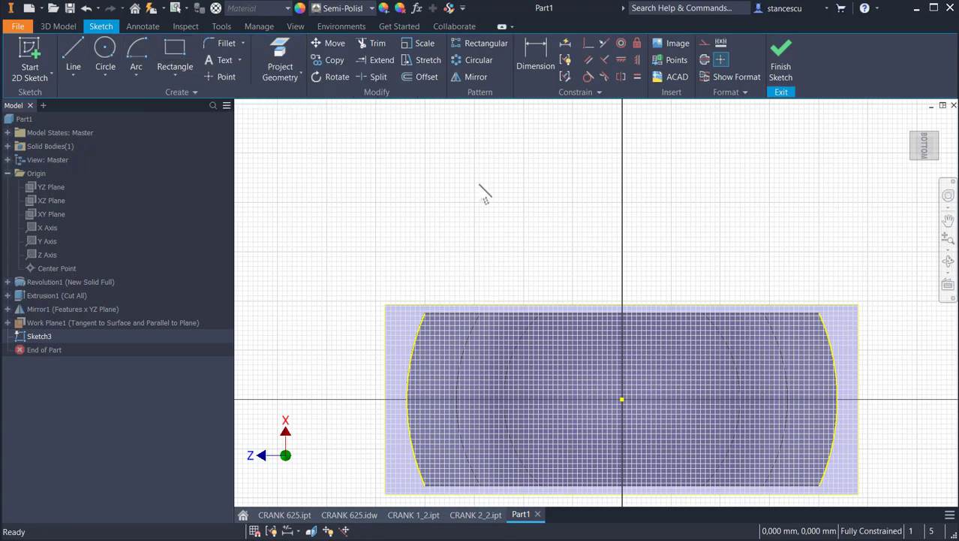
{"action": "mouse_move", "coordinate": [889, 227]}
{"action": "left_mouse_down"}
{"action": "mouse_move", "coordinate": [873, 274]}
{"action": "mouse_move", "coordinate": [357, 373]}
{"action": "mouse_move", "coordinate": [388, 361]}
{"action": "left_mouse_up"}
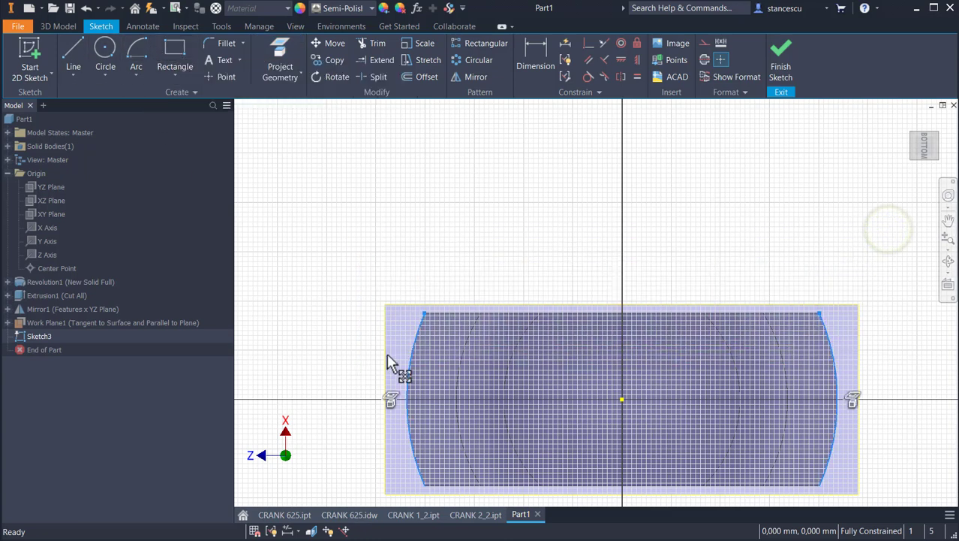
{"action": "left_click", "coordinate": [705, 46]}
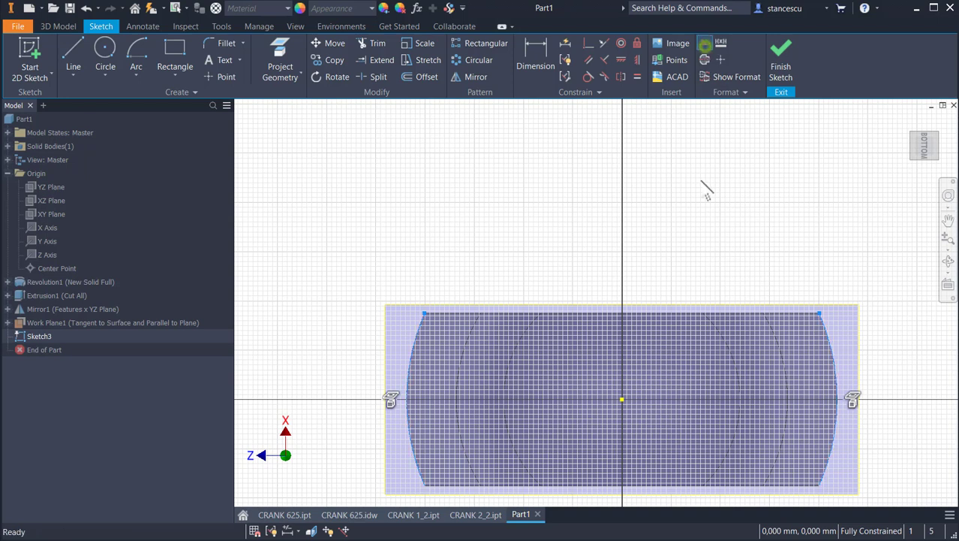
{"action": "left_click", "coordinate": [714, 216]}
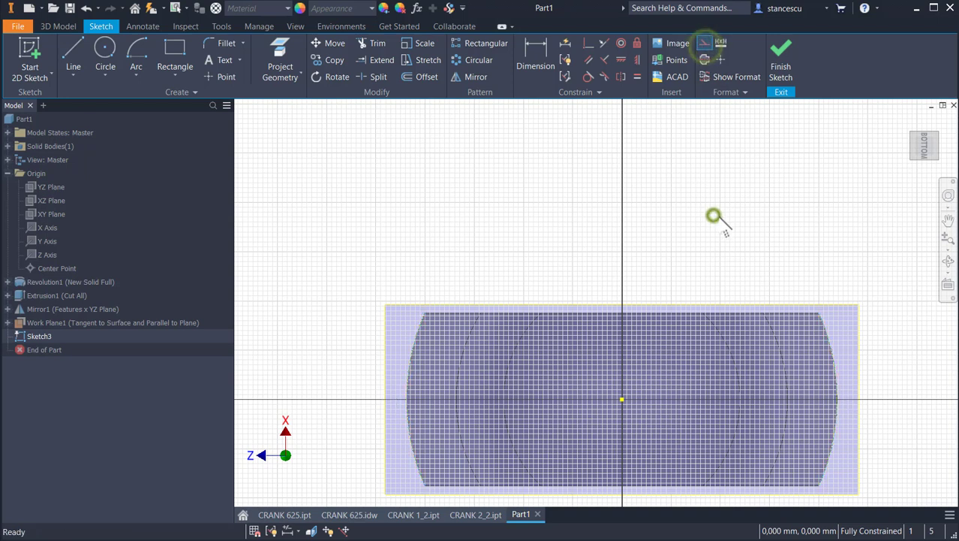
Draw a rectangle across the lower end's flat edge on the positive X side and make its outer long side collinear with that edge.
{"action": "left_click", "coordinate": [170, 53]}
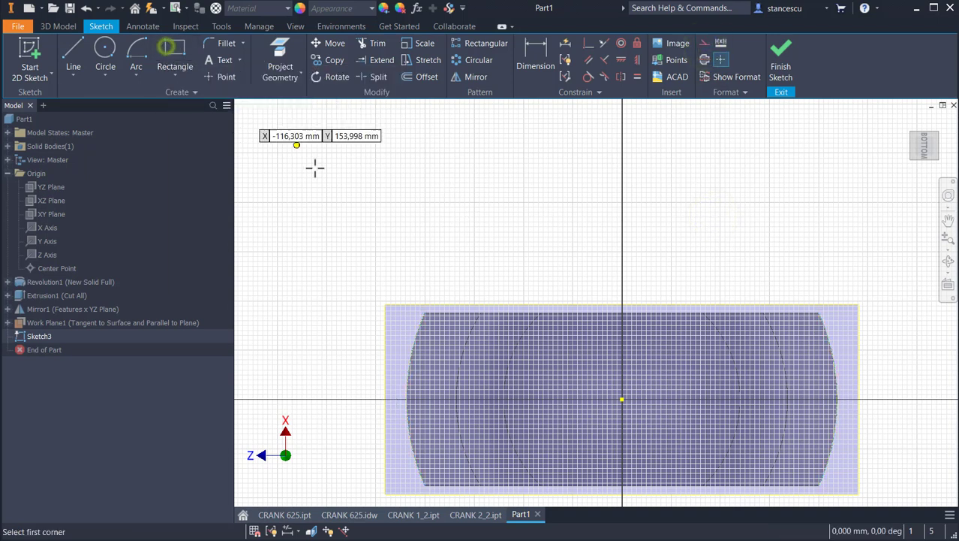
{"action": "left_click", "coordinate": [380, 288]}
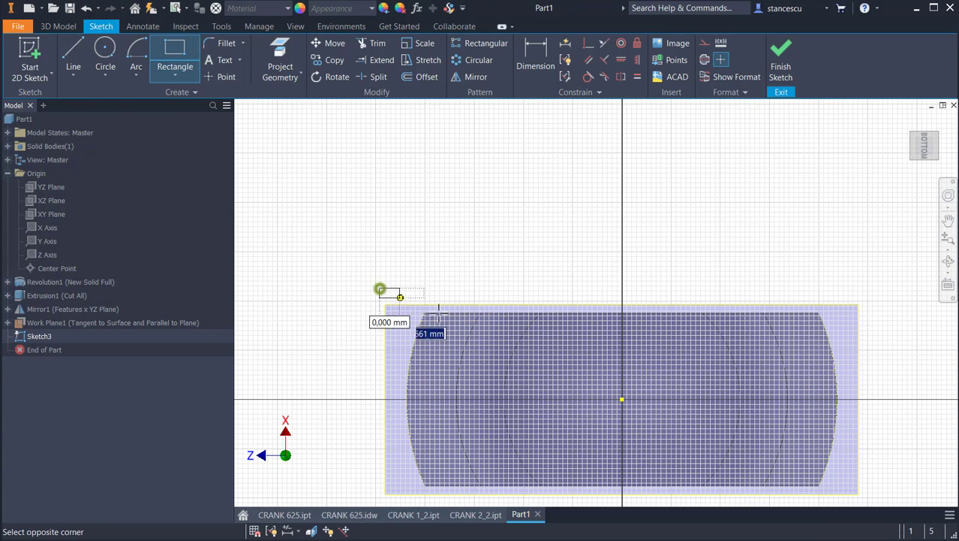
{"action": "left_click", "coordinate": [882, 337]}
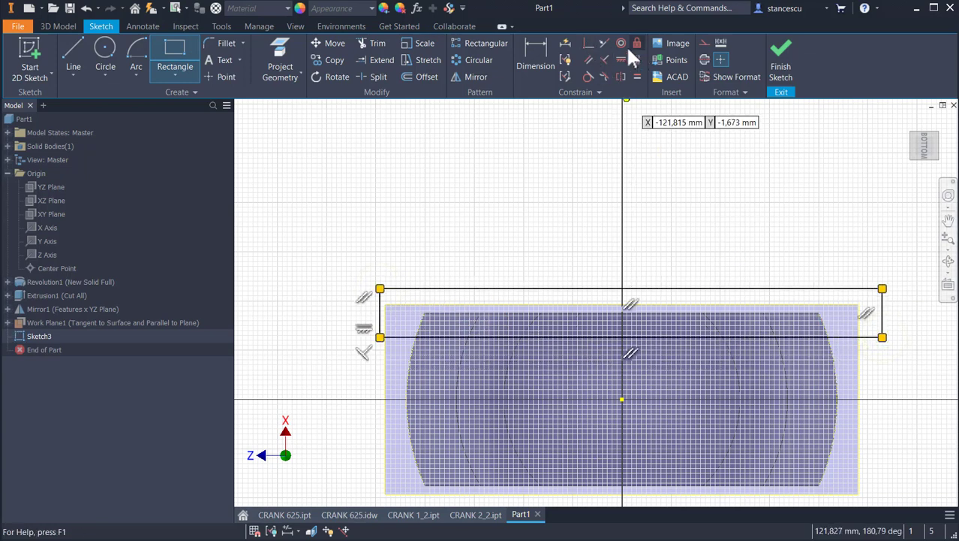
{"action": "left_click", "coordinate": [604, 43]}
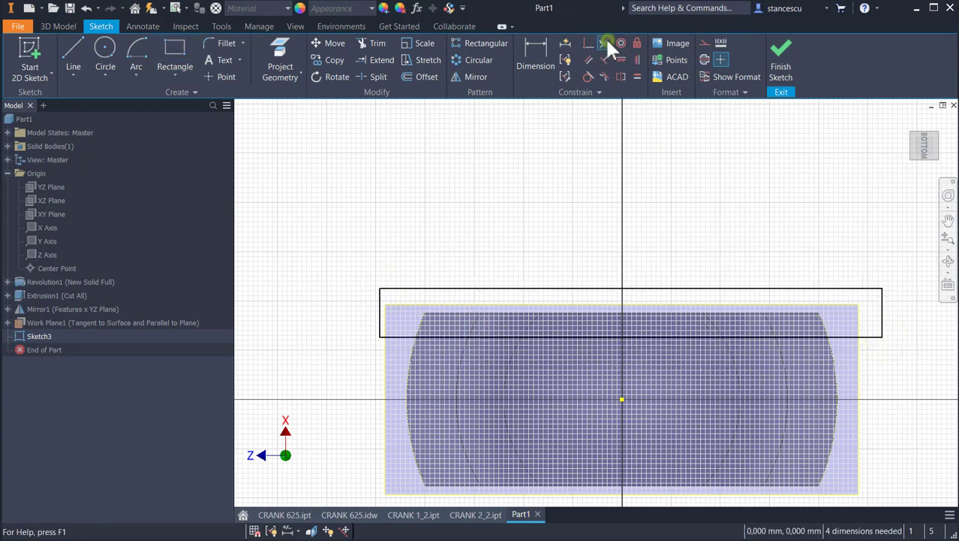
{"action": "left_click", "coordinate": [560, 289]}
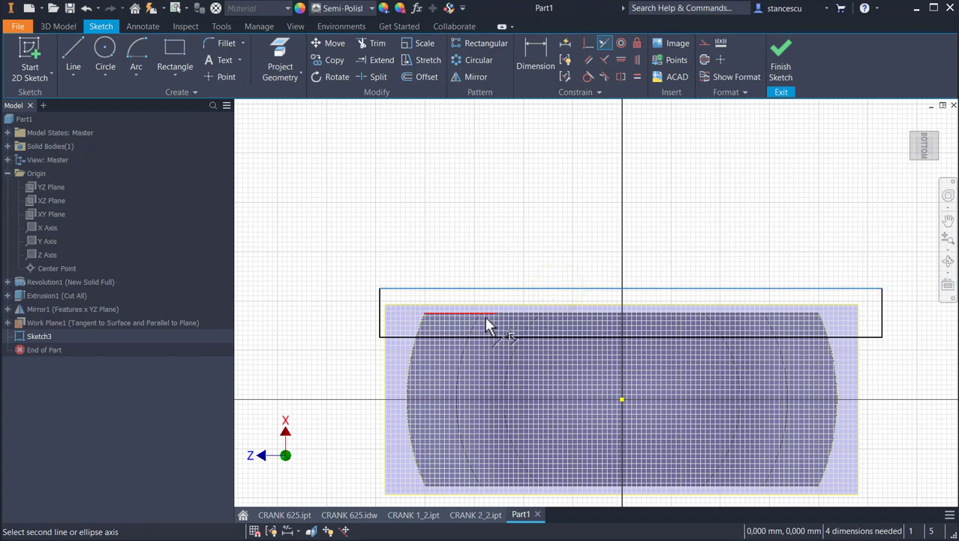
{"action": "left_click", "coordinate": [451, 315]}
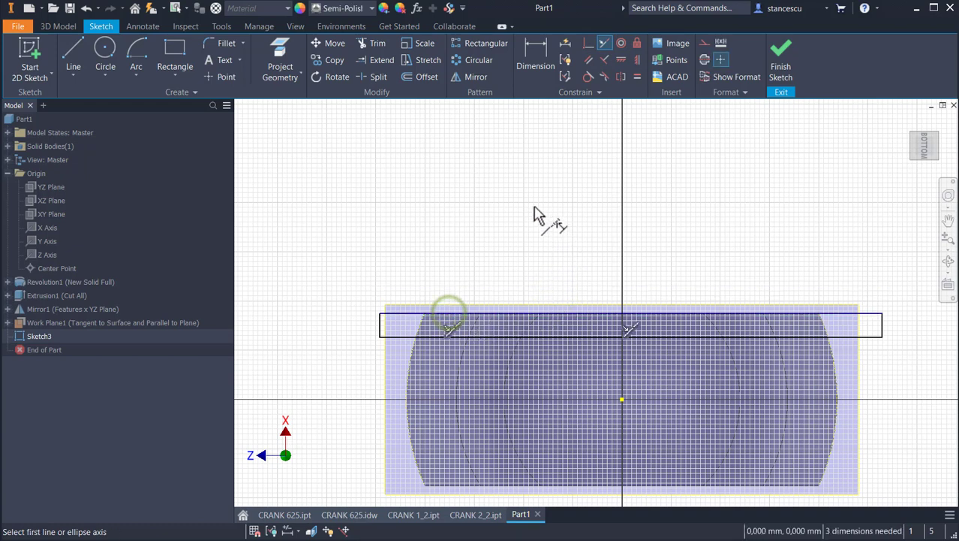
Make the rectangle's two short sides tangent to the projected arcs on either end.
{"action": "left_click", "coordinate": [588, 79]}
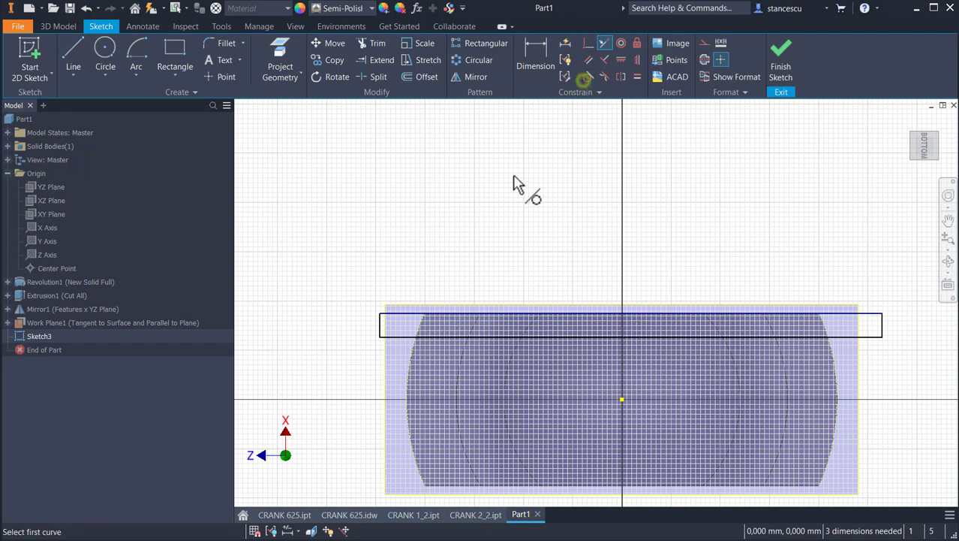
{"action": "left_click", "coordinate": [382, 334]}
{"action": "left_click", "coordinate": [406, 391]}
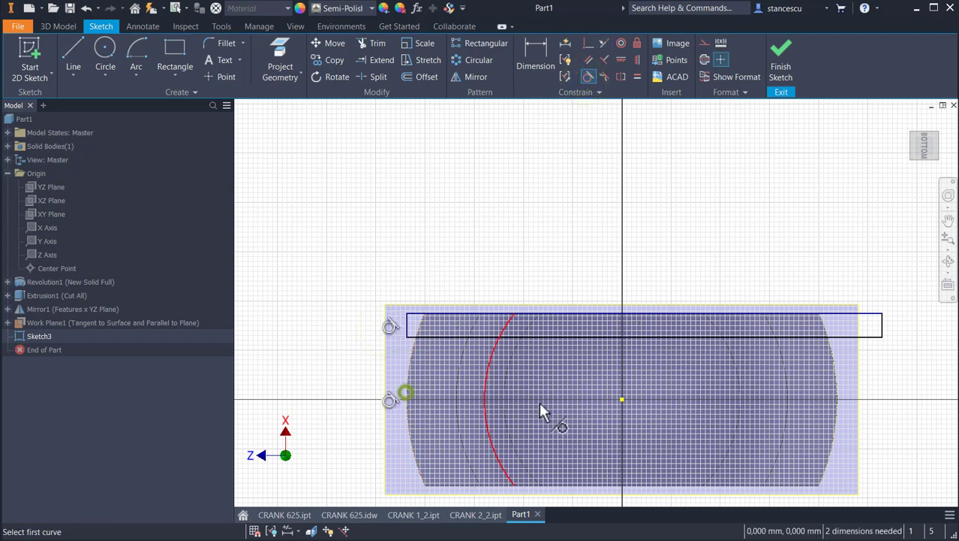
{"action": "left_click", "coordinate": [882, 328]}
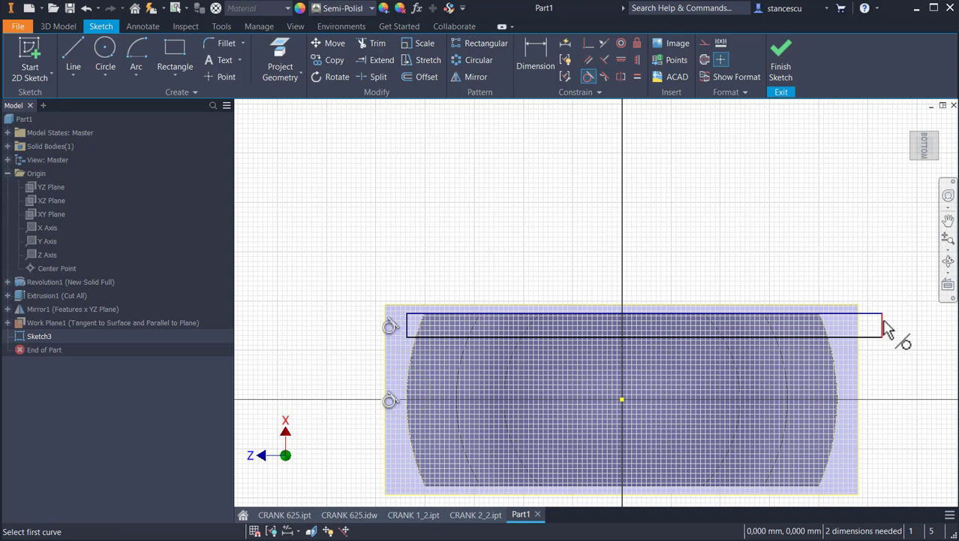
{"action": "left_click", "coordinate": [837, 384]}
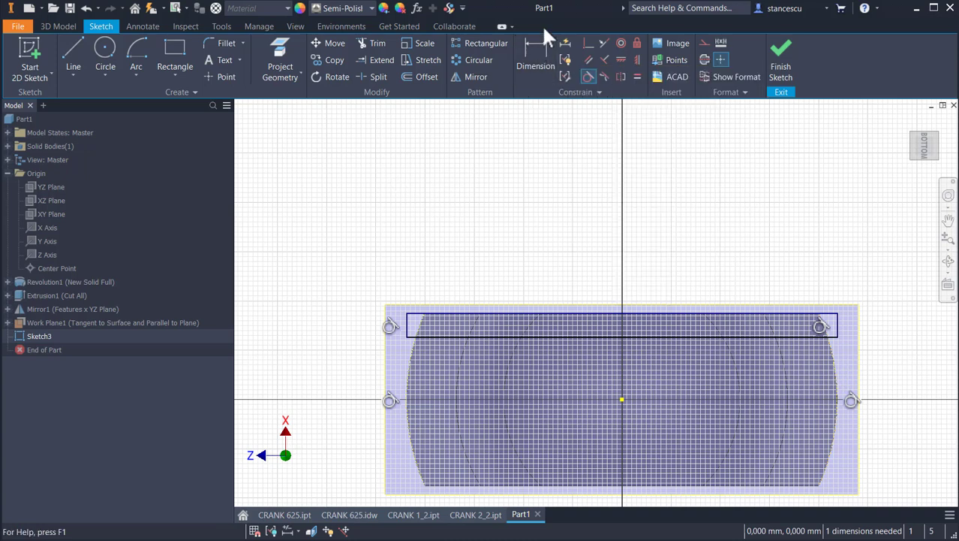
Dimension the rectangle's inner long side 65/2 mm from the center point and finish the sketch.
{"action": "left_click", "coordinate": [539, 45]}
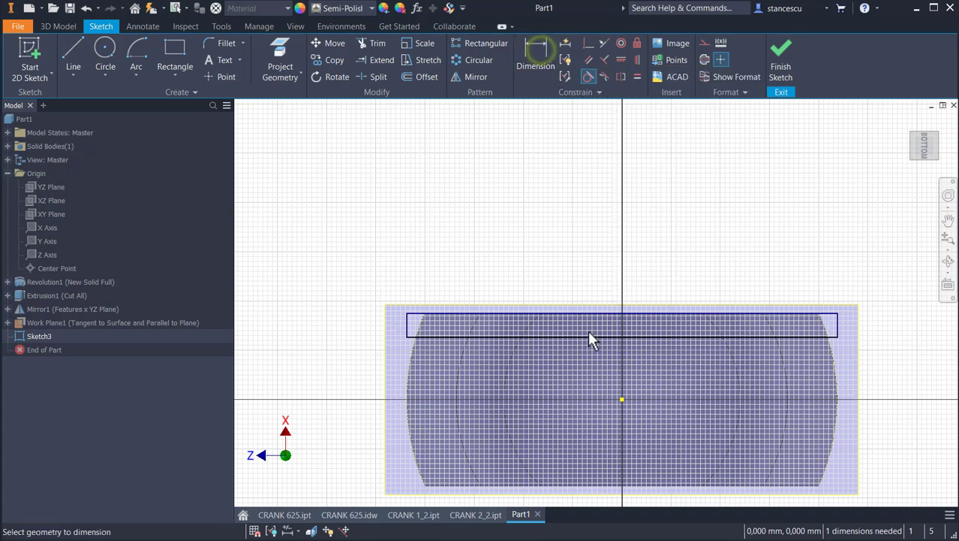
{"action": "left_click", "coordinate": [557, 338]}
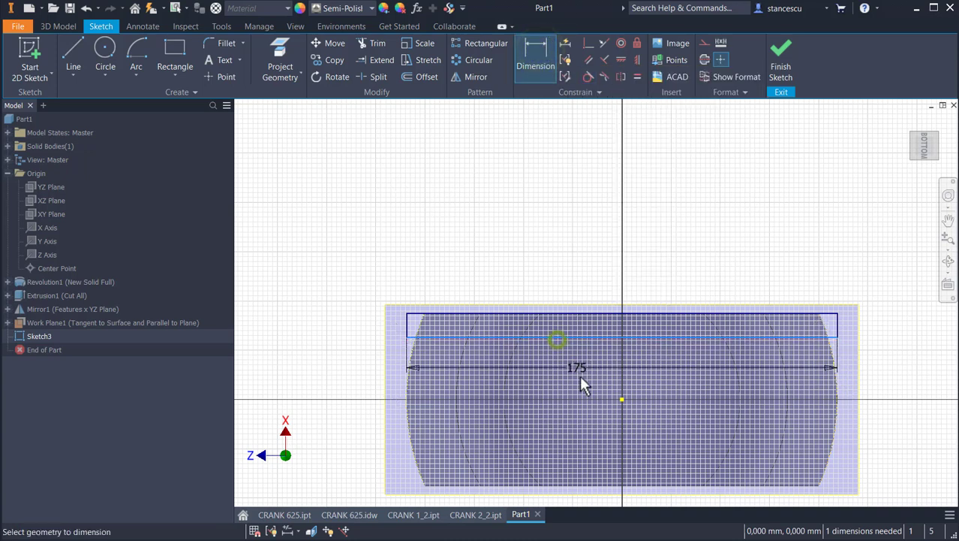
{"action": "left_click", "coordinate": [622, 402]}
{"action": "left_click", "coordinate": [325, 379]}
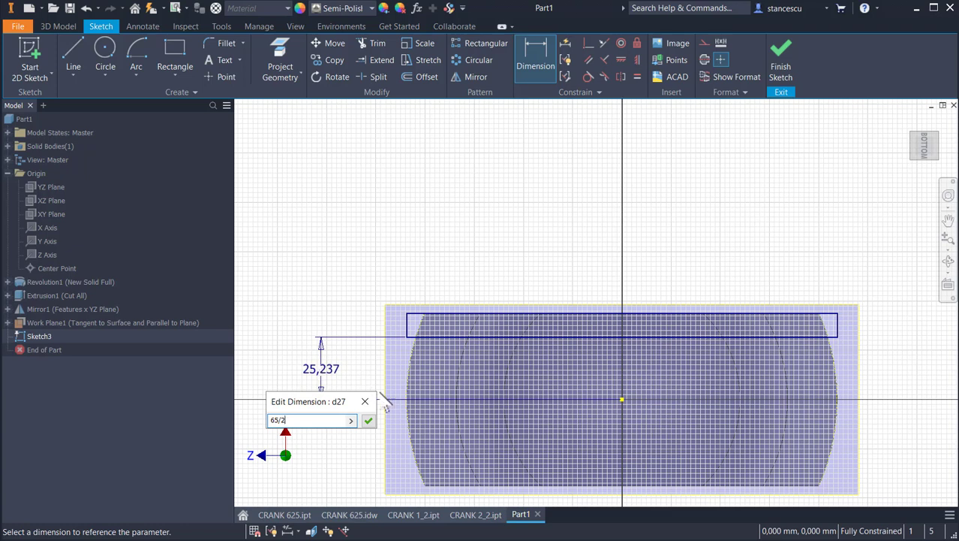
{"action": "left_click", "coordinate": [368, 421]}
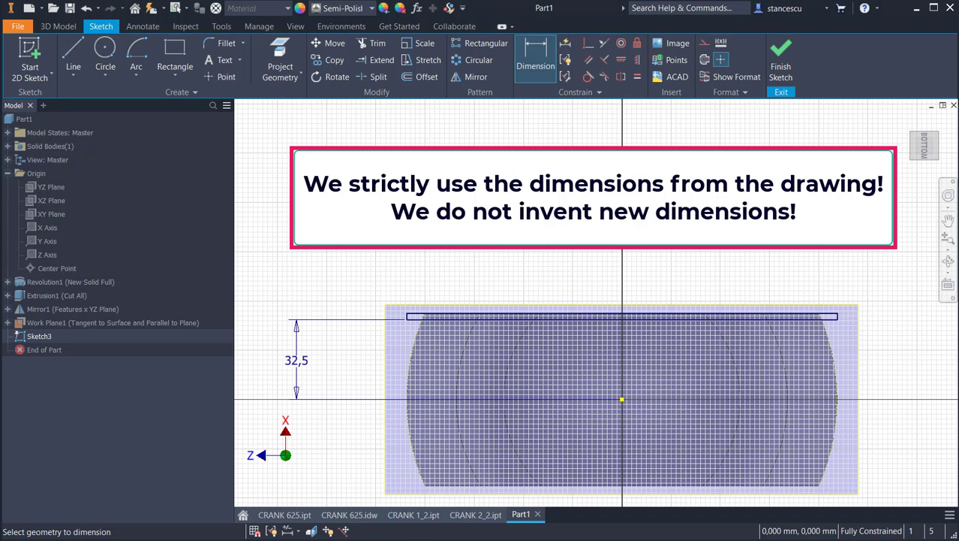
{"action": "left_click", "coordinate": [780, 60]}
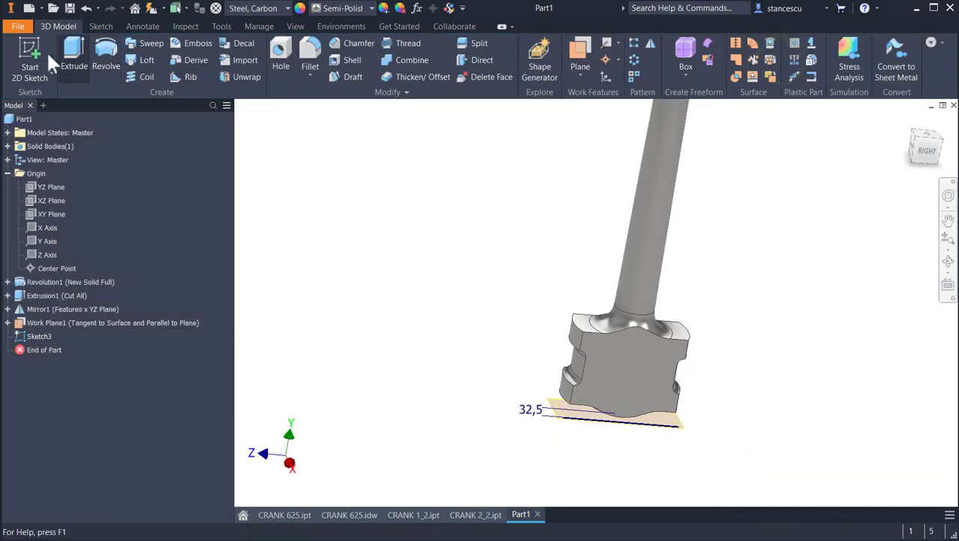
Extrude the rectangle sketch as a 300 mm cut up through the rod's lower end on the positive X side.
{"action": "left_click", "coordinate": [72, 60]}
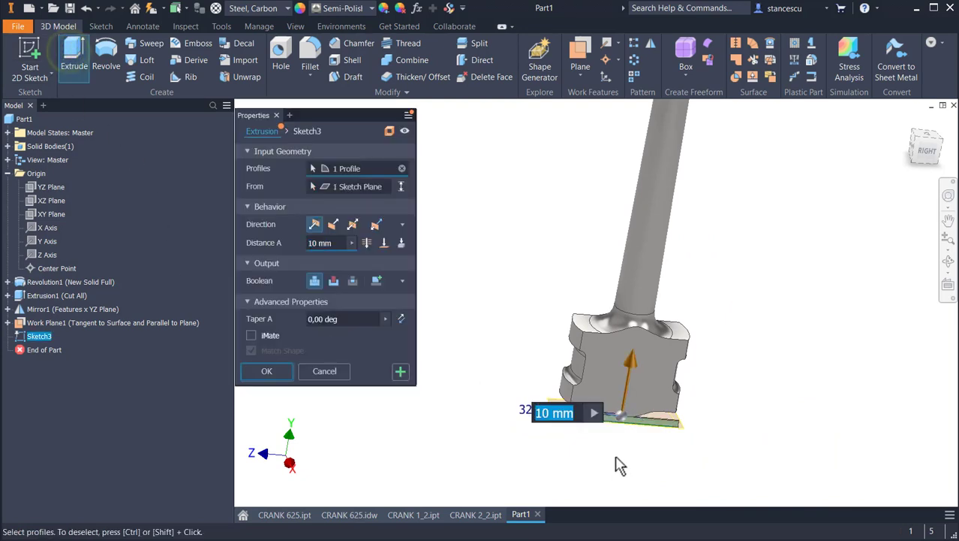
{"action": "scroll", "coordinate": [623, 420], "scroll_direction": "up", "scroll_amount": 2}
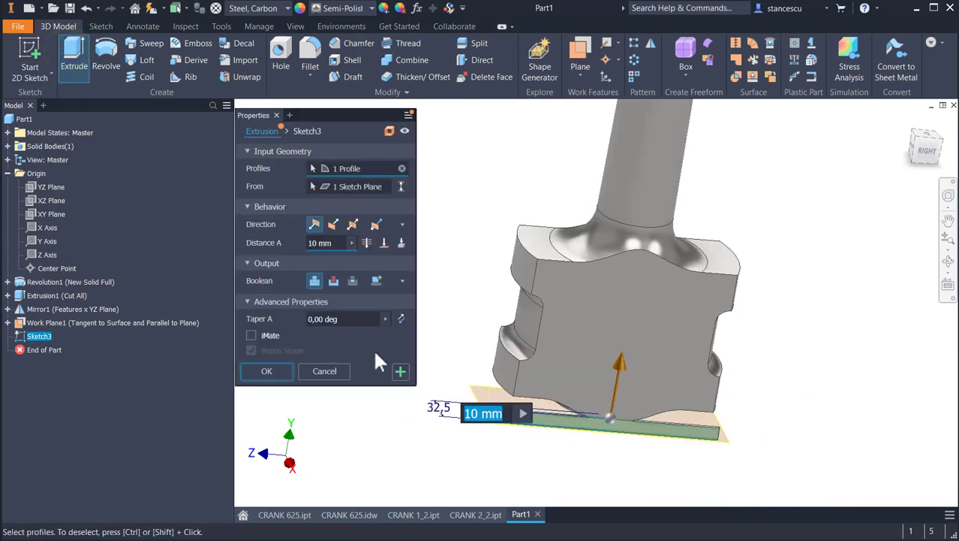
{"action": "left_click", "coordinate": [331, 281]}
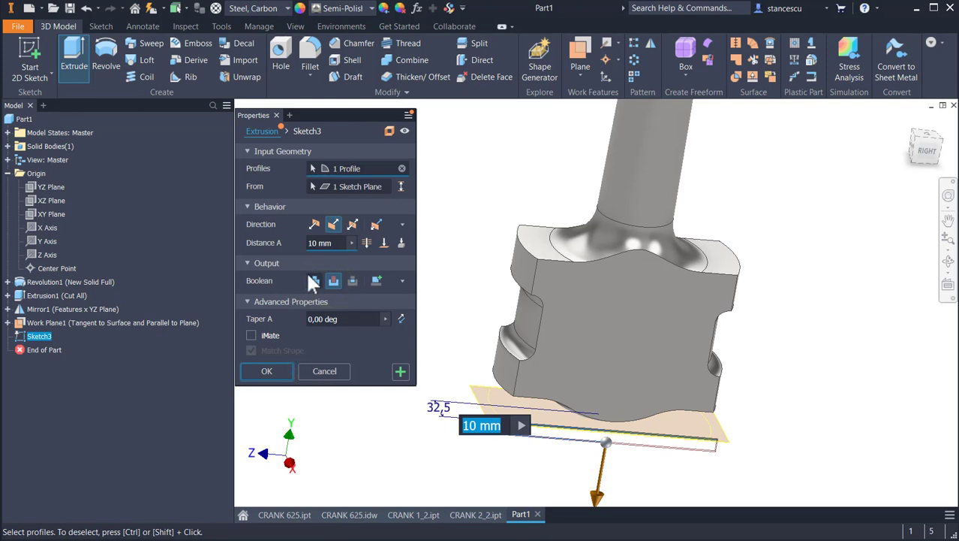
{"action": "left_click", "coordinate": [315, 224]}
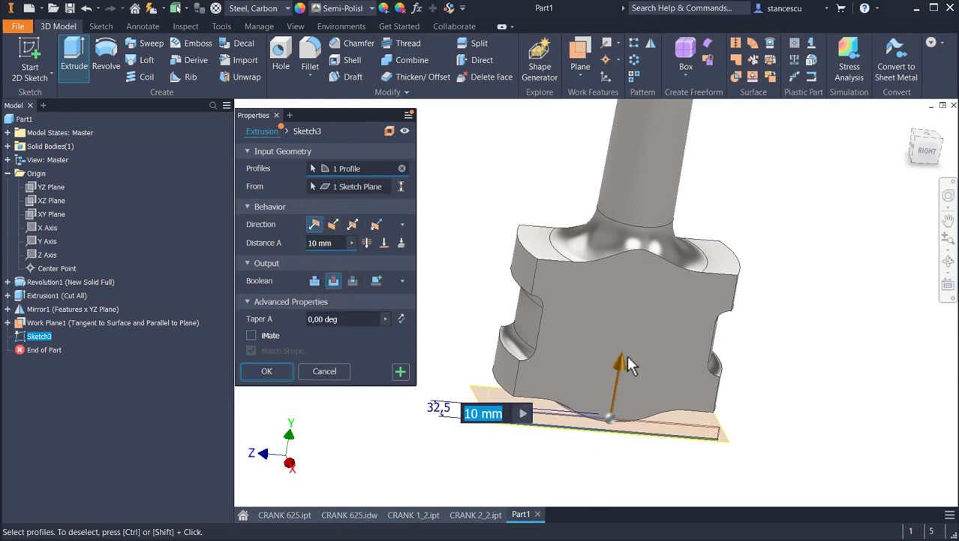
{"action": "left_click_drag", "start_coordinate": [619, 362], "coordinate": [660, 140]}
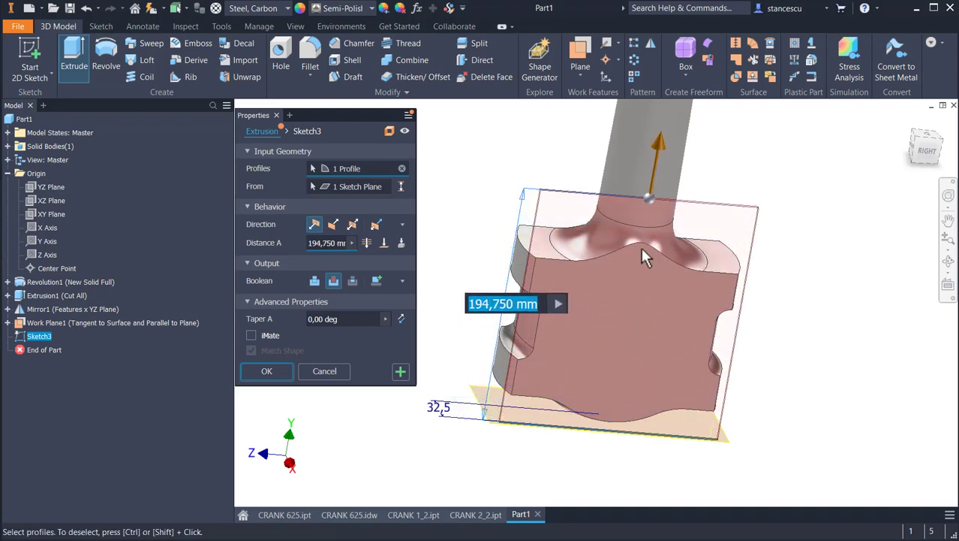
{"action": "middle_click_drag", "start_coordinate": [645, 248], "coordinate": [813, 353], "text": "shift"}
{"action": "key", "text": "F5"}
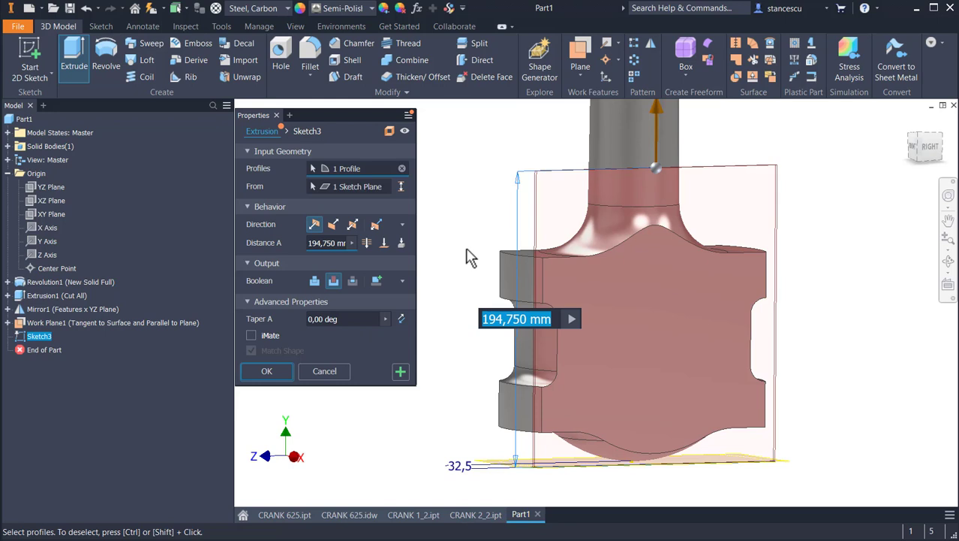
{"action": "type", "text": "200"}
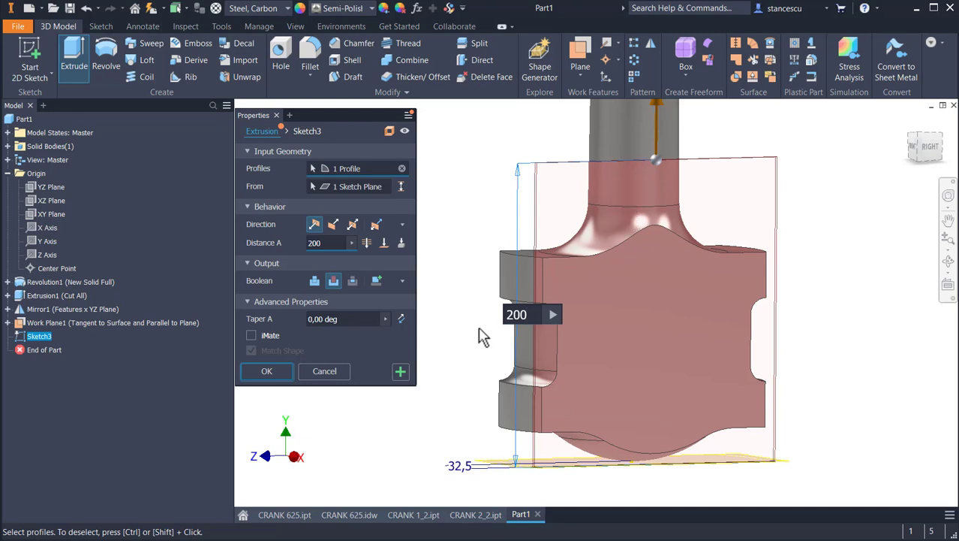
{"action": "key", "text": "Left"}
{"action": "key", "text": "BackSpace"}
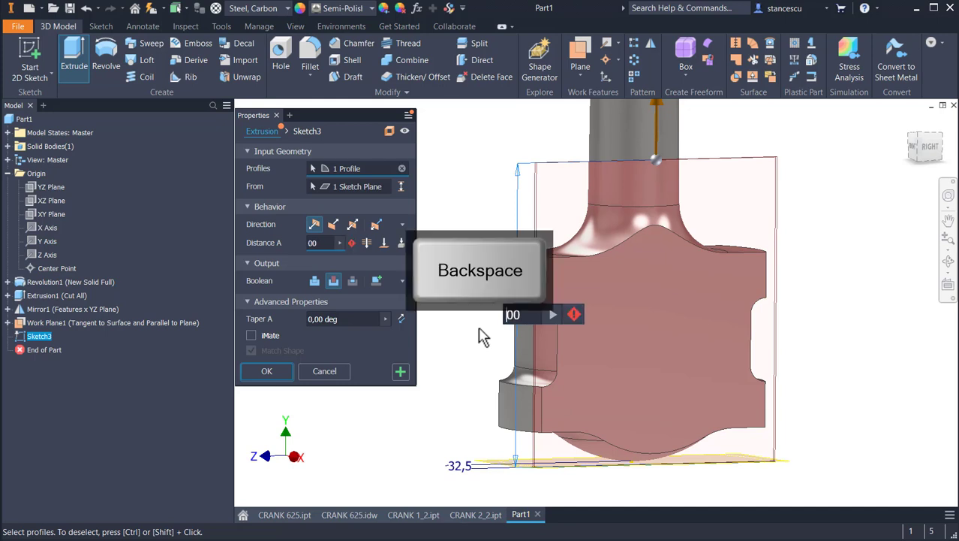
{"action": "type", "text": "3"}
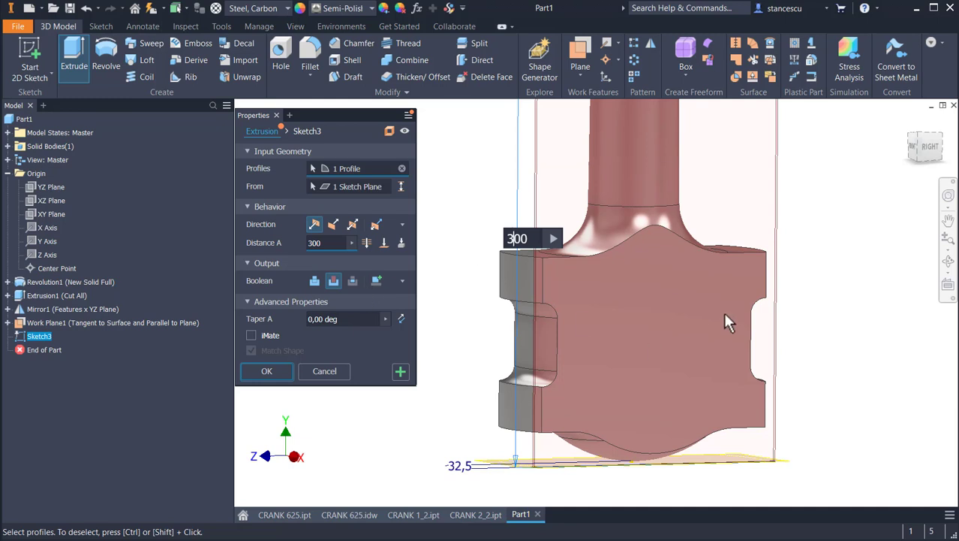
{"action": "scroll", "coordinate": [725, 323], "scroll_direction": "down", "scroll_amount": 3}
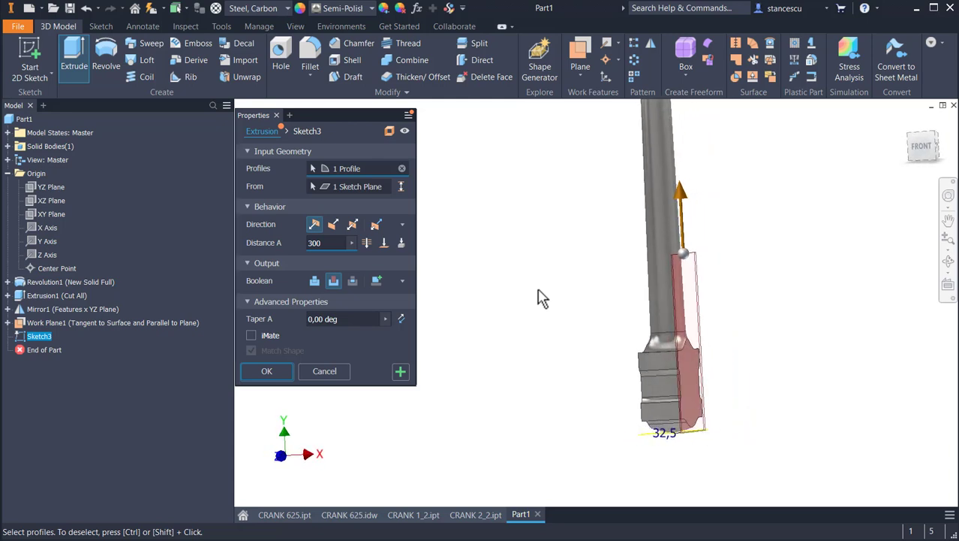
{"action": "left_click", "coordinate": [260, 375]}
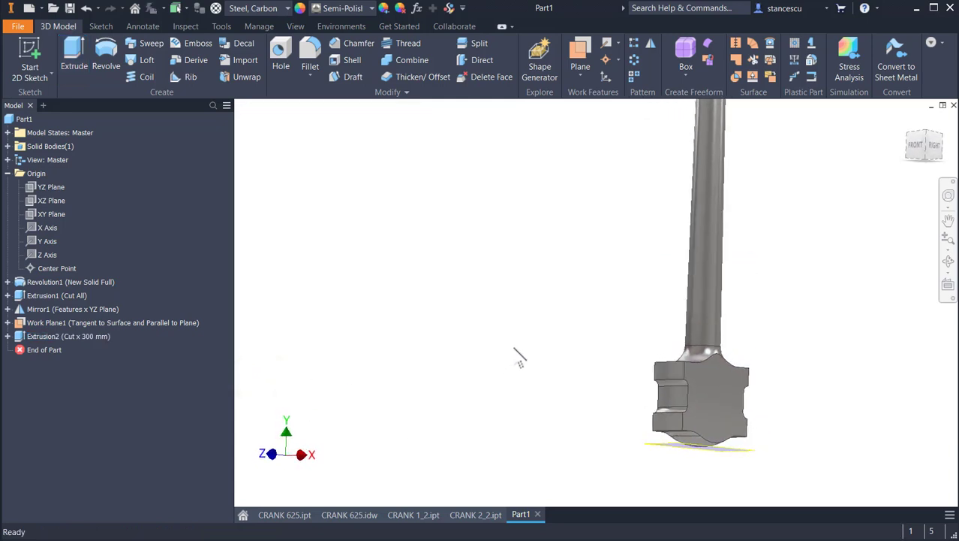
Hide the work plane tangent to the underside of the rod's lower end.
{"action": "middle_click_drag", "start_coordinate": [549, 415], "coordinate": [665, 468], "text": "shift"}
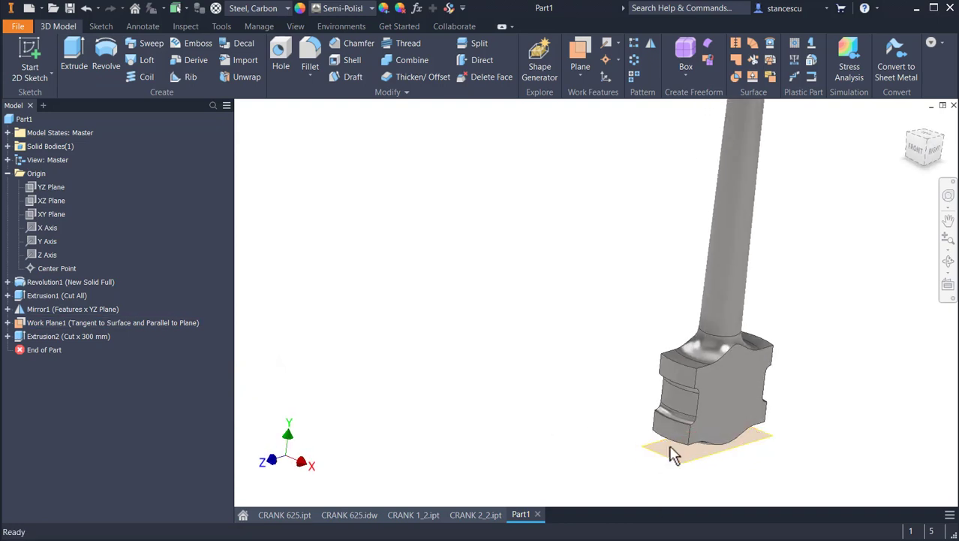
{"action": "right_click", "coordinate": [672, 458]}
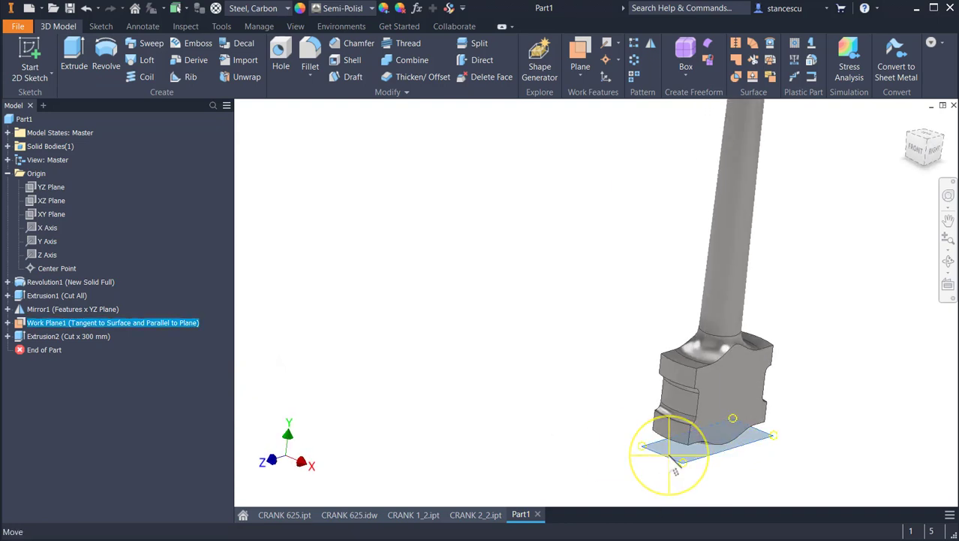
{"action": "left_click", "coordinate": [709, 471]}
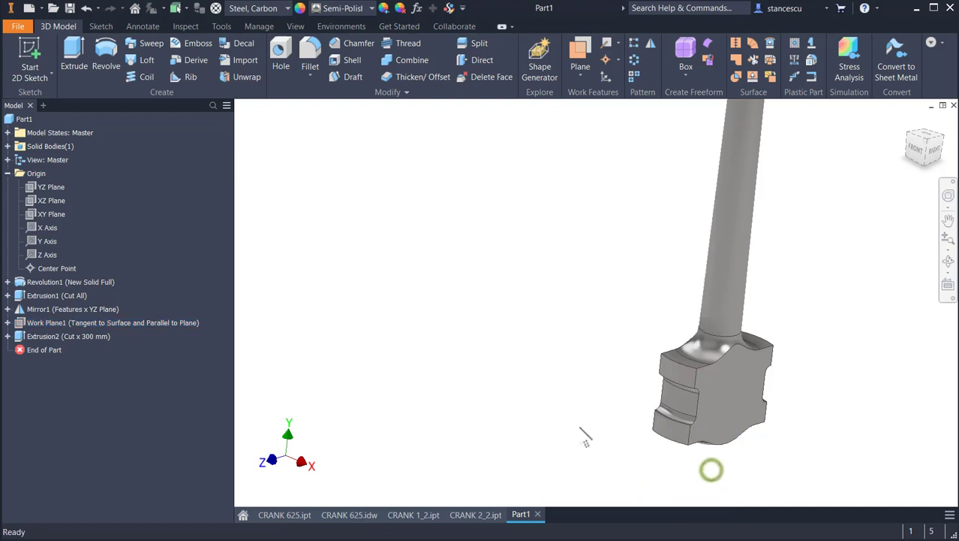
Mirror the 300 mm cut about the YZ Plane to flatten the opposite side of the lower end.
{"action": "left_click", "coordinate": [651, 45]}
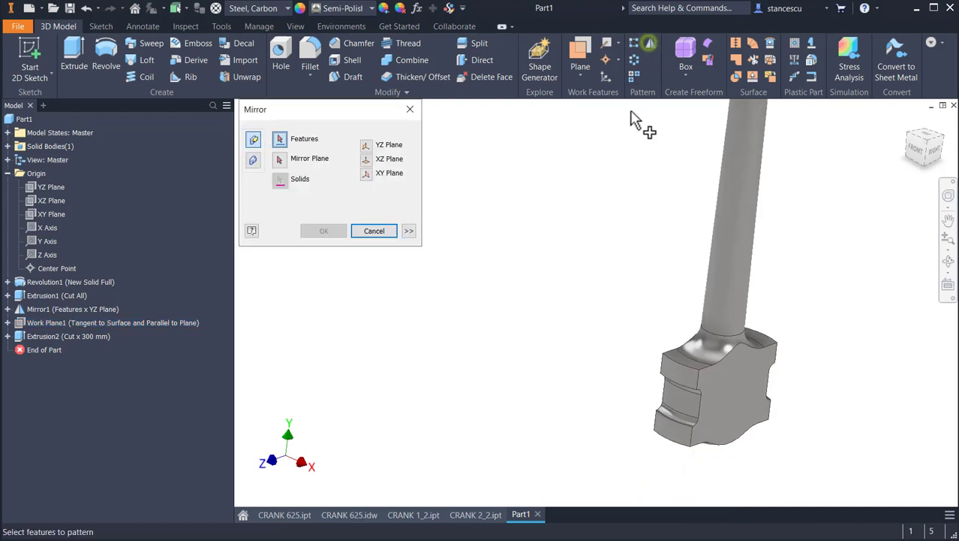
{"action": "left_click", "coordinate": [66, 337]}
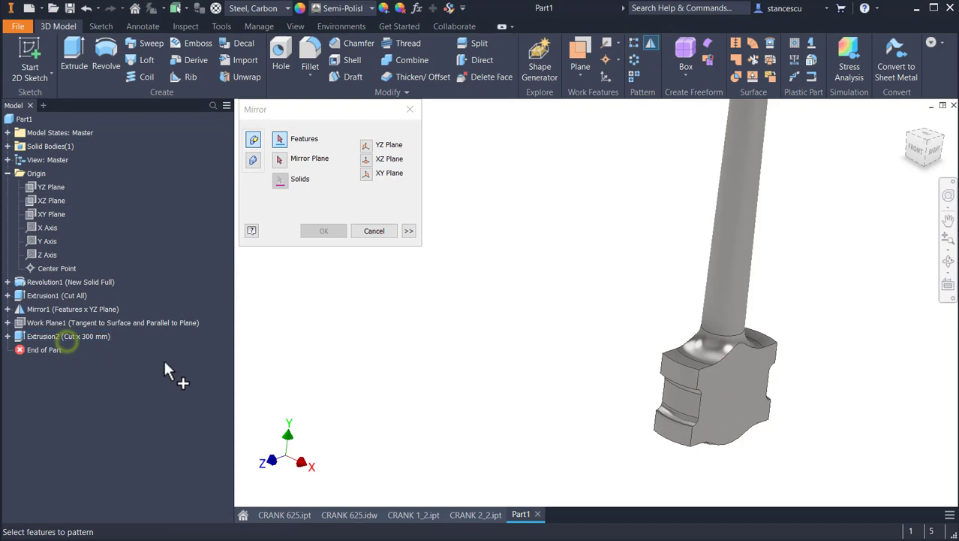
{"action": "left_click", "coordinate": [84, 339]}
{"action": "left_click", "coordinate": [279, 161]}
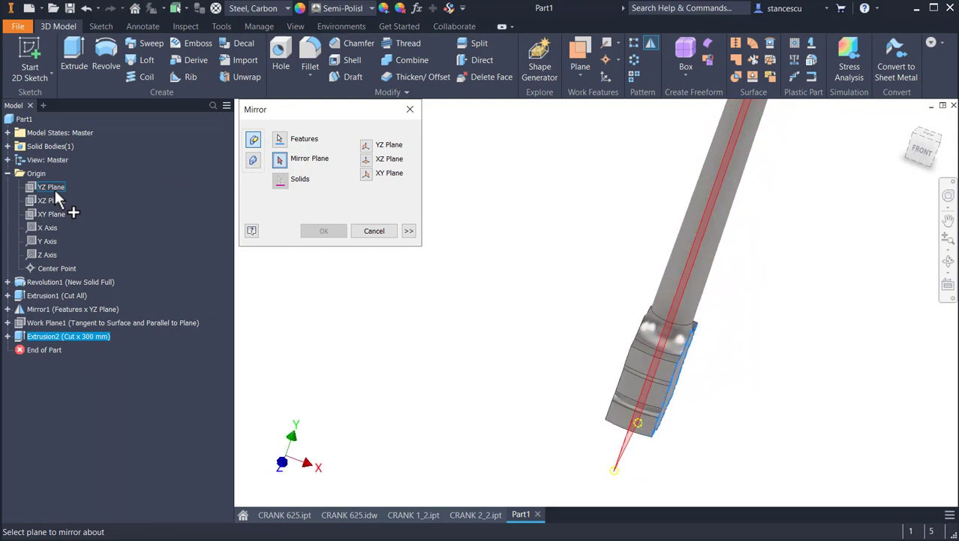
{"action": "left_click", "coordinate": [55, 188]}
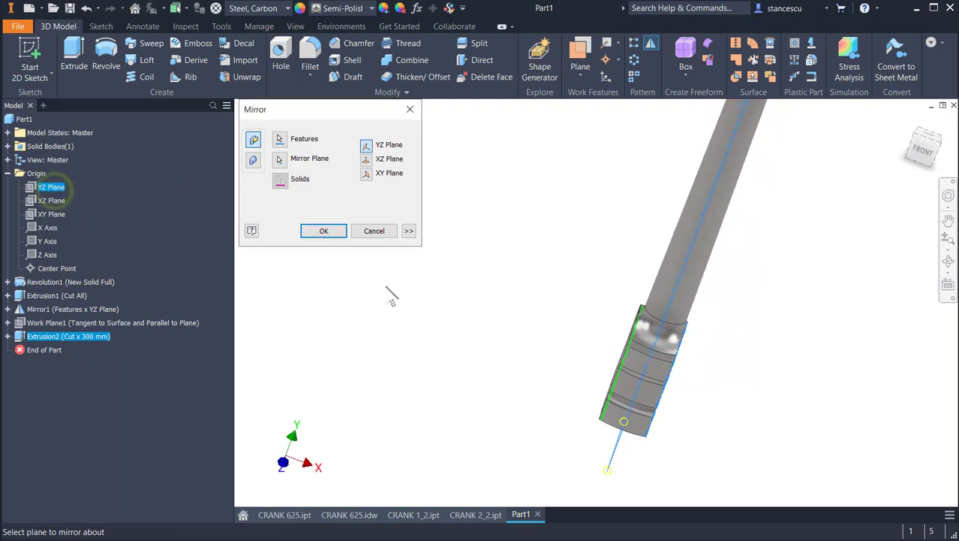
{"action": "left_click", "coordinate": [324, 230]}
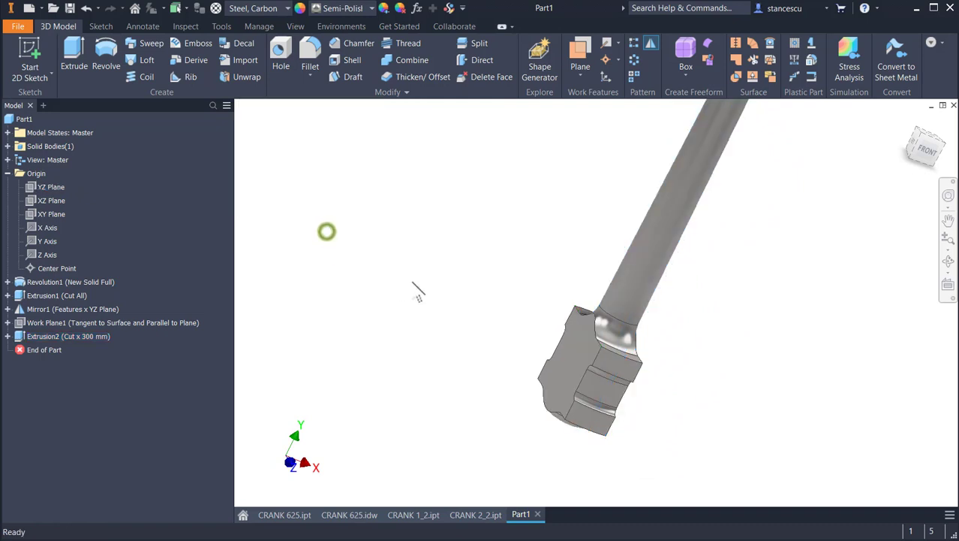
{"action": "key", "text": "F6"}
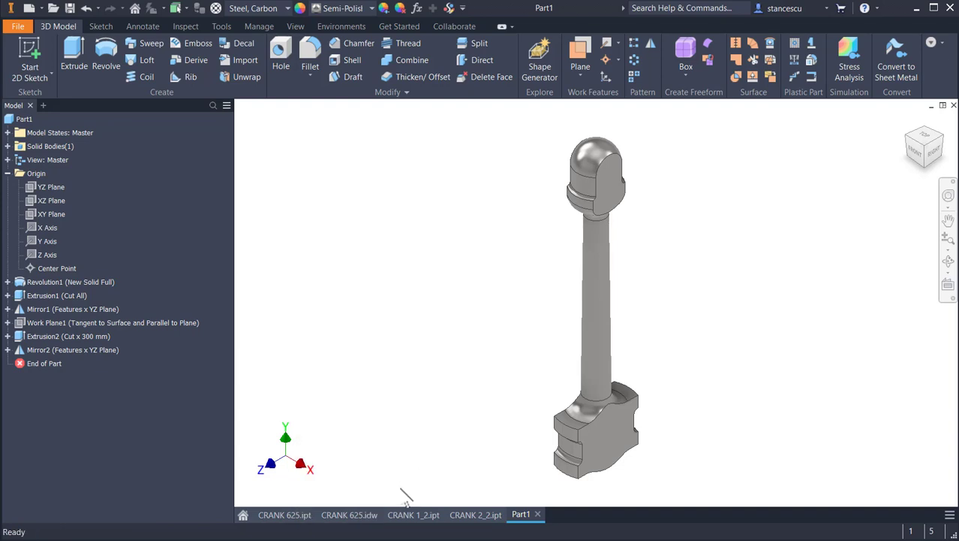
Examine the upper end's window dimensions in the CRANK 625.idw drawing and return to Part1.
{"action": "left_click", "coordinate": [362, 516]}
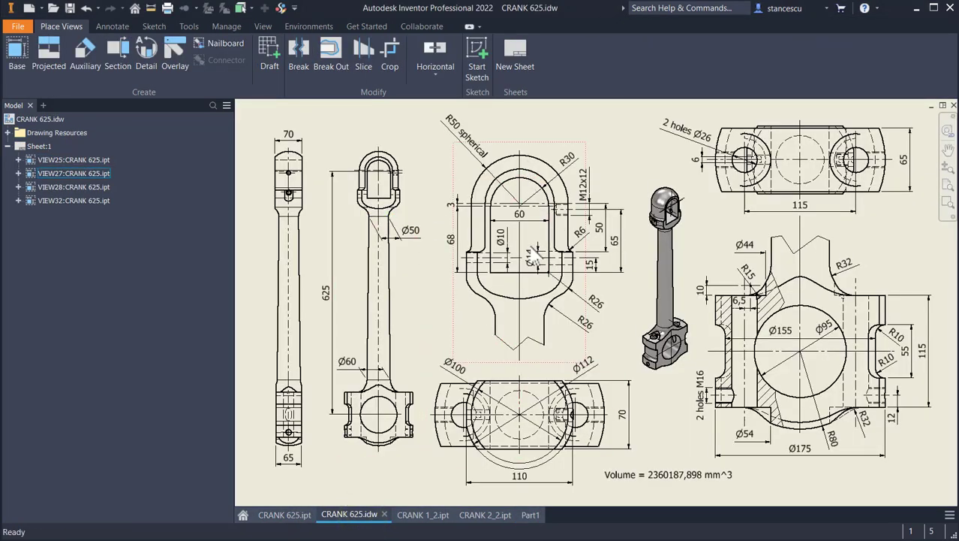
{"action": "scroll", "coordinate": [522, 214], "scroll_direction": "up", "scroll_amount": 2}
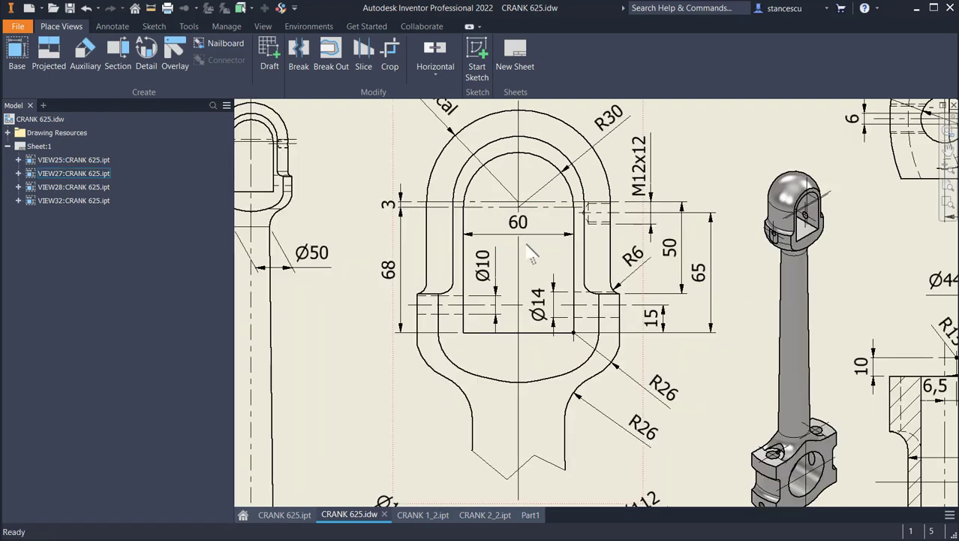
{"action": "middle_click_drag", "start_coordinate": [540, 253], "coordinate": [540, 281]}
{"action": "scroll", "coordinate": [541, 291], "scroll_direction": "up", "scroll_amount": 3}
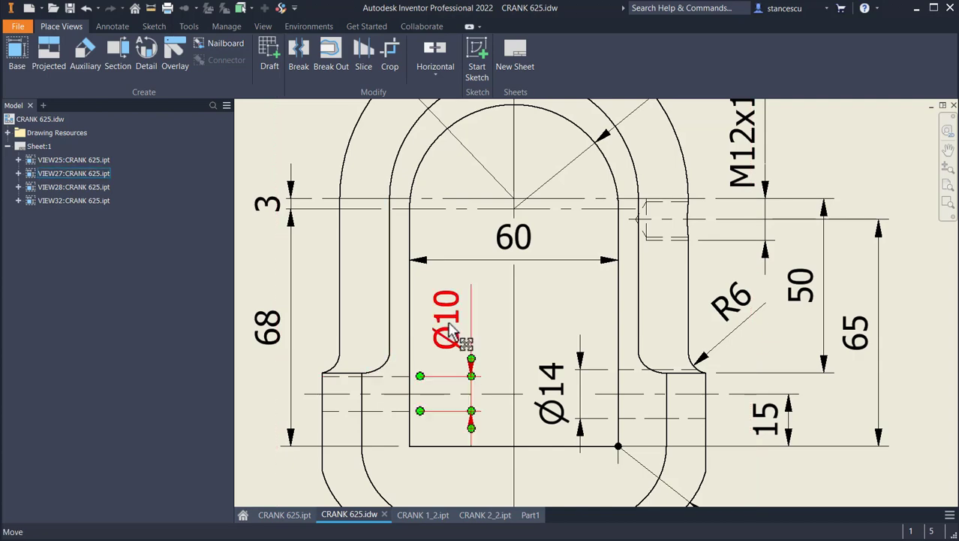
{"action": "middle_click_drag", "start_coordinate": [546, 247], "coordinate": [554, 415]}
{"action": "middle_click_drag", "start_coordinate": [626, 322], "coordinate": [637, 203]}
{"action": "scroll", "coordinate": [601, 278], "scroll_direction": "down", "scroll_amount": 2}
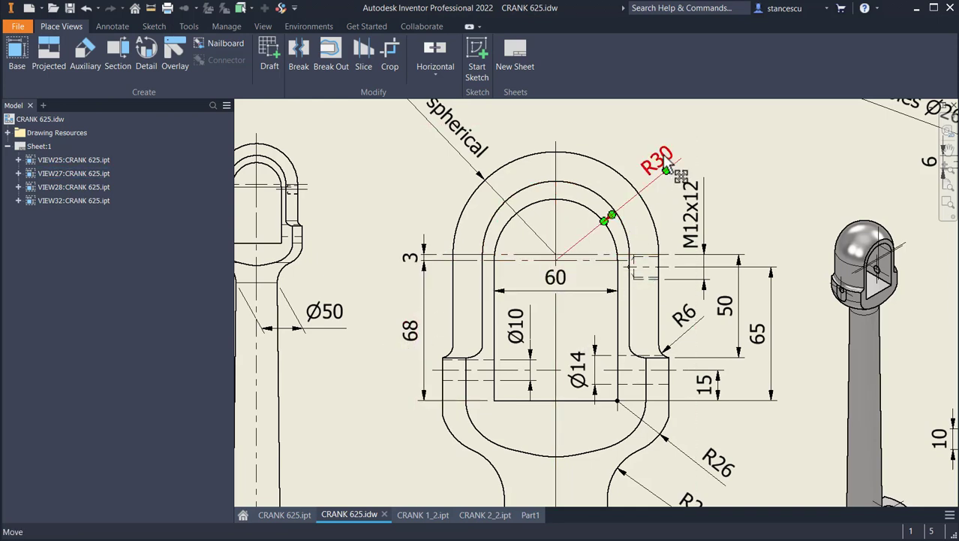
{"action": "left_click", "coordinate": [531, 515]}
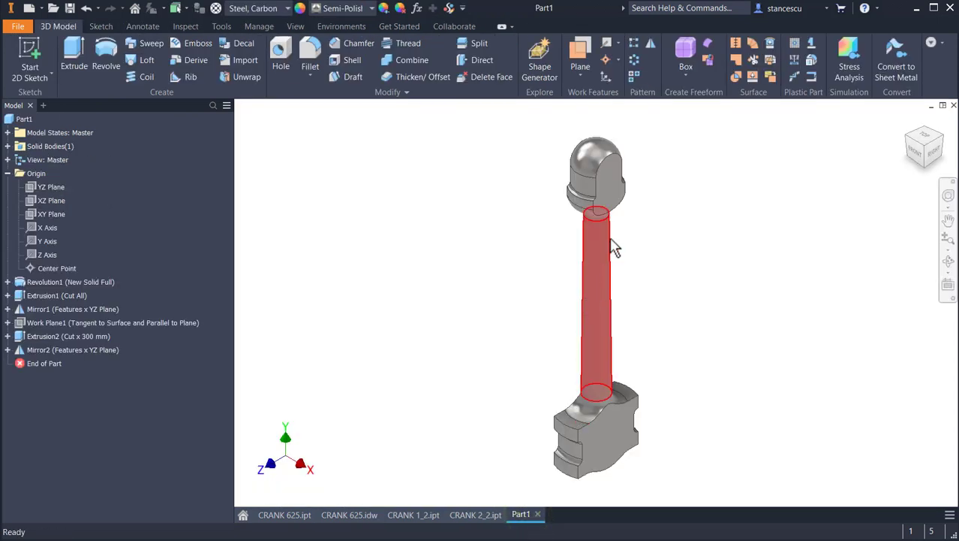
Start a new sketch on the flat face of the rod's upper end on the positive X side.
{"action": "left_click", "coordinate": [617, 190]}
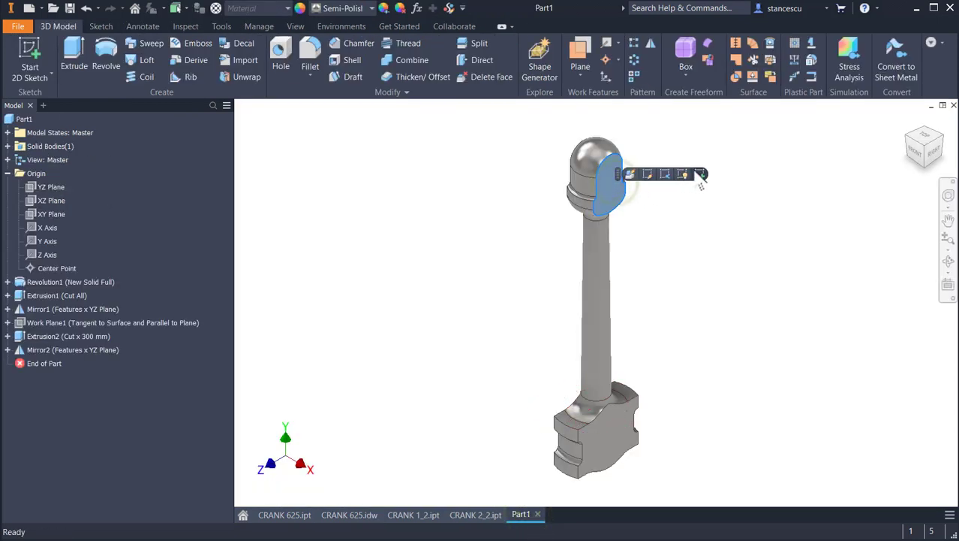
{"action": "left_click", "coordinate": [701, 174]}
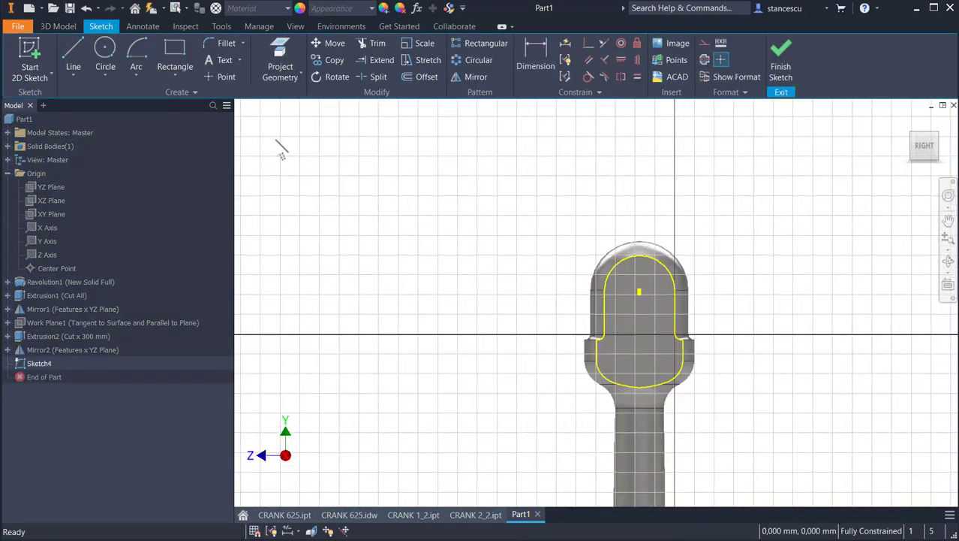
{"action": "scroll", "coordinate": [392, 225], "scroll_direction": "up", "scroll_amount": 5}
{"action": "middle_click_drag", "start_coordinate": [474, 239], "coordinate": [408, 225]}
{"action": "middle_click_drag", "start_coordinate": [641, 306], "coordinate": [409, 191]}
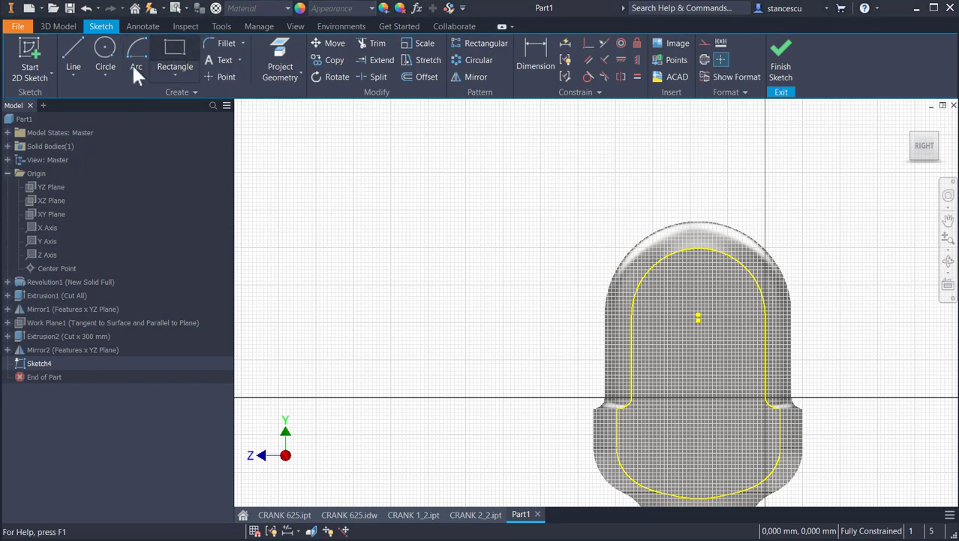
Draw a closed arched profile about 44 mm wide on the upper end, with straight sides about 60 mm high and a tangent arc on top.
{"action": "left_click", "coordinate": [77, 39]}
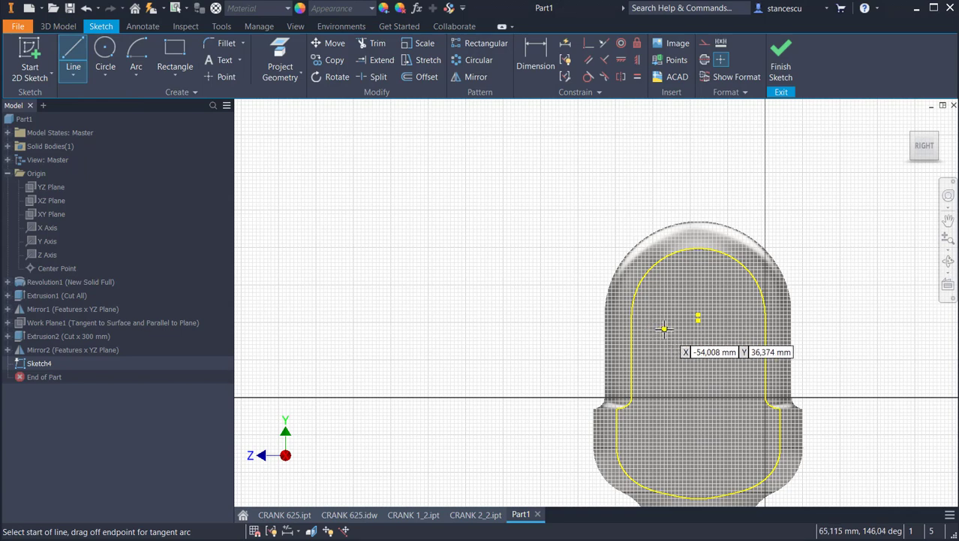
{"action": "left_click", "coordinate": [665, 328]}
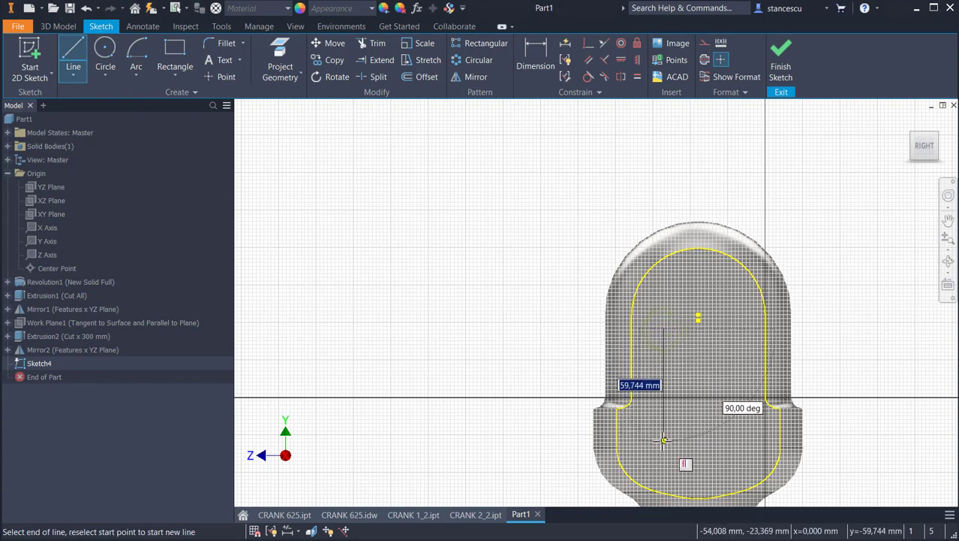
{"action": "left_click", "coordinate": [664, 441]}
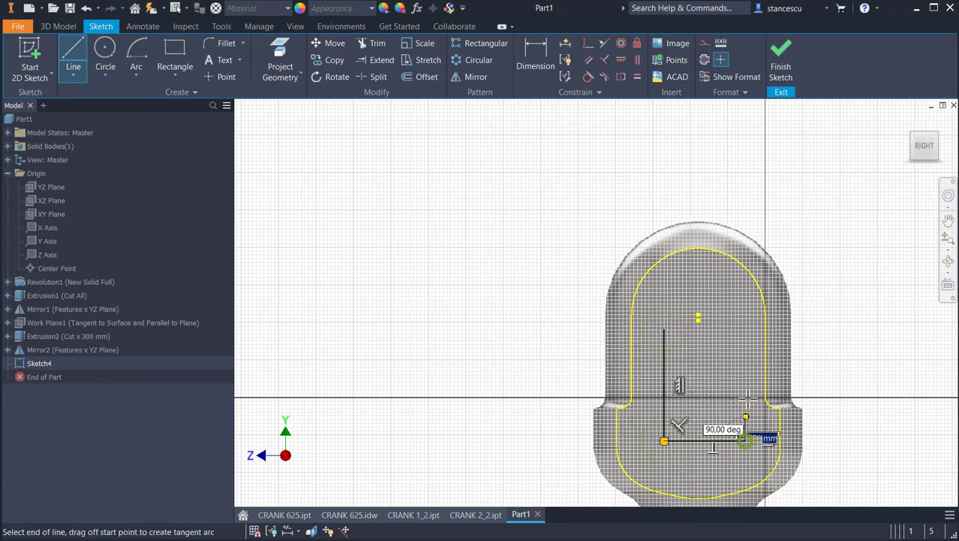
{"action": "left_click", "coordinate": [745, 441]}
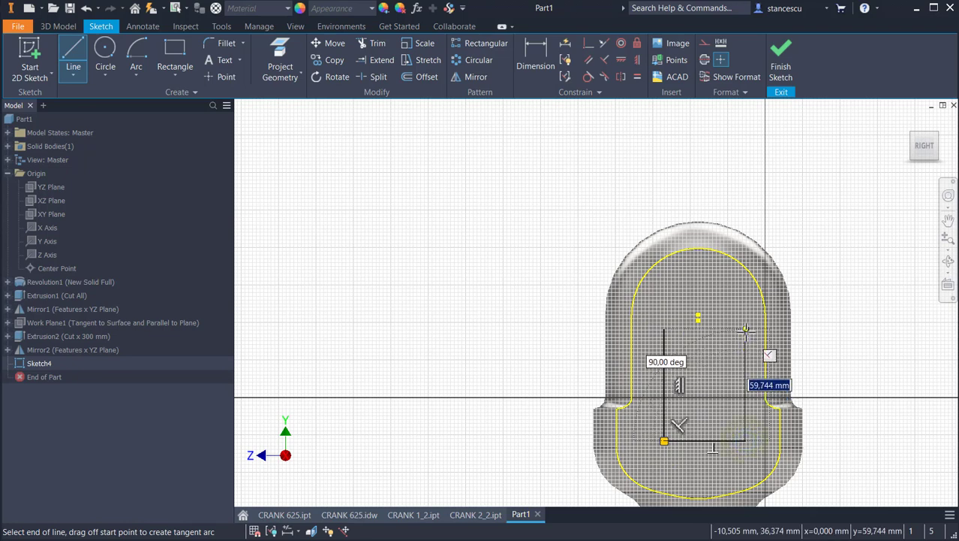
{"action": "left_click", "coordinate": [746, 328]}
{"action": "mouse_move", "coordinate": [746, 329]}
{"action": "left_mouse_down"}
{"action": "mouse_move", "coordinate": [702, 289]}
{"action": "mouse_move", "coordinate": [664, 329]}
{"action": "left_mouse_up"}
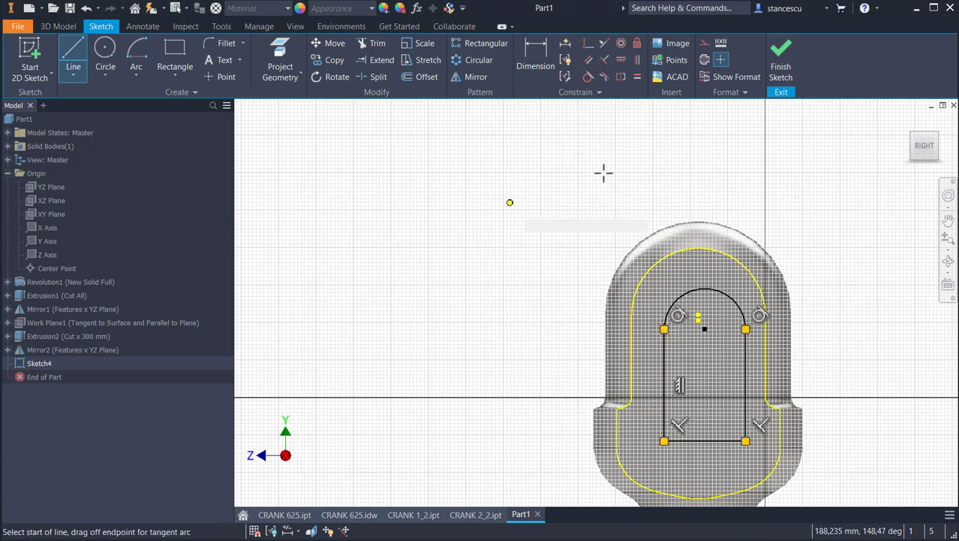
{"action": "left_click", "coordinate": [589, 45]}
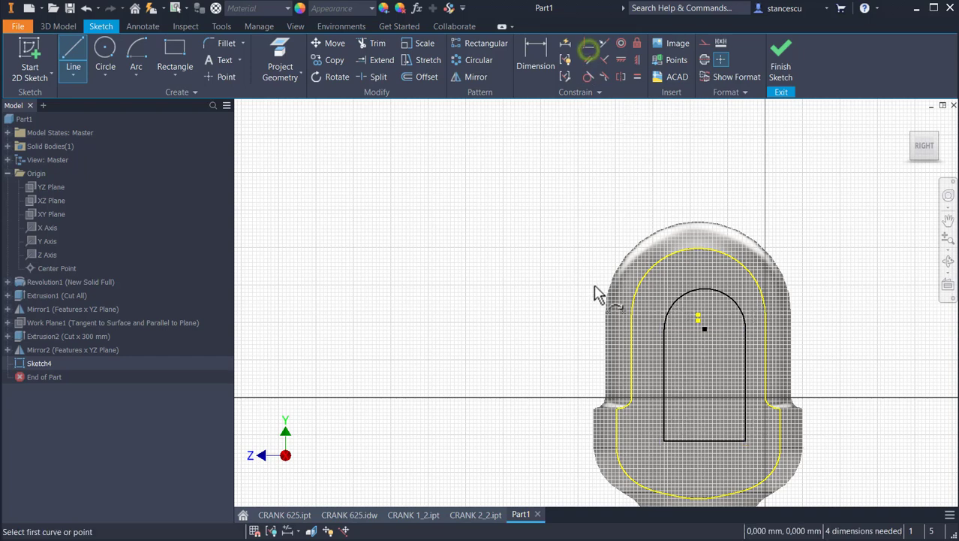
{"action": "left_click", "coordinate": [705, 330]}
{"action": "left_click", "coordinate": [698, 318]}
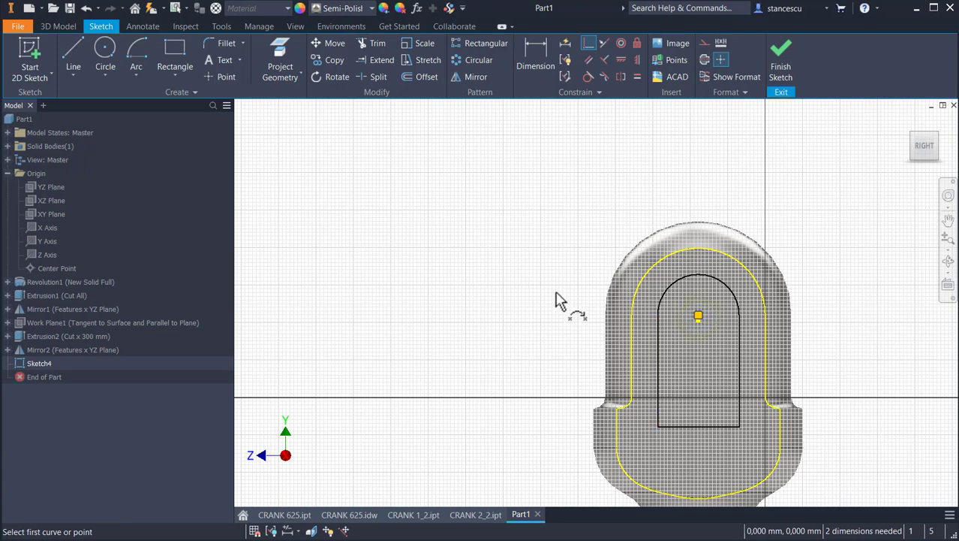
{"action": "key", "text": "ctrl+z"}
Make the center of the profile's top arc coincident with the origin's Center Point.
{"action": "scroll", "coordinate": [786, 375], "scroll_direction": "up", "scroll_amount": 3}
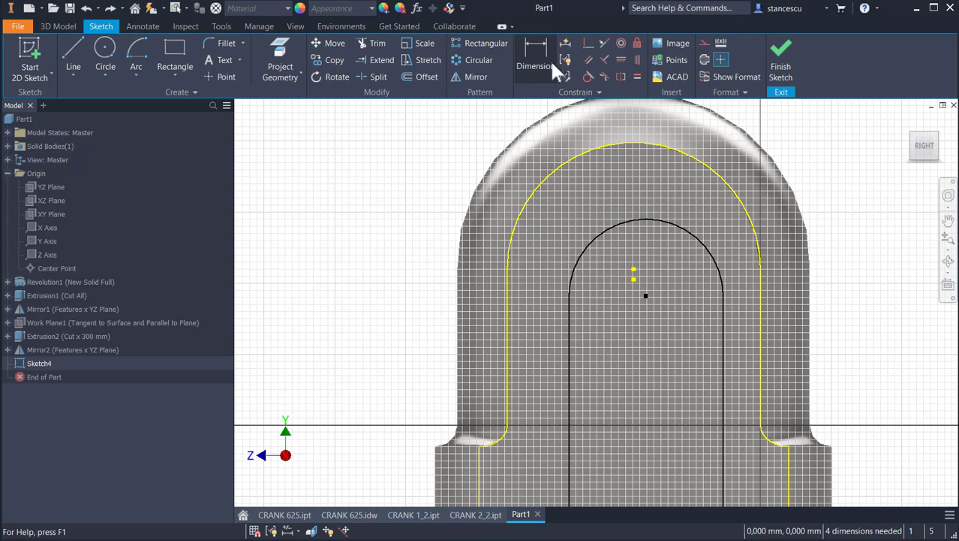
{"action": "left_click", "coordinate": [589, 44]}
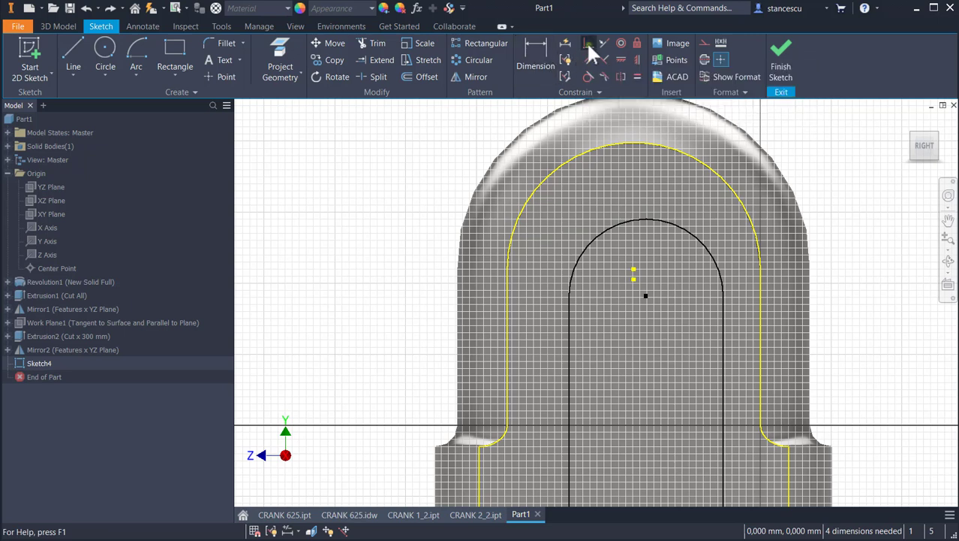
{"action": "left_click", "coordinate": [647, 297]}
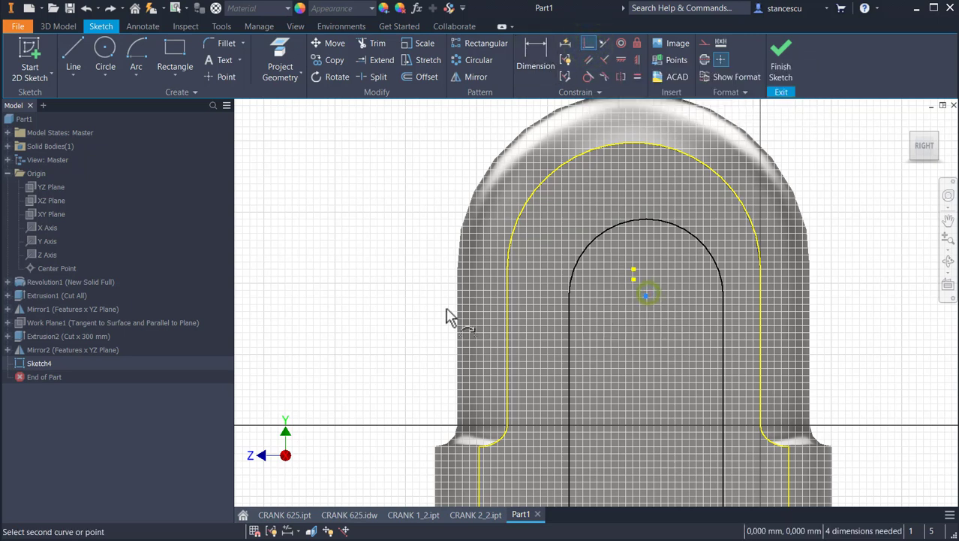
{"action": "left_click", "coordinate": [65, 272]}
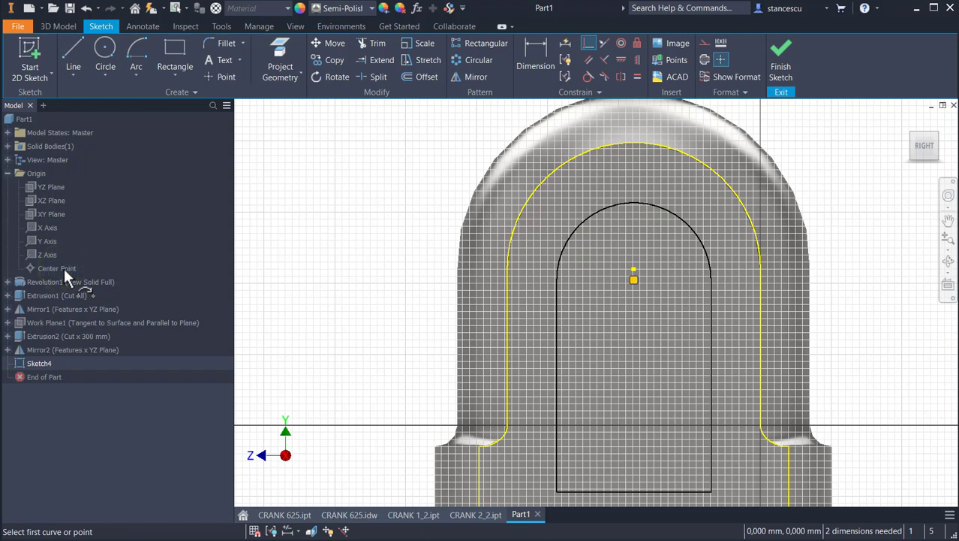
Start dimensioning the arched profile on the upper end.
{"action": "left_click", "coordinate": [533, 57]}
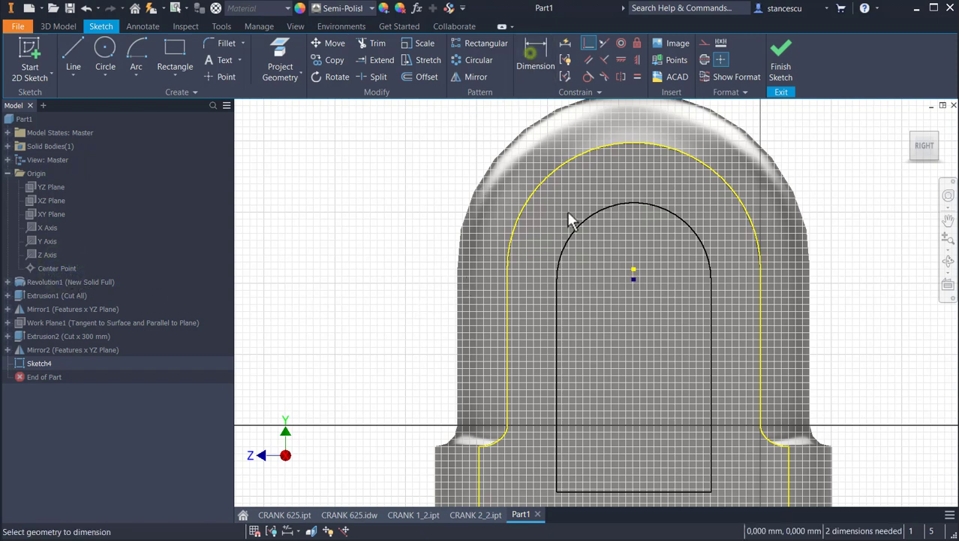
Dimension the upper arc of the slot profile with a 30 mm radius.
{"action": "left_click", "coordinate": [701, 241]}
{"action": "left_click", "coordinate": [815, 164]}
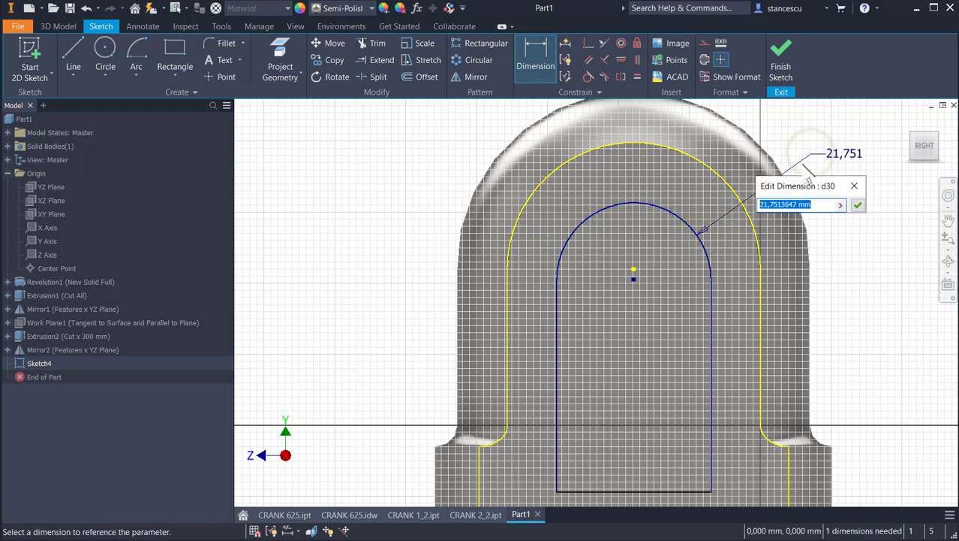
{"action": "key", "text": "Return"}
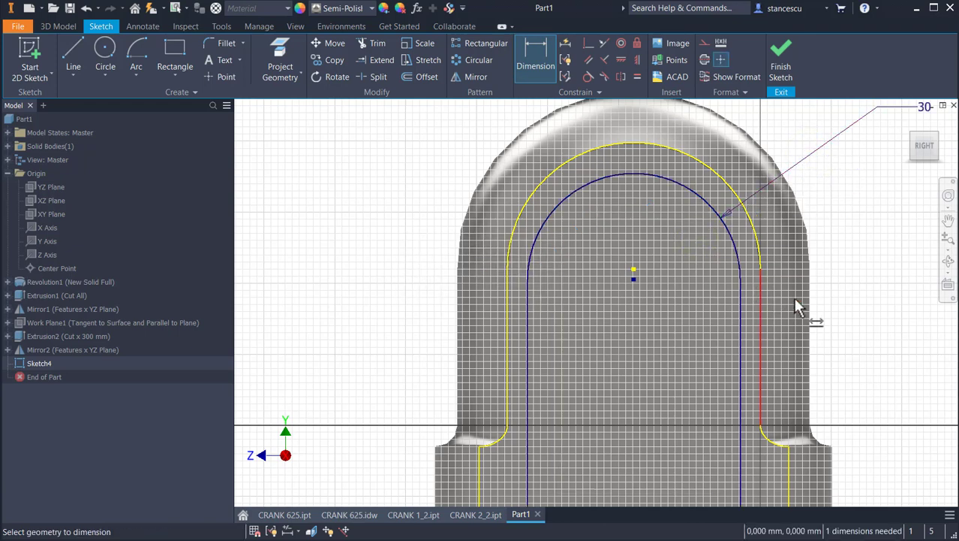
Dimension the vertical distance between the slot profile's base line and the origin's center point as 68 mm.
{"action": "middle_click_drag", "start_coordinate": [697, 423], "coordinate": [715, 331]}
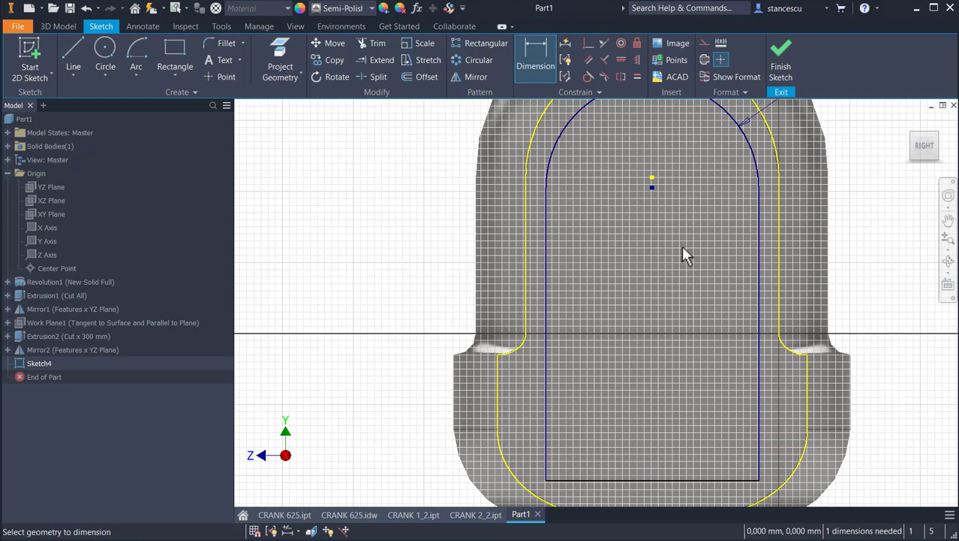
{"action": "left_click", "coordinate": [660, 478]}
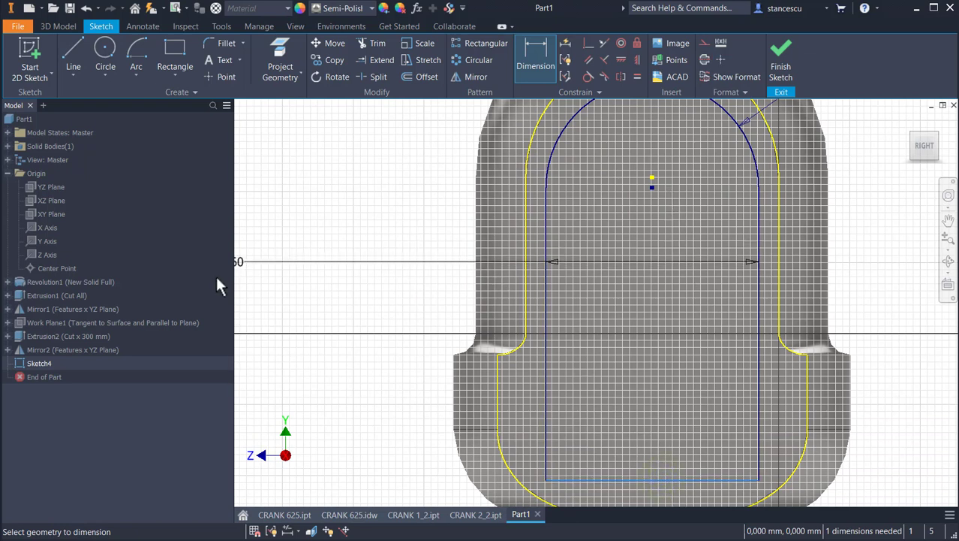
{"action": "left_click", "coordinate": [63, 269]}
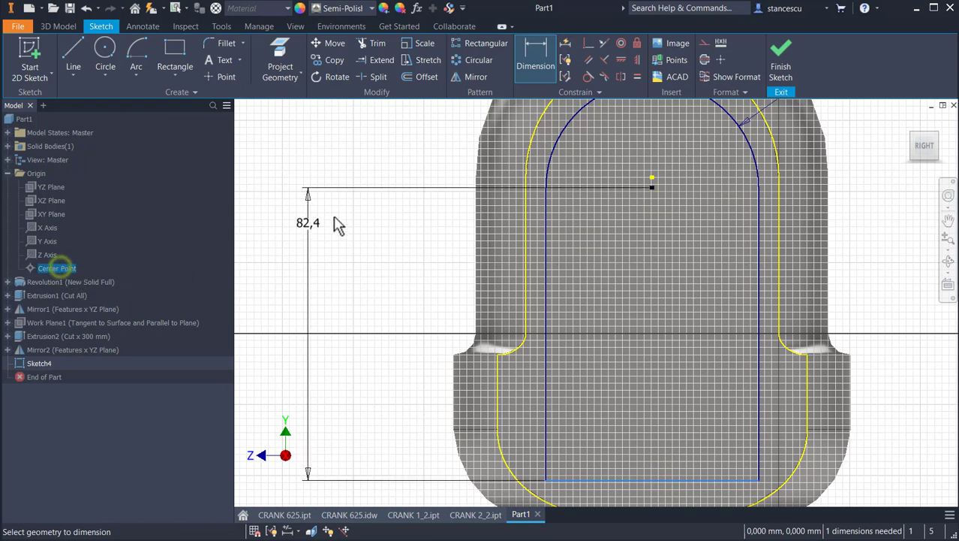
{"action": "left_click", "coordinate": [402, 277]}
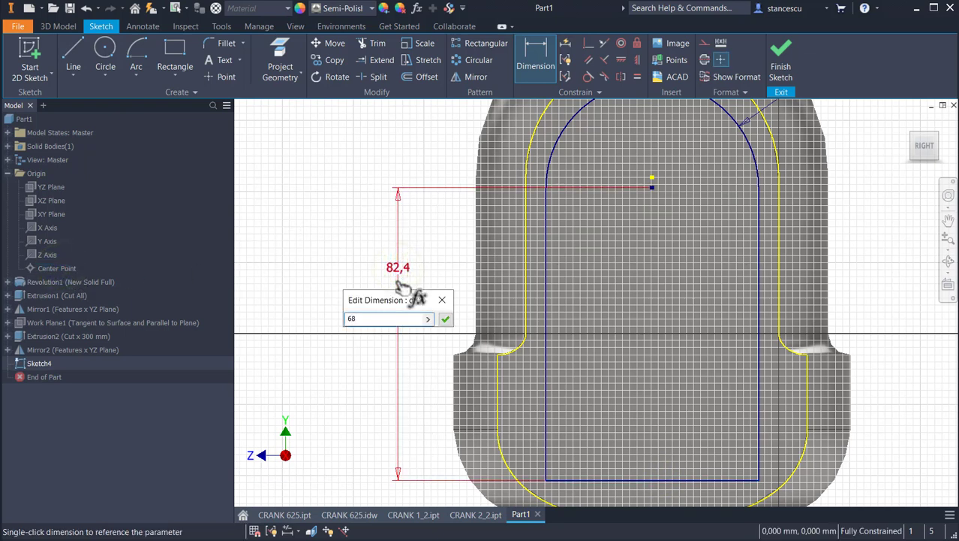
{"action": "key", "text": "Return"}
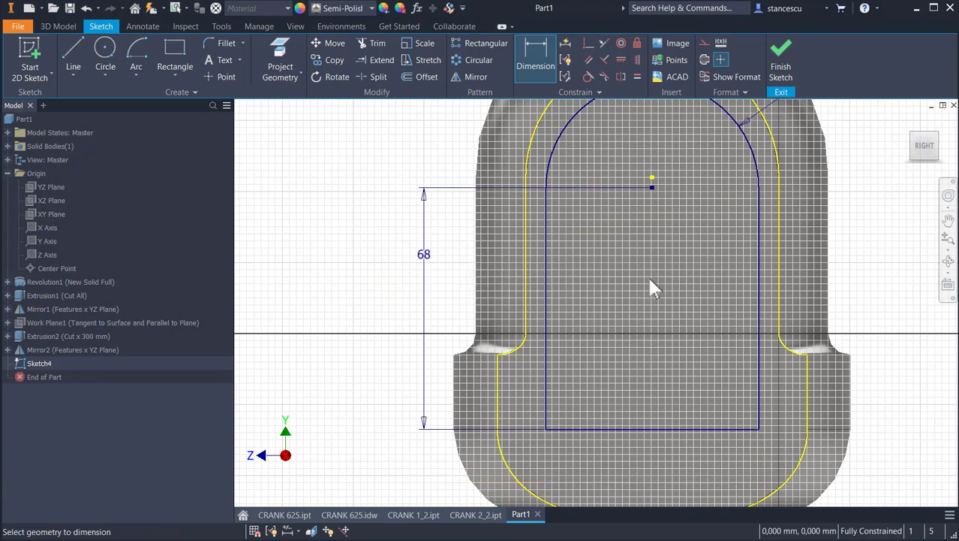
{"action": "scroll", "coordinate": [650, 279], "scroll_direction": "down", "scroll_amount": 3}
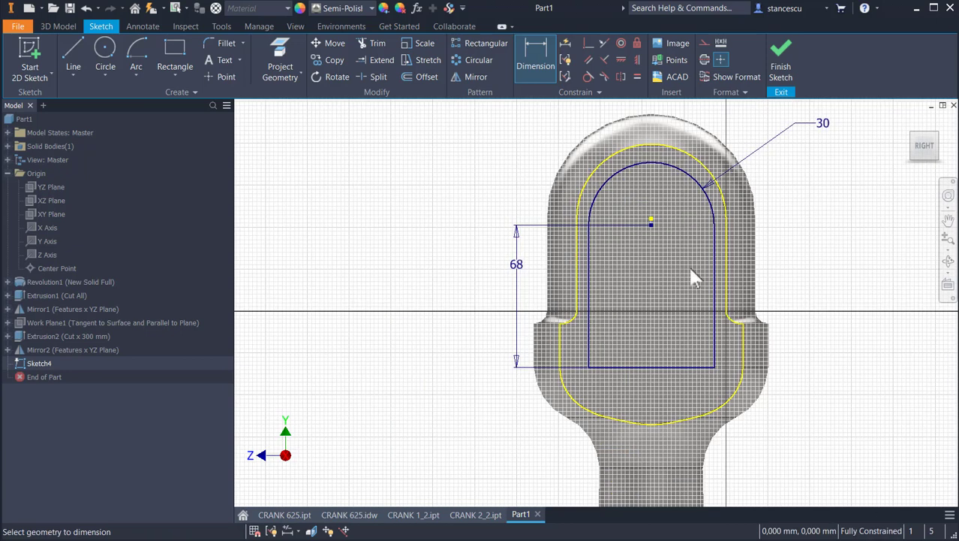
Finish the sketch and extrude the arched inner profile as a cut through all of the crank's upper head.
{"action": "left_click", "coordinate": [781, 61]}
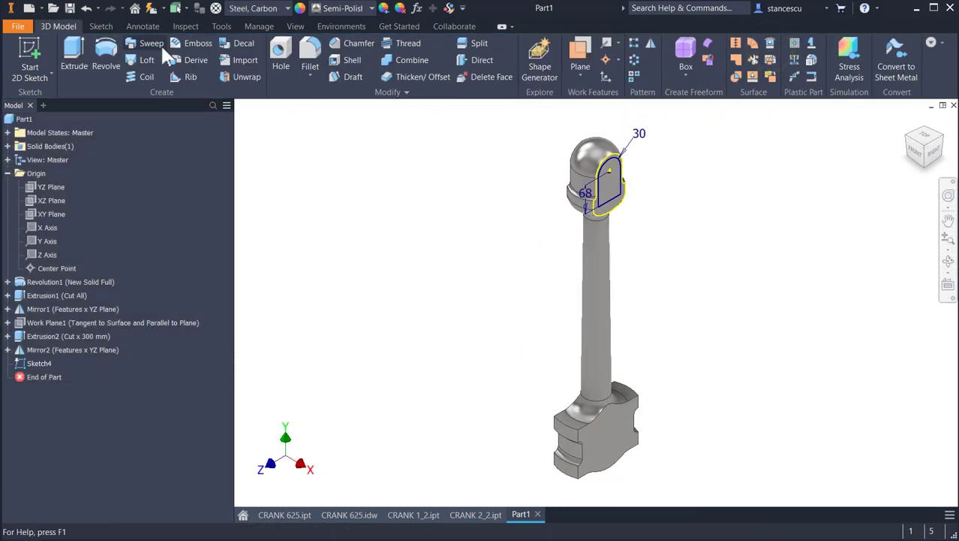
{"action": "left_click", "coordinate": [74, 55]}
{"action": "left_click", "coordinate": [600, 192]}
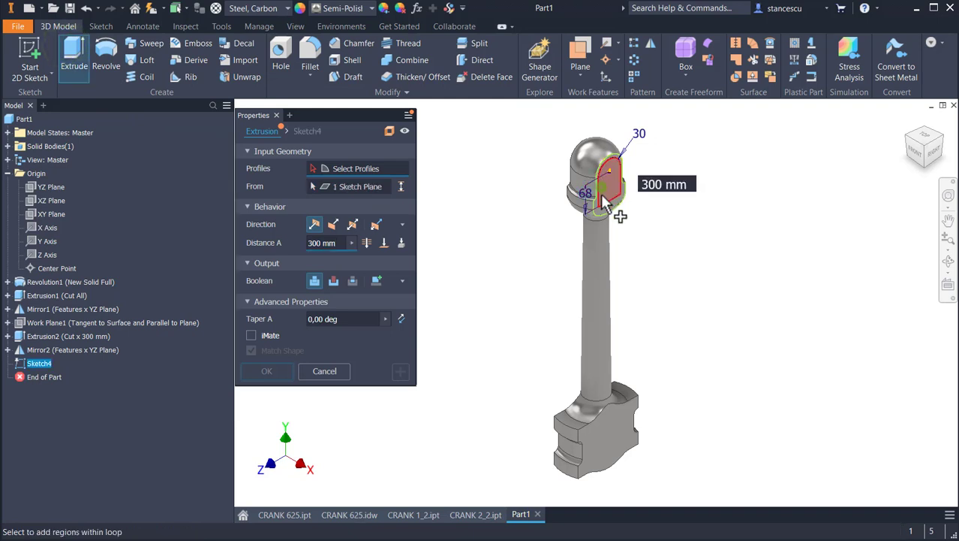
{"action": "left_click", "coordinate": [334, 281]}
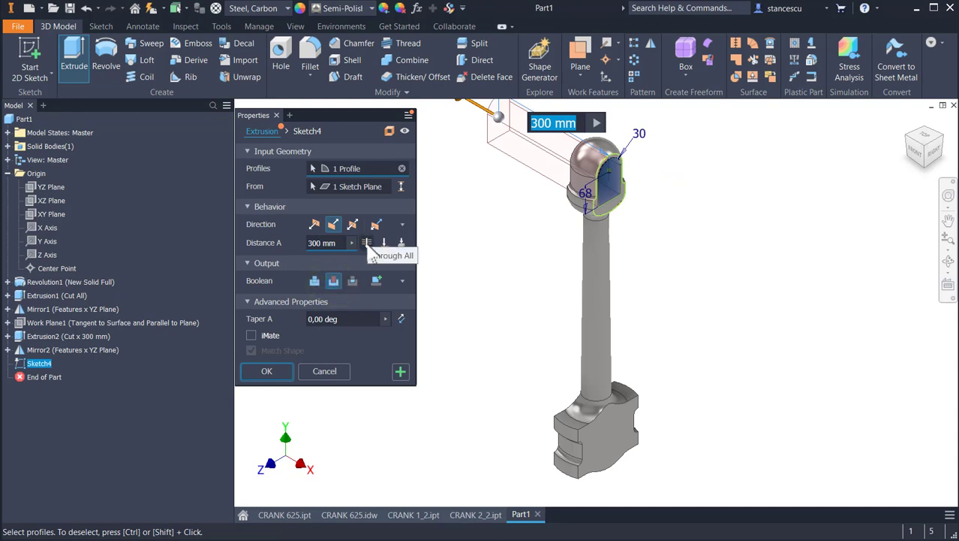
{"action": "left_click", "coordinate": [367, 243]}
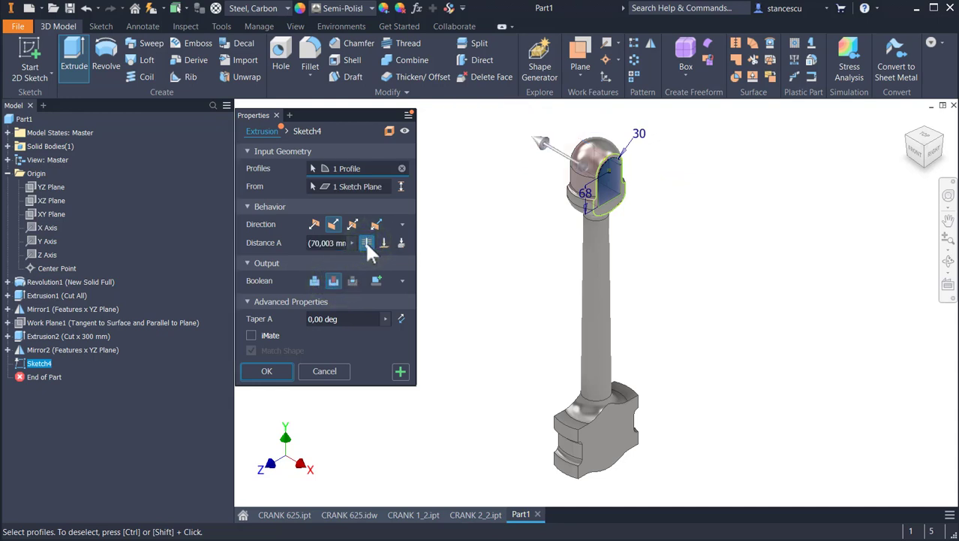
{"action": "left_click", "coordinate": [274, 377]}
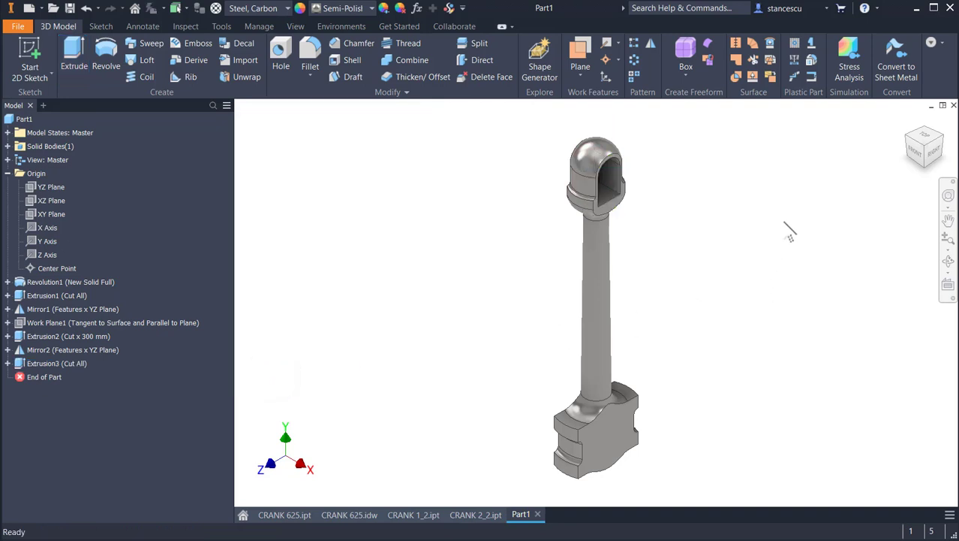
Examine the lower end's bore dimensions in the CRANK 625.idw drawing and return to the Part1 model.
{"action": "middle_click_drag", "start_coordinate": [788, 223], "coordinate": [694, 263], "text": "shift"}
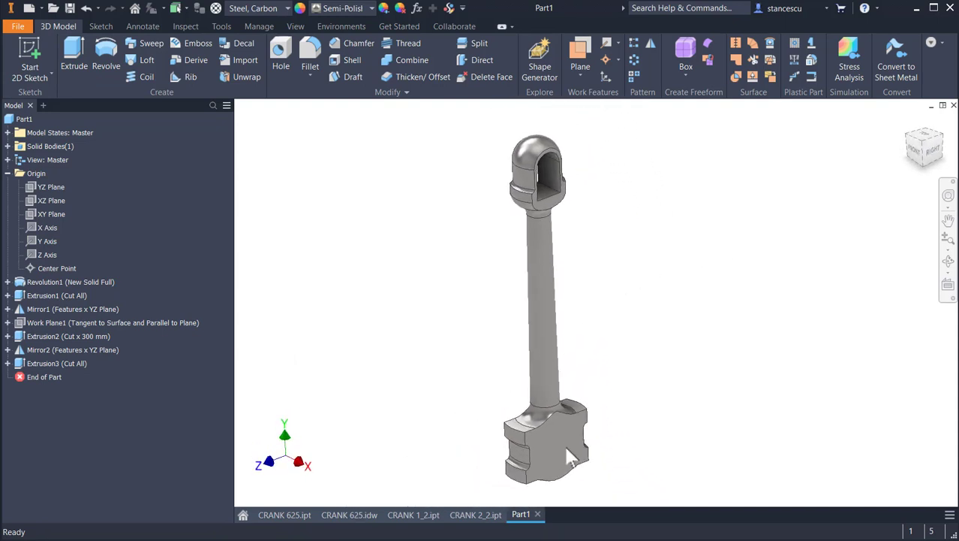
{"action": "left_click", "coordinate": [349, 526]}
{"action": "scroll", "coordinate": [567, 384], "scroll_direction": "up", "scroll_amount": 5}
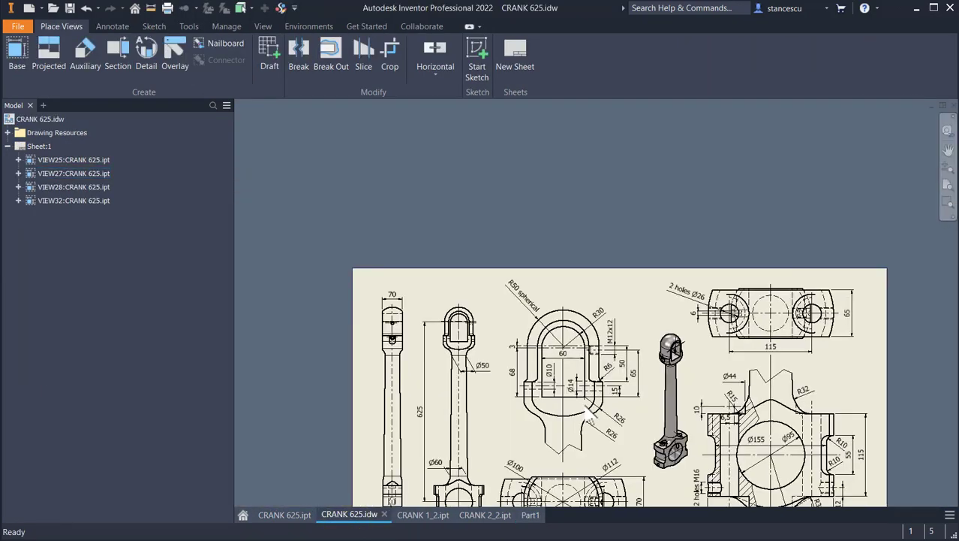
{"action": "middle_click_drag", "start_coordinate": [584, 378], "coordinate": [420, 199]}
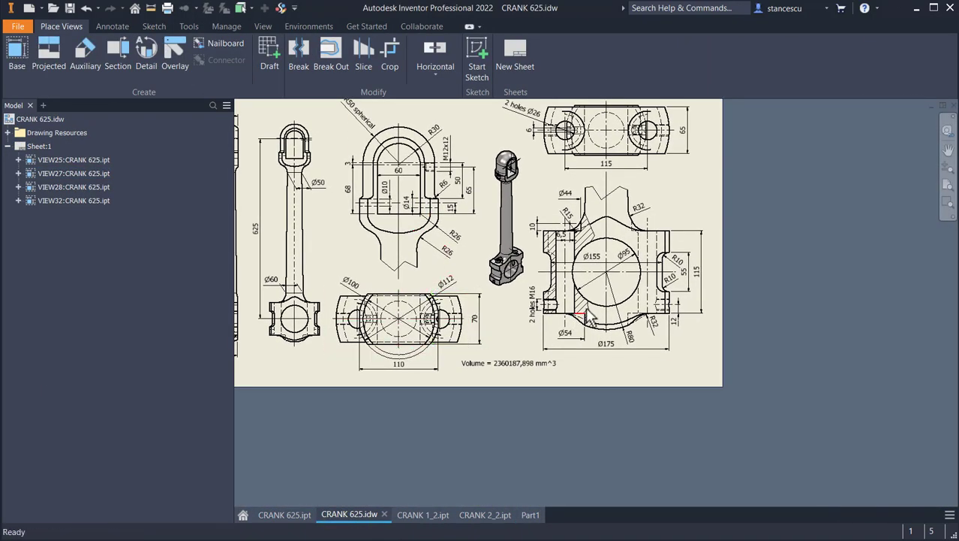
{"action": "scroll", "coordinate": [622, 268], "scroll_direction": "down", "scroll_amount": 4}
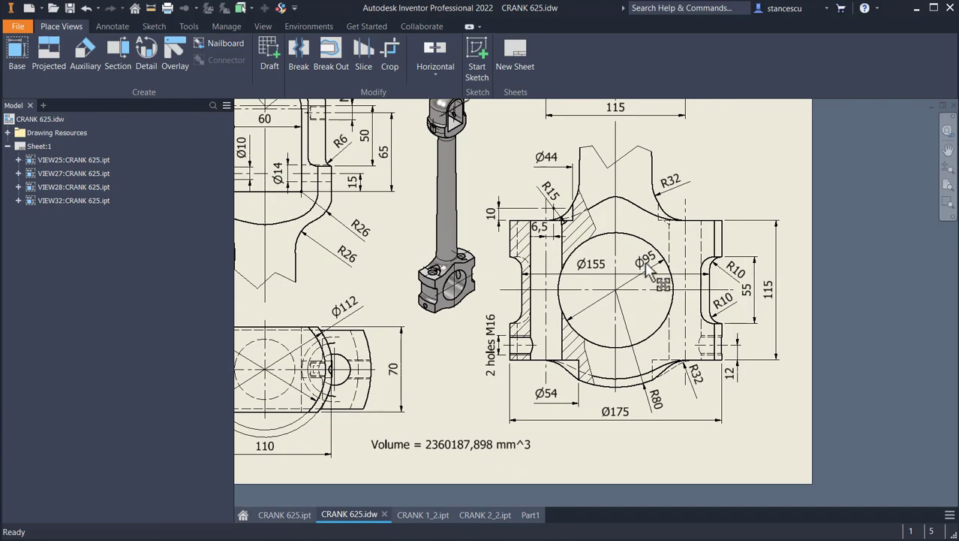
{"action": "left_click", "coordinate": [530, 516]}
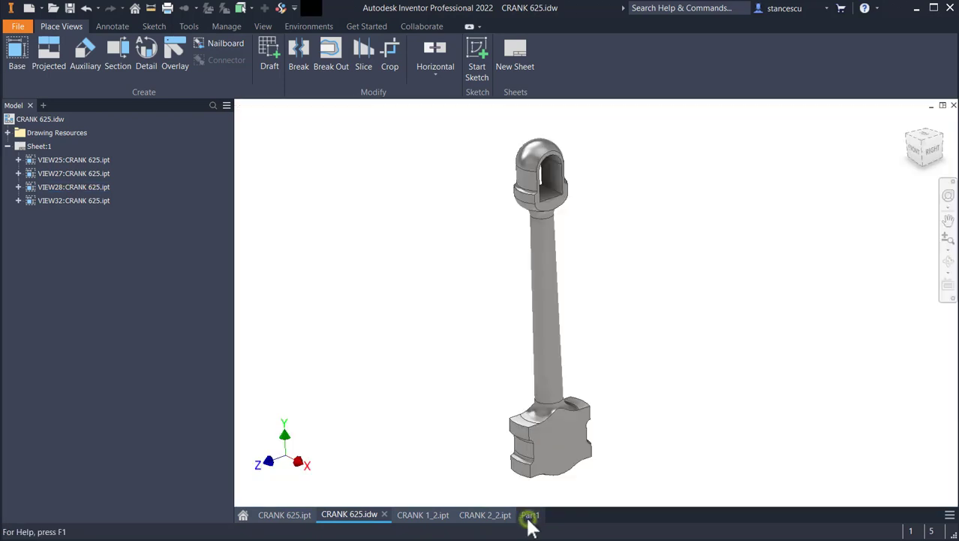
Create a sketch on the flat side face of the lower block, keeping only its projected geometry, and finish it.
{"action": "middle_click_drag", "start_coordinate": [661, 334], "coordinate": [674, 315], "text": "shift"}
{"action": "scroll", "coordinate": [670, 321], "scroll_direction": "down", "scroll_amount": 2}
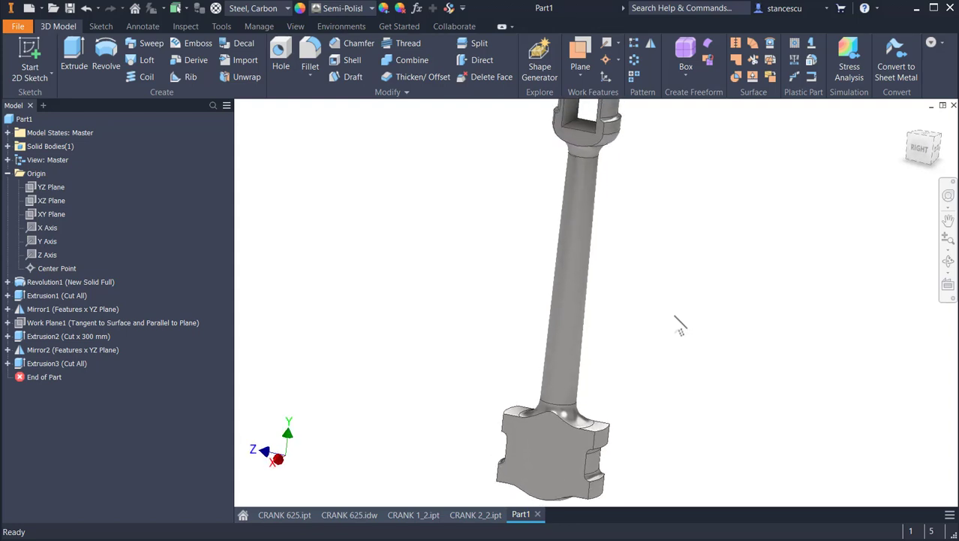
{"action": "scroll", "coordinate": [678, 346], "scroll_direction": "up", "scroll_amount": 4}
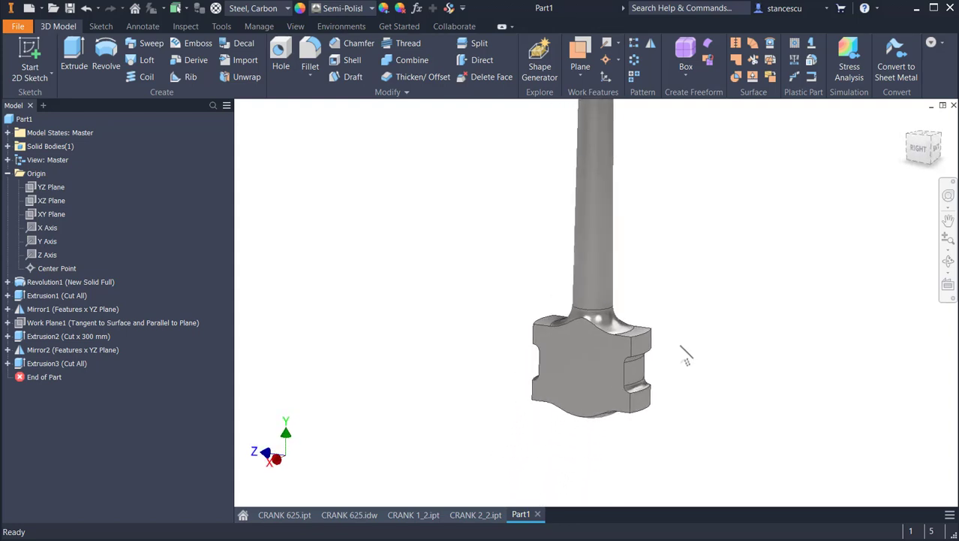
{"action": "left_click", "coordinate": [648, 335]}
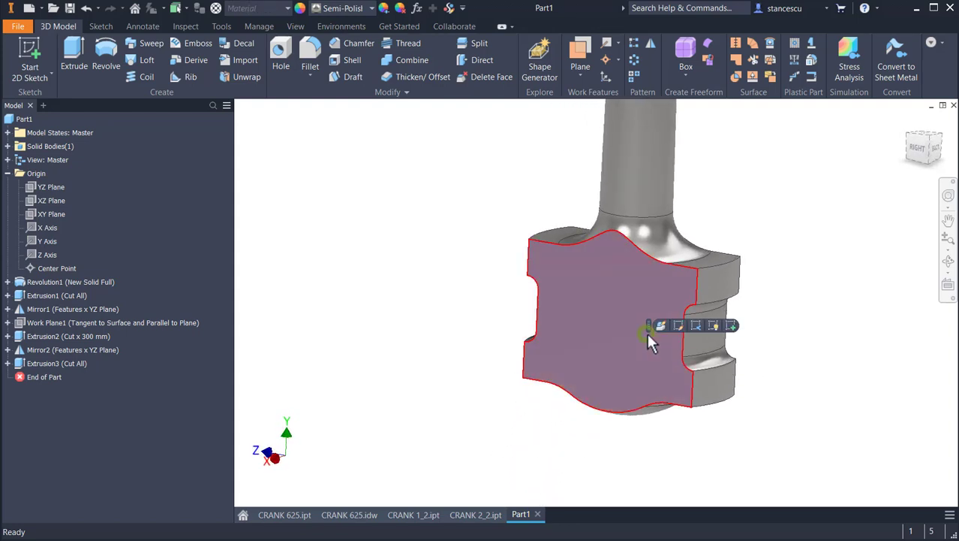
{"action": "left_click", "coordinate": [732, 326]}
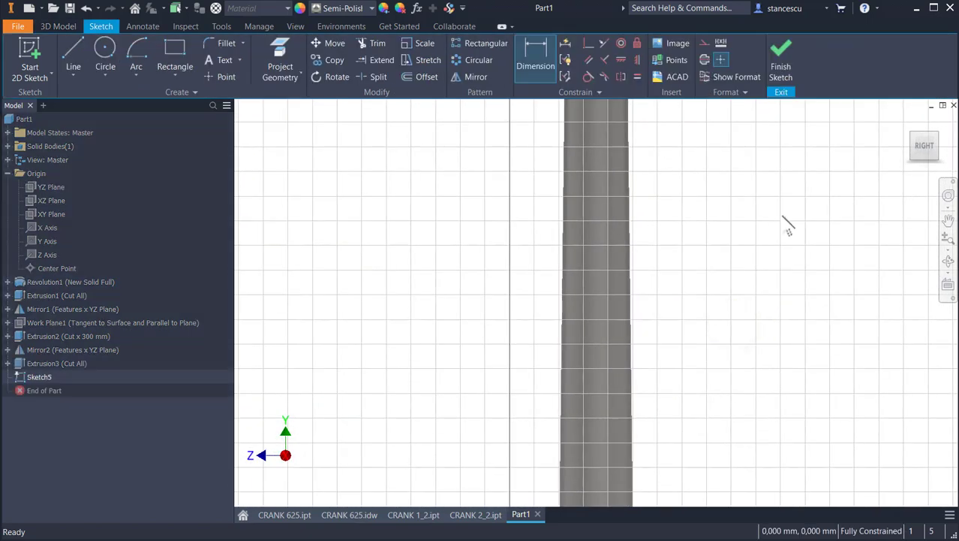
{"action": "left_click", "coordinate": [777, 56]}
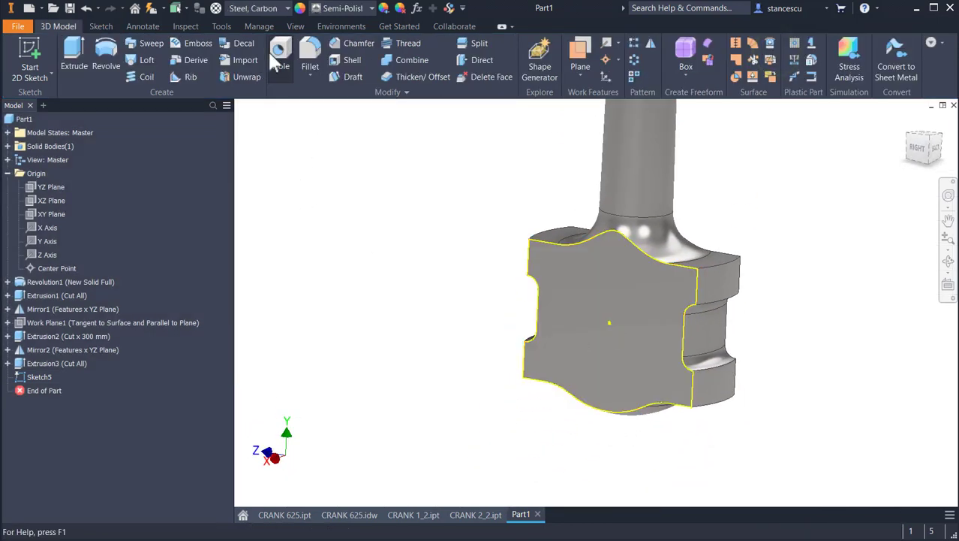
Create a simple 95 mm diameter hole through all of the lower block at the sketch's center point.
{"action": "left_click", "coordinate": [291, 48]}
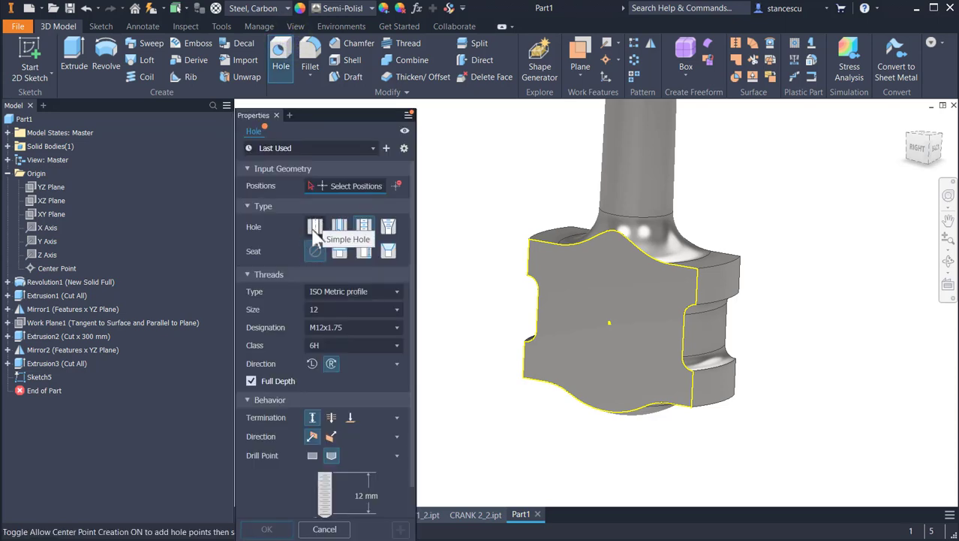
{"action": "left_click", "coordinate": [314, 226]}
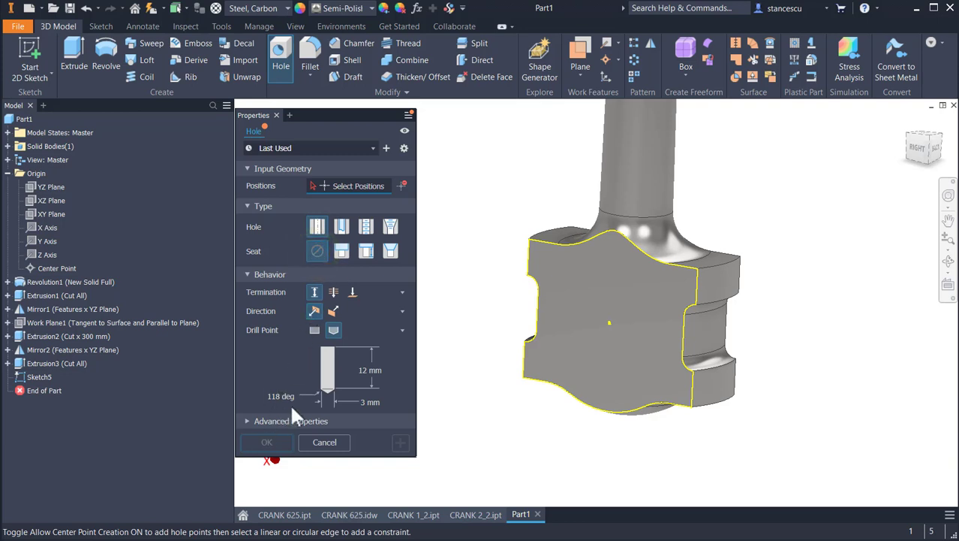
{"action": "left_click", "coordinate": [333, 292]}
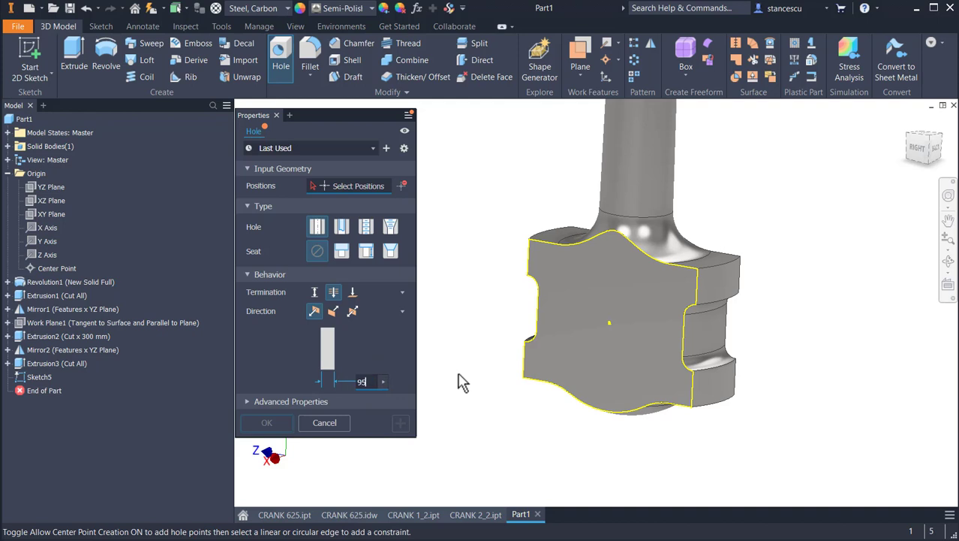
{"action": "left_click", "coordinate": [609, 323]}
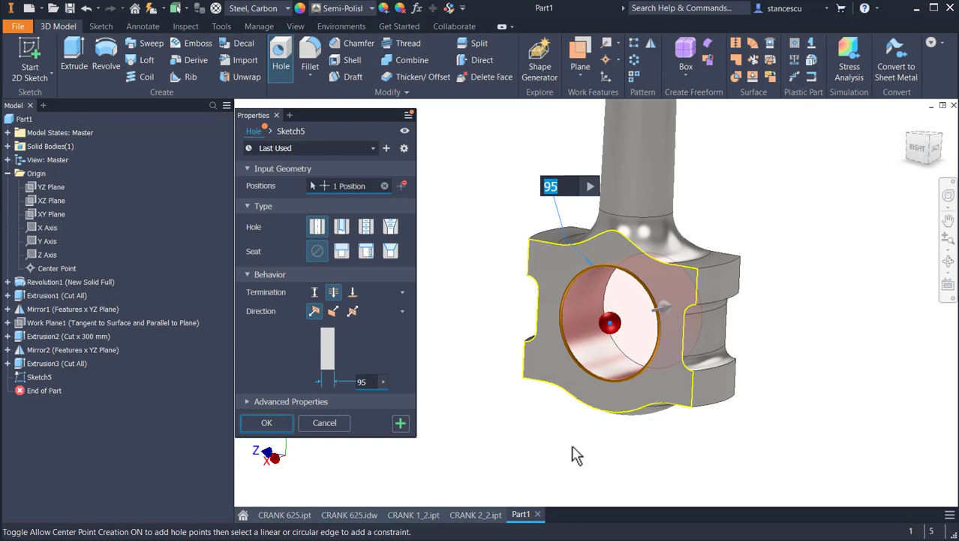
{"action": "left_click", "coordinate": [252, 424]}
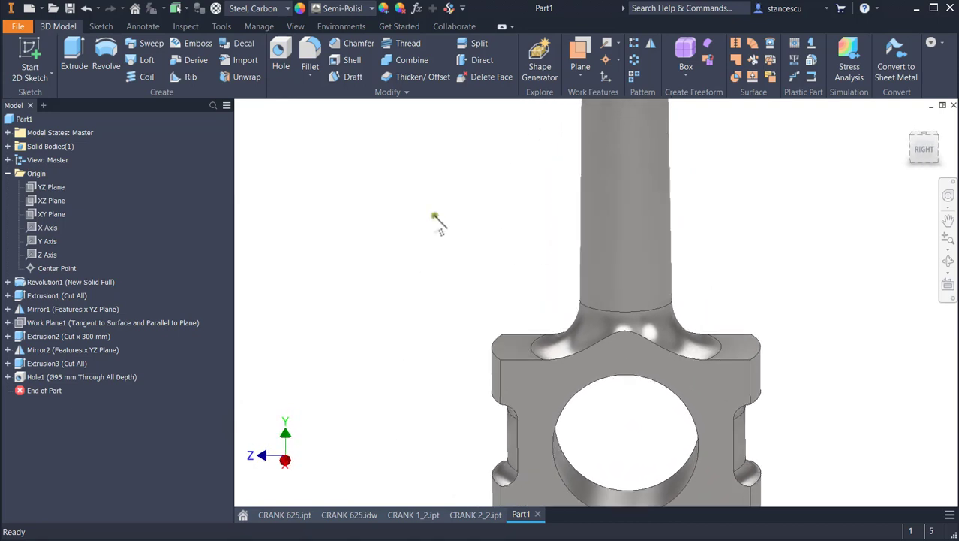
{"action": "key", "text": "F6"}
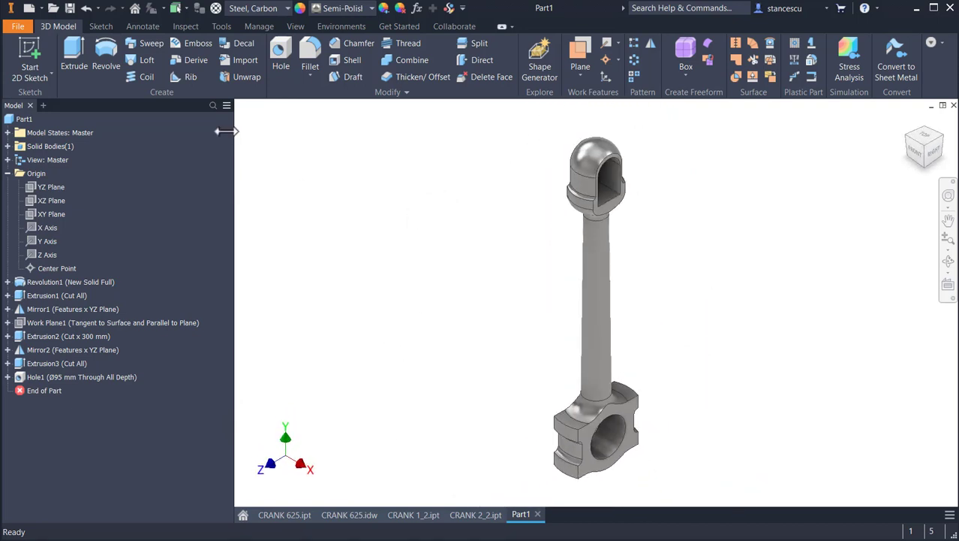
Examine the lower block's section view and bolt-hole dimensions in the CRANK 625.idw drawing.
{"action": "left_click", "coordinate": [353, 518]}
{"action": "scroll", "coordinate": [436, 357], "scroll_direction": "up", "scroll_amount": 3}
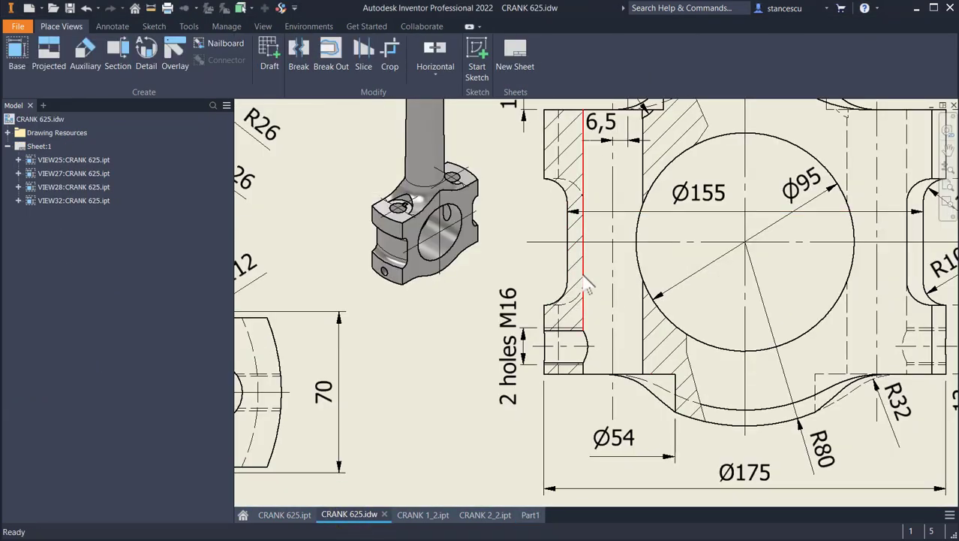
{"action": "mouse_move", "coordinate": [604, 263]}
{"action": "middle_mouse_down"}
{"action": "mouse_move", "coordinate": [621, 271]}
{"action": "mouse_move", "coordinate": [581, 338]}
{"action": "middle_mouse_up"}
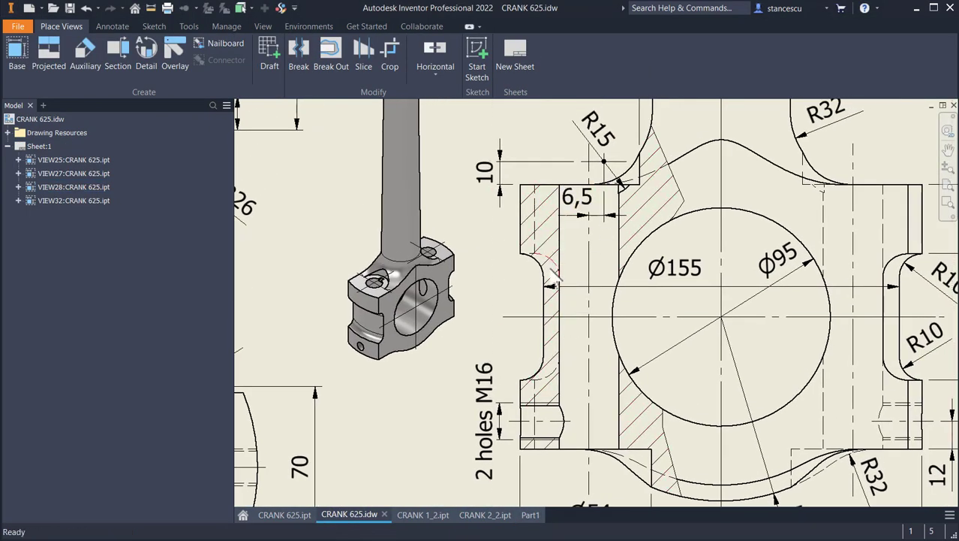
{"action": "left_click", "coordinate": [871, 286]}
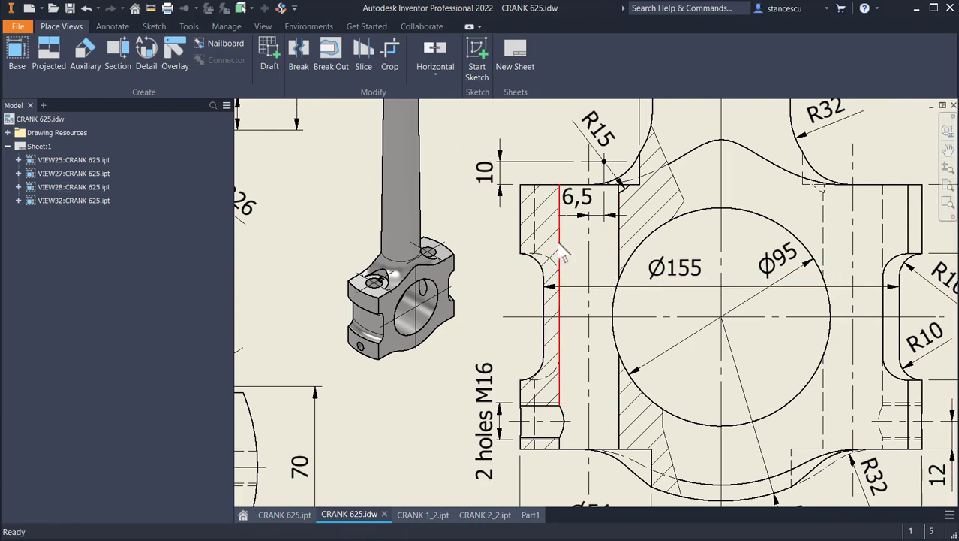
{"action": "scroll", "coordinate": [597, 330], "scroll_direction": "down", "scroll_amount": 3}
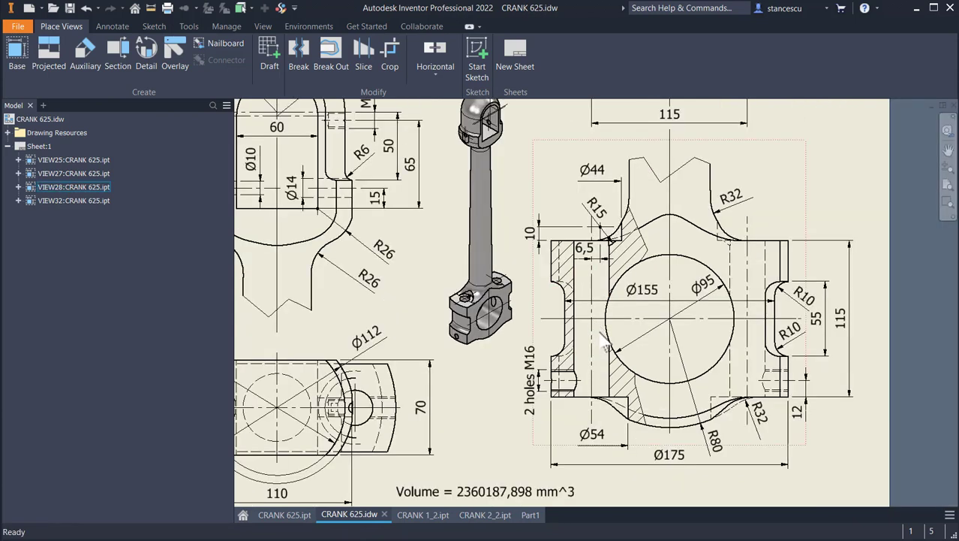
{"action": "middle_click_drag", "start_coordinate": [655, 227], "coordinate": [695, 395]}
{"action": "scroll", "coordinate": [709, 394], "scroll_direction": "down", "scroll_amount": 2}
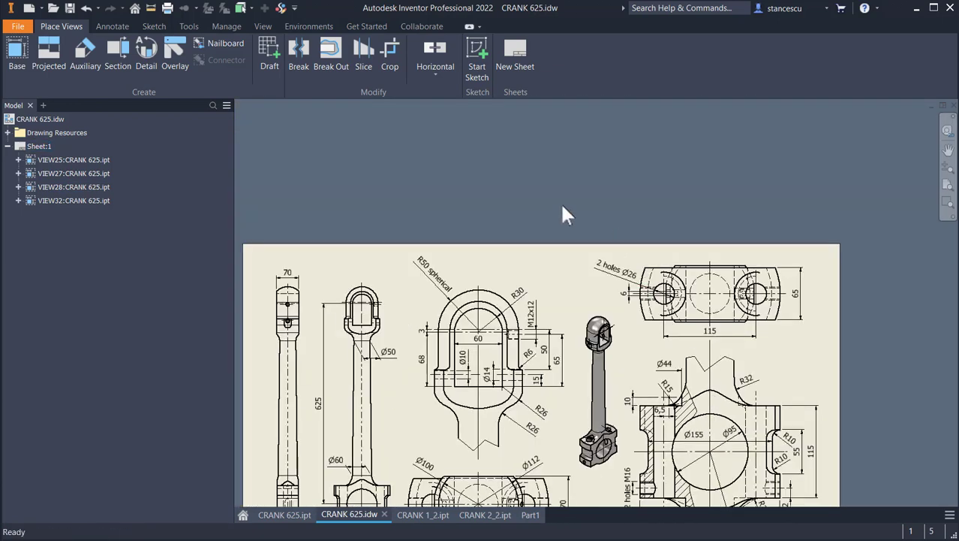
{"action": "scroll", "coordinate": [612, 274], "scroll_direction": "up", "scroll_amount": 2}
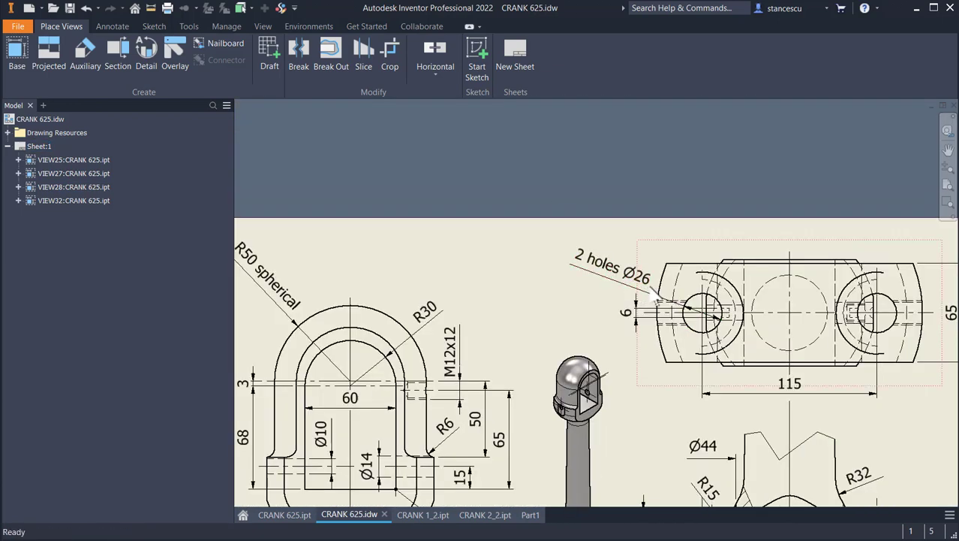
Examine the bolt-hole spacing, hole diameter and end-recess dimensions across the views of CRANK 625.idw, and return to the Part1 model.
{"action": "middle_click_drag", "start_coordinate": [689, 383], "coordinate": [623, 198]}
{"action": "mouse_move", "coordinate": [676, 317]}
{"action": "middle_mouse_down"}
{"action": "mouse_move", "coordinate": [667, 194]}
{"action": "mouse_move", "coordinate": [672, 238]}
{"action": "middle_mouse_up"}
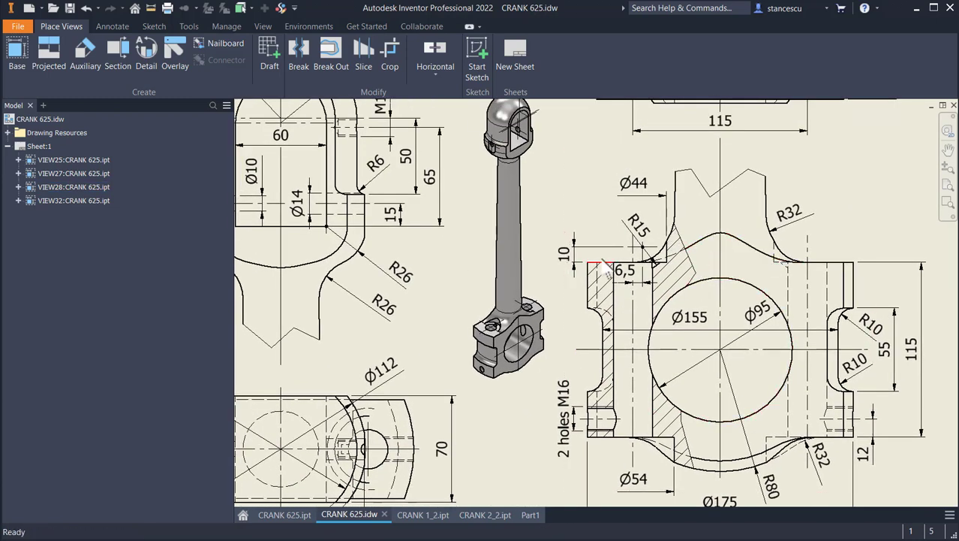
{"action": "left_click", "coordinate": [668, 256]}
{"action": "mouse_move", "coordinate": [803, 195]}
{"action": "middle_mouse_down"}
{"action": "mouse_move", "coordinate": [830, 362]}
{"action": "mouse_move", "coordinate": [796, 201]}
{"action": "mouse_move", "coordinate": [764, 138]}
{"action": "middle_mouse_up"}
{"action": "middle_click_drag", "start_coordinate": [775, 252], "coordinate": [787, 304]}
{"action": "left_click", "coordinate": [758, 324]}
{"action": "middle_click_drag", "start_coordinate": [722, 366], "coordinate": [723, 321]}
{"action": "left_click", "coordinate": [876, 330]}
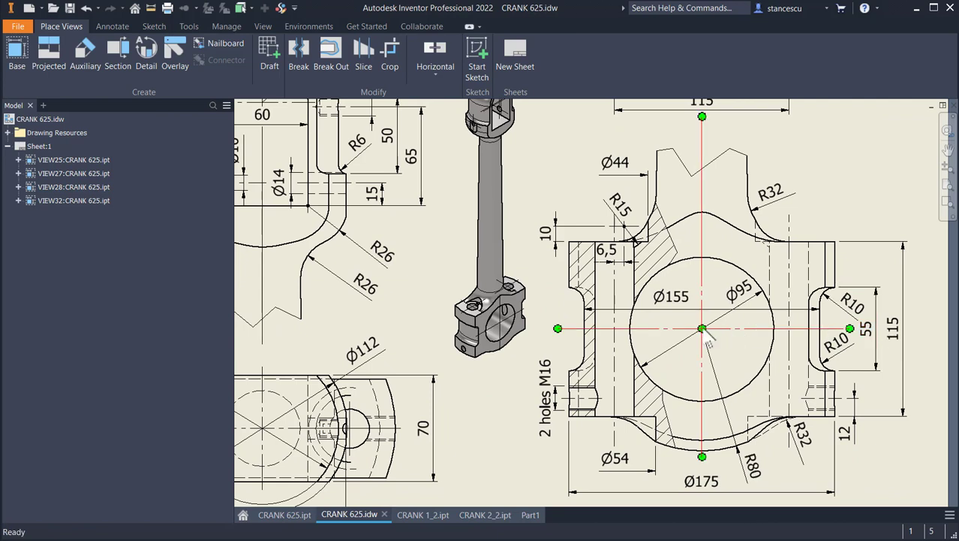
{"action": "left_click", "coordinate": [532, 515]}
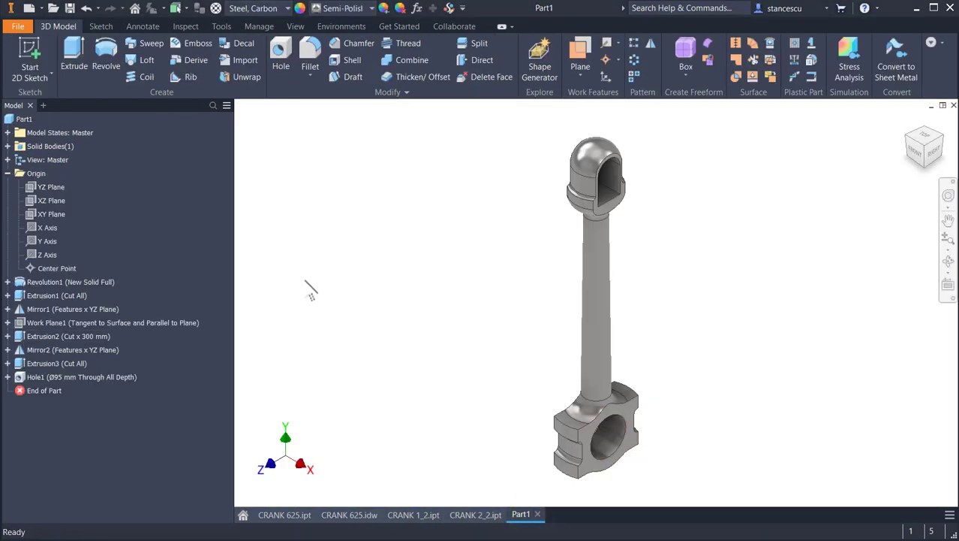
Create a sketch on the YZ Plane and slice the graphics to expose the lower block's section.
{"action": "left_click", "coordinate": [46, 188]}
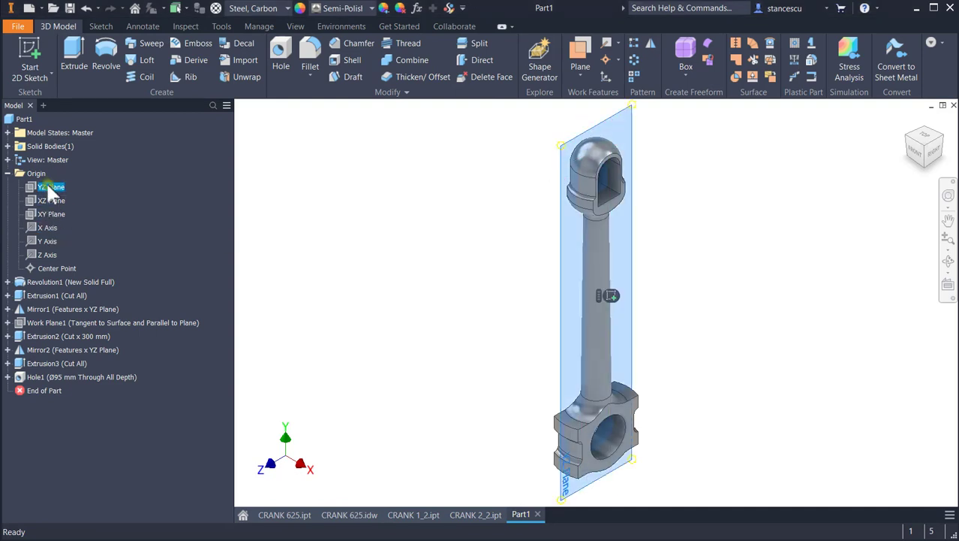
{"action": "left_click", "coordinate": [608, 295]}
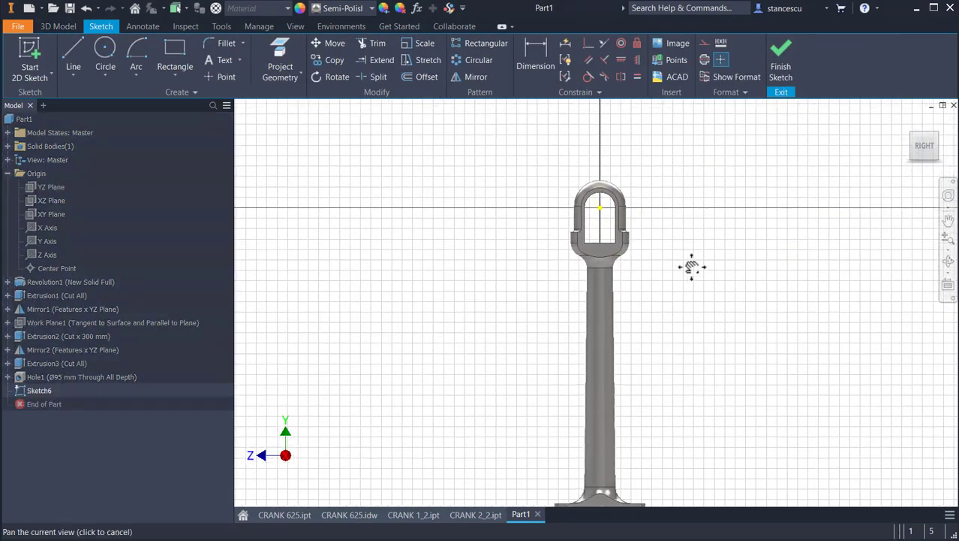
{"action": "middle_click_drag", "start_coordinate": [691, 267], "coordinate": [672, 140]}
{"action": "scroll", "coordinate": [578, 404], "scroll_direction": "down", "scroll_amount": 8}
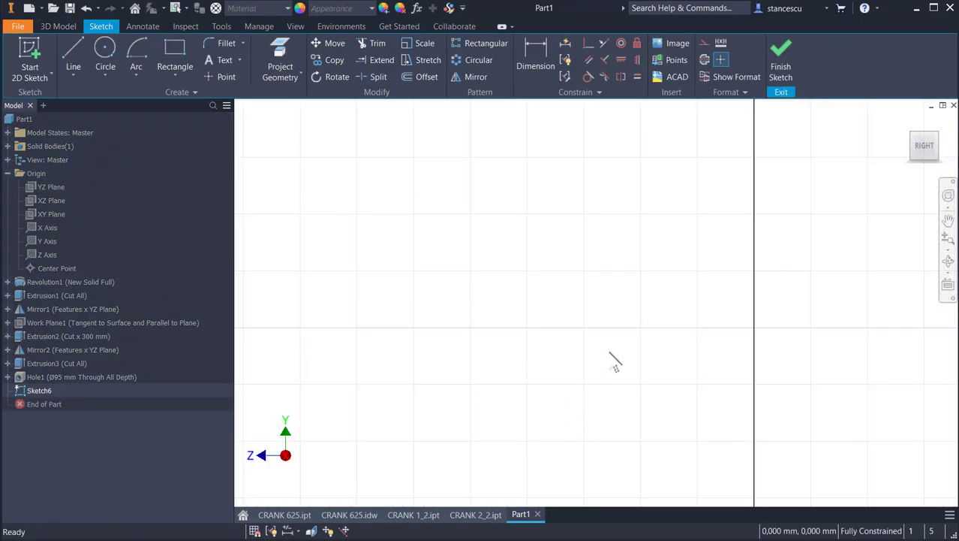
{"action": "scroll", "coordinate": [611, 360], "scroll_direction": "up", "scroll_amount": 5}
{"action": "mouse_move", "coordinate": [622, 390]}
{"action": "middle_mouse_down"}
{"action": "mouse_move", "coordinate": [634, 304]}
{"action": "mouse_move", "coordinate": [610, 316]}
{"action": "middle_mouse_up"}
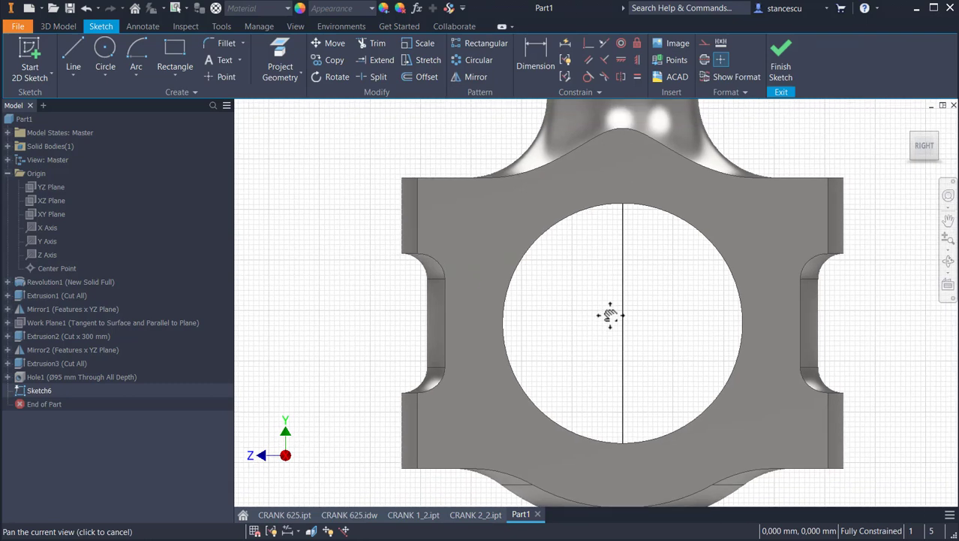
{"action": "scroll", "coordinate": [610, 315], "scroll_direction": "up", "scroll_amount": 2}
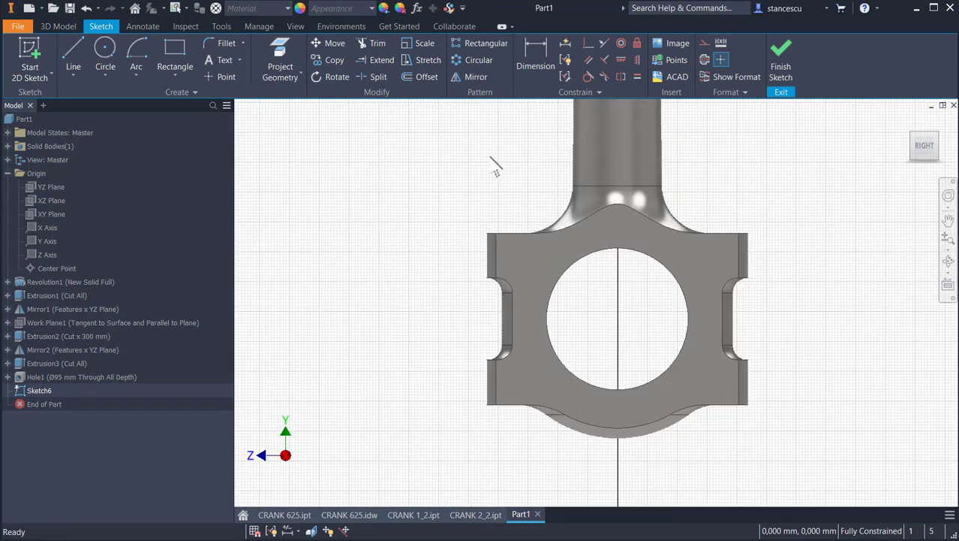
{"action": "key", "text": "F7"}
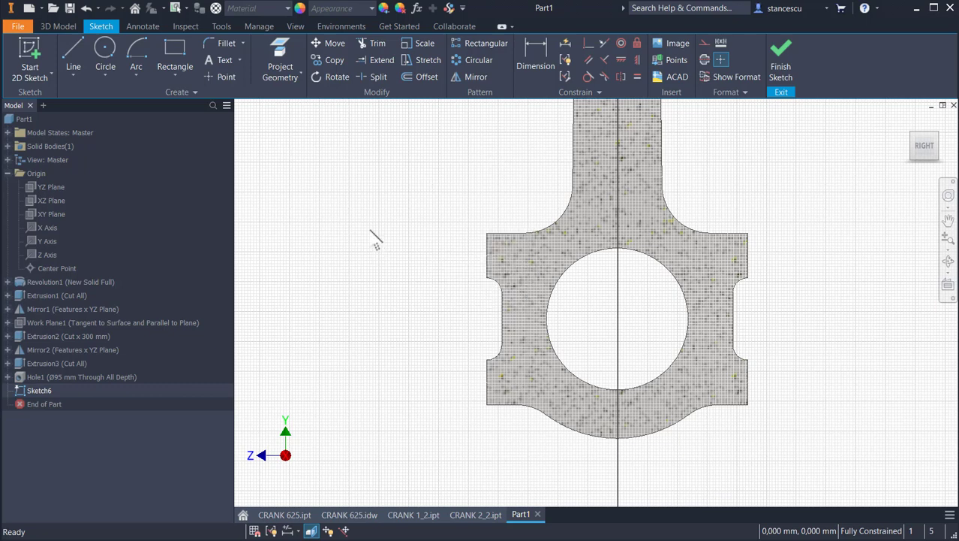
Draw a closed stepped line profile about 144 mm tall through the lower block, left of the bore, with a wider step at each end.
{"action": "left_click", "coordinate": [82, 50]}
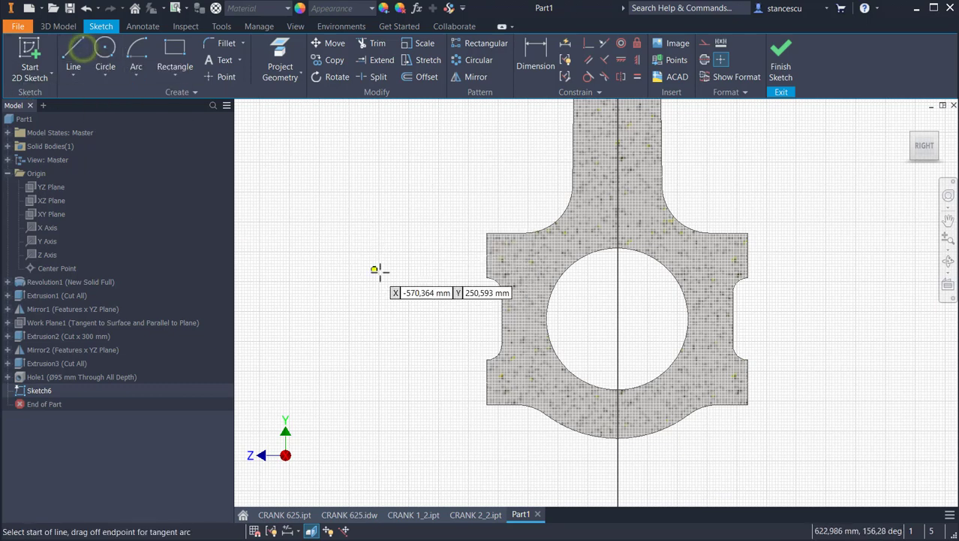
{"action": "left_click", "coordinate": [523, 213]}
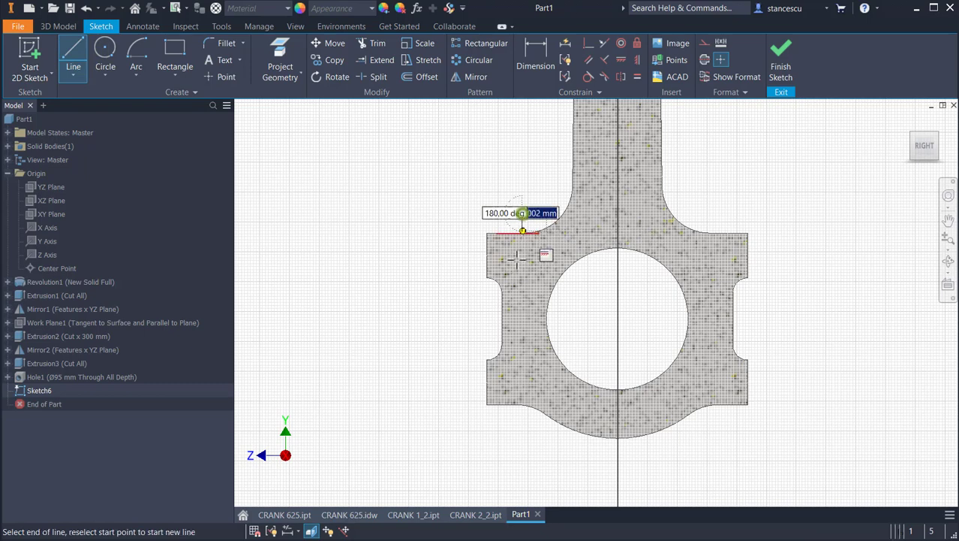
{"action": "left_click", "coordinate": [523, 428]}
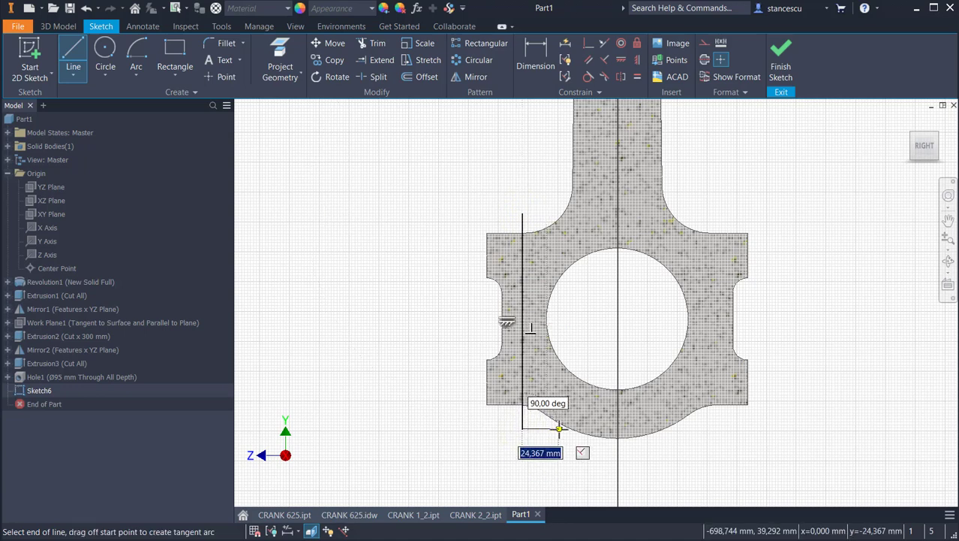
{"action": "left_click", "coordinate": [559, 429]}
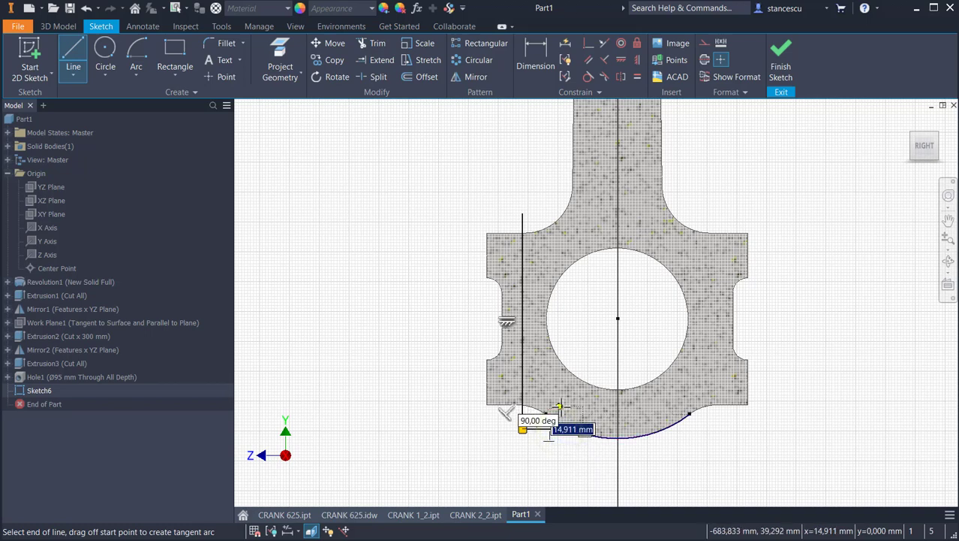
{"action": "left_click", "coordinate": [559, 406]}
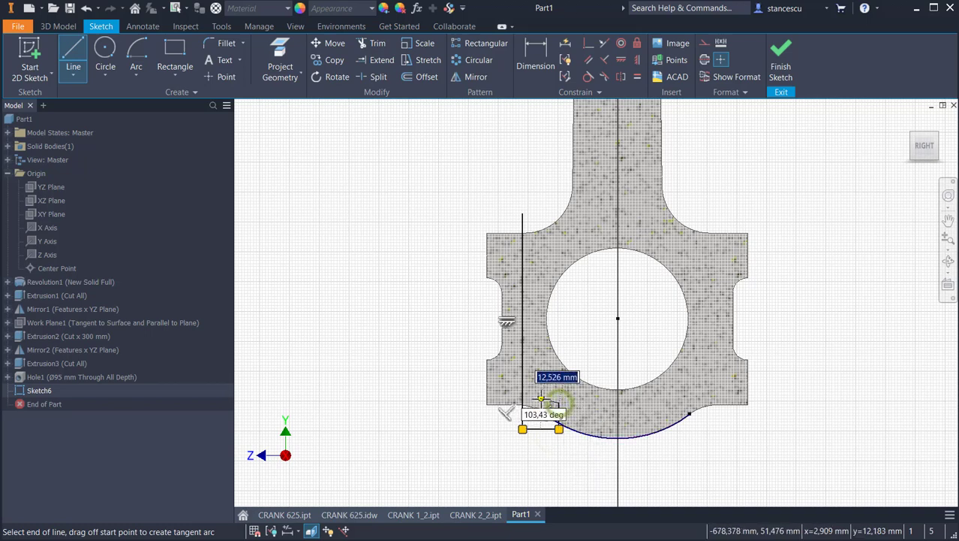
{"action": "left_click", "coordinate": [532, 403]}
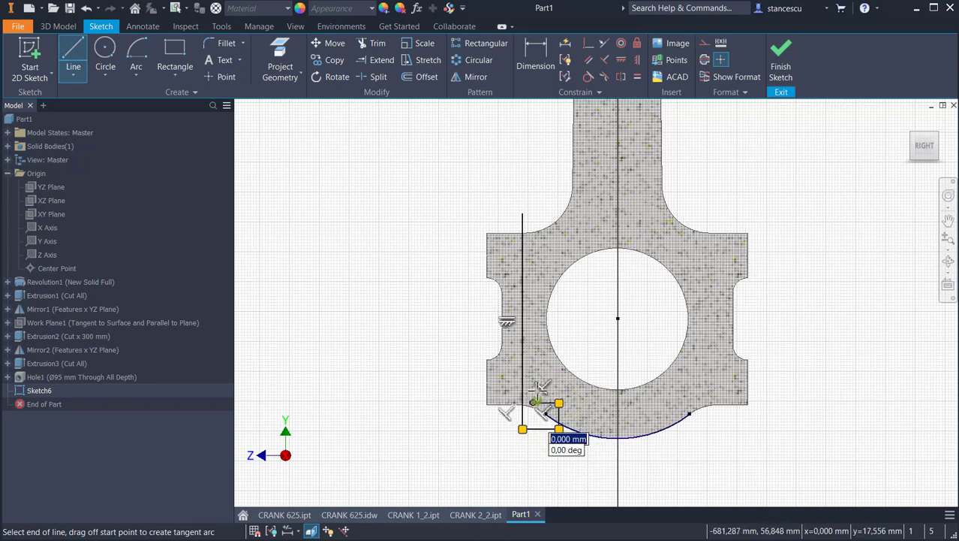
{"action": "left_click", "coordinate": [532, 245]}
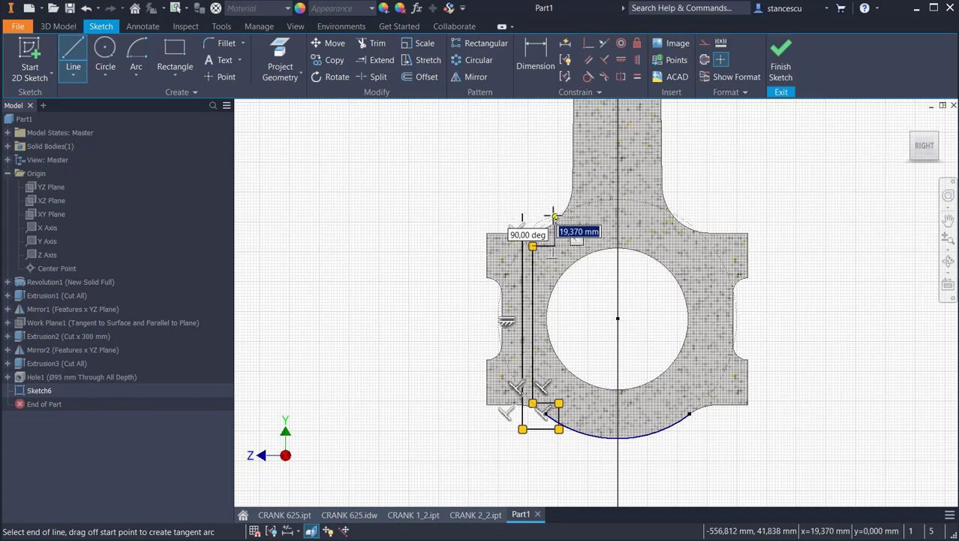
{"action": "scroll", "coordinate": [554, 218], "scroll_direction": "down", "scroll_amount": 3}
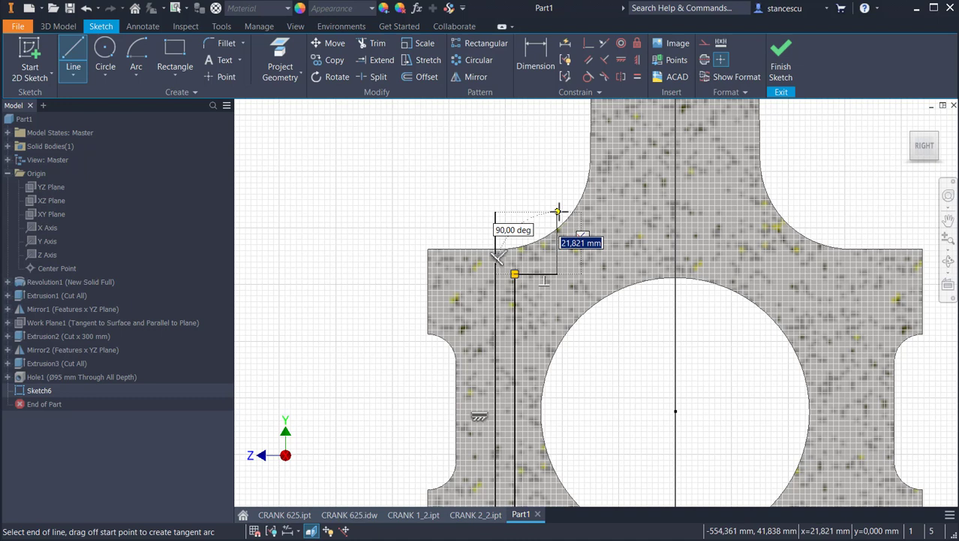
{"action": "left_click", "coordinate": [556, 212]}
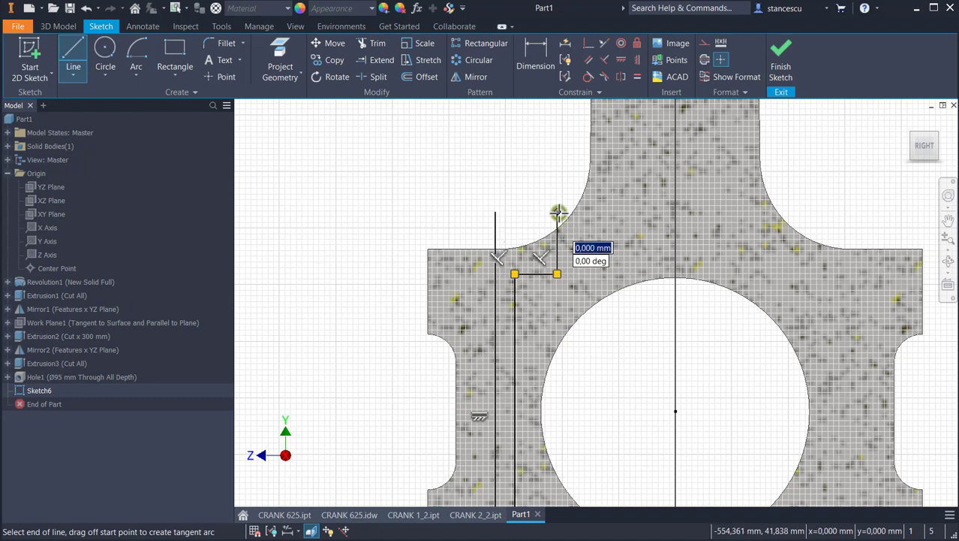
{"action": "right_click", "coordinate": [557, 213]}
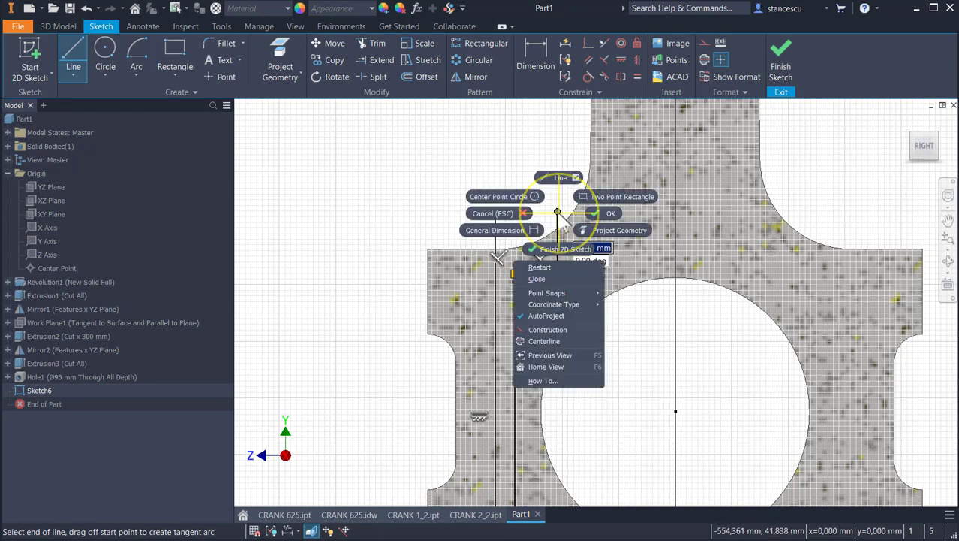
{"action": "left_click", "coordinate": [538, 278]}
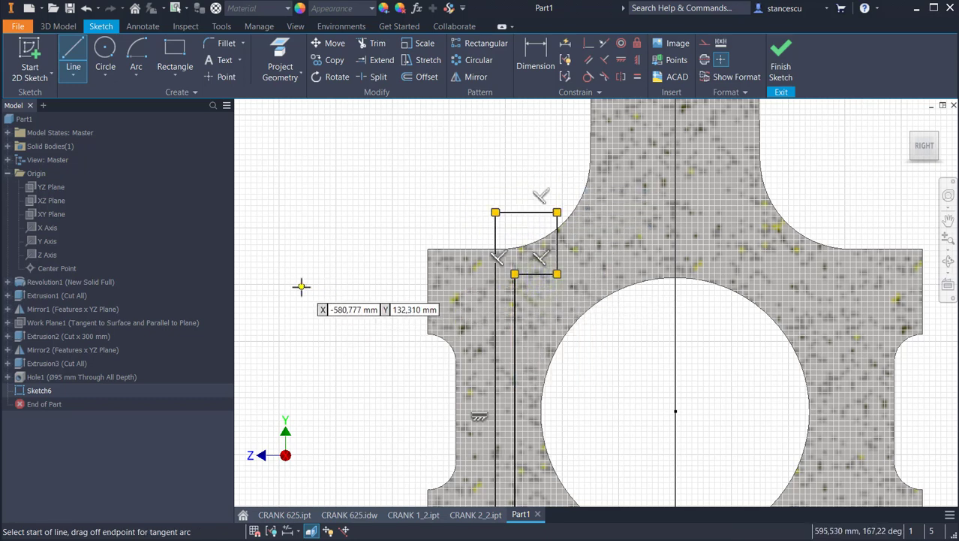
Dimension the profile's long outer vertical line at 115/2 mm from the origin Center Point.
{"action": "mouse_move", "coordinate": [349, 286]}
{"action": "middle_mouse_down"}
{"action": "mouse_move", "coordinate": [357, 231]}
{"action": "mouse_move", "coordinate": [344, 193]}
{"action": "middle_mouse_up"}
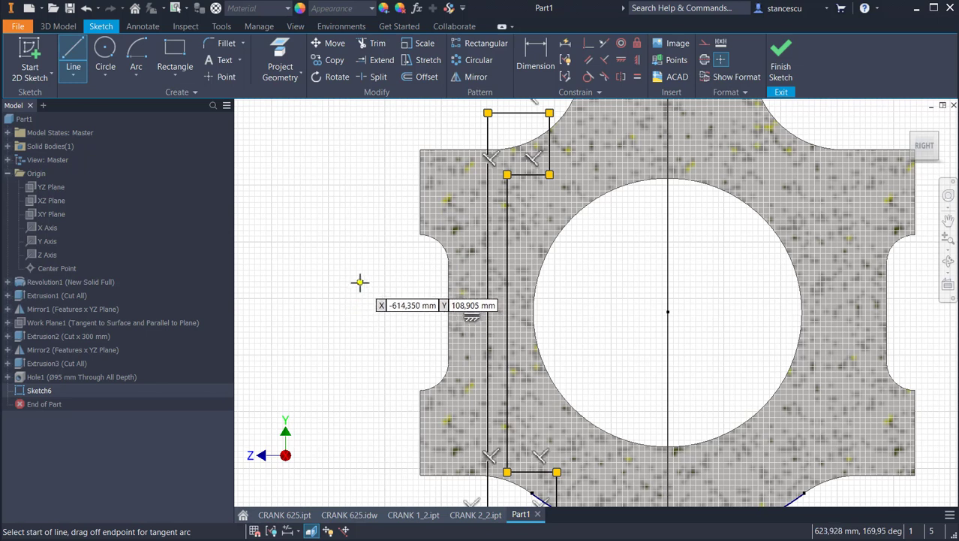
{"action": "left_click", "coordinate": [527, 48]}
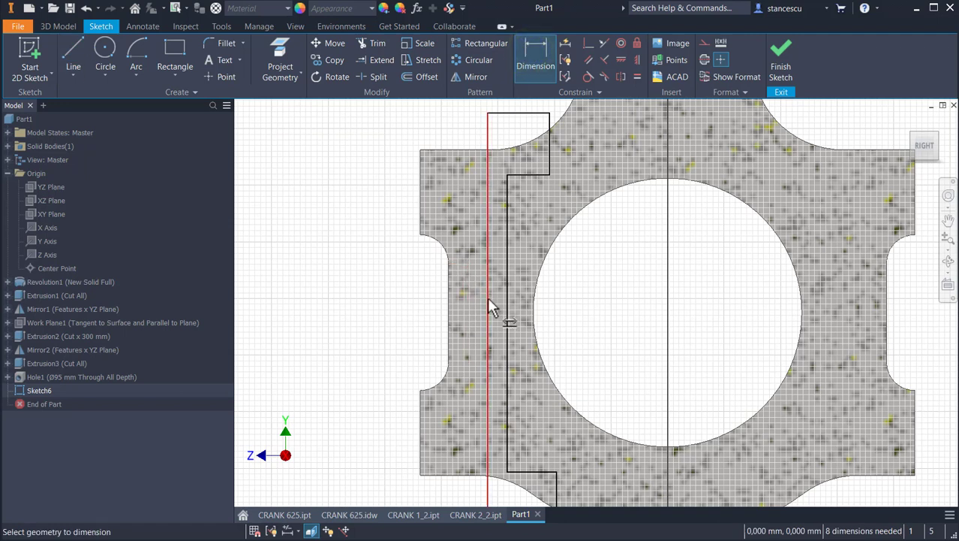
{"action": "left_click", "coordinate": [489, 305]}
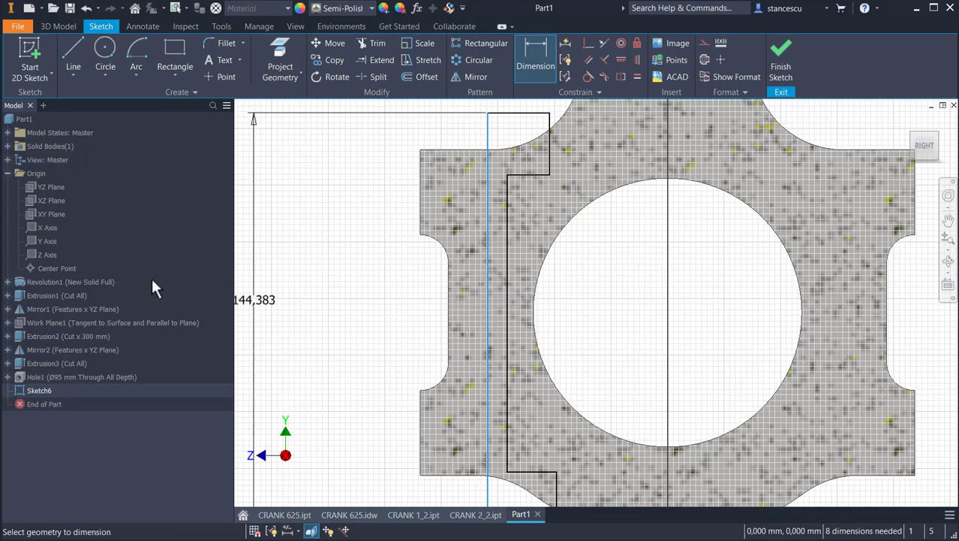
{"action": "left_click", "coordinate": [60, 269]}
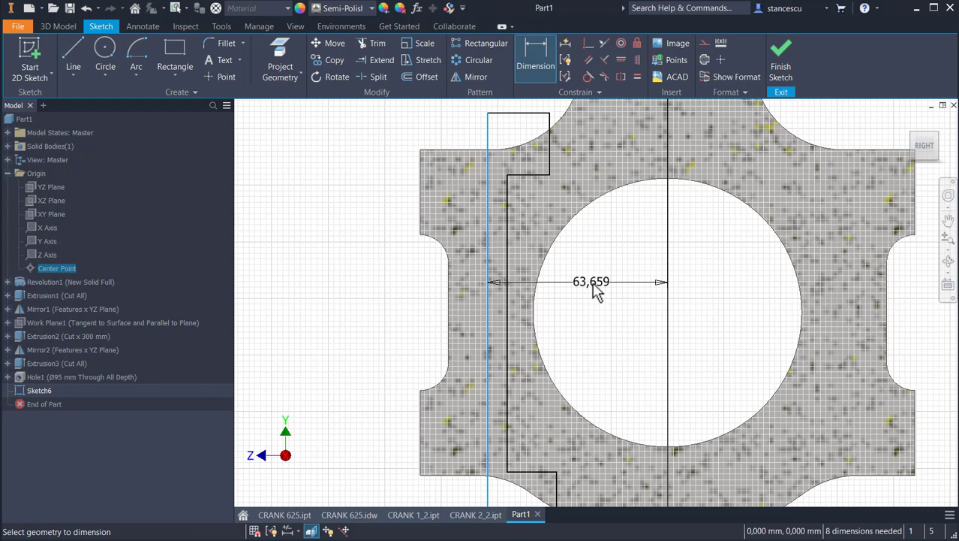
{"action": "left_click", "coordinate": [593, 290]}
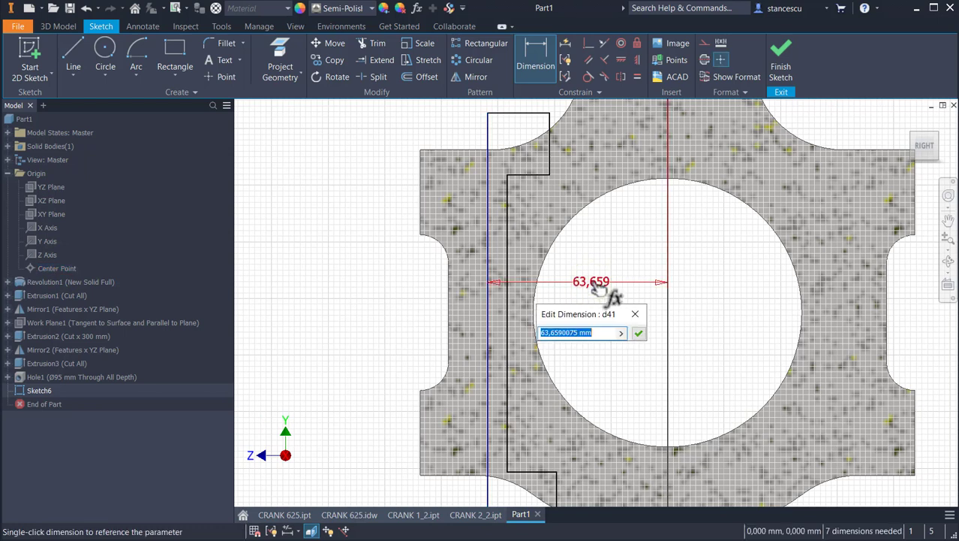
{"action": "type", "text": "115/2"}
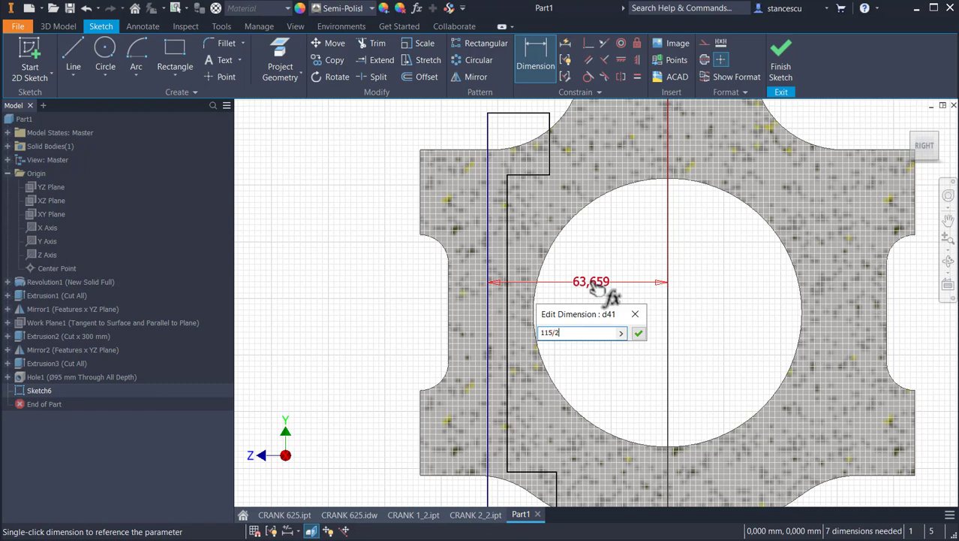
{"action": "key", "text": "Return"}
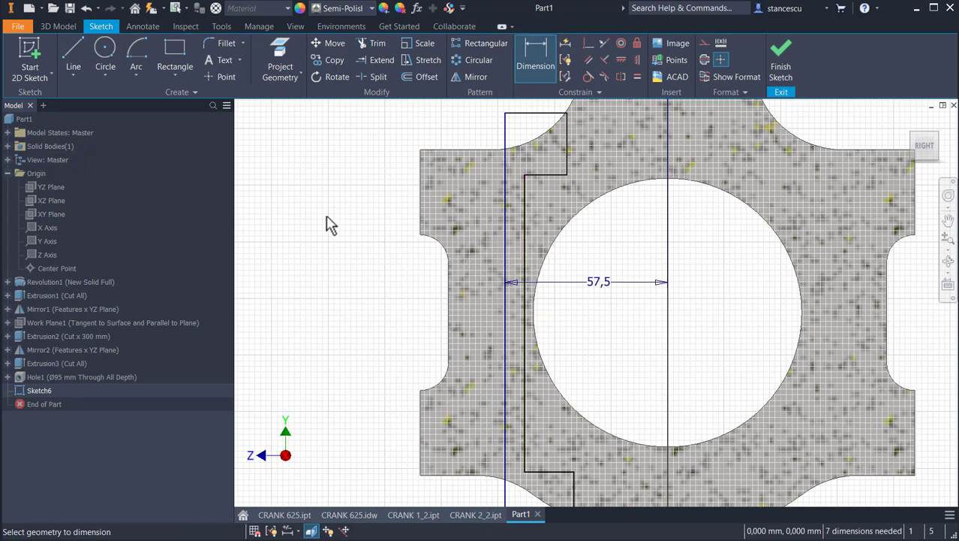
Convert the profile's long outer vertical line to a centerline.
{"action": "key", "text": "Escape"}
{"action": "left_click", "coordinate": [505, 219]}
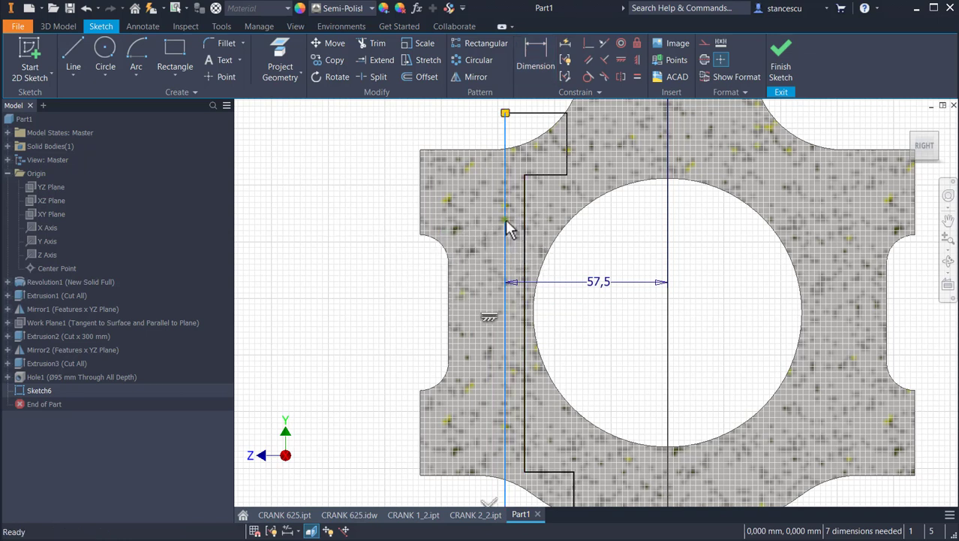
{"action": "left_click", "coordinate": [704, 59]}
{"action": "left_click", "coordinate": [352, 171]}
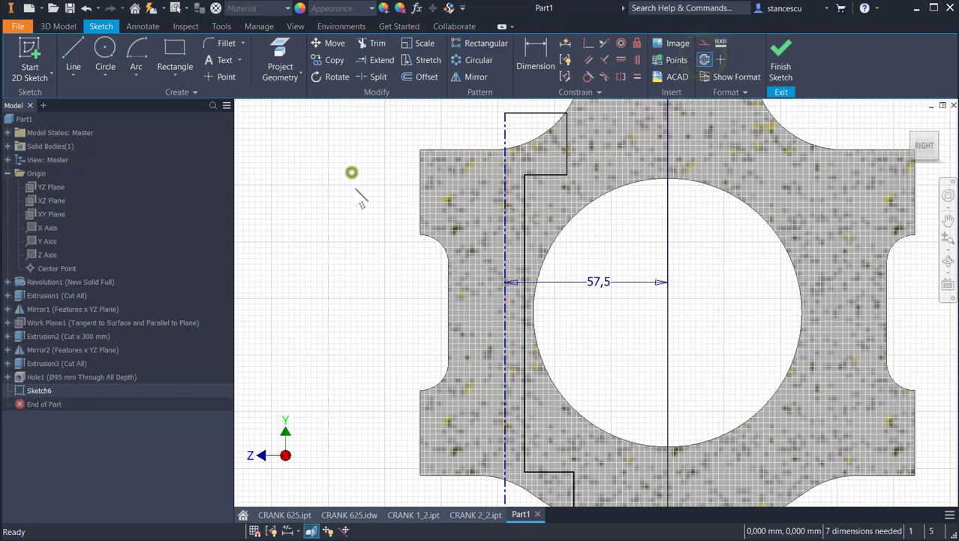
Dimension the profile's inner vertical line as a 26 mm diameter about the centerline.
{"action": "left_click", "coordinate": [533, 56]}
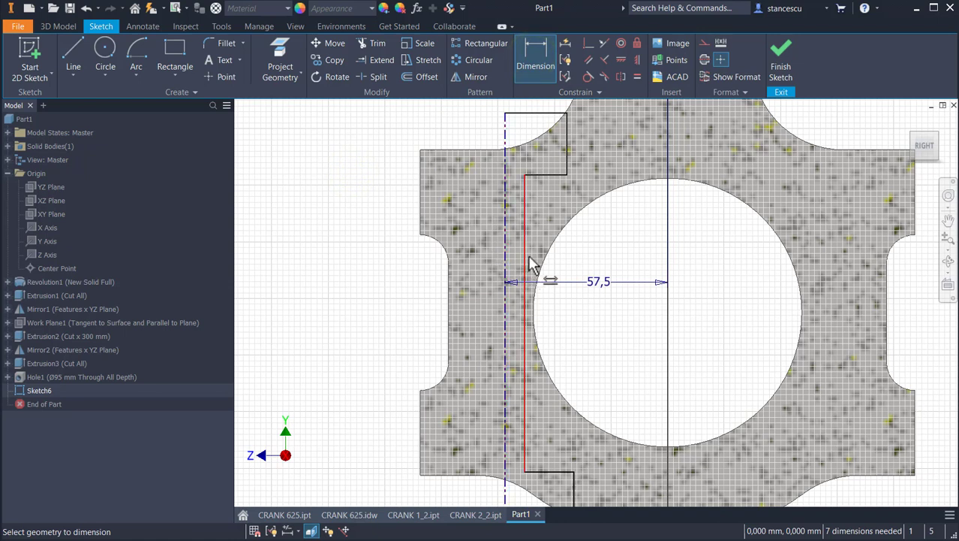
{"action": "left_click", "coordinate": [526, 264]}
{"action": "left_click", "coordinate": [506, 251]}
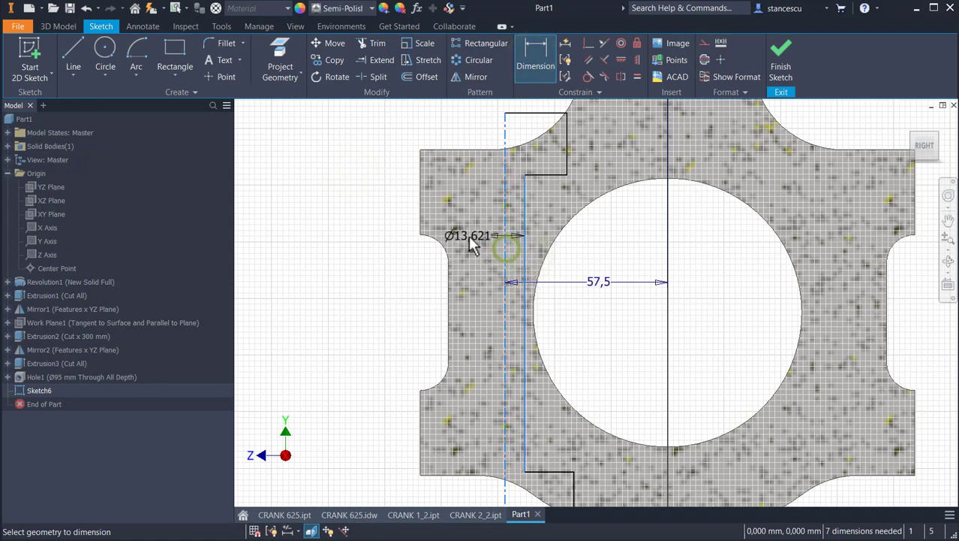
{"action": "left_click", "coordinate": [374, 254]}
{"action": "type", "text": "26"}
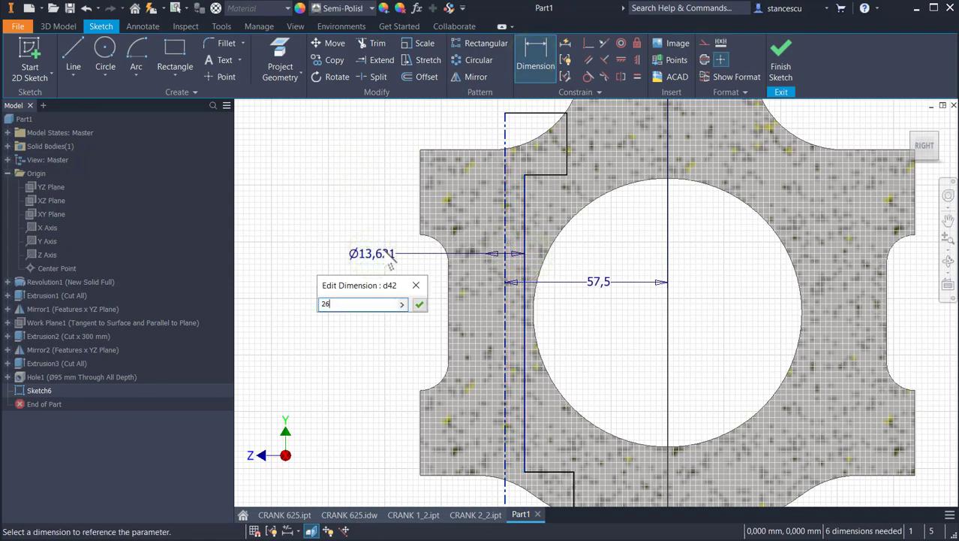
{"action": "key", "text": "Return"}
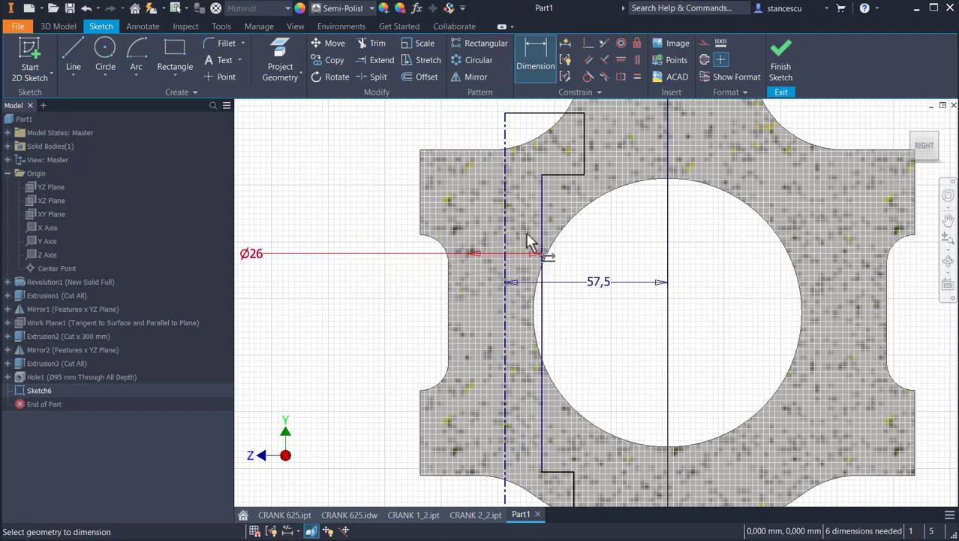
Dimension the upper step's vertical line as a 44 mm diameter about the centerline.
{"action": "left_click", "coordinate": [585, 150]}
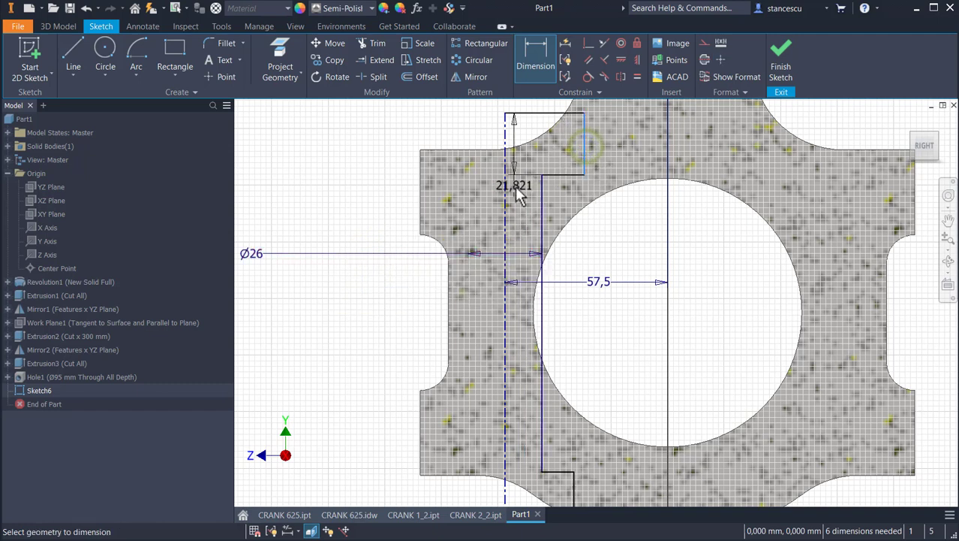
{"action": "left_click", "coordinate": [510, 188]}
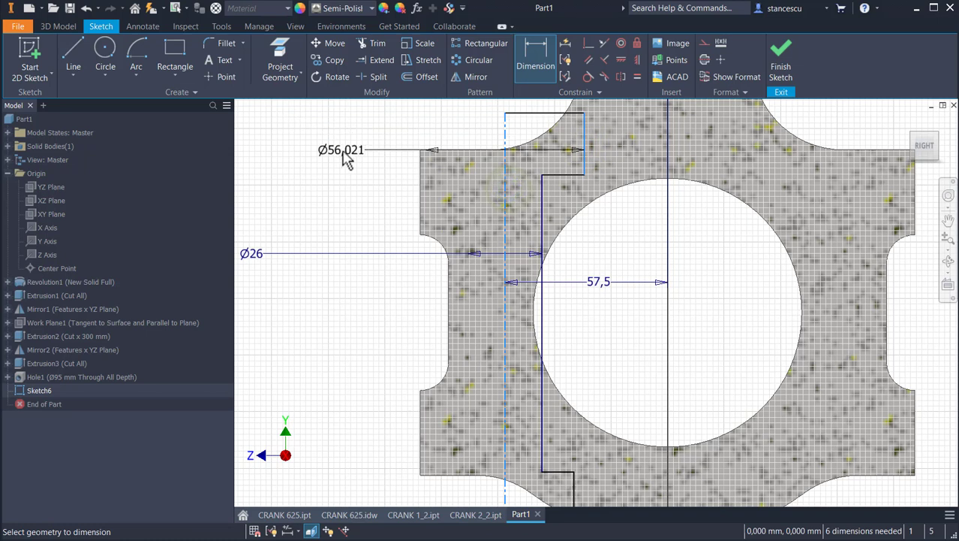
{"action": "left_click", "coordinate": [347, 130]}
{"action": "type", "text": "44"}
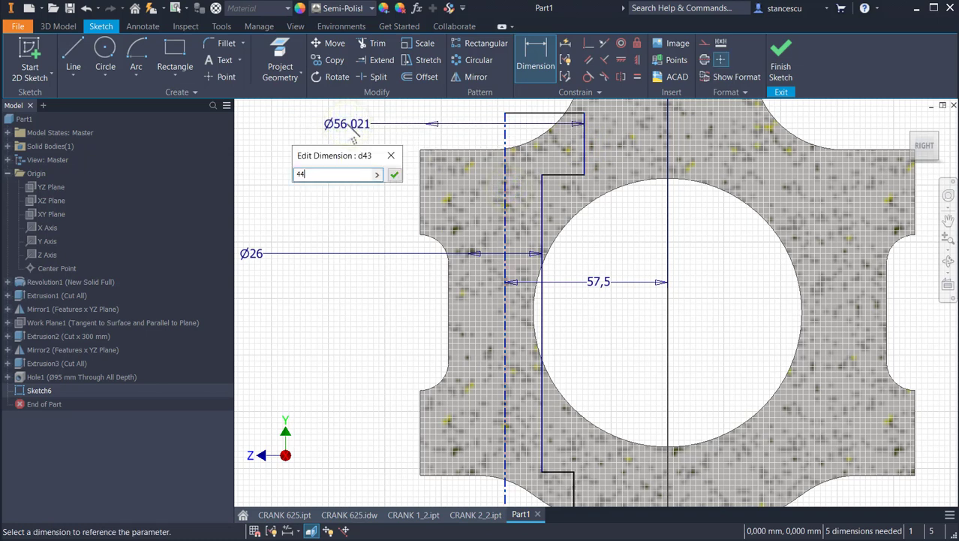
{"action": "key", "text": "Return"}
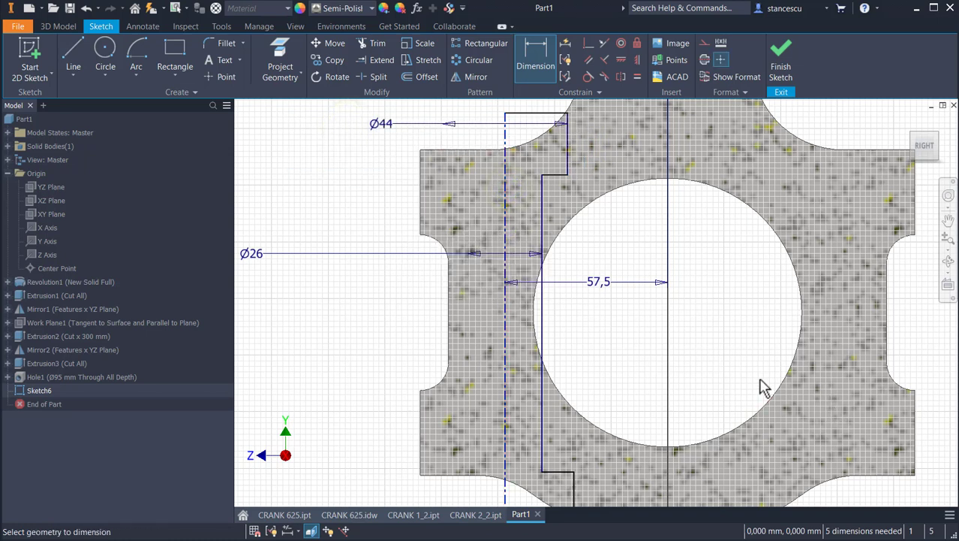
Dimension the lower step's vertical line as a 54 mm diameter about the centerline.
{"action": "middle_click_drag", "start_coordinate": [785, 408], "coordinate": [749, 296]}
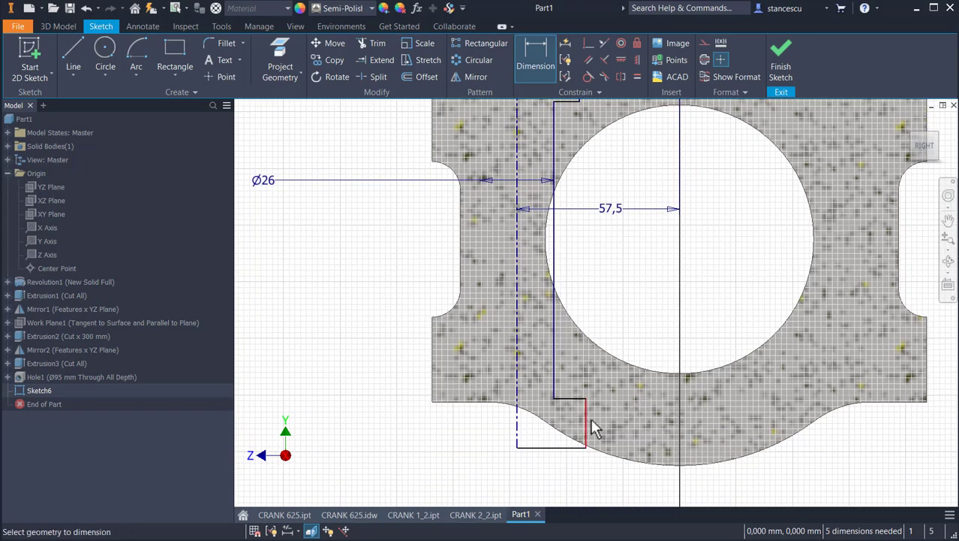
{"action": "left_click", "coordinate": [584, 422]}
{"action": "left_click", "coordinate": [517, 443]}
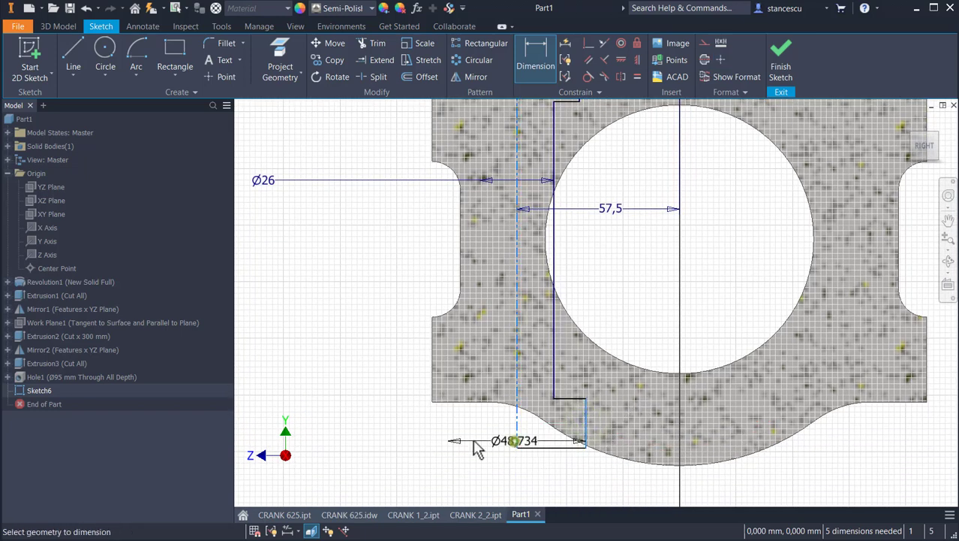
{"action": "left_click", "coordinate": [404, 441]}
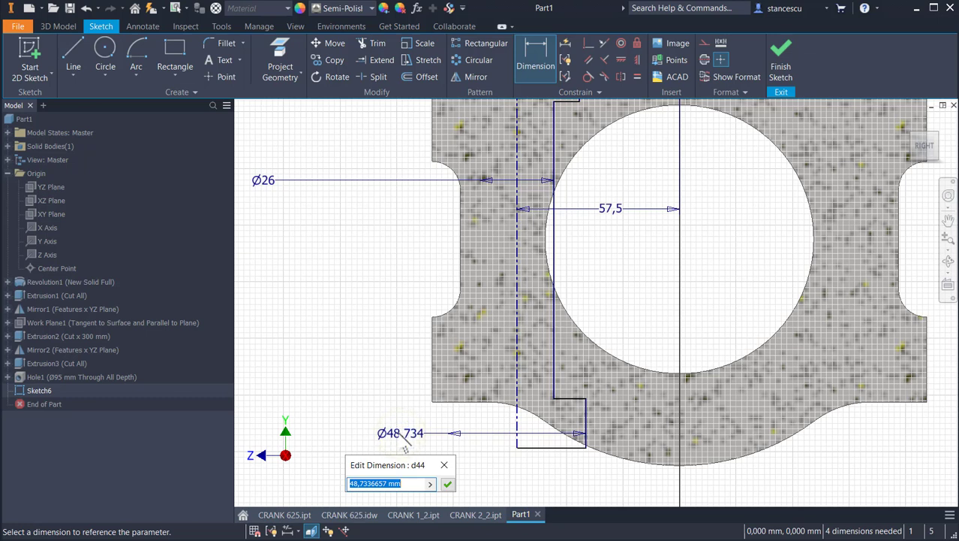
{"action": "type", "text": "54"}
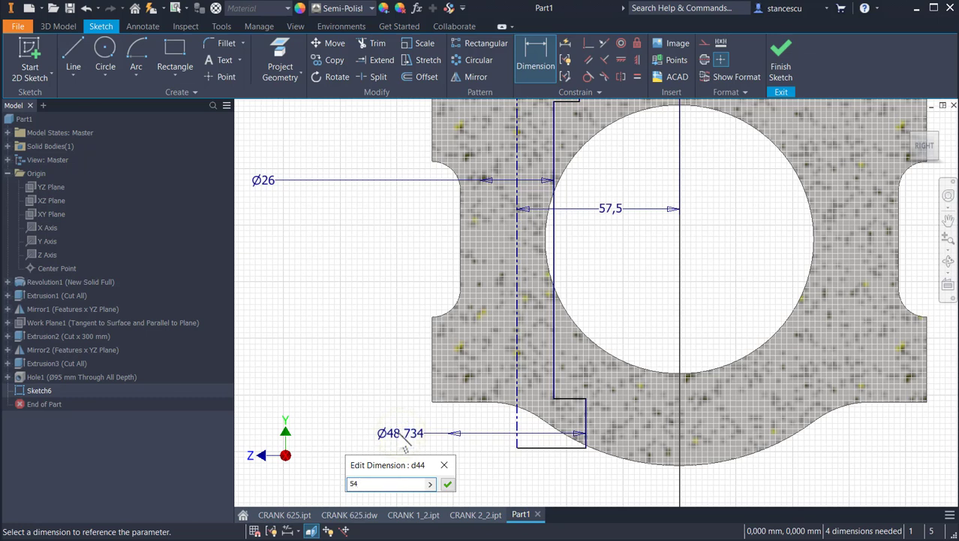
{"action": "key", "text": "Return"}
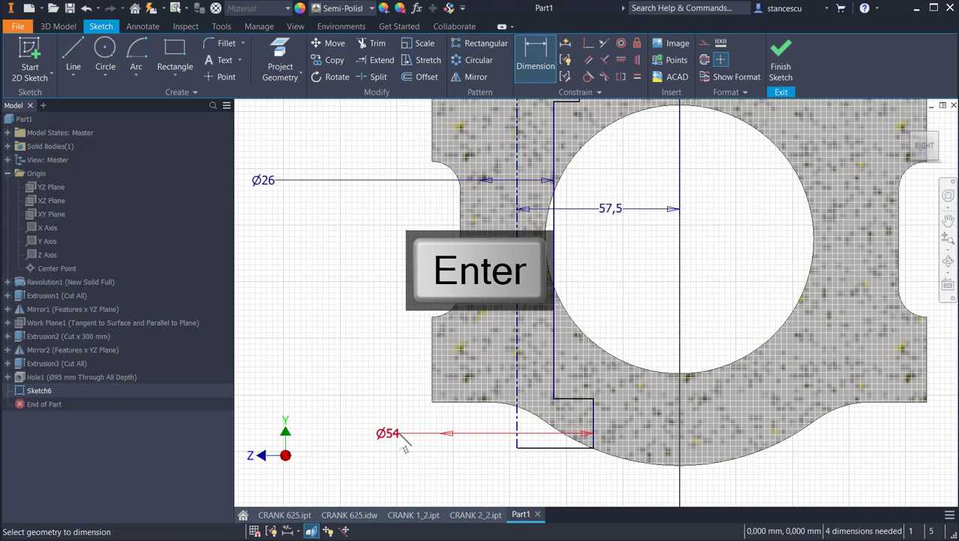
Make the profile's upper and lower shoulder lines collinear with the block's flat top and bottom edges.
{"action": "mouse_move", "coordinate": [322, 322]}
{"action": "middle_mouse_down"}
{"action": "mouse_move", "coordinate": [340, 345]}
{"action": "mouse_move", "coordinate": [332, 382]}
{"action": "middle_mouse_up"}
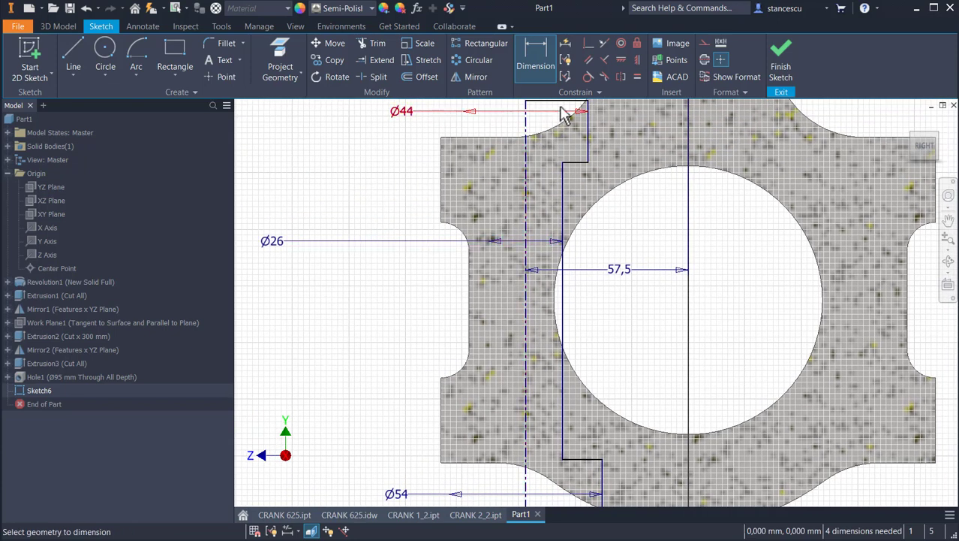
{"action": "left_click", "coordinate": [600, 43]}
{"action": "left_click", "coordinate": [574, 164]}
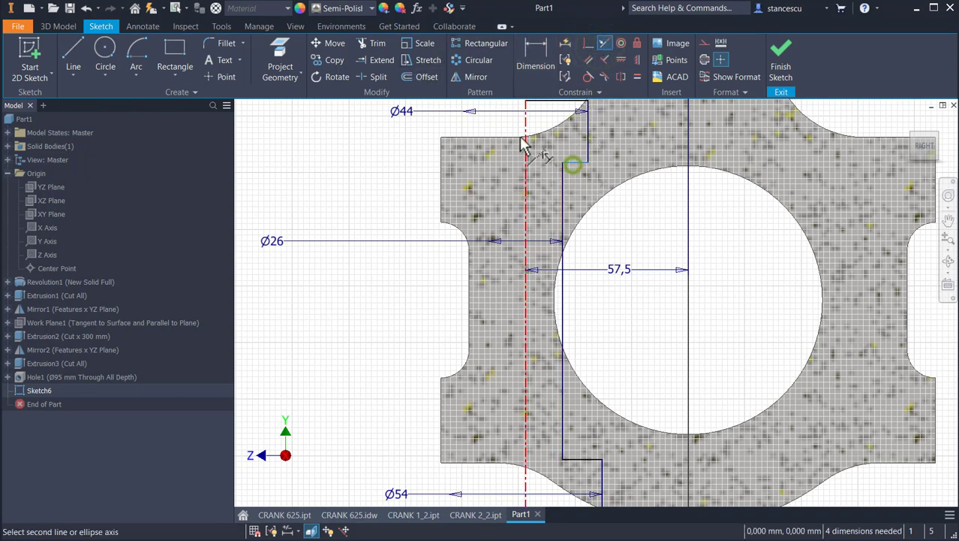
{"action": "left_click", "coordinate": [477, 139]}
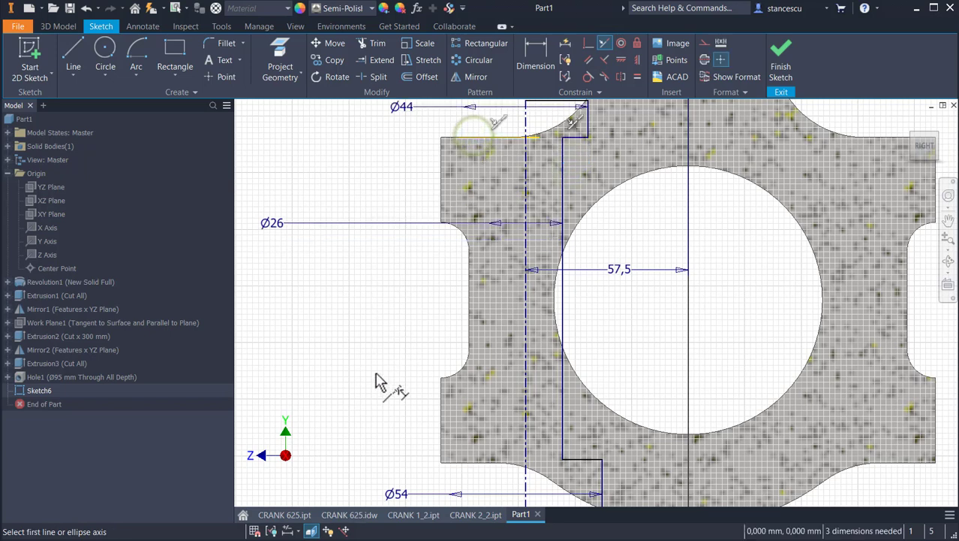
{"action": "middle_click_drag", "start_coordinate": [377, 385], "coordinate": [369, 259]}
{"action": "left_click", "coordinate": [577, 365]}
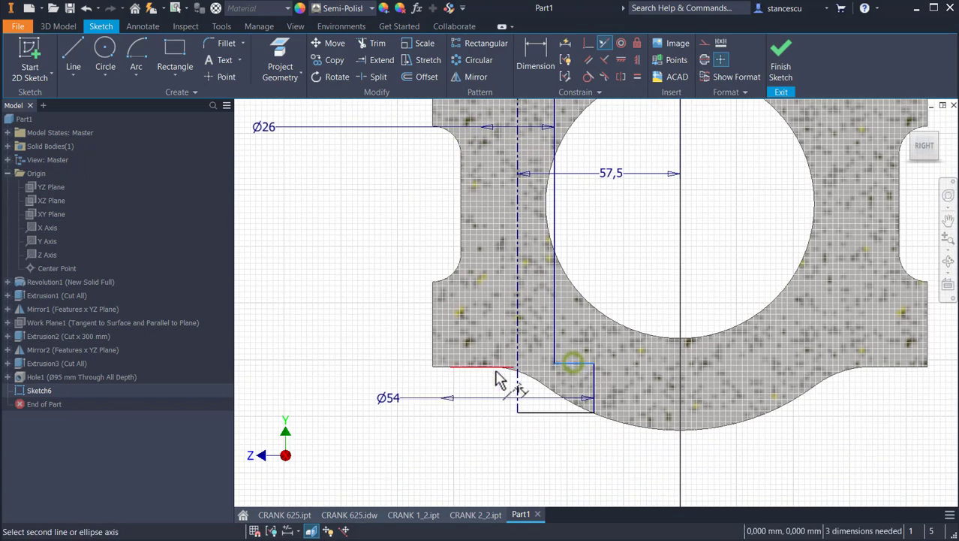
{"action": "left_click", "coordinate": [494, 369]}
Project the horizontal edge at the rod's base and the block's curved bottom edge into the sketch.
{"action": "mouse_move", "coordinate": [369, 292]}
{"action": "middle_mouse_down"}
{"action": "mouse_move", "coordinate": [364, 326]}
{"action": "mouse_move", "coordinate": [377, 369]}
{"action": "middle_mouse_up"}
{"action": "scroll", "coordinate": [369, 331], "scroll_direction": "up", "scroll_amount": 2}
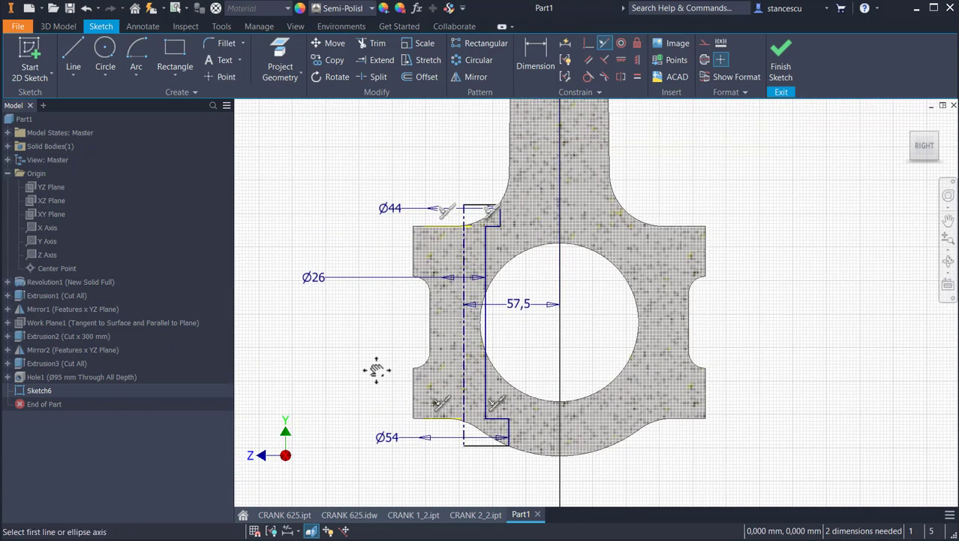
{"action": "scroll", "coordinate": [379, 374], "scroll_direction": "down", "scroll_amount": 3}
{"action": "scroll", "coordinate": [380, 373], "scroll_direction": "up", "scroll_amount": 2}
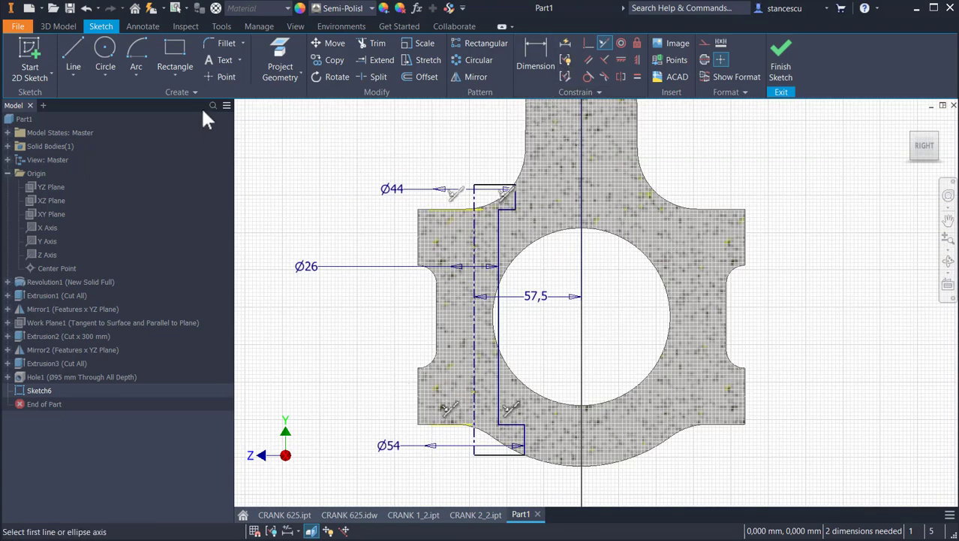
{"action": "left_click", "coordinate": [219, 75]}
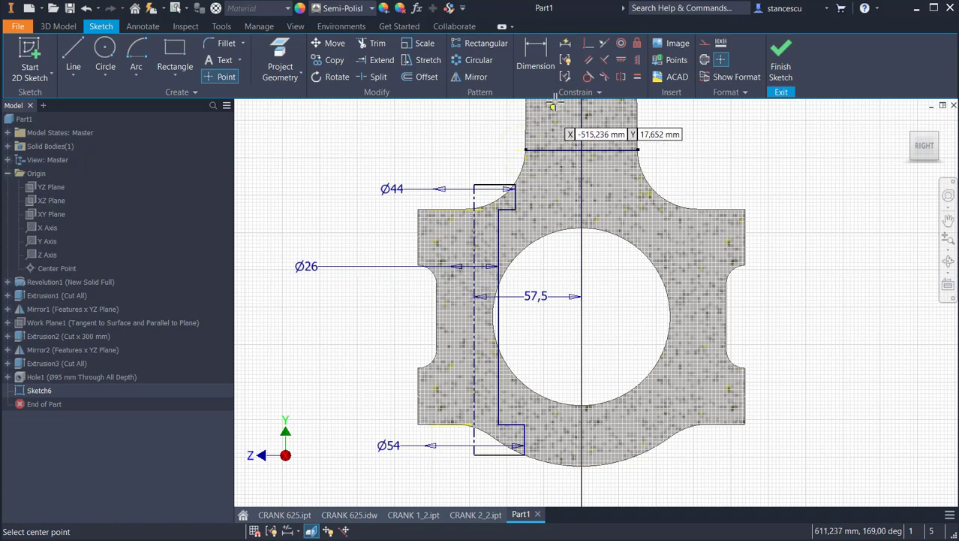
{"action": "left_click", "coordinate": [281, 50]}
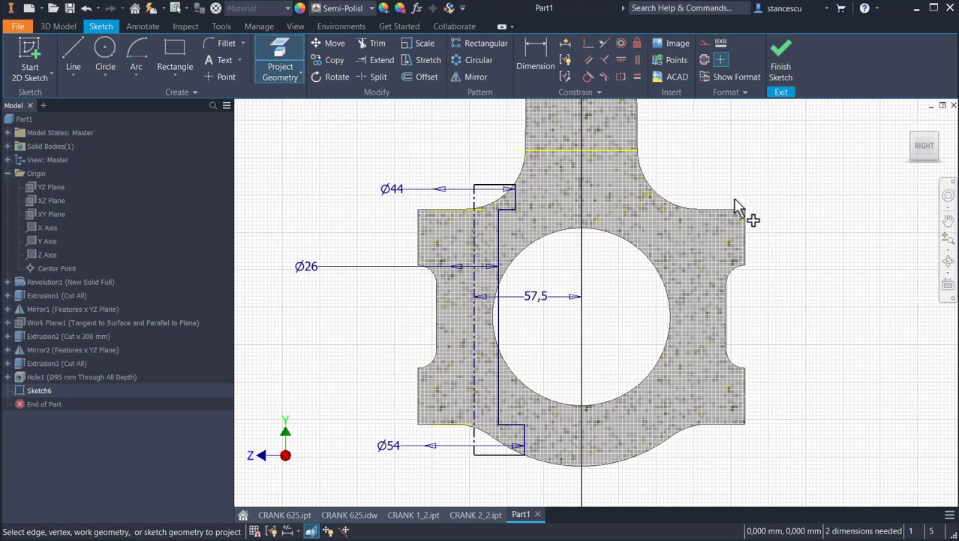
{"action": "left_click", "coordinate": [601, 467]}
Try to align the profile's upper outer corner with the projected rod-base edge using coincident and horizontal constraints.
{"action": "left_click", "coordinate": [589, 43]}
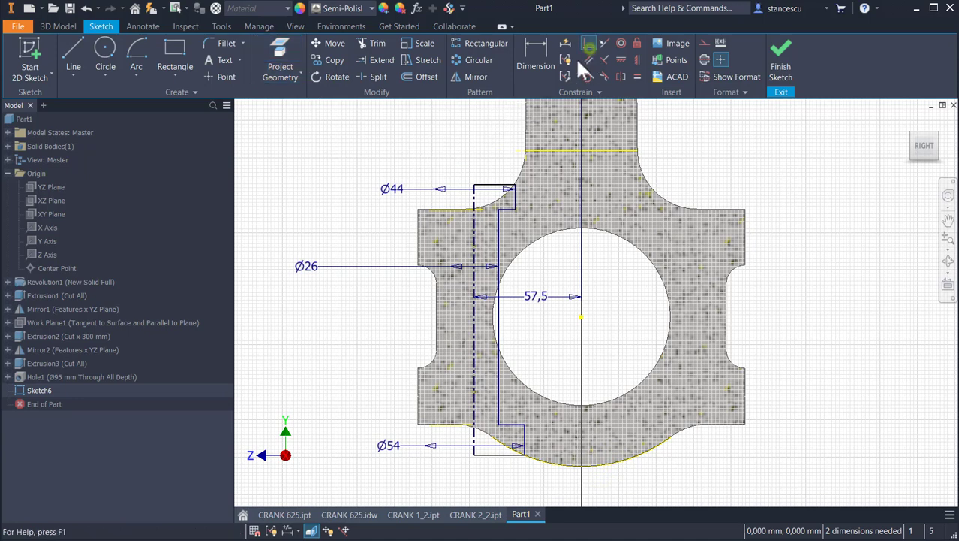
{"action": "left_click", "coordinate": [515, 185]}
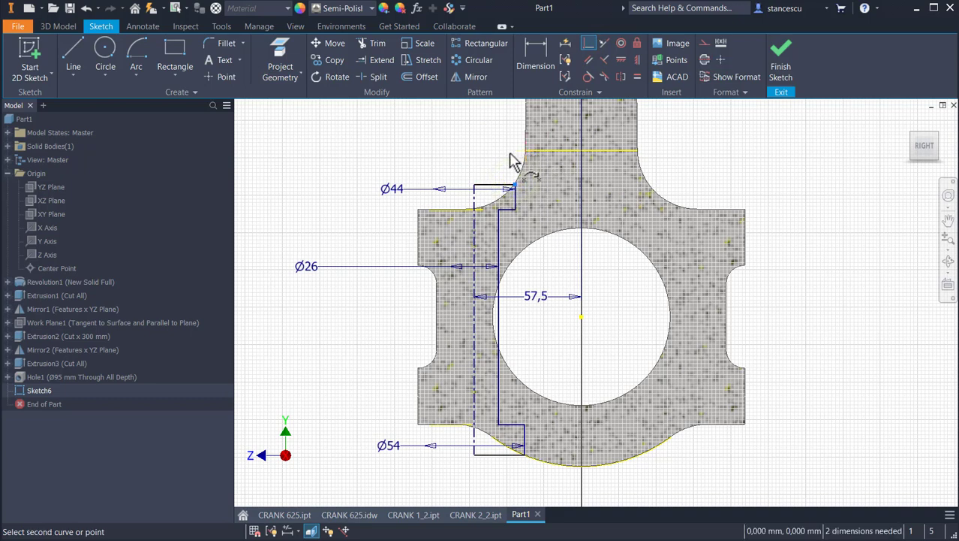
{"action": "left_click", "coordinate": [589, 39]}
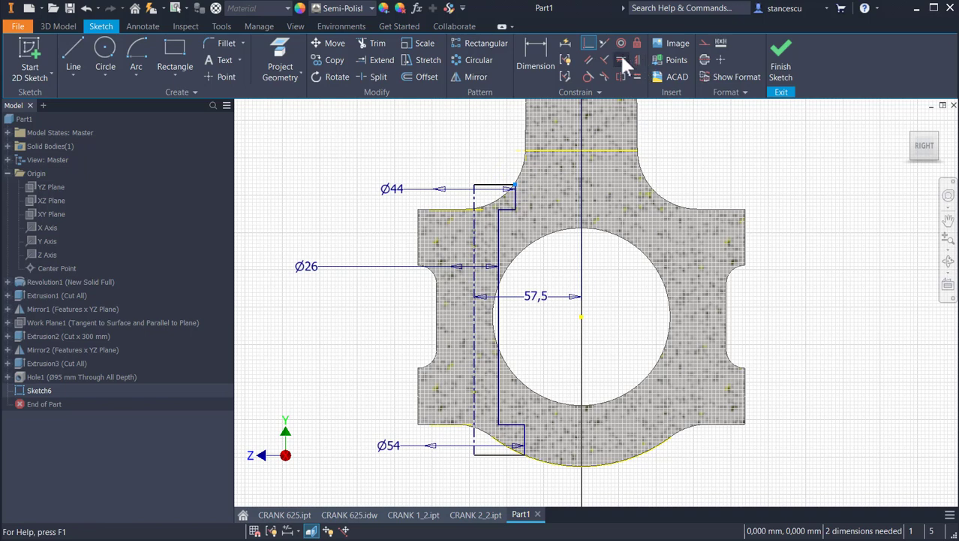
{"action": "left_click", "coordinate": [621, 57]}
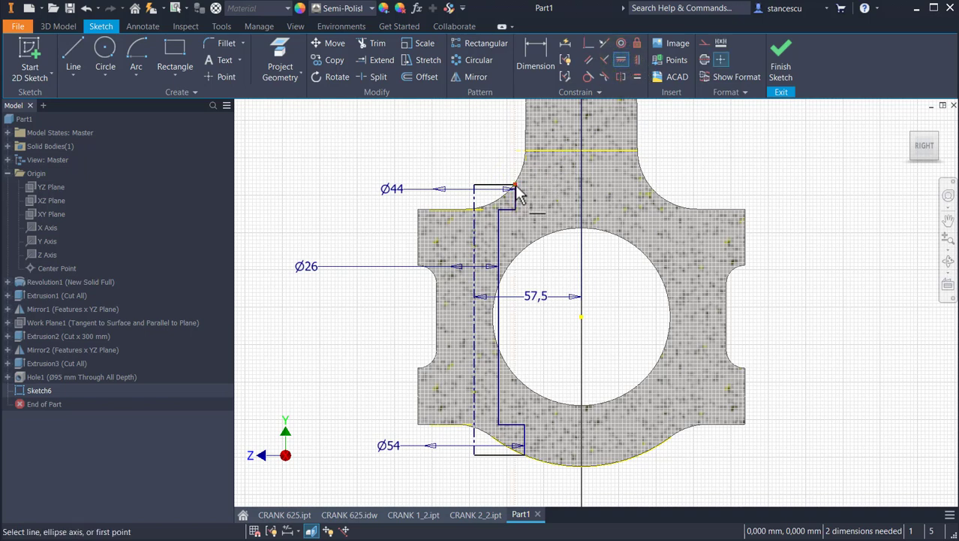
{"action": "left_click", "coordinate": [517, 186]}
{"action": "left_click", "coordinate": [523, 153]}
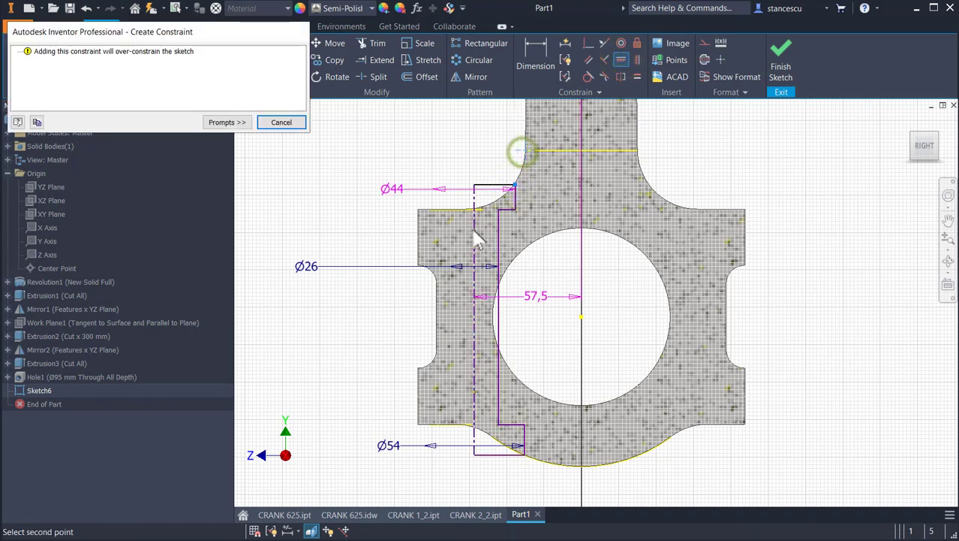
{"action": "left_click", "coordinate": [282, 123]}
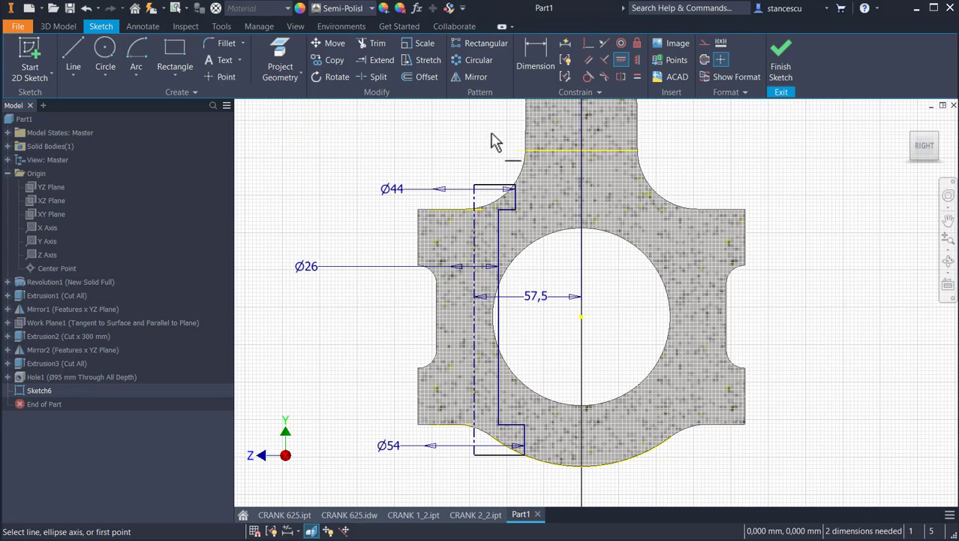
{"action": "key", "text": "Escape"}
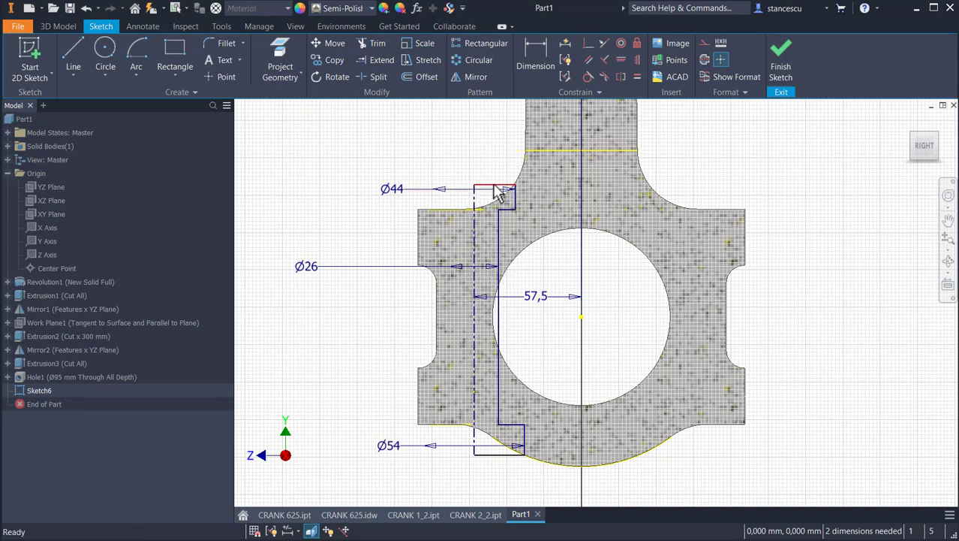
Raise the profile's top line and make it collinear with the projected edge at the rod's base.
{"action": "left_click_drag", "start_coordinate": [495, 187], "coordinate": [500, 147]}
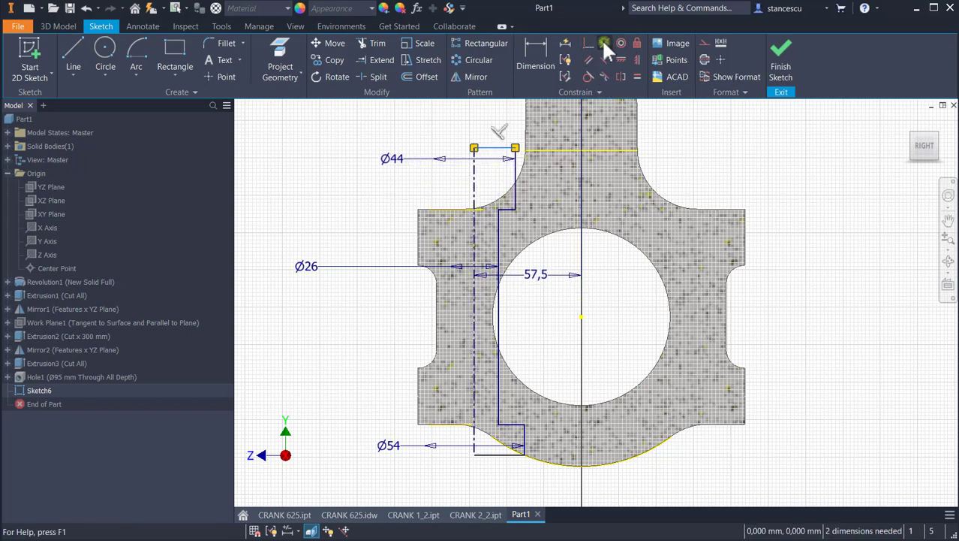
{"action": "left_click", "coordinate": [604, 43]}
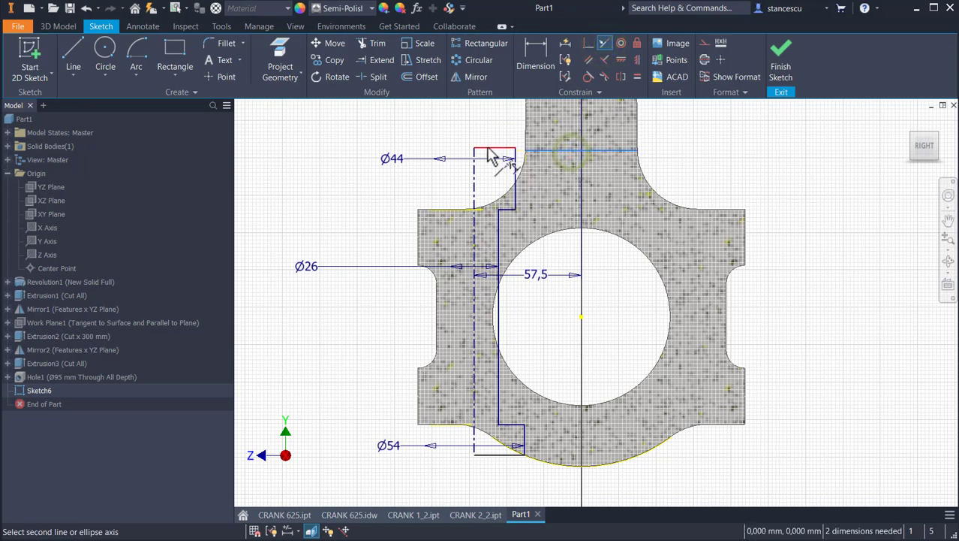
{"action": "left_click", "coordinate": [530, 151]}
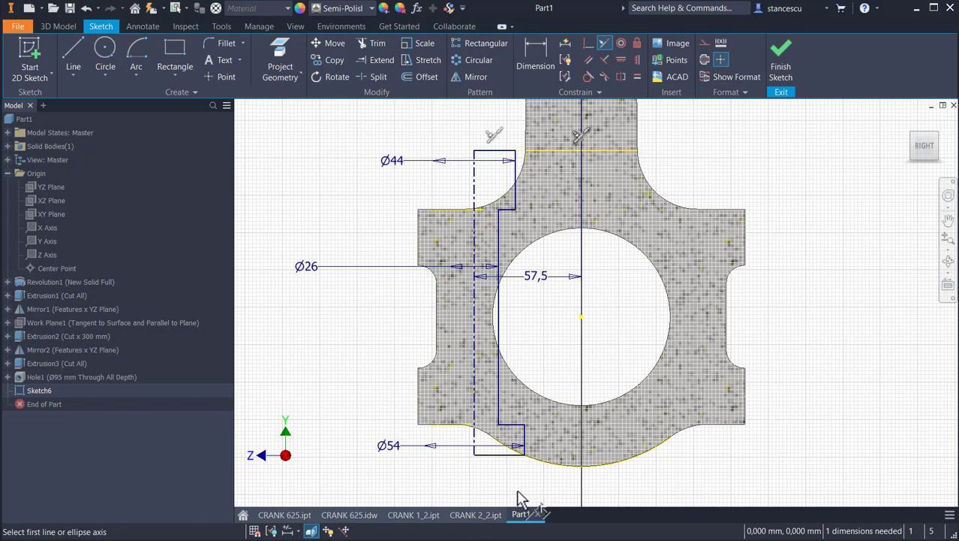
{"action": "key", "text": "Escape"}
Lower the profile's bottom line and make its corner coincident with the projected curved bottom edge.
{"action": "left_click_drag", "start_coordinate": [506, 461], "coordinate": [506, 475]}
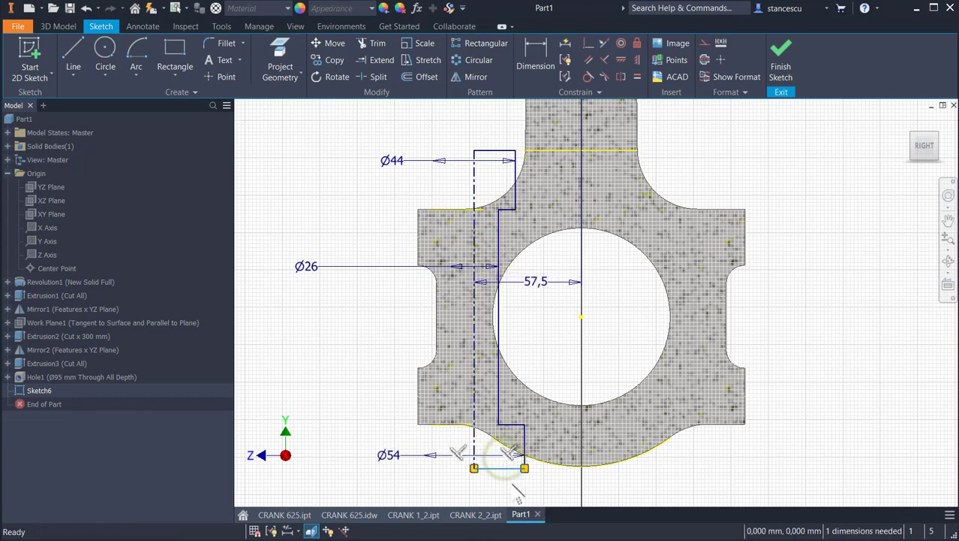
{"action": "left_click", "coordinate": [590, 44]}
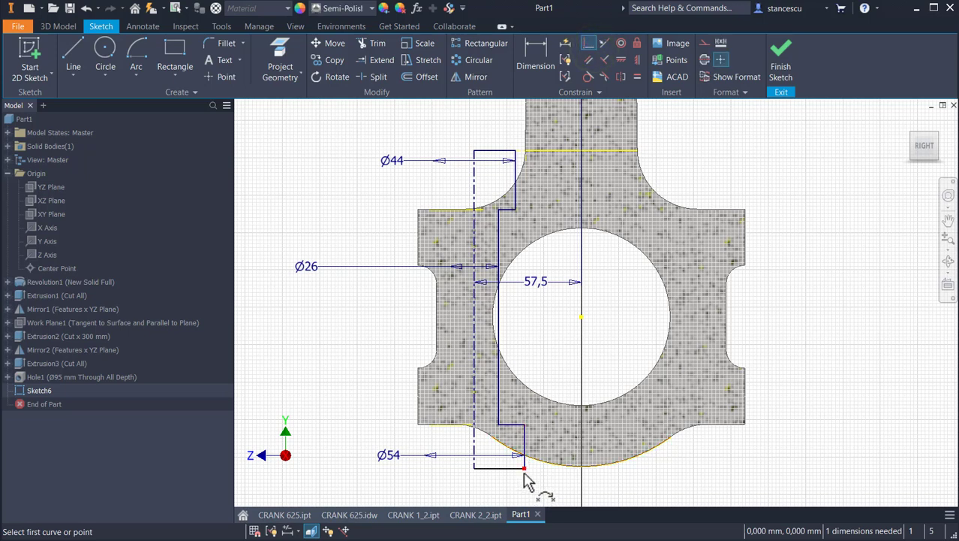
{"action": "left_click", "coordinate": [524, 470]}
{"action": "left_click", "coordinate": [532, 467]}
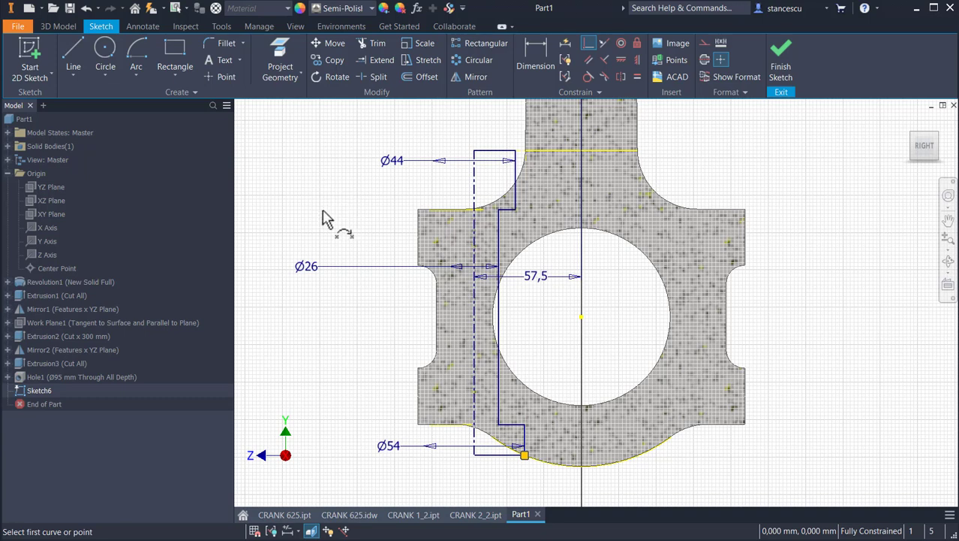
Finish the sketch and revolve the stepped profile 360 degrees about its centerline as a cut through the lower block.
{"action": "left_click", "coordinate": [783, 53]}
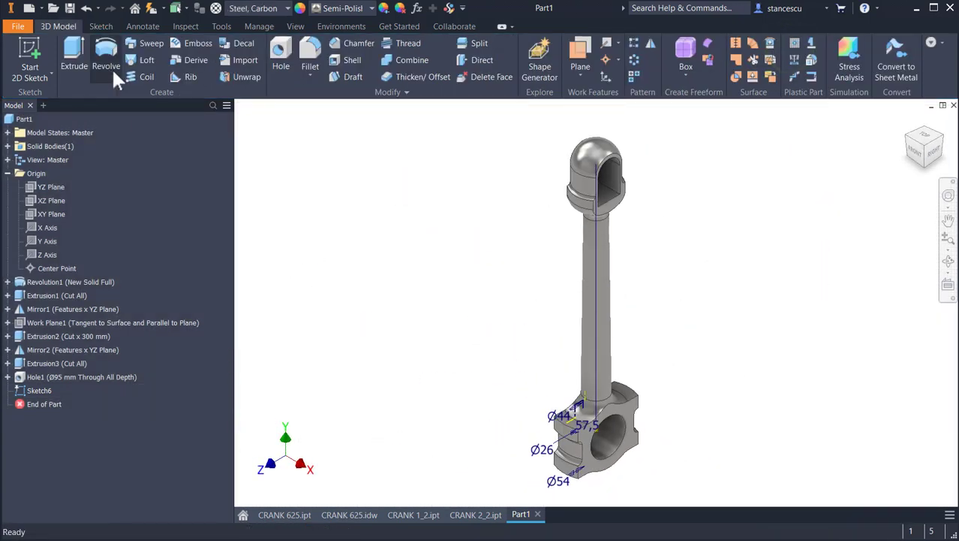
{"action": "left_click", "coordinate": [106, 61]}
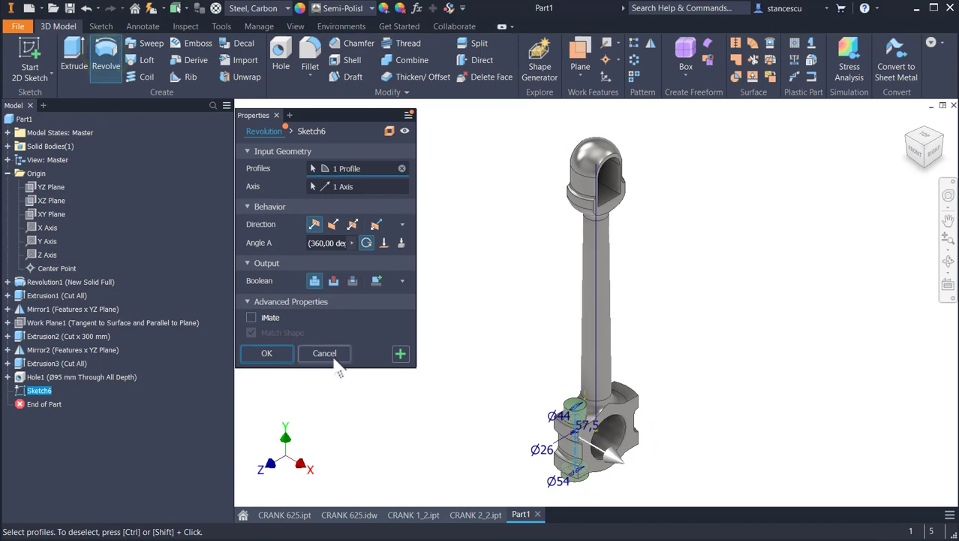
{"action": "left_click", "coordinate": [334, 281]}
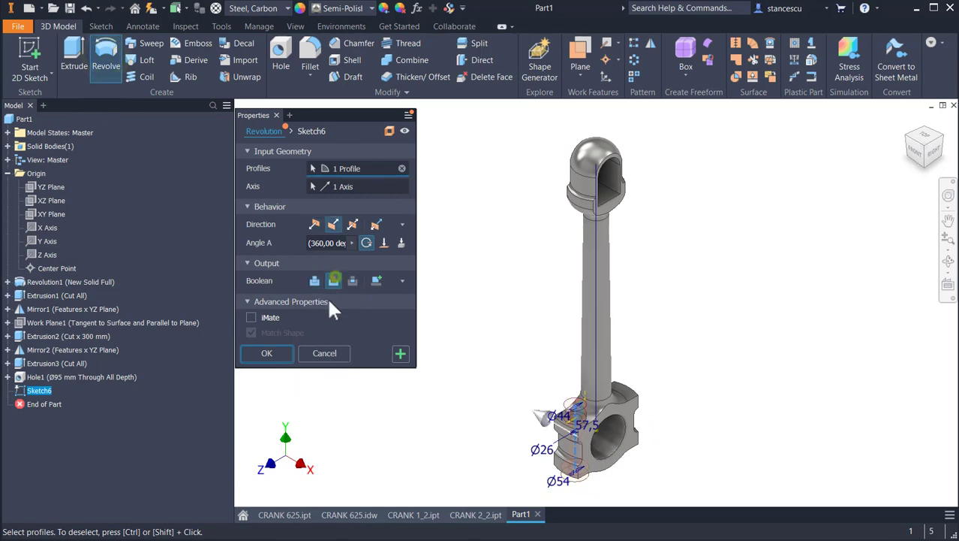
{"action": "left_click", "coordinate": [268, 354]}
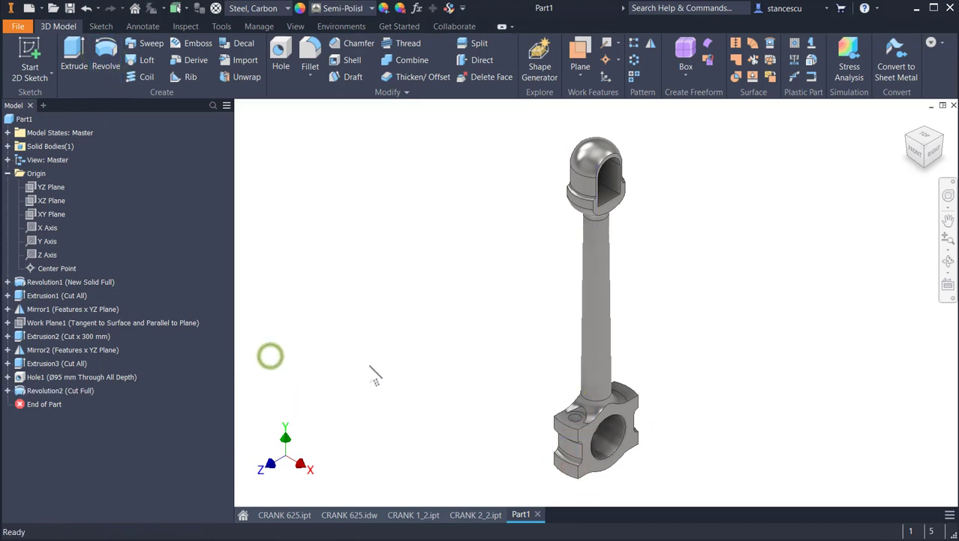
{"action": "scroll", "coordinate": [615, 440], "scroll_direction": "up", "scroll_amount": 10}
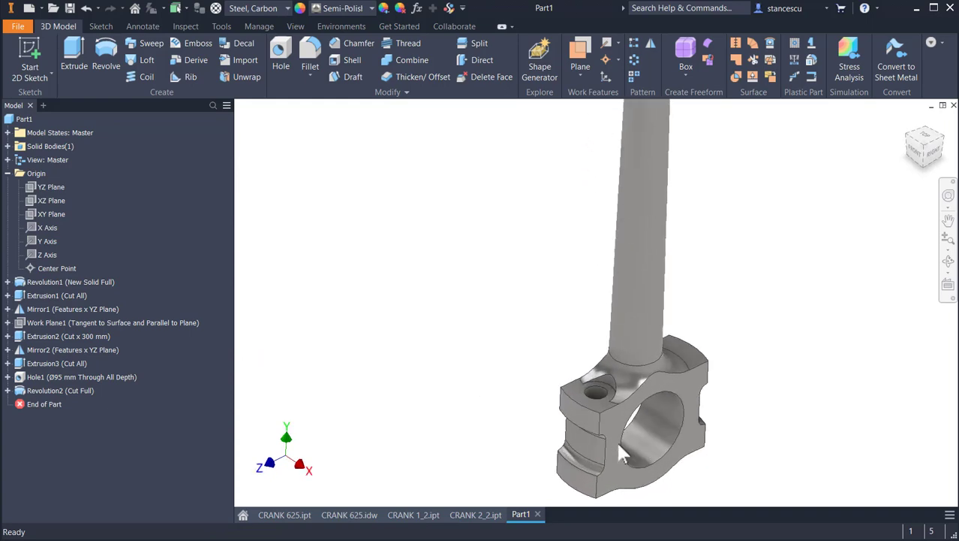
Examine the cut bolt hole on the model and the small notch at the bolt-head seat in the CRANK 1_2 reference drawing.
{"action": "middle_click_drag", "start_coordinate": [607, 397], "coordinate": [580, 390], "text": "shift"}
{"action": "scroll", "coordinate": [584, 398], "scroll_direction": "up", "scroll_amount": 5}
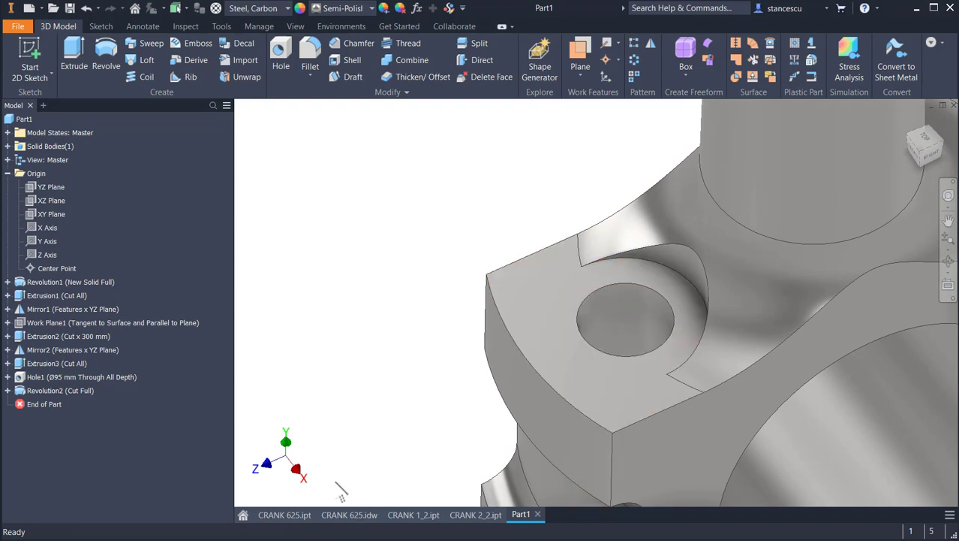
{"action": "left_click", "coordinate": [413, 515]}
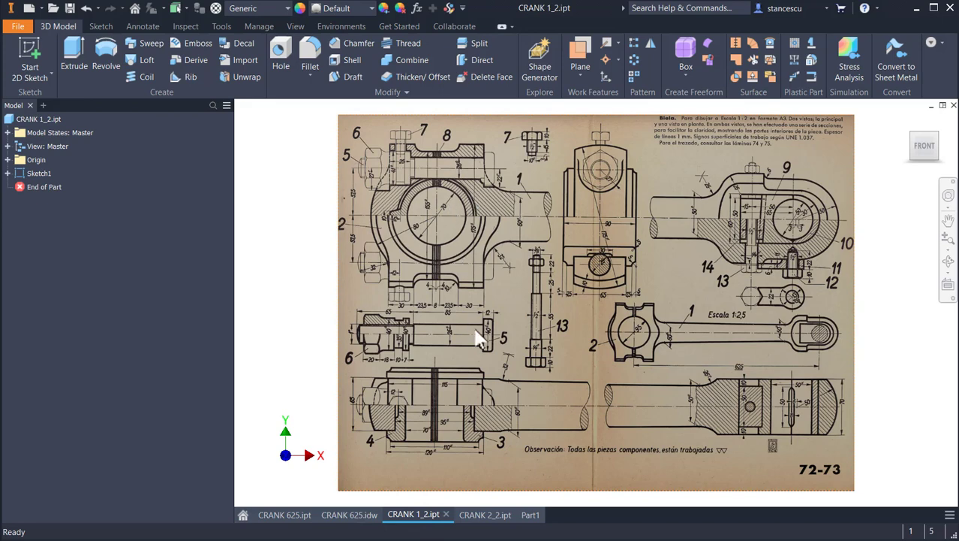
{"action": "scroll", "coordinate": [477, 339], "scroll_direction": "up", "scroll_amount": 5}
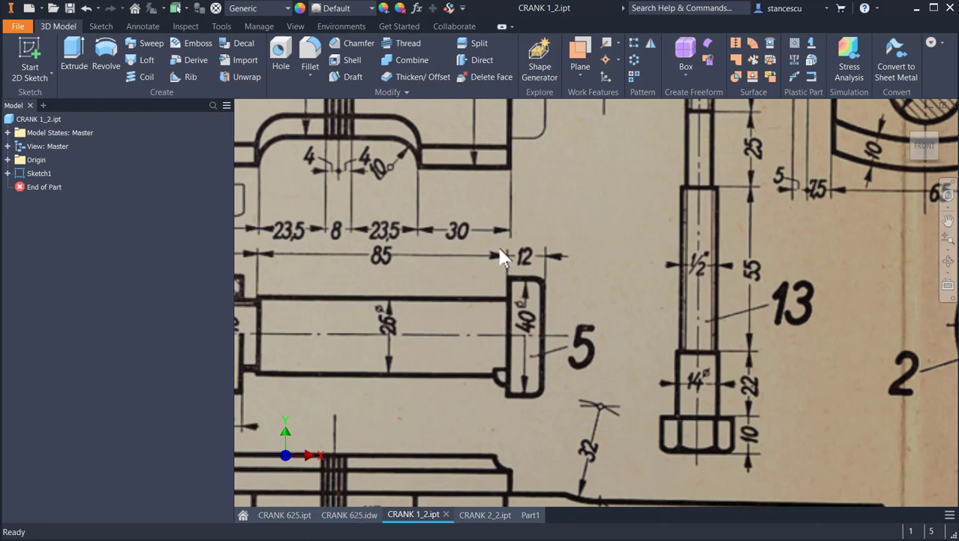
{"action": "mouse_move", "coordinate": [518, 235]}
{"action": "middle_mouse_down"}
{"action": "mouse_move", "coordinate": [539, 253]}
{"action": "mouse_move", "coordinate": [554, 448]}
{"action": "mouse_move", "coordinate": [539, 535]}
{"action": "middle_mouse_up"}
{"action": "middle_click_drag", "start_coordinate": [556, 306], "coordinate": [562, 461]}
{"action": "scroll", "coordinate": [559, 257], "scroll_direction": "up", "scroll_amount": 2}
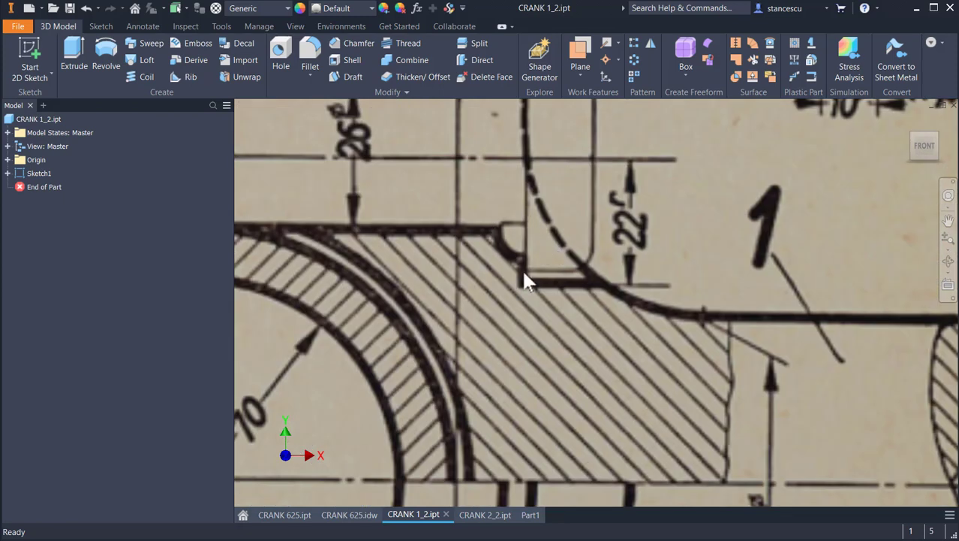
{"action": "scroll", "coordinate": [575, 322], "scroll_direction": "down", "scroll_amount": 5}
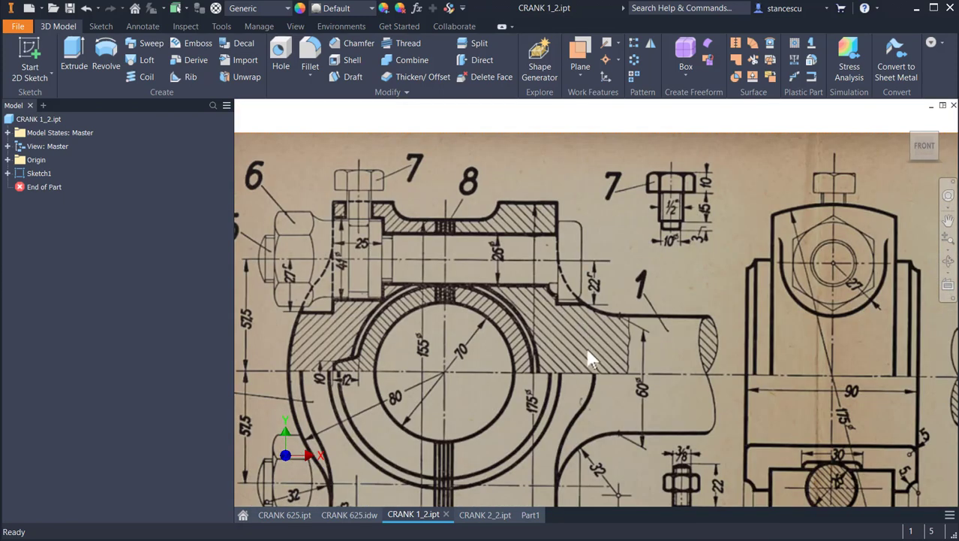
{"action": "scroll", "coordinate": [591, 368], "scroll_direction": "down", "scroll_amount": 3}
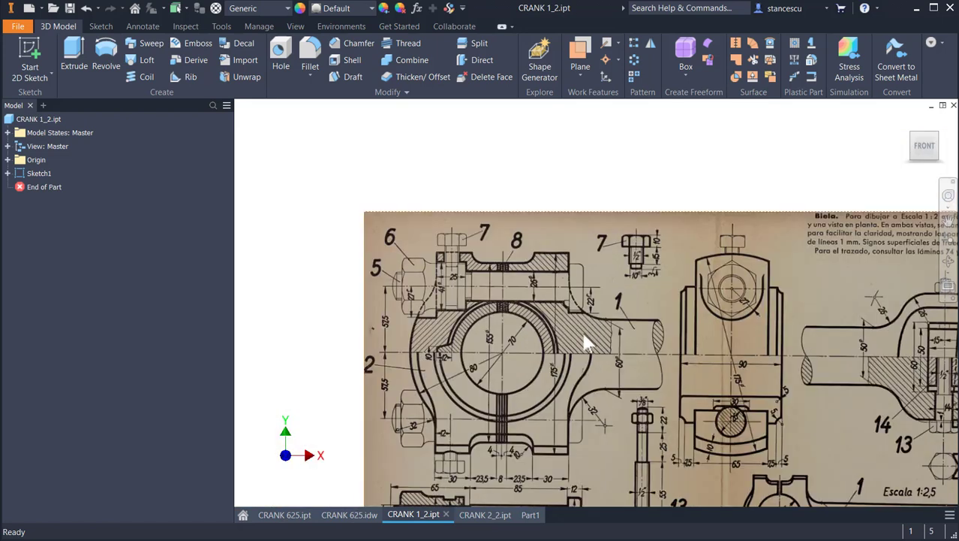
{"action": "middle_click_drag", "start_coordinate": [585, 337], "coordinate": [544, 265]}
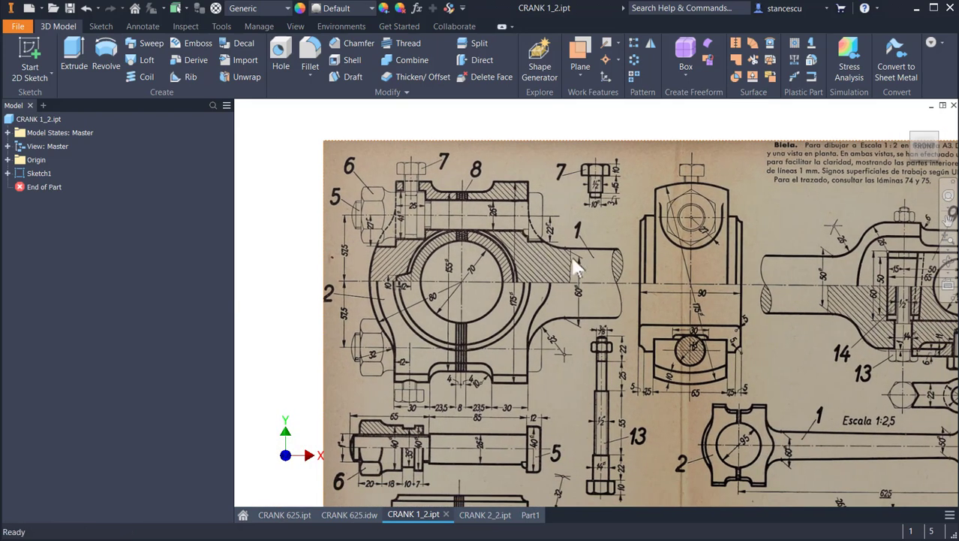
{"action": "middle_click_drag", "start_coordinate": [559, 381], "coordinate": [550, 327]}
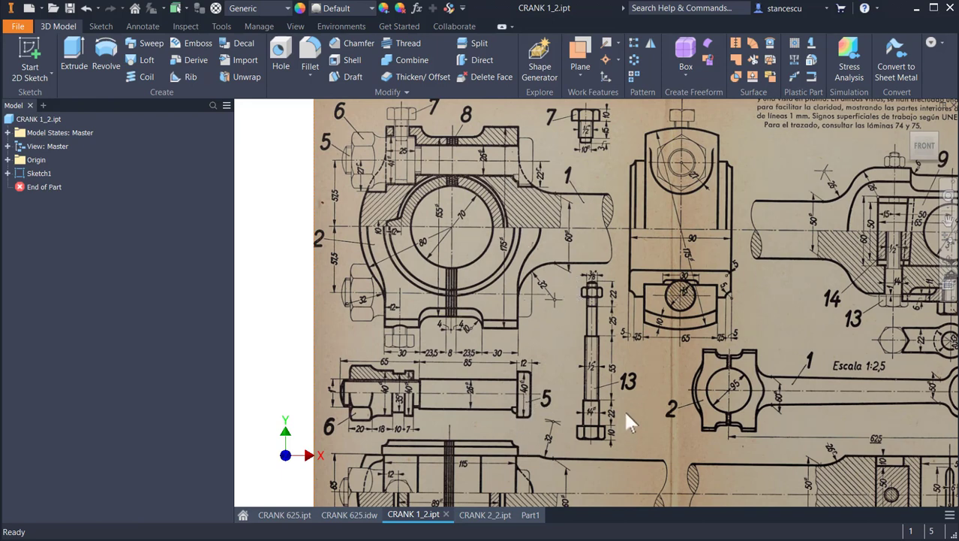
Examine the radius and centre-position dimensions of the small relief beside the bolt hole in the CRANK 625.idw drawing.
{"action": "left_click", "coordinate": [481, 515]}
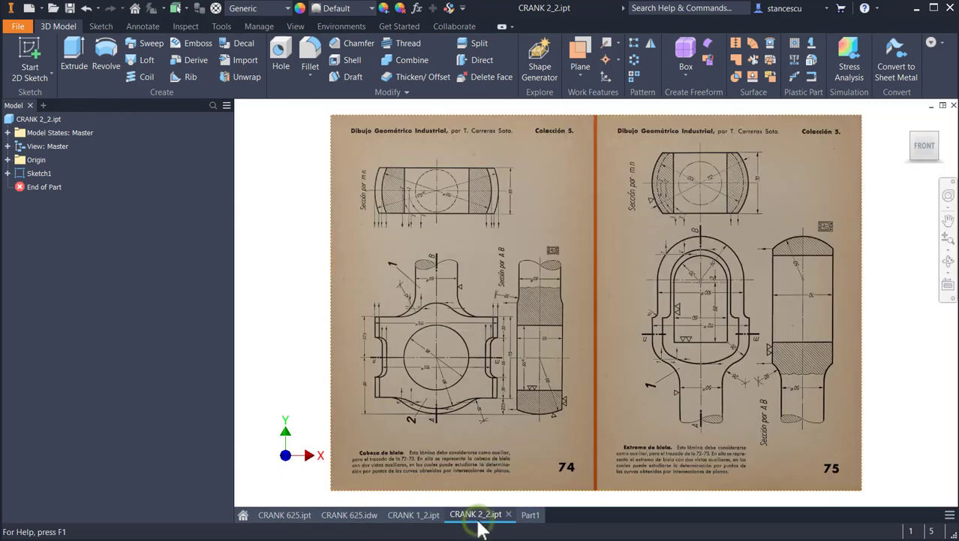
{"action": "left_click", "coordinate": [405, 515]}
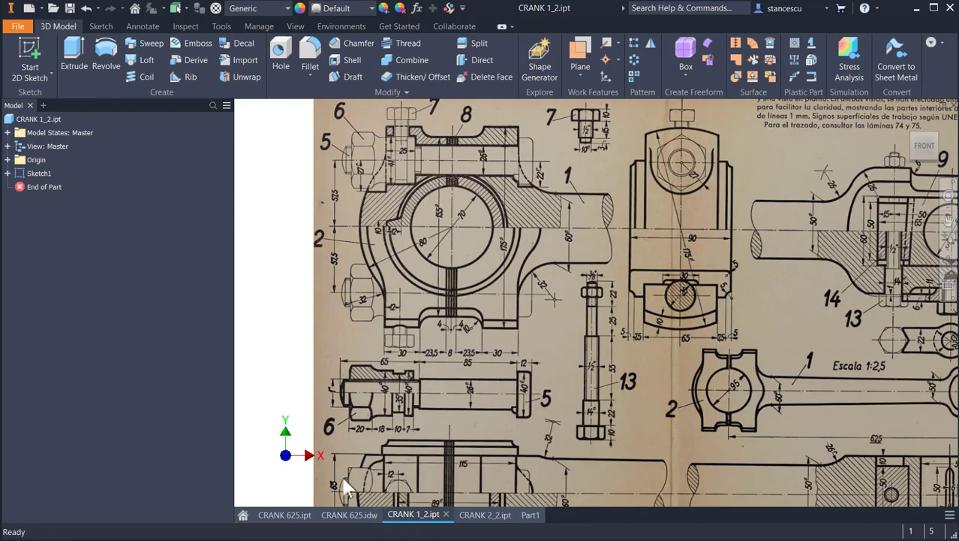
{"action": "left_click", "coordinate": [350, 516]}
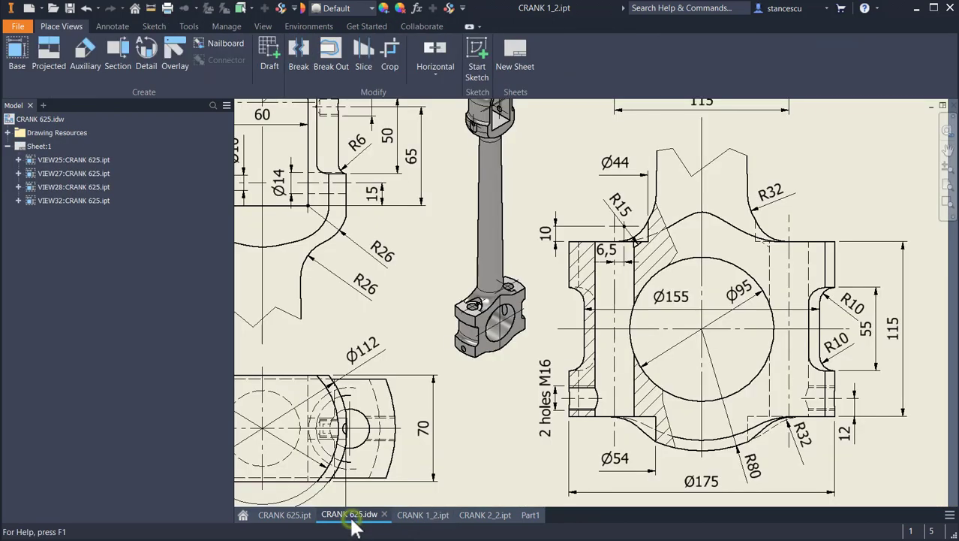
{"action": "scroll", "coordinate": [630, 250], "scroll_direction": "down", "scroll_amount": 4}
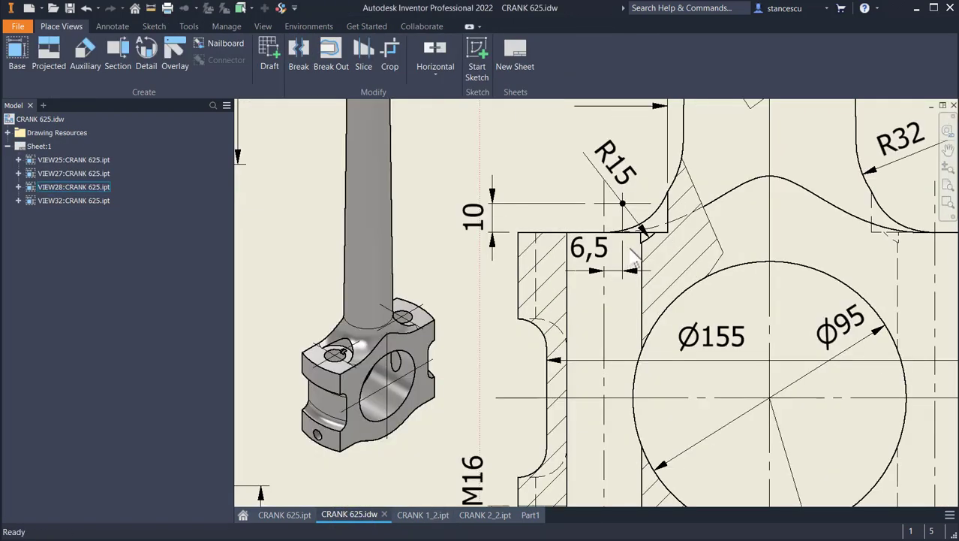
{"action": "middle_click_drag", "start_coordinate": [695, 339], "coordinate": [713, 455]}
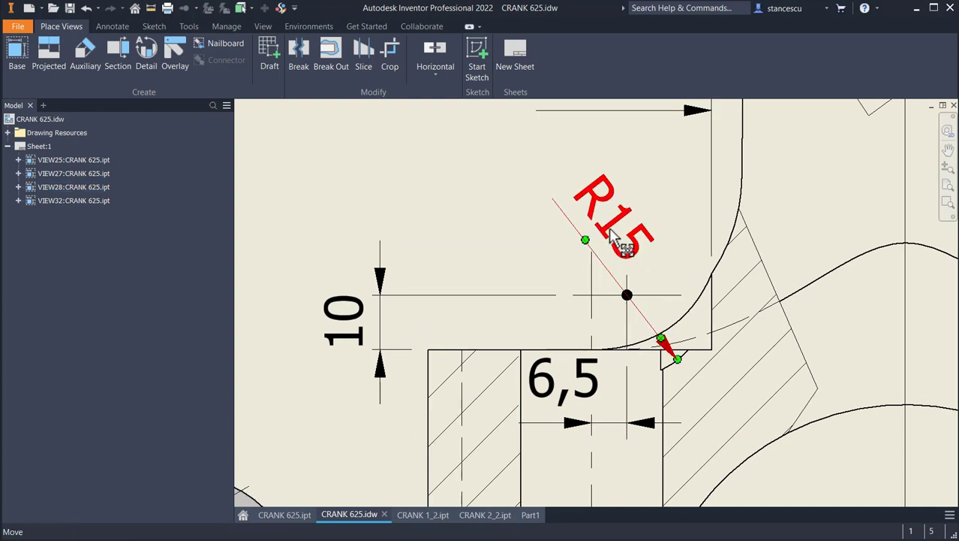
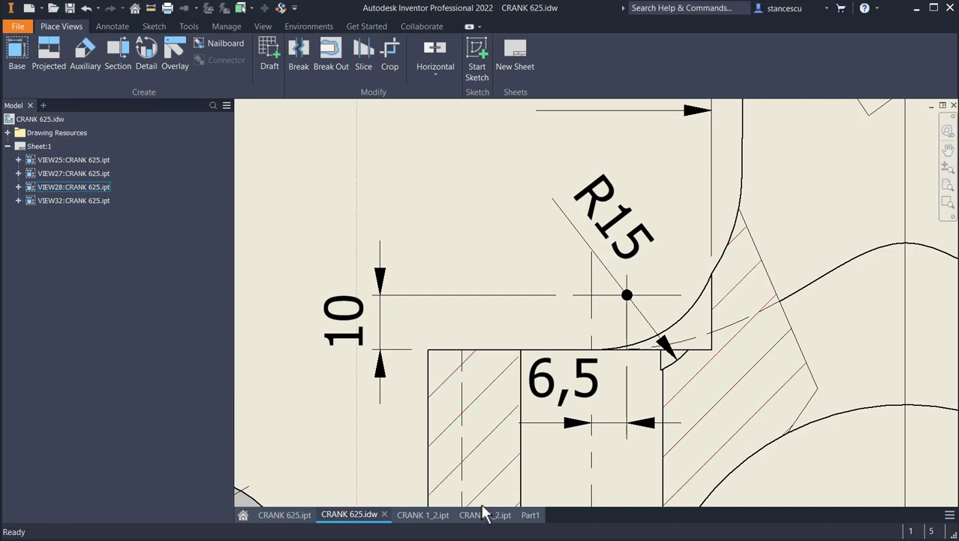
Start a sketch on Part1's YZ plane and slice the model graphics at the sketch plane, framing the rod-side end of the bolt hole.
{"action": "left_click", "coordinate": [530, 515]}
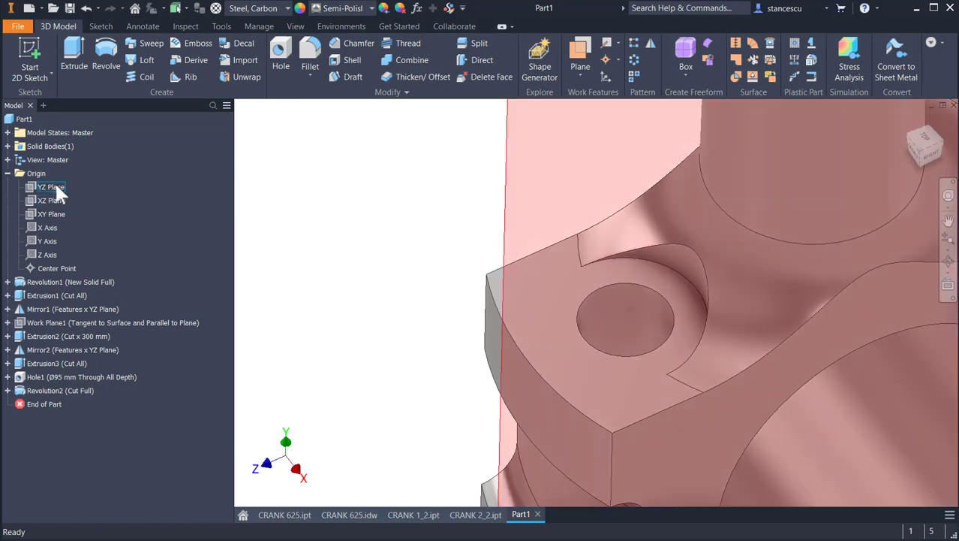
{"action": "left_click", "coordinate": [53, 186]}
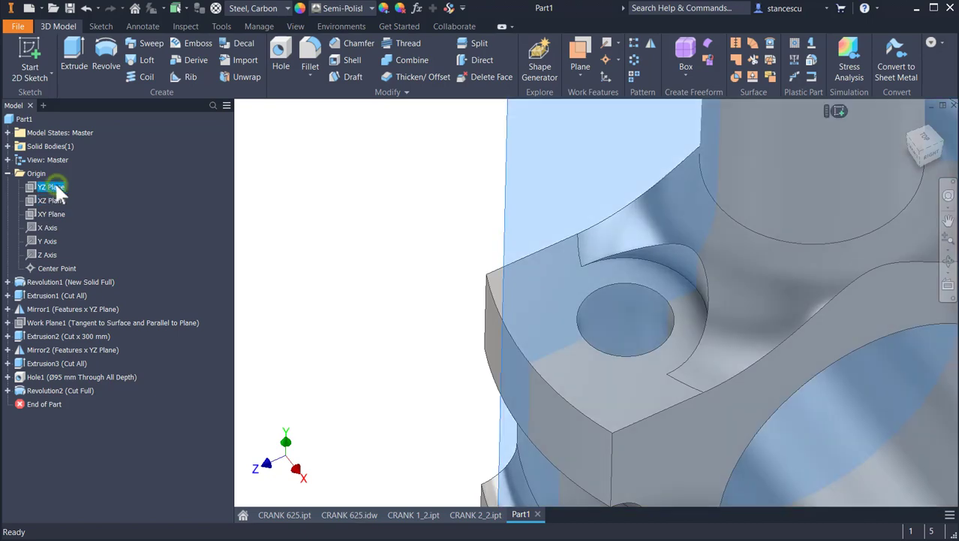
{"action": "left_click", "coordinate": [839, 112]}
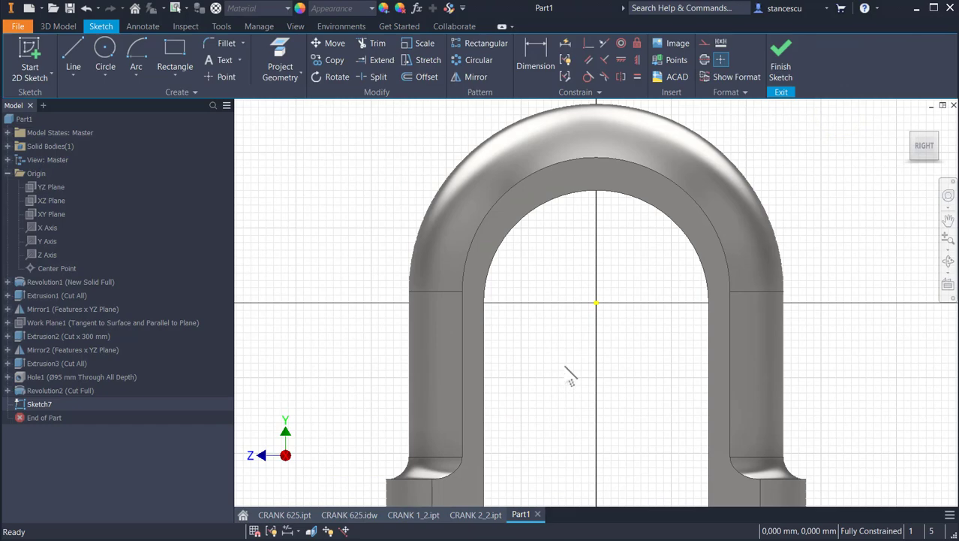
{"action": "key", "text": "F7"}
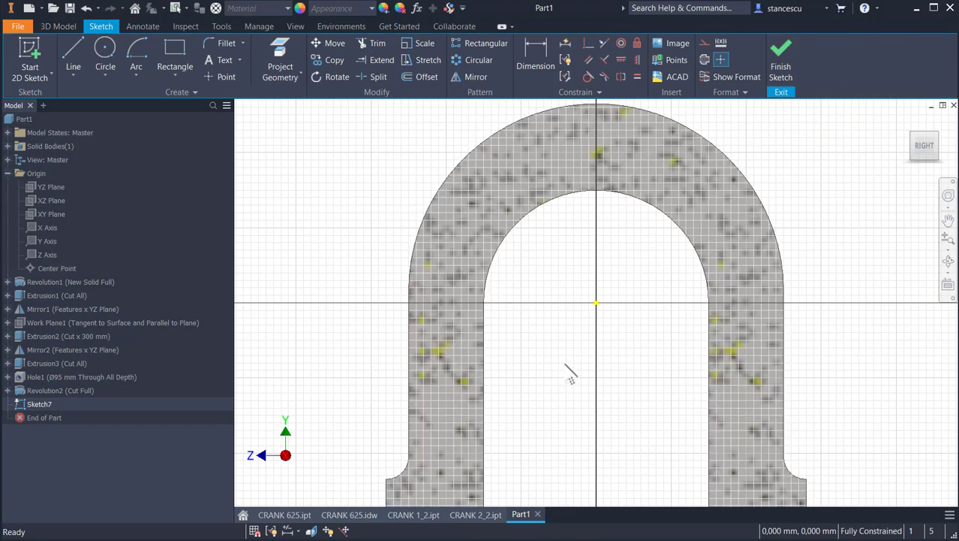
{"action": "key", "text": "Home"}
{"action": "scroll", "coordinate": [566, 371], "scroll_direction": "down", "scroll_amount": 6}
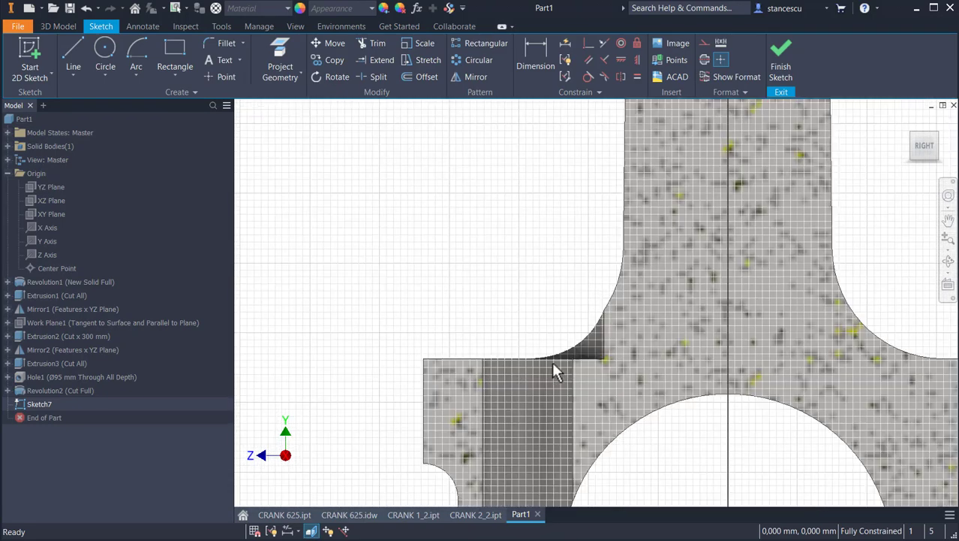
{"action": "scroll", "coordinate": [556, 368], "scroll_direction": "down", "scroll_amount": 3}
{"action": "scroll", "coordinate": [566, 368], "scroll_direction": "down", "scroll_amount": 3}
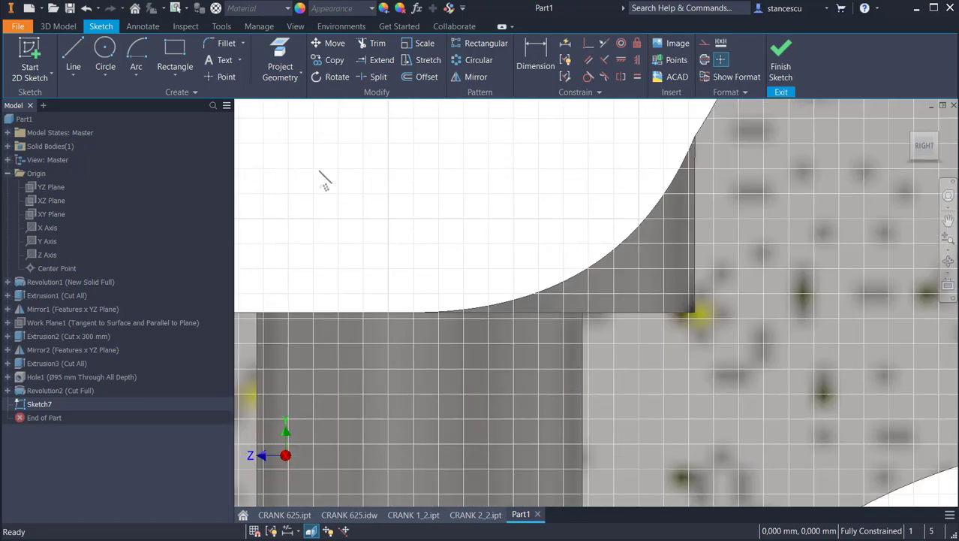
{"action": "middle_click_drag", "start_coordinate": [420, 215], "coordinate": [432, 261]}
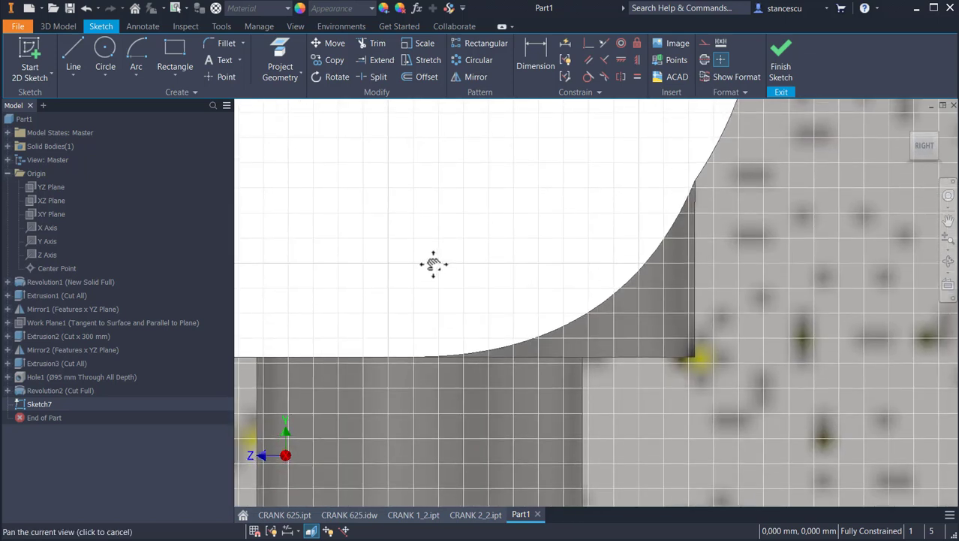
Sketch a circle defined by a 15 mm radius, centred above the block's upper face over the bolt hole.
{"action": "left_click", "coordinate": [105, 52]}
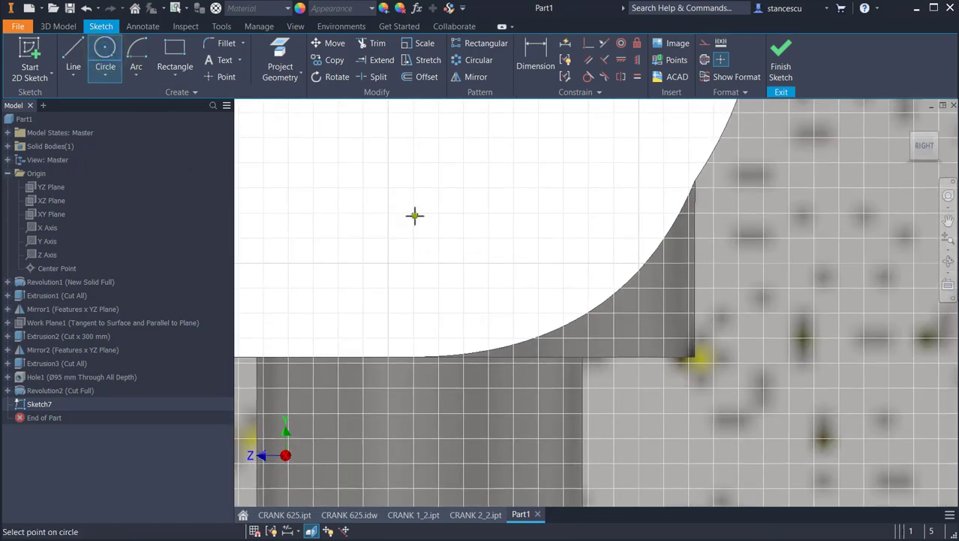
{"action": "right_click", "coordinate": [449, 241]}
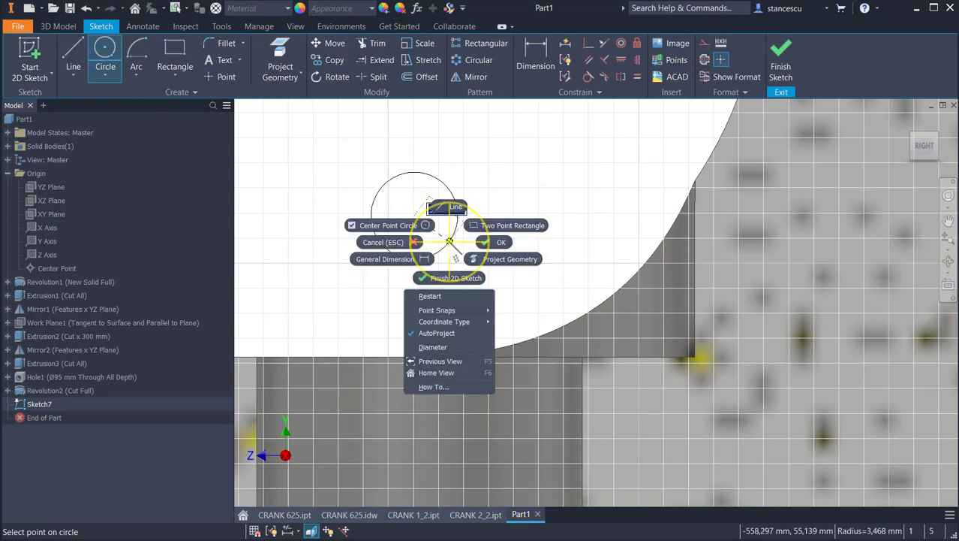
{"action": "left_click", "coordinate": [441, 349]}
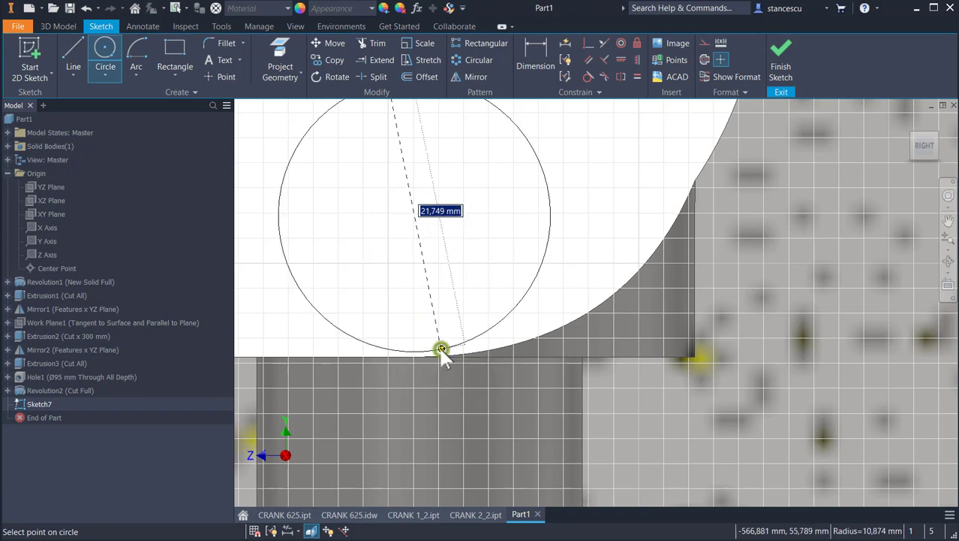
{"action": "right_click", "coordinate": [462, 262]}
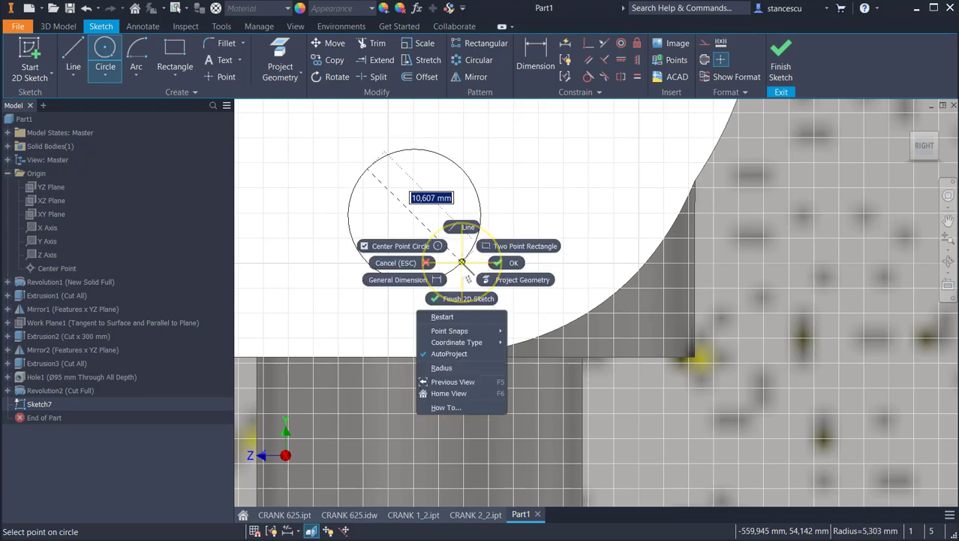
{"action": "left_click", "coordinate": [447, 366]}
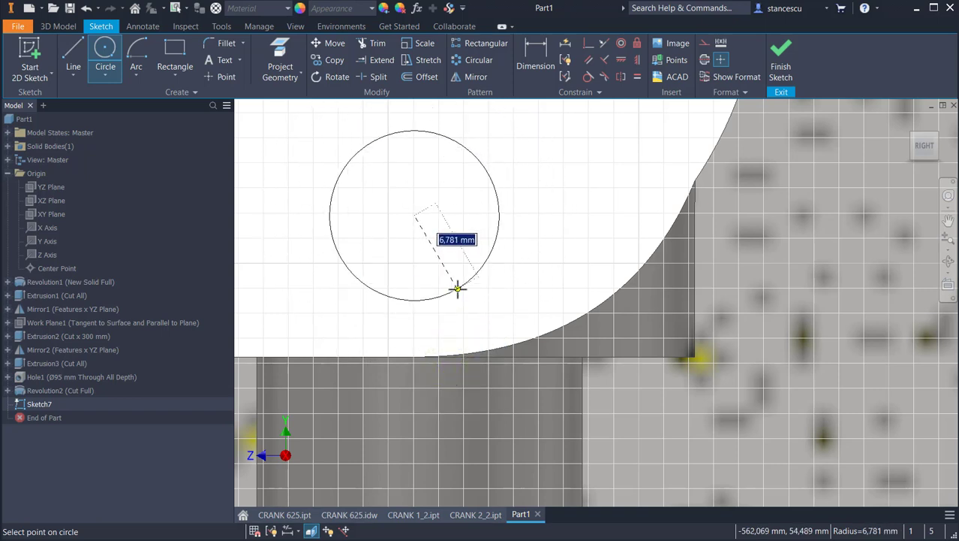
{"action": "type", "text": "1"}
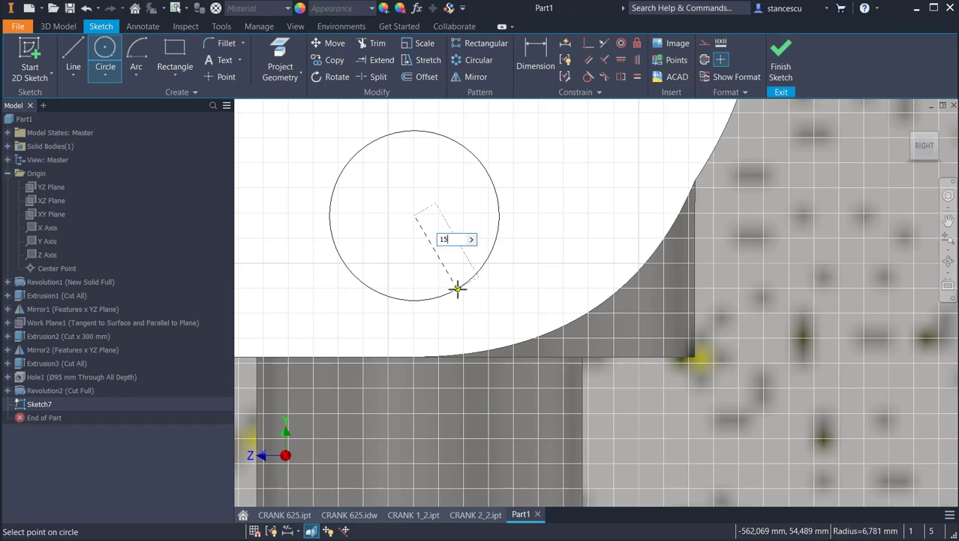
{"action": "type", "text": "5"}
{"action": "key", "text": "Return"}
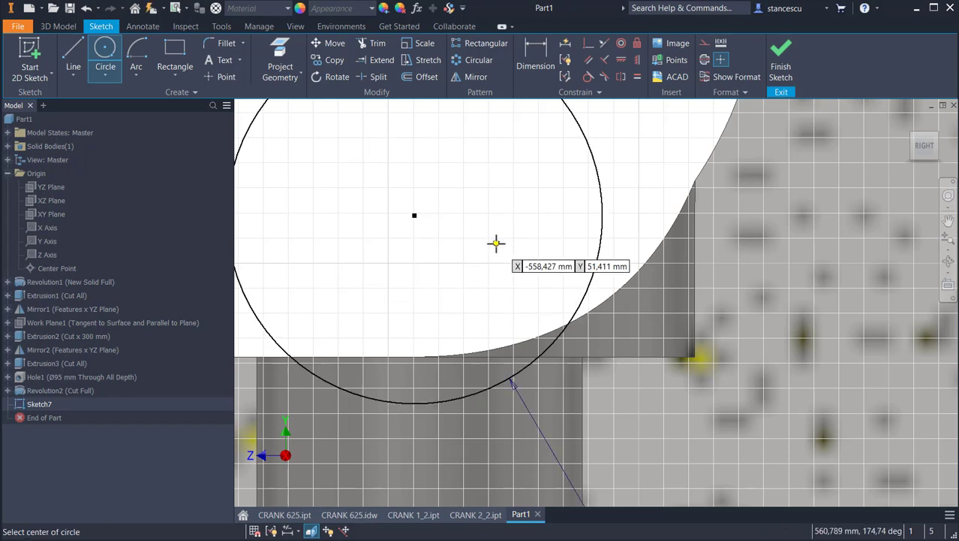
Dimension the circle's centre 10 mm above the block's upper face edge.
{"action": "scroll", "coordinate": [496, 241], "scroll_direction": "down", "scroll_amount": 2}
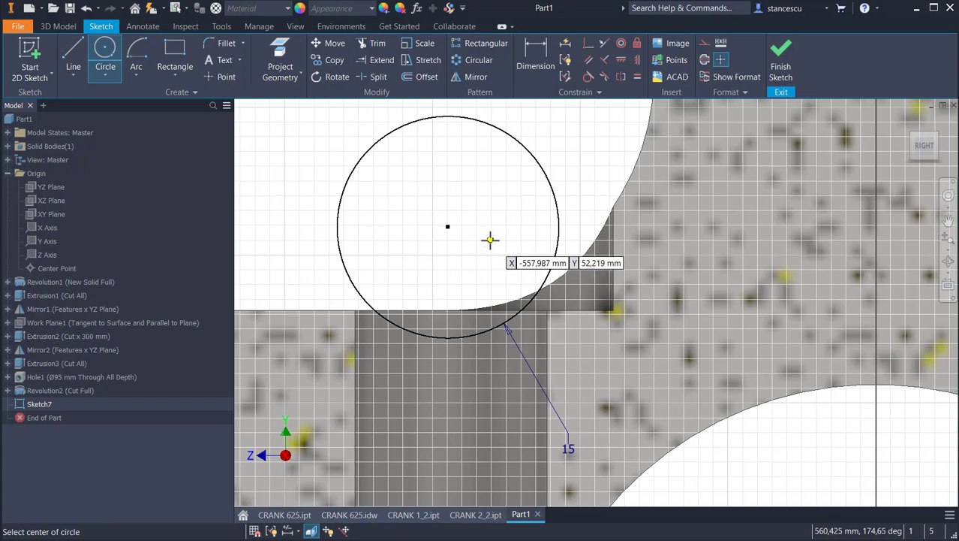
{"action": "mouse_move", "coordinate": [490, 240]}
{"action": "middle_mouse_down"}
{"action": "mouse_move", "coordinate": [540, 279]}
{"action": "mouse_move", "coordinate": [615, 300]}
{"action": "middle_mouse_up"}
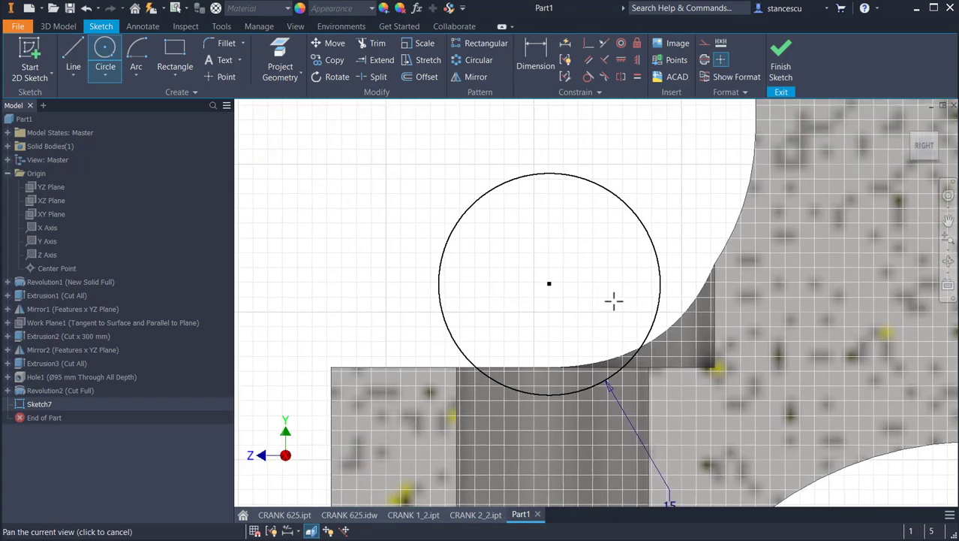
{"action": "left_click", "coordinate": [535, 60]}
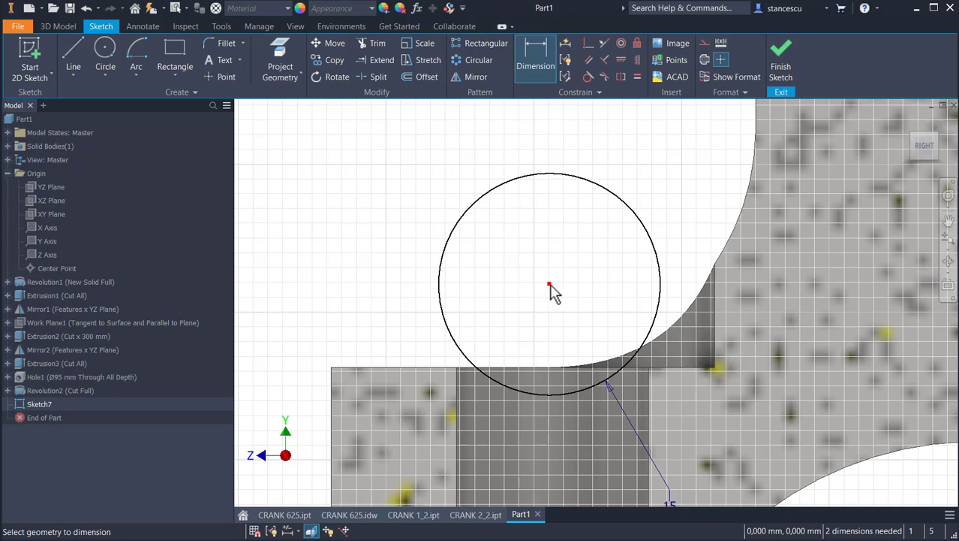
{"action": "left_click", "coordinate": [621, 205]}
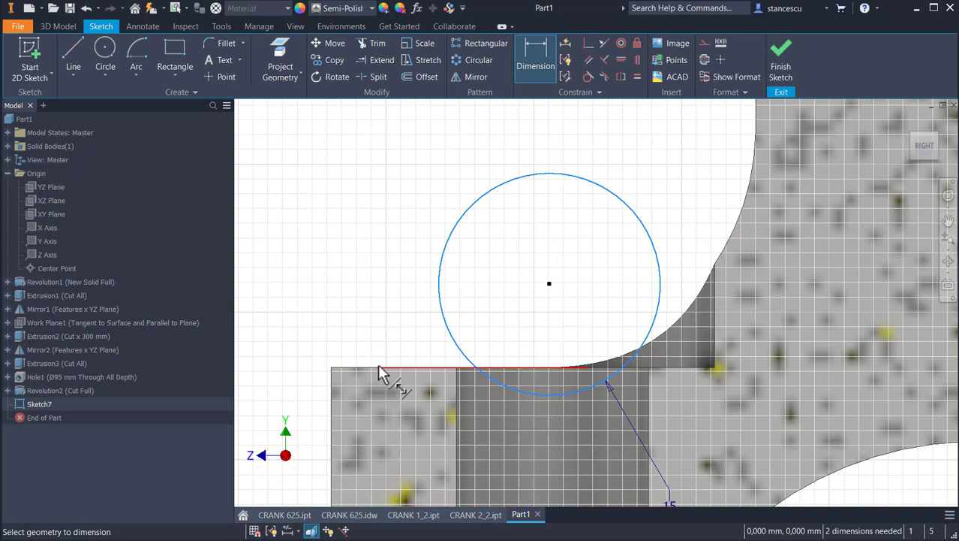
{"action": "left_click", "coordinate": [409, 371]}
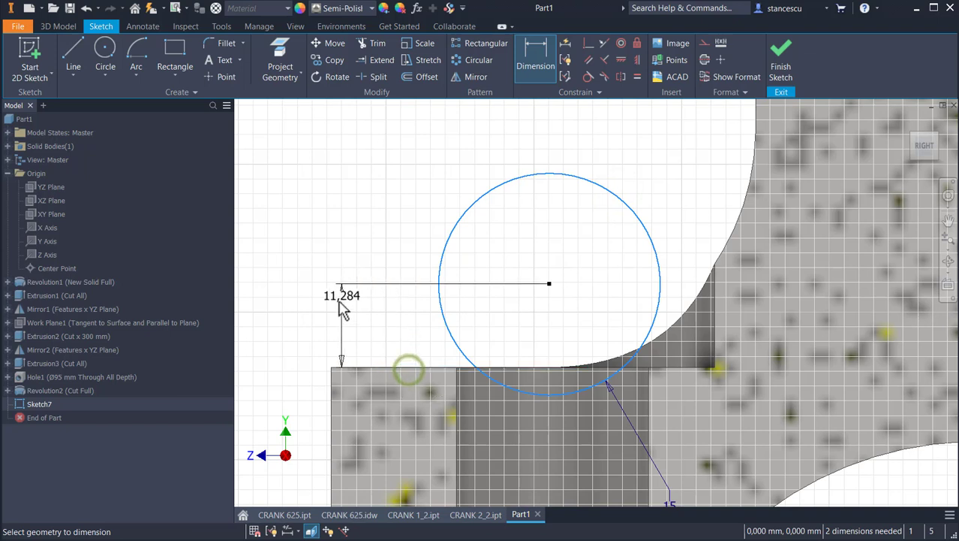
{"action": "left_click", "coordinate": [317, 312]}
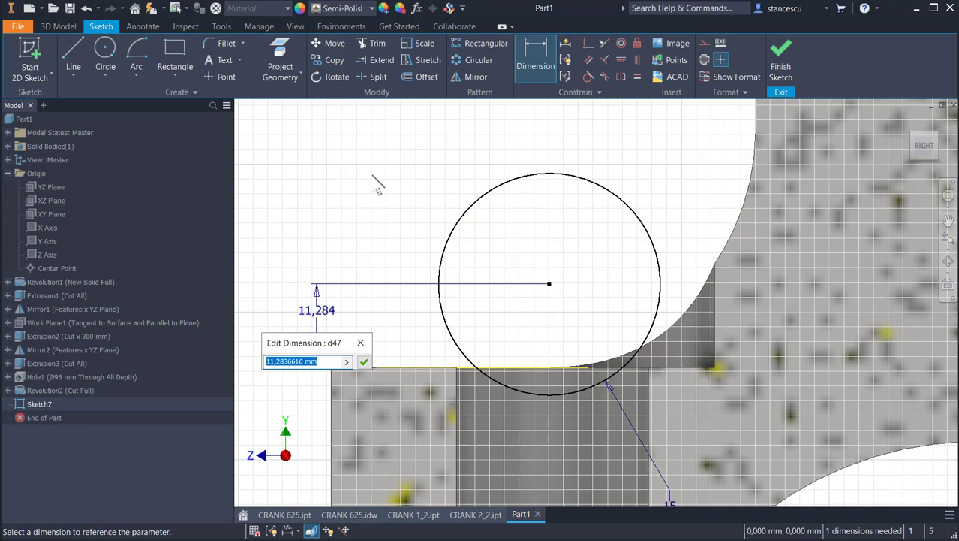
{"action": "type", "text": "10"}
{"action": "key", "text": "Return"}
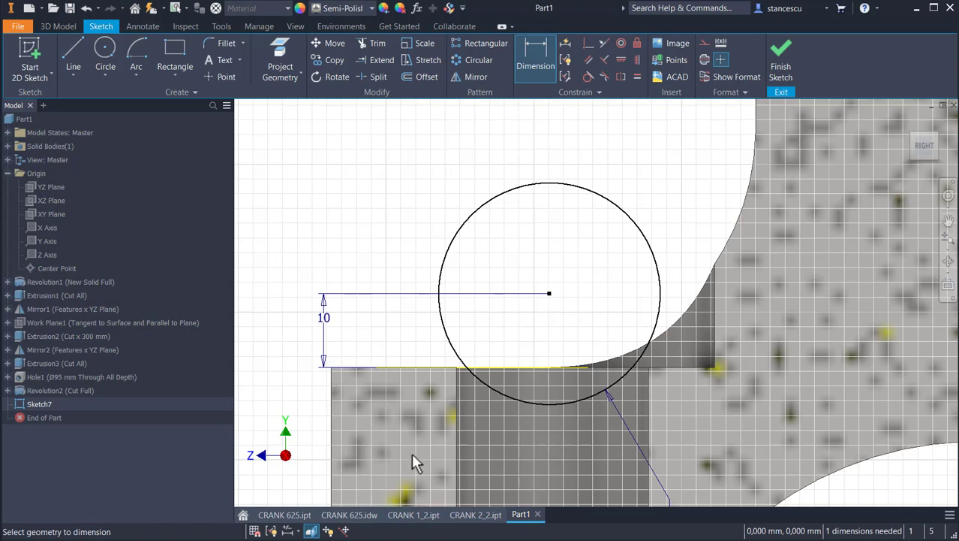
Project the upper circular edge of the bolt hole into the sketch.
{"action": "mouse_move", "coordinate": [548, 423]}
{"action": "middle_mouse_down", "text": "shift"}
{"action": "mouse_move", "coordinate": [546, 400]}
{"action": "mouse_move", "coordinate": [591, 385]}
{"action": "mouse_move", "coordinate": [572, 443]}
{"action": "mouse_move", "coordinate": [488, 368]}
{"action": "middle_mouse_up", "text": "shift"}
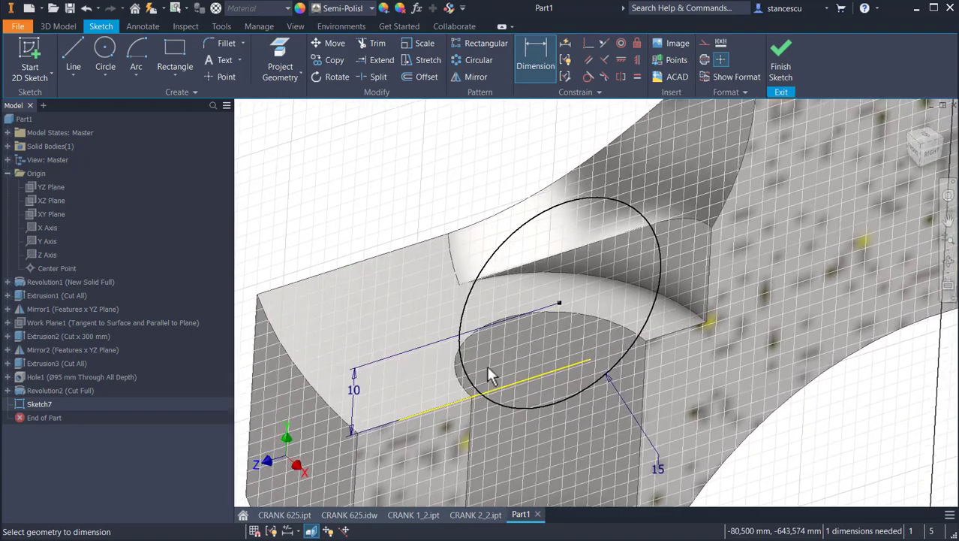
{"action": "left_click", "coordinate": [286, 64]}
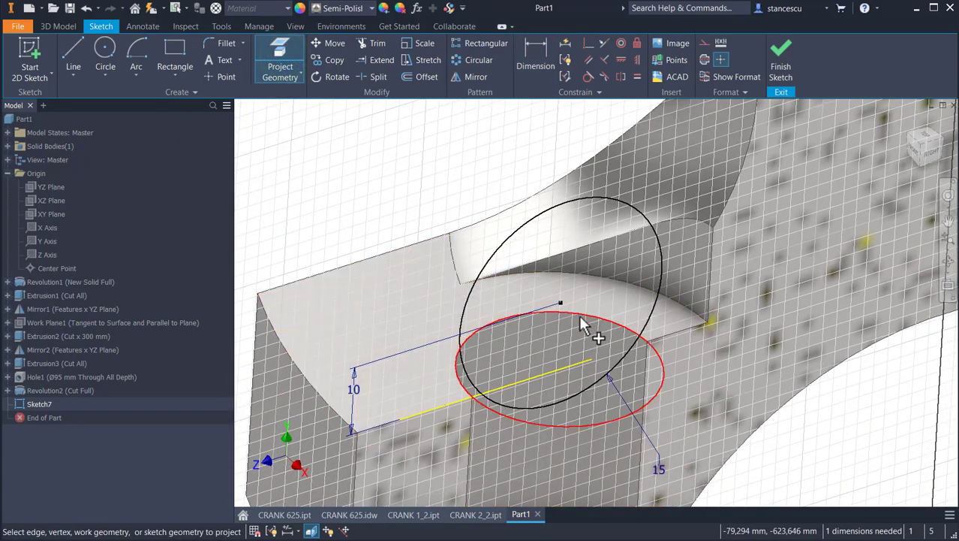
{"action": "left_click", "coordinate": [580, 317]}
{"action": "mouse_move", "coordinate": [452, 396]}
{"action": "middle_mouse_down", "text": "shift"}
{"action": "mouse_move", "coordinate": [573, 422]}
{"action": "mouse_move", "coordinate": [566, 307]}
{"action": "mouse_move", "coordinate": [605, 219]}
{"action": "mouse_move", "coordinate": [565, 392]}
{"action": "mouse_move", "coordinate": [570, 379]}
{"action": "mouse_move", "coordinate": [439, 291]}
{"action": "middle_mouse_up", "text": "shift"}
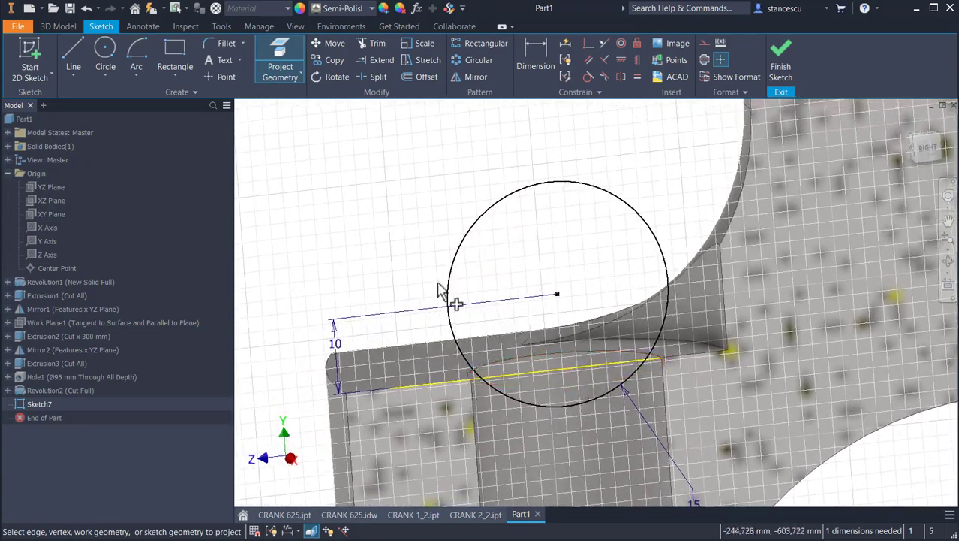
Place a sketch point at the midpoint of the projected bolt hole edge to mark the hole's centre.
{"action": "left_click", "coordinate": [219, 77]}
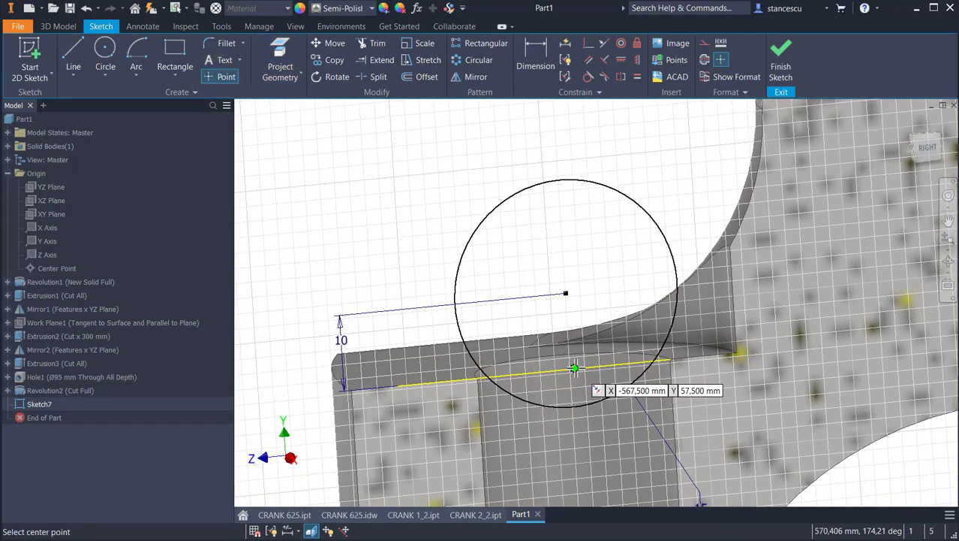
{"action": "left_click", "coordinate": [575, 368]}
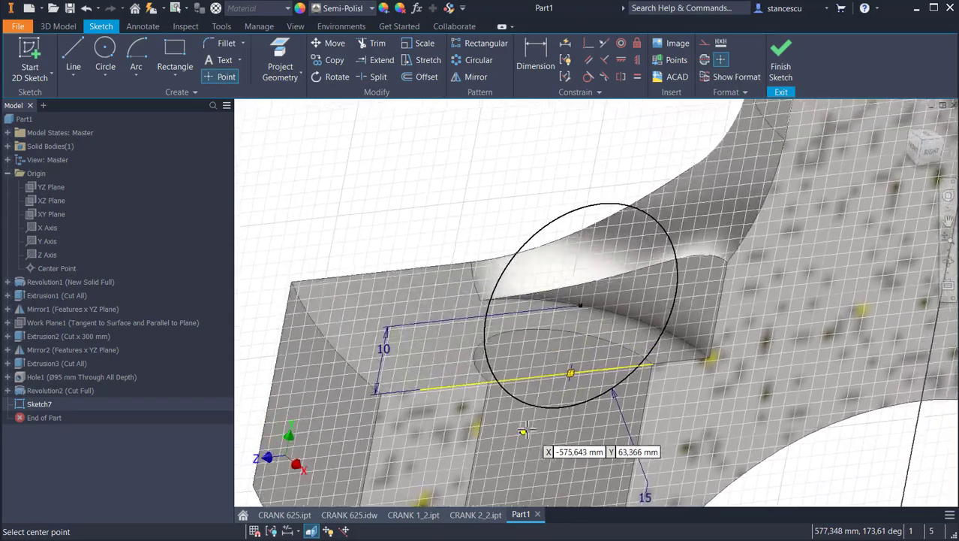
{"action": "mouse_move", "coordinate": [527, 429]}
{"action": "middle_mouse_down", "text": "shift"}
{"action": "mouse_move", "coordinate": [562, 414]}
{"action": "mouse_move", "coordinate": [521, 423]}
{"action": "middle_mouse_up", "text": "shift"}
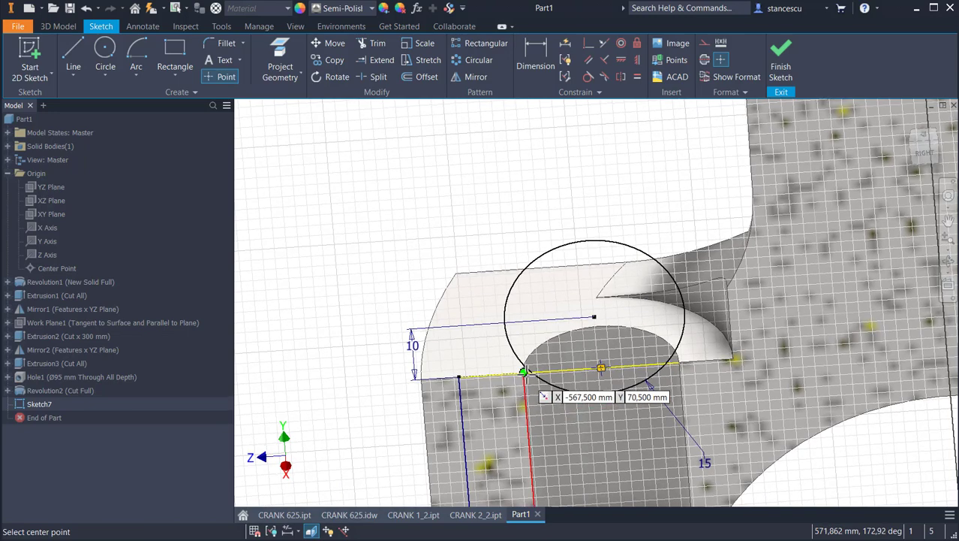
{"action": "middle_click_drag", "start_coordinate": [542, 380], "coordinate": [545, 409], "text": "shift"}
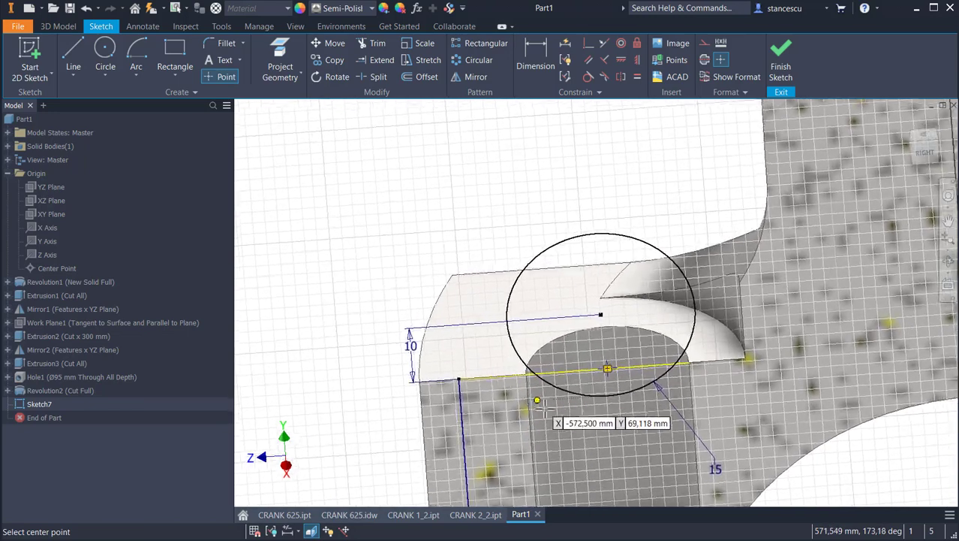
{"action": "scroll", "coordinate": [545, 408], "scroll_direction": "down", "scroll_amount": 2}
{"action": "scroll", "coordinate": [526, 394], "scroll_direction": "down", "scroll_amount": 1}
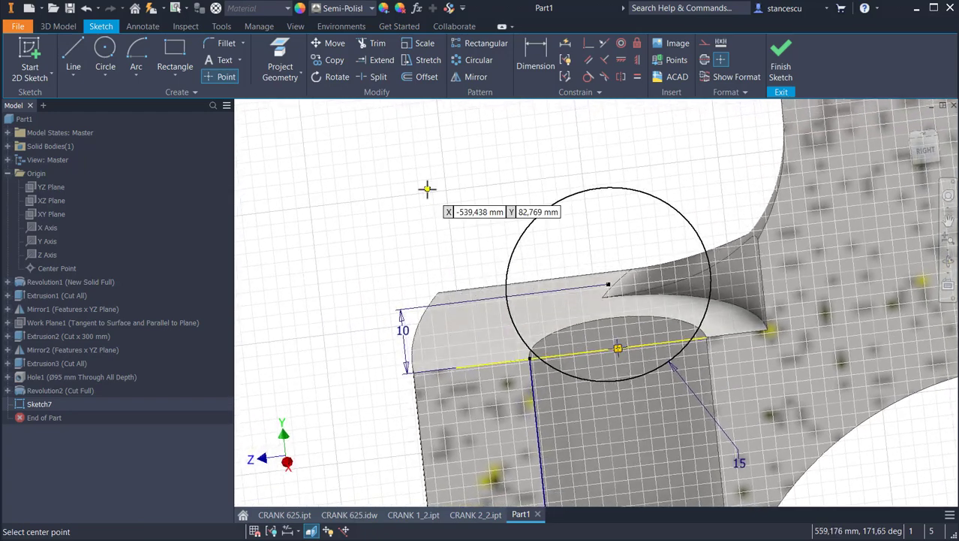
{"action": "key", "text": "Escape"}
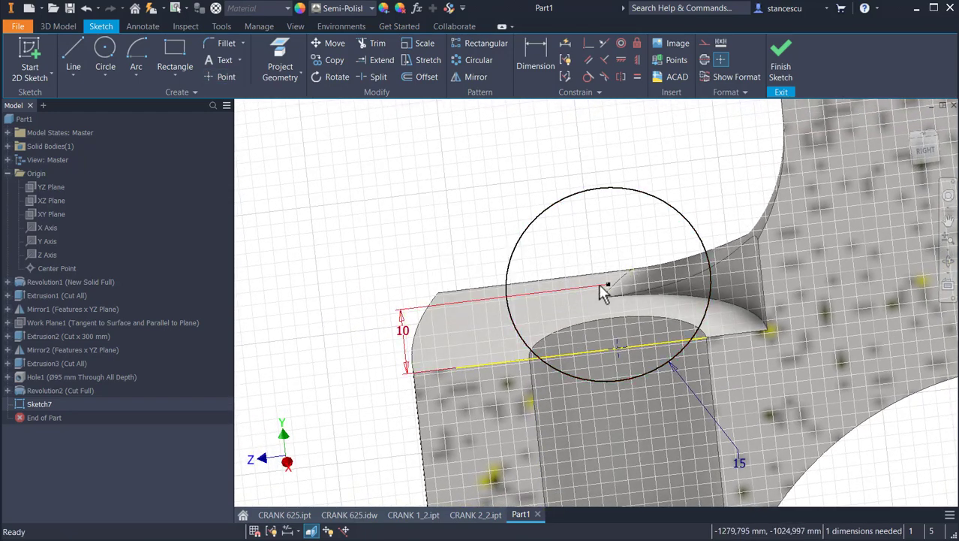
Shift the circle towards the rod and dimension its centre 6.5 mm horizontally from the bolt hole's centre point.
{"action": "left_click_drag", "start_coordinate": [609, 285], "coordinate": [644, 281]}
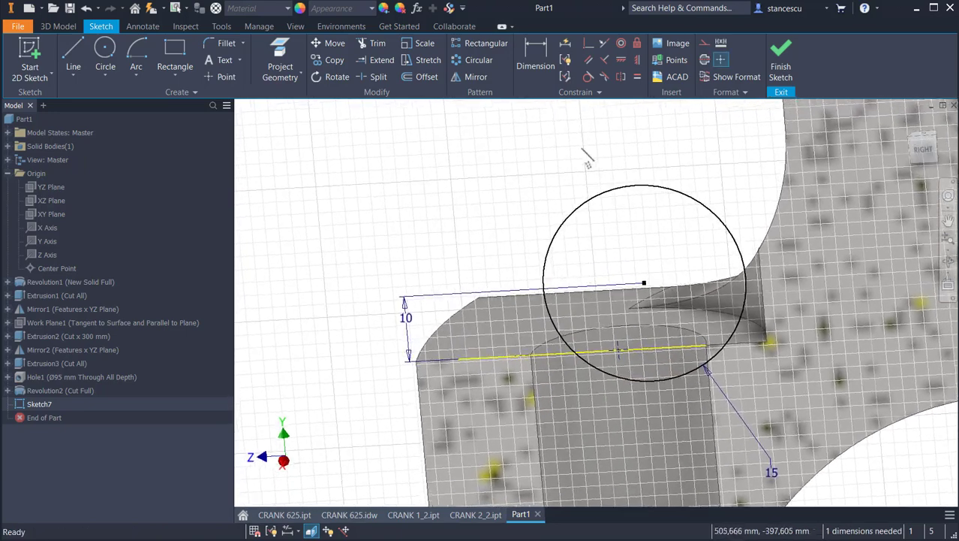
{"action": "left_click", "coordinate": [537, 53]}
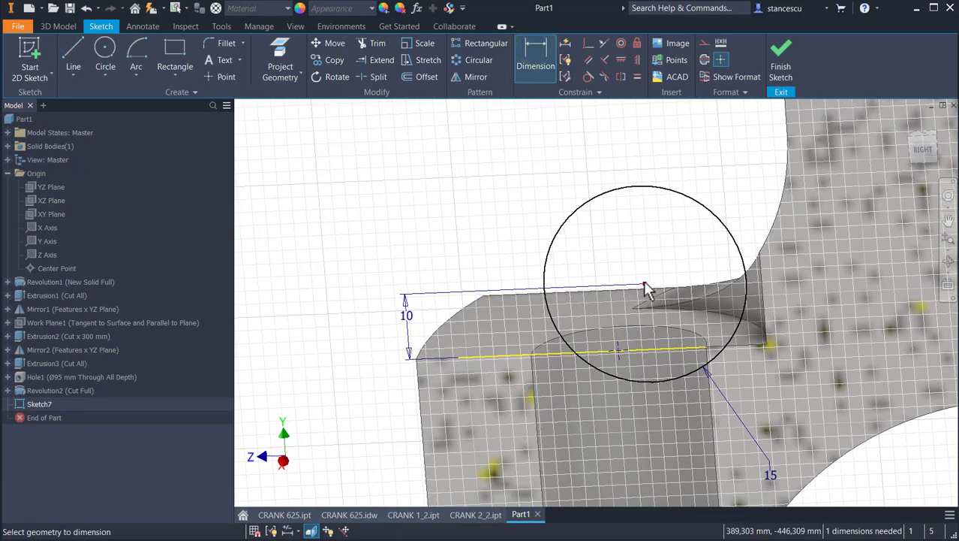
{"action": "left_click", "coordinate": [620, 354]}
{"action": "left_click", "coordinate": [629, 229]}
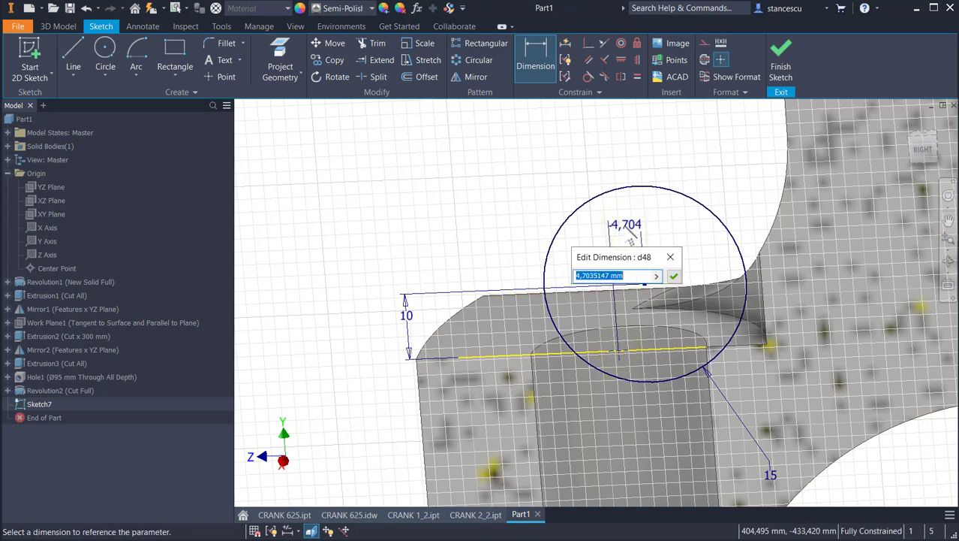
{"action": "type", "text": "6,5"}
{"action": "key", "text": "Return"}
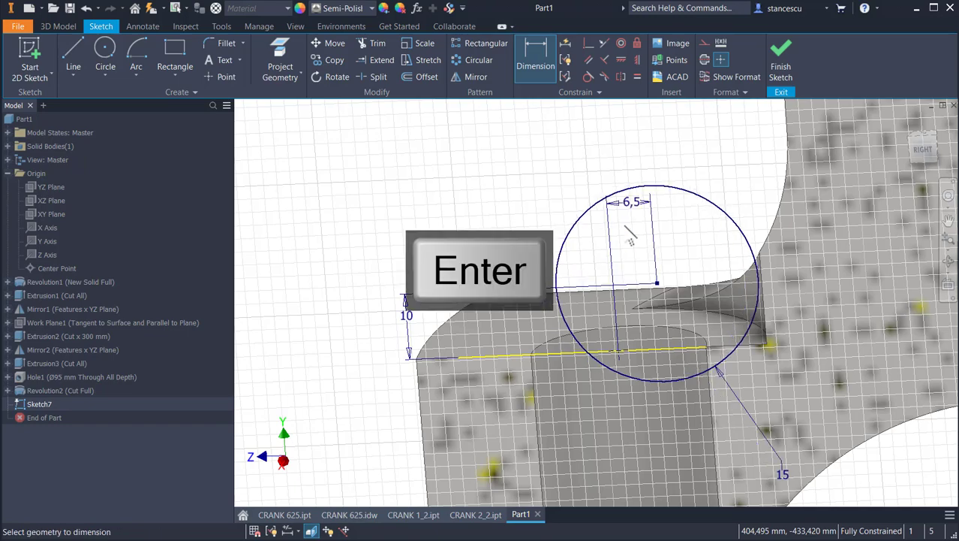
{"action": "middle_click_drag", "start_coordinate": [649, 233], "coordinate": [615, 369], "text": "shift"}
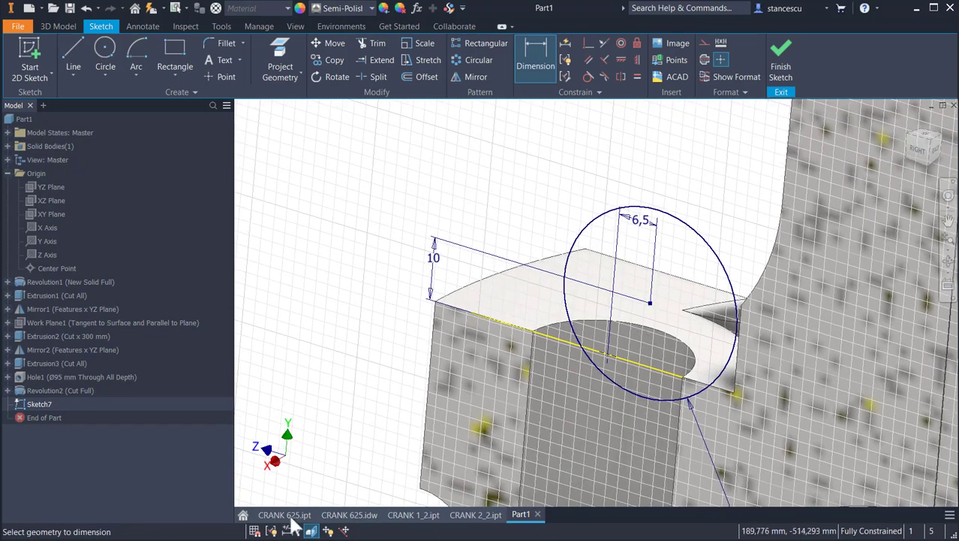
Examine the relief cut's width in the top view and its shape in the isometric view of CRANK 625.idw.
{"action": "left_click", "coordinate": [329, 524]}
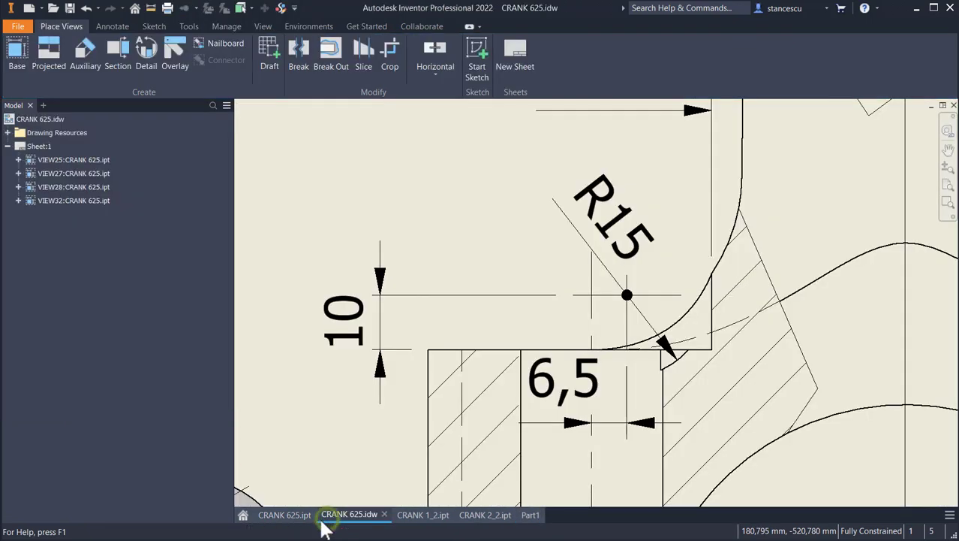
{"action": "scroll", "coordinate": [511, 305], "scroll_direction": "down", "scroll_amount": 3}
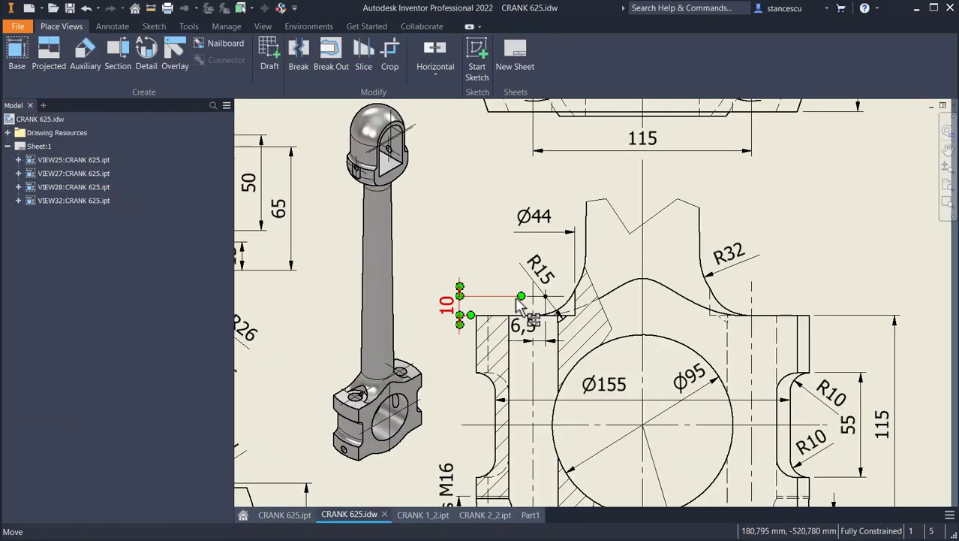
{"action": "mouse_move", "coordinate": [517, 299]}
{"action": "middle_mouse_down"}
{"action": "mouse_move", "coordinate": [542, 392]}
{"action": "mouse_move", "coordinate": [538, 429]}
{"action": "middle_mouse_up"}
{"action": "scroll", "coordinate": [525, 201], "scroll_direction": "up", "scroll_amount": 2}
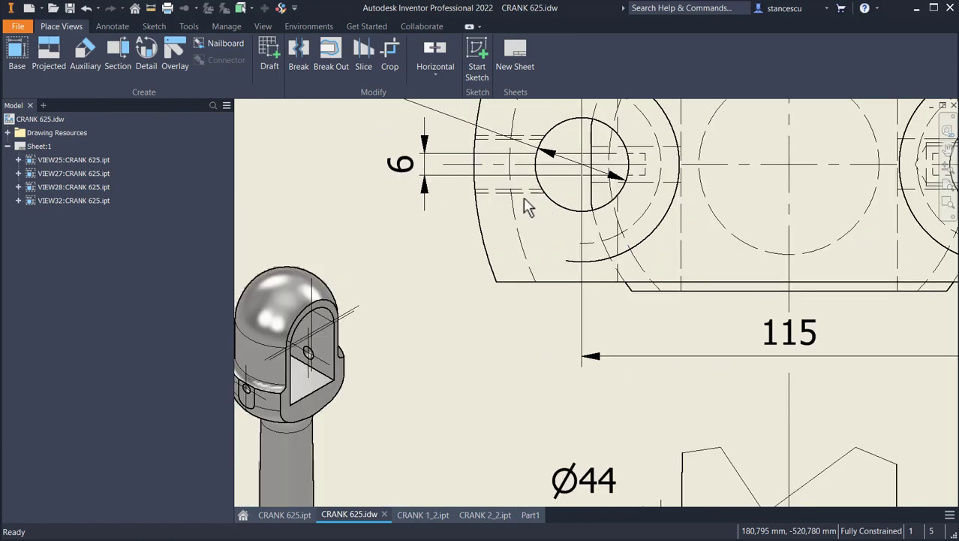
{"action": "scroll", "coordinate": [582, 166], "scroll_direction": "up", "scroll_amount": 2}
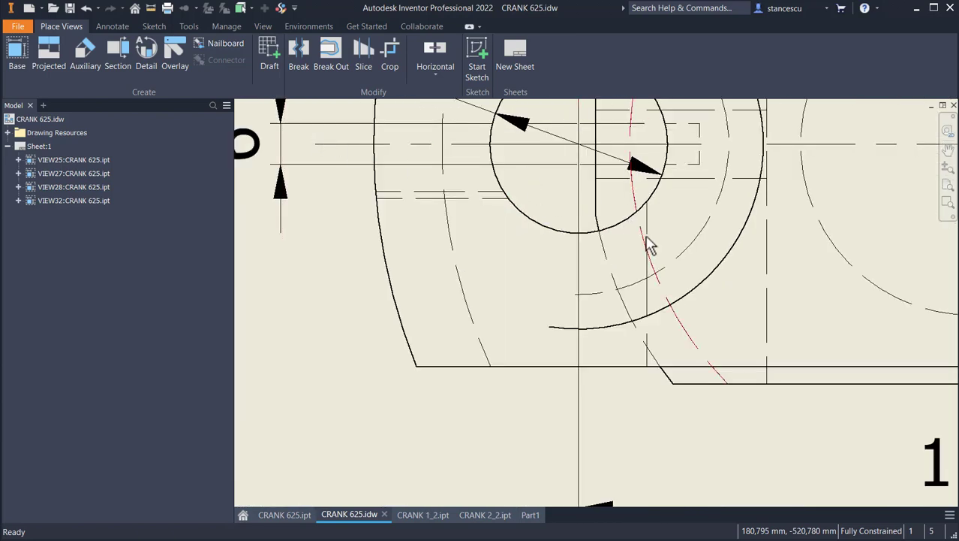
{"action": "scroll", "coordinate": [695, 195], "scroll_direction": "down", "scroll_amount": 2}
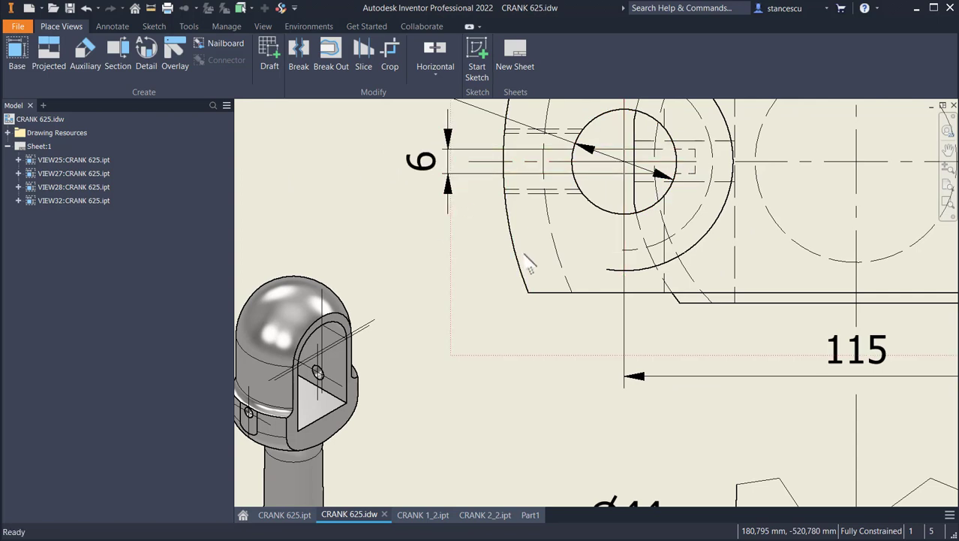
{"action": "middle_click_drag", "start_coordinate": [443, 231], "coordinate": [448, 278]}
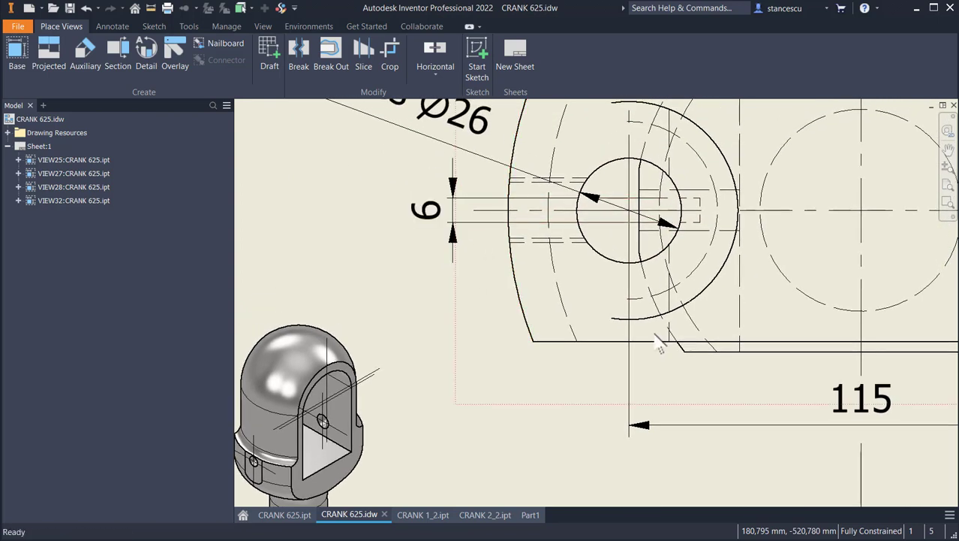
{"action": "scroll", "coordinate": [659, 347], "scroll_direction": "down", "scroll_amount": 4}
{"action": "middle_click_drag", "start_coordinate": [574, 310], "coordinate": [546, 197]}
{"action": "scroll", "coordinate": [514, 381], "scroll_direction": "up", "scroll_amount": 3}
{"action": "scroll", "coordinate": [470, 362], "scroll_direction": "up", "scroll_amount": 5}
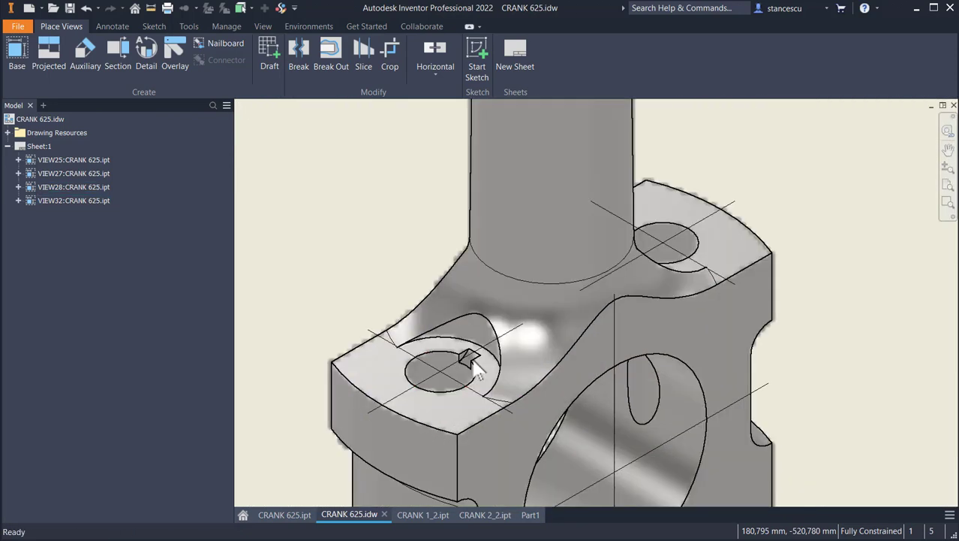
{"action": "scroll", "coordinate": [472, 364], "scroll_direction": "up", "scroll_amount": 2}
{"action": "scroll", "coordinate": [565, 382], "scroll_direction": "down", "scroll_amount": 3}
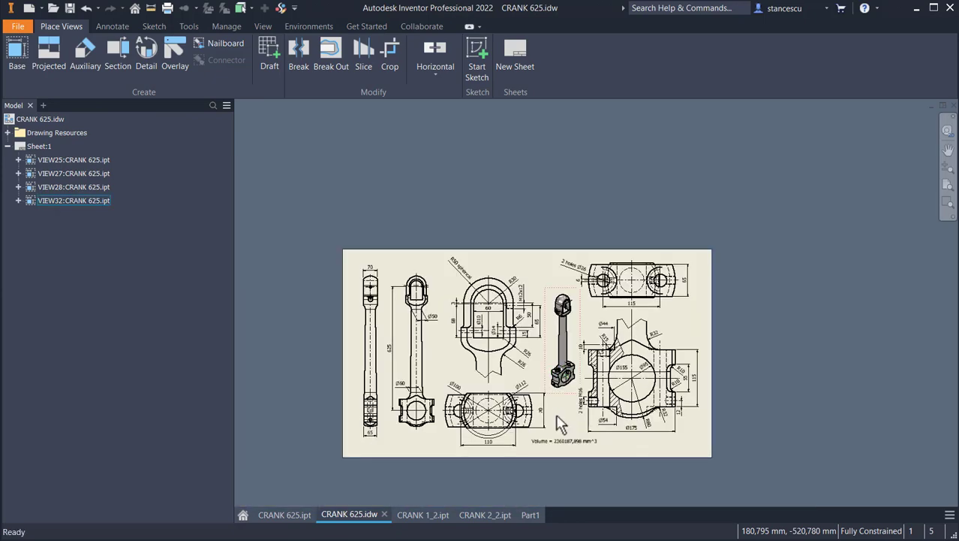
{"action": "key", "text": "Home"}
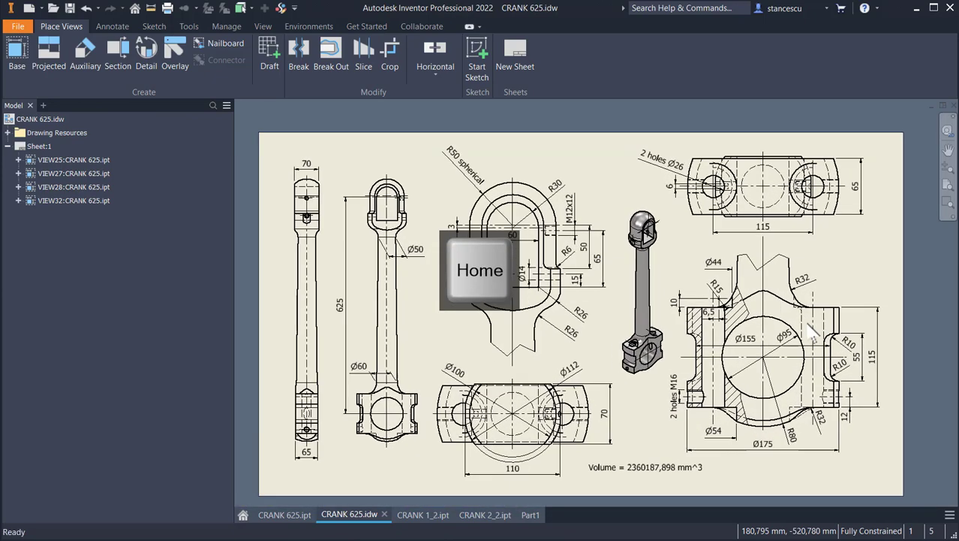
Finish the sketch in Part1 and extrude the circle as a symmetric 6 mm cut beside the bolt hole.
{"action": "left_click", "coordinate": [530, 516]}
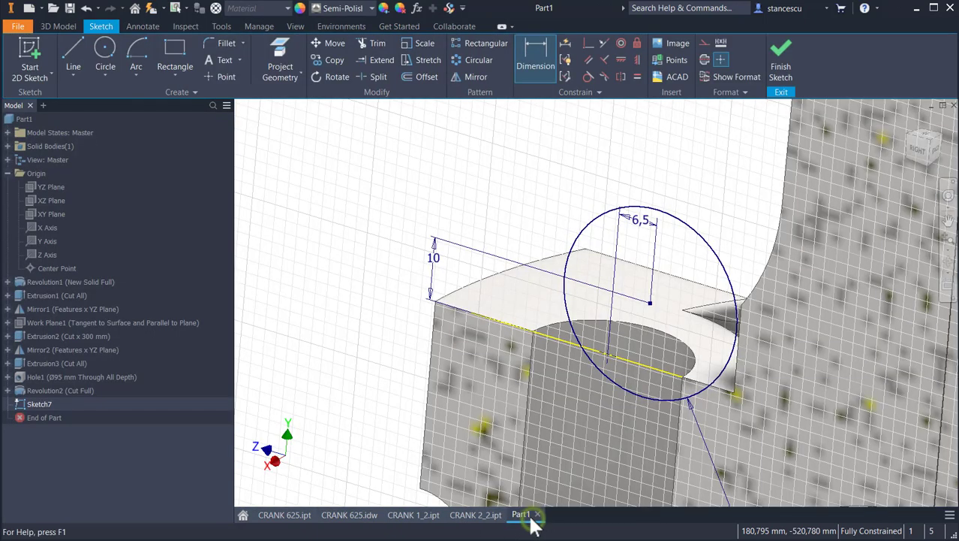
{"action": "left_click", "coordinate": [779, 62]}
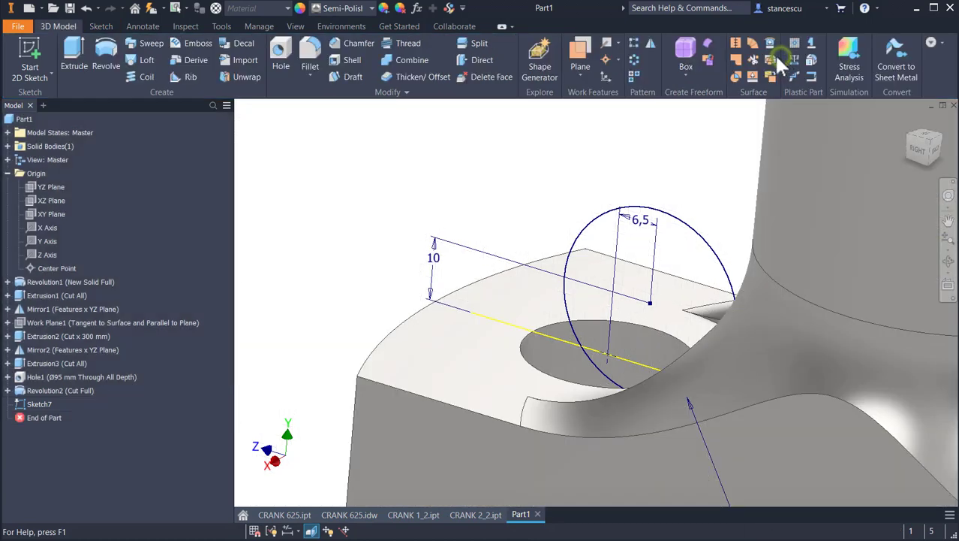
{"action": "left_click", "coordinate": [75, 54]}
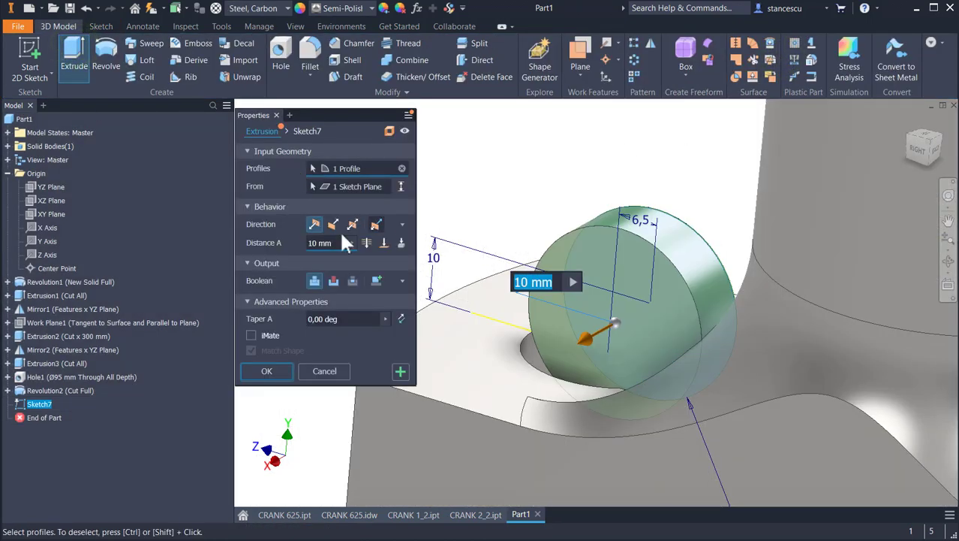
{"action": "left_click", "coordinate": [352, 223]}
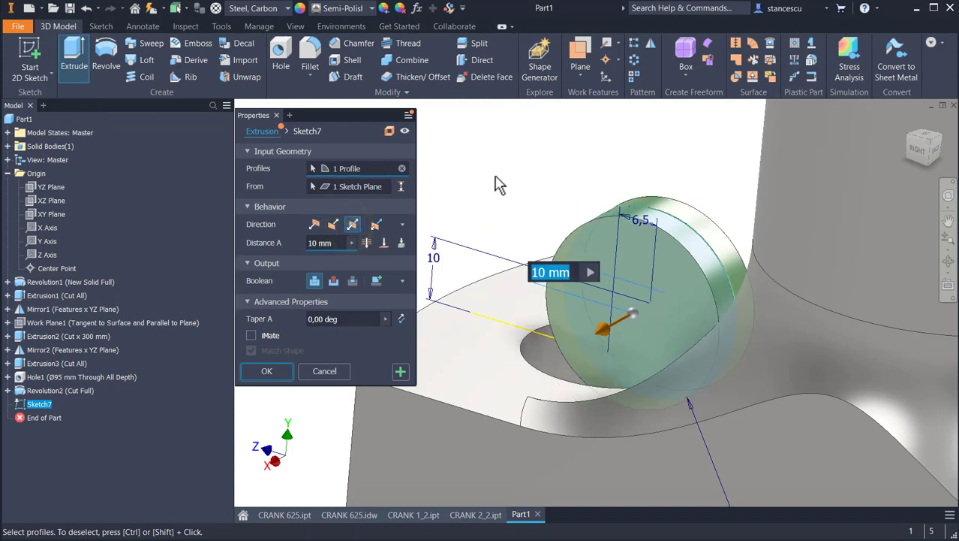
{"action": "type", "text": "6"}
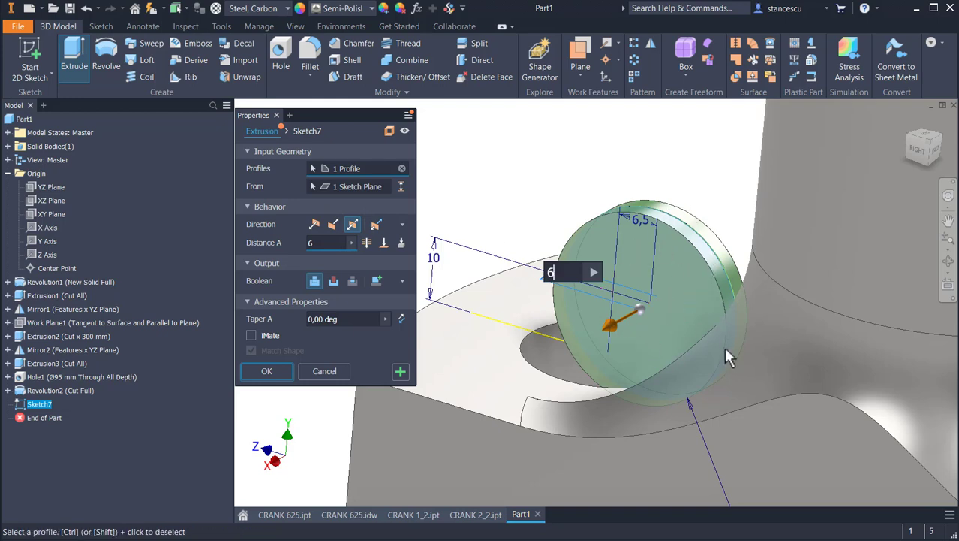
{"action": "left_click", "coordinate": [333, 280]}
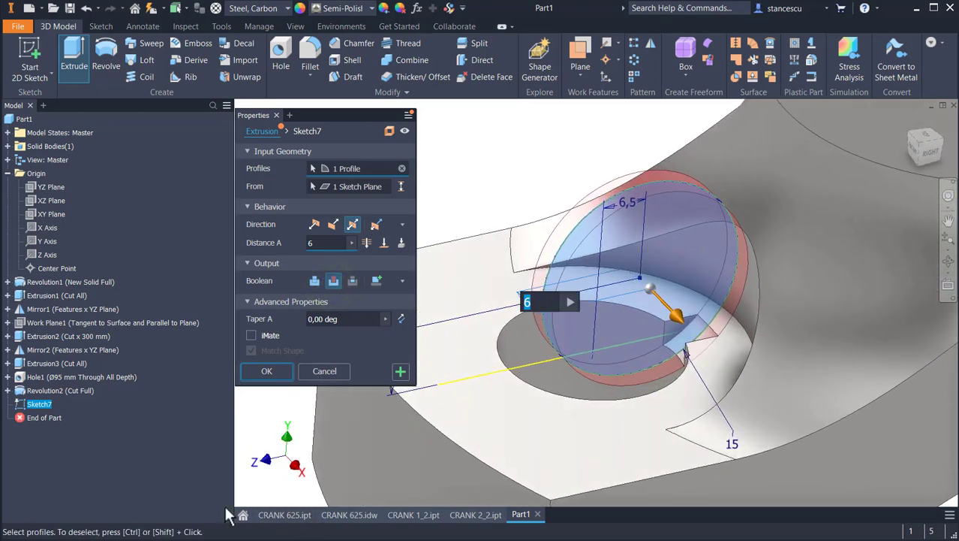
{"action": "left_click", "coordinate": [269, 373]}
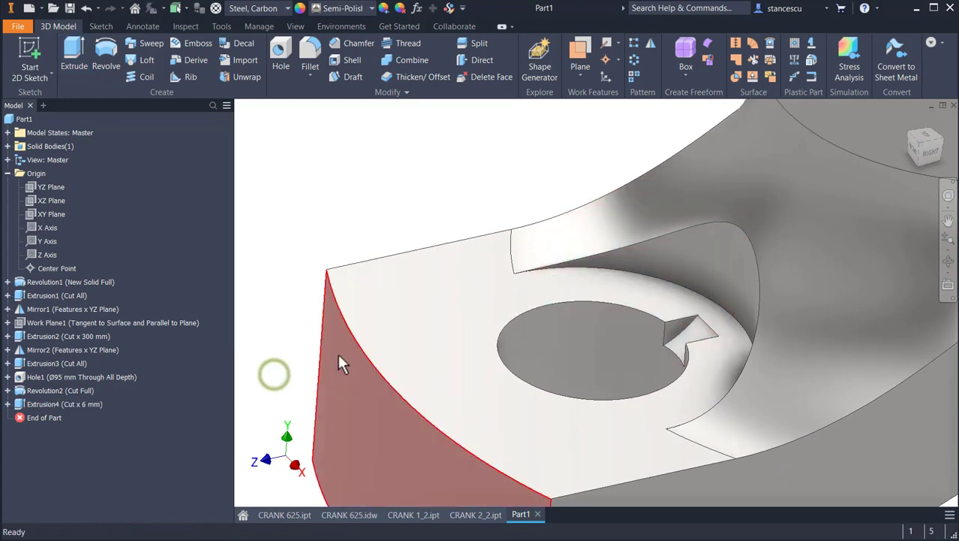
{"action": "key", "text": "F6"}
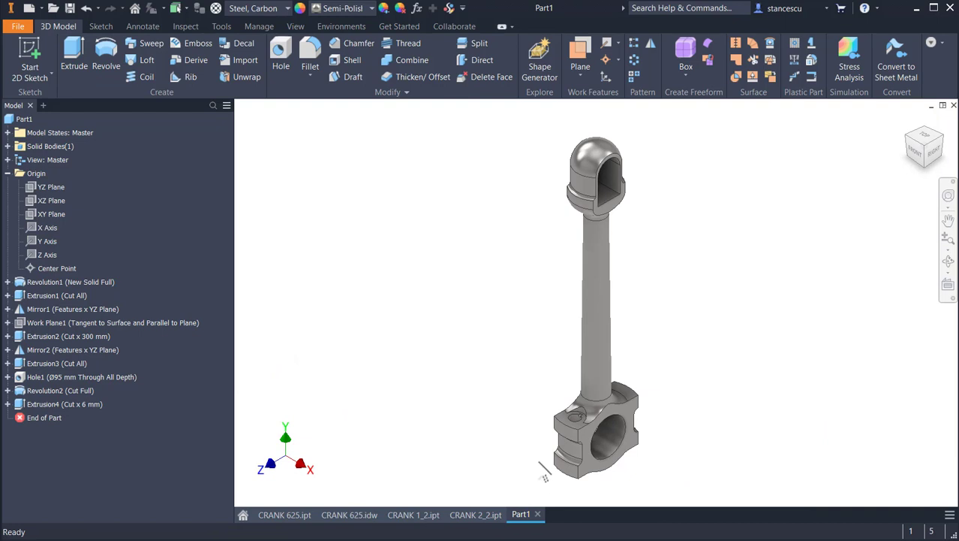
Examine the M16 hole callout and nearby dimensions on the big-end section view in CRANK 625.idw.
{"action": "left_click", "coordinate": [349, 517]}
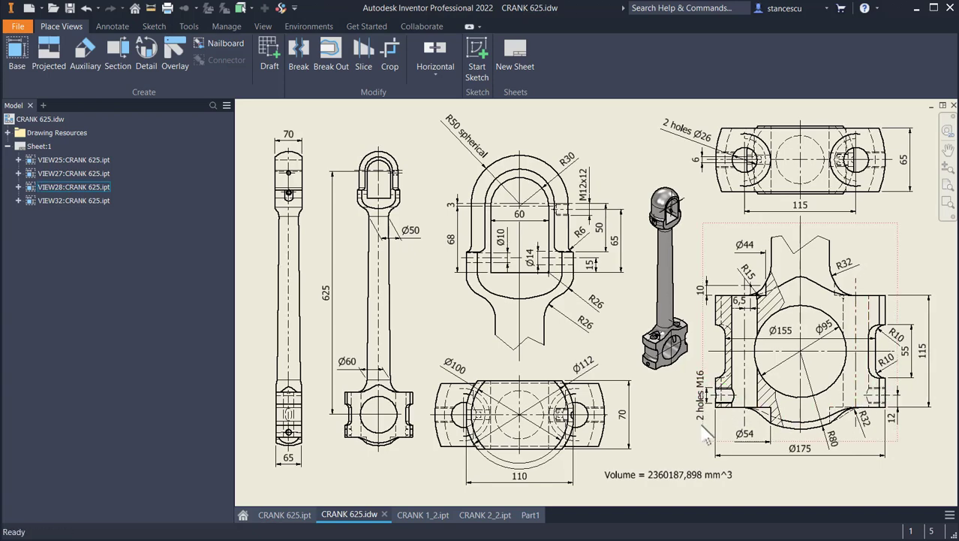
{"action": "scroll", "coordinate": [708, 423], "scroll_direction": "down", "scroll_amount": 3}
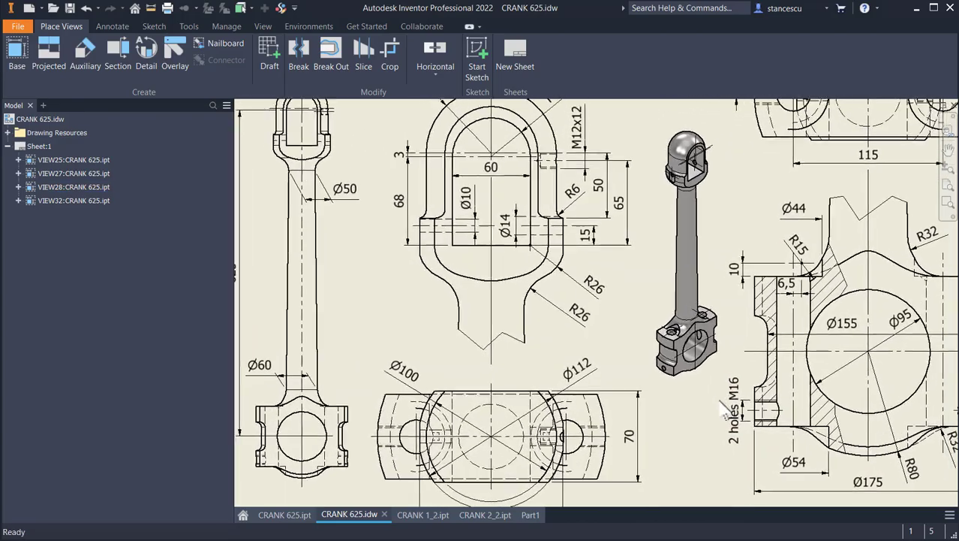
{"action": "scroll", "coordinate": [740, 412], "scroll_direction": "down", "scroll_amount": 1}
{"action": "mouse_move", "coordinate": [671, 411]}
{"action": "middle_mouse_down"}
{"action": "mouse_move", "coordinate": [644, 422]}
{"action": "mouse_move", "coordinate": [491, 422]}
{"action": "middle_mouse_up"}
{"action": "scroll", "coordinate": [768, 444], "scroll_direction": "down", "scroll_amount": 1}
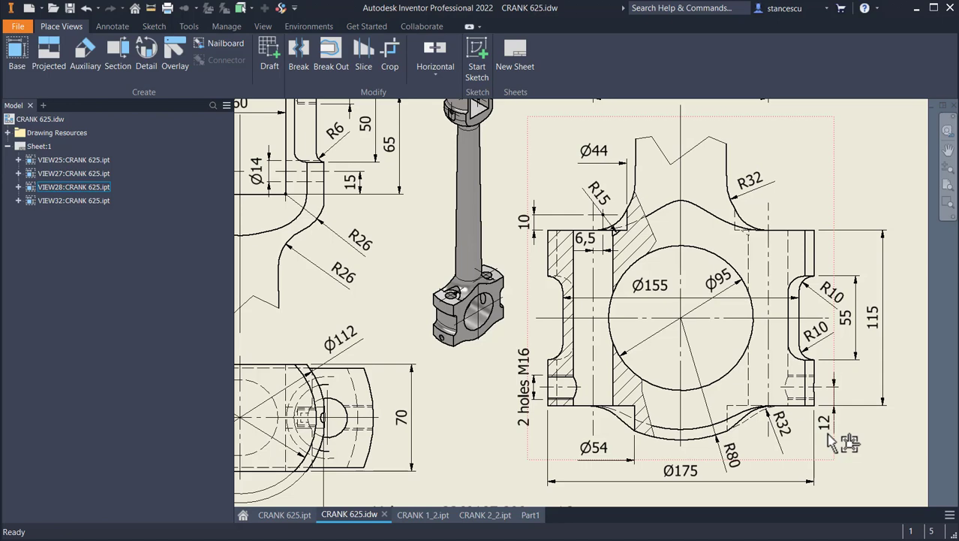
{"action": "scroll", "coordinate": [833, 411], "scroll_direction": "up", "scroll_amount": 1}
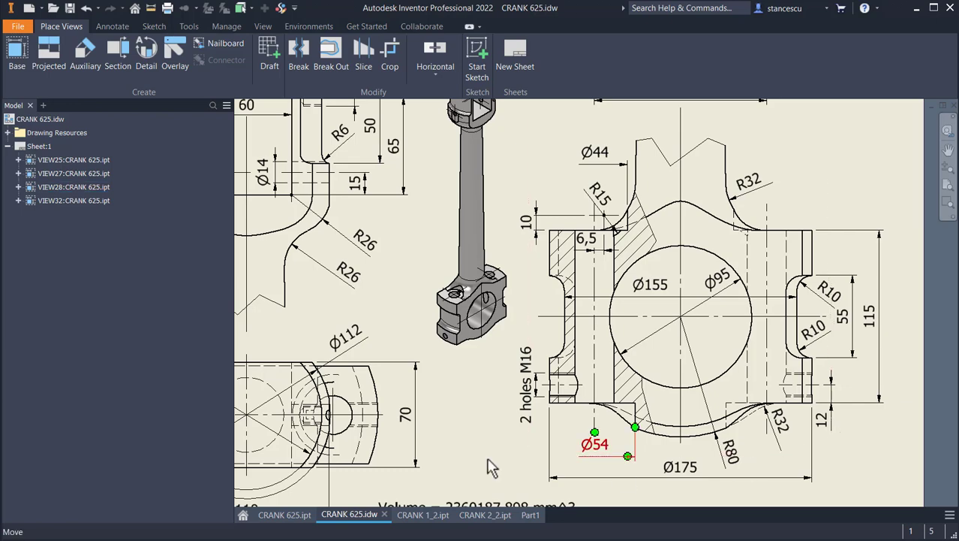
In Part1, create a work axis where a plane offset -12 mm from the big end's lower bolt-hole face meets the YZ Plane.
{"action": "middle_click_drag", "start_coordinate": [448, 460], "coordinate": [451, 433]}
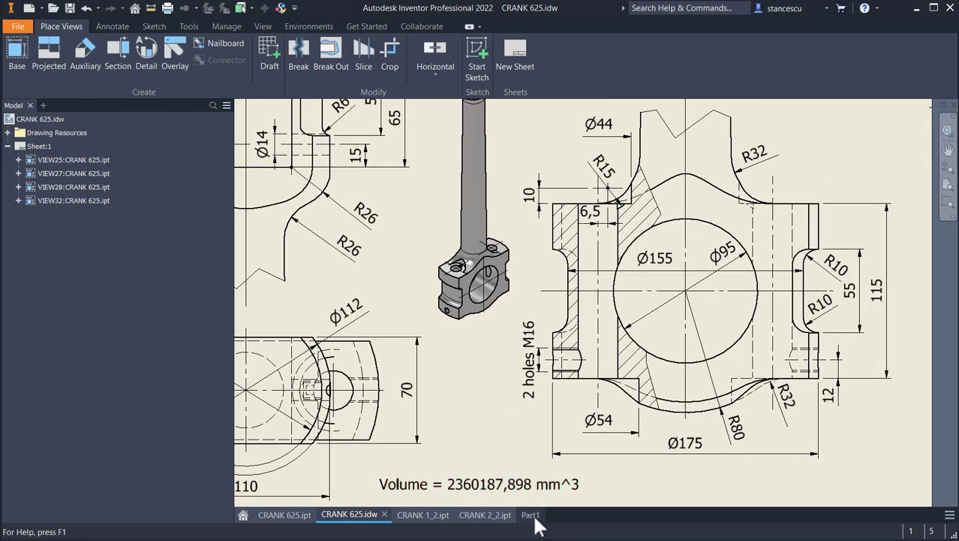
{"action": "left_click", "coordinate": [531, 515]}
{"action": "scroll", "coordinate": [547, 450], "scroll_direction": "down", "scroll_amount": 3}
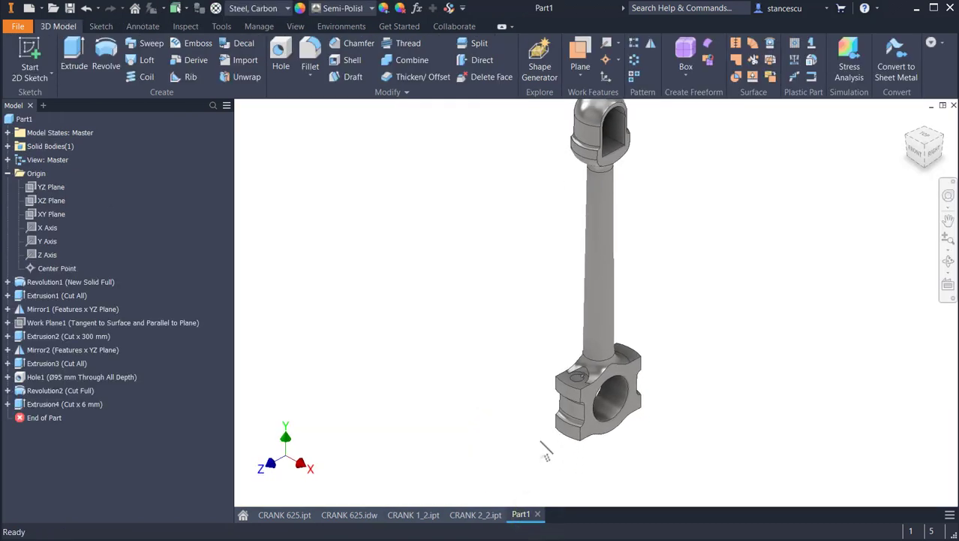
{"action": "scroll", "coordinate": [656, 440], "scroll_direction": "down", "scroll_amount": 5}
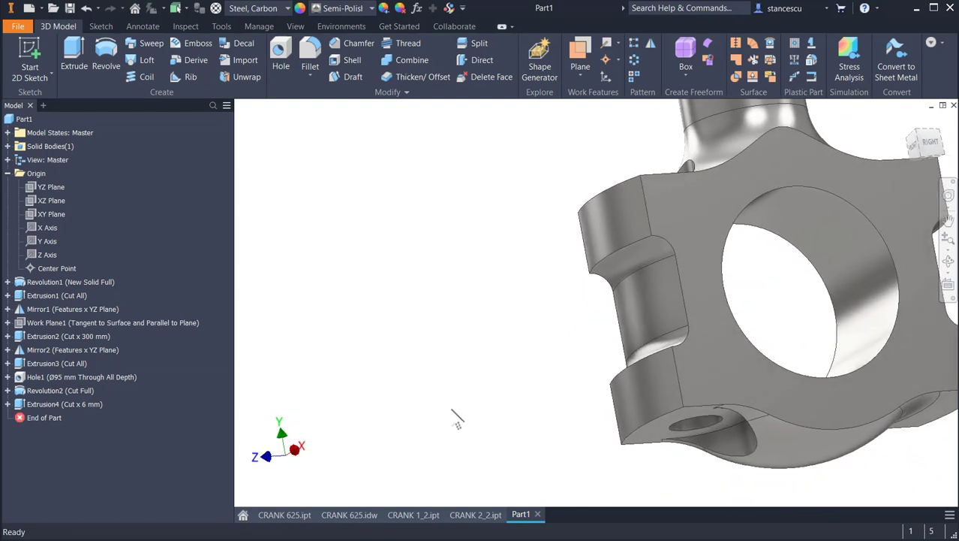
{"action": "left_click", "coordinate": [607, 43]}
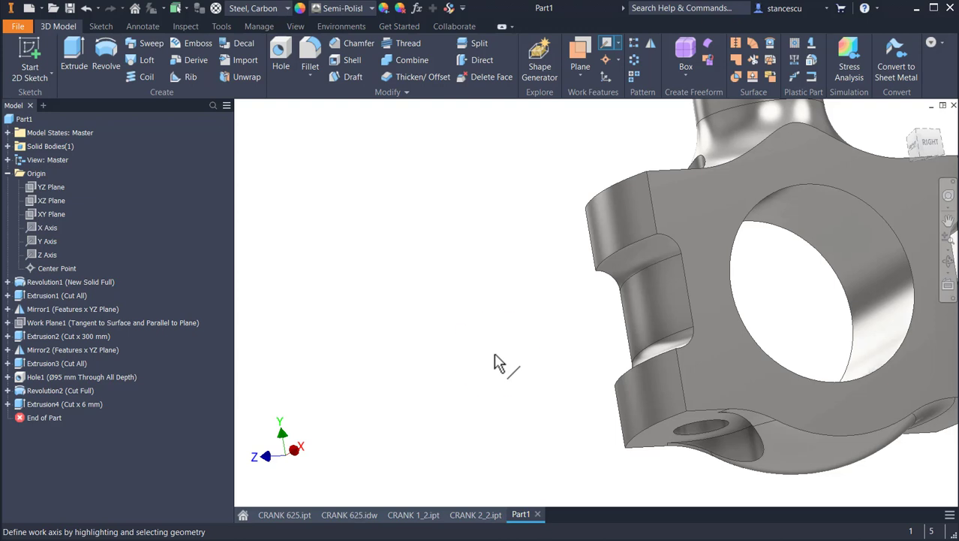
{"action": "right_click", "coordinate": [496, 363]}
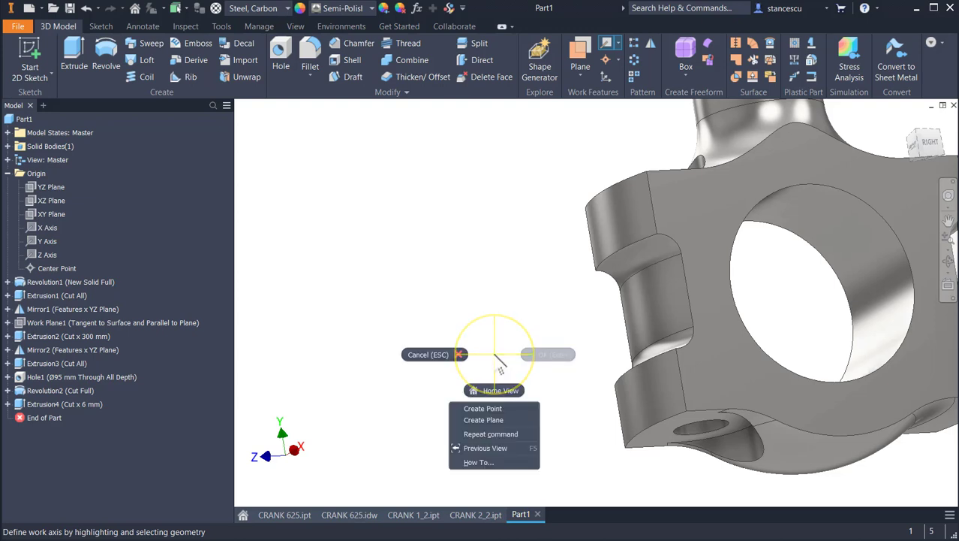
{"action": "left_click", "coordinate": [487, 418]}
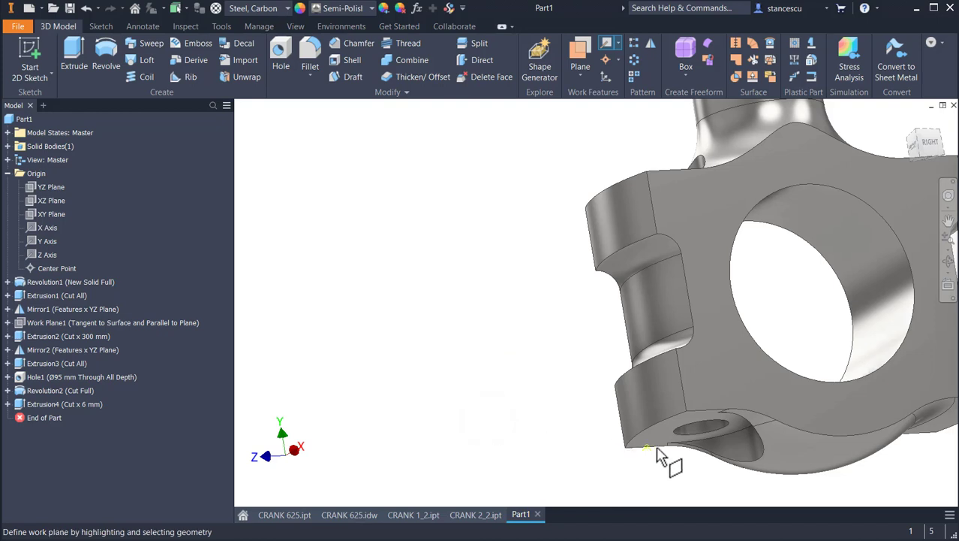
{"action": "left_click_drag", "start_coordinate": [666, 446], "coordinate": [662, 421]}
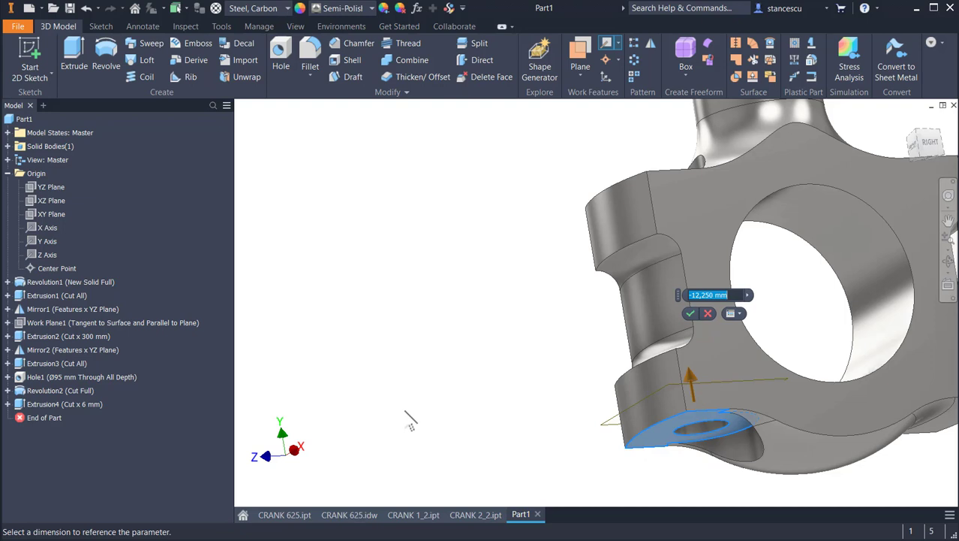
{"action": "key", "text": "BackSpace"}
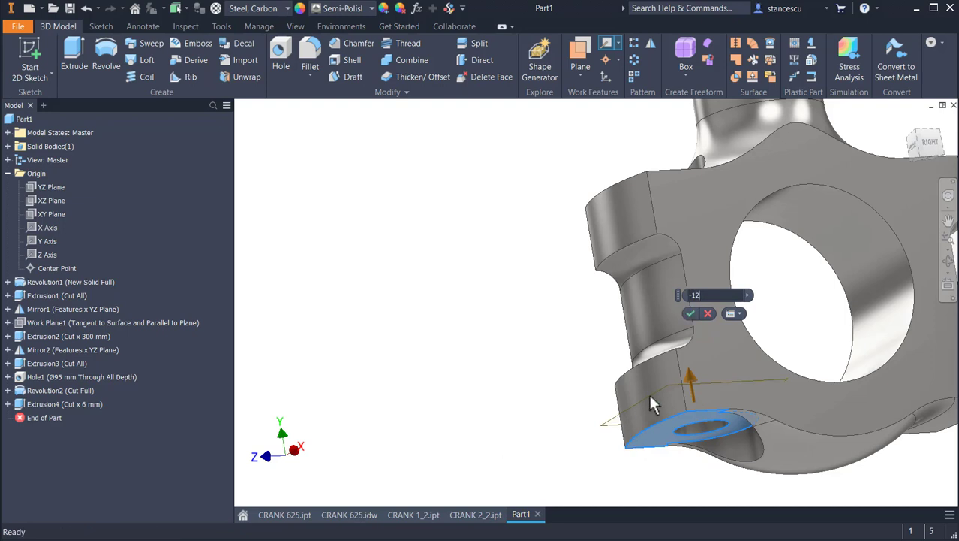
{"action": "left_click", "coordinate": [689, 314]}
{"action": "key", "text": "/"}
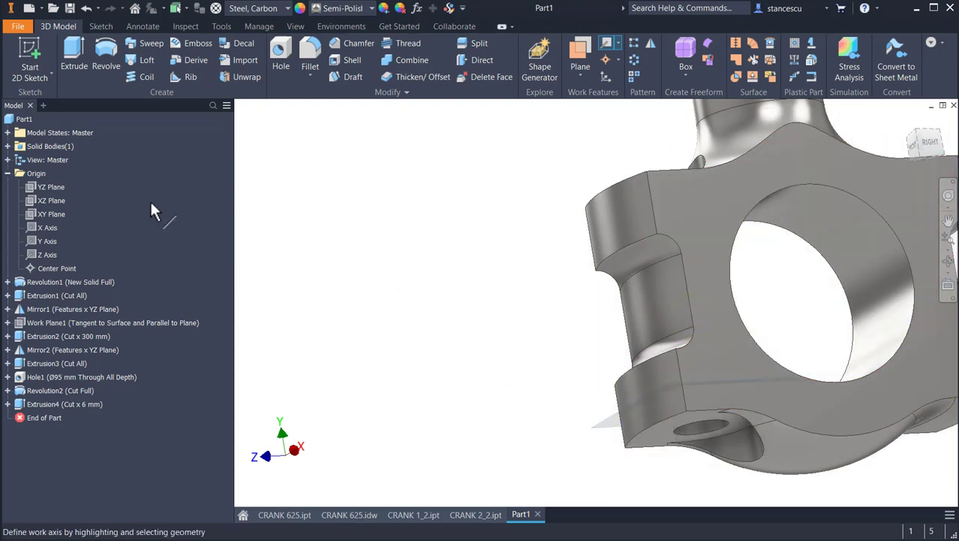
{"action": "left_click", "coordinate": [53, 189]}
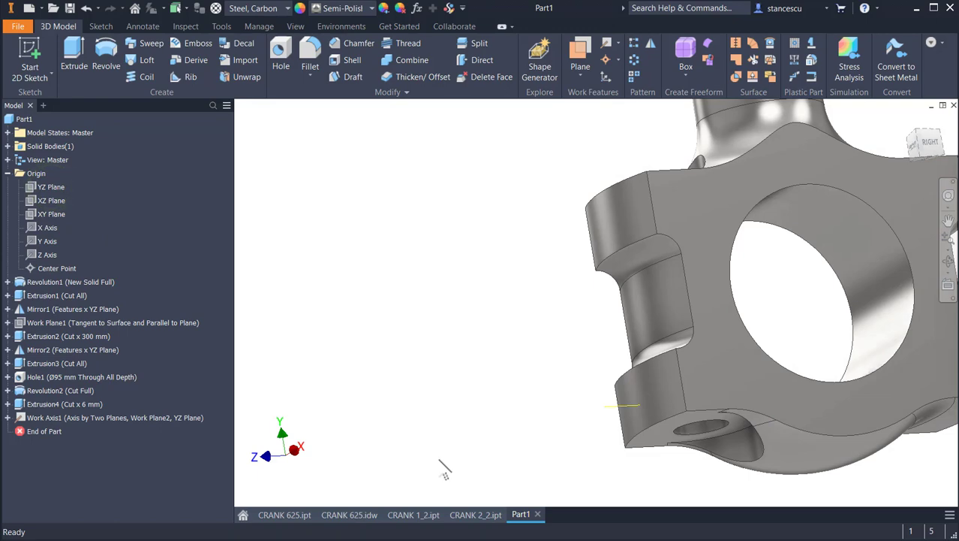
Create a work point where the work axis intersects the outer curved face of the big end's lower lug.
{"action": "middle_click_drag", "start_coordinate": [569, 493], "coordinate": [606, 445], "text": "shift"}
{"action": "scroll", "coordinate": [596, 424], "scroll_direction": "down", "scroll_amount": 3}
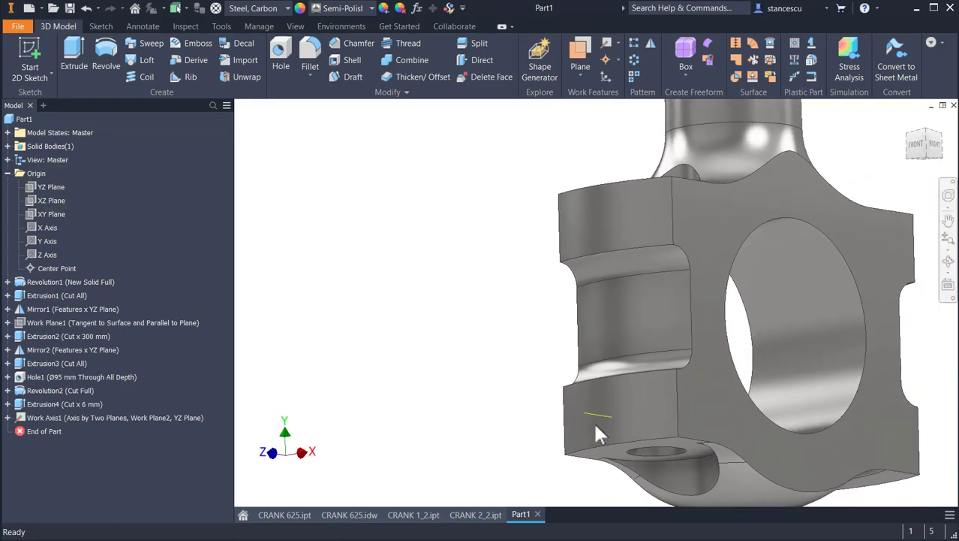
{"action": "scroll", "coordinate": [623, 422], "scroll_direction": "down", "scroll_amount": 2}
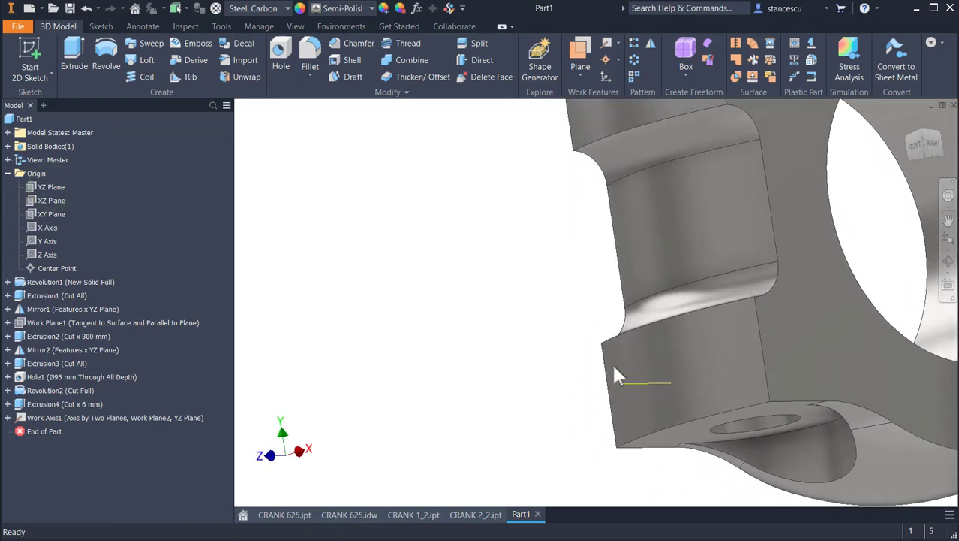
{"action": "left_click", "coordinate": [606, 60]}
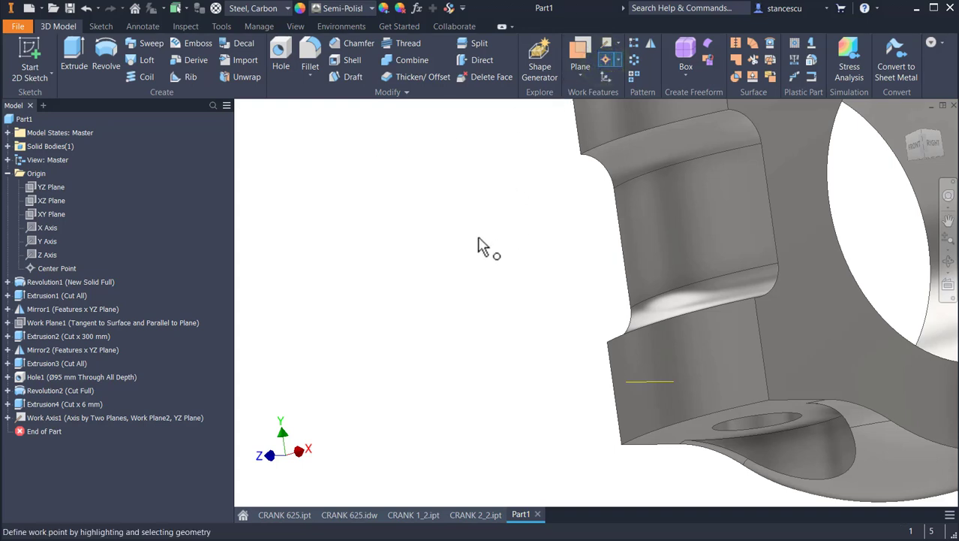
{"action": "left_click", "coordinate": [687, 348]}
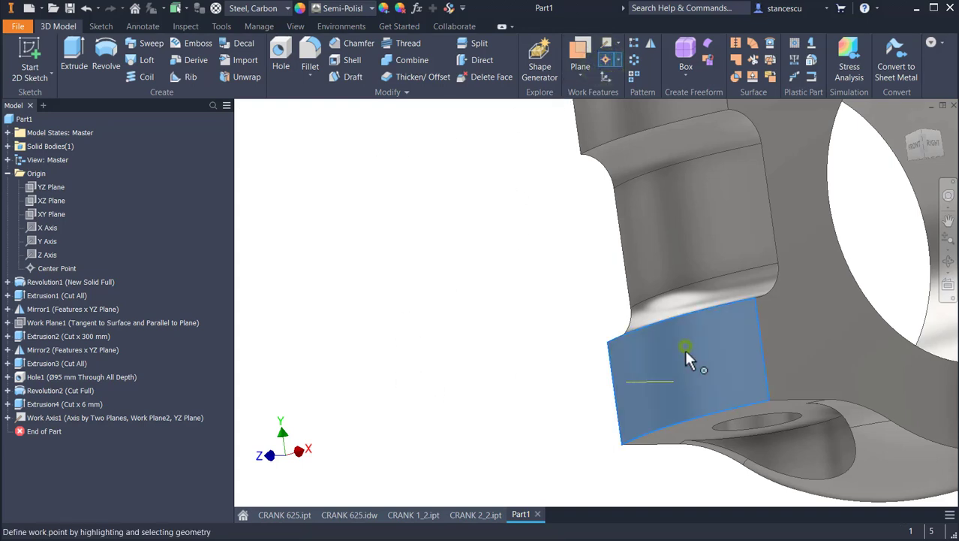
{"action": "left_click", "coordinate": [668, 381]}
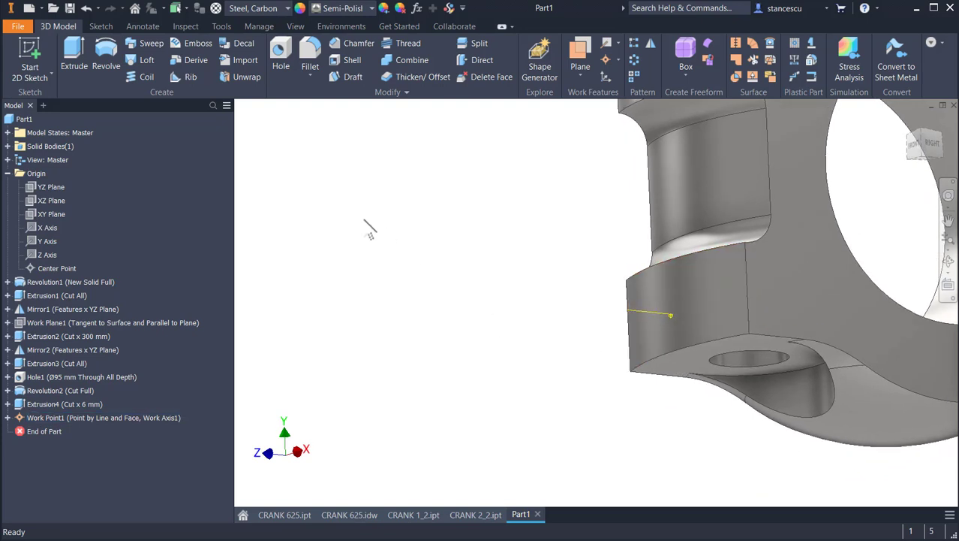
Begin a hole at the work point on the lower lug, directed along the work axis.
{"action": "left_click", "coordinate": [279, 53]}
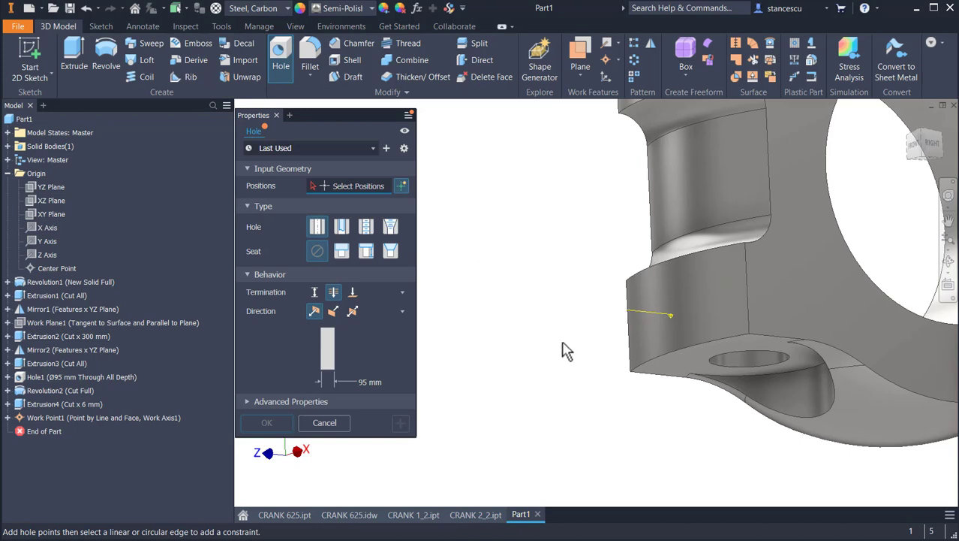
{"action": "left_click", "coordinate": [672, 315]}
{"action": "left_click", "coordinate": [646, 310]}
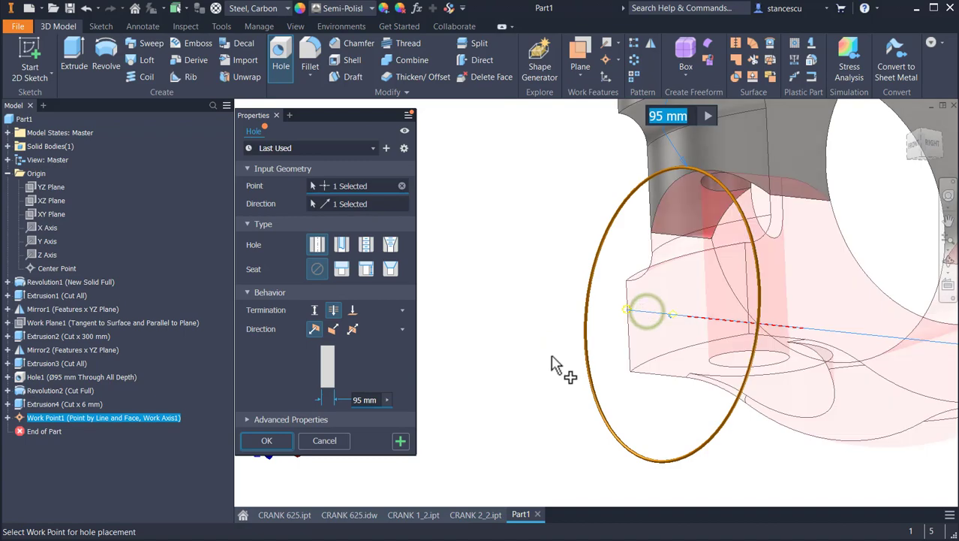
Make the hole tapped with an ISO Metric profile thread of size 16.
{"action": "key", "text": "F6"}
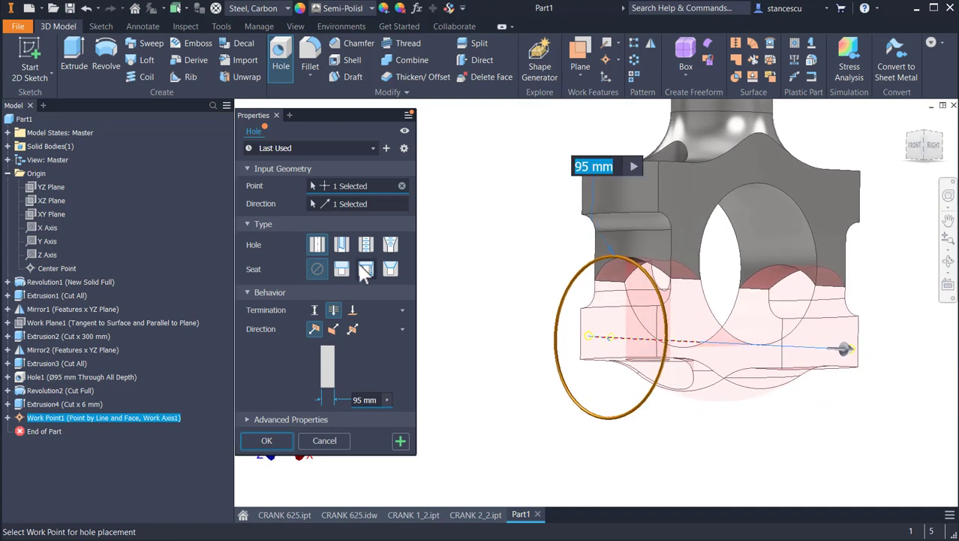
{"action": "left_click", "coordinate": [365, 245]}
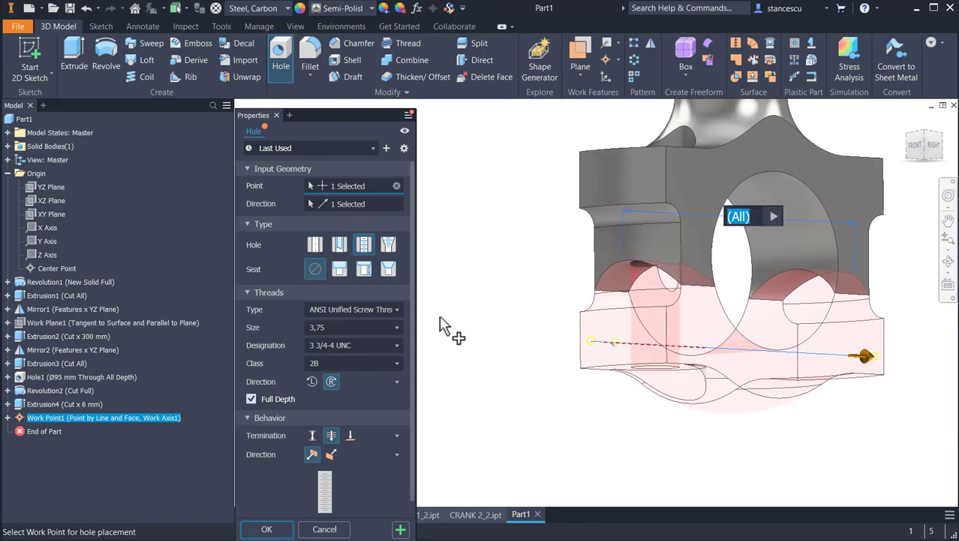
{"action": "left_click", "coordinate": [342, 309]}
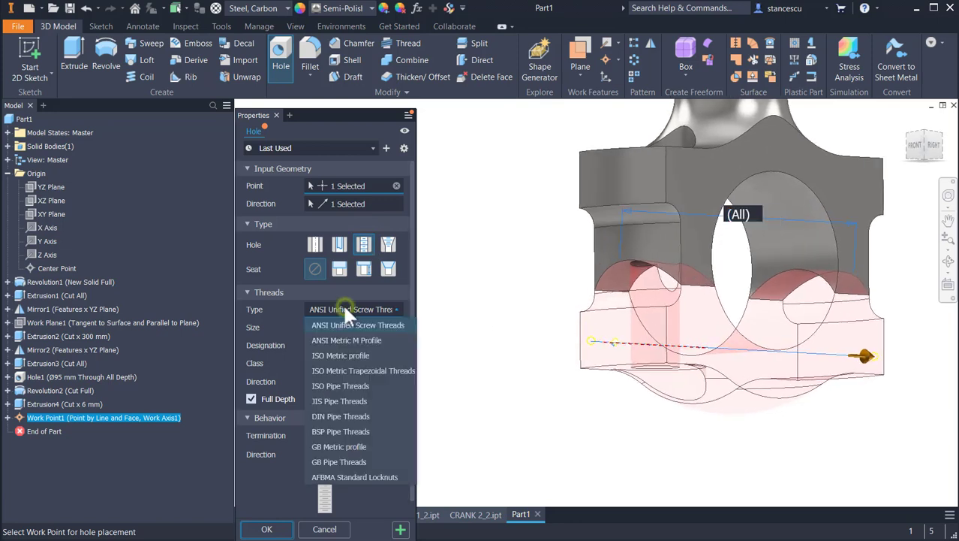
{"action": "left_click", "coordinate": [348, 353]}
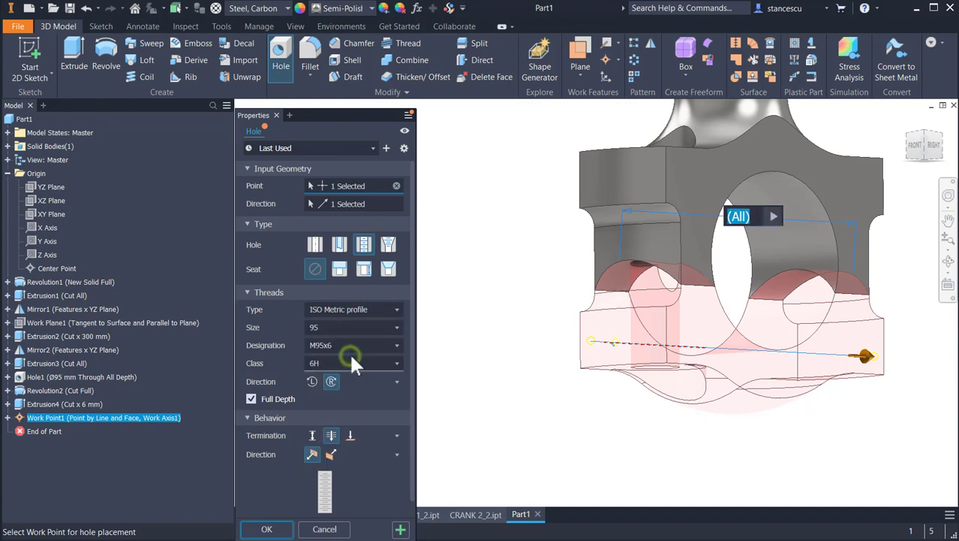
{"action": "left_click", "coordinate": [341, 328]}
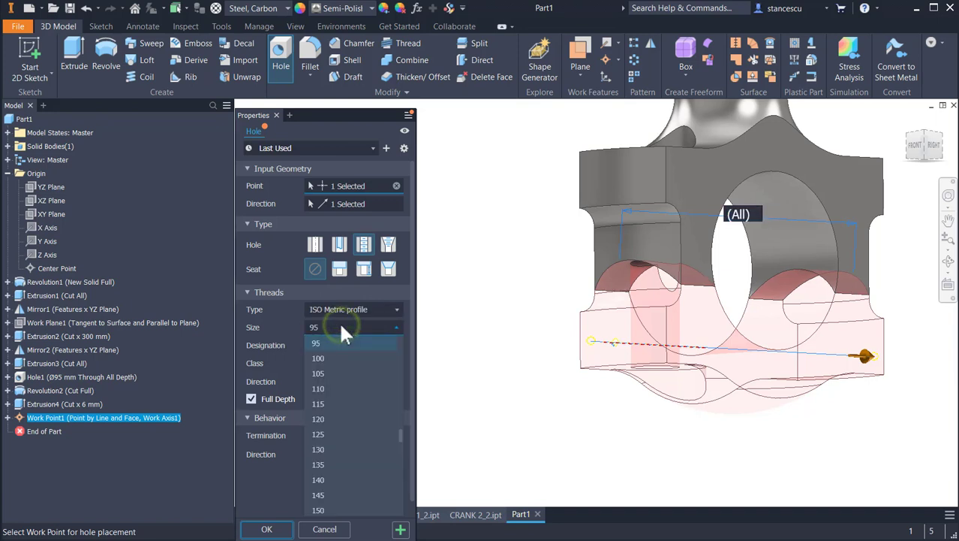
{"action": "scroll", "coordinate": [339, 383], "scroll_direction": "up", "scroll_amount": 5}
{"action": "scroll", "coordinate": [339, 383], "scroll_direction": "up", "scroll_amount": 8}
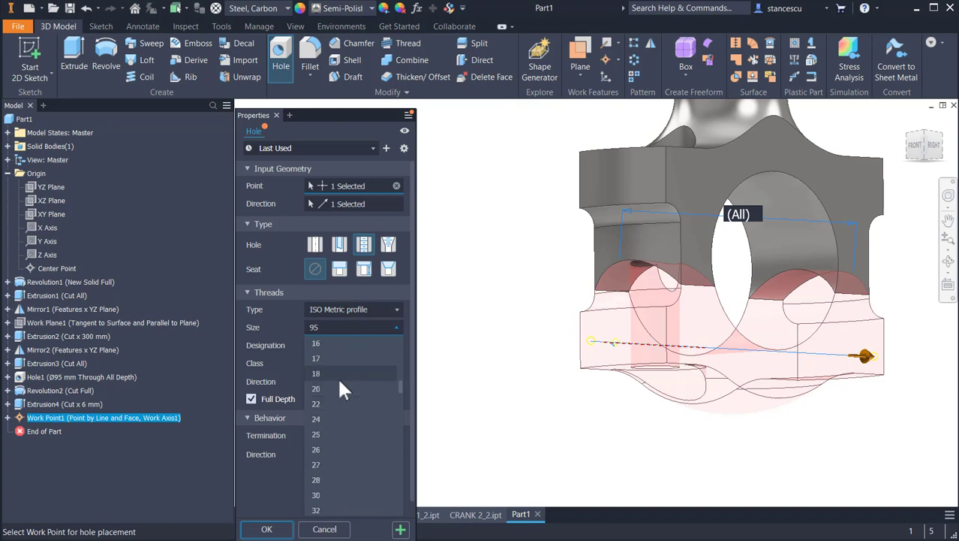
{"action": "left_click", "coordinate": [328, 343]}
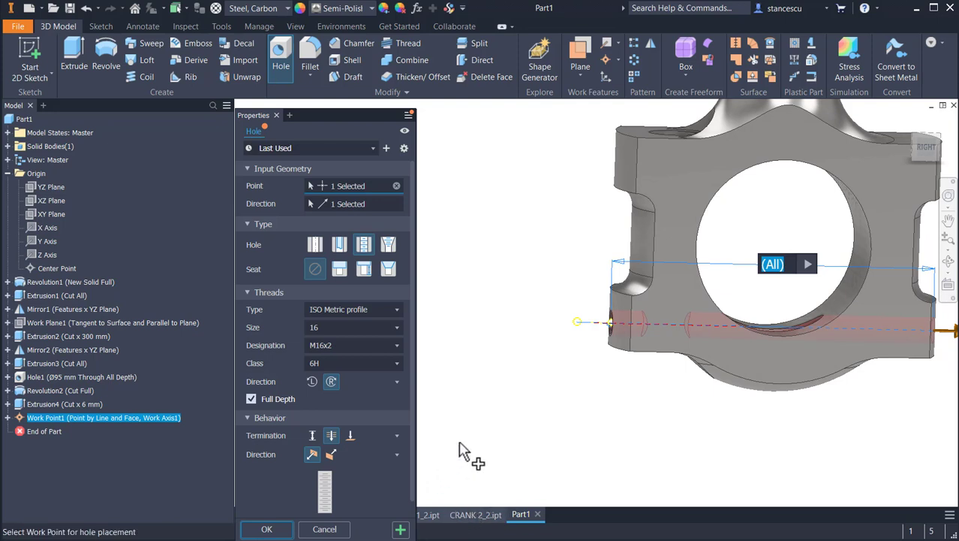
Check the M16 hole's extent in CRANK 625.idw, then terminate the Part1 hole at the bolt hole's inner surface and create it.
{"action": "left_click_drag", "start_coordinate": [361, 112], "coordinate": [358, 70]}
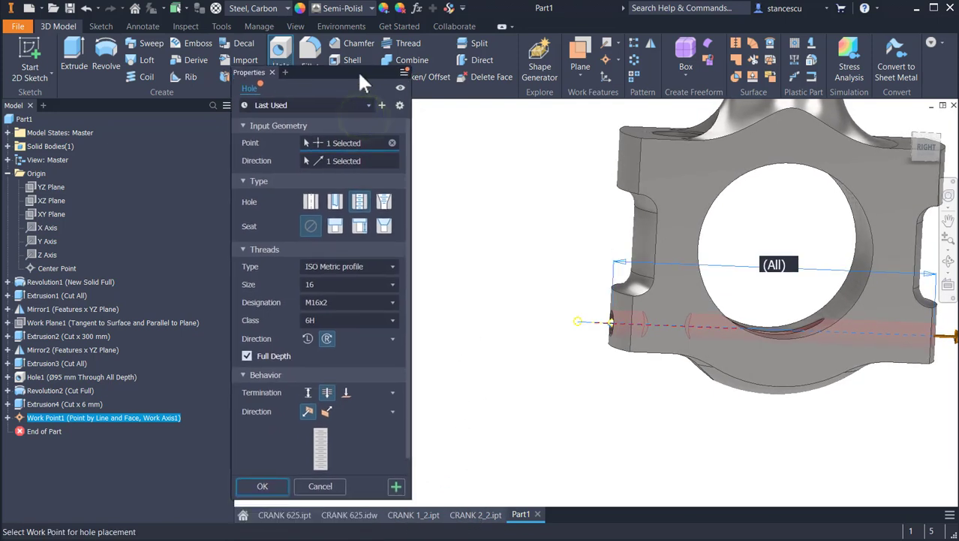
{"action": "left_click", "coordinate": [363, 515]}
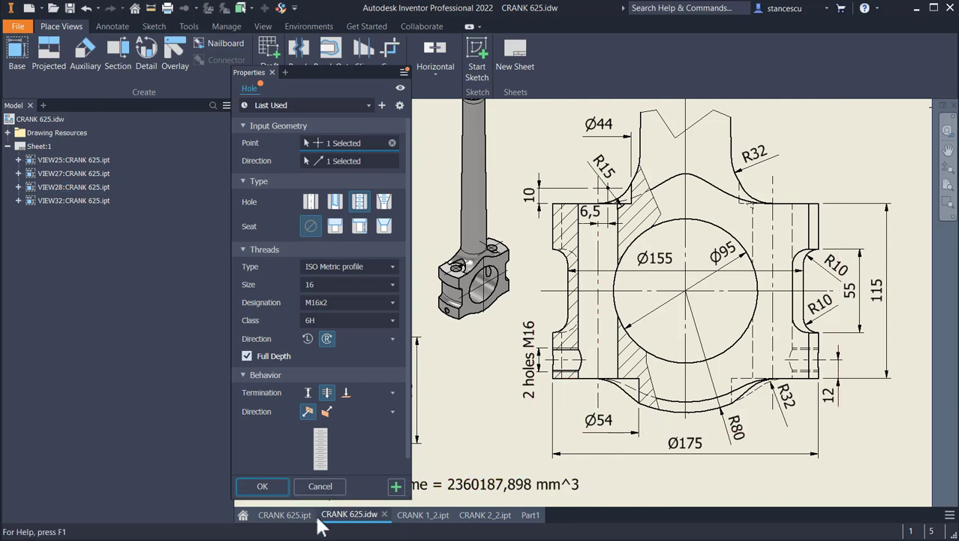
{"action": "left_click", "coordinate": [530, 515]}
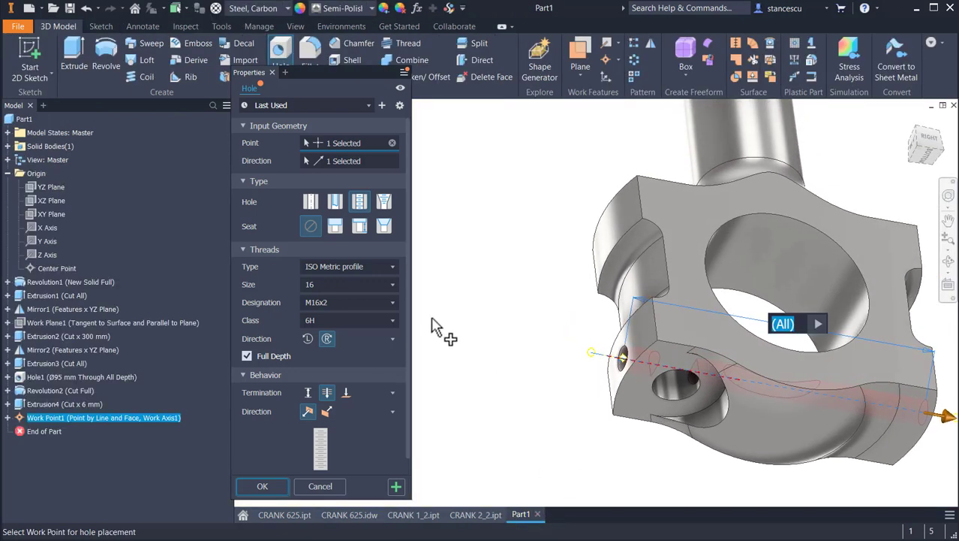
{"action": "left_click", "coordinate": [346, 392]}
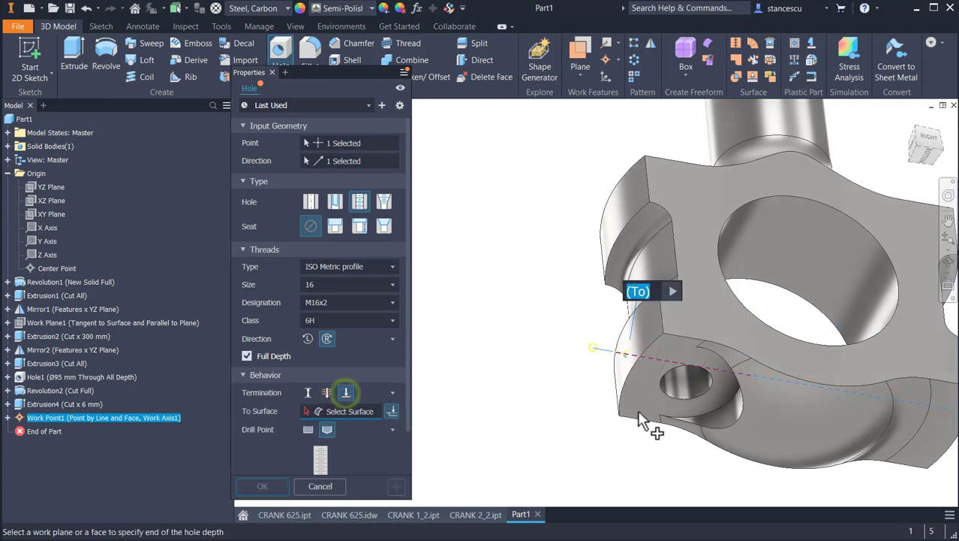
{"action": "left_click", "coordinate": [672, 382]}
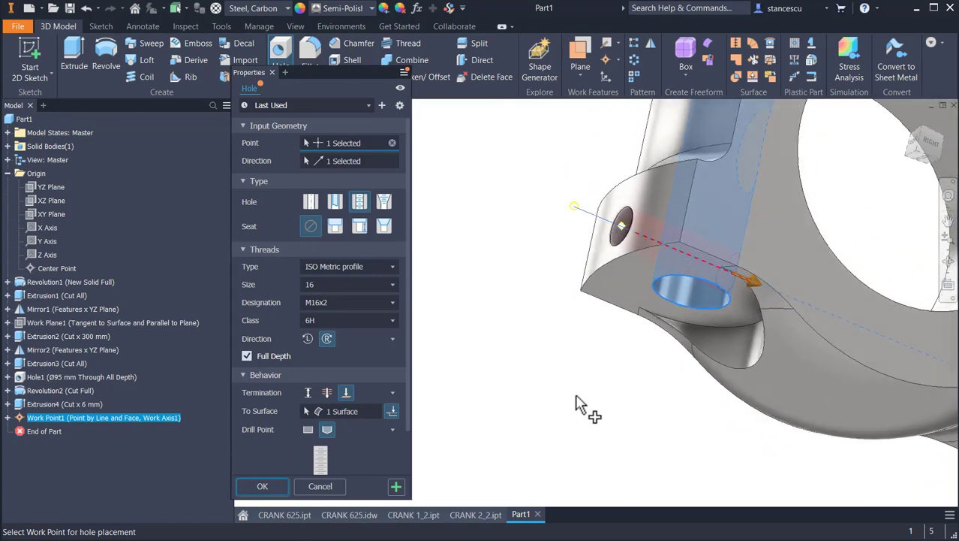
{"action": "left_click", "coordinate": [262, 485]}
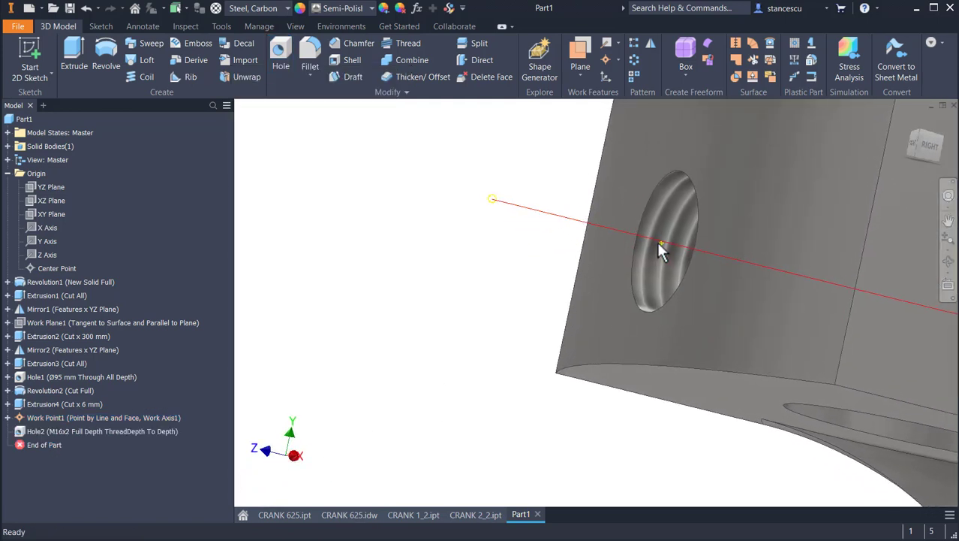
Hide the work point and the work axis at the M16 threaded hole.
{"action": "left_click", "coordinate": [664, 244]}
{"action": "right_click", "coordinate": [664, 247]}
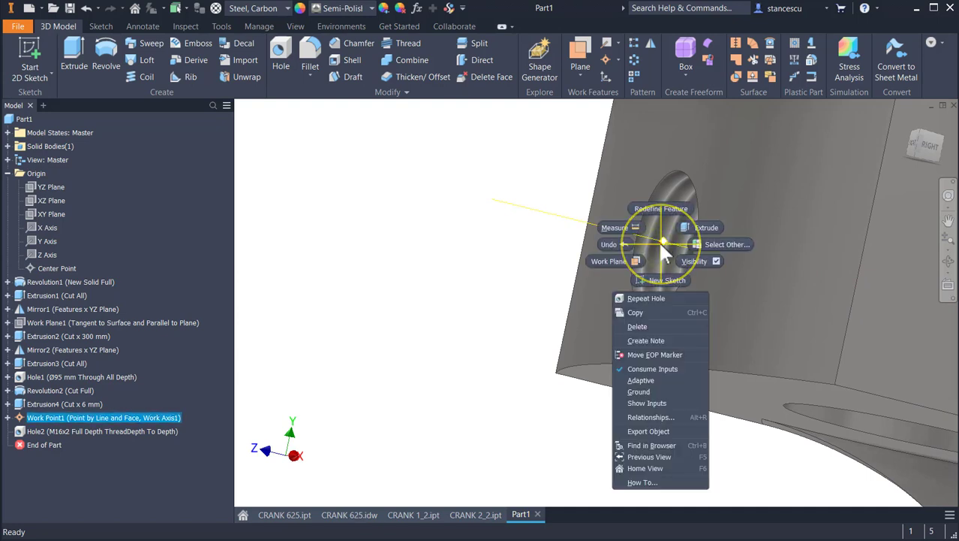
{"action": "key", "text": "Escape"}
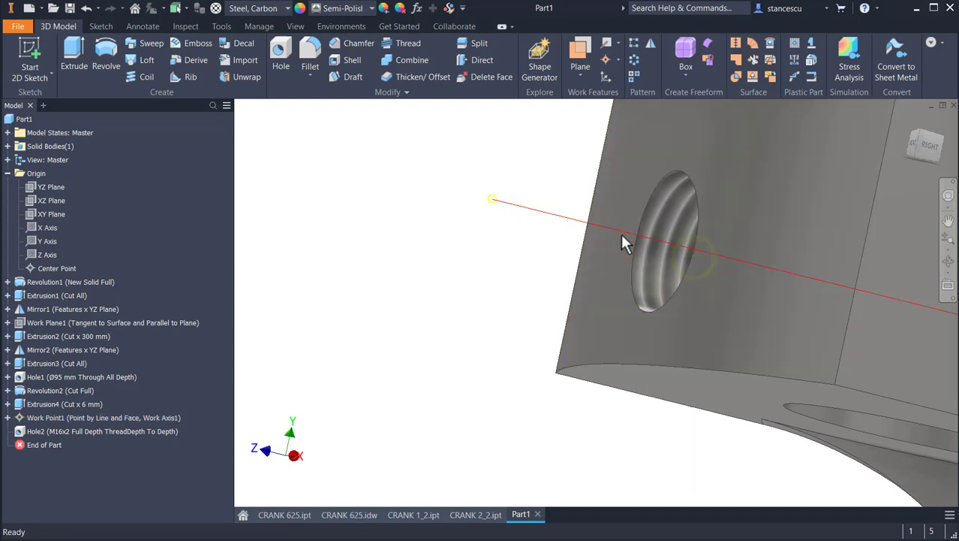
{"action": "right_click", "coordinate": [620, 230]}
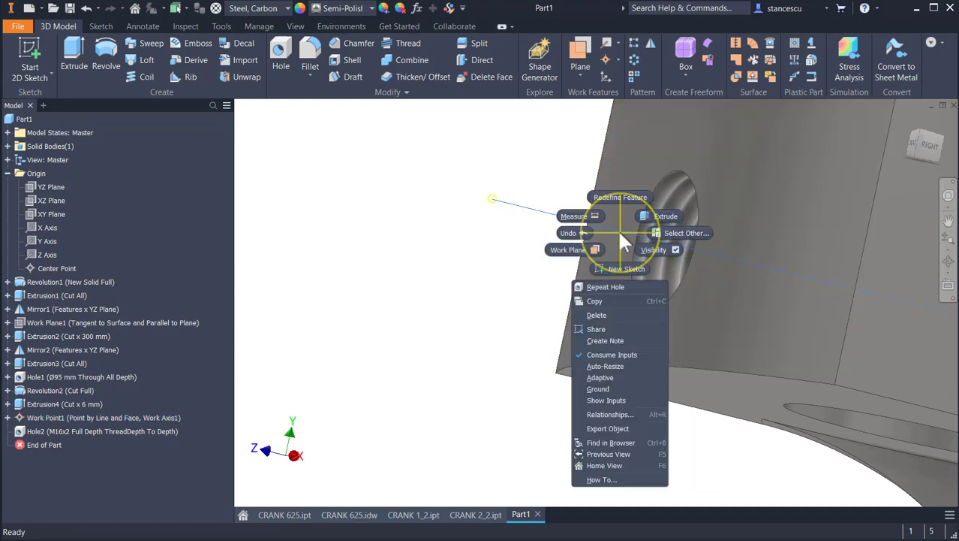
{"action": "left_click", "coordinate": [655, 250]}
{"action": "scroll", "coordinate": [484, 328], "scroll_direction": "up", "scroll_amount": 2}
{"action": "middle_click_drag", "start_coordinate": [484, 328], "coordinate": [535, 189], "text": "shift"}
{"action": "scroll", "coordinate": [535, 187], "scroll_direction": "down", "scroll_amount": 1}
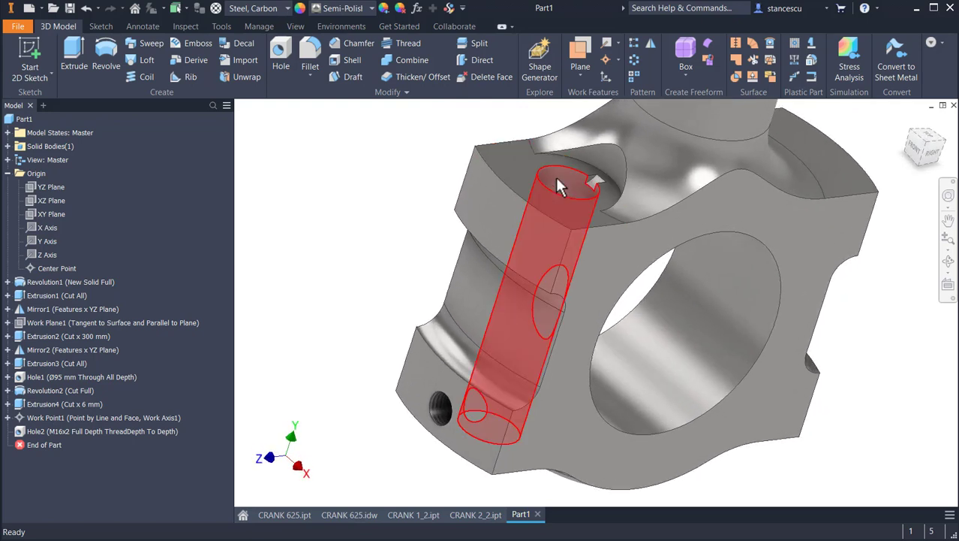
{"action": "middle_click_drag", "start_coordinate": [629, 184], "coordinate": [399, 392], "text": "shift"}
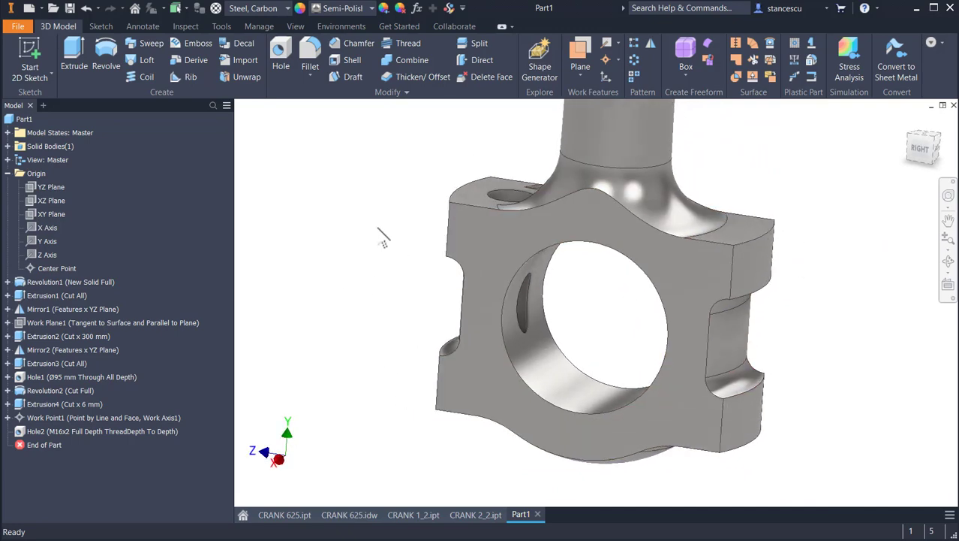
Mirror the bolt hole revolution cut, the 6 mm extrusion cut and the M16 threaded hole about the XY plane.
{"action": "left_click", "coordinate": [650, 43]}
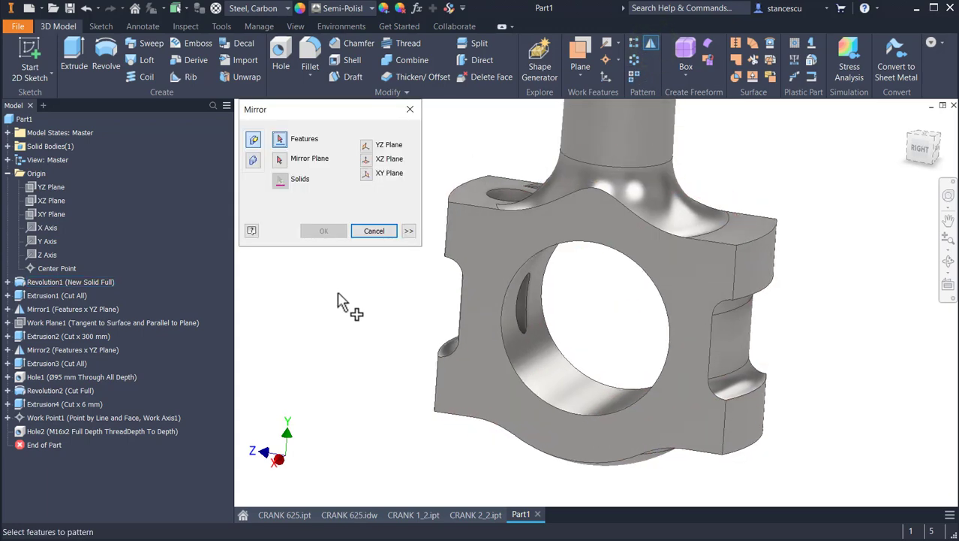
{"action": "left_click", "coordinate": [43, 429]}
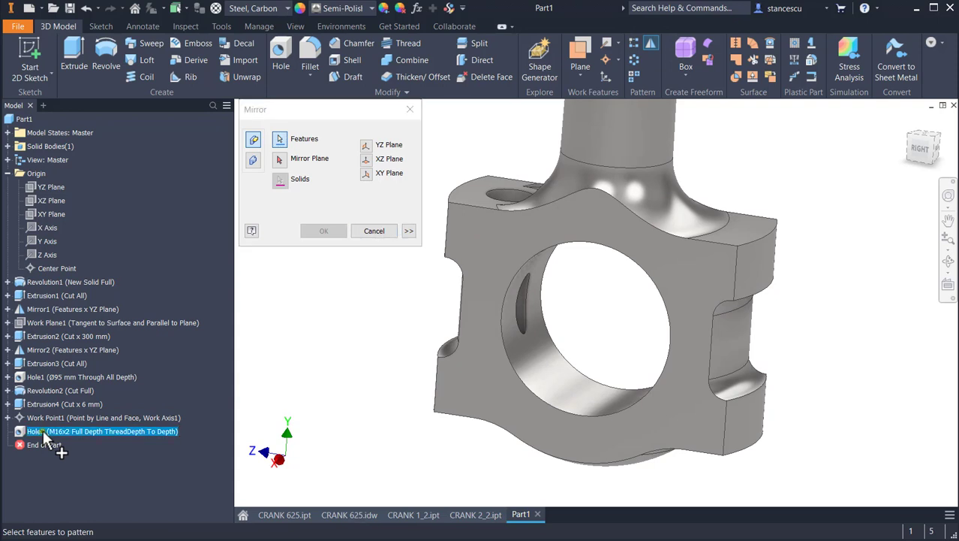
{"action": "left_click", "coordinate": [42, 390]}
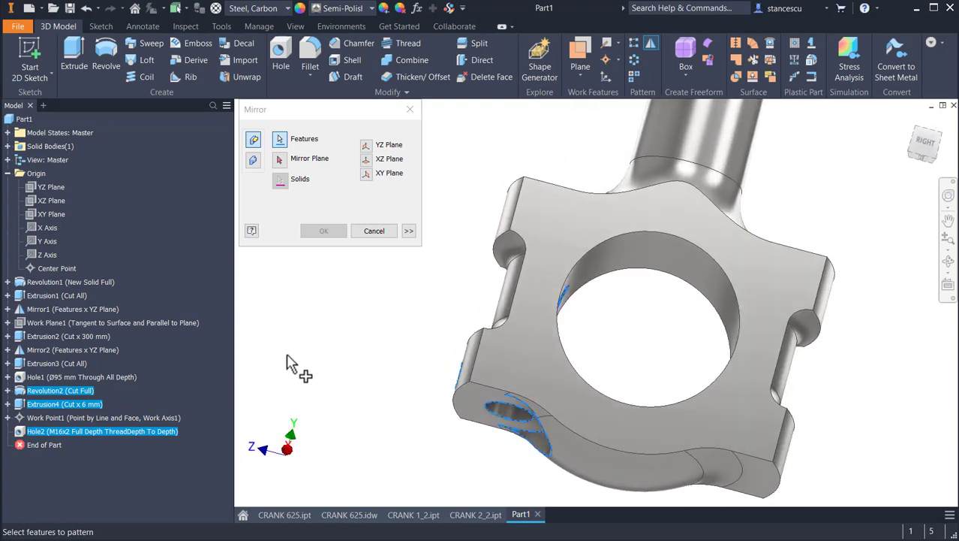
{"action": "left_click", "coordinate": [280, 159]}
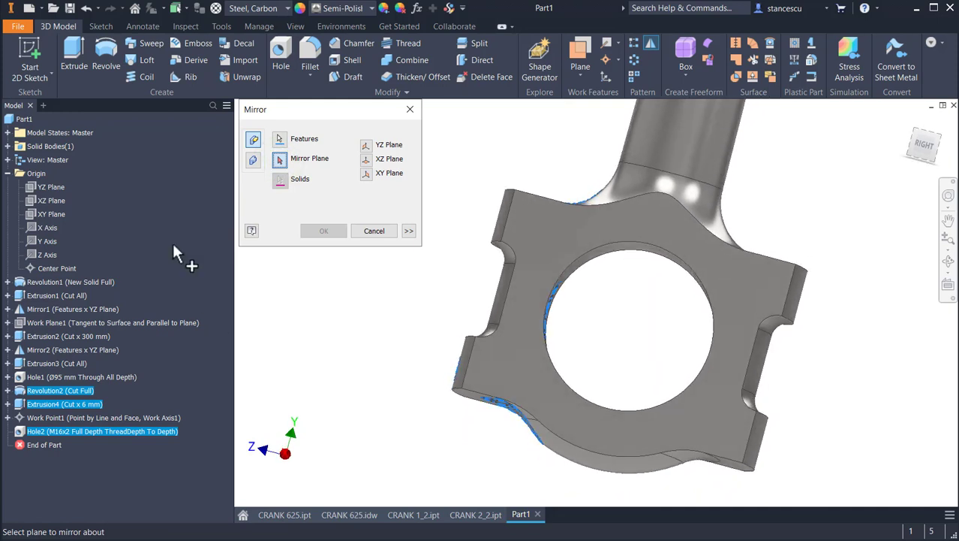
{"action": "left_click", "coordinate": [49, 214]}
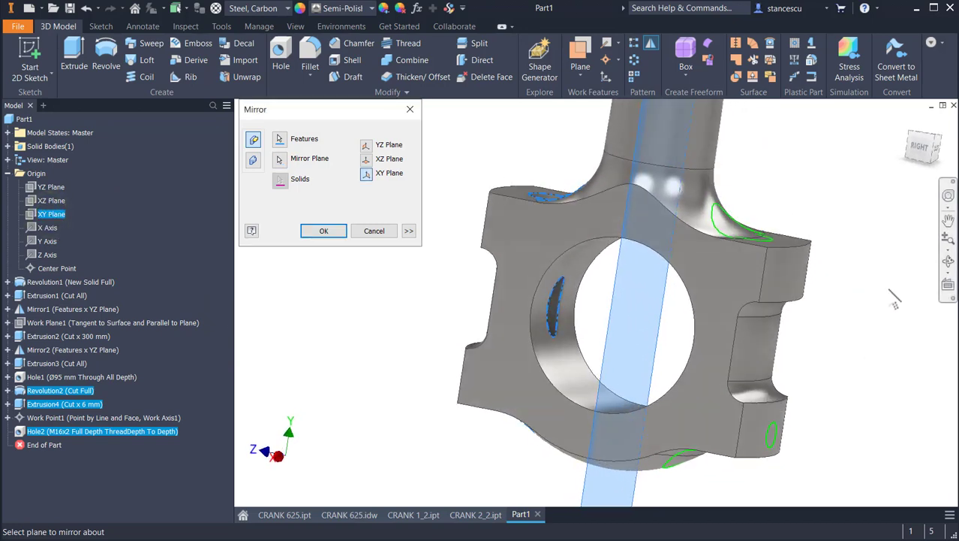
{"action": "left_click", "coordinate": [324, 232]}
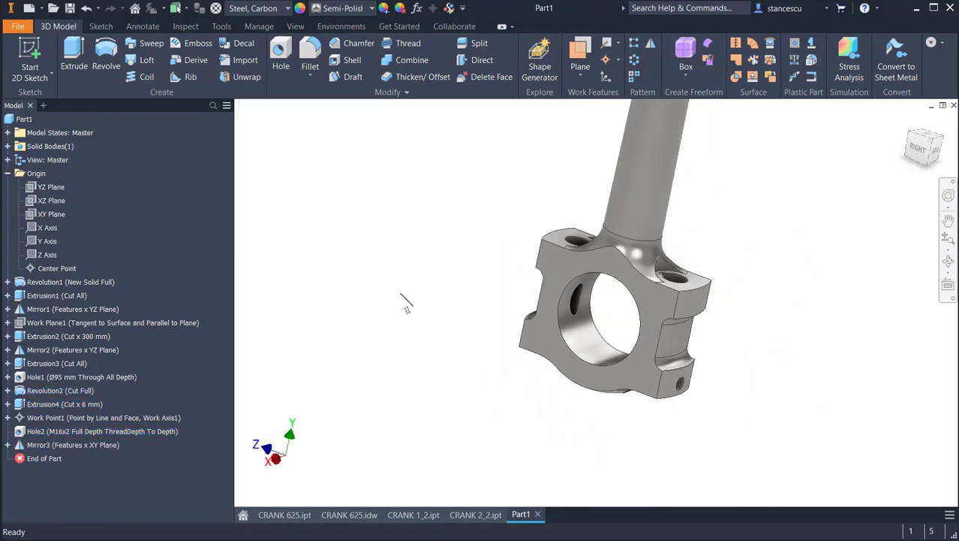
{"action": "key", "text": "F6"}
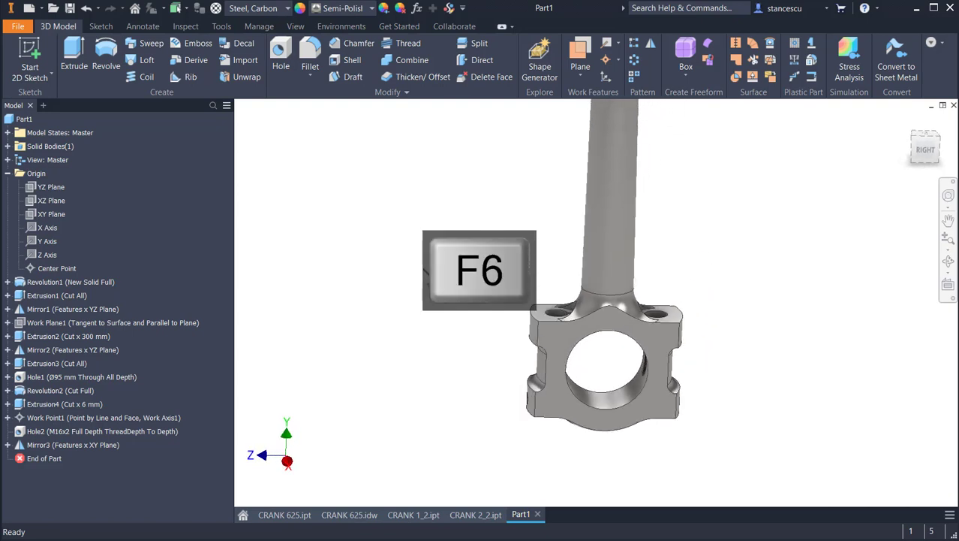
Examine the small end's side holes and flats in the front and isometric views of CRANK 625.idw.
{"action": "left_click", "coordinate": [350, 515]}
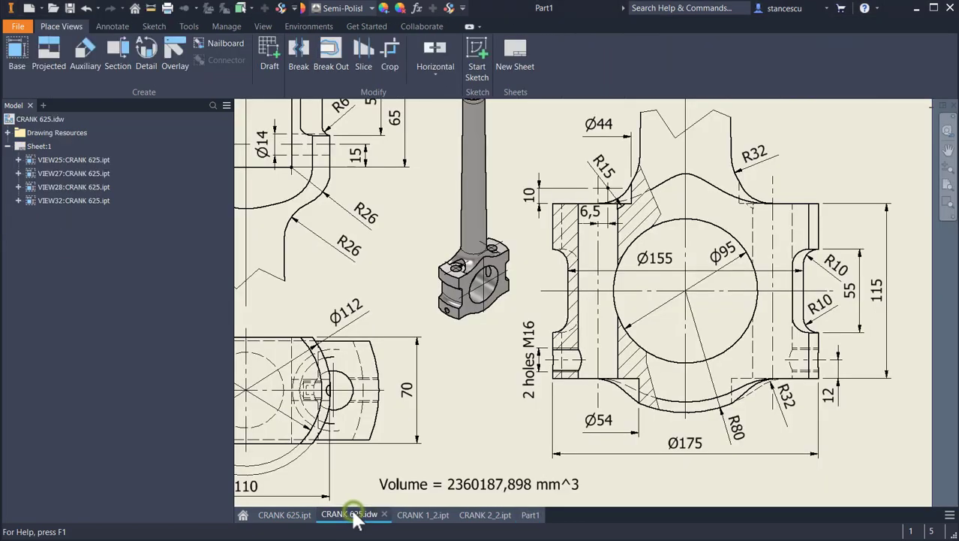
{"action": "middle_click_drag", "start_coordinate": [526, 248], "coordinate": [532, 248]}
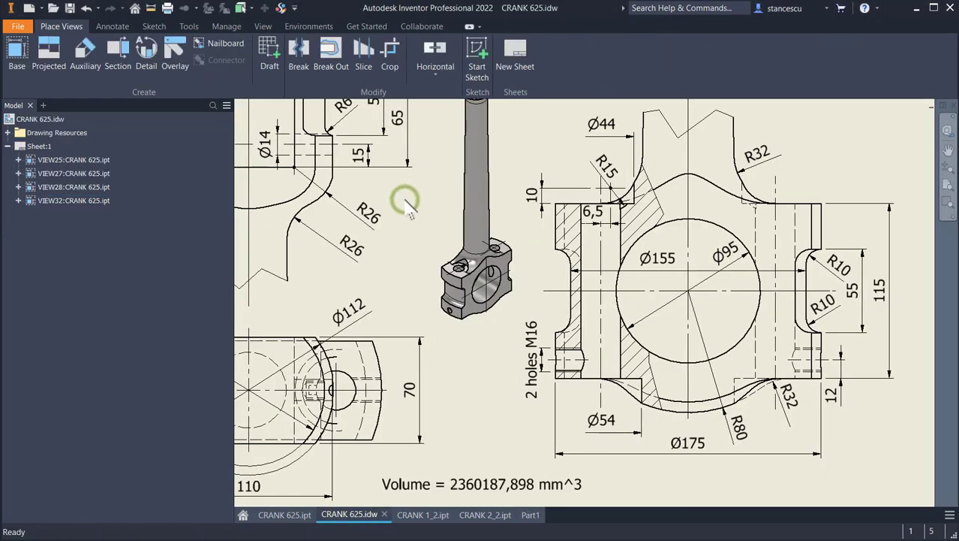
{"action": "mouse_move", "coordinate": [406, 202]}
{"action": "middle_mouse_down"}
{"action": "mouse_move", "coordinate": [571, 395]}
{"action": "mouse_move", "coordinate": [594, 399]}
{"action": "middle_mouse_up"}
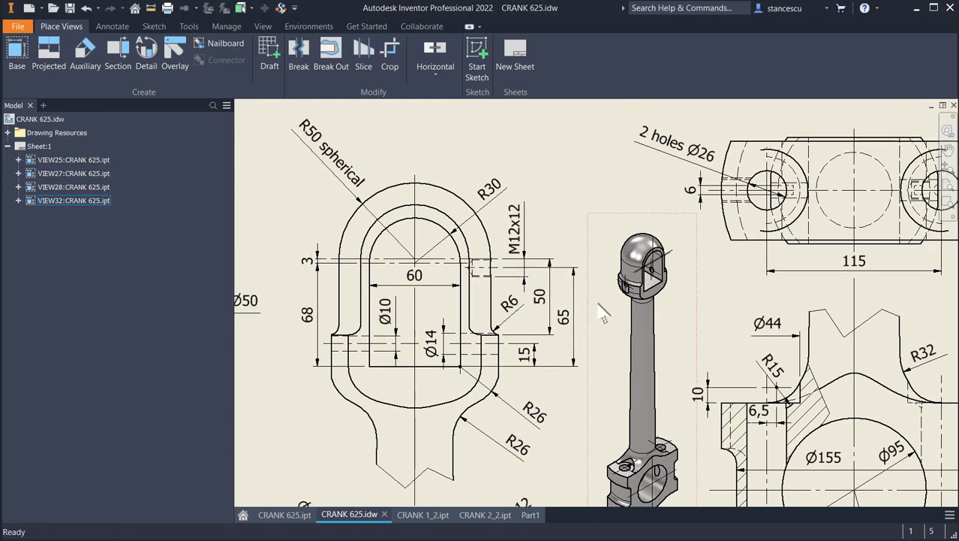
{"action": "scroll", "coordinate": [602, 314], "scroll_direction": "up", "scroll_amount": 5}
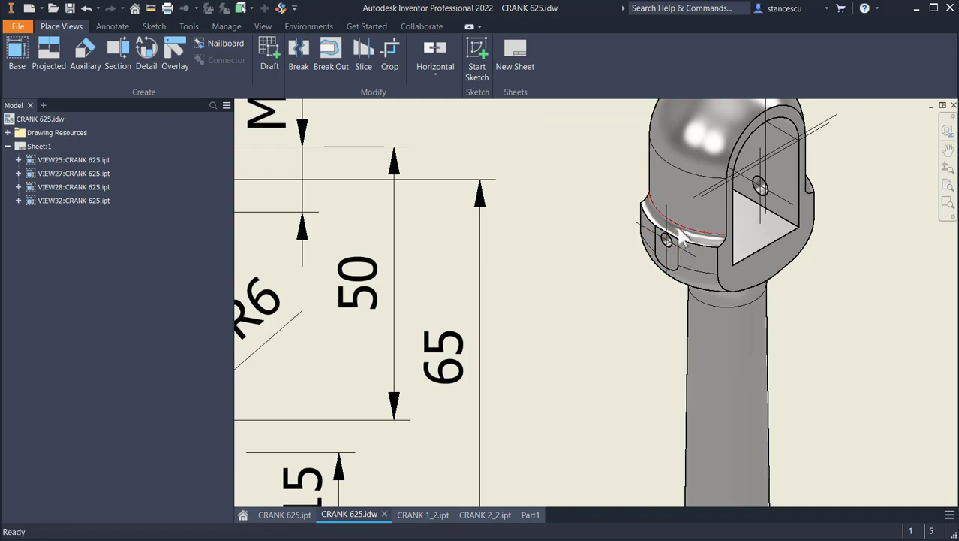
{"action": "left_click", "coordinate": [737, 213]}
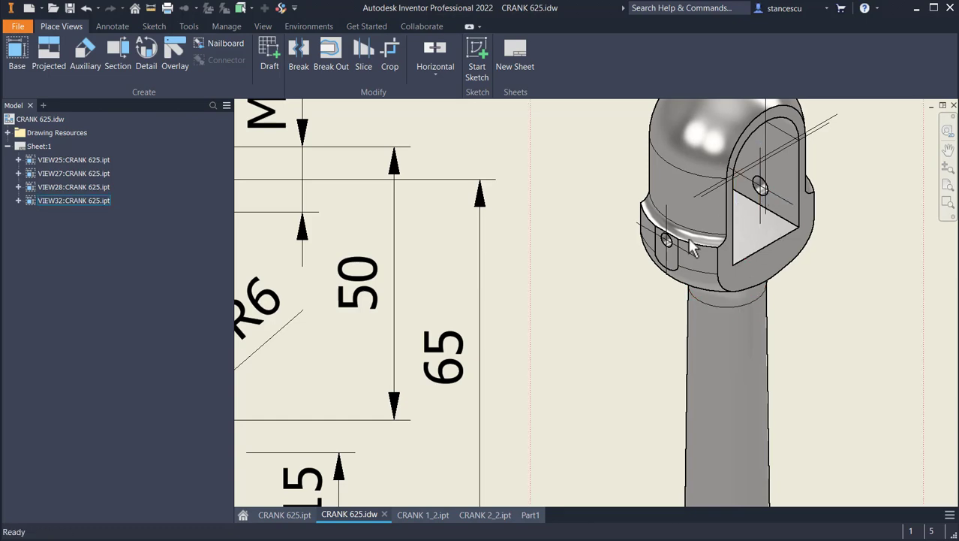
{"action": "scroll", "coordinate": [637, 322], "scroll_direction": "up", "scroll_amount": 4}
{"action": "middle_click_drag", "start_coordinate": [746, 284], "coordinate": [639, 205]}
{"action": "scroll", "coordinate": [675, 254], "scroll_direction": "up", "scroll_amount": 5}
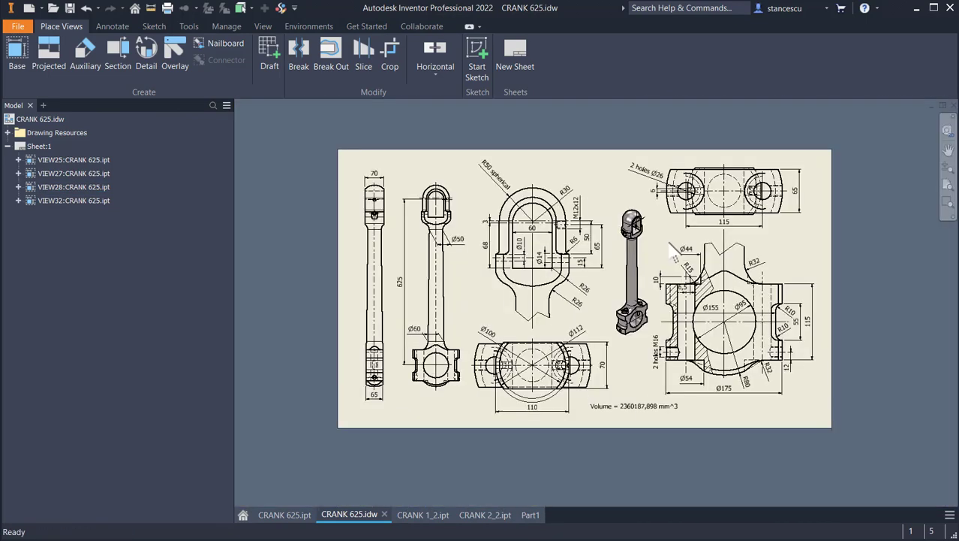
{"action": "scroll", "coordinate": [674, 254], "scroll_direction": "down", "scroll_amount": 3}
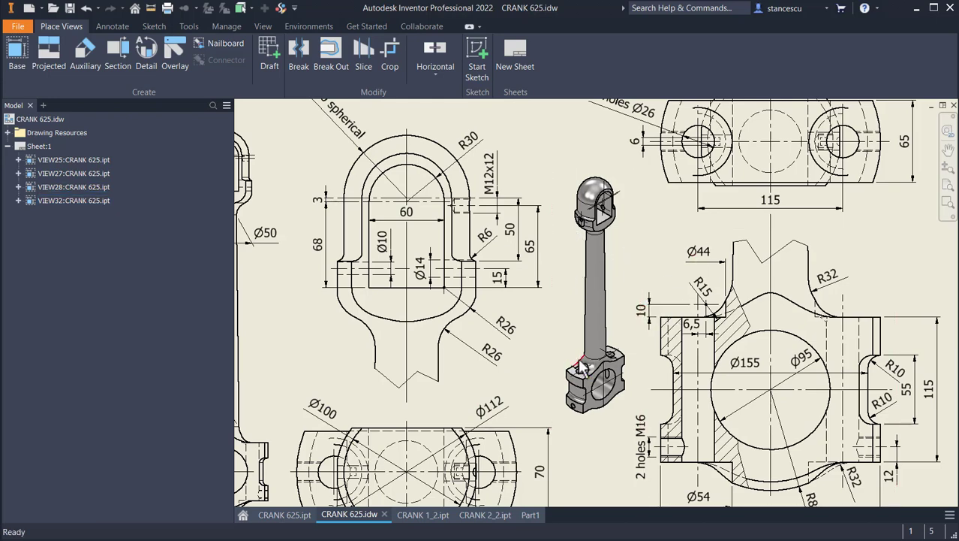
{"action": "mouse_move", "coordinate": [579, 361]}
{"action": "middle_mouse_down"}
{"action": "mouse_move", "coordinate": [562, 278]}
{"action": "mouse_move", "coordinate": [571, 236]}
{"action": "mouse_move", "coordinate": [653, 263]}
{"action": "middle_mouse_up"}
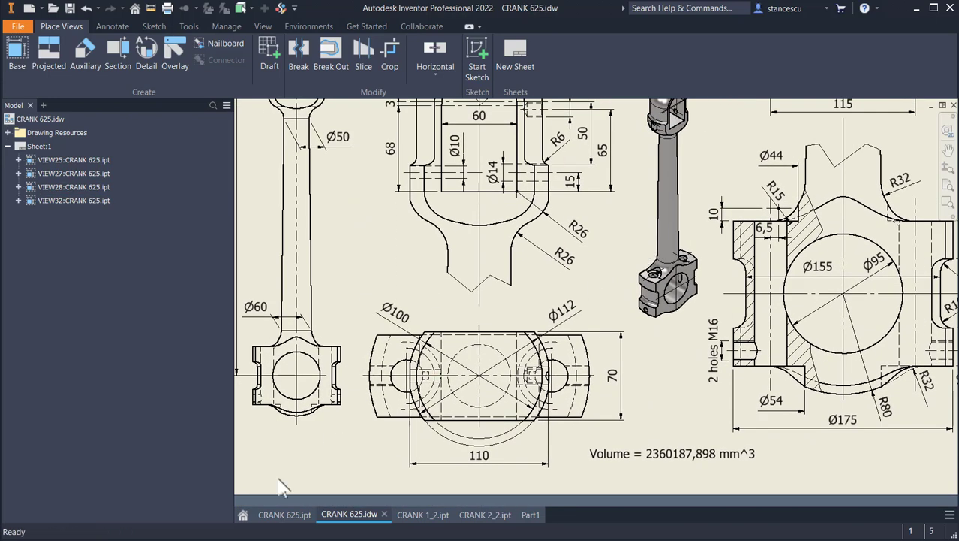
Inspect the small end's side holes and flat cuts on the finished model in CRANK 625.ipt.
{"action": "left_click", "coordinate": [301, 516]}
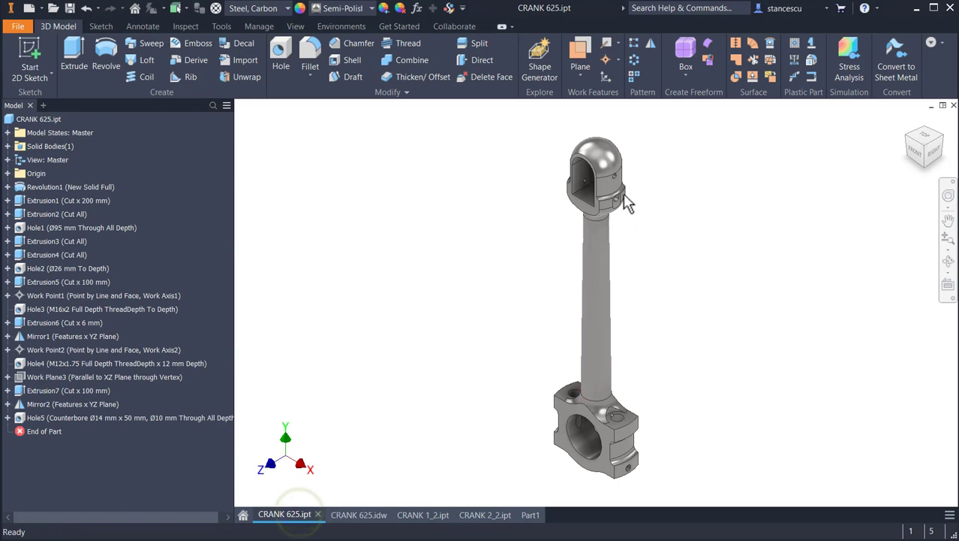
{"action": "scroll", "coordinate": [646, 203], "scroll_direction": "down", "scroll_amount": 5}
{"action": "scroll", "coordinate": [699, 305], "scroll_direction": "down", "scroll_amount": 5}
{"action": "middle_click_drag", "start_coordinate": [679, 233], "coordinate": [719, 461]}
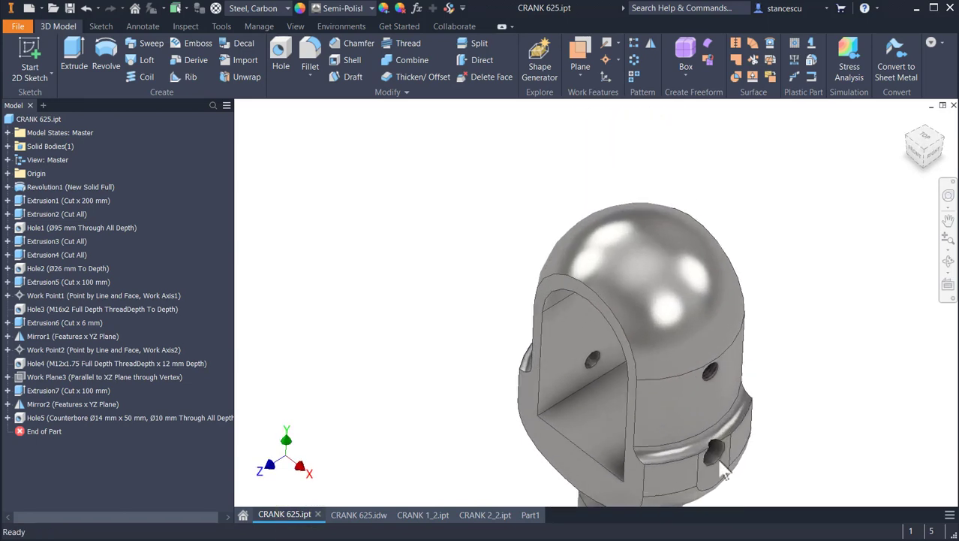
{"action": "middle_click_drag", "start_coordinate": [786, 476], "coordinate": [447, 425], "text": "shift"}
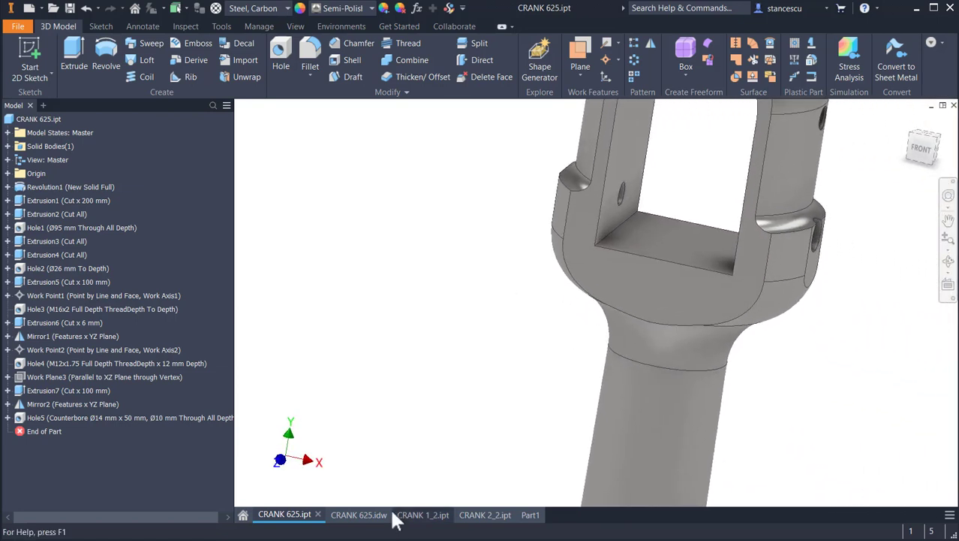
{"action": "key", "text": "F6"}
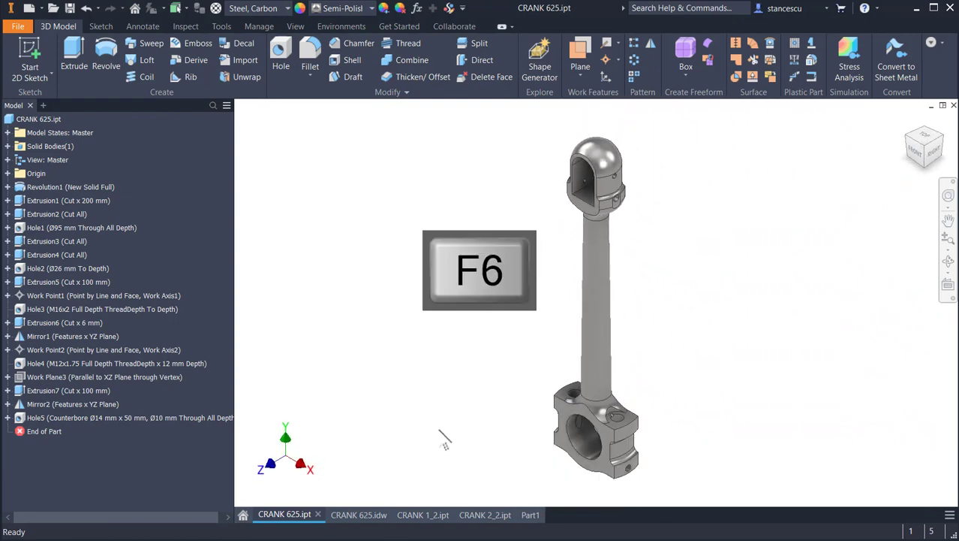
Study in CRANK 625.idw how the 110 dimension defines the flats cut into the small end's Ø112 collar.
{"action": "left_click", "coordinate": [357, 515]}
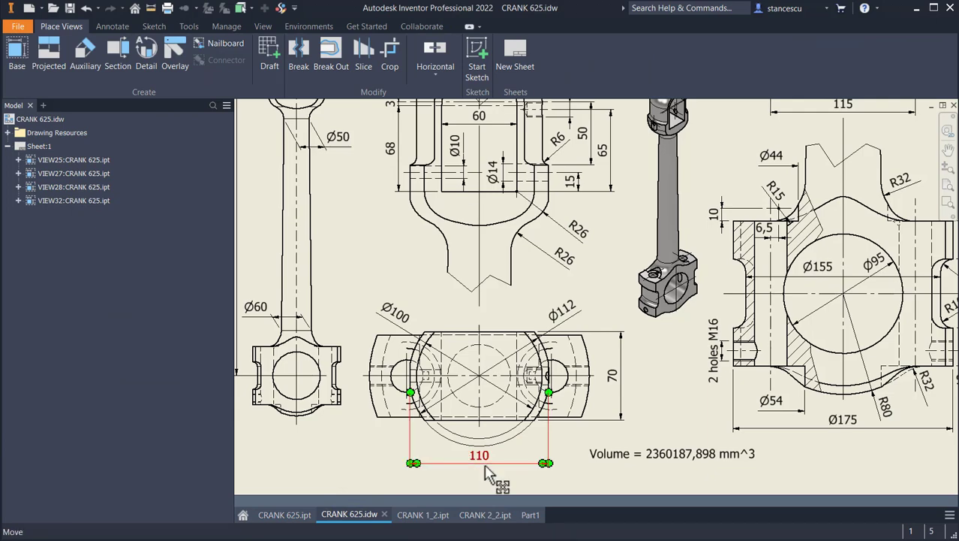
{"action": "mouse_move", "coordinate": [519, 283]}
{"action": "middle_mouse_down"}
{"action": "mouse_move", "coordinate": [544, 312]}
{"action": "mouse_move", "coordinate": [544, 427]}
{"action": "middle_mouse_up"}
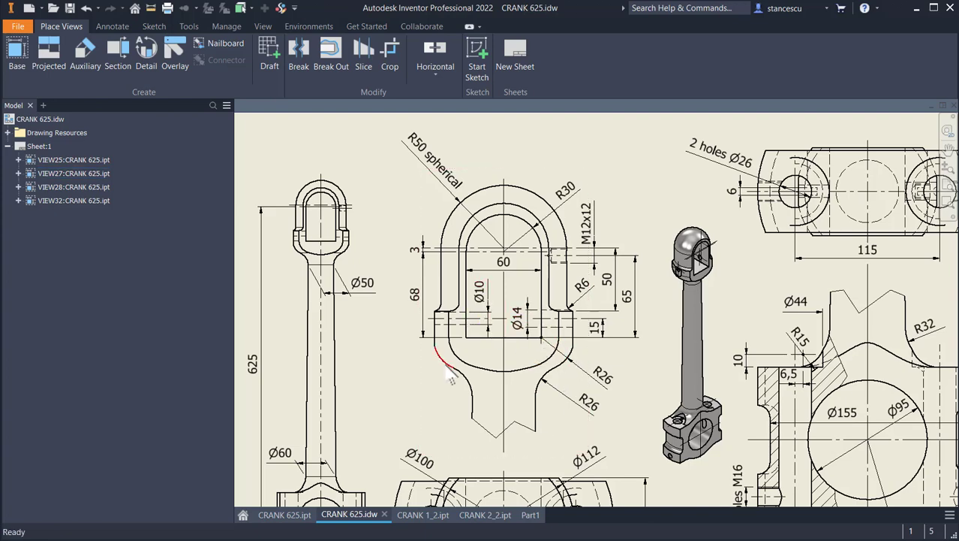
{"action": "middle_click_drag", "start_coordinate": [518, 419], "coordinate": [518, 290]}
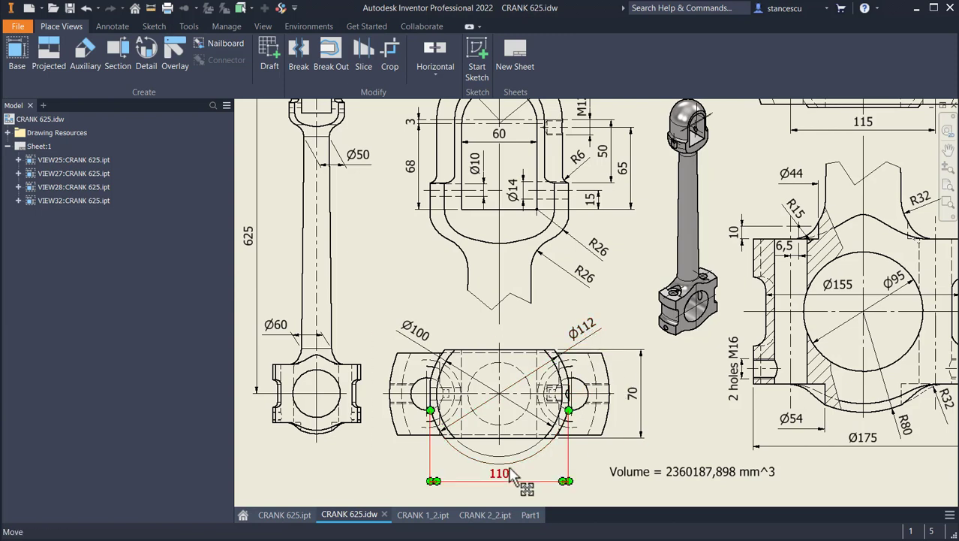
{"action": "scroll", "coordinate": [569, 391], "scroll_direction": "up", "scroll_amount": 3}
{"action": "scroll", "coordinate": [571, 396], "scroll_direction": "up", "scroll_amount": 2}
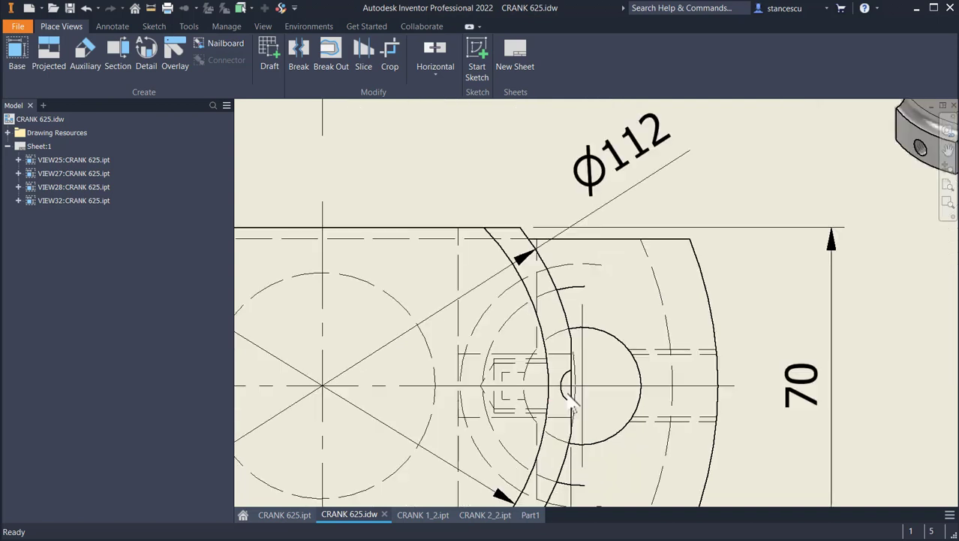
{"action": "scroll", "coordinate": [572, 403], "scroll_direction": "up", "scroll_amount": 3}
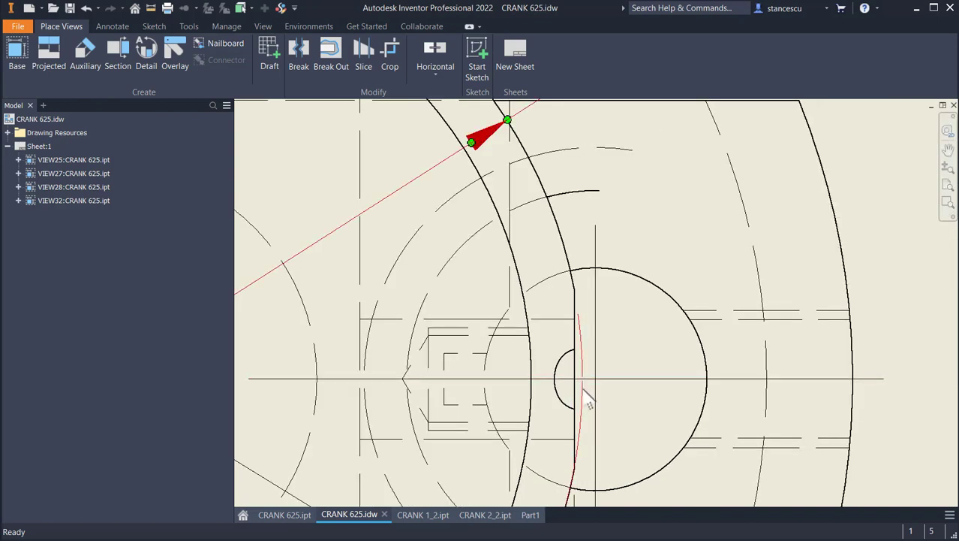
{"action": "scroll", "coordinate": [604, 401], "scroll_direction": "down", "scroll_amount": 5}
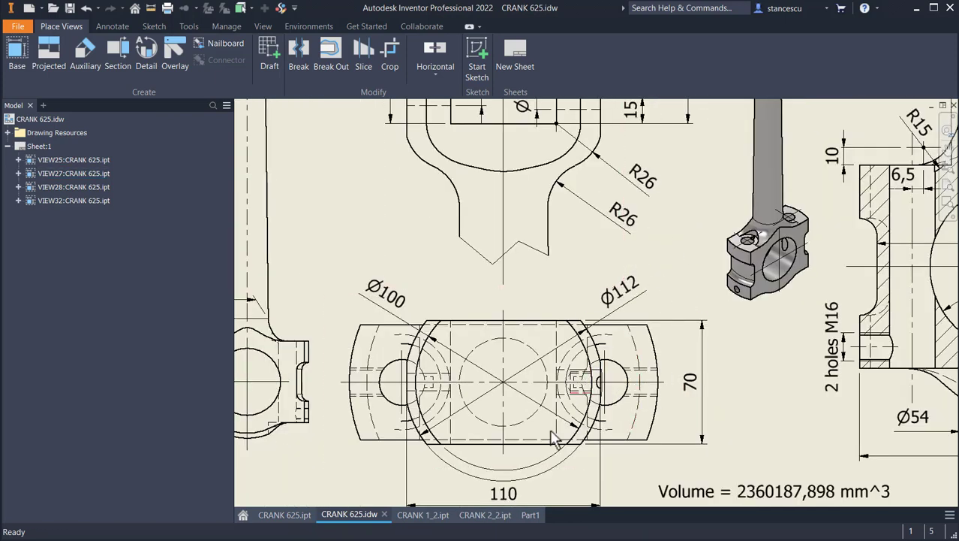
{"action": "mouse_move", "coordinate": [558, 388]}
{"action": "middle_mouse_down"}
{"action": "mouse_move", "coordinate": [568, 333]}
{"action": "mouse_move", "coordinate": [583, 312]}
{"action": "middle_mouse_up"}
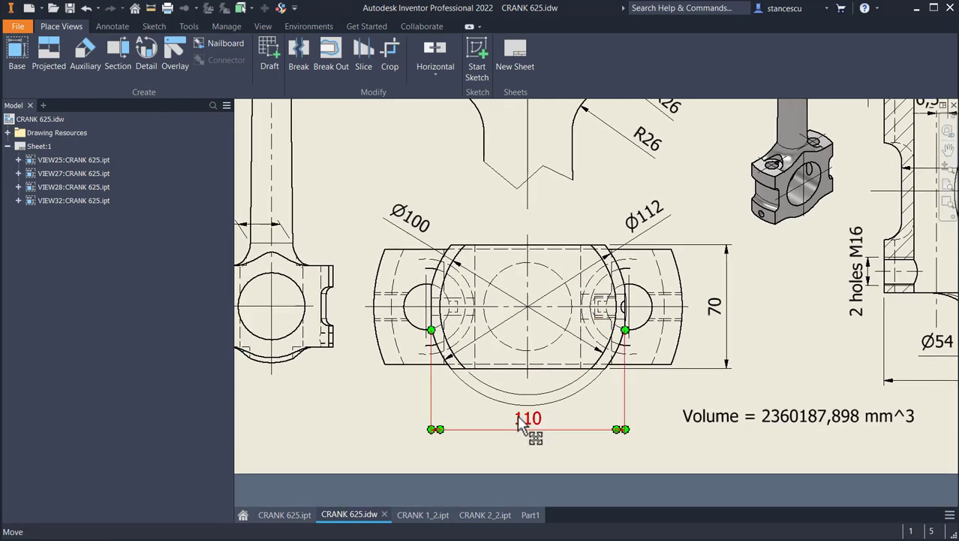
{"action": "mouse_move", "coordinate": [690, 177]}
{"action": "middle_mouse_down"}
{"action": "mouse_move", "coordinate": [686, 196]}
{"action": "mouse_move", "coordinate": [674, 198]}
{"action": "mouse_move", "coordinate": [676, 185]}
{"action": "middle_mouse_up"}
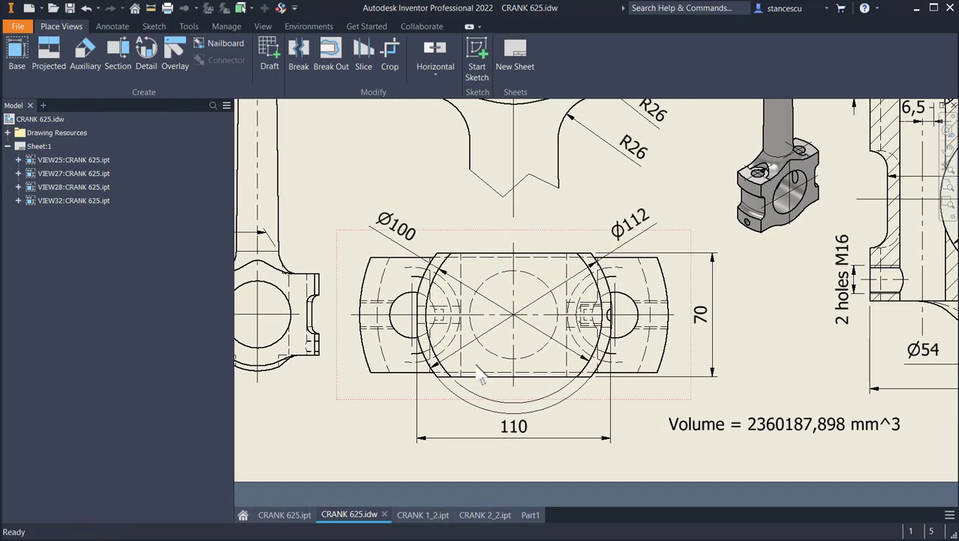
Start a sketch on Part1's XZ plane through the small end and slice the graphics at the sketch plane.
{"action": "left_click", "coordinate": [534, 517]}
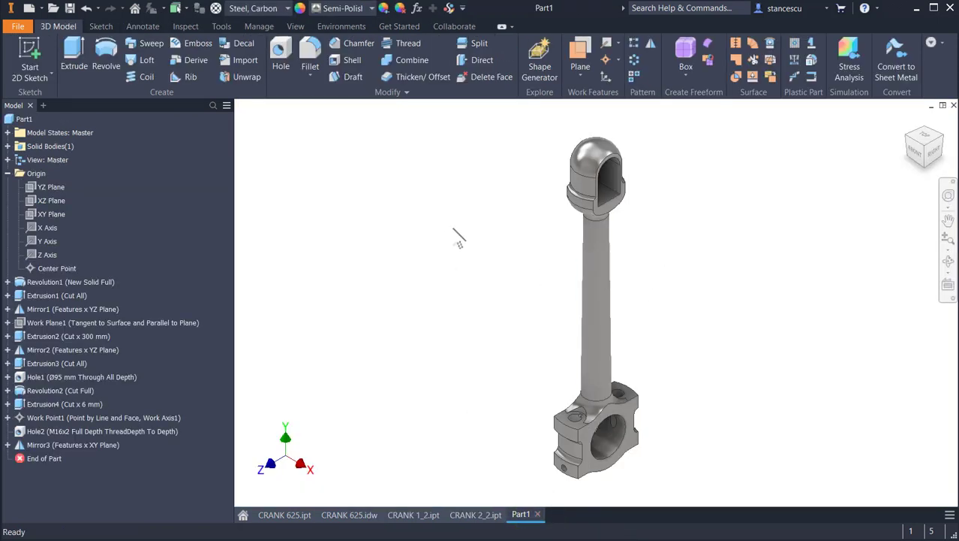
{"action": "middle_click_drag", "start_coordinate": [497, 241], "coordinate": [488, 334]}
{"action": "scroll", "coordinate": [527, 346], "scroll_direction": "up", "scroll_amount": 3}
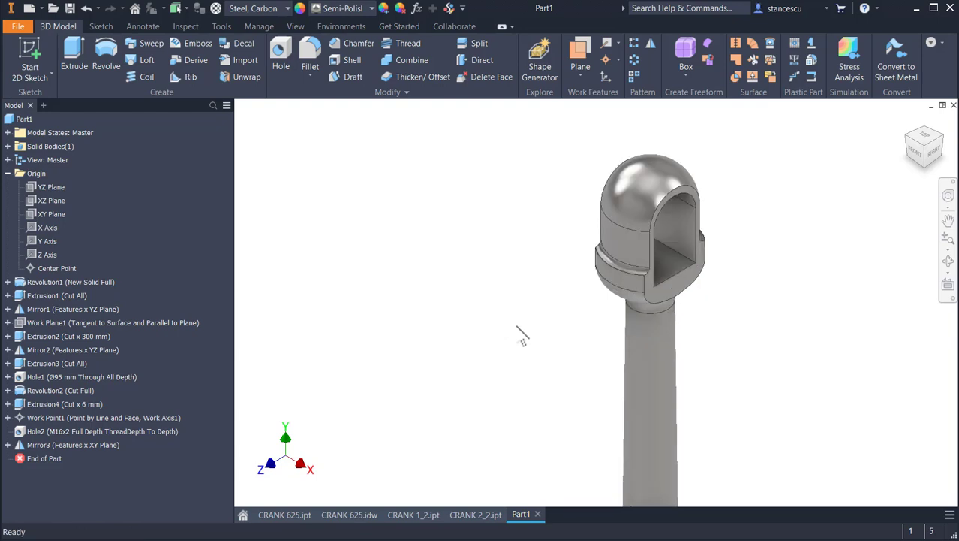
{"action": "middle_click_drag", "start_coordinate": [516, 326], "coordinate": [375, 248], "text": "shift"}
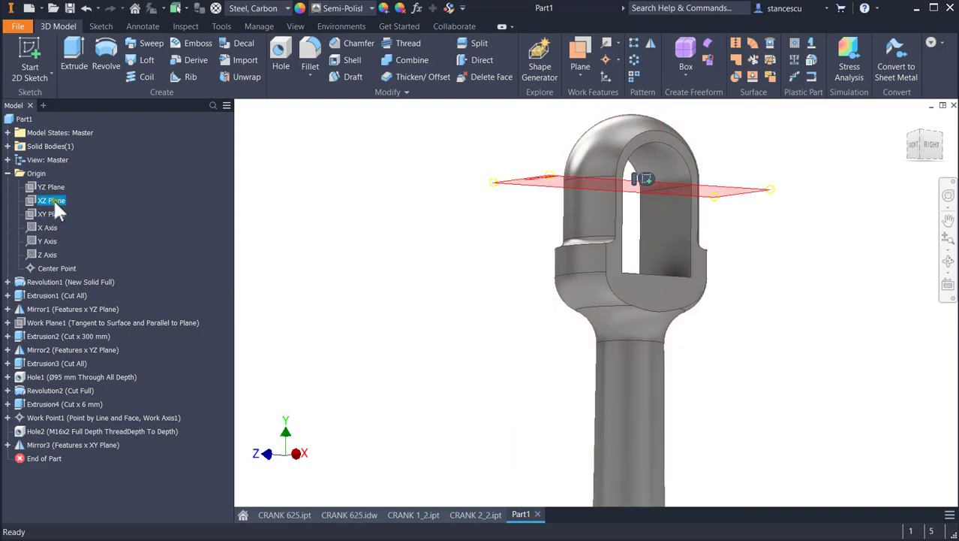
{"action": "left_click", "coordinate": [56, 203]}
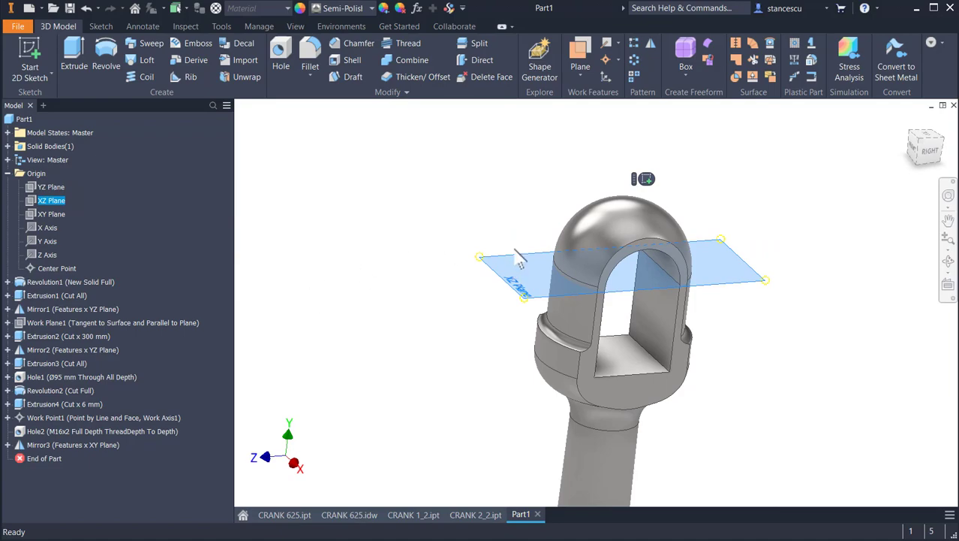
{"action": "left_click", "coordinate": [644, 179]}
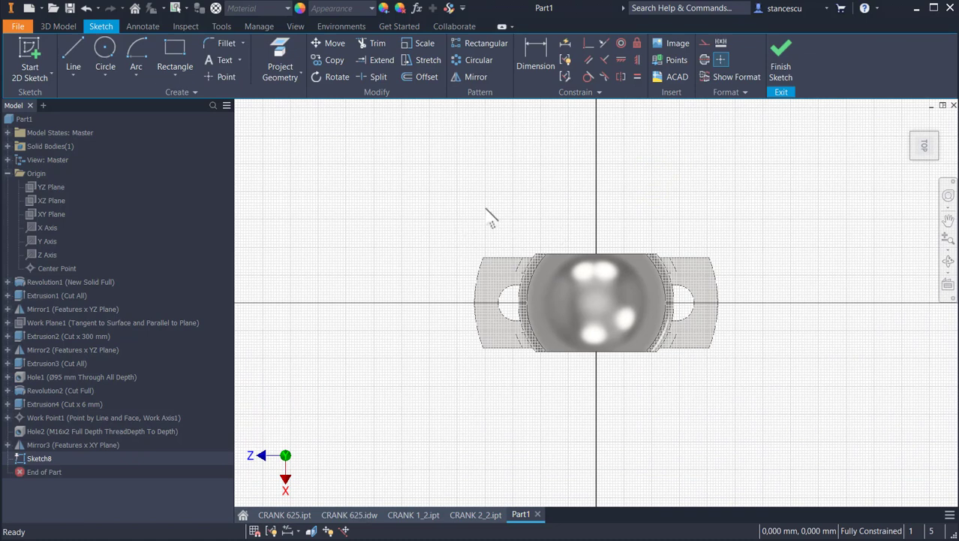
{"action": "key", "text": "F7"}
{"action": "scroll", "coordinate": [555, 338], "scroll_direction": "up", "scroll_amount": 2}
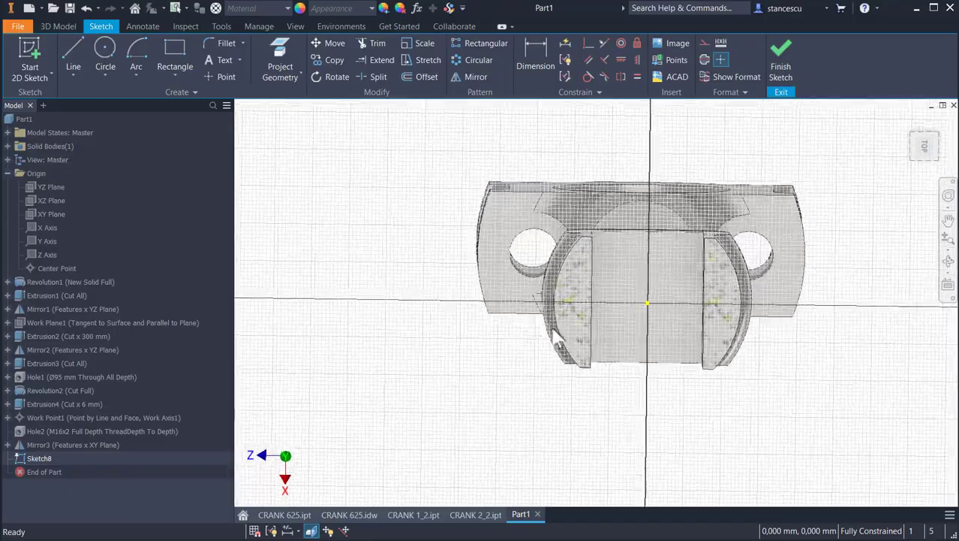
{"action": "scroll", "coordinate": [574, 314], "scroll_direction": "up", "scroll_amount": 3}
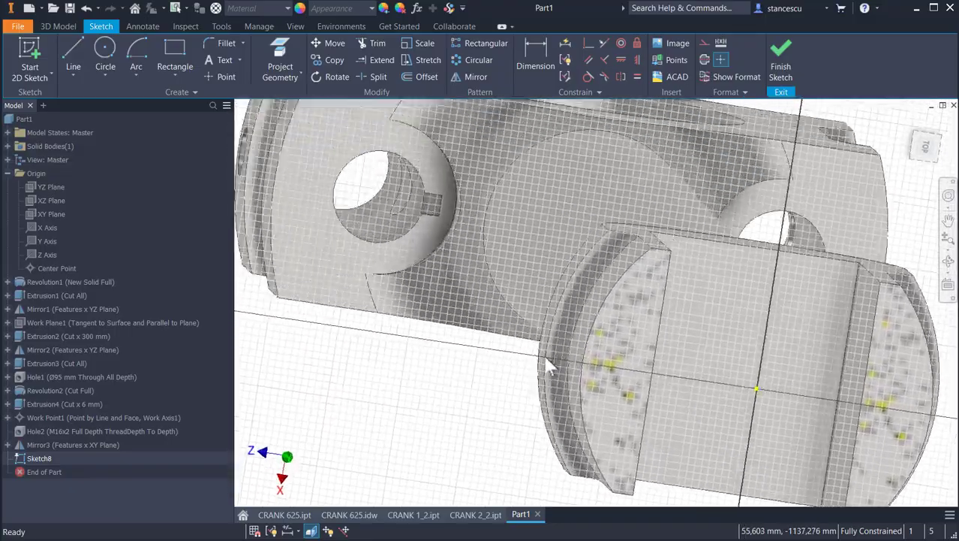
{"action": "mouse_move", "coordinate": [546, 358]}
{"action": "middle_mouse_down", "text": "shift"}
{"action": "mouse_move", "coordinate": [531, 376]}
{"action": "mouse_move", "coordinate": [580, 348]}
{"action": "mouse_move", "coordinate": [565, 332]}
{"action": "mouse_move", "coordinate": [574, 340]}
{"action": "middle_mouse_up", "text": "shift"}
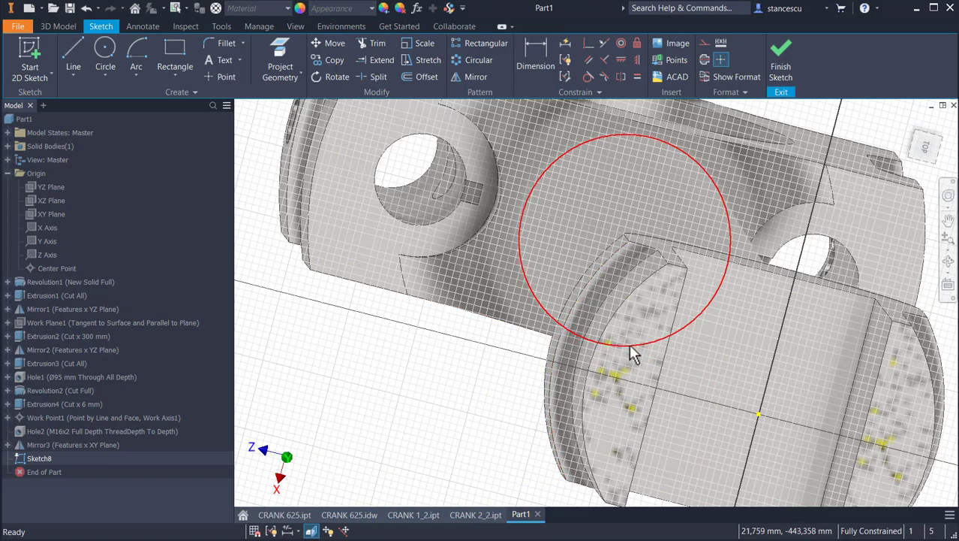
Project the small end's curved outer edge on the +Z side into the sketch.
{"action": "mouse_move", "coordinate": [633, 354]}
{"action": "middle_mouse_down", "text": "shift"}
{"action": "mouse_move", "coordinate": [475, 347]}
{"action": "mouse_move", "coordinate": [507, 218]}
{"action": "mouse_move", "coordinate": [500, 212]}
{"action": "mouse_move", "coordinate": [520, 173]}
{"action": "mouse_move", "coordinate": [503, 174]}
{"action": "middle_mouse_up", "text": "shift"}
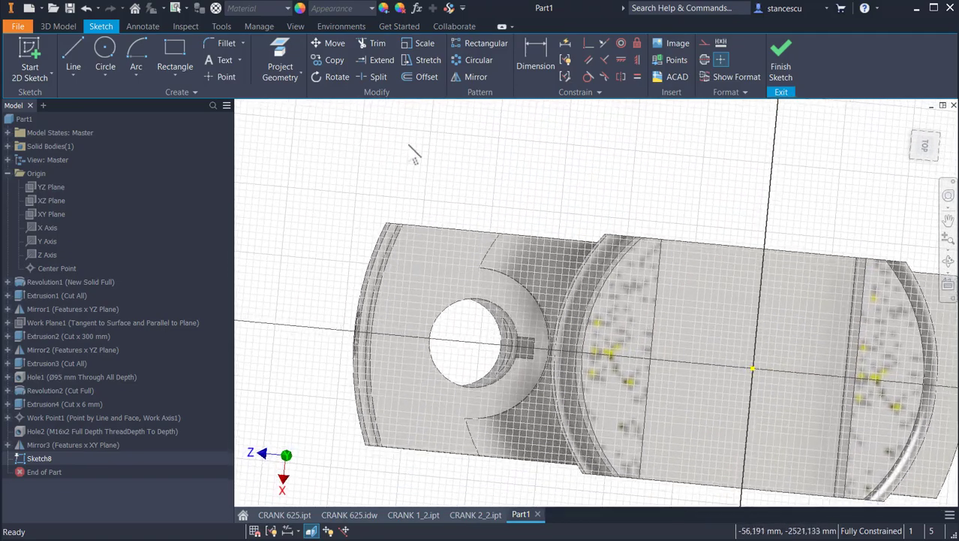
{"action": "middle_click_drag", "start_coordinate": [411, 148], "coordinate": [281, 114], "text": "shift"}
{"action": "left_click", "coordinate": [279, 69]}
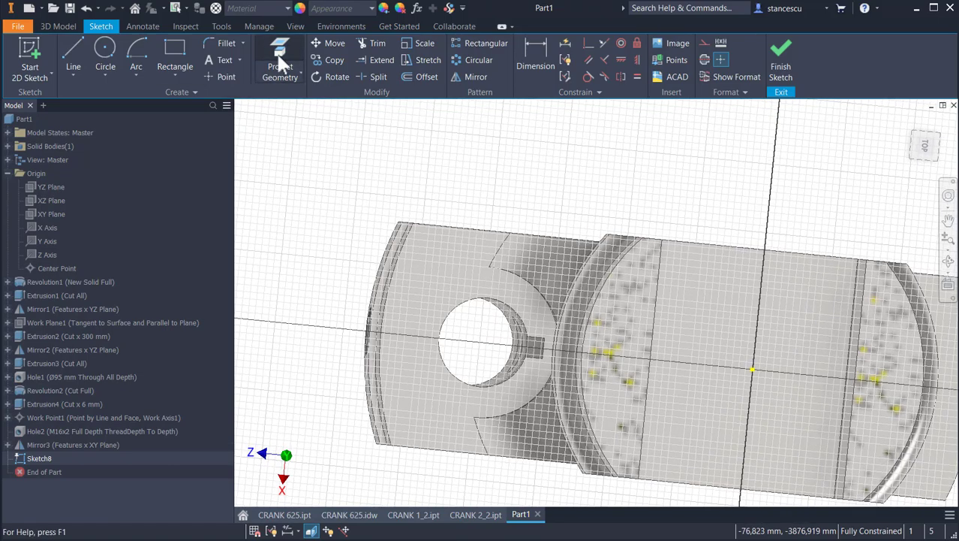
{"action": "mouse_move", "coordinate": [534, 268]}
{"action": "middle_mouse_down", "text": "shift"}
{"action": "mouse_move", "coordinate": [575, 283]}
{"action": "mouse_move", "coordinate": [581, 274]}
{"action": "middle_mouse_up", "text": "shift"}
{"action": "left_click", "coordinate": [580, 274]}
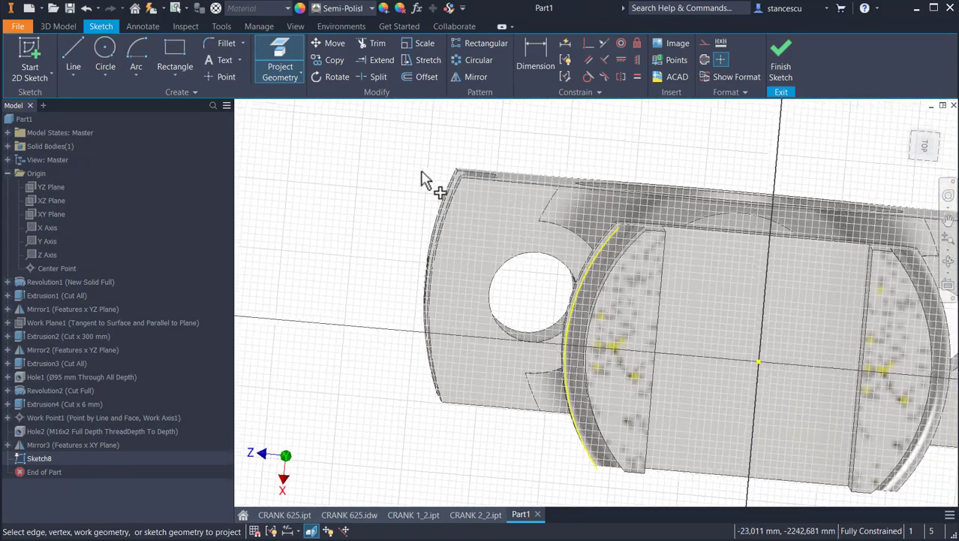
Sketch a narrow rectangle across the projected arc, extending past both of its ends, and view the sketch plane straight on.
{"action": "left_click", "coordinate": [176, 54]}
{"action": "left_click", "coordinate": [569, 167]}
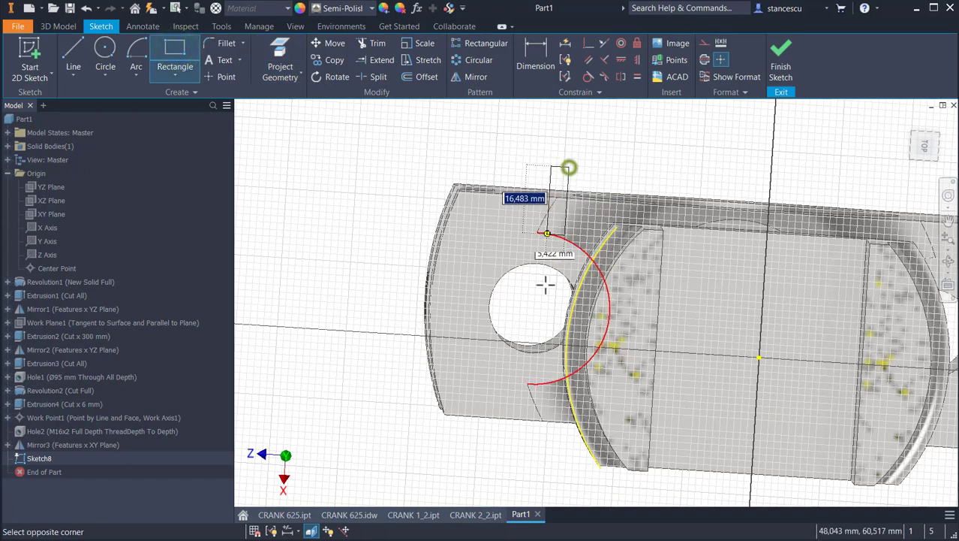
{"action": "left_click", "coordinate": [607, 480]}
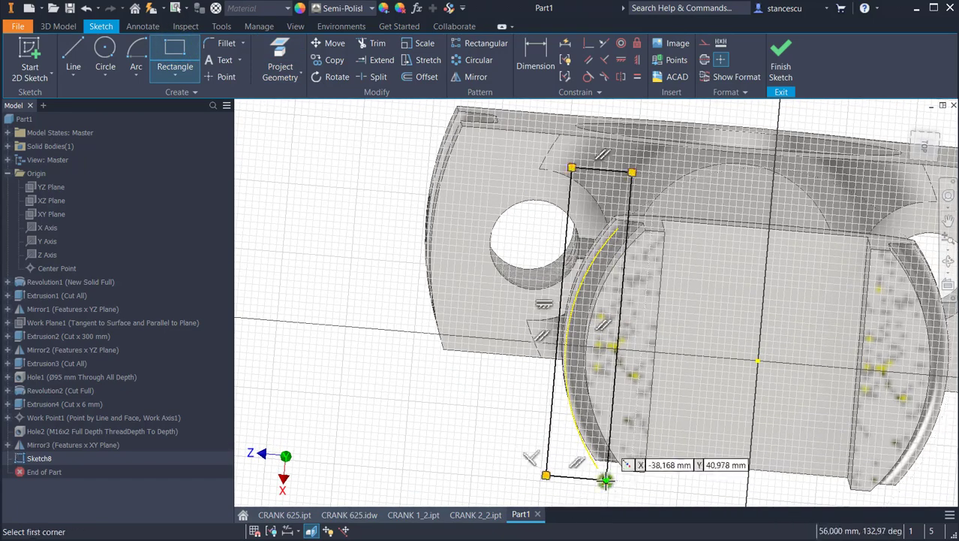
{"action": "left_click", "coordinate": [925, 147]}
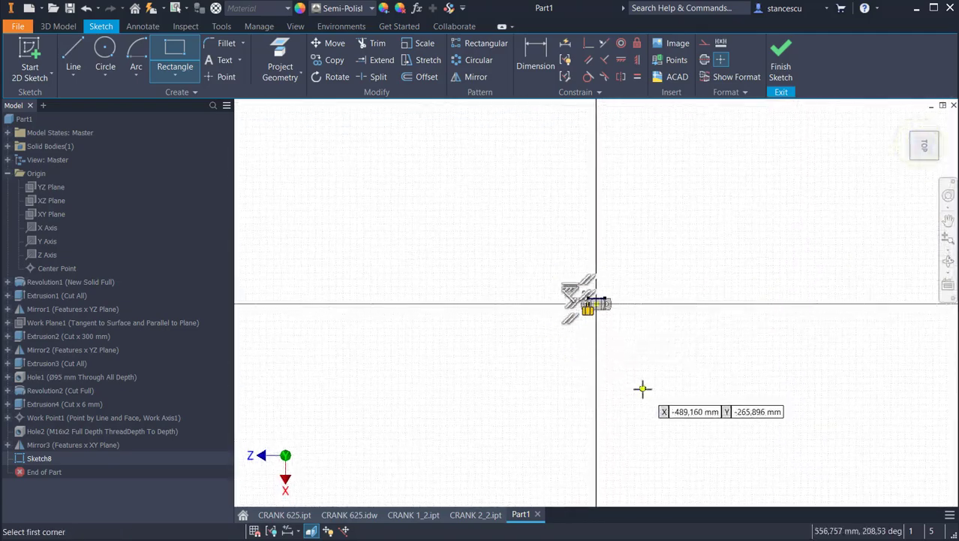
{"action": "key", "text": "Home"}
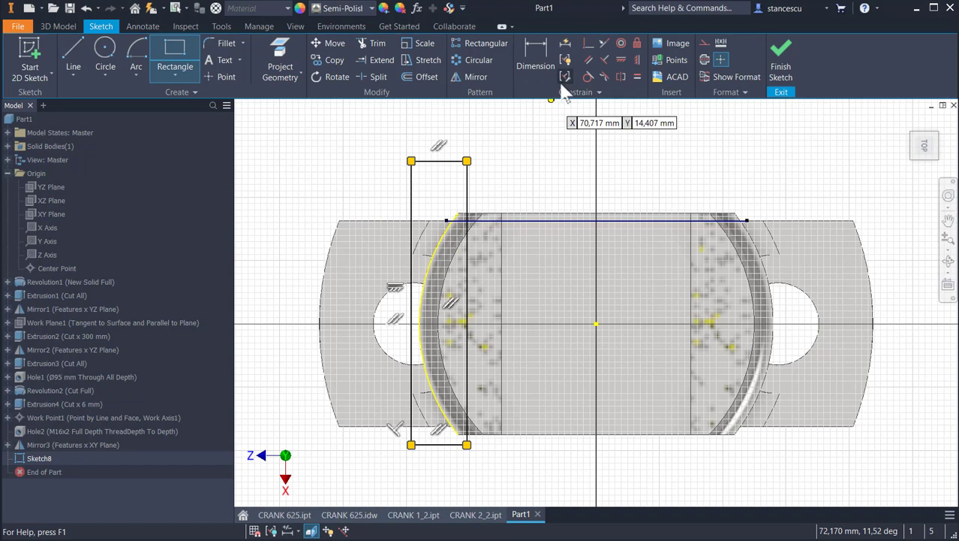
Make the rectangle's outer long side tangent to the projected arc and its two short sides coincident with the arc's endpoints.
{"action": "left_click", "coordinate": [590, 78]}
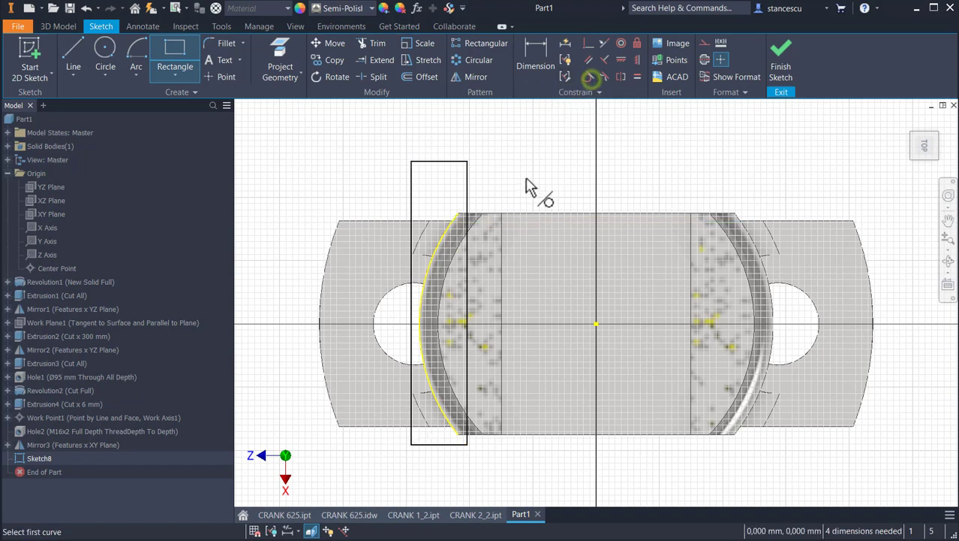
{"action": "left_click", "coordinate": [417, 273]}
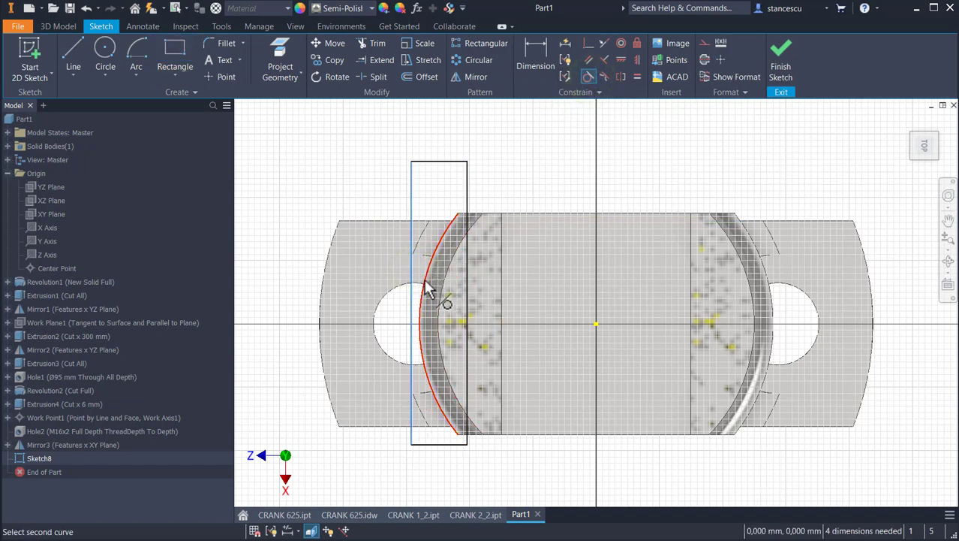
{"action": "left_click", "coordinate": [426, 289]}
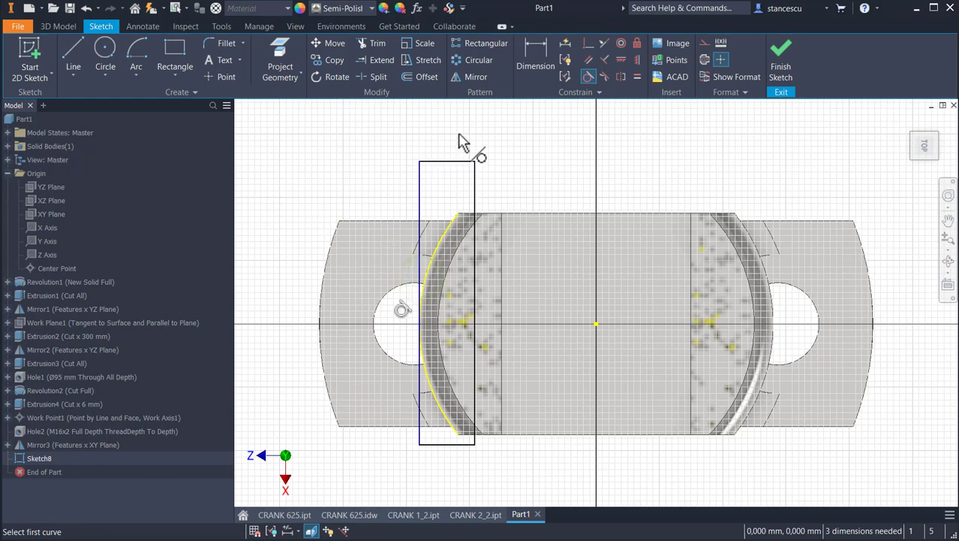
{"action": "left_click", "coordinate": [588, 45]}
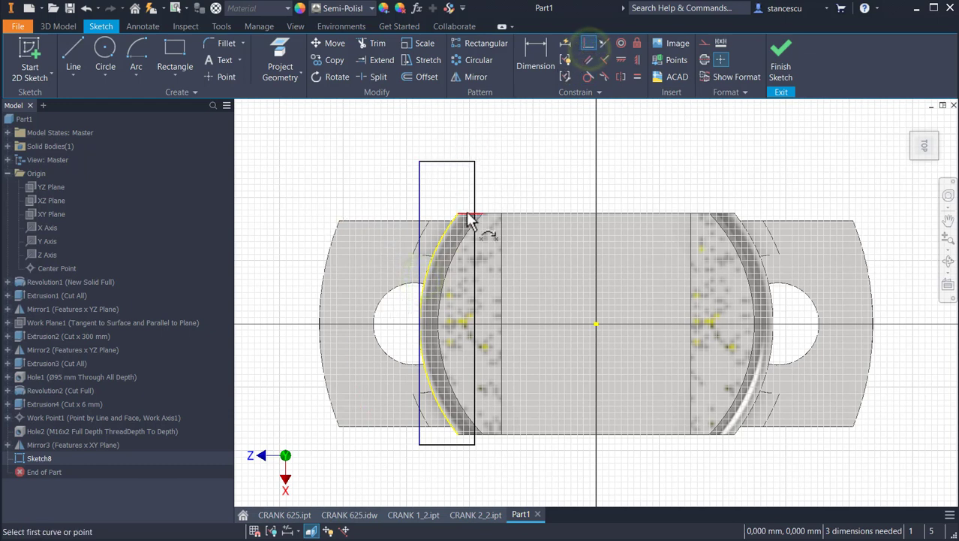
{"action": "left_click", "coordinate": [459, 160]}
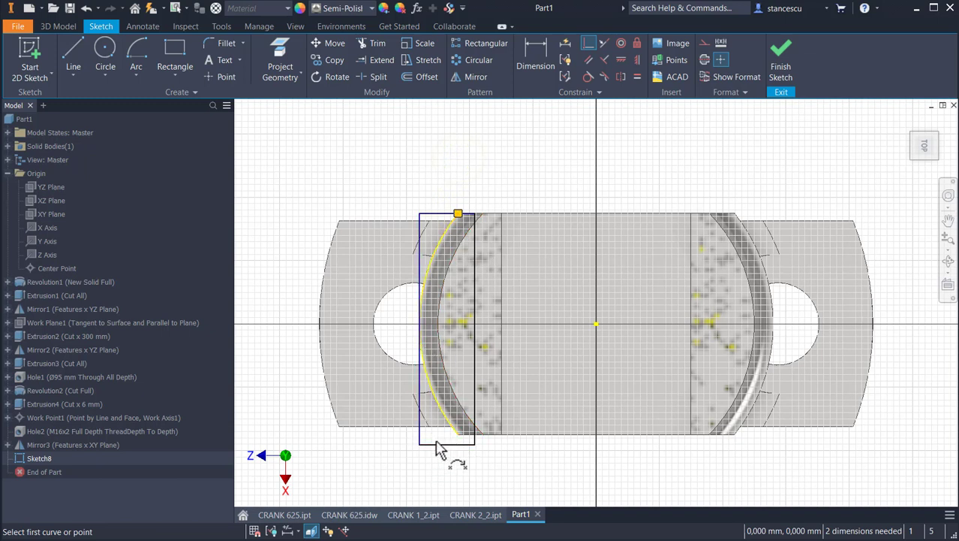
{"action": "left_click", "coordinate": [457, 435]}
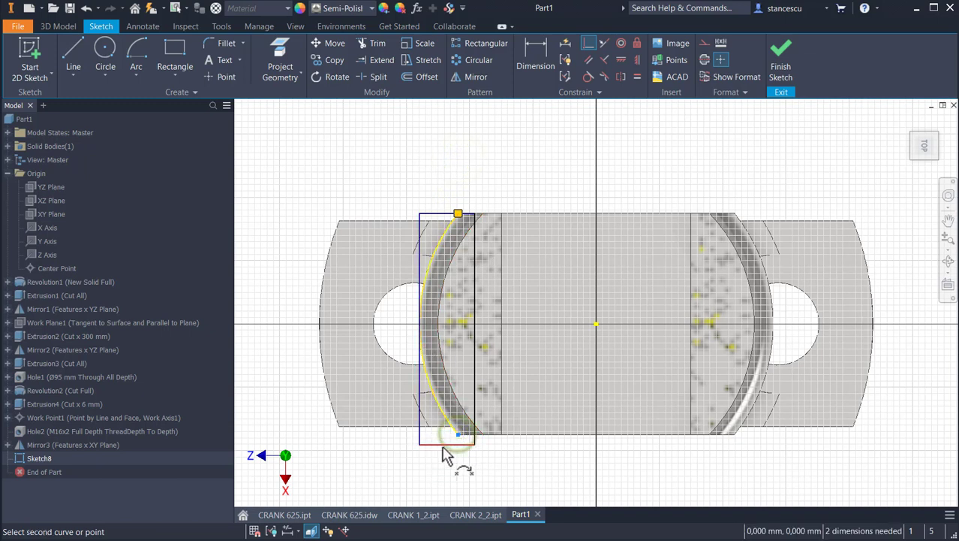
{"action": "left_click", "coordinate": [437, 443]}
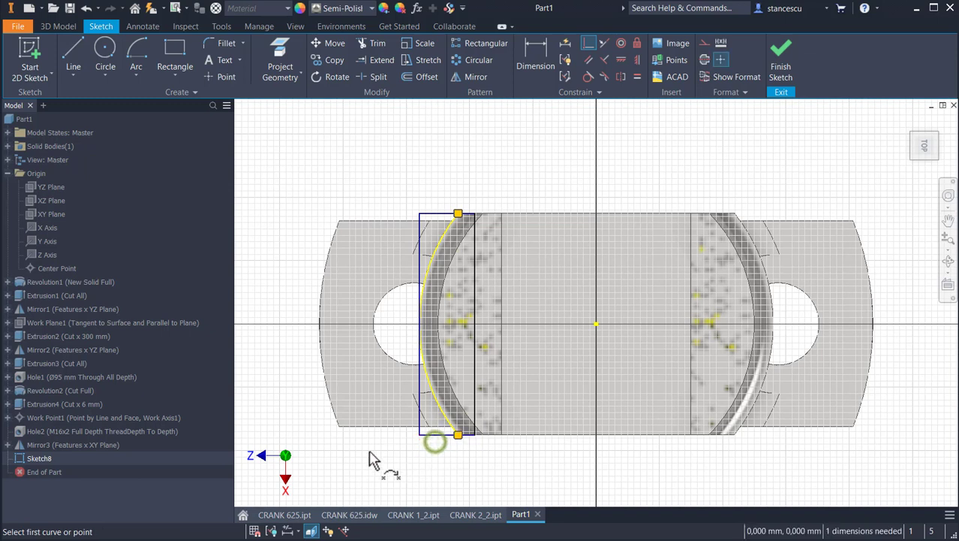
Dimension the rectangle's inner long side 110/2 mm from the center point and finish the sketch.
{"action": "left_click", "coordinate": [531, 47]}
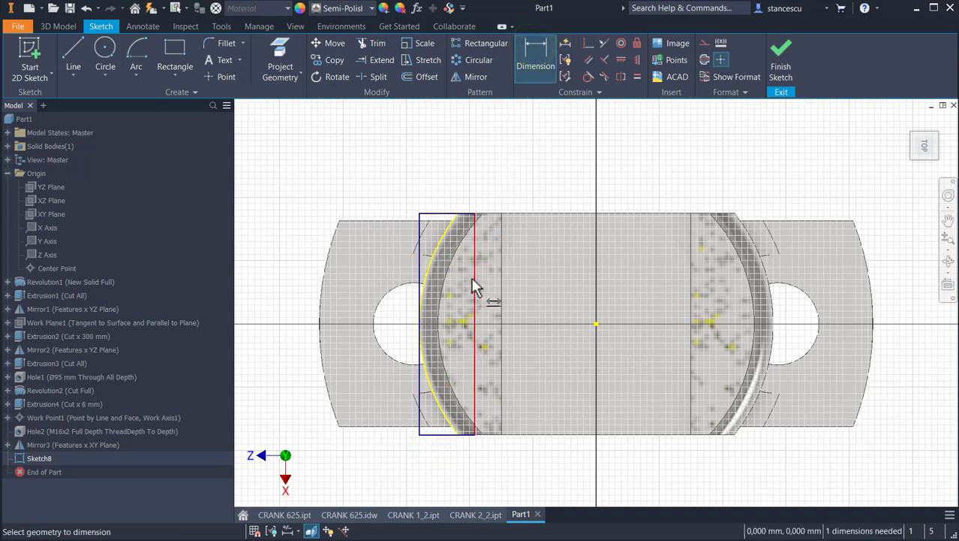
{"action": "left_click", "coordinate": [474, 286]}
{"action": "left_click", "coordinate": [597, 325]}
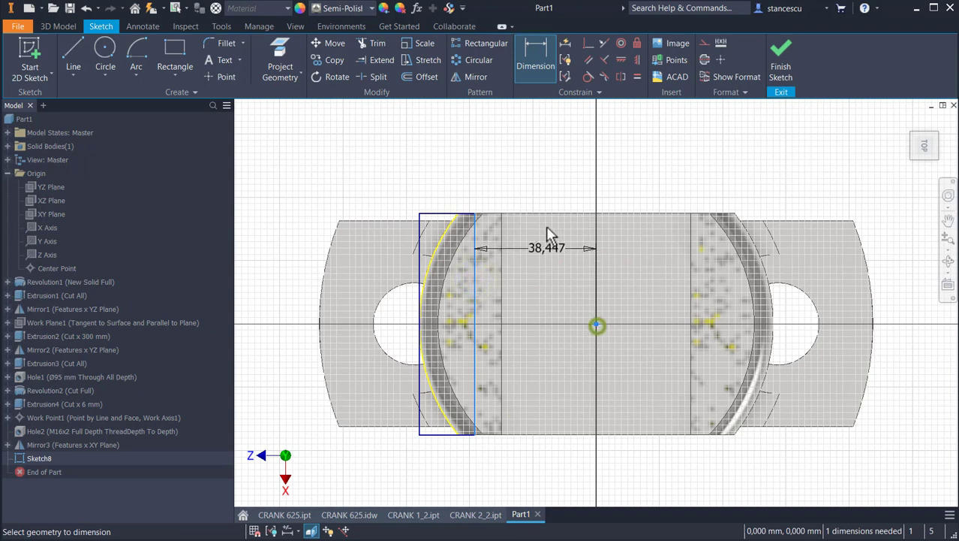
{"action": "left_click", "coordinate": [553, 168]}
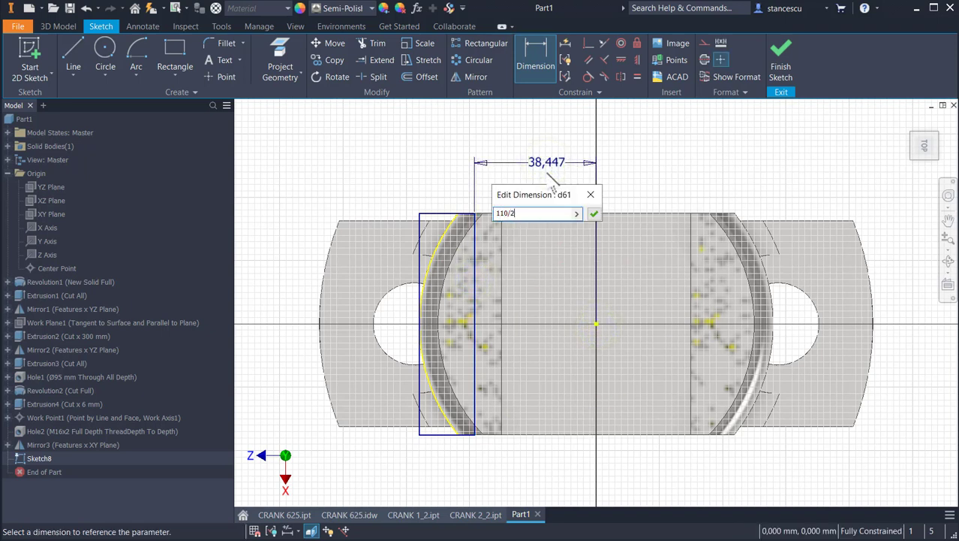
{"action": "key", "text": "Return"}
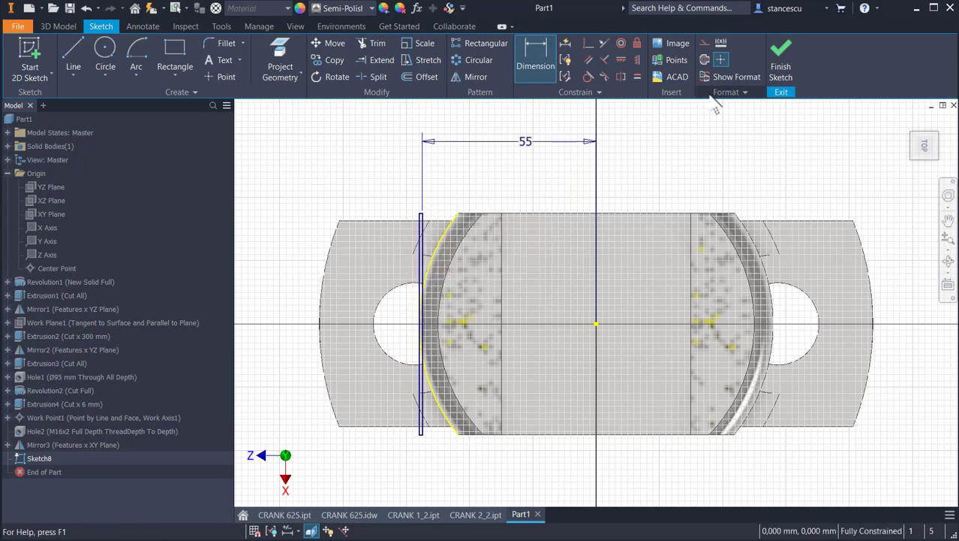
{"action": "left_click", "coordinate": [780, 59]}
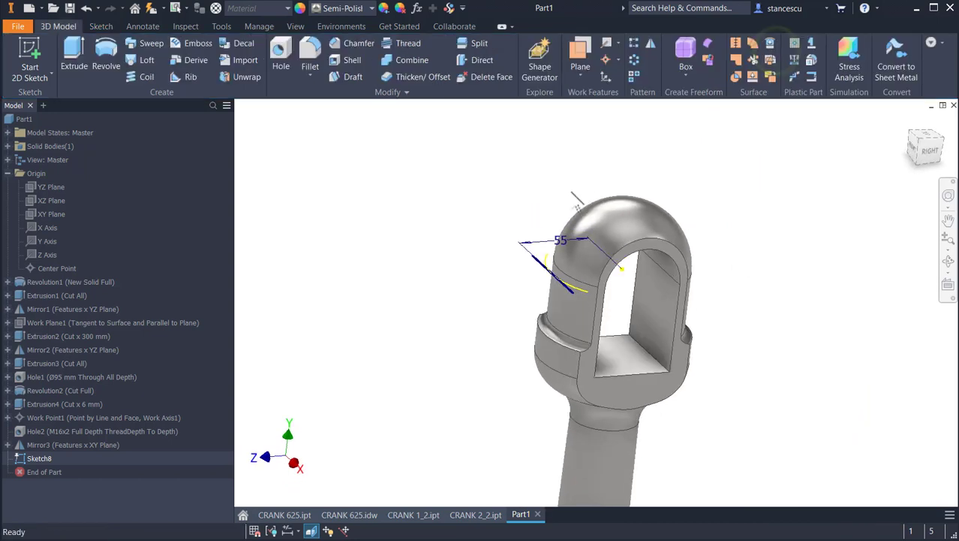
Extrude the narrow rectangle's three regions as a 200 mm cut down through the side of the small end's collar.
{"action": "left_click", "coordinate": [73, 60]}
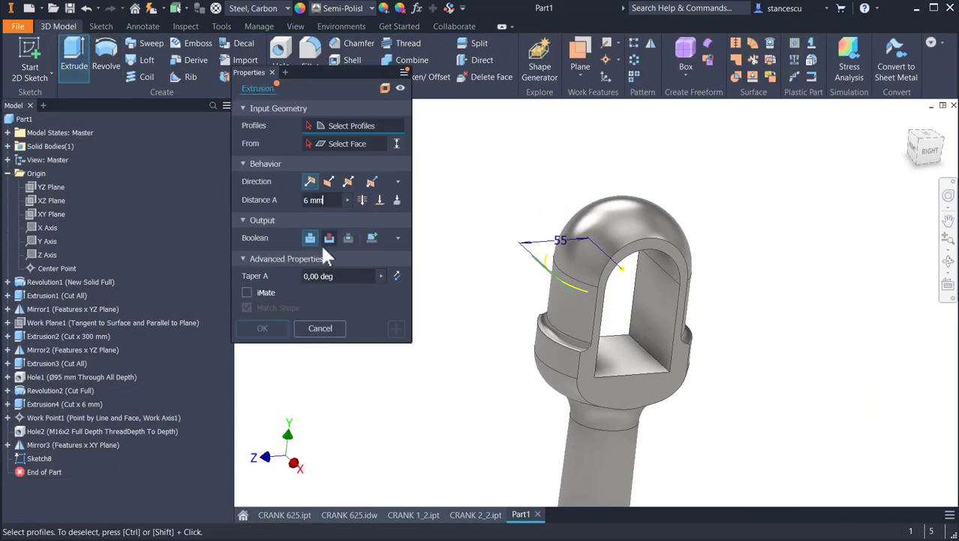
{"action": "left_click", "coordinate": [329, 237]}
{"action": "scroll", "coordinate": [540, 285], "scroll_direction": "down", "scroll_amount": 4}
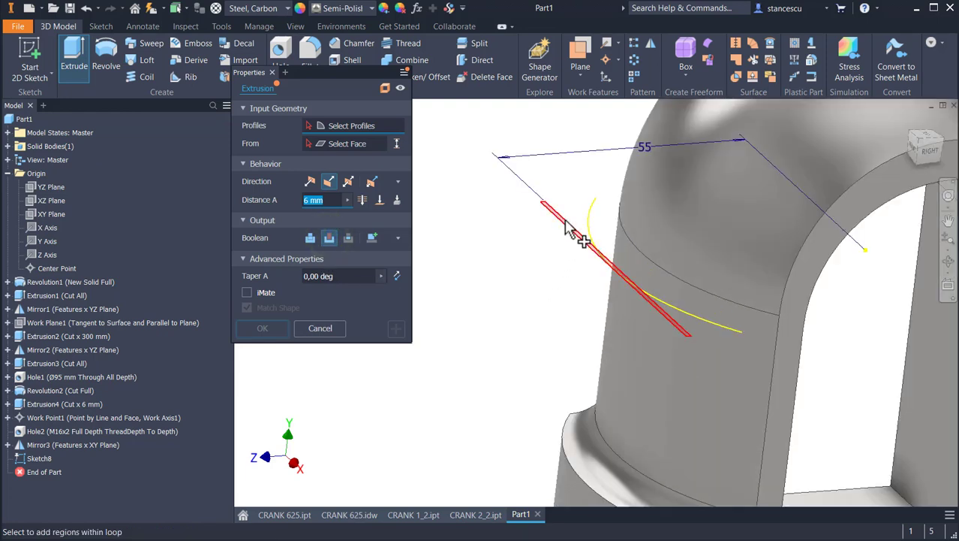
{"action": "left_click", "coordinate": [565, 223]}
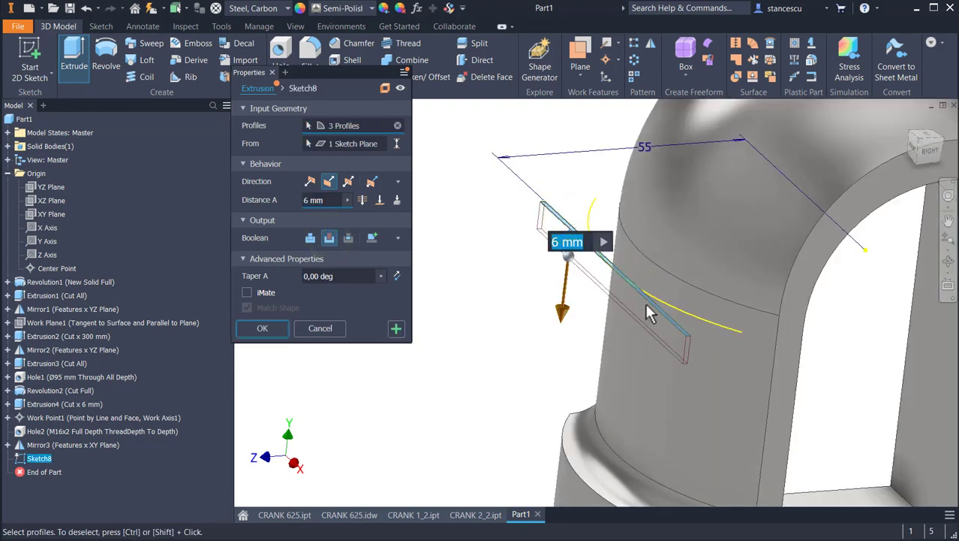
{"action": "scroll", "coordinate": [634, 293], "scroll_direction": "down", "scroll_amount": 5}
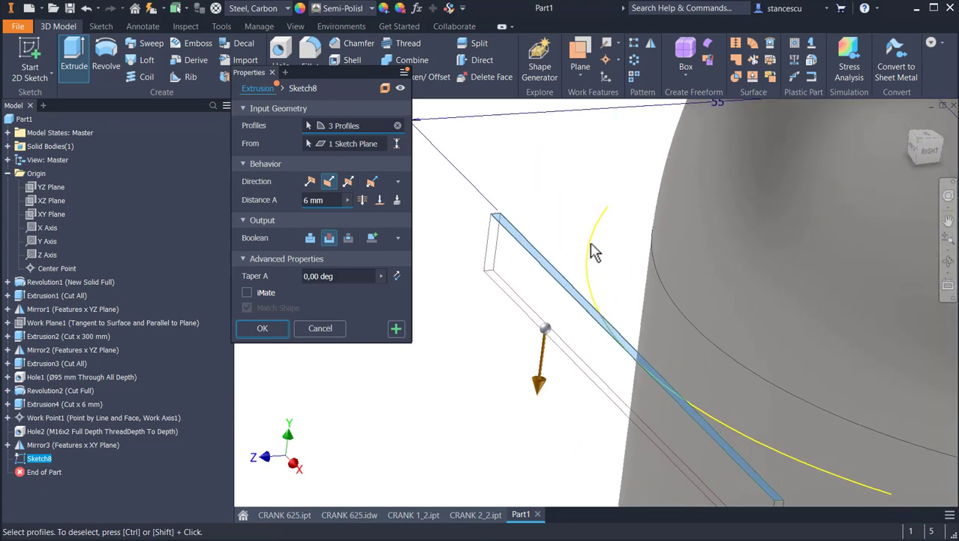
{"action": "middle_click_drag", "start_coordinate": [592, 245], "coordinate": [582, 383], "text": "shift"}
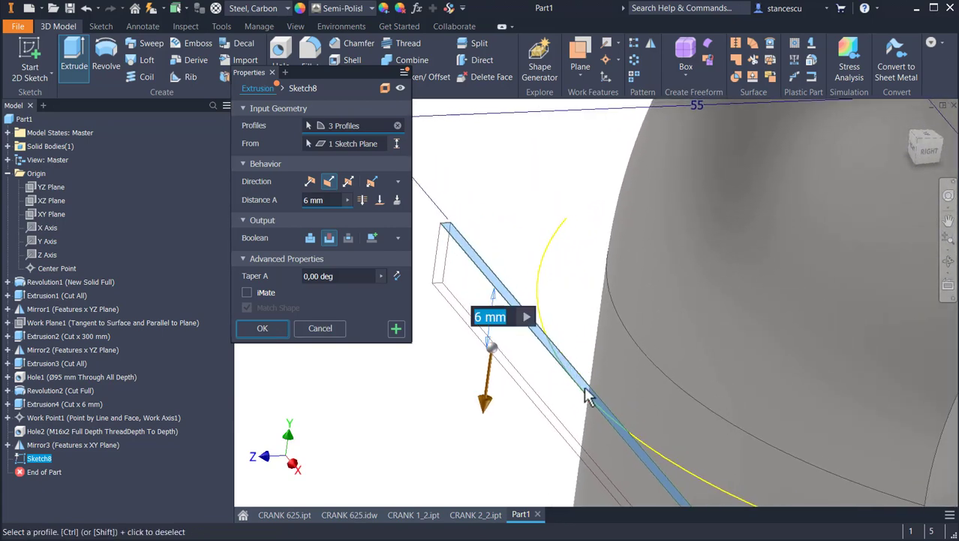
{"action": "scroll", "coordinate": [535, 435], "scroll_direction": "up", "scroll_amount": 3}
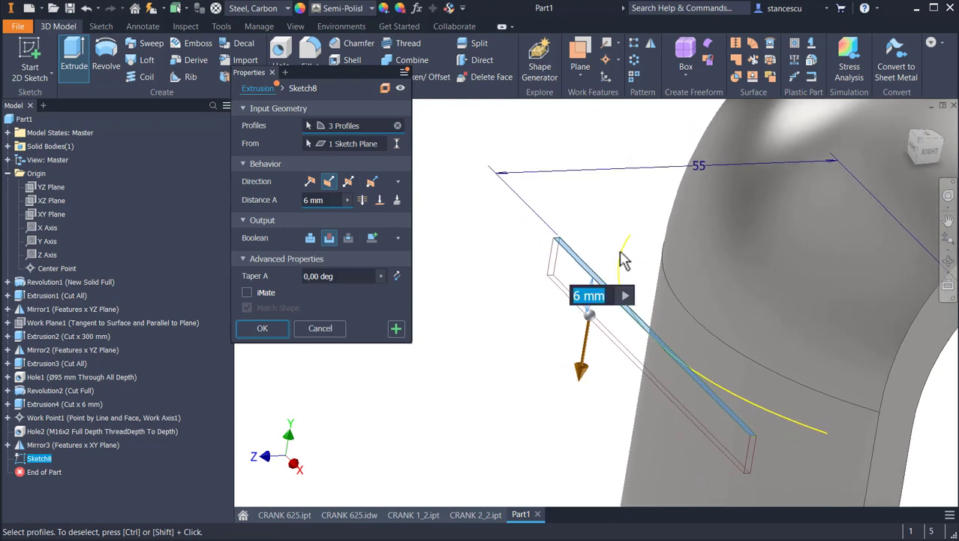
{"action": "middle_click_drag", "start_coordinate": [574, 417], "coordinate": [565, 299], "text": "shift"}
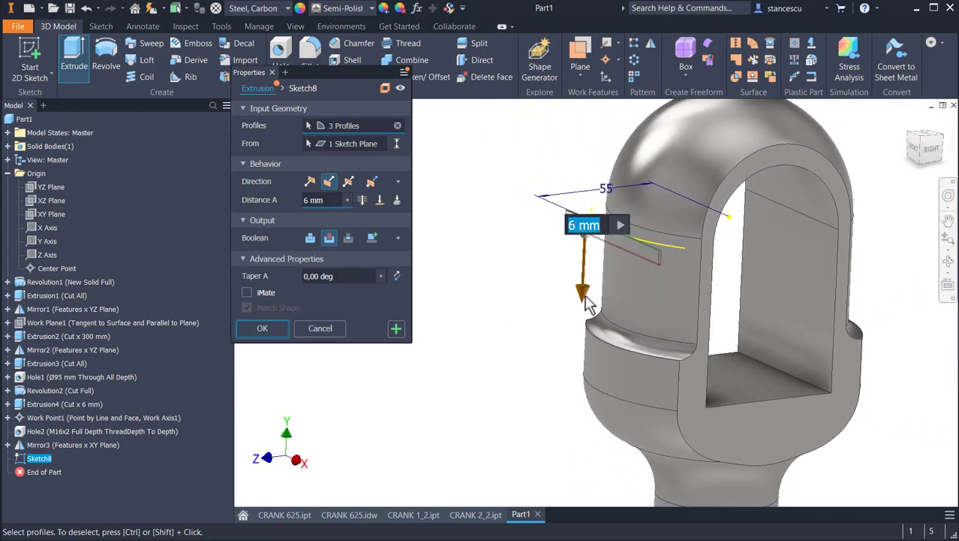
{"action": "left_click_drag", "start_coordinate": [584, 294], "coordinate": [582, 511]}
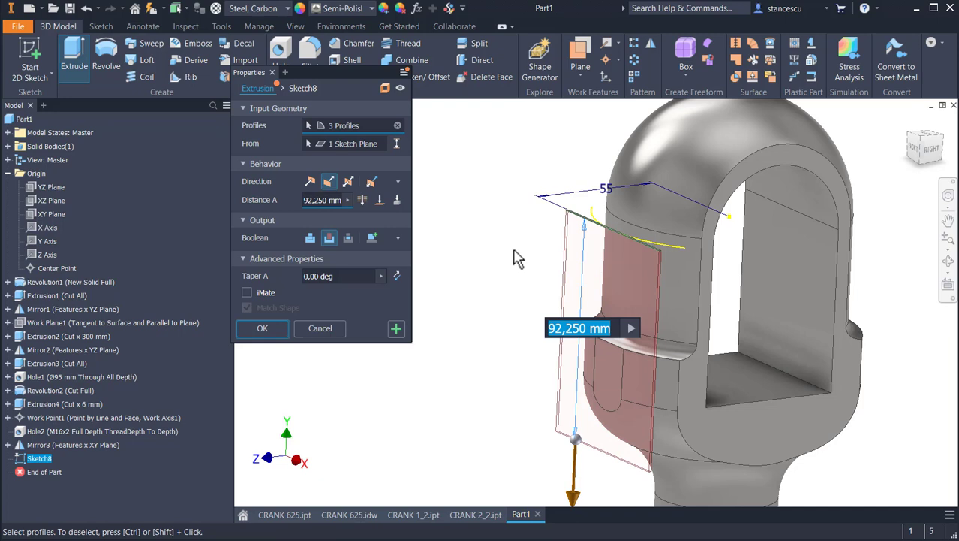
{"action": "type", "text": "200"}
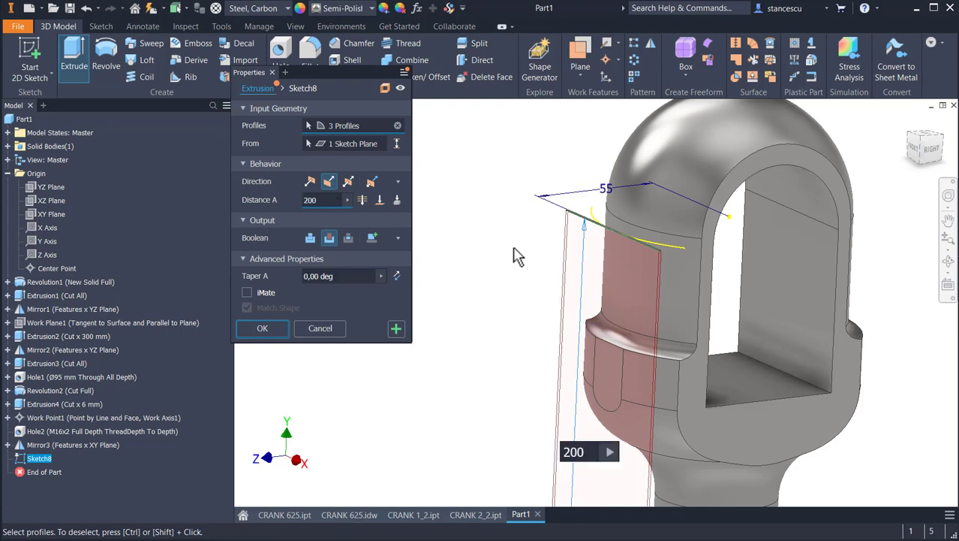
{"action": "left_click", "coordinate": [280, 327]}
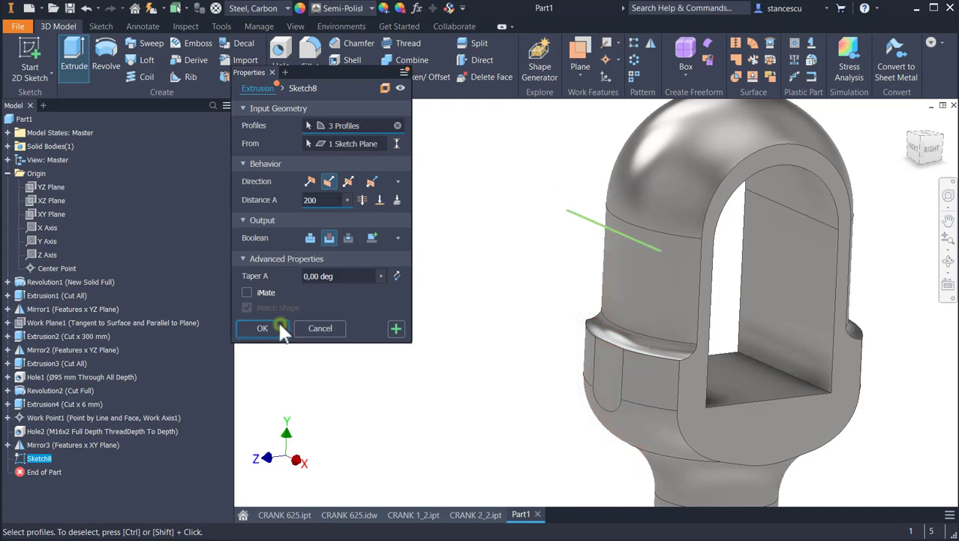
Mirror the 200 mm flat cut about the XY plane to the opposite side of the small end.
{"action": "scroll", "coordinate": [560, 206], "scroll_direction": "down", "scroll_amount": 3}
{"action": "left_click", "coordinate": [646, 43]}
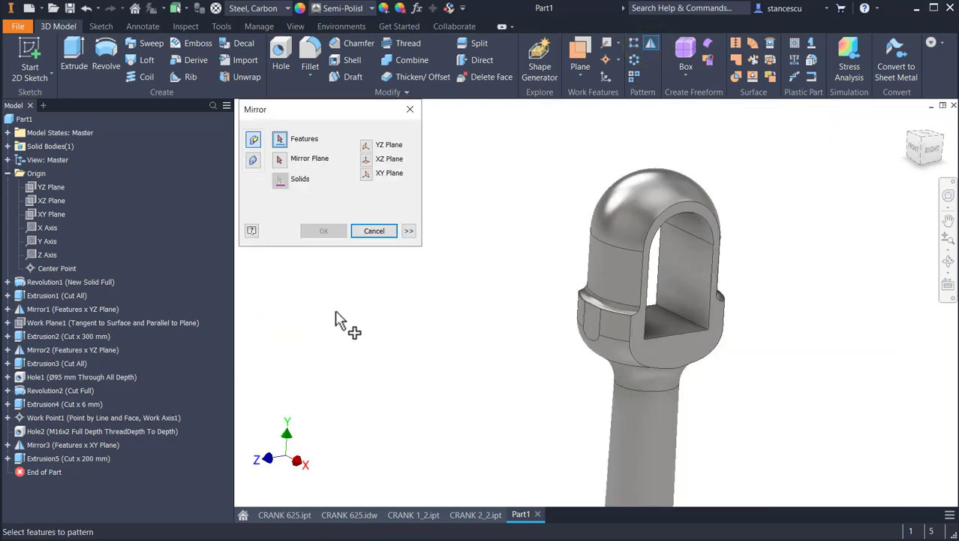
{"action": "left_click", "coordinate": [34, 460]}
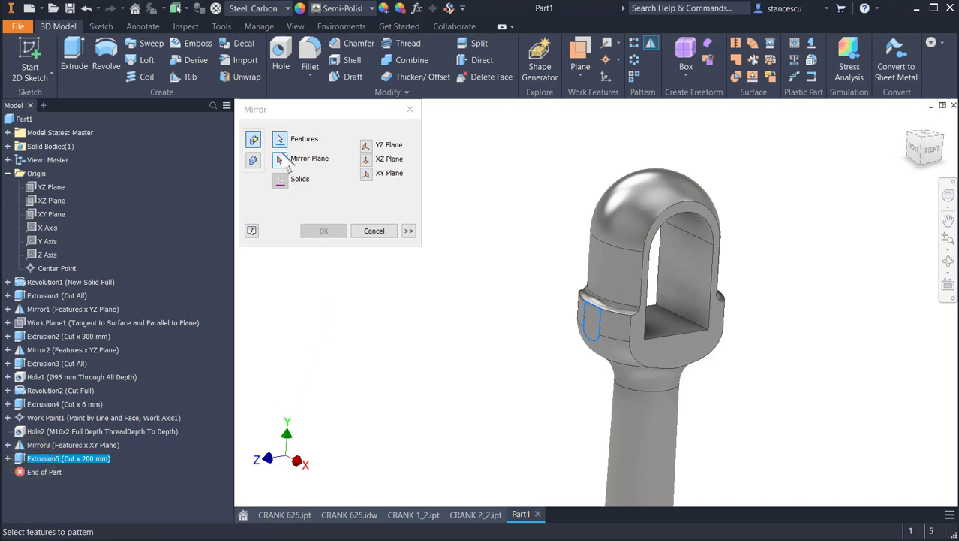
{"action": "left_click", "coordinate": [282, 158]}
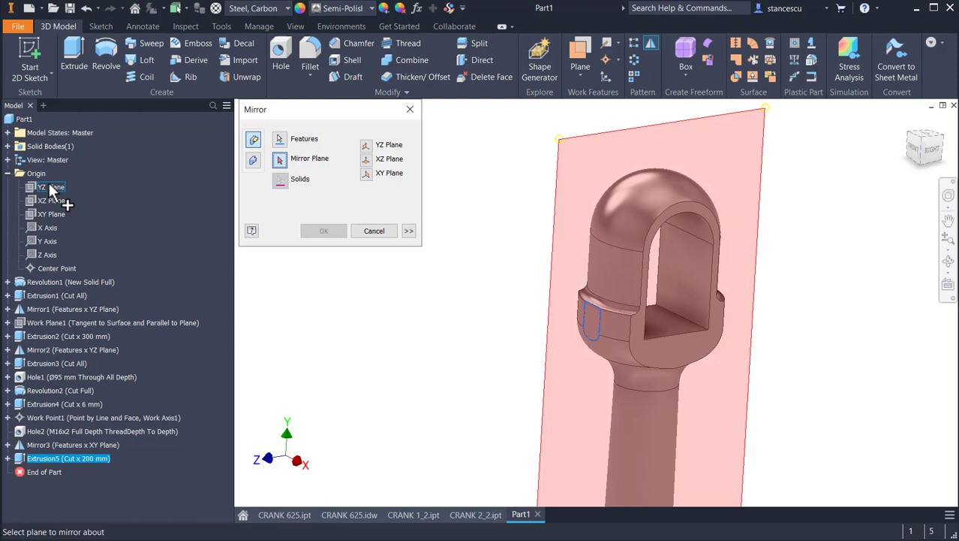
{"action": "left_click", "coordinate": [51, 214]}
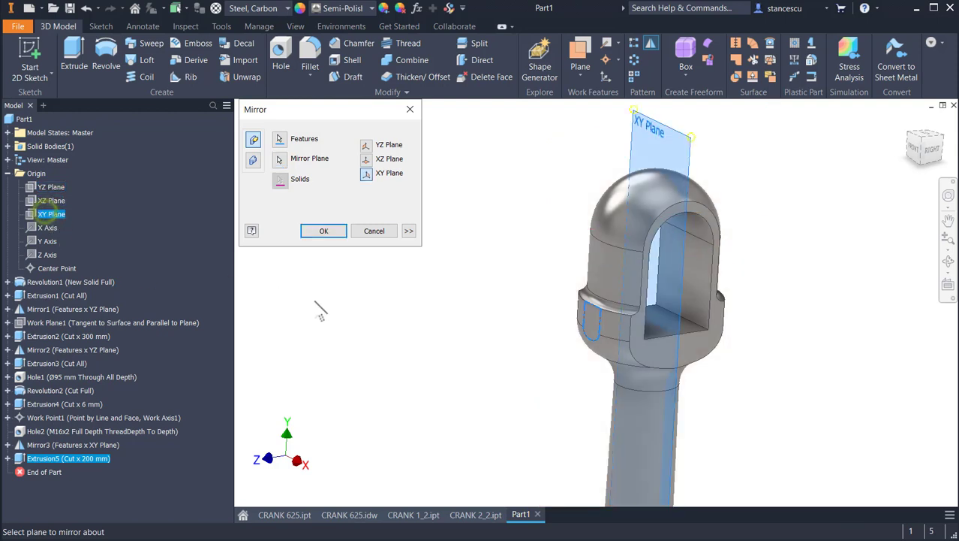
{"action": "middle_click_drag", "start_coordinate": [654, 337], "coordinate": [632, 313], "text": "shift"}
{"action": "left_click", "coordinate": [324, 231]}
Start a new sketch on the mirrored flat face of the small end's collar.
{"action": "middle_click_drag", "start_coordinate": [795, 269], "coordinate": [722, 296], "text": "shift"}
{"action": "left_click", "coordinate": [712, 298]}
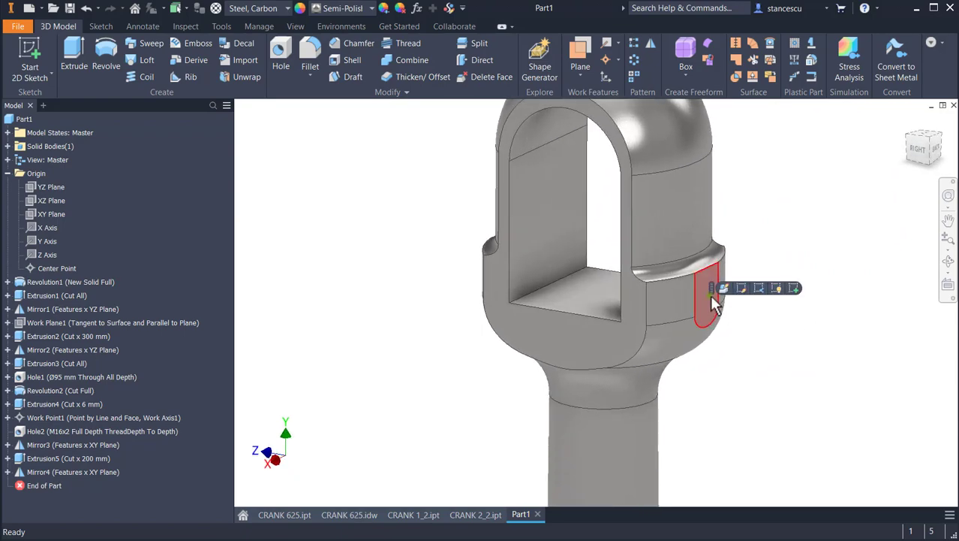
{"action": "left_click", "coordinate": [795, 290]}
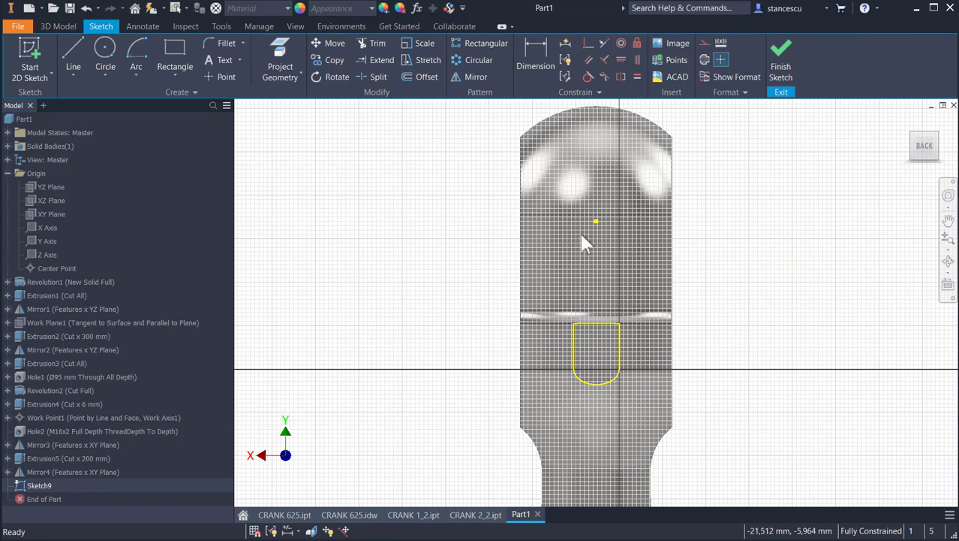
Place a sketch point inside the rounded pocket outline and constrain it vertically to the projected center point above.
{"action": "left_click", "coordinate": [220, 77]}
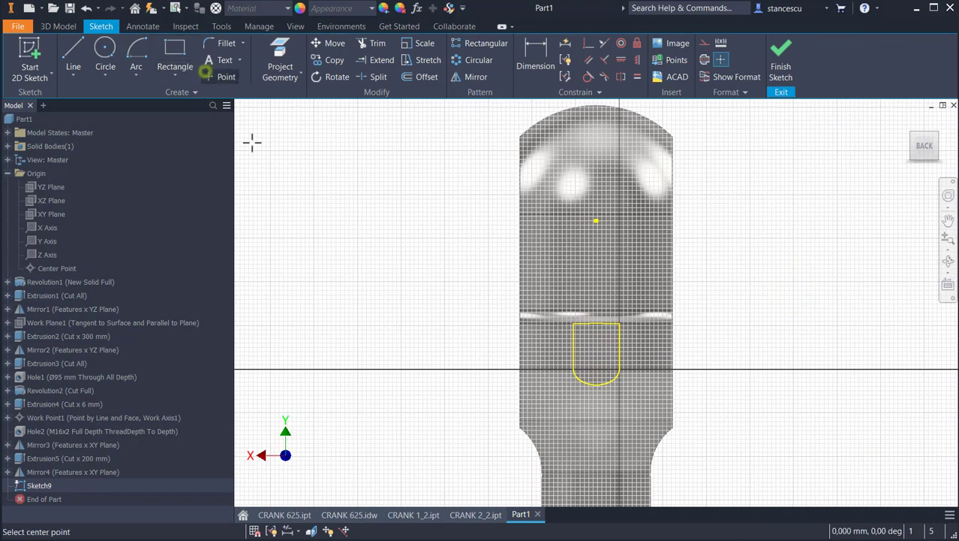
{"action": "left_click", "coordinate": [605, 337]}
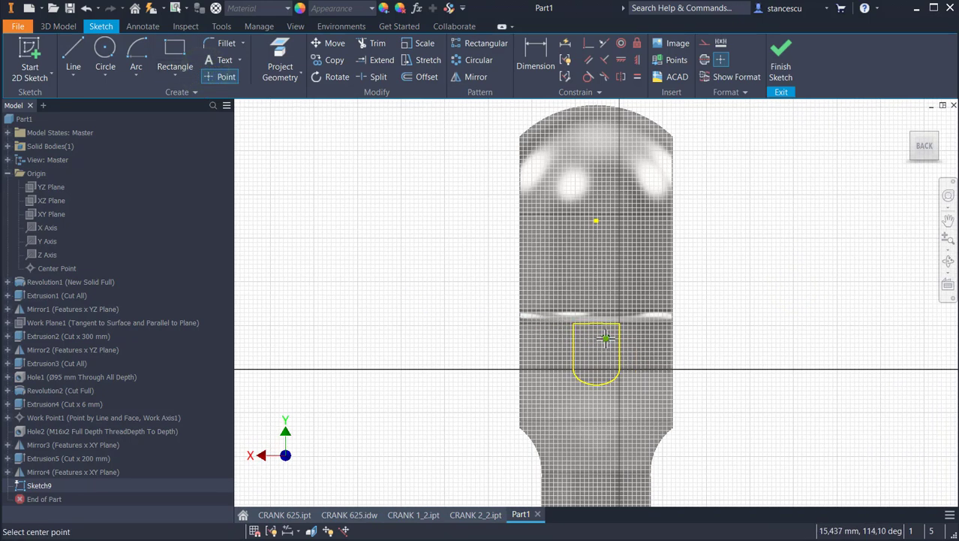
{"action": "left_click", "coordinate": [638, 60]}
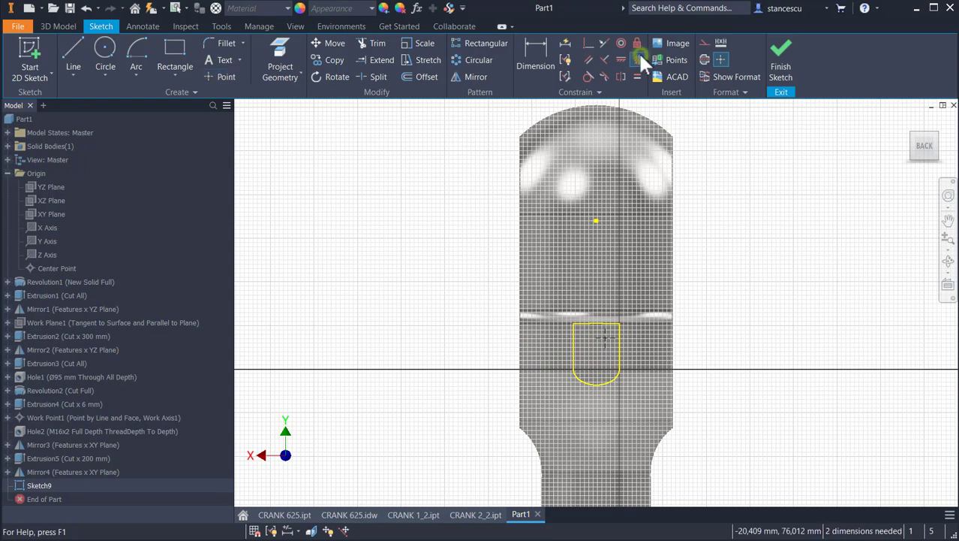
{"action": "left_click", "coordinate": [595, 219]}
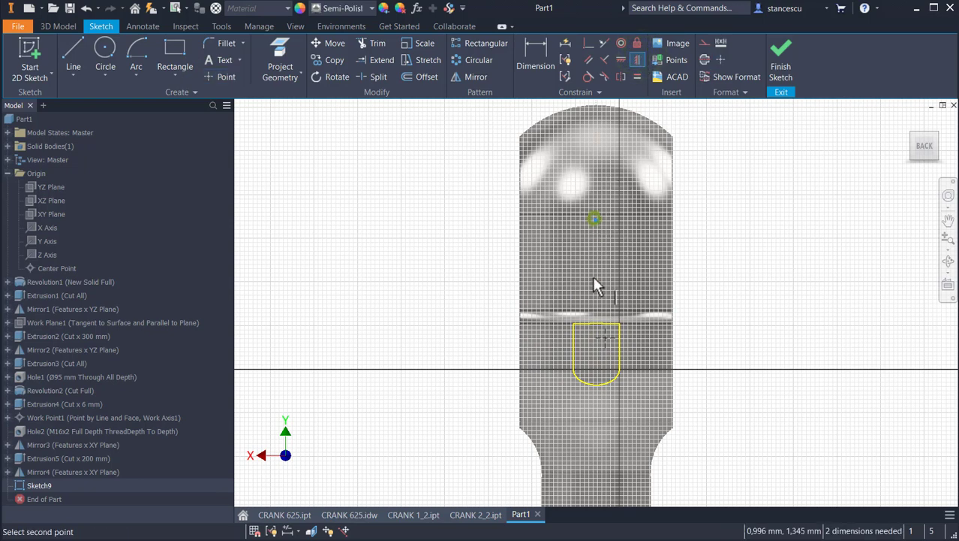
{"action": "left_click", "coordinate": [608, 340]}
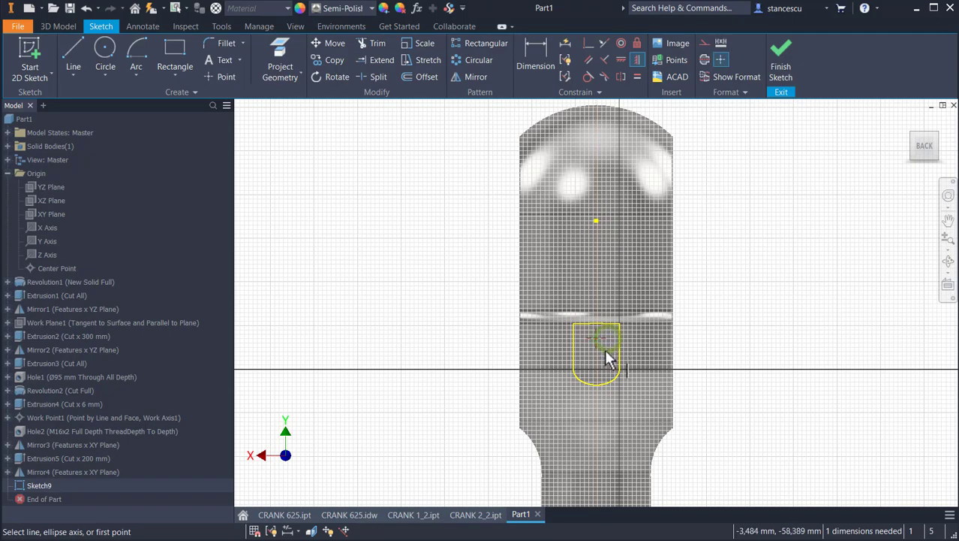
Project the bottom edge of the small end's through slot into the sketch.
{"action": "key", "text": "F5"}
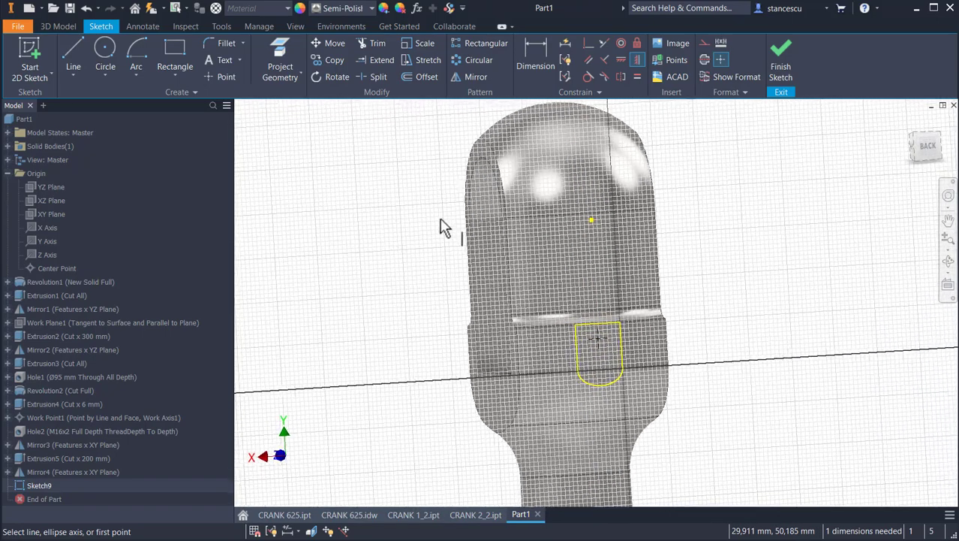
{"action": "left_click", "coordinate": [290, 47]}
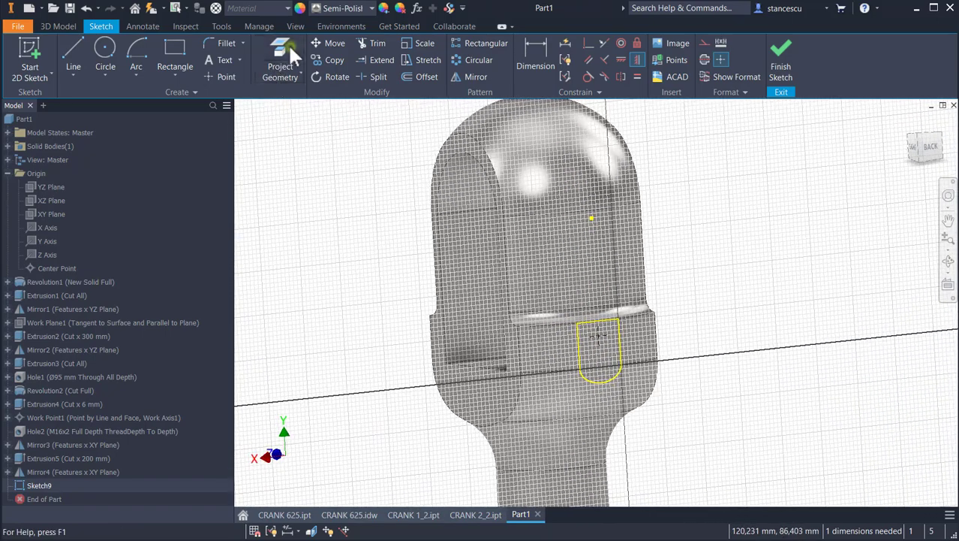
{"action": "left_click", "coordinate": [464, 347]}
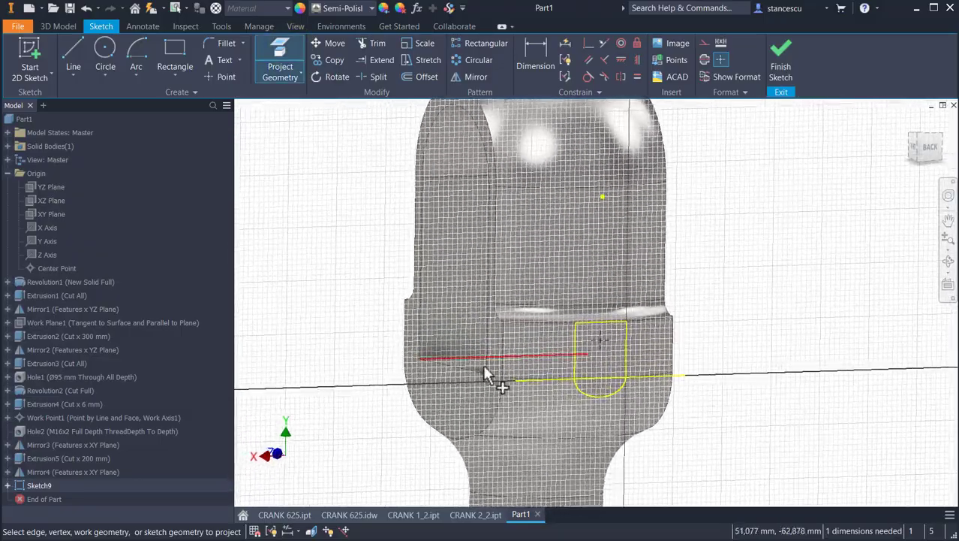
{"action": "scroll", "coordinate": [675, 411], "scroll_direction": "up", "scroll_amount": 3}
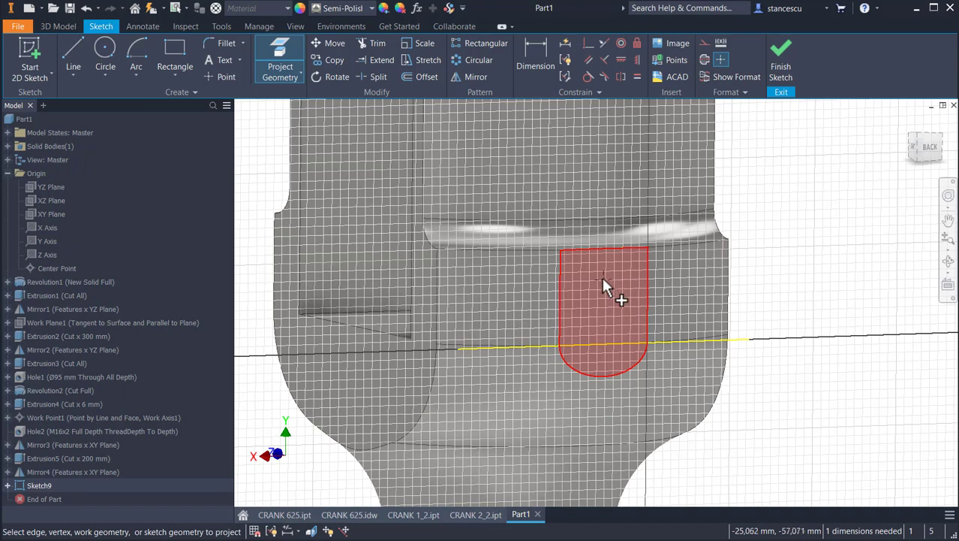
{"action": "left_click", "coordinate": [602, 277]}
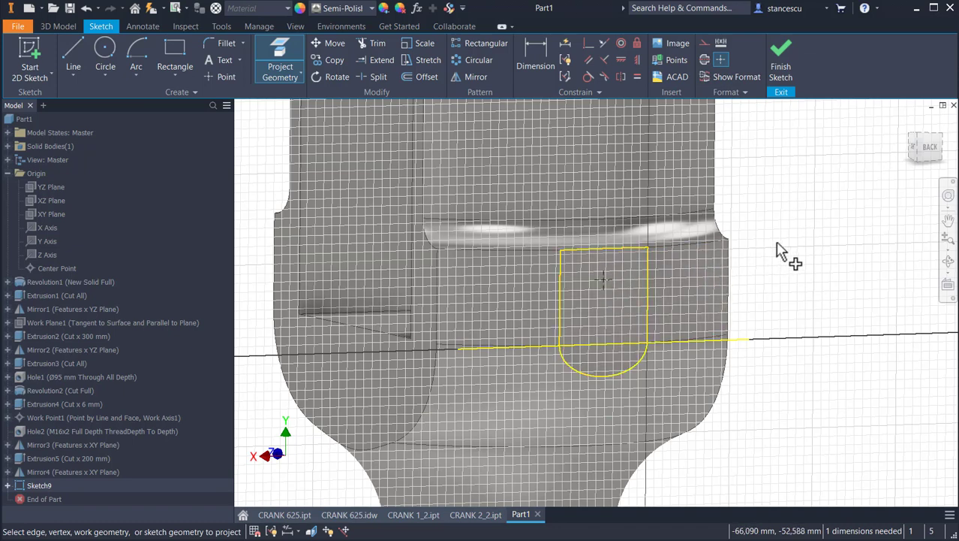
Dimension the sketch point 15 mm above the projected slot edge and finish the sketch.
{"action": "left_click", "coordinate": [536, 61]}
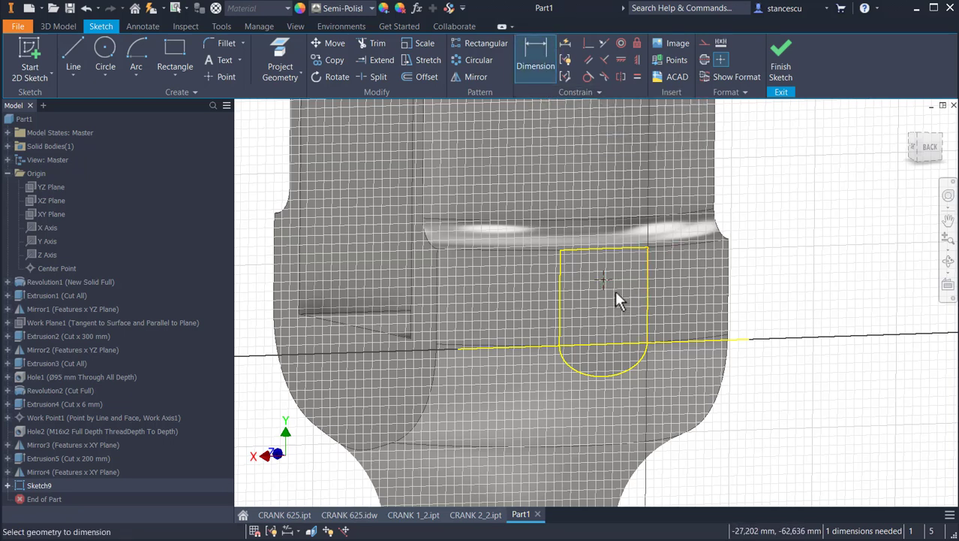
{"action": "left_click", "coordinate": [605, 278]}
{"action": "left_click", "coordinate": [708, 340]}
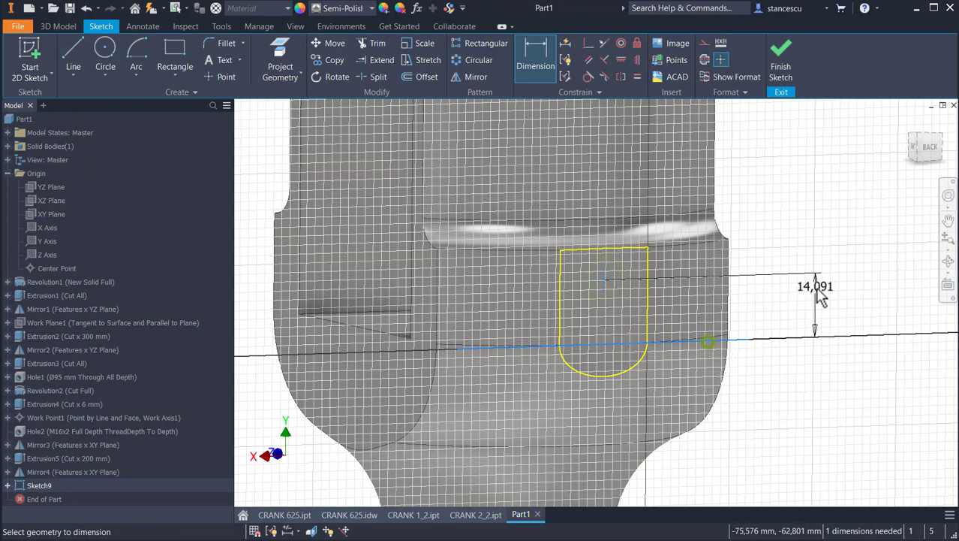
{"action": "left_click", "coordinate": [819, 297]}
{"action": "type", "text": "15"}
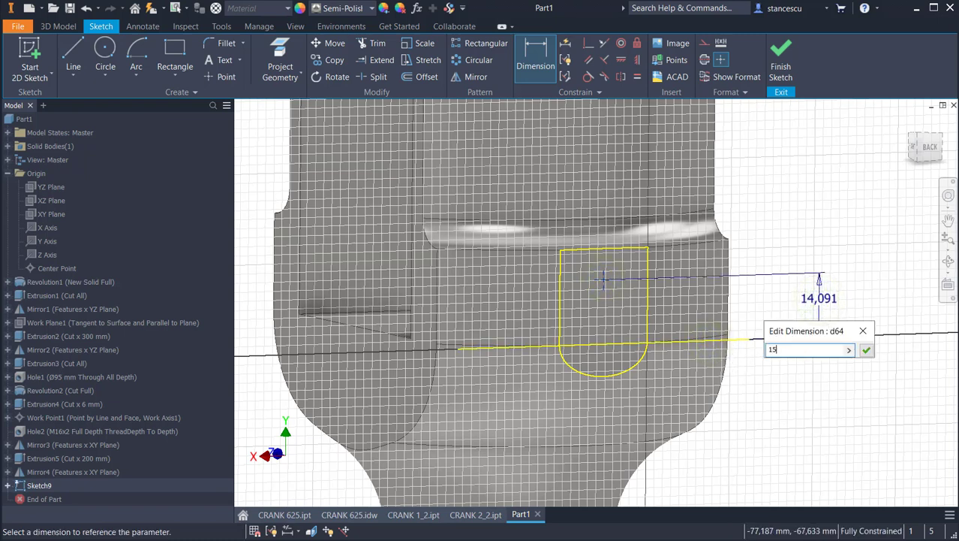
{"action": "key", "text": "Return"}
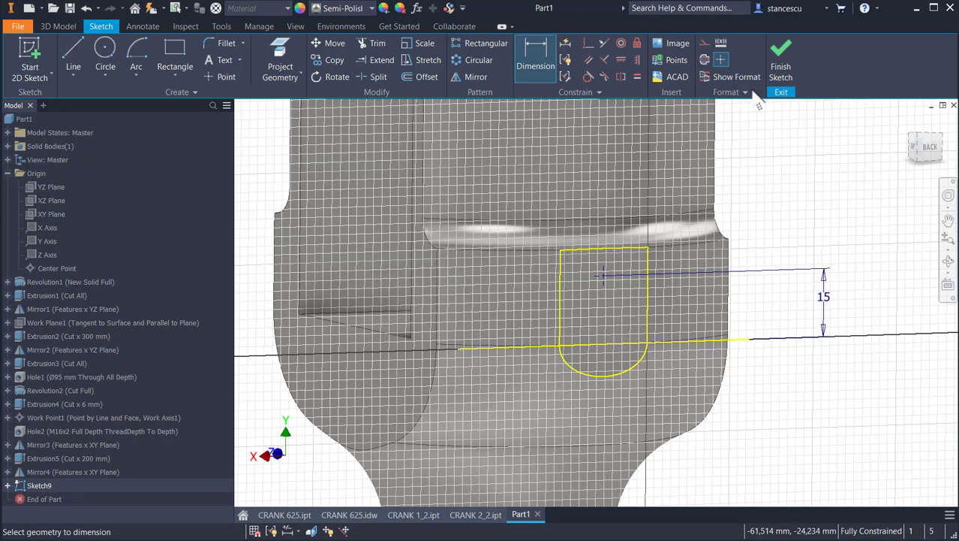
{"action": "left_click", "coordinate": [782, 53]}
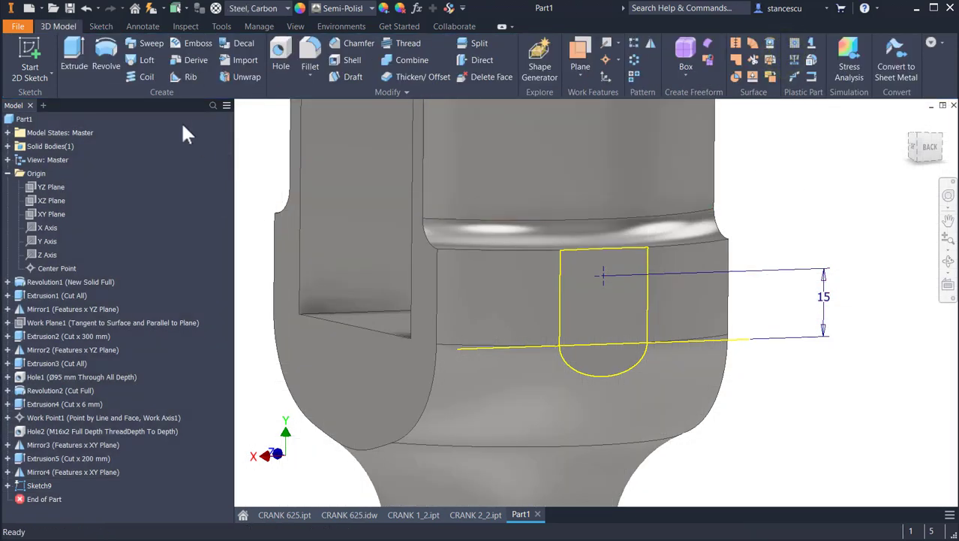
Set up a simple counterbore hole at the sketch point, terminating Through All, with a 14 mm counterbore diameter and 10 mm hole diameter.
{"action": "left_click", "coordinate": [278, 52]}
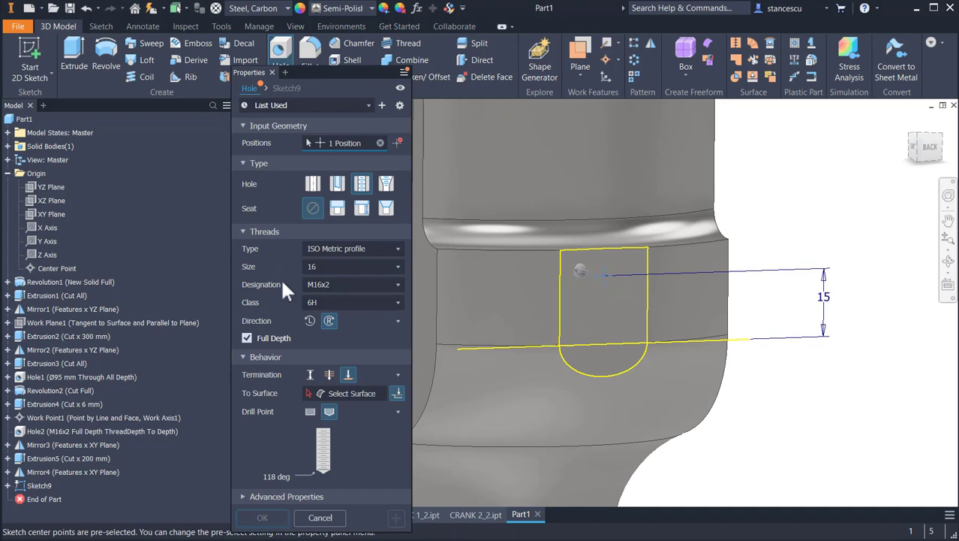
{"action": "left_click", "coordinate": [313, 184]}
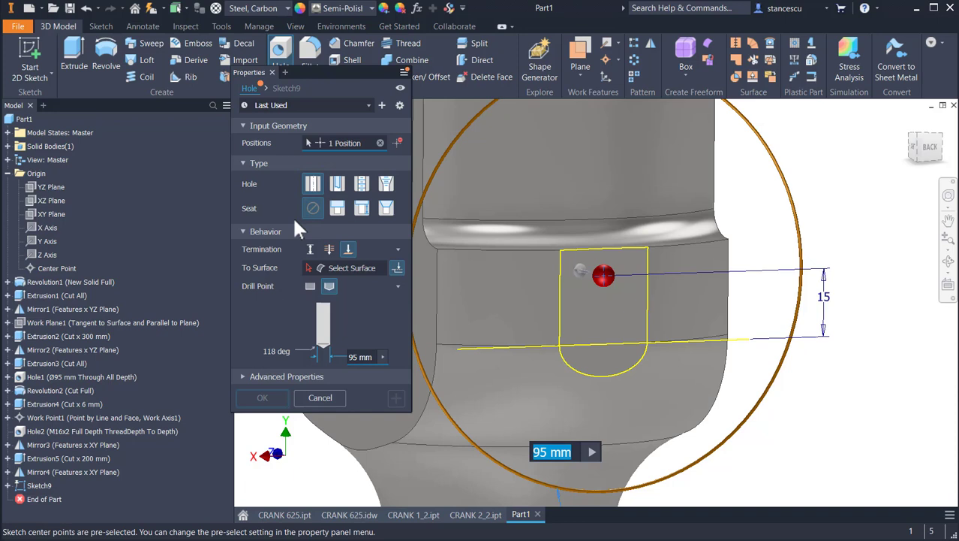
{"action": "left_click", "coordinate": [337, 210]}
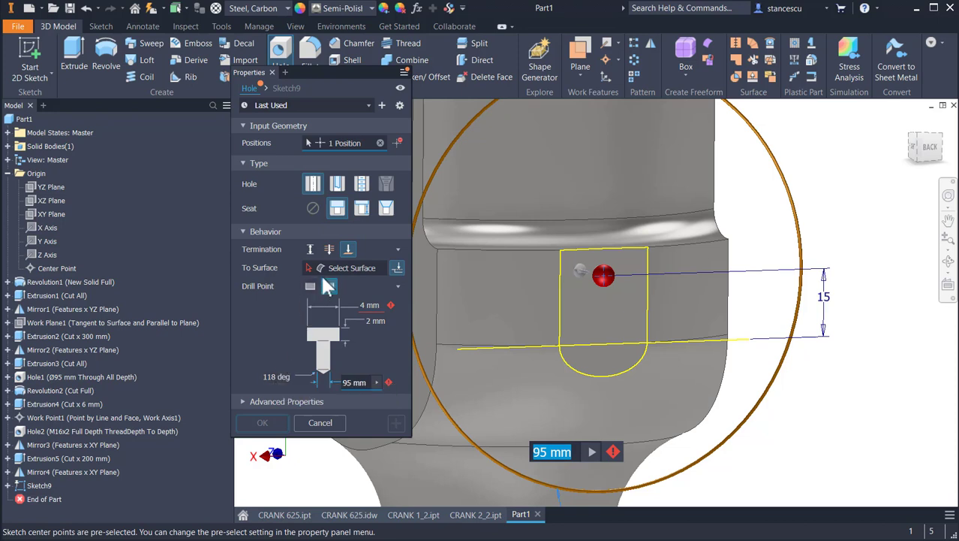
{"action": "left_click", "coordinate": [329, 249]}
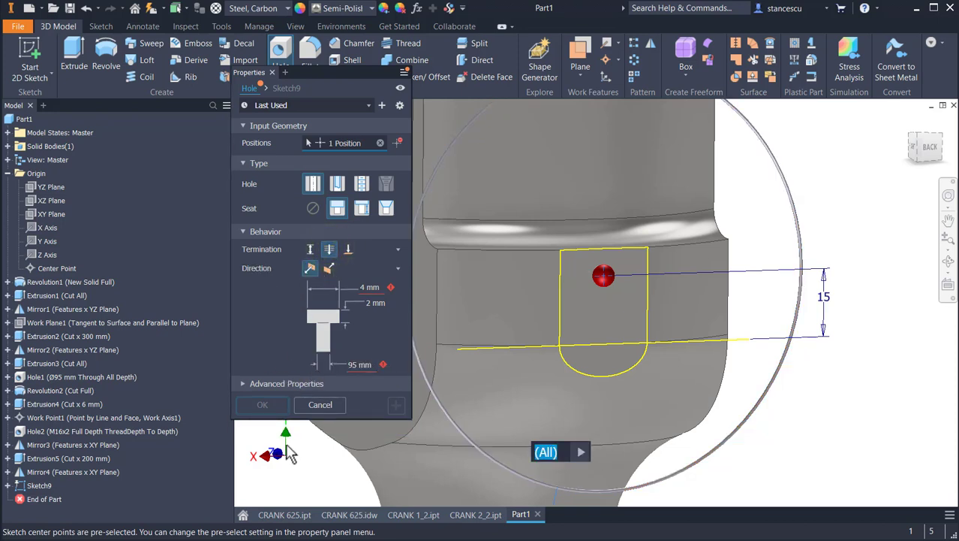
{"action": "left_click", "coordinate": [365, 288]}
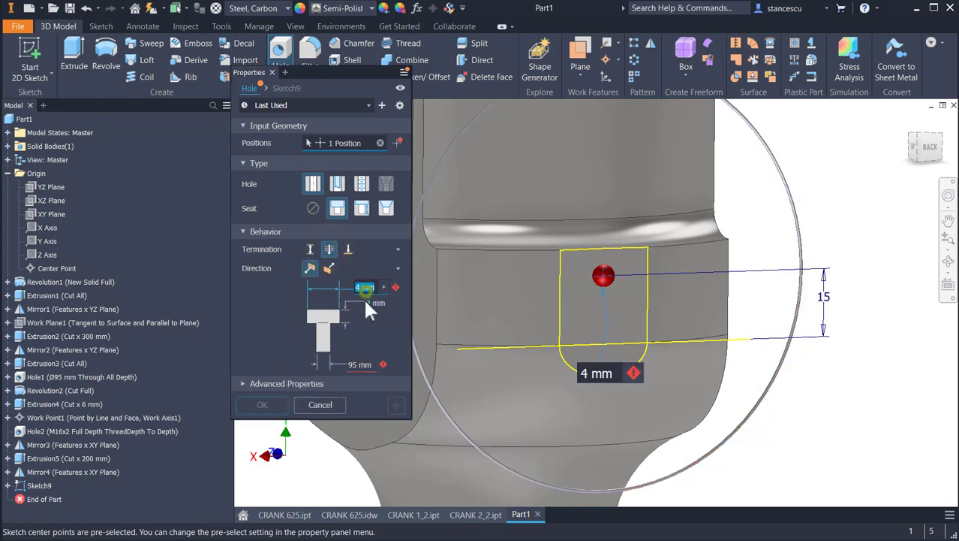
{"action": "type", "text": "14"}
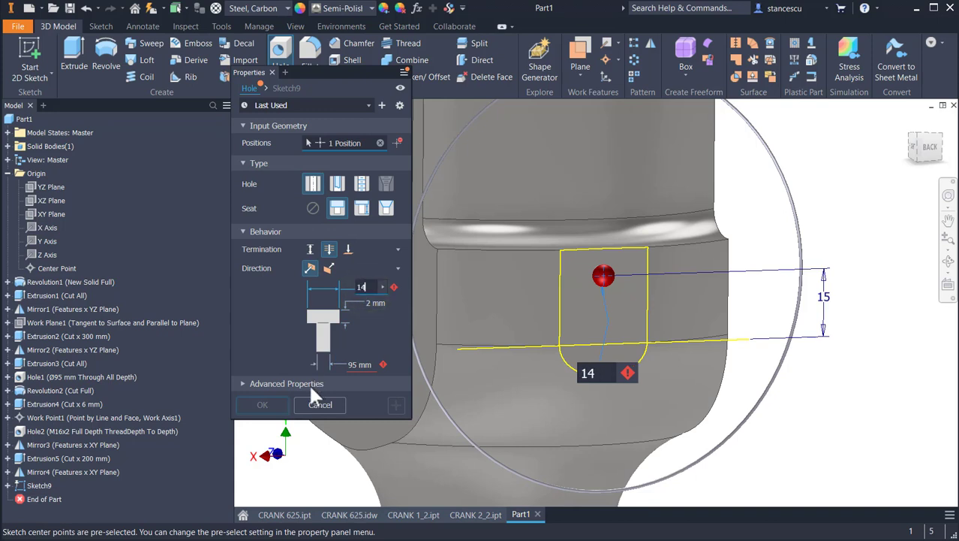
{"action": "key", "text": "Return"}
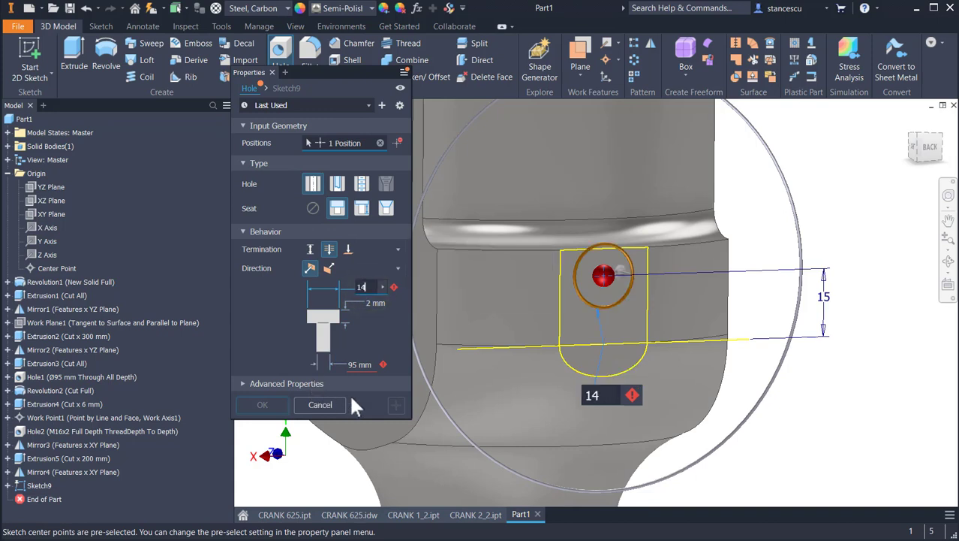
{"action": "left_click", "coordinate": [359, 365]}
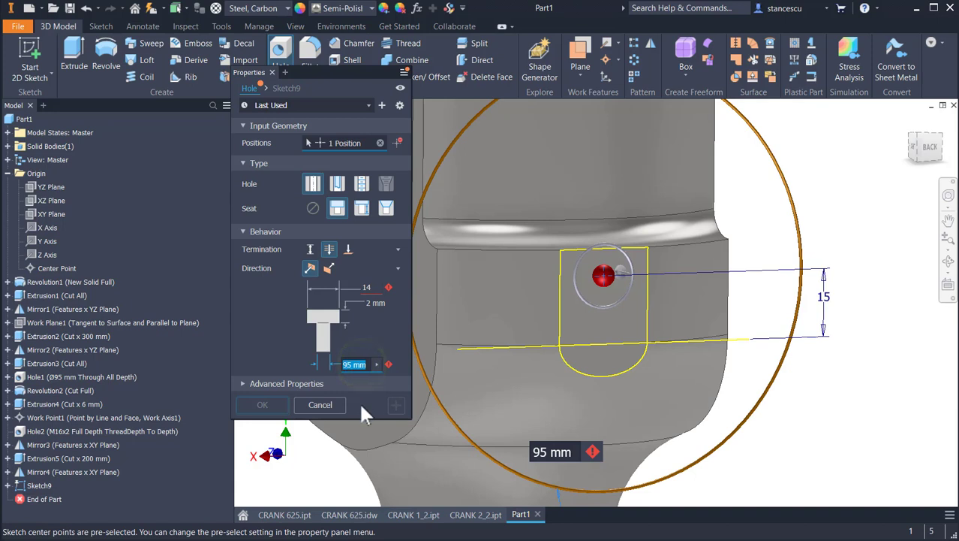
{"action": "type", "text": "10"}
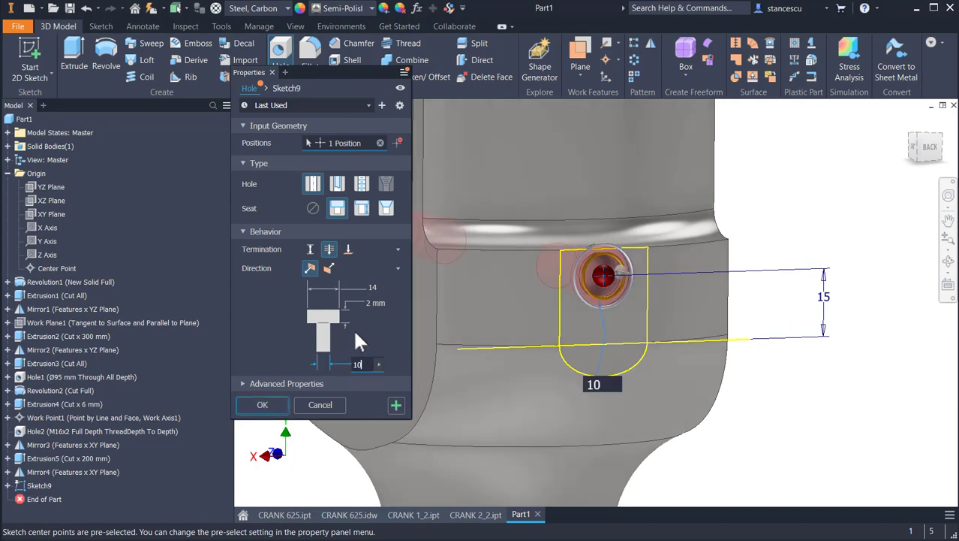
{"action": "middle_click_drag", "start_coordinate": [416, 313], "coordinate": [601, 314], "text": "shift"}
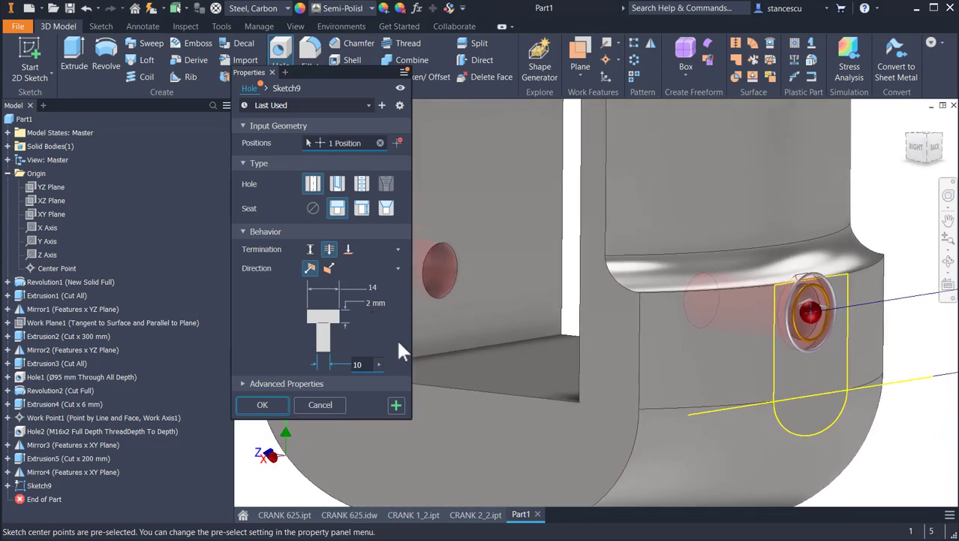
Try ending the hole at the XY plane and return its termination to Through All.
{"action": "left_click", "coordinate": [347, 249]}
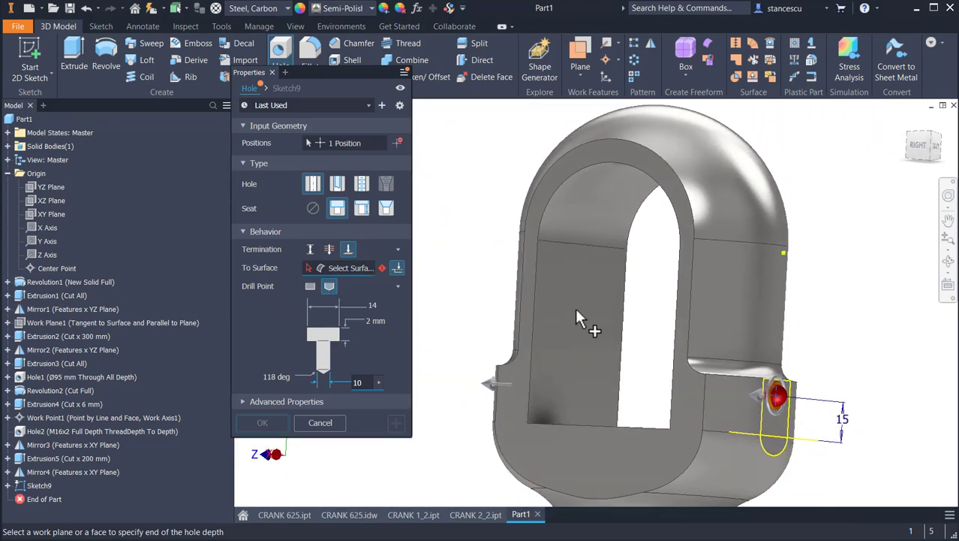
{"action": "left_click", "coordinate": [370, 322]}
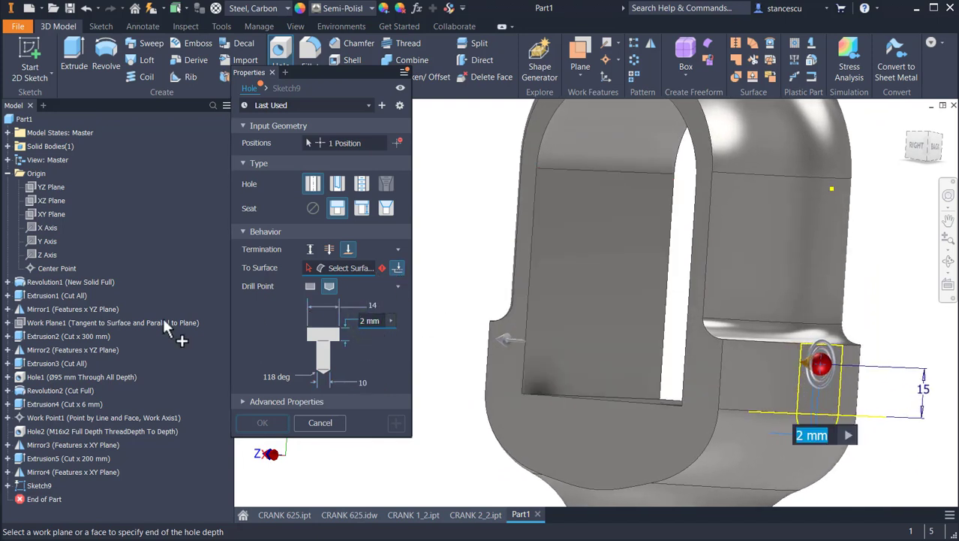
{"action": "left_click", "coordinate": [49, 214]}
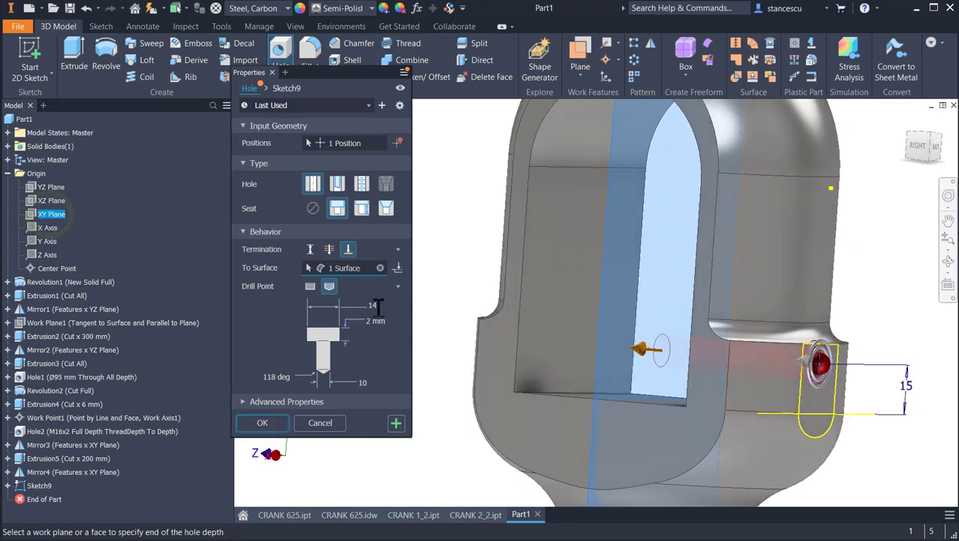
{"action": "middle_click_drag", "start_coordinate": [493, 407], "coordinate": [643, 426], "text": "shift"}
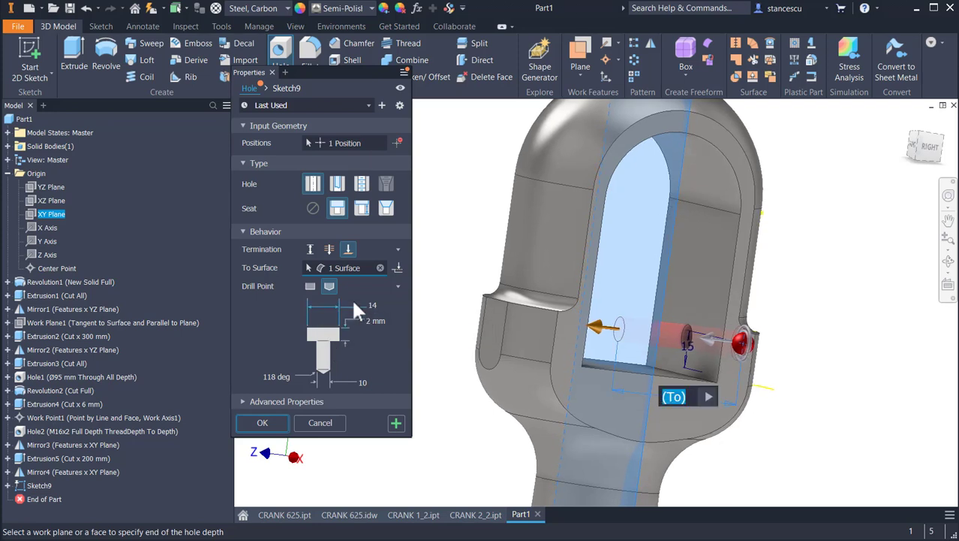
{"action": "left_click", "coordinate": [328, 248]}
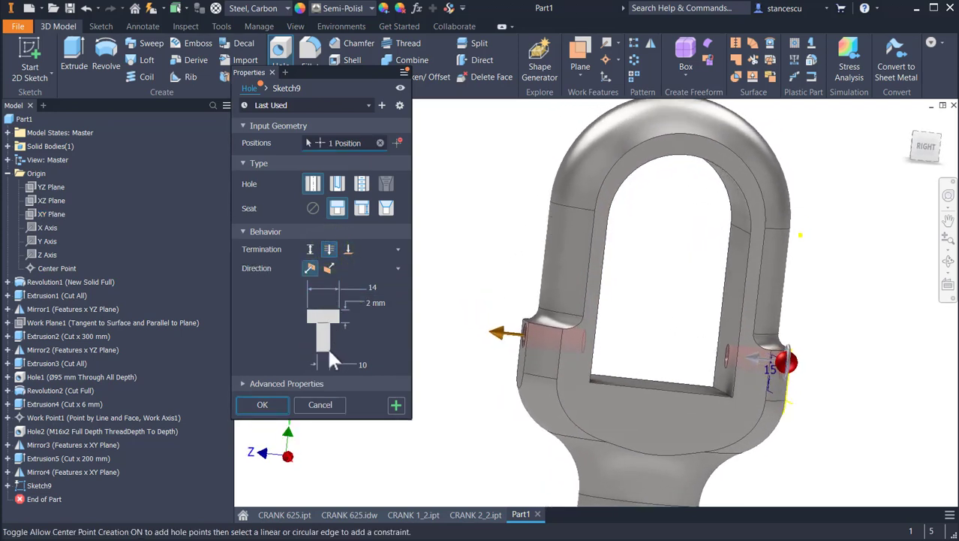
Set the counterbore depth to 110/2 mm and create the hole through both sides of the small end.
{"action": "left_click", "coordinate": [373, 302]}
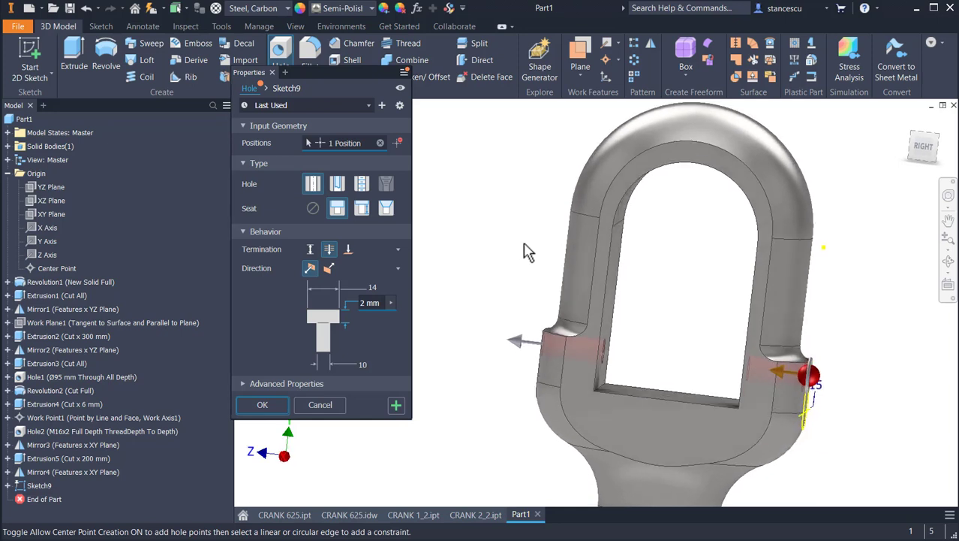
{"action": "left_click", "coordinate": [373, 304]}
{"action": "type", "text": "11"}
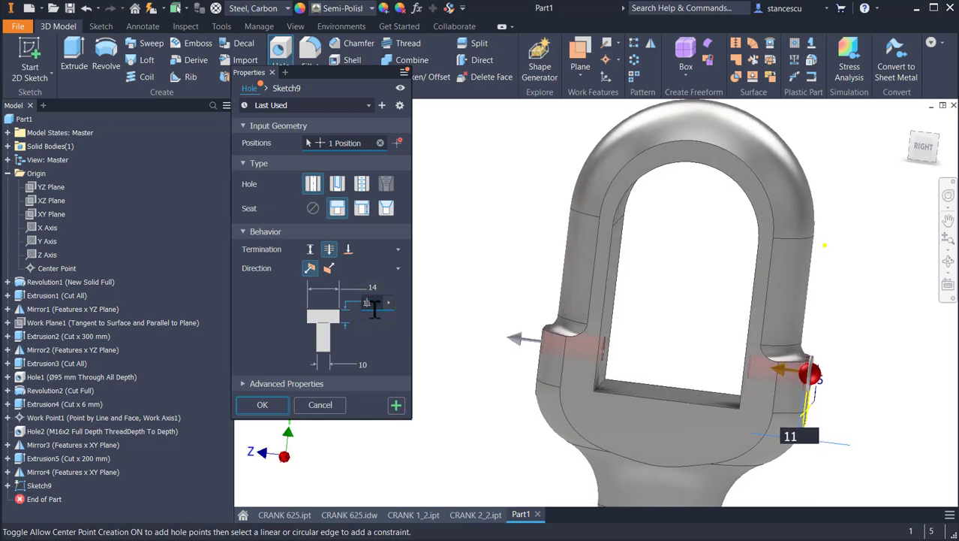
{"action": "type", "text": "0/2"}
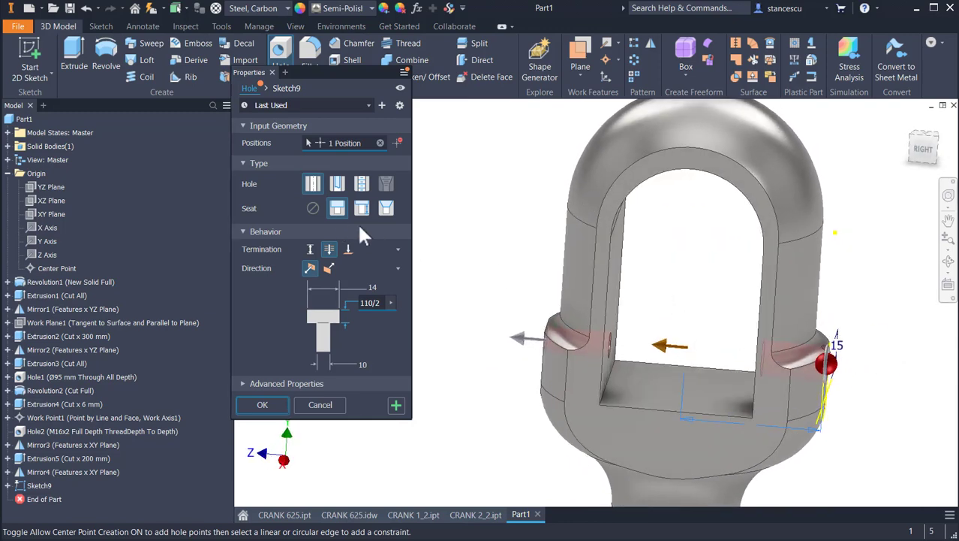
{"action": "left_click", "coordinate": [255, 406]}
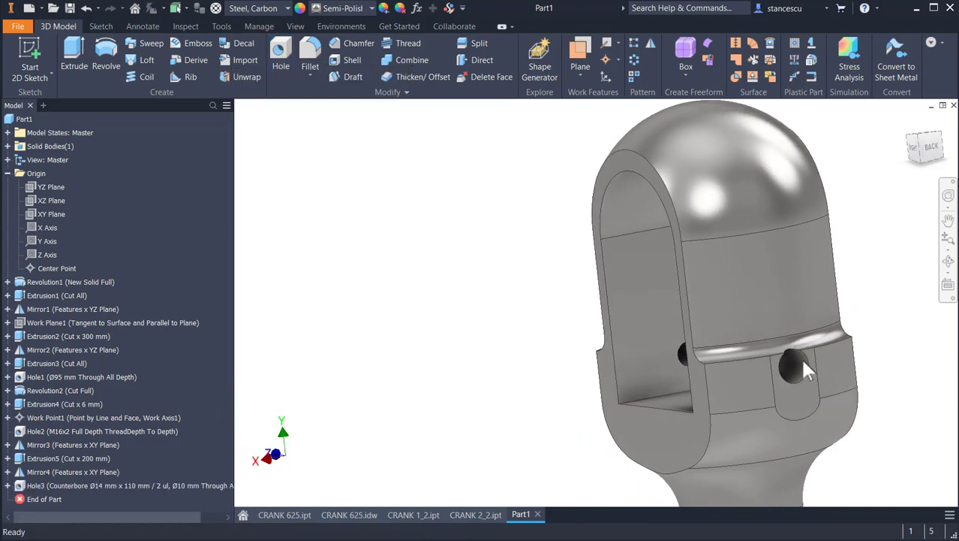
{"action": "scroll", "coordinate": [818, 361], "scroll_direction": "up", "scroll_amount": 5}
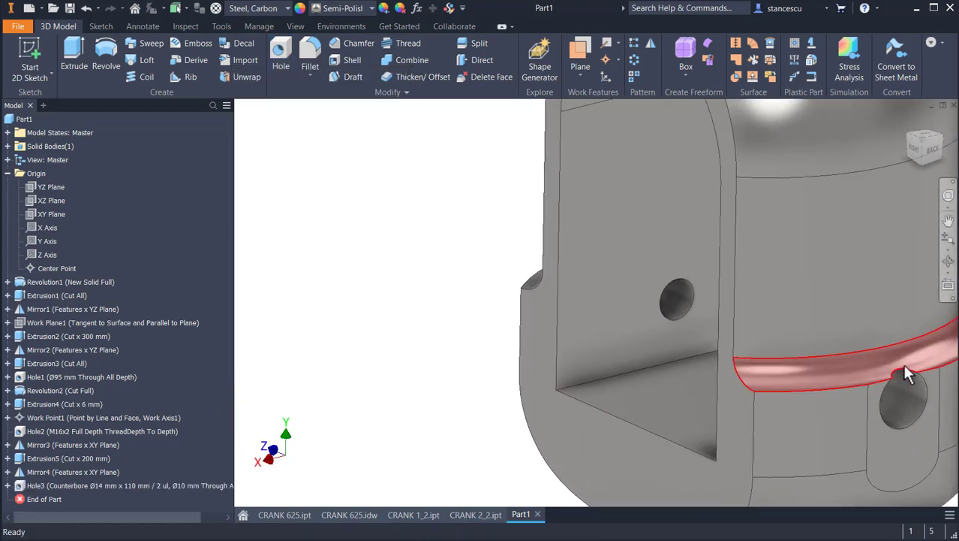
Check the finished counterbore, then switch to CRANK 625.idw and examine the threaded side hole's size and position on the small end.
{"action": "middle_click_drag", "start_coordinate": [903, 374], "coordinate": [389, 242], "text": "shift"}
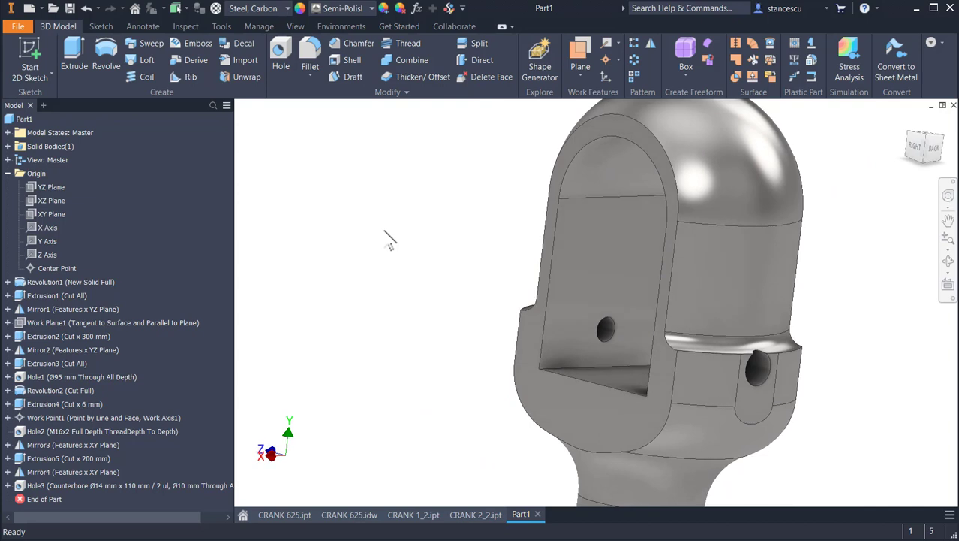
{"action": "key", "text": "F6"}
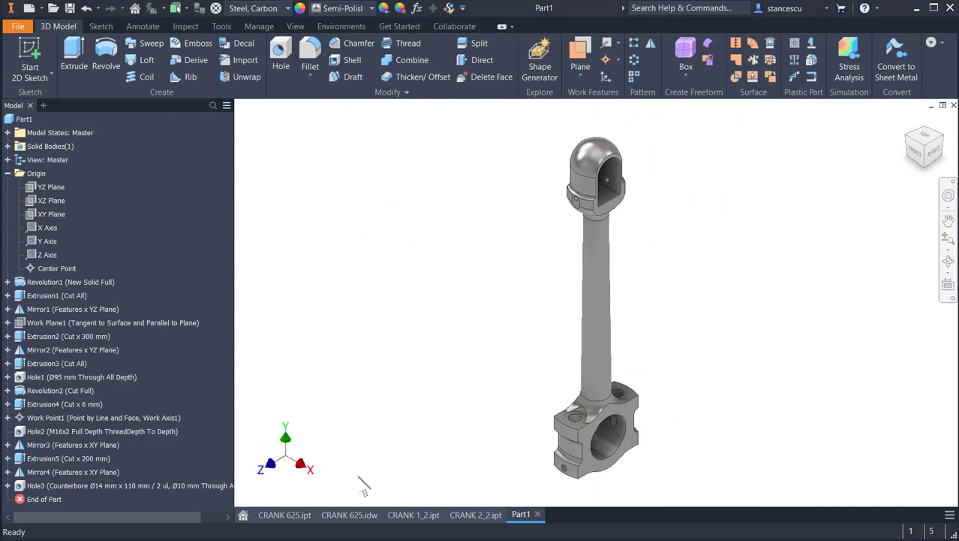
{"action": "left_click", "coordinate": [353, 516]}
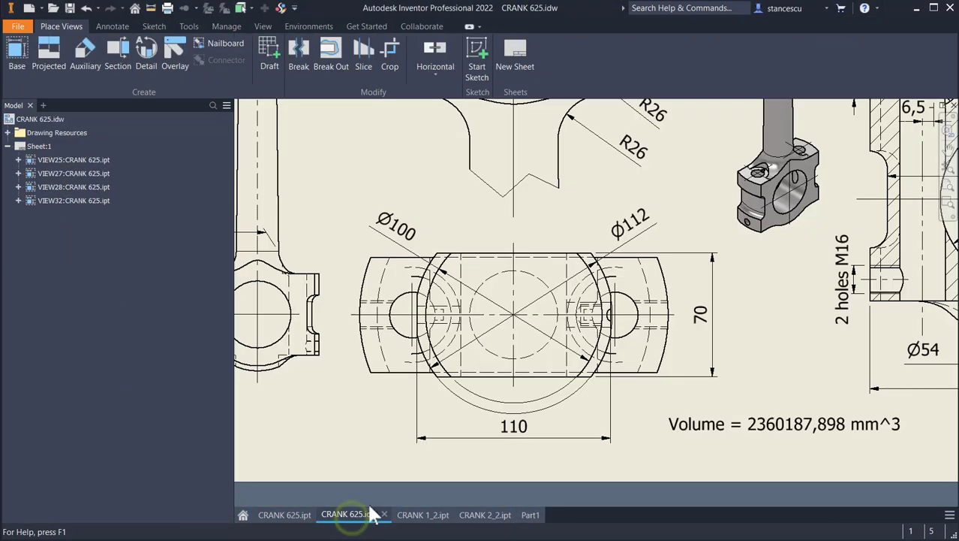
{"action": "middle_click_drag", "start_coordinate": [611, 268], "coordinate": [551, 499]}
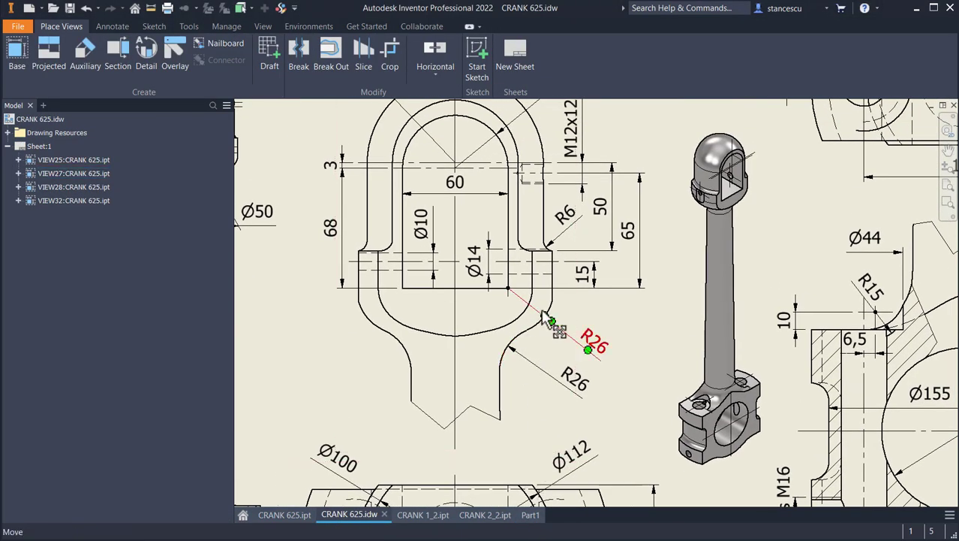
{"action": "middle_click_drag", "start_coordinate": [546, 319], "coordinate": [574, 393]}
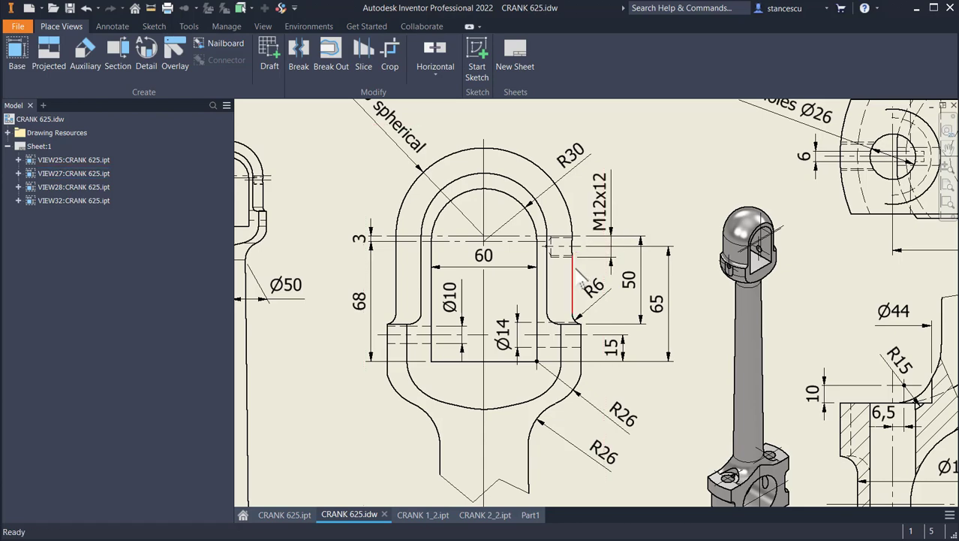
{"action": "scroll", "coordinate": [577, 274], "scroll_direction": "up", "scroll_amount": 3}
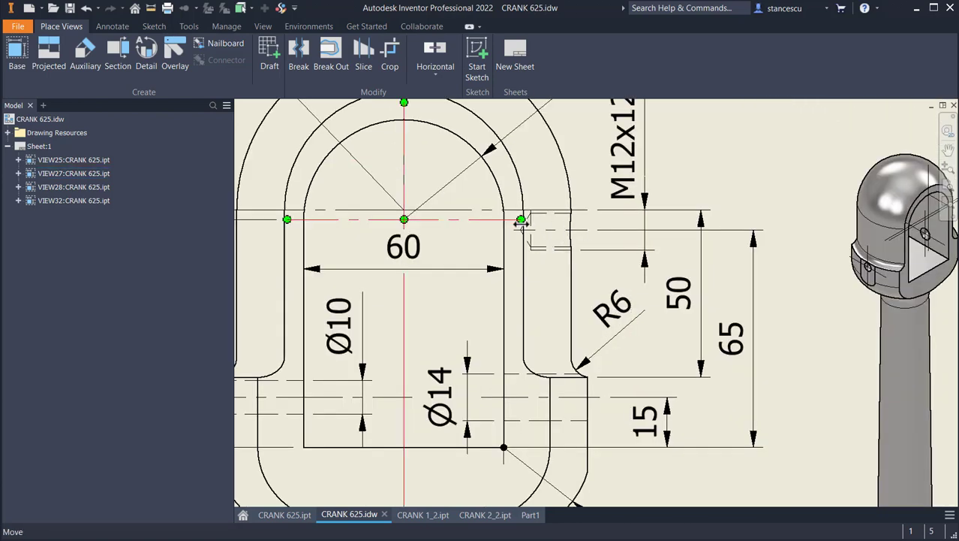
{"action": "scroll", "coordinate": [617, 315], "scroll_direction": "down", "scroll_amount": 2}
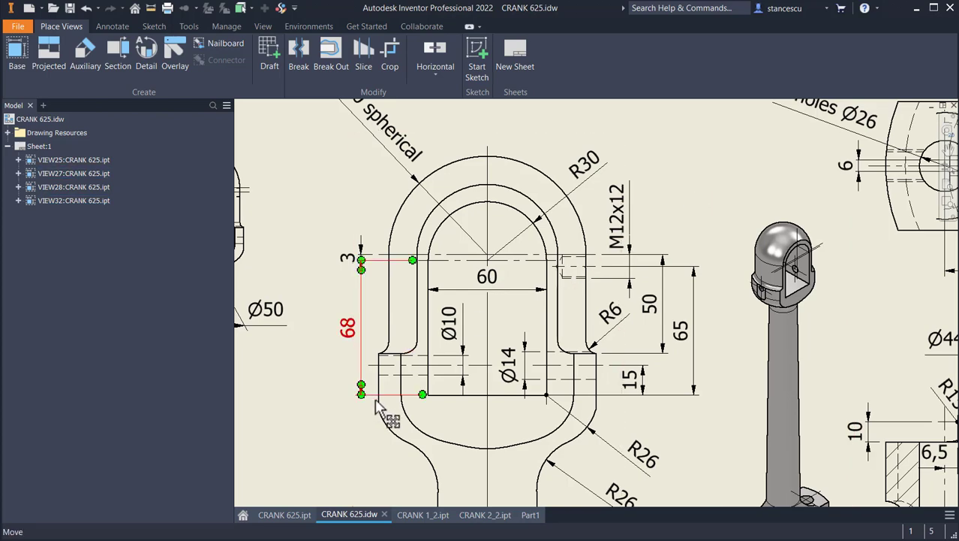
Switch to CRANK 1_2.ipt and examine the scanned section of the small end around its bolt and threaded side hole.
{"action": "left_click", "coordinate": [417, 516]}
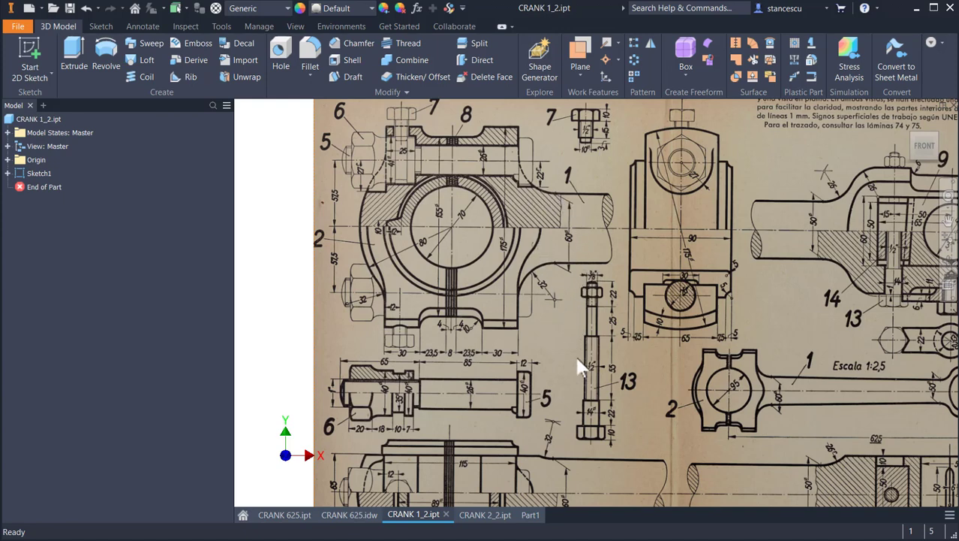
{"action": "mouse_move", "coordinate": [582, 381]}
{"action": "middle_mouse_down"}
{"action": "mouse_move", "coordinate": [578, 371]}
{"action": "mouse_move", "coordinate": [504, 358]}
{"action": "mouse_move", "coordinate": [457, 326]}
{"action": "mouse_move", "coordinate": [439, 334]}
{"action": "middle_mouse_up"}
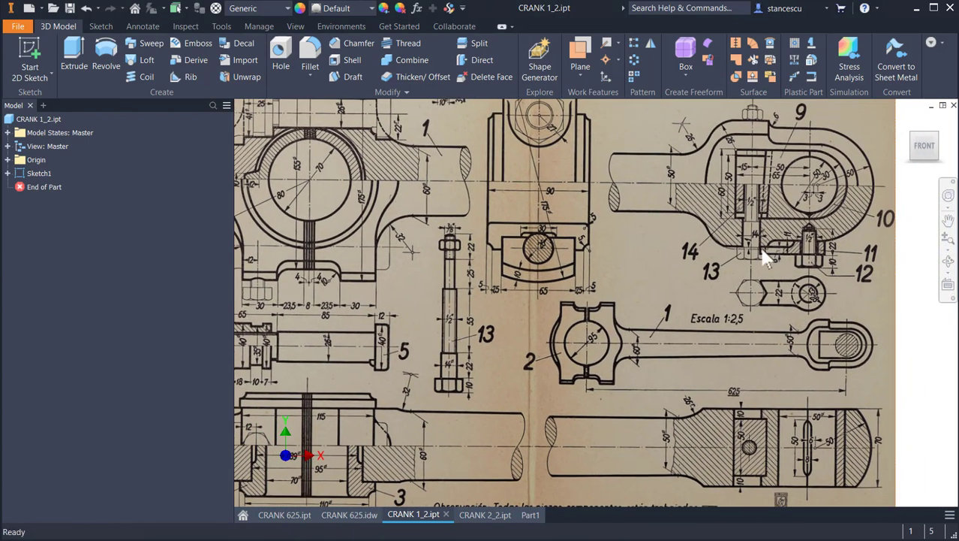
{"action": "scroll", "coordinate": [816, 250], "scroll_direction": "up", "scroll_amount": 3}
{"action": "middle_click_drag", "start_coordinate": [817, 210], "coordinate": [790, 376]}
{"action": "scroll", "coordinate": [790, 376], "scroll_direction": "up", "scroll_amount": 1}
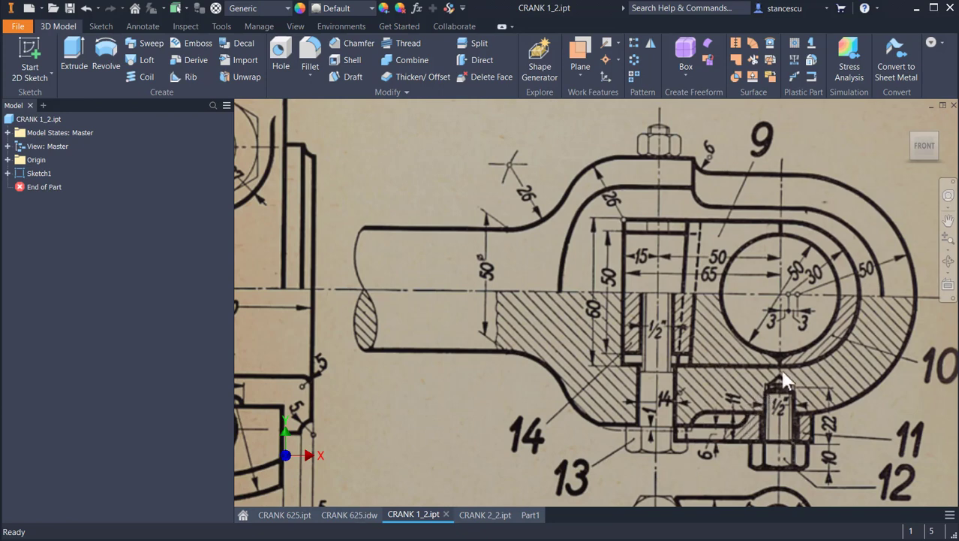
{"action": "middle_click_drag", "start_coordinate": [734, 414], "coordinate": [726, 286]}
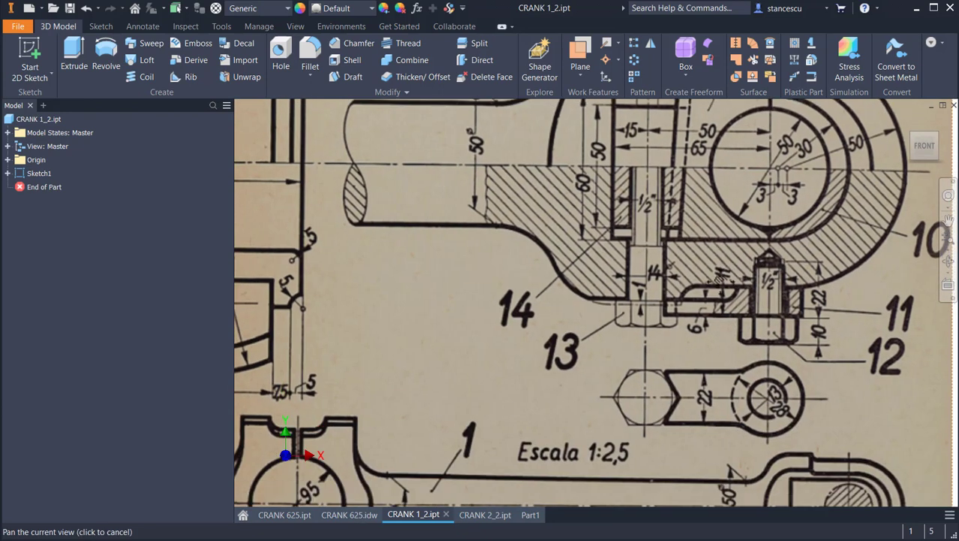
{"action": "middle_click_drag", "start_coordinate": [708, 382], "coordinate": [708, 366]}
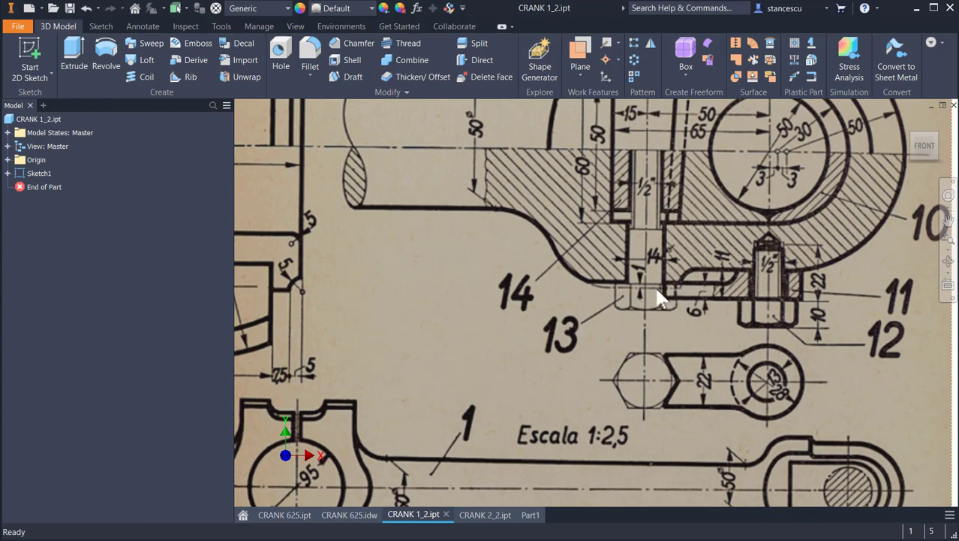
{"action": "middle_click_drag", "start_coordinate": [550, 393], "coordinate": [526, 391]}
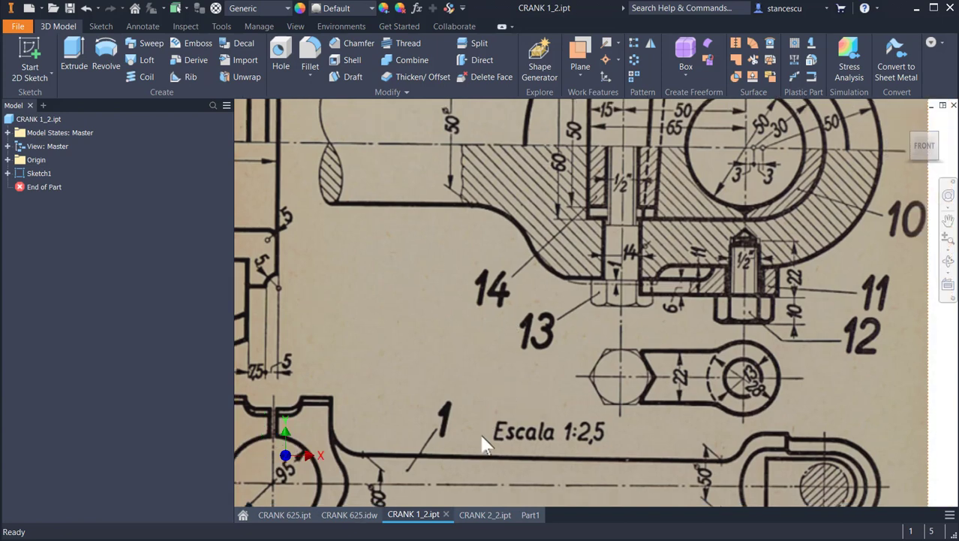
Return to Part1 and create a work axis where a plane offset 65 mm above the small end's slot floor meets the YZ plane.
{"action": "left_click", "coordinate": [527, 516]}
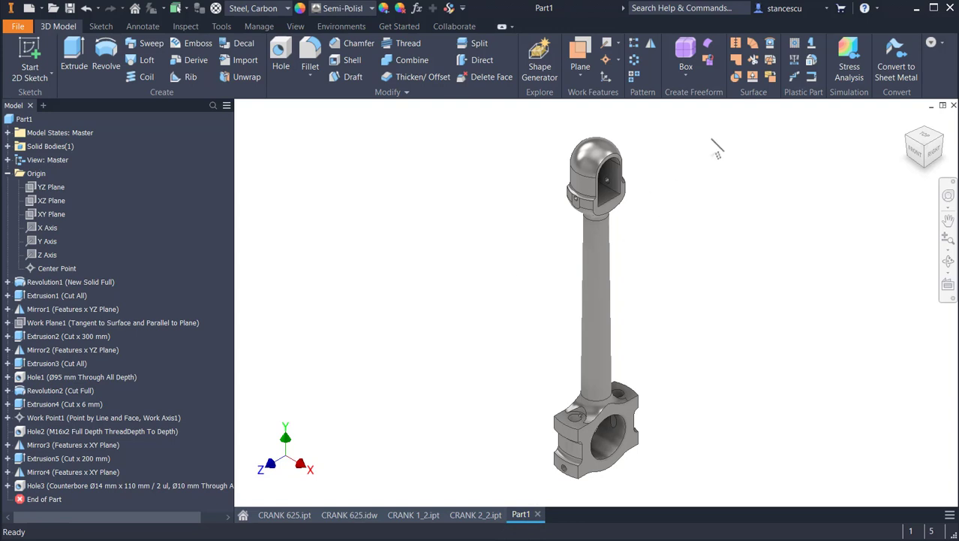
{"action": "middle_click_drag", "start_coordinate": [696, 161], "coordinate": [467, 213], "text": "shift"}
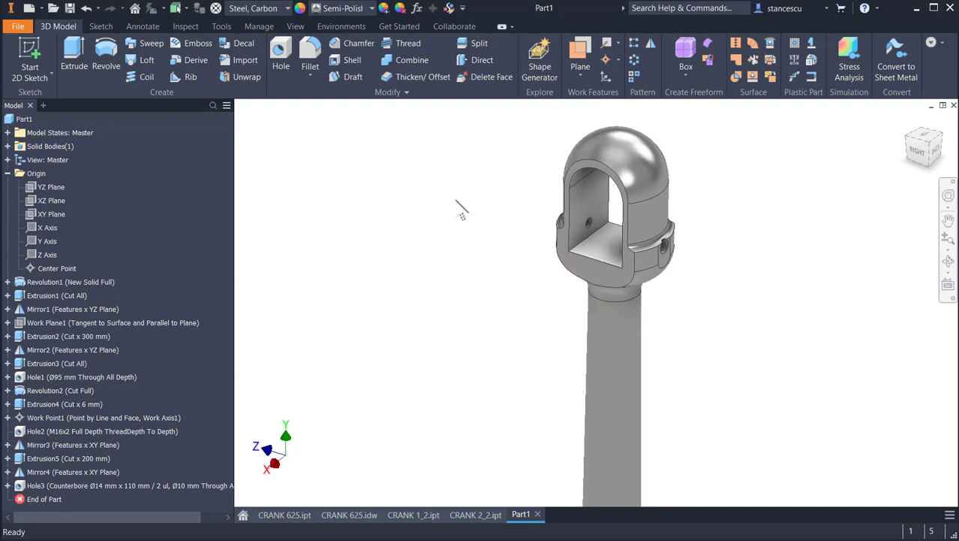
{"action": "left_click", "coordinate": [605, 42]}
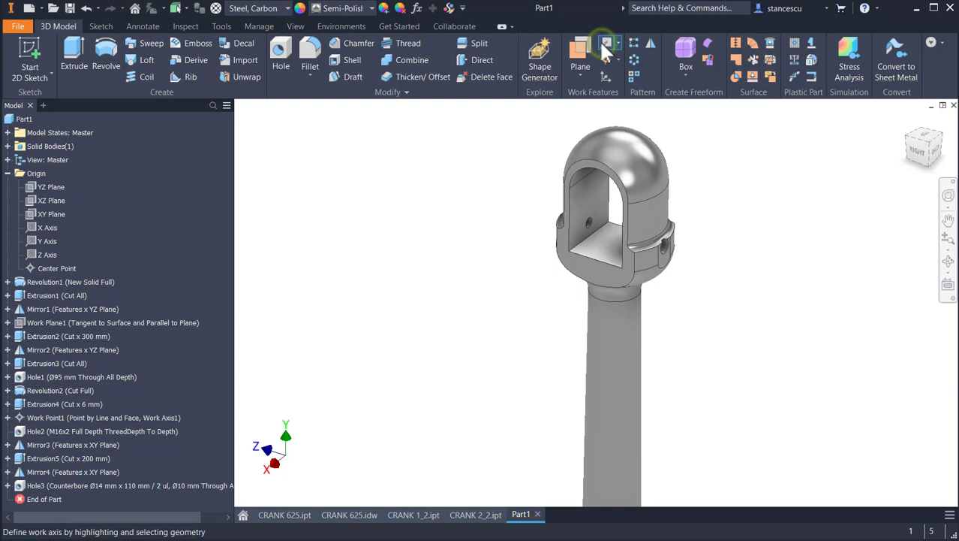
{"action": "right_click", "coordinate": [444, 182]}
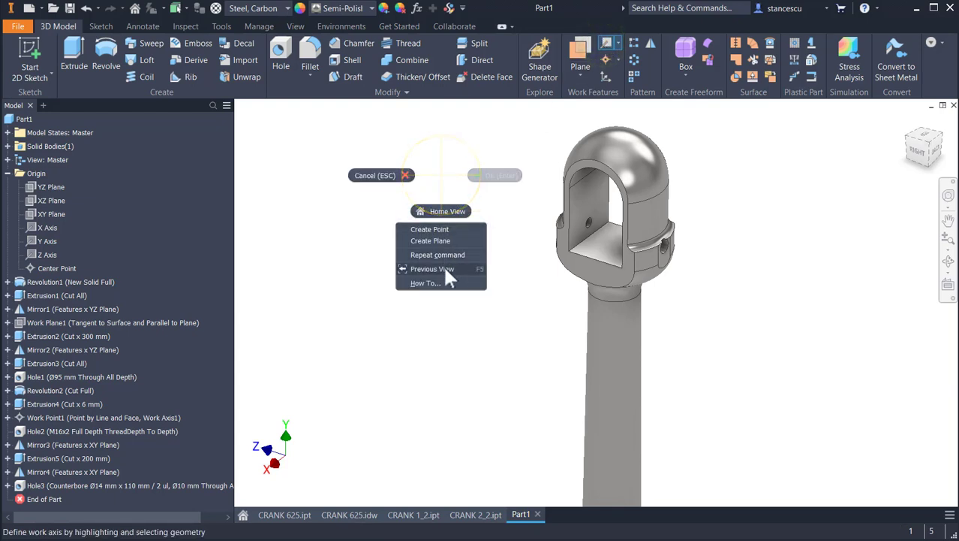
{"action": "left_click", "coordinate": [438, 242]}
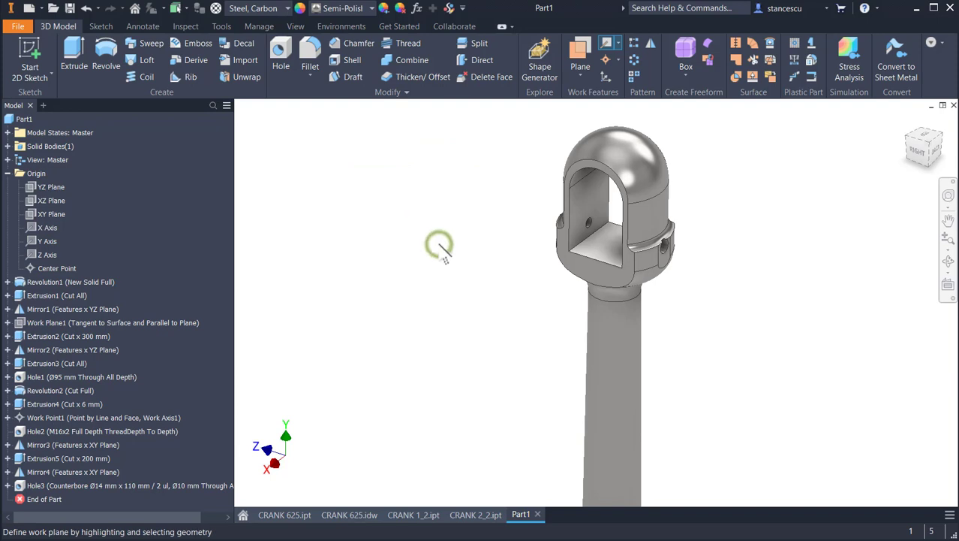
{"action": "left_click", "coordinate": [610, 247]}
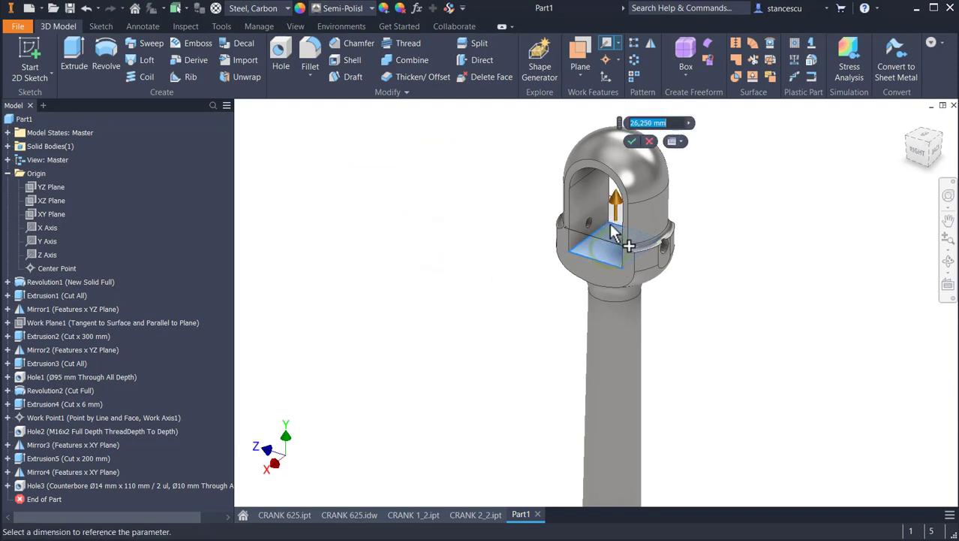
{"action": "type", "text": "65"}
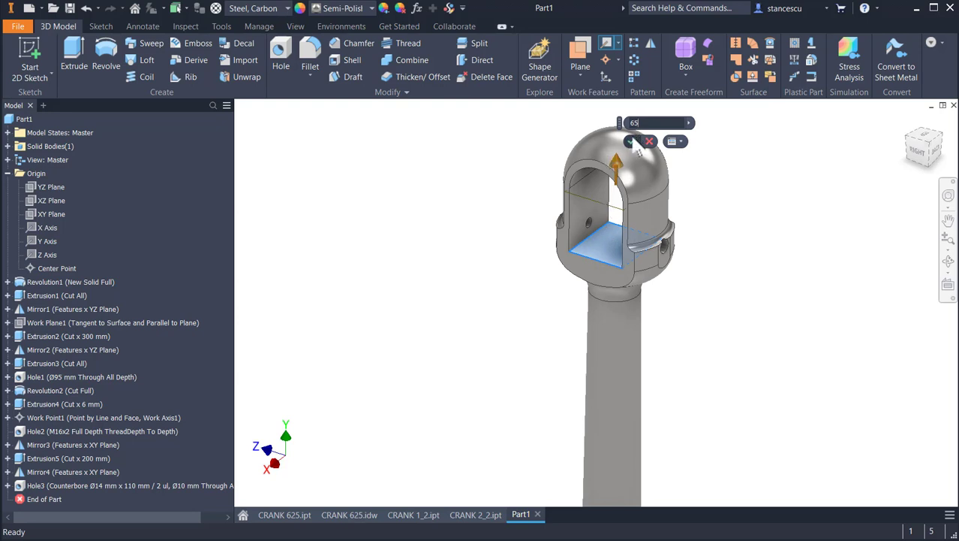
{"action": "left_click", "coordinate": [634, 142]}
{"action": "key", "text": "/"}
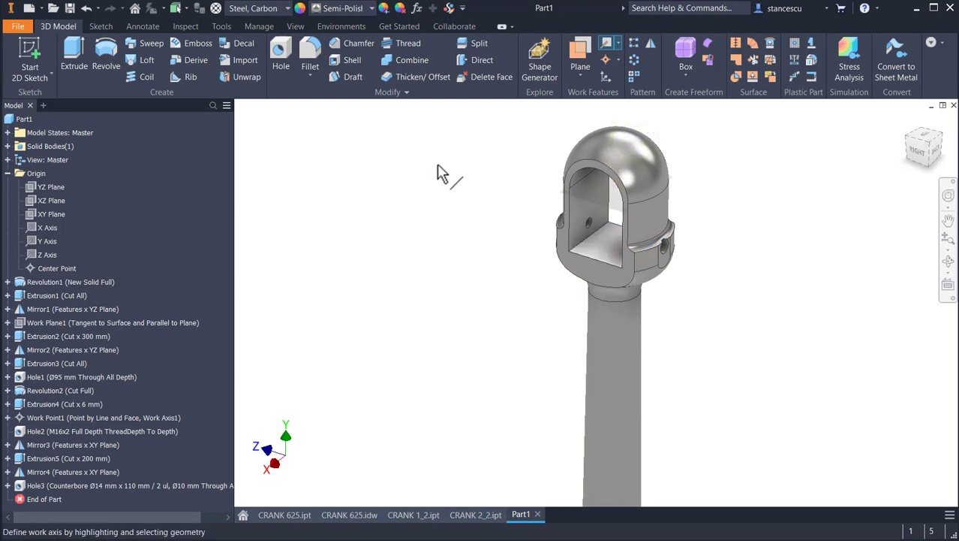
{"action": "left_click", "coordinate": [56, 188]}
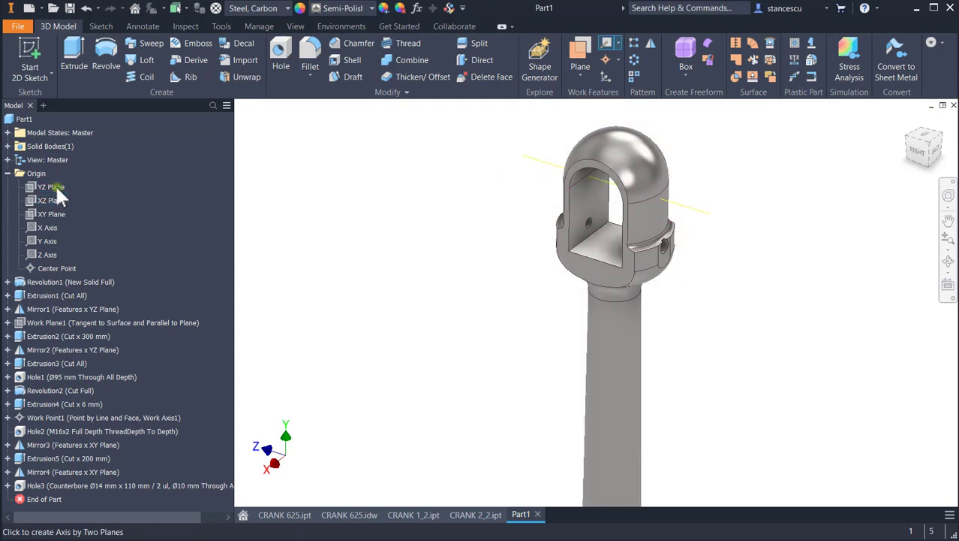
Create a work point where the new work axis meets the small end's outer cylindrical face.
{"action": "scroll", "coordinate": [706, 210], "scroll_direction": "up", "scroll_amount": 2}
{"action": "scroll", "coordinate": [634, 209], "scroll_direction": "up", "scroll_amount": 2}
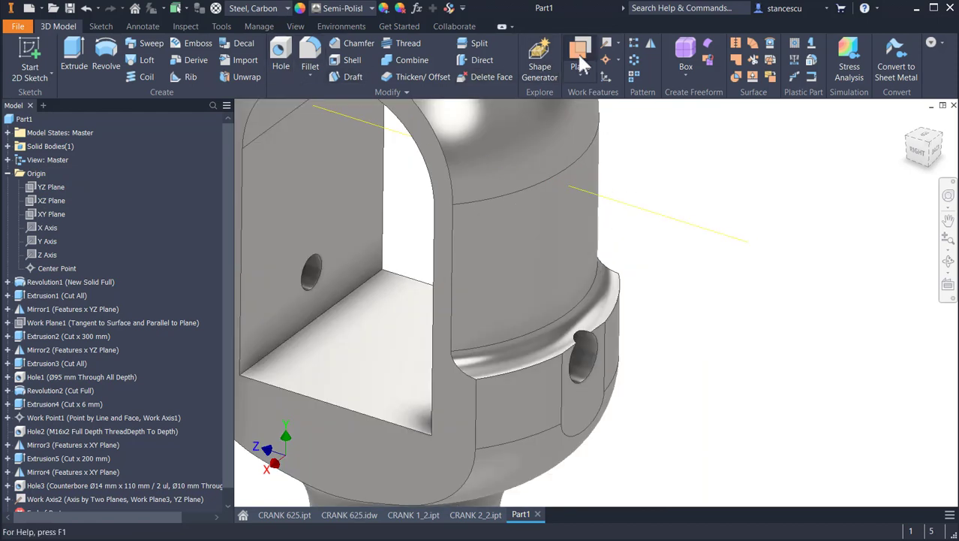
{"action": "left_click", "coordinate": [608, 58]}
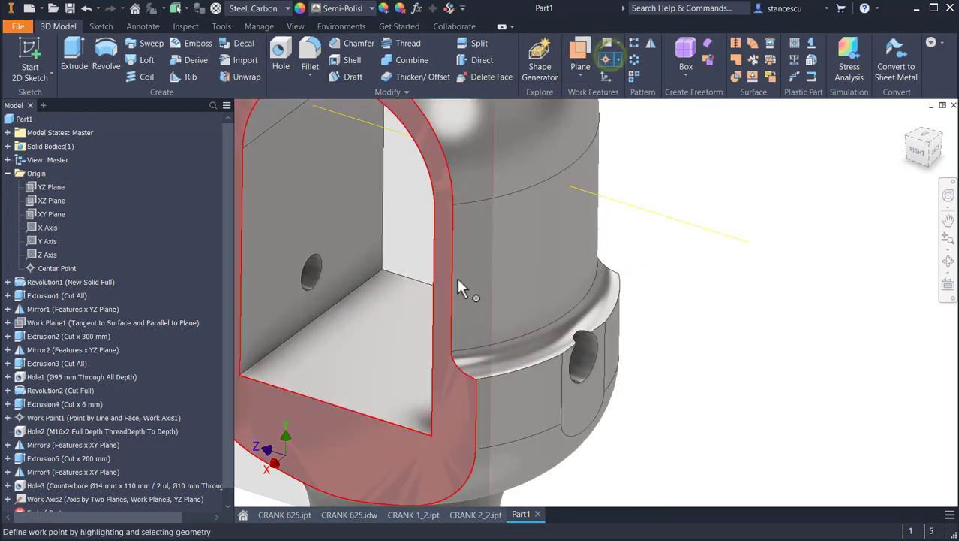
{"action": "left_click", "coordinate": [529, 224]}
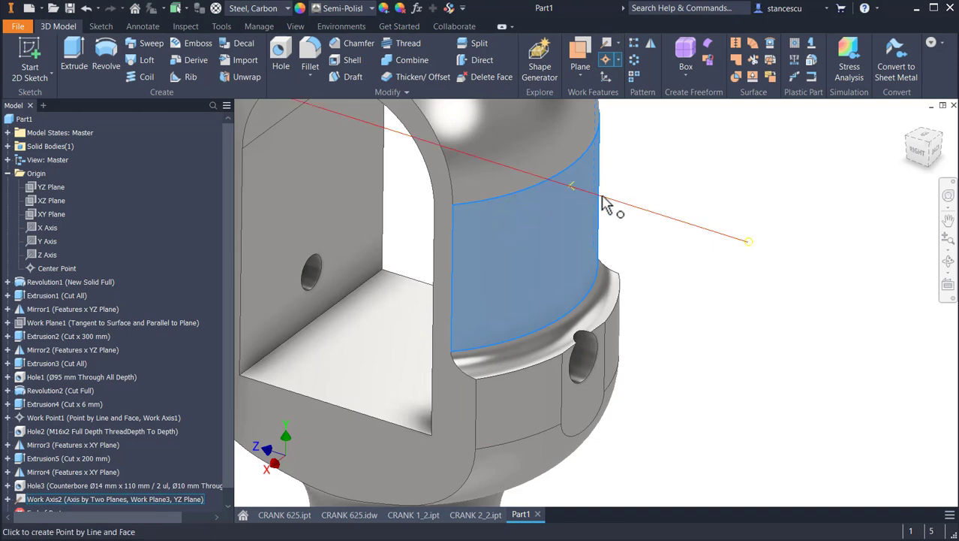
{"action": "left_click", "coordinate": [606, 204]}
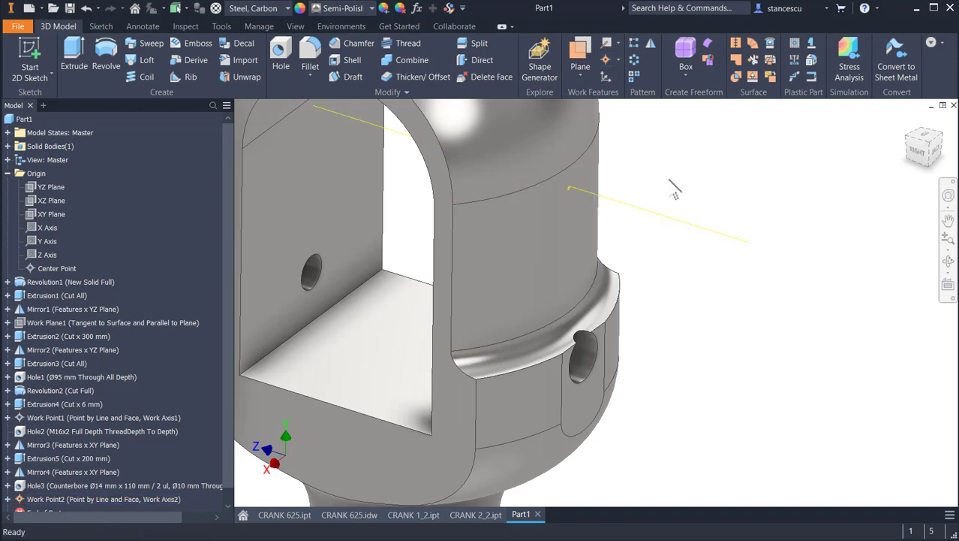
Start a tapped hole with no seat and a Distance termination.
{"action": "left_click", "coordinate": [280, 50]}
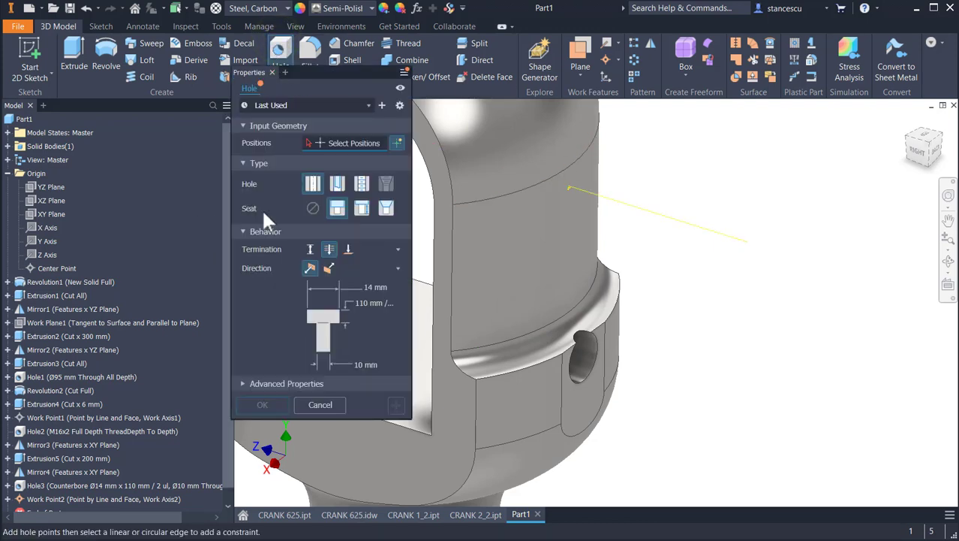
{"action": "left_click", "coordinate": [361, 185]}
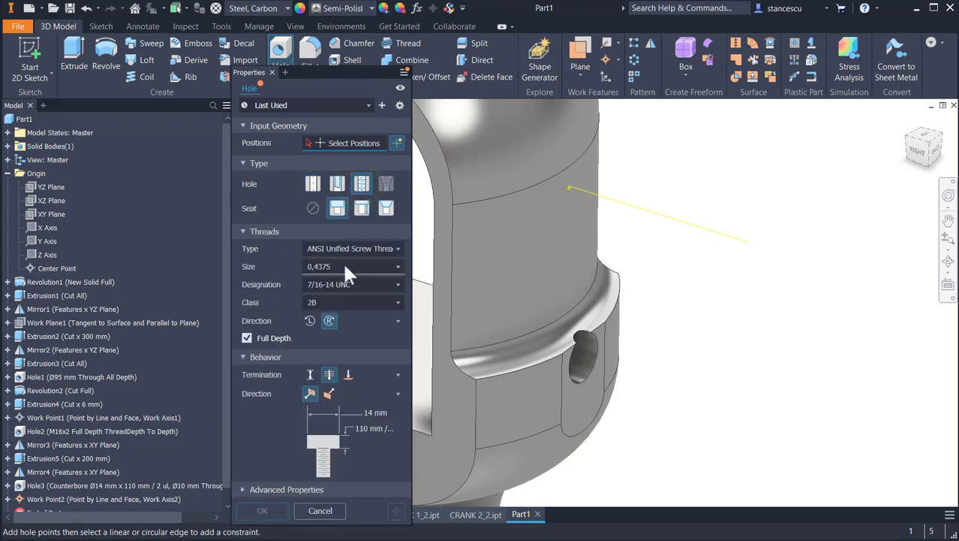
{"action": "left_click", "coordinate": [313, 207]}
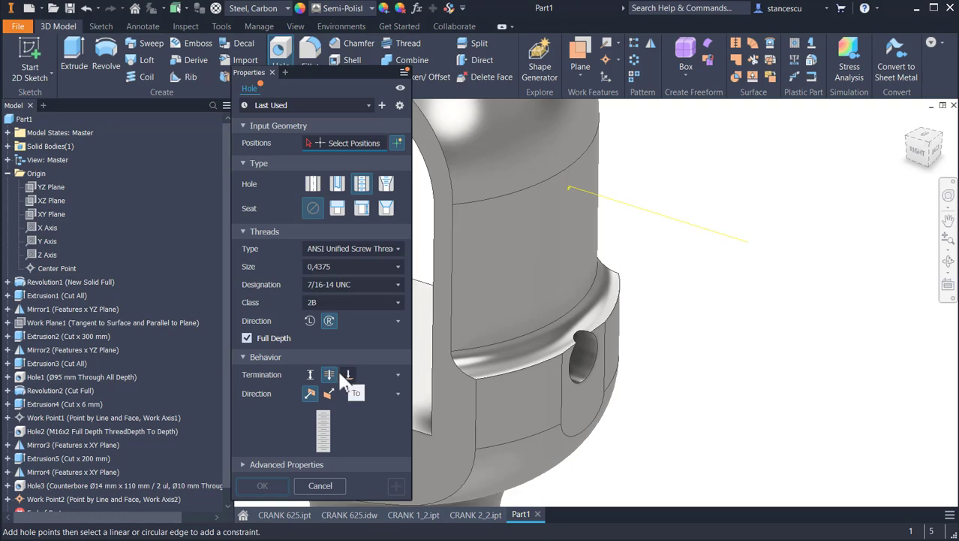
{"action": "left_click", "coordinate": [310, 375]}
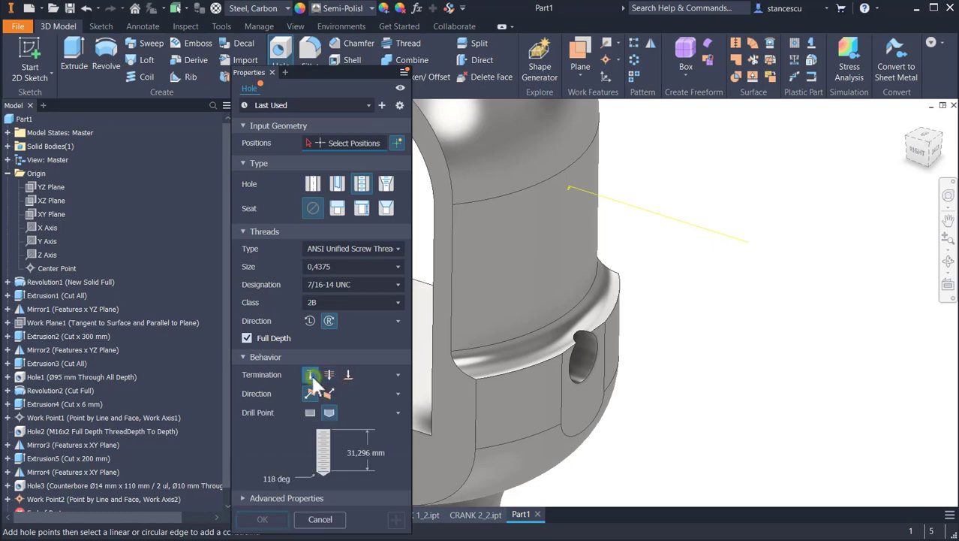
Try setting the tapped hole's depth to 12 mm before choosing its thread.
{"action": "left_click", "coordinate": [351, 454]}
{"action": "left_click", "coordinate": [352, 455]}
{"action": "double_click", "coordinate": [346, 452]}
{"action": "left_click", "coordinate": [350, 451]}
{"action": "double_click", "coordinate": [352, 450]}
{"action": "left_click", "coordinate": [352, 450]}
{"action": "double_click", "coordinate": [352, 450]}
{"action": "triple_click", "coordinate": [352, 450]}
{"action": "type", "text": "12"}
Set the hole's thread type to ISO Metric profile and its size to 12, using the M12x1.75 designation.
{"action": "left_click", "coordinate": [362, 241]}
{"action": "left_click", "coordinate": [358, 294]}
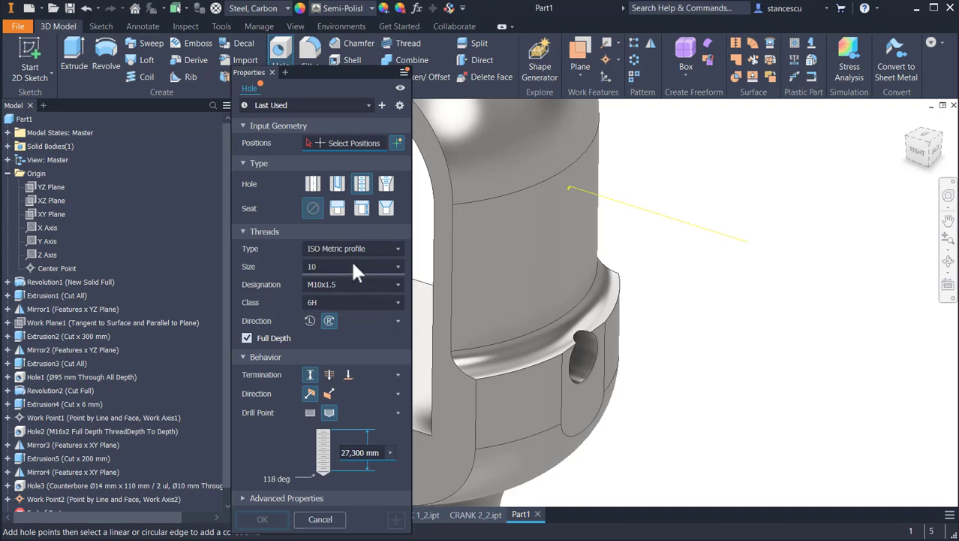
{"action": "left_click", "coordinate": [354, 266]}
{"action": "left_click", "coordinate": [338, 311]}
Place the M12x1.75 tapped hole at the small end's new work point, directed along the work axis, with a depth of 12 mm.
{"action": "left_click", "coordinate": [570, 188]}
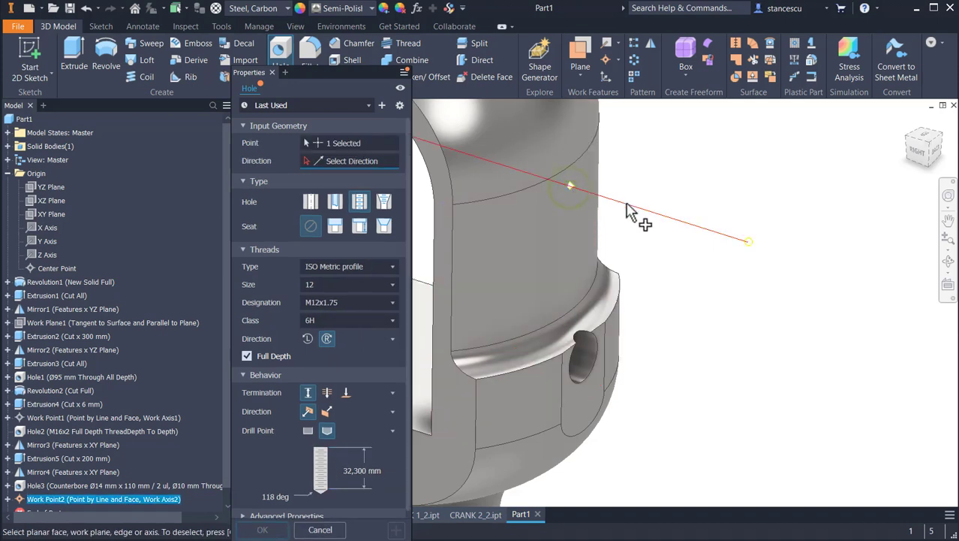
{"action": "left_click", "coordinate": [632, 206]}
{"action": "middle_click_drag", "start_coordinate": [711, 189], "coordinate": [405, 455], "text": "shift"}
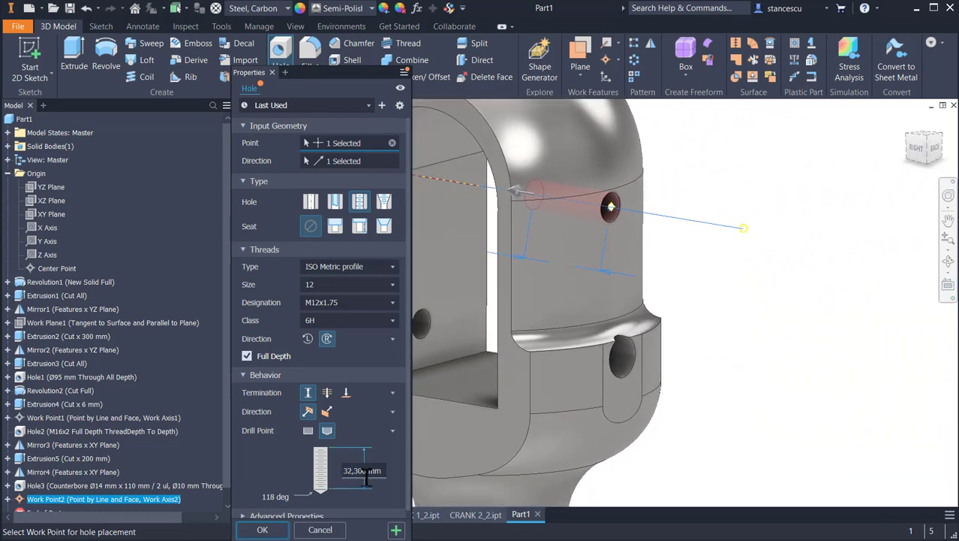
{"action": "left_click", "coordinate": [355, 470]}
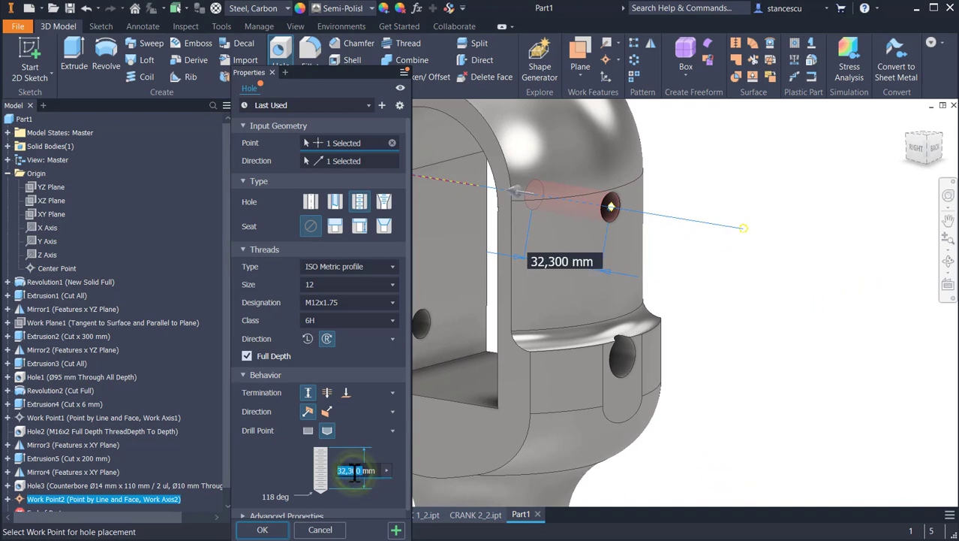
{"action": "type", "text": "12"}
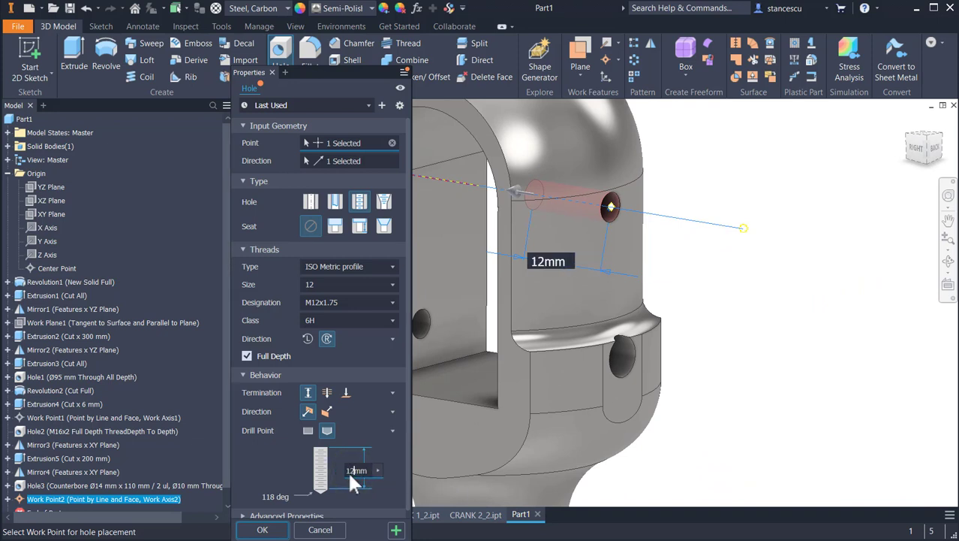
{"action": "middle_click_drag", "start_coordinate": [536, 500], "coordinate": [816, 263], "text": "shift"}
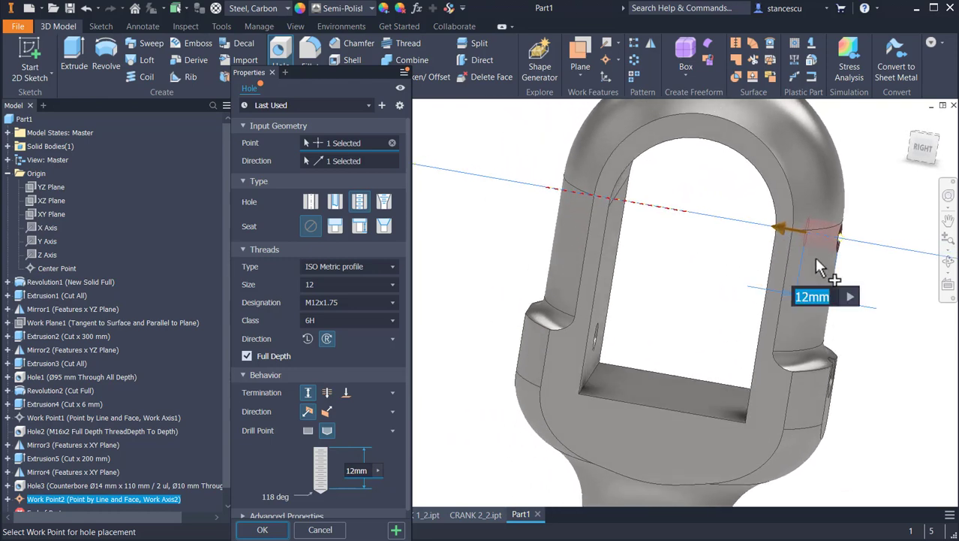
{"action": "left_click", "coordinate": [284, 528]}
Hide the work point and work axis used for the small end's tapped hole and restore the home view.
{"action": "middle_click_drag", "start_coordinate": [886, 263], "coordinate": [599, 274], "text": "shift"}
{"action": "scroll", "coordinate": [595, 293], "scroll_direction": "down", "scroll_amount": 5}
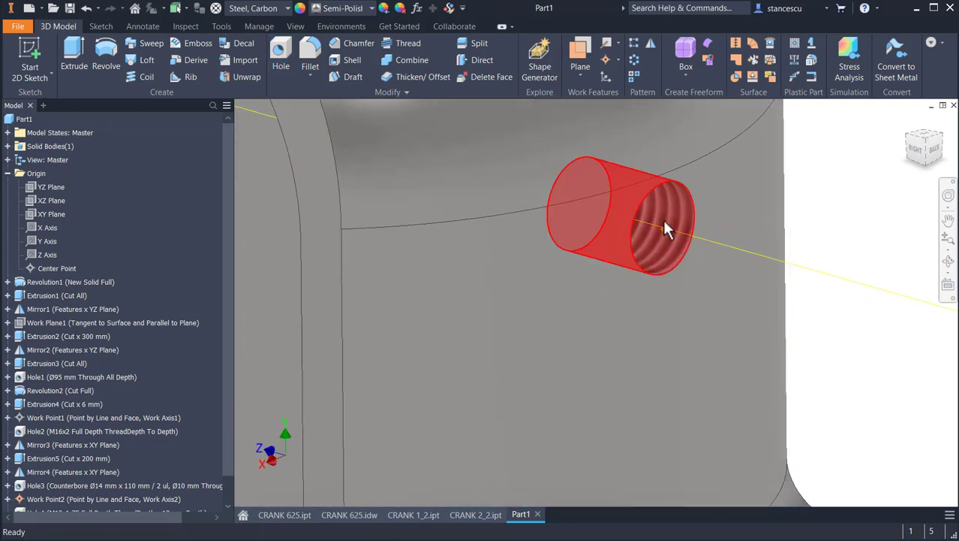
{"action": "left_click", "coordinate": [665, 229]}
{"action": "right_click", "coordinate": [665, 229]}
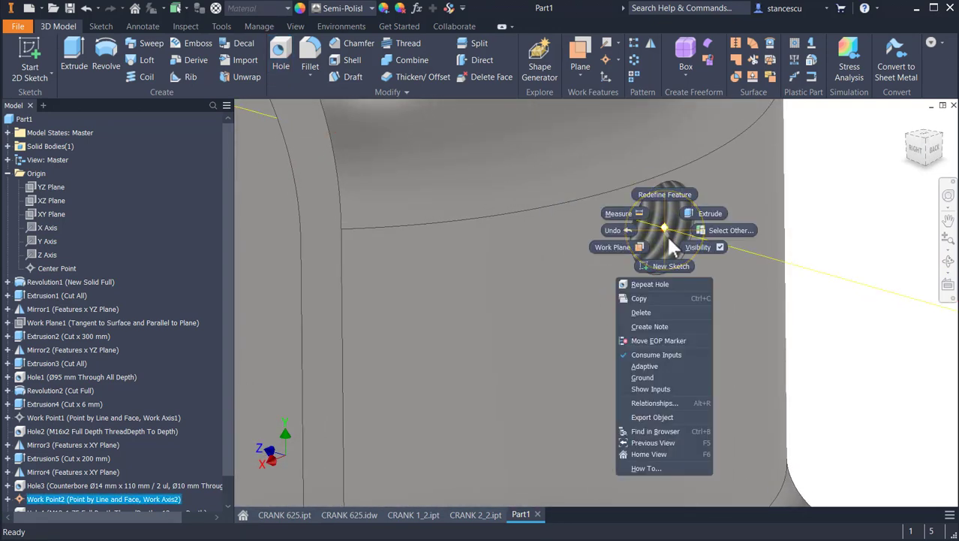
{"action": "left_click", "coordinate": [707, 246]}
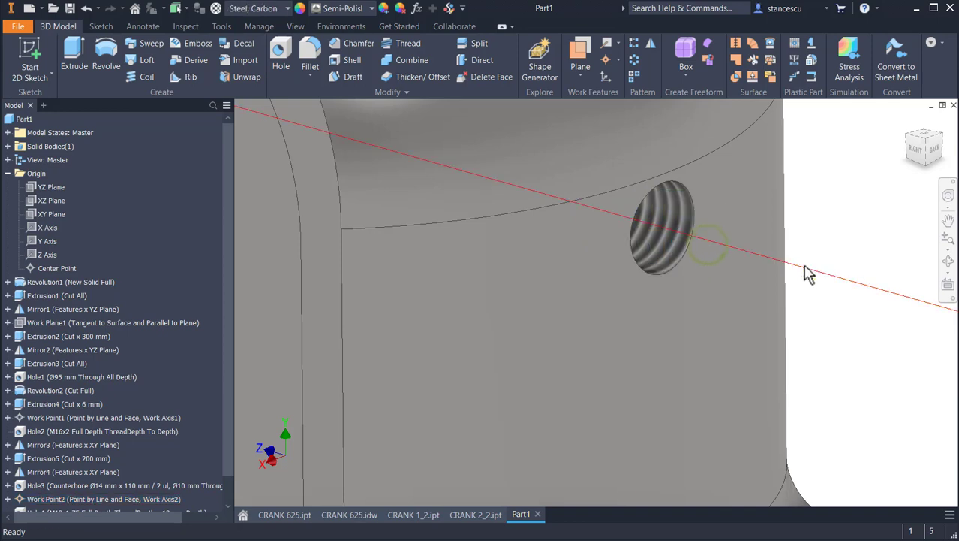
{"action": "right_click", "coordinate": [807, 274]}
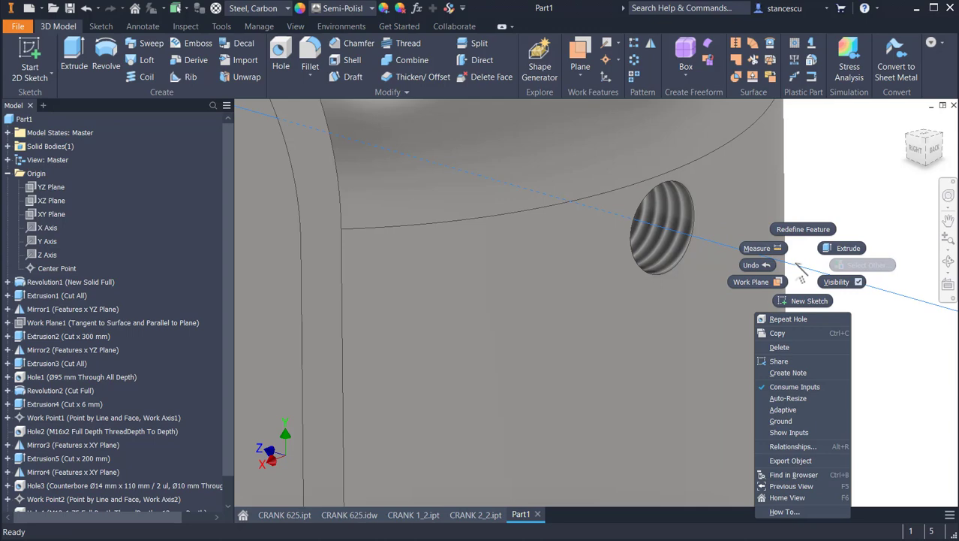
{"action": "left_click", "coordinate": [833, 287]}
{"action": "key", "text": "F5"}
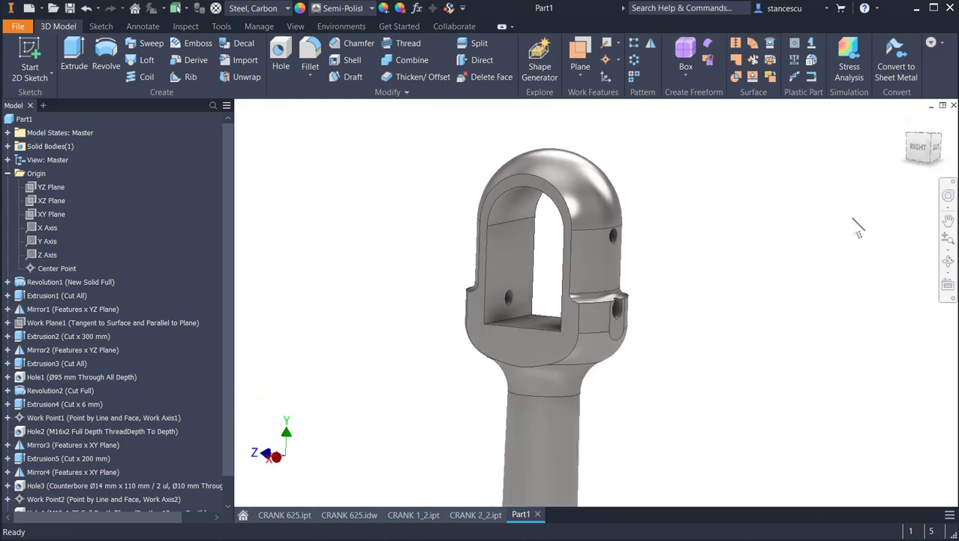
{"action": "key", "text": "F6"}
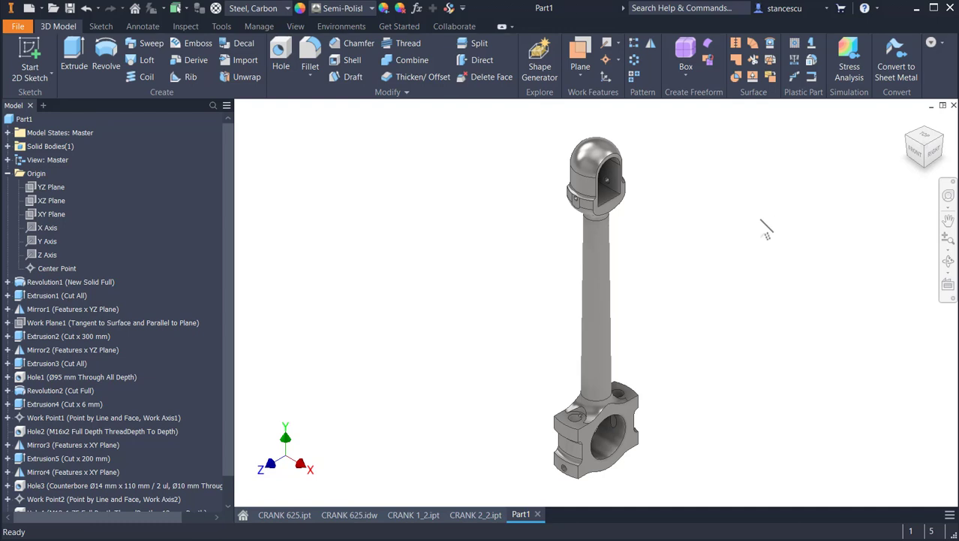
Review the whole CRANK 625.idw sheet with its volume note and return to Part1.
{"action": "left_click", "coordinate": [315, 251]}
{"action": "left_click", "coordinate": [351, 515]}
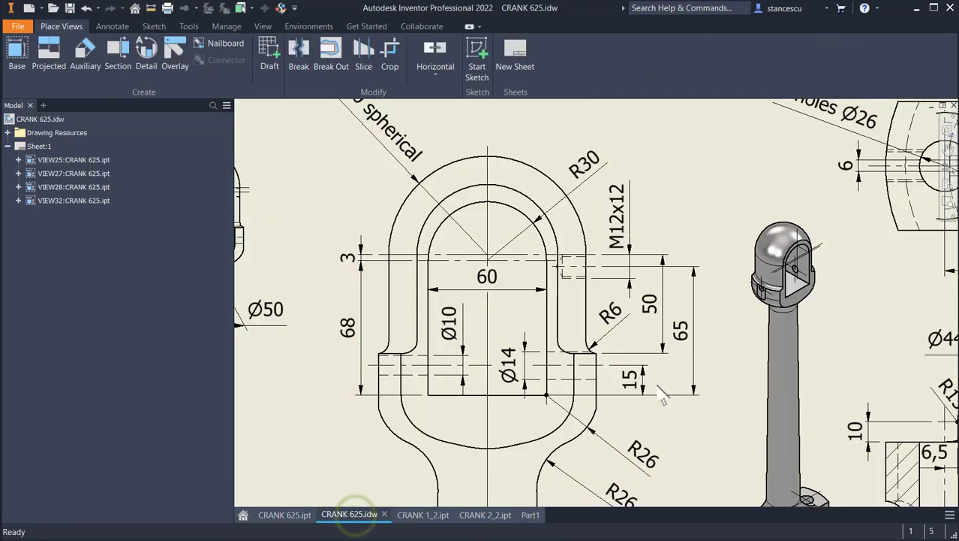
{"action": "key", "text": "Home"}
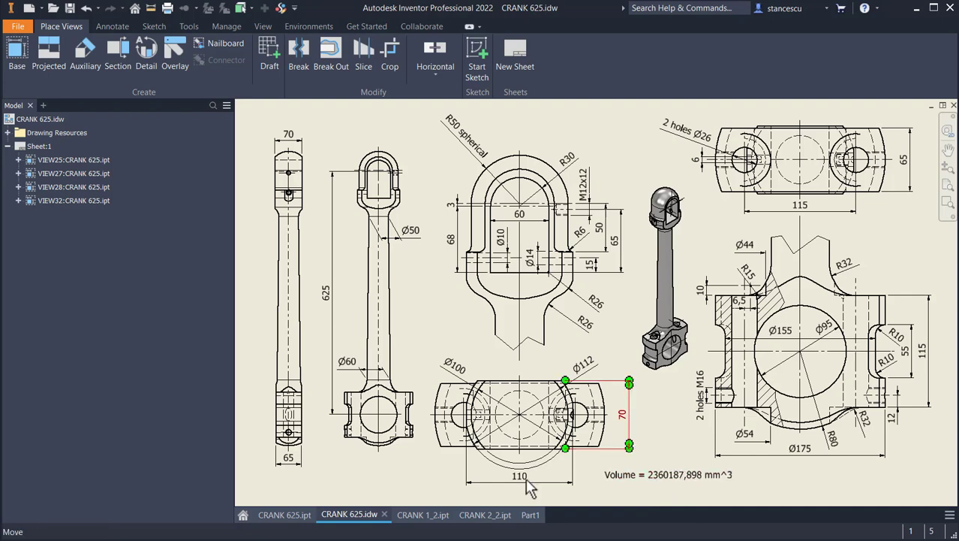
{"action": "left_click", "coordinate": [531, 515]}
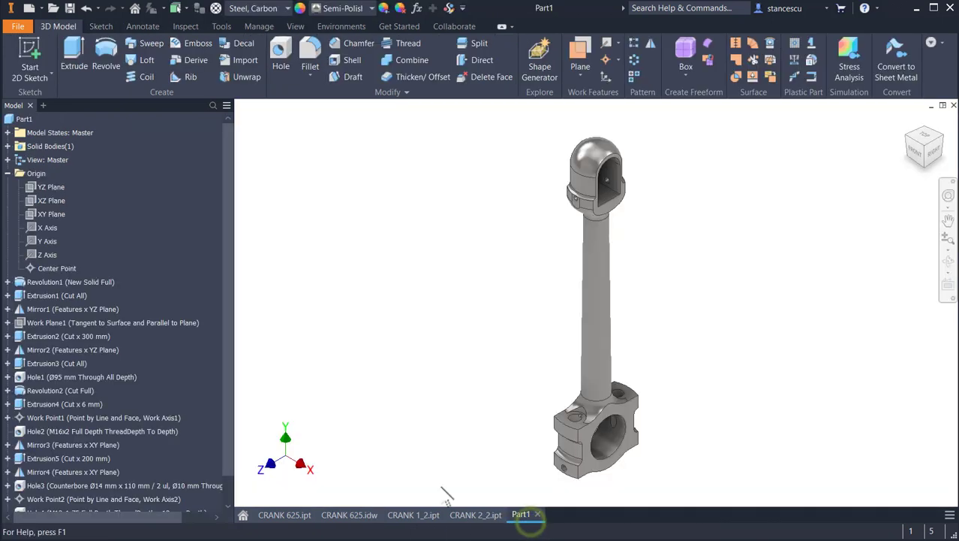
Open Part1's iProperties and update its physical properties using the Steel, Carbon material.
{"action": "left_click", "coordinate": [24, 122]}
{"action": "right_click", "coordinate": [24, 124]}
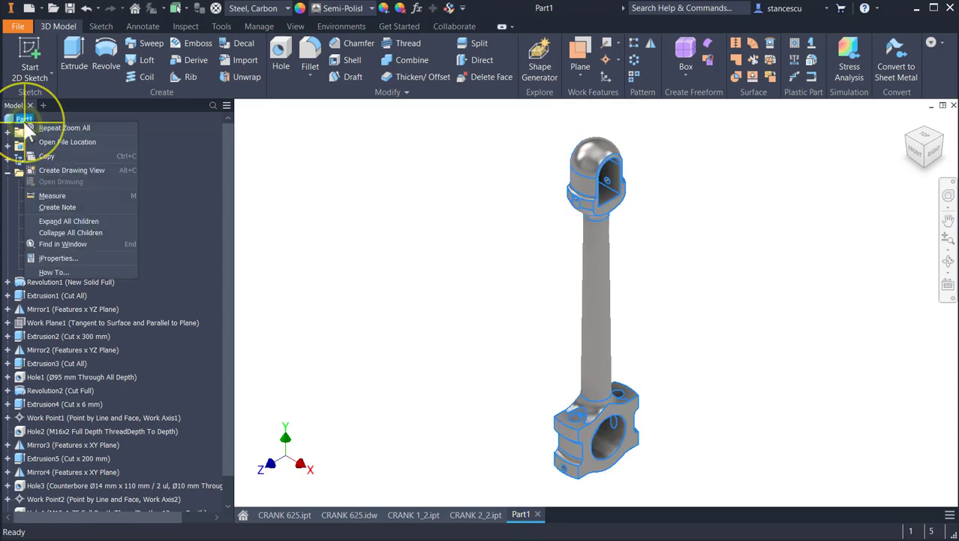
{"action": "left_click", "coordinate": [73, 256]}
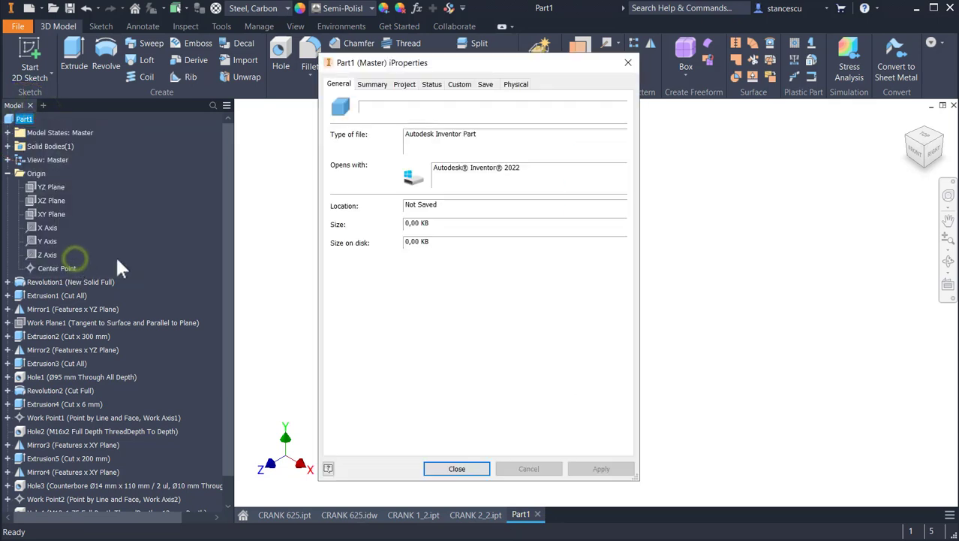
{"action": "left_click", "coordinate": [518, 85]}
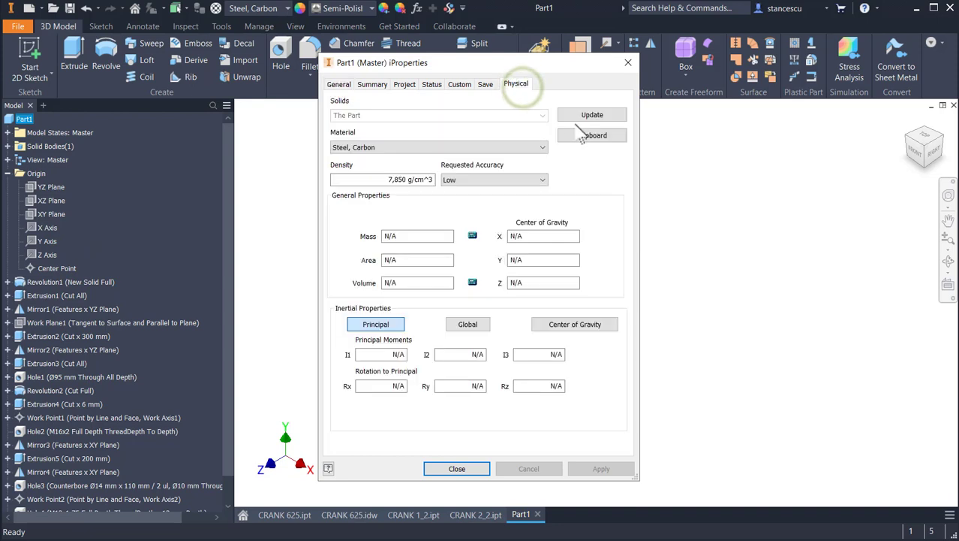
{"action": "left_click", "coordinate": [593, 116]}
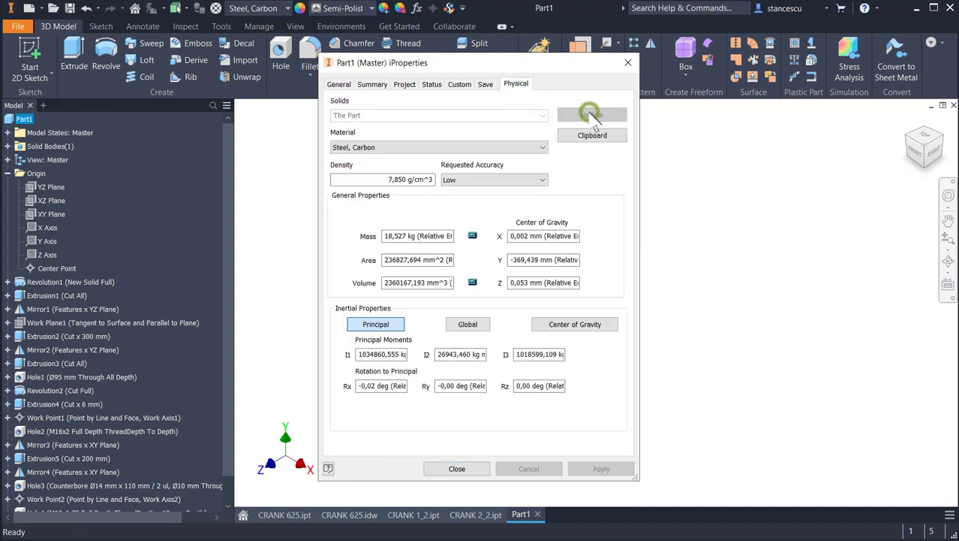
Check the volume's relative error, copy the volume value with its mm^3 unit, and close the iProperties.
{"action": "left_click", "coordinate": [412, 283]}
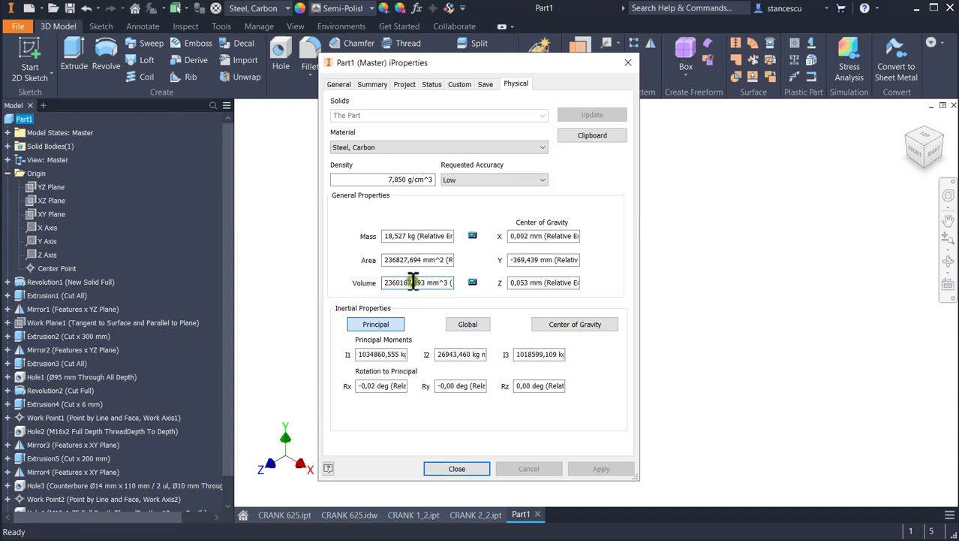
{"action": "key", "text": "End"}
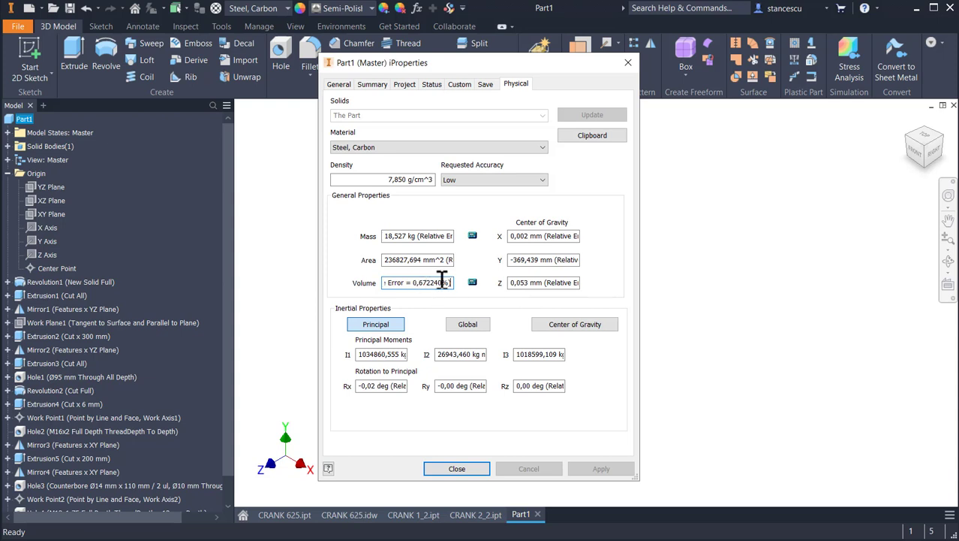
{"action": "key", "text": "Home"}
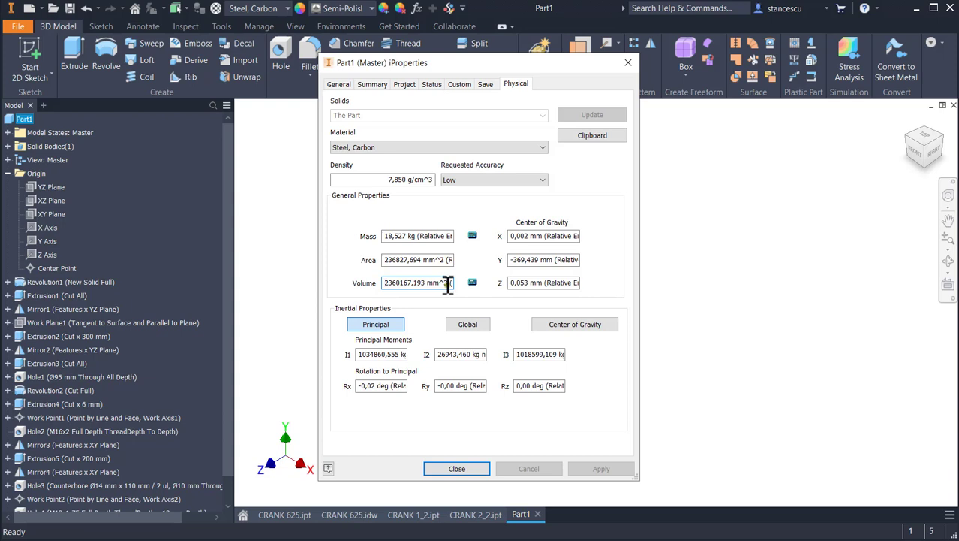
{"action": "left_click_drag", "start_coordinate": [448, 284], "coordinate": [332, 281]}
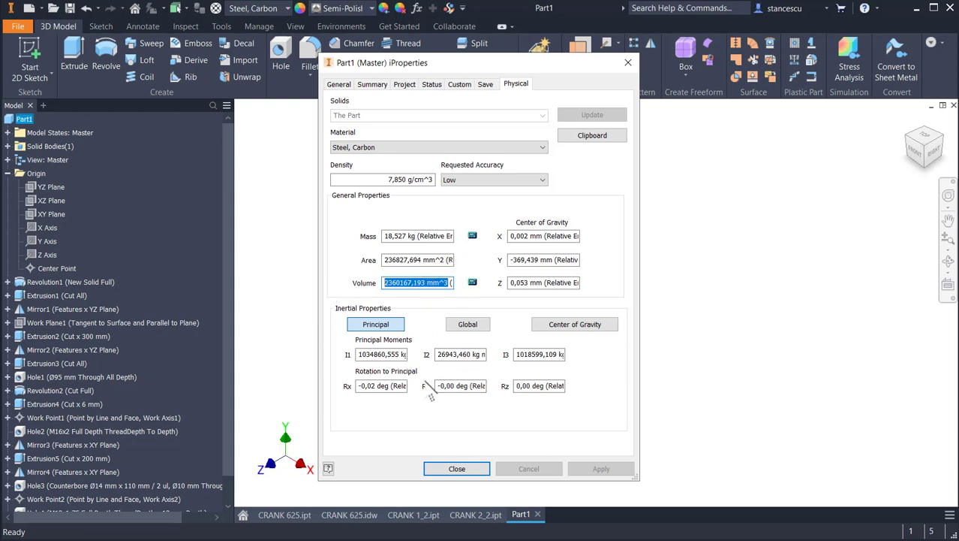
{"action": "key", "text": "ctrl+c"}
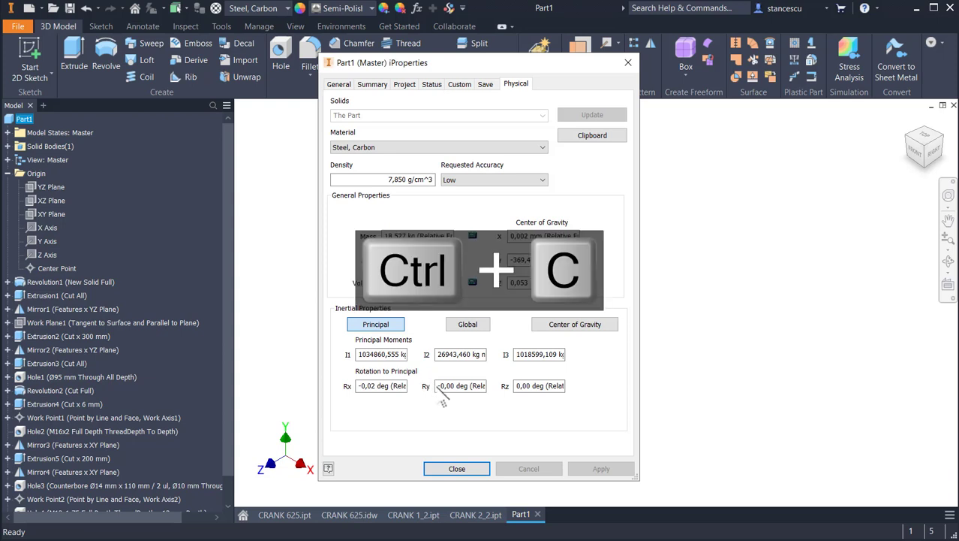
{"action": "left_click", "coordinate": [455, 469]}
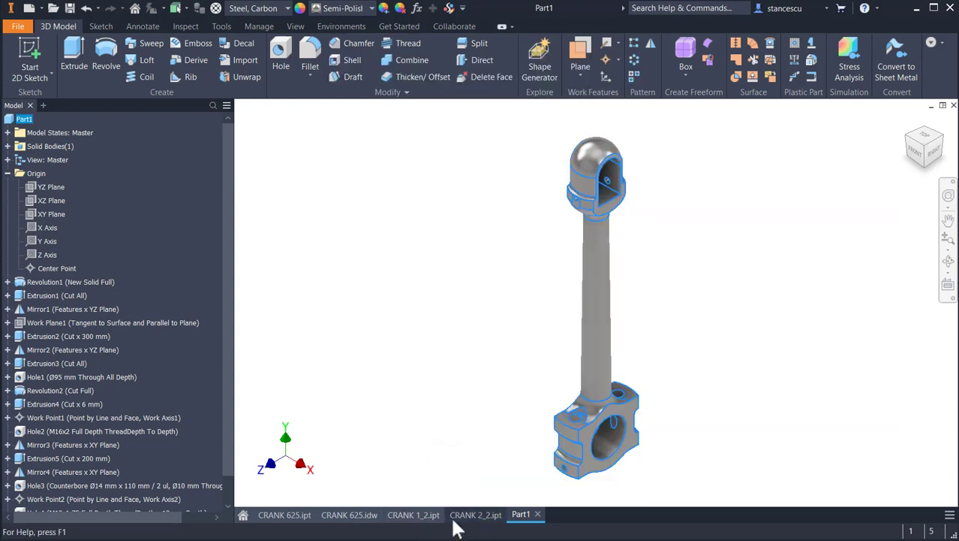
Replace the volume in the CRANK 625.idw note with the copied 2360167,193 mm^3 and return to Part1.
{"action": "left_click", "coordinate": [338, 520]}
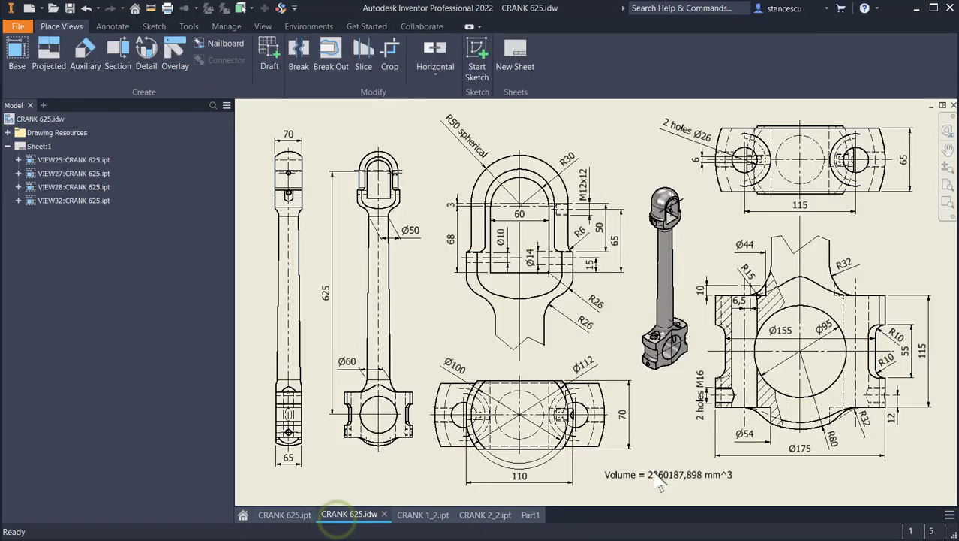
{"action": "double_click", "coordinate": [697, 473]}
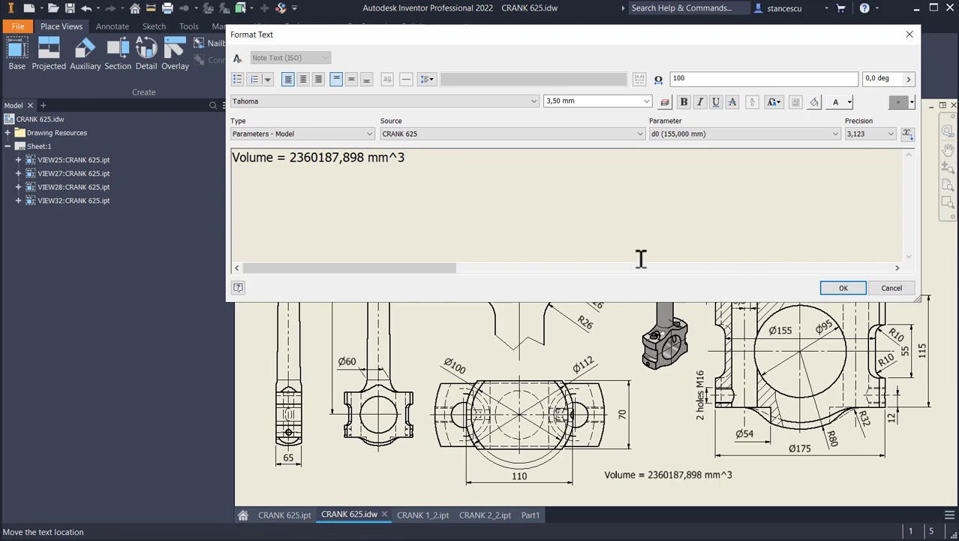
{"action": "key", "text": "ctrl+v"}
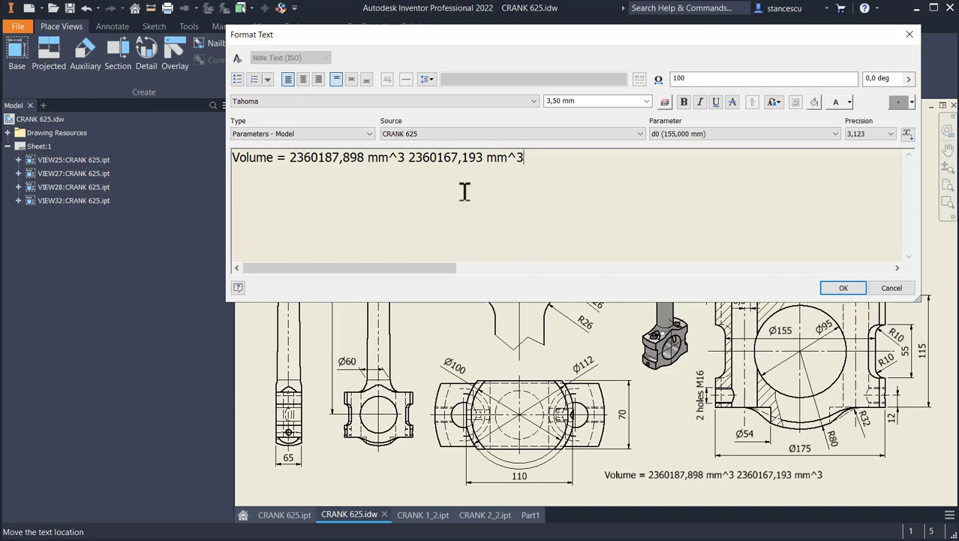
{"action": "left_click", "coordinate": [407, 159]}
{"action": "key", "text": "ctrl+shift+Left"}
{"action": "key", "text": "ctrl+shift+Left"}
{"action": "key", "text": "ctrl+shift+Left"}
{"action": "key", "text": "ctrl+shift+Left"}
{"action": "key", "text": "ctrl+shift+Left"}
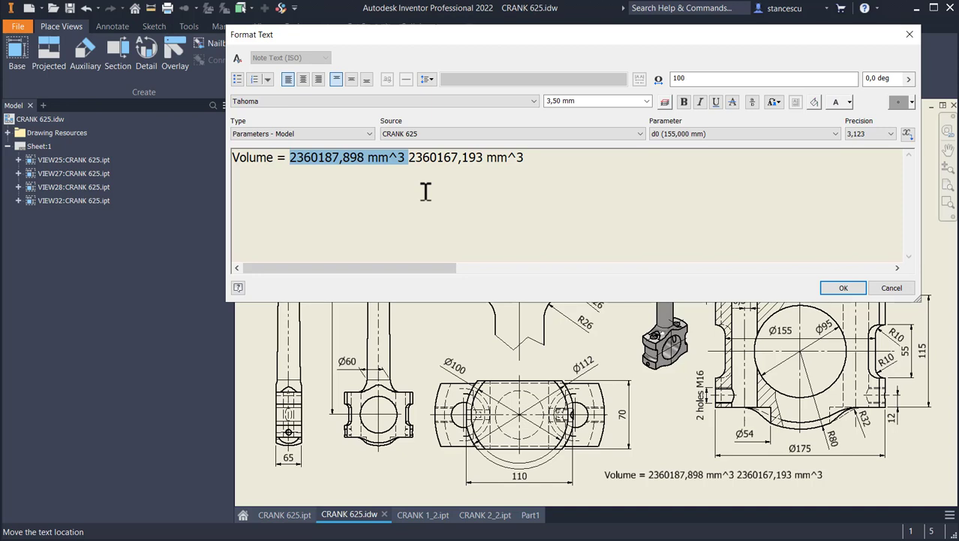
{"action": "key", "text": "Delete"}
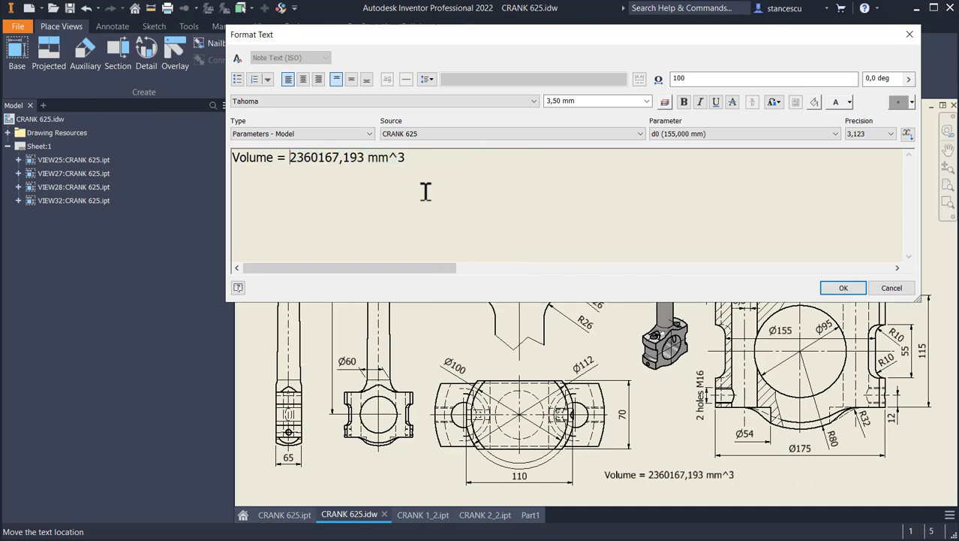
{"action": "left_click", "coordinate": [846, 289]}
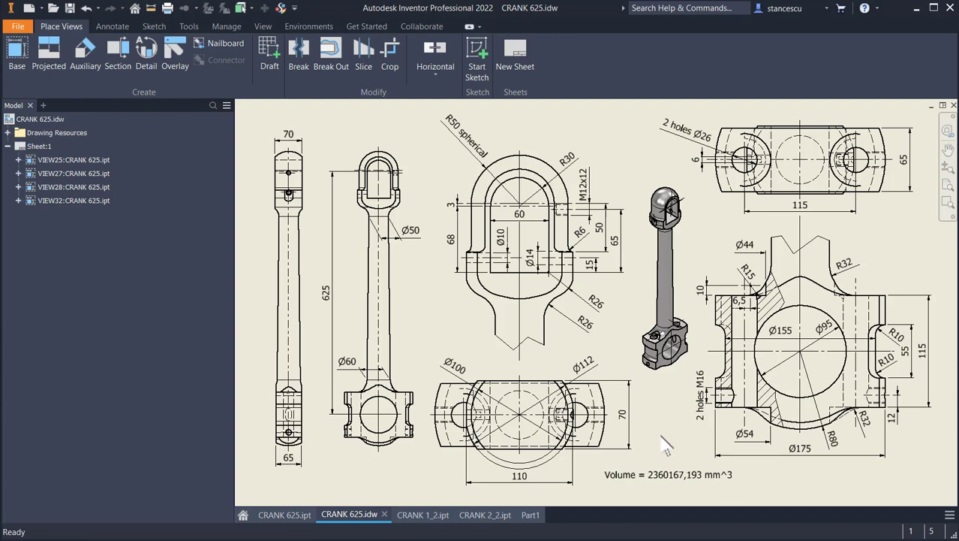
{"action": "left_click", "coordinate": [531, 515]}
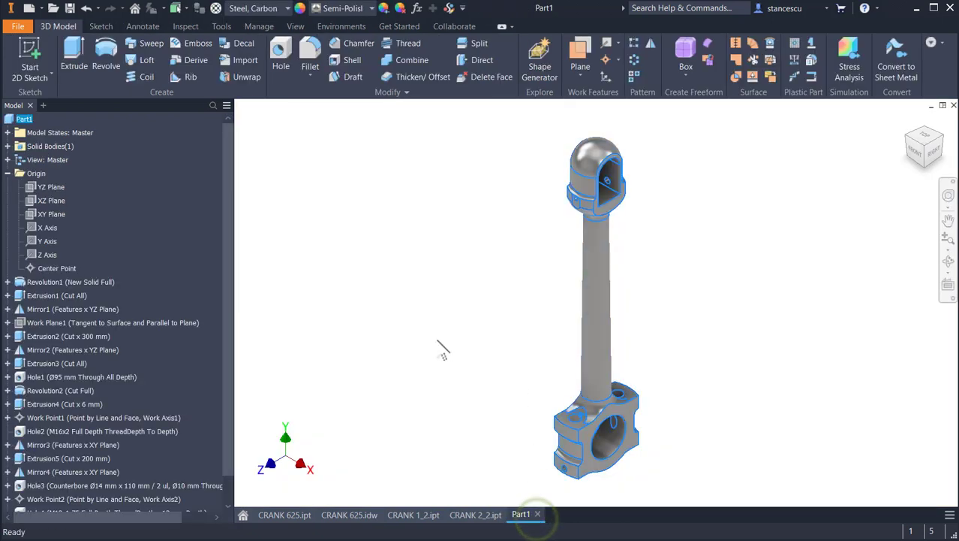